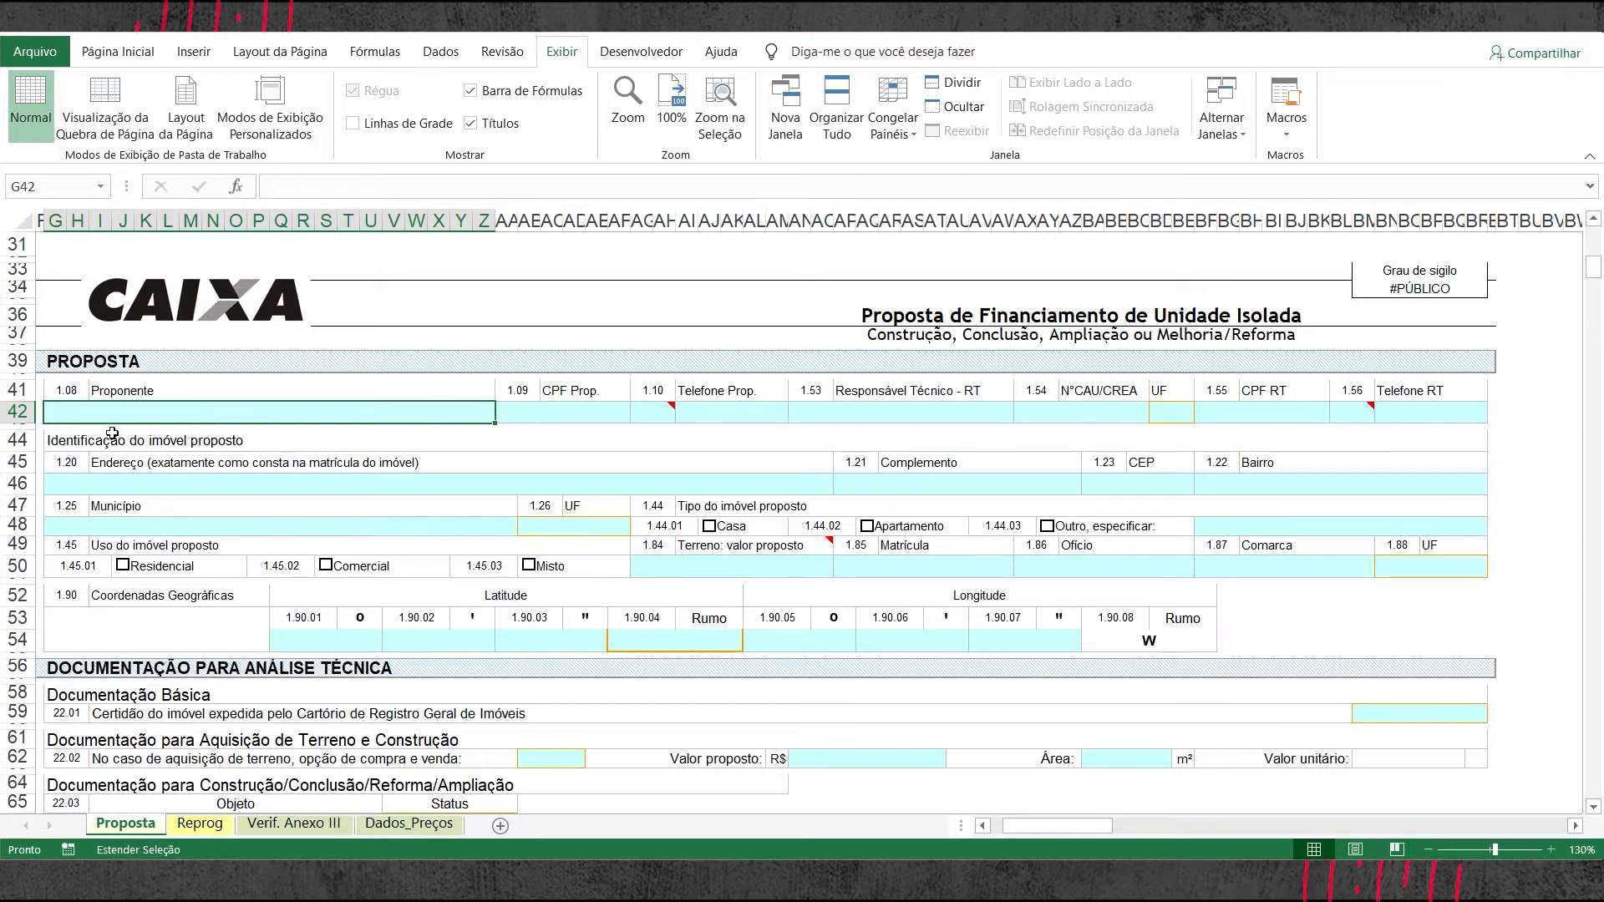
# - Go over the row 42 fields for the proponent's CPF and phone and the technical manager's name, CAU/CREA number and CPF
pyautogui.click(575, 416)
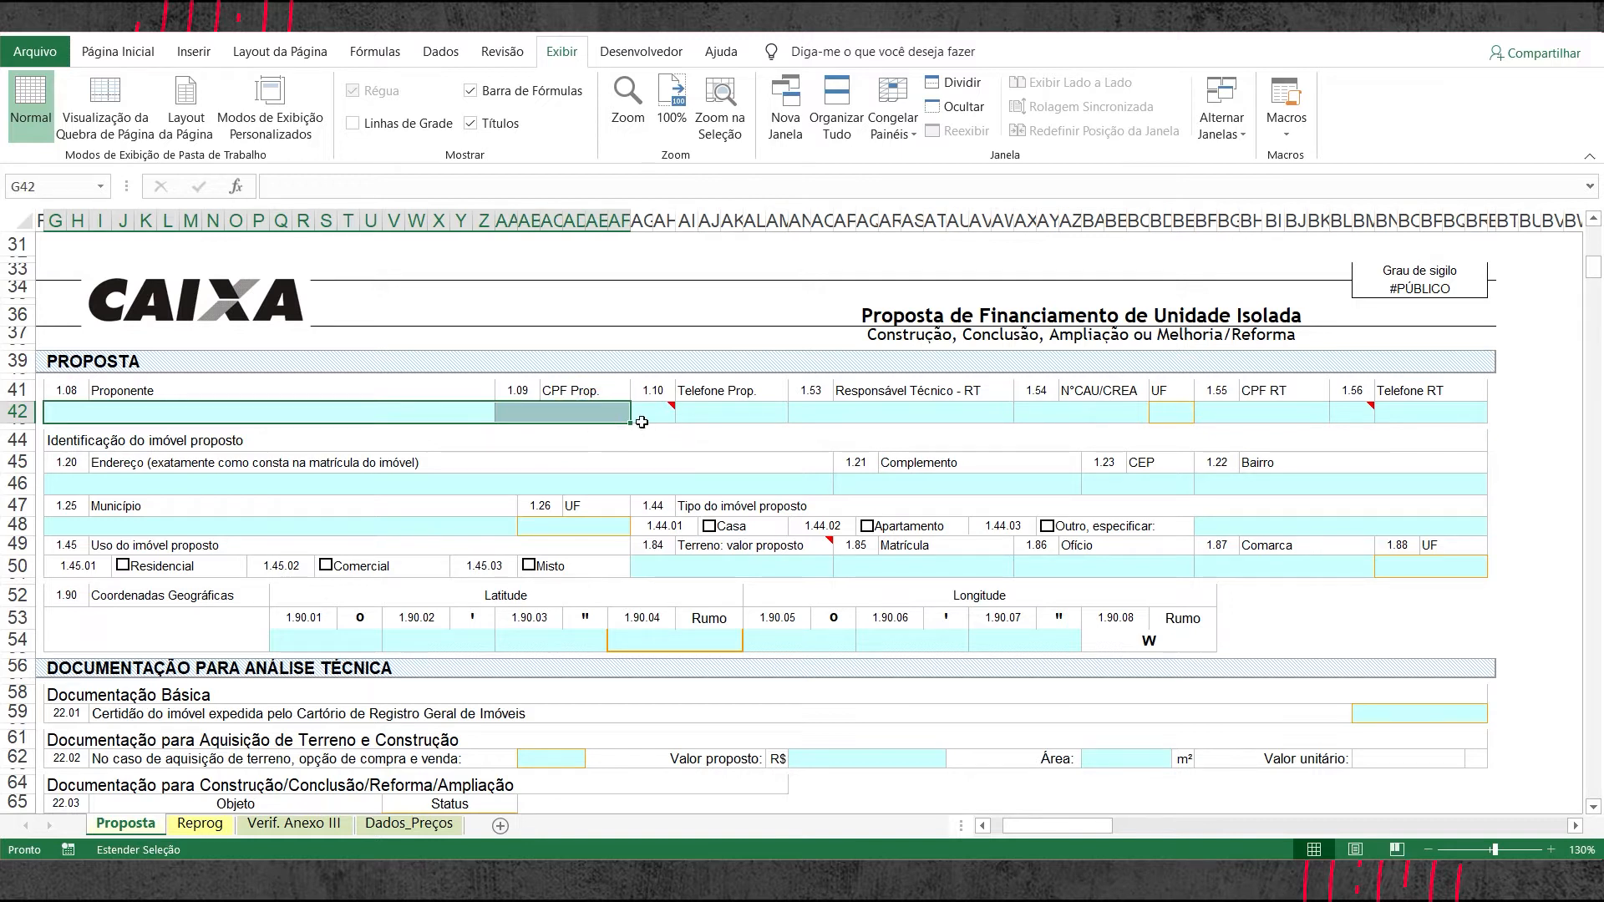
pyautogui.moveTo(644, 422)
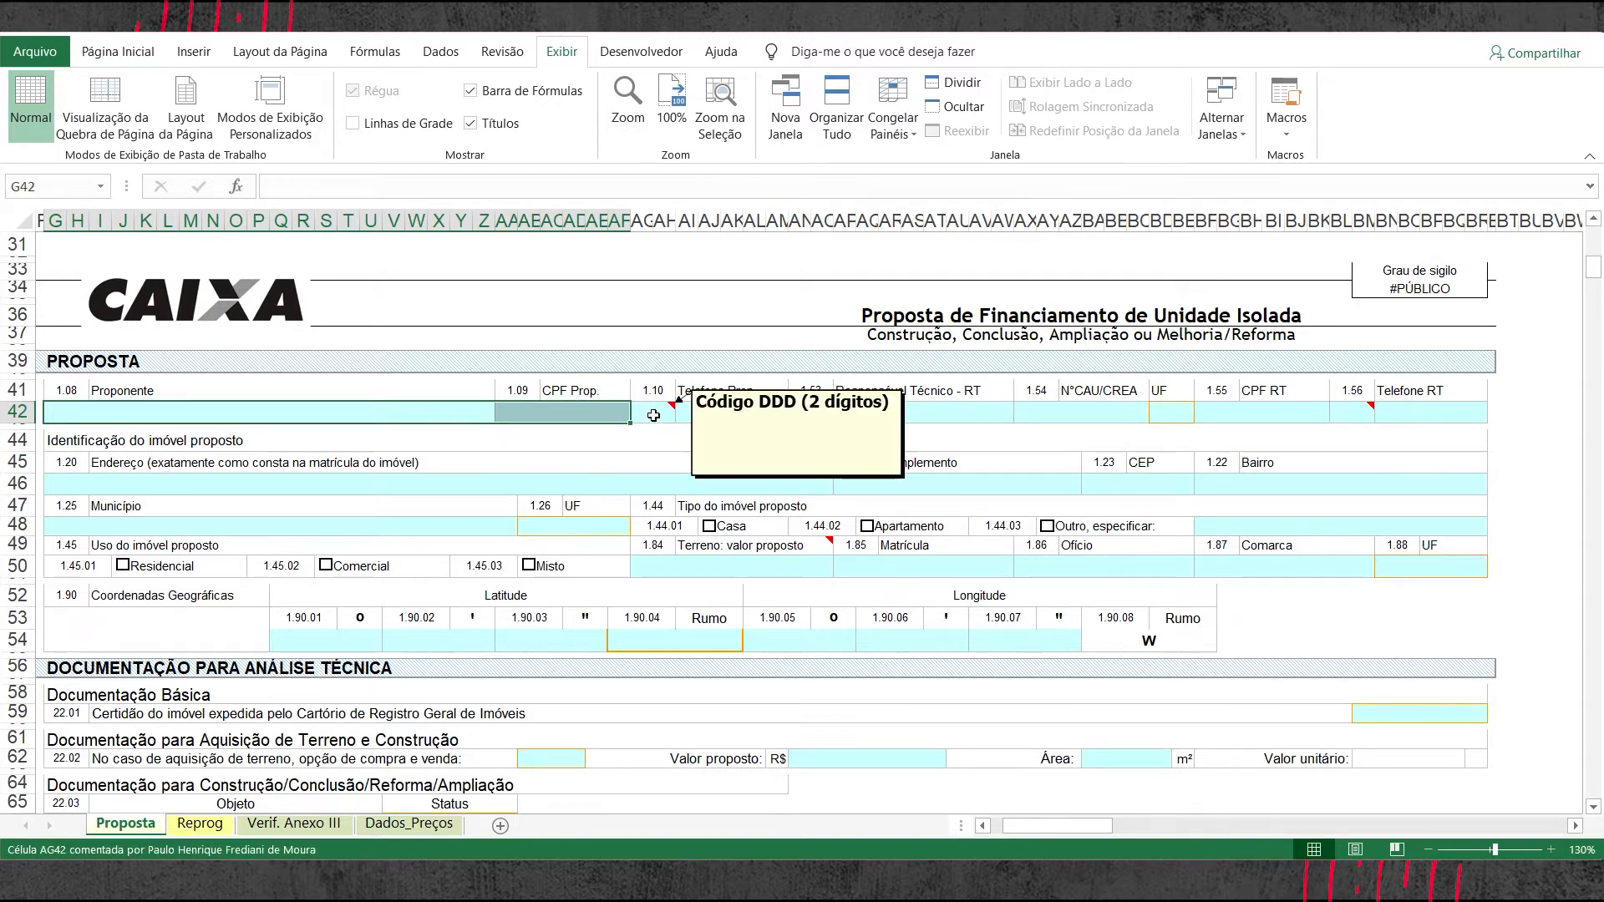
pyautogui.click(654, 416)
pyautogui.click(692, 413)
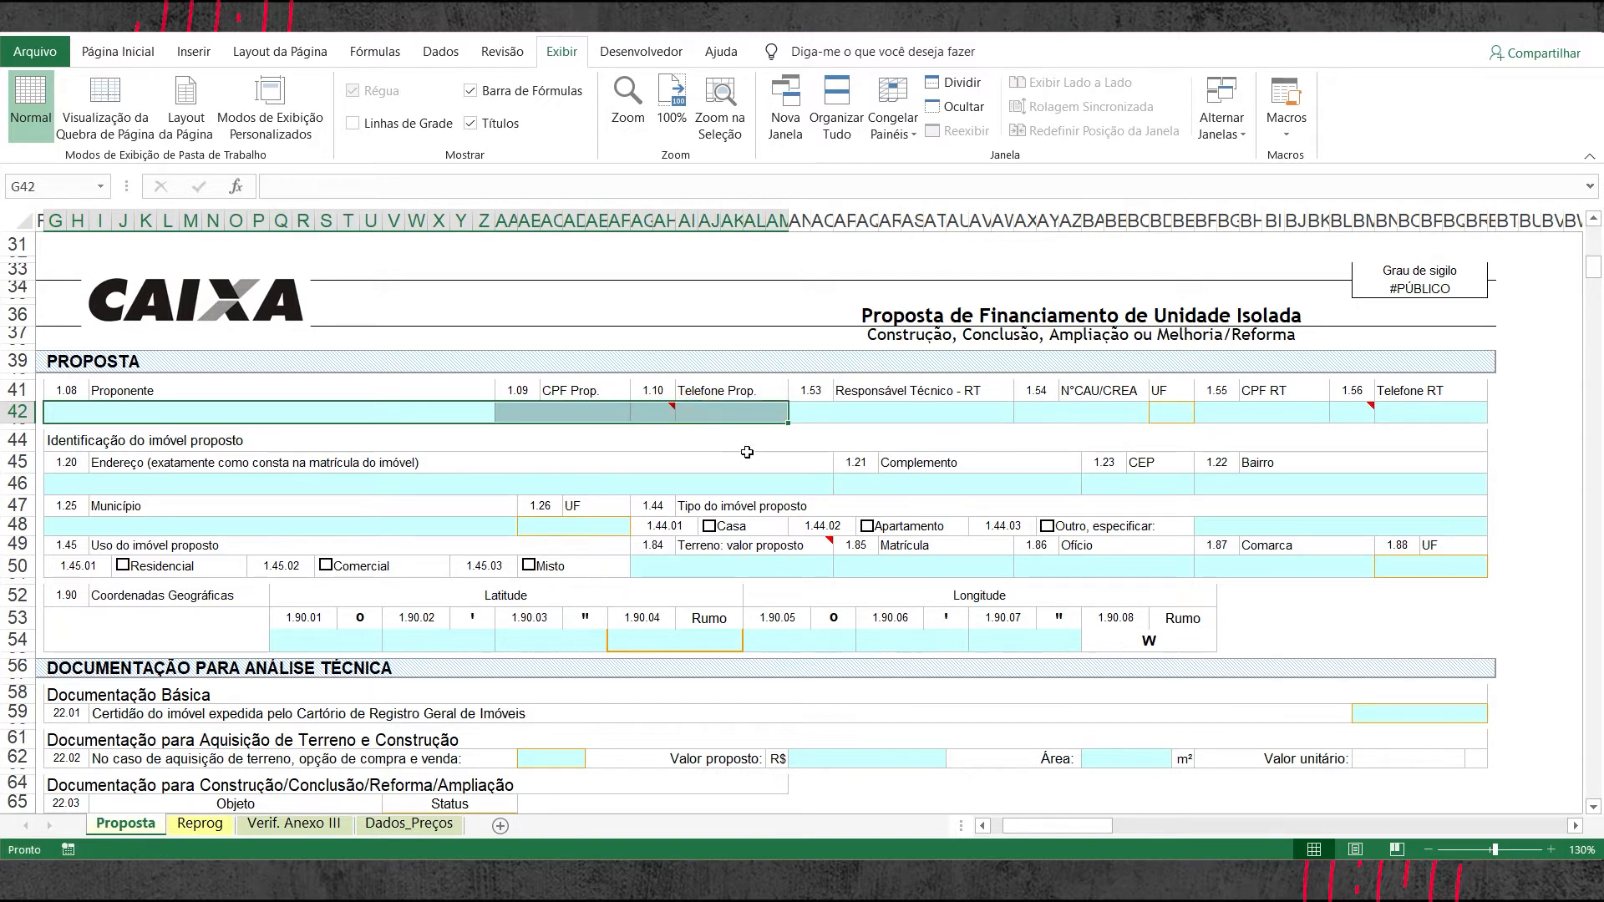
pyautogui.click(867, 411)
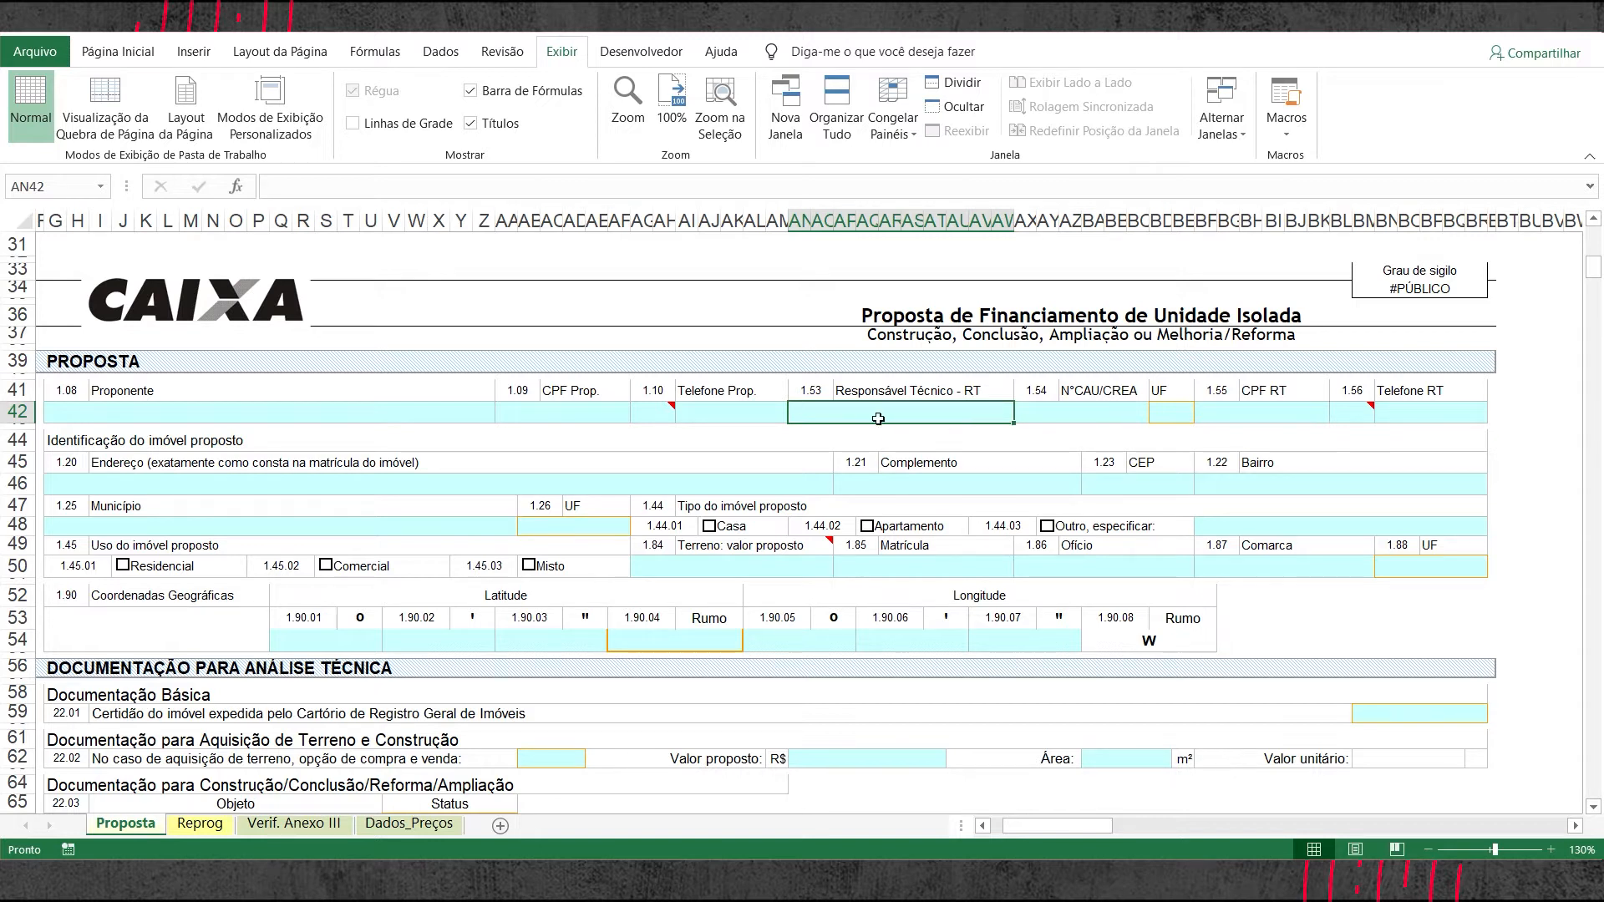
pyautogui.click(1080, 417)
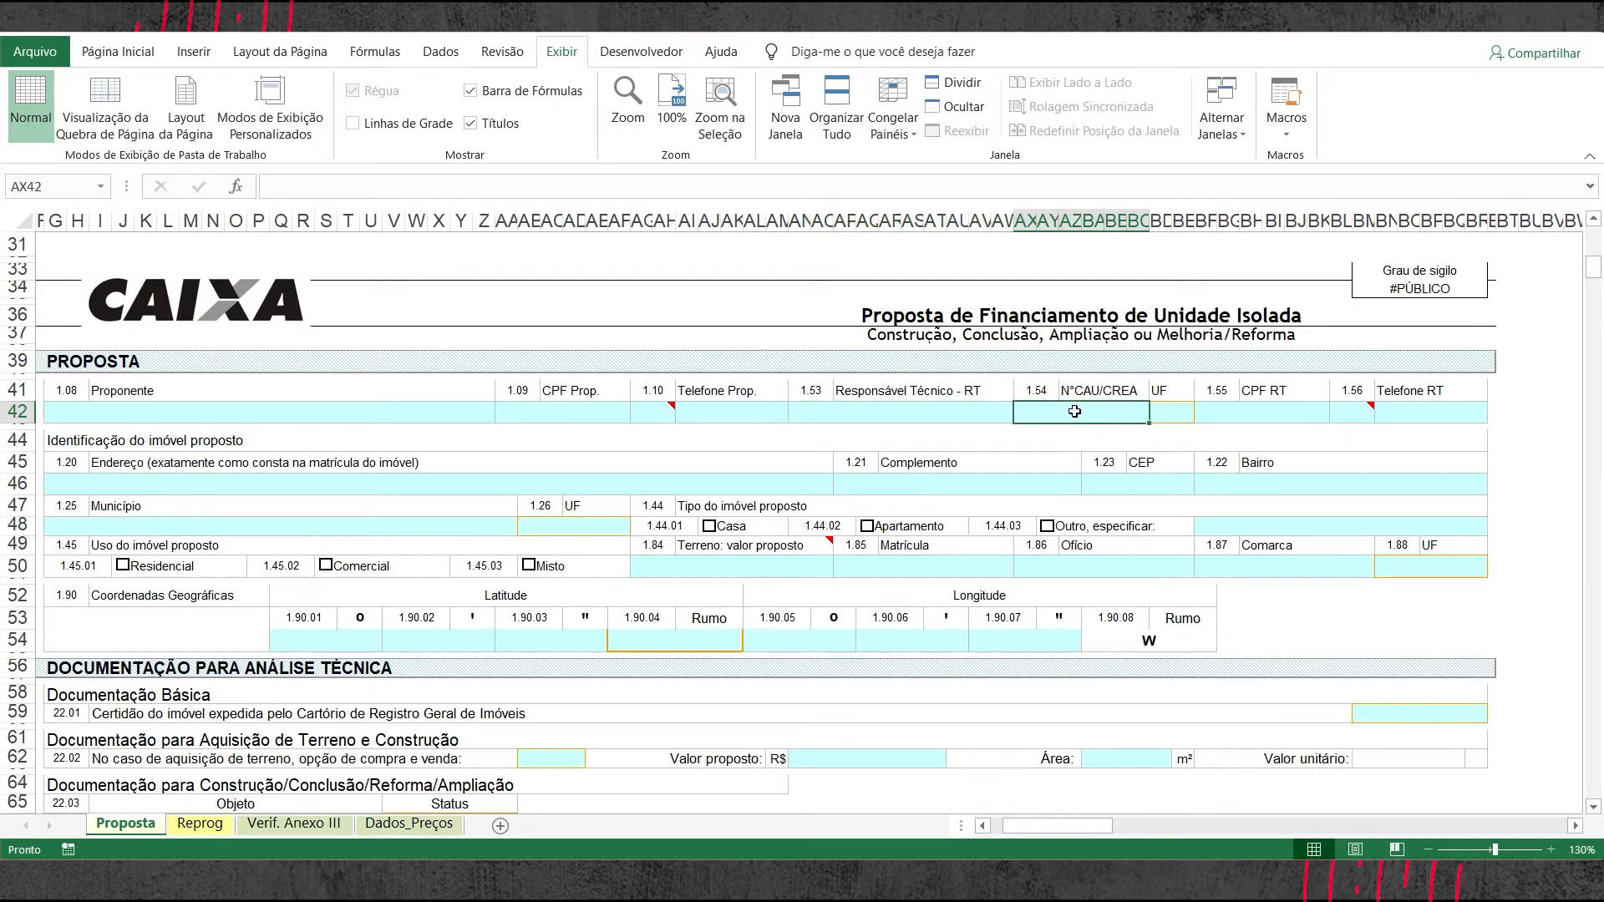
pyautogui.click(1279, 422)
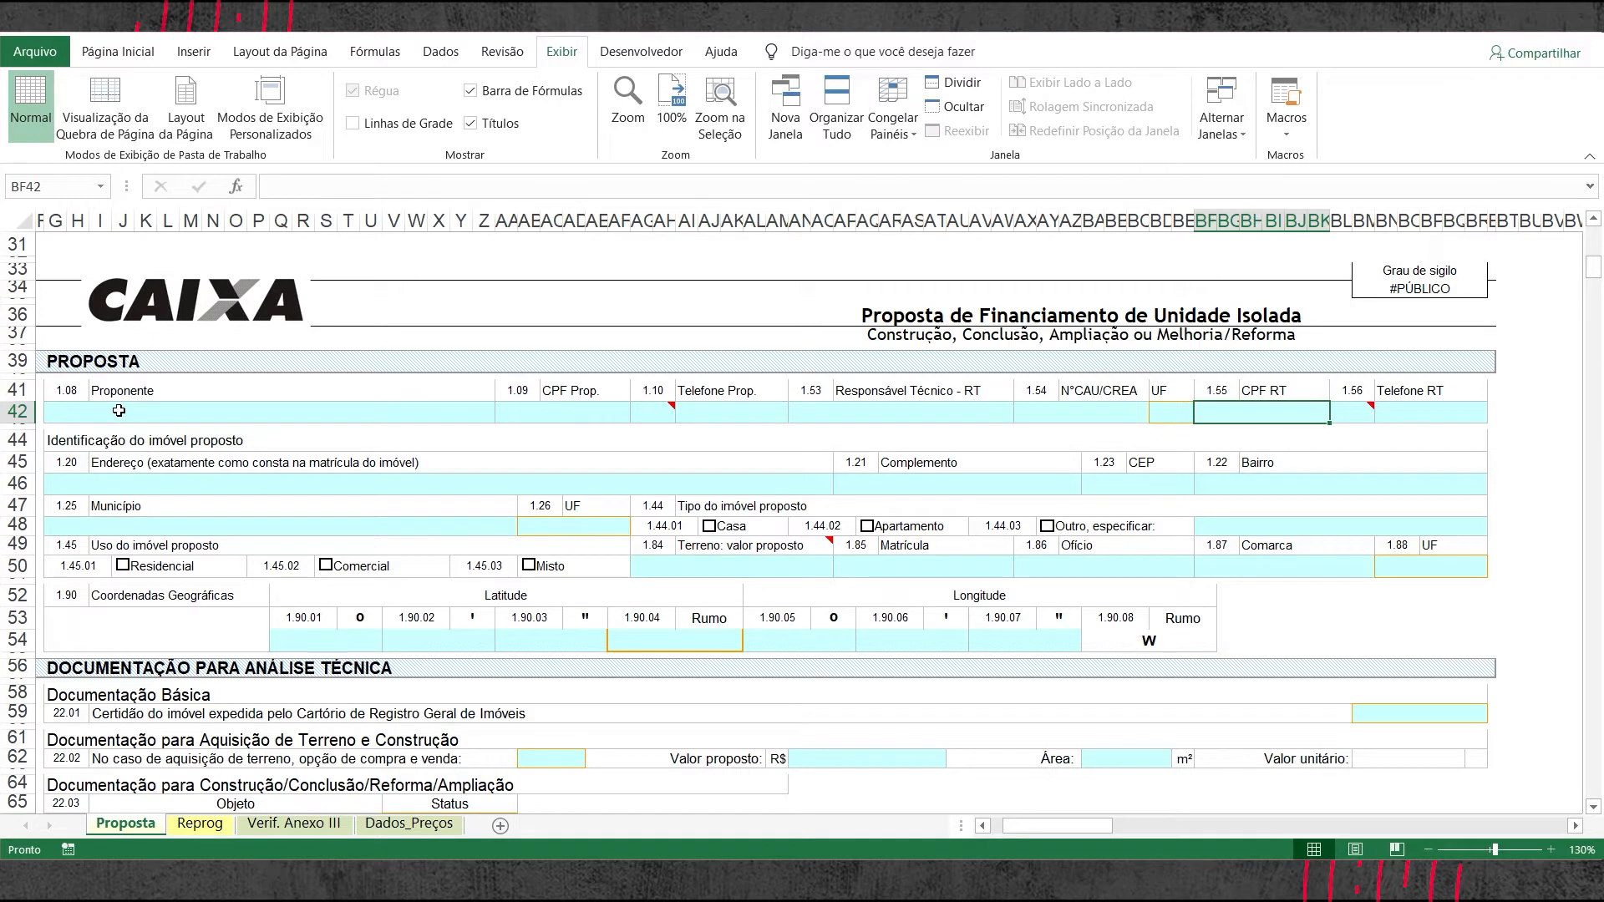
# - Go over the property identification fields for Endereço, Complemento, CEP, Município and UF
pyautogui.click(129, 488)
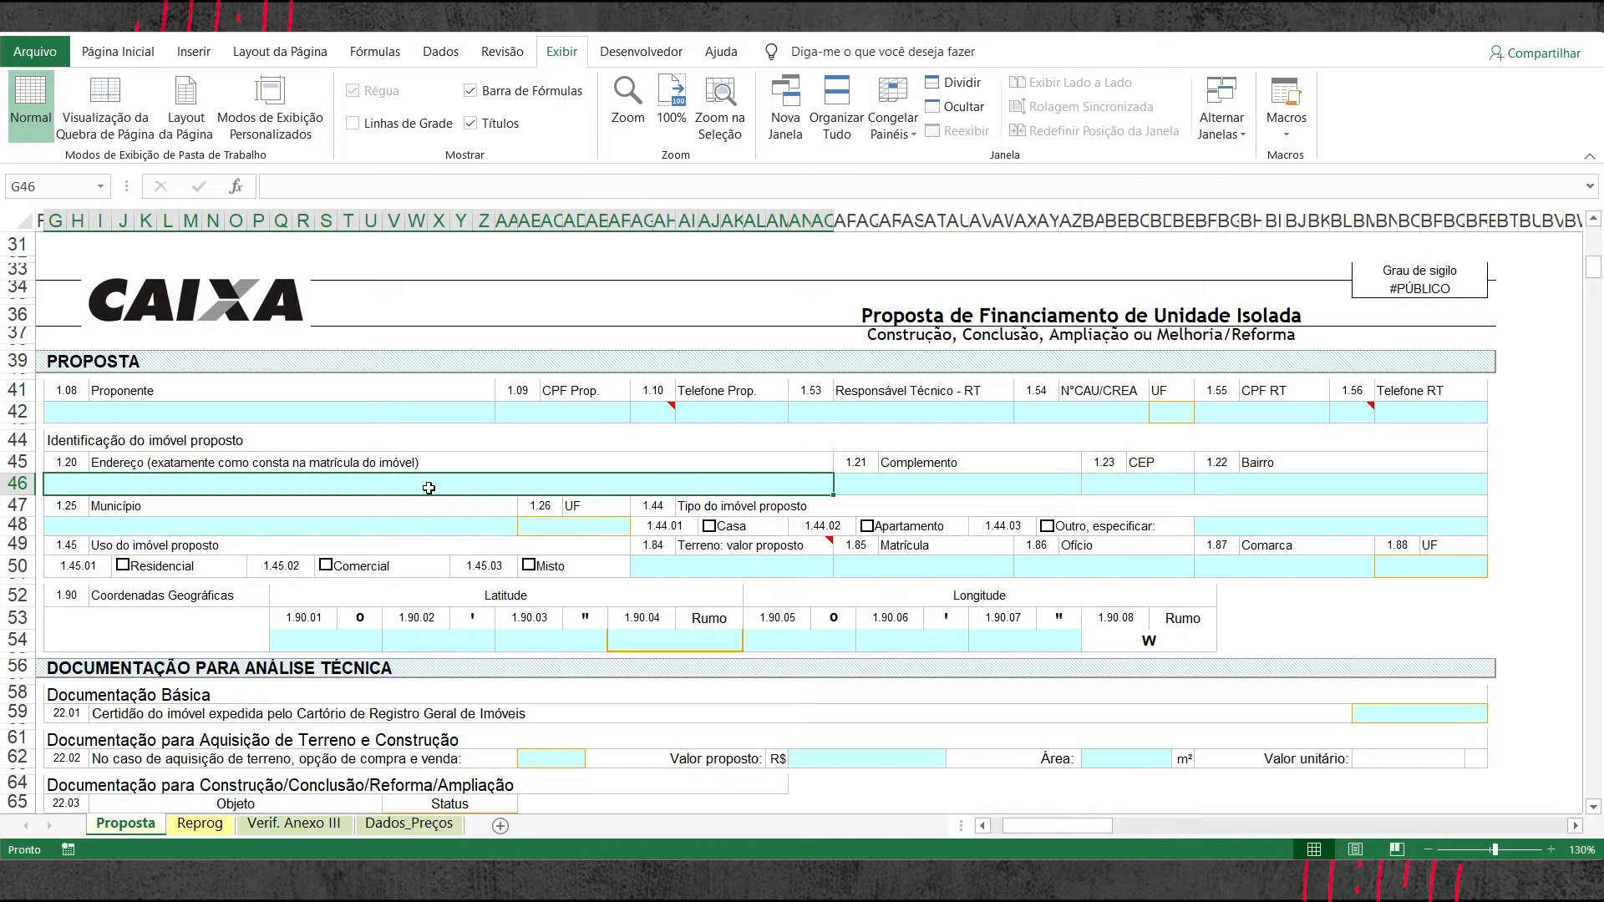
pyautogui.click(898, 480)
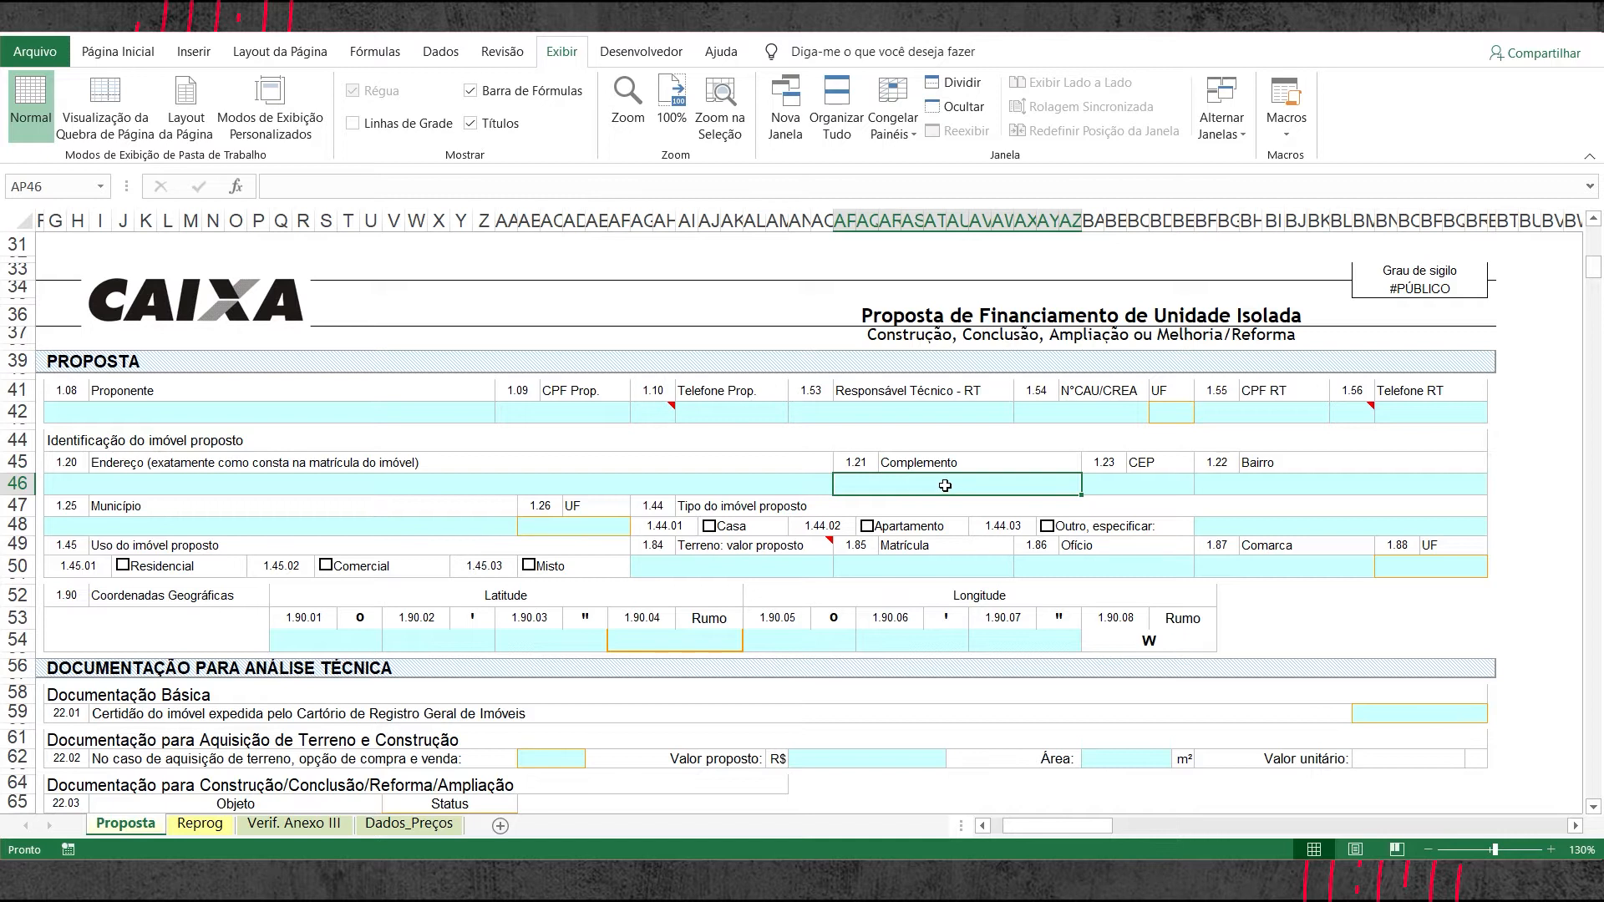
pyautogui.click(769, 485)
pyautogui.click(947, 485)
pyautogui.click(1121, 479)
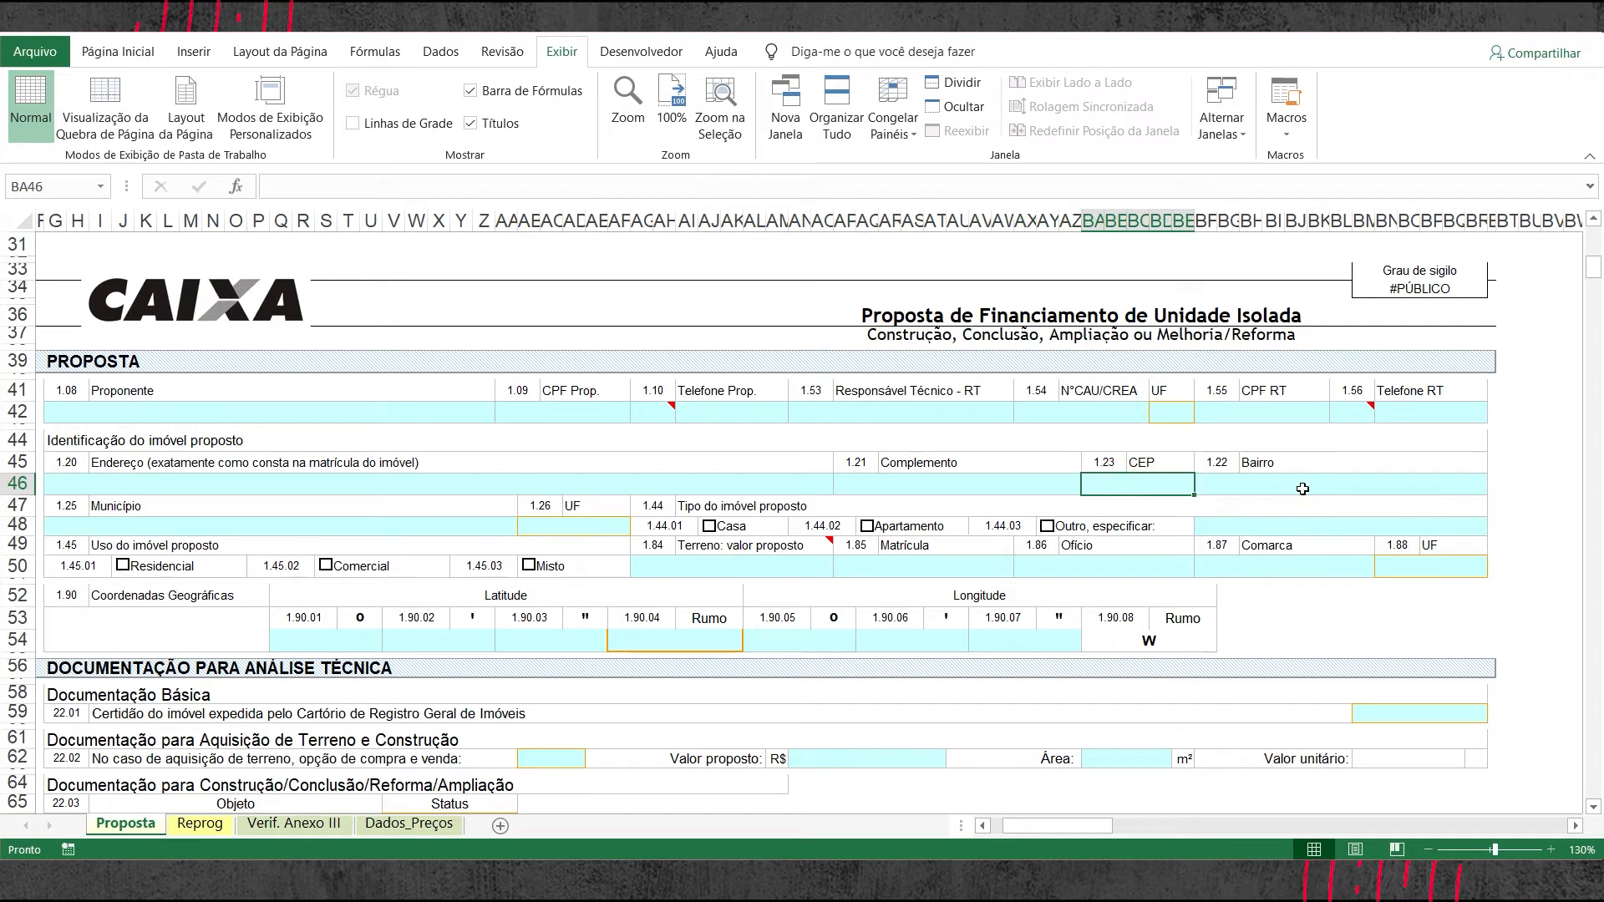
pyautogui.click(461, 529)
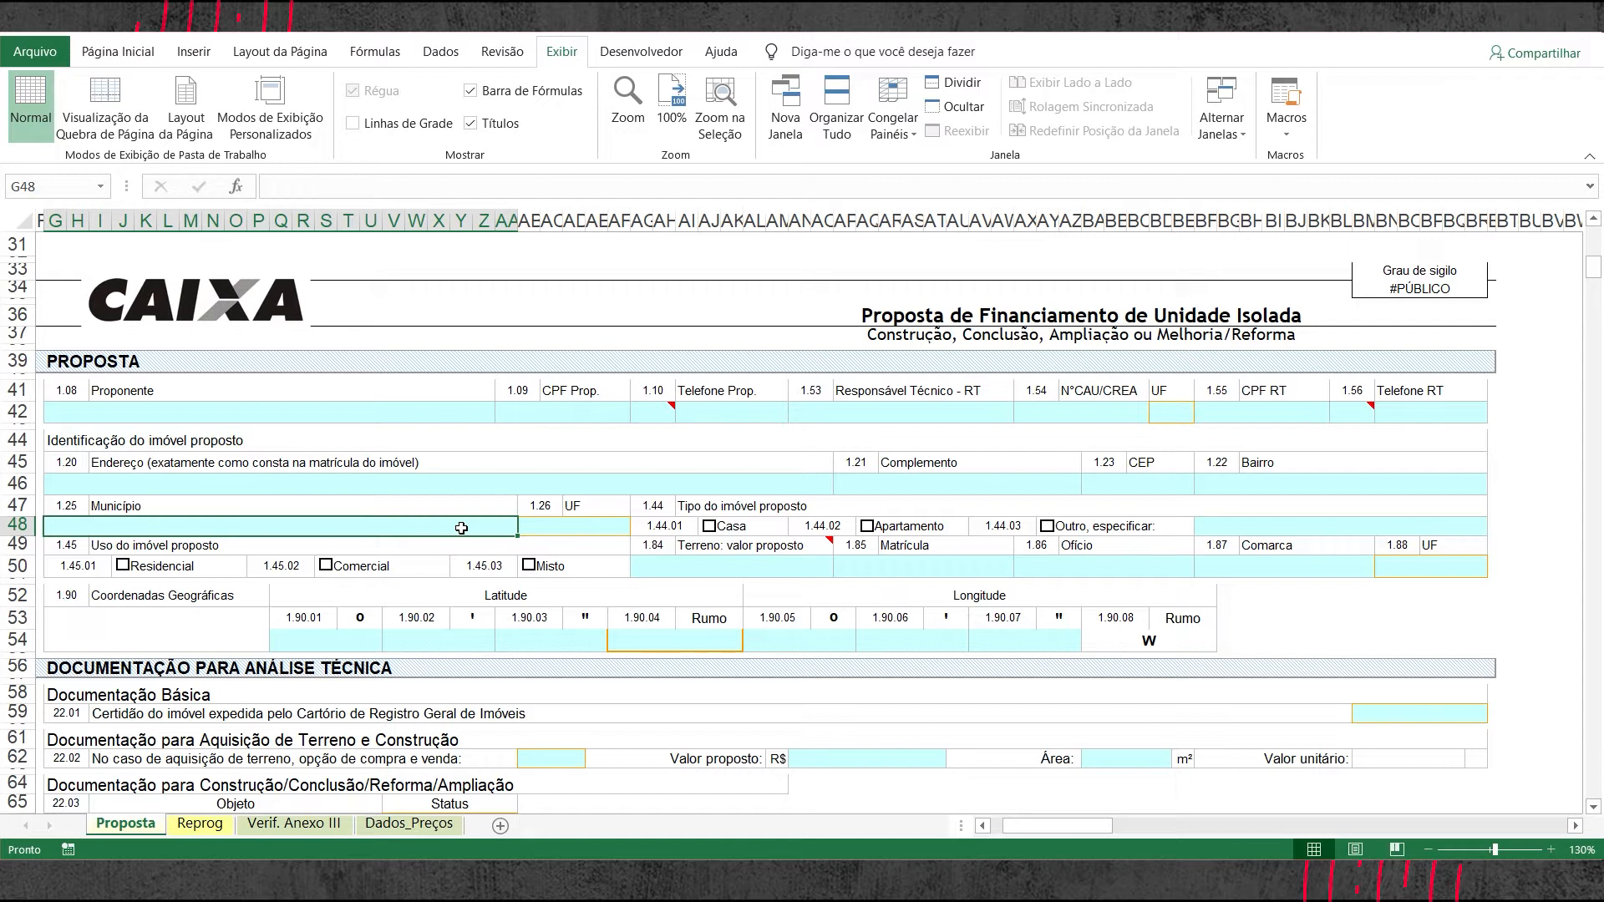
pyautogui.click(618, 530)
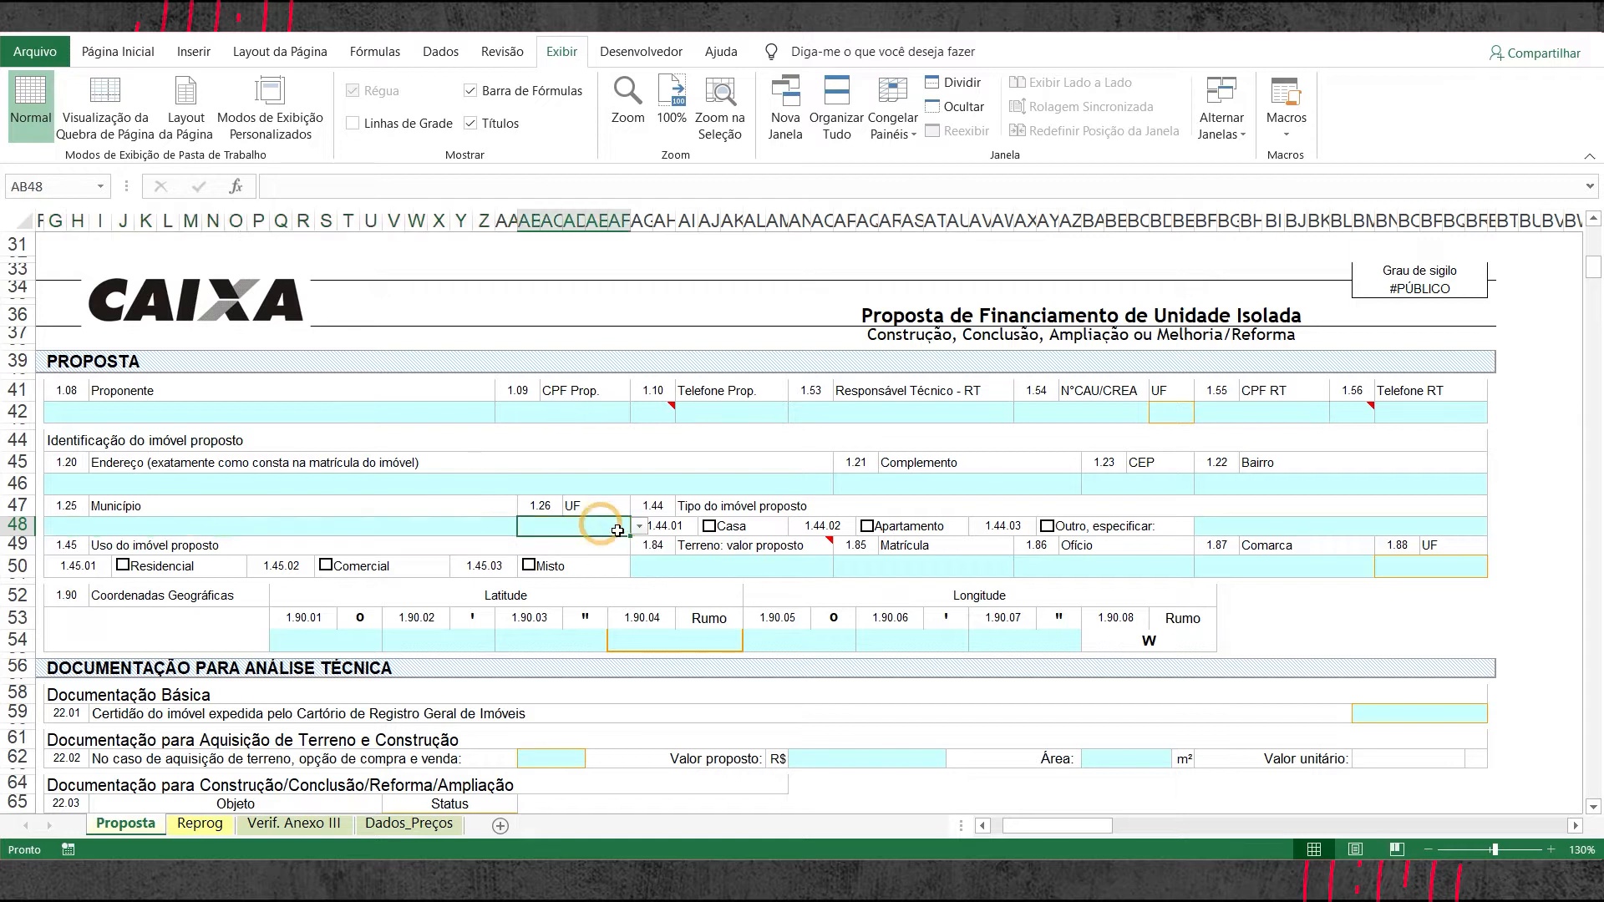
pyautogui.click(396, 528)
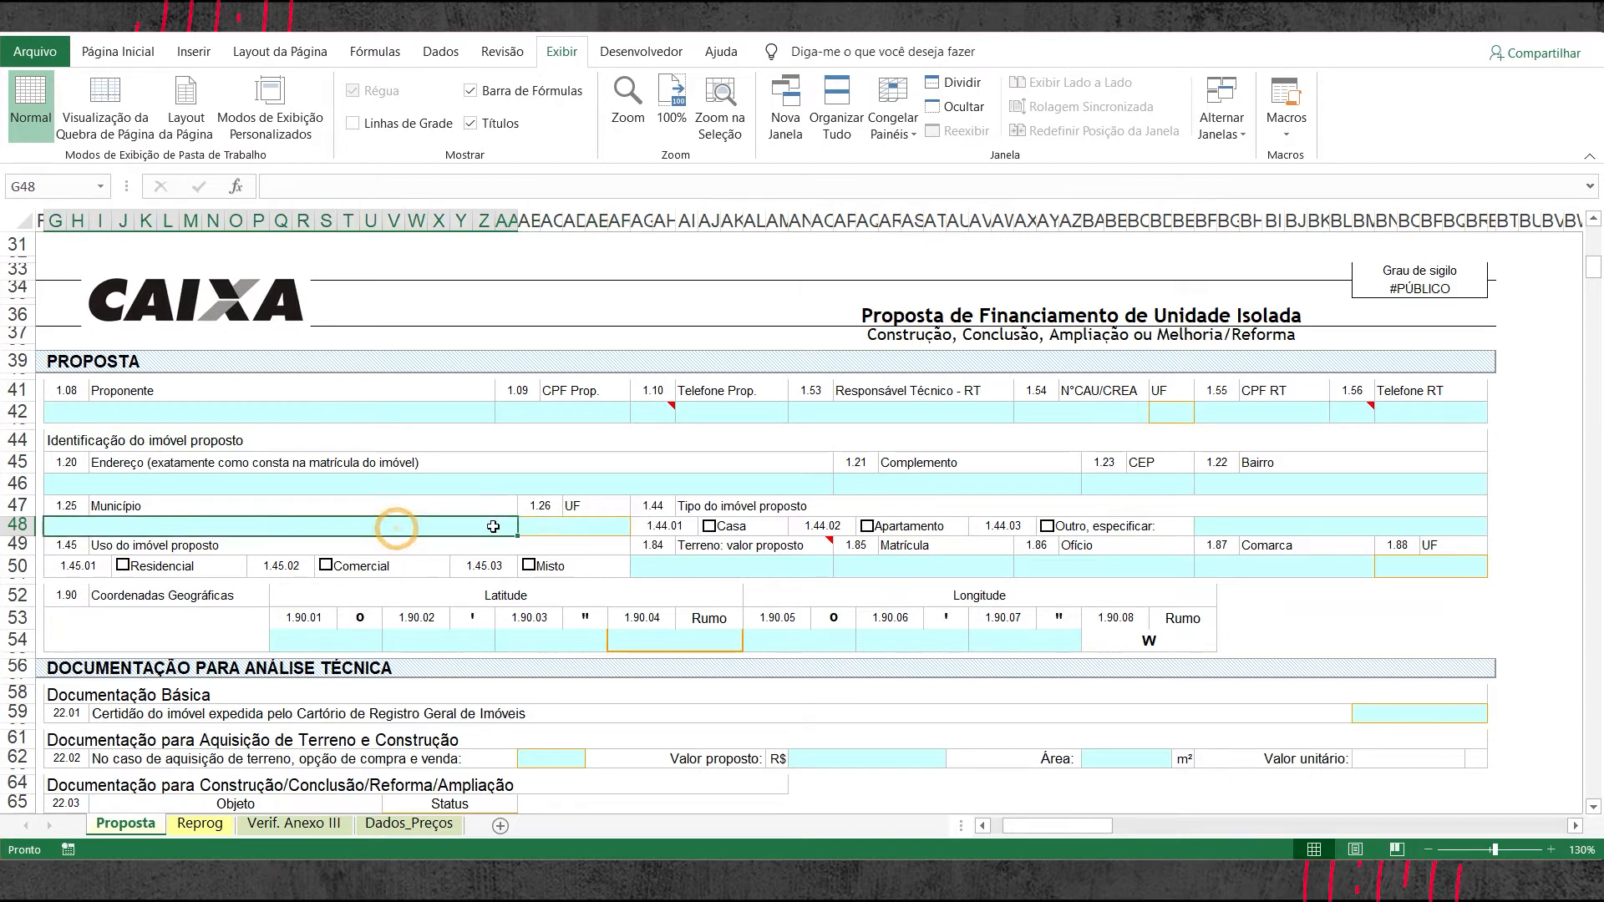
# - Revisit the Proponente, Endereço and Município fields and view the state options offered for UF field 1.26
pyautogui.click(262, 411)
pyautogui.click(233, 483)
pyautogui.click(219, 529)
pyautogui.click(618, 527)
pyautogui.click(638, 526)
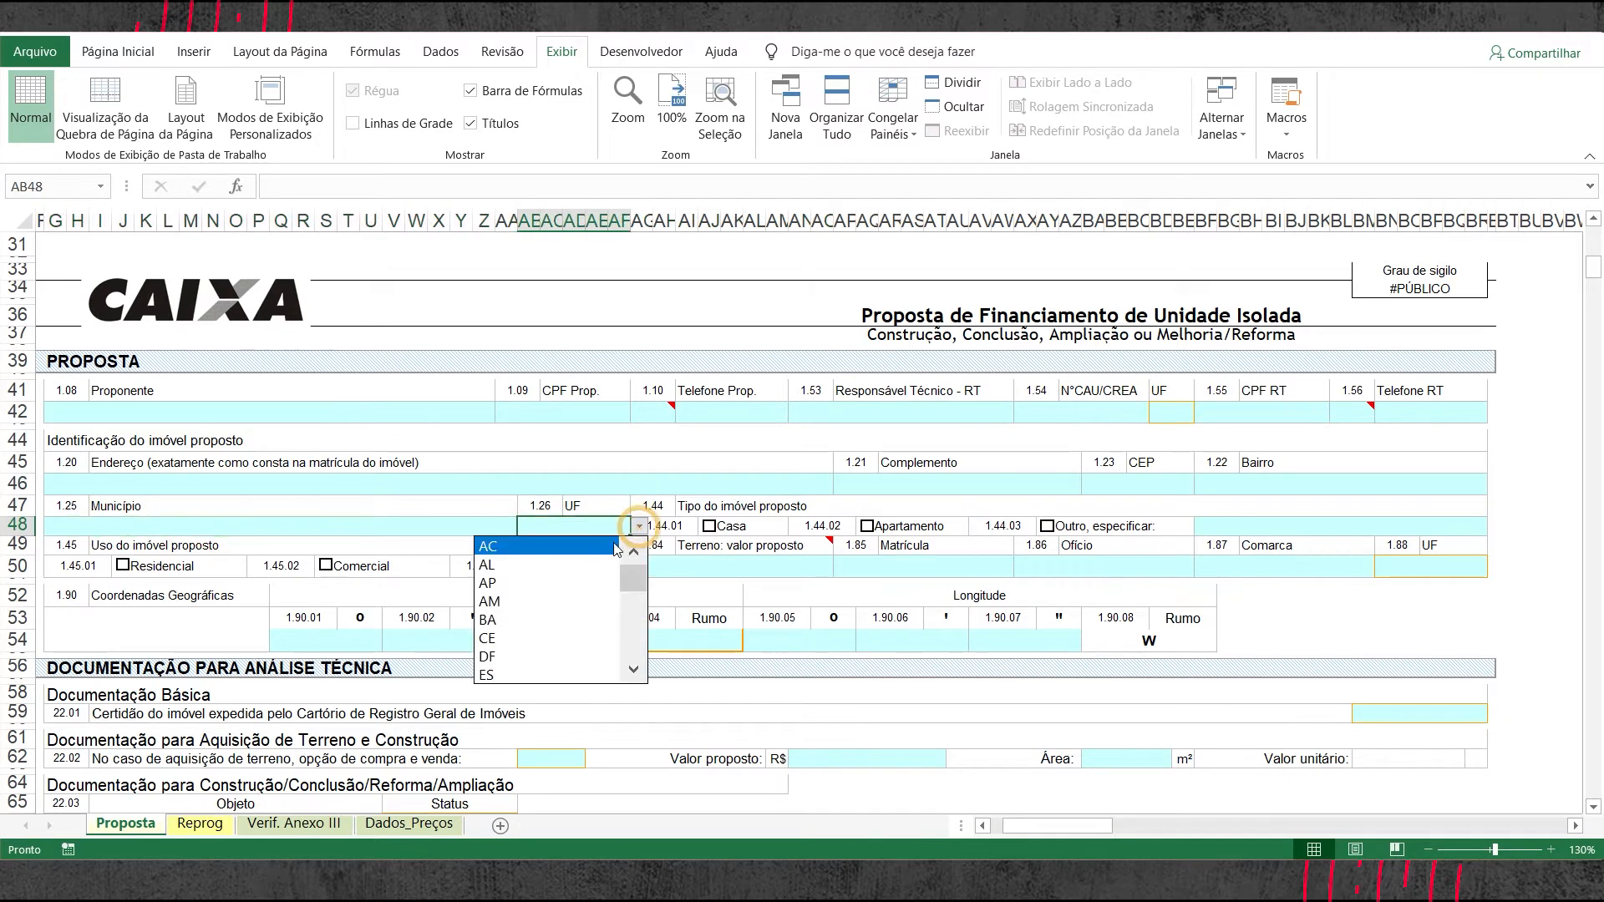
pyautogui.click(457, 532)
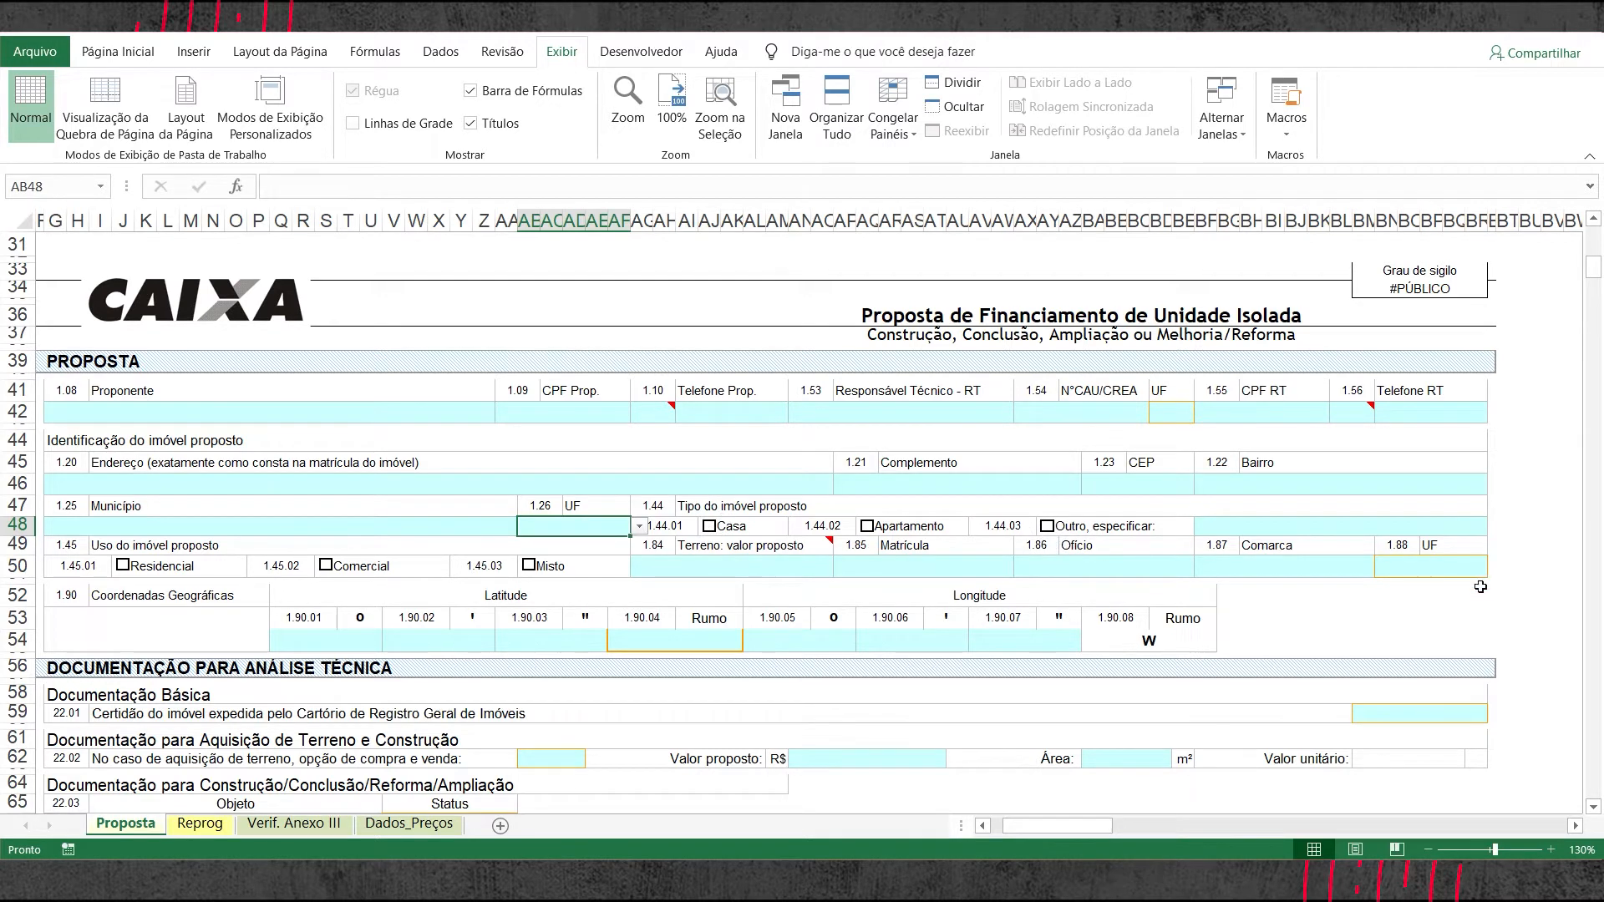
# - Mark the proposed property's type as Casa and its use as Residencial
pyautogui.click(1454, 534)
pyautogui.click(710, 527)
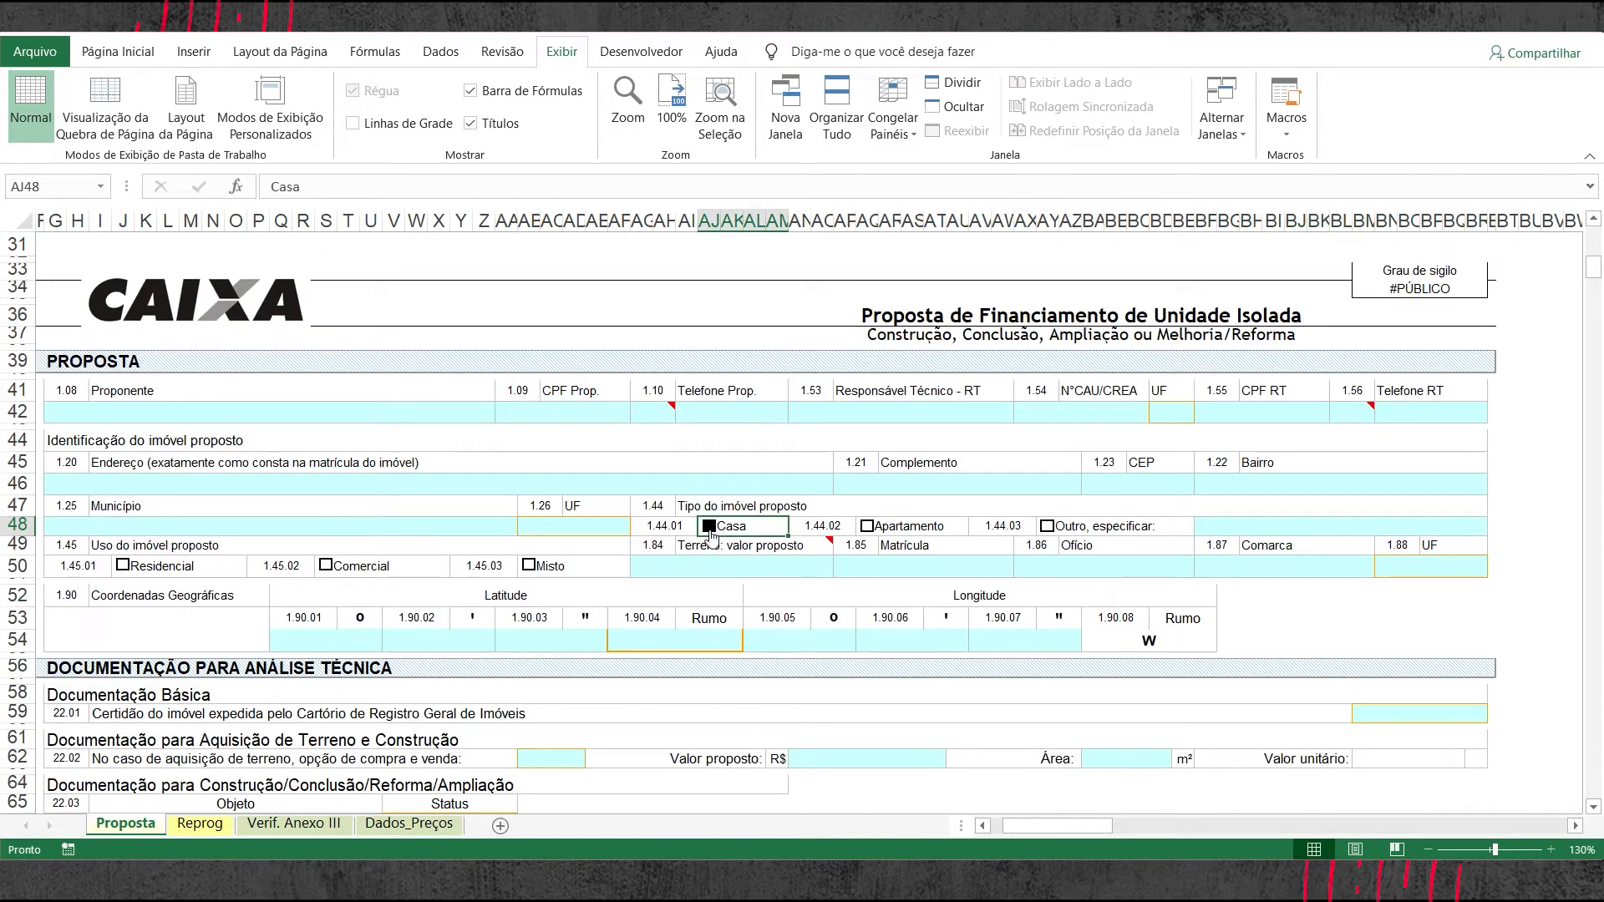
pyautogui.click(700, 566)
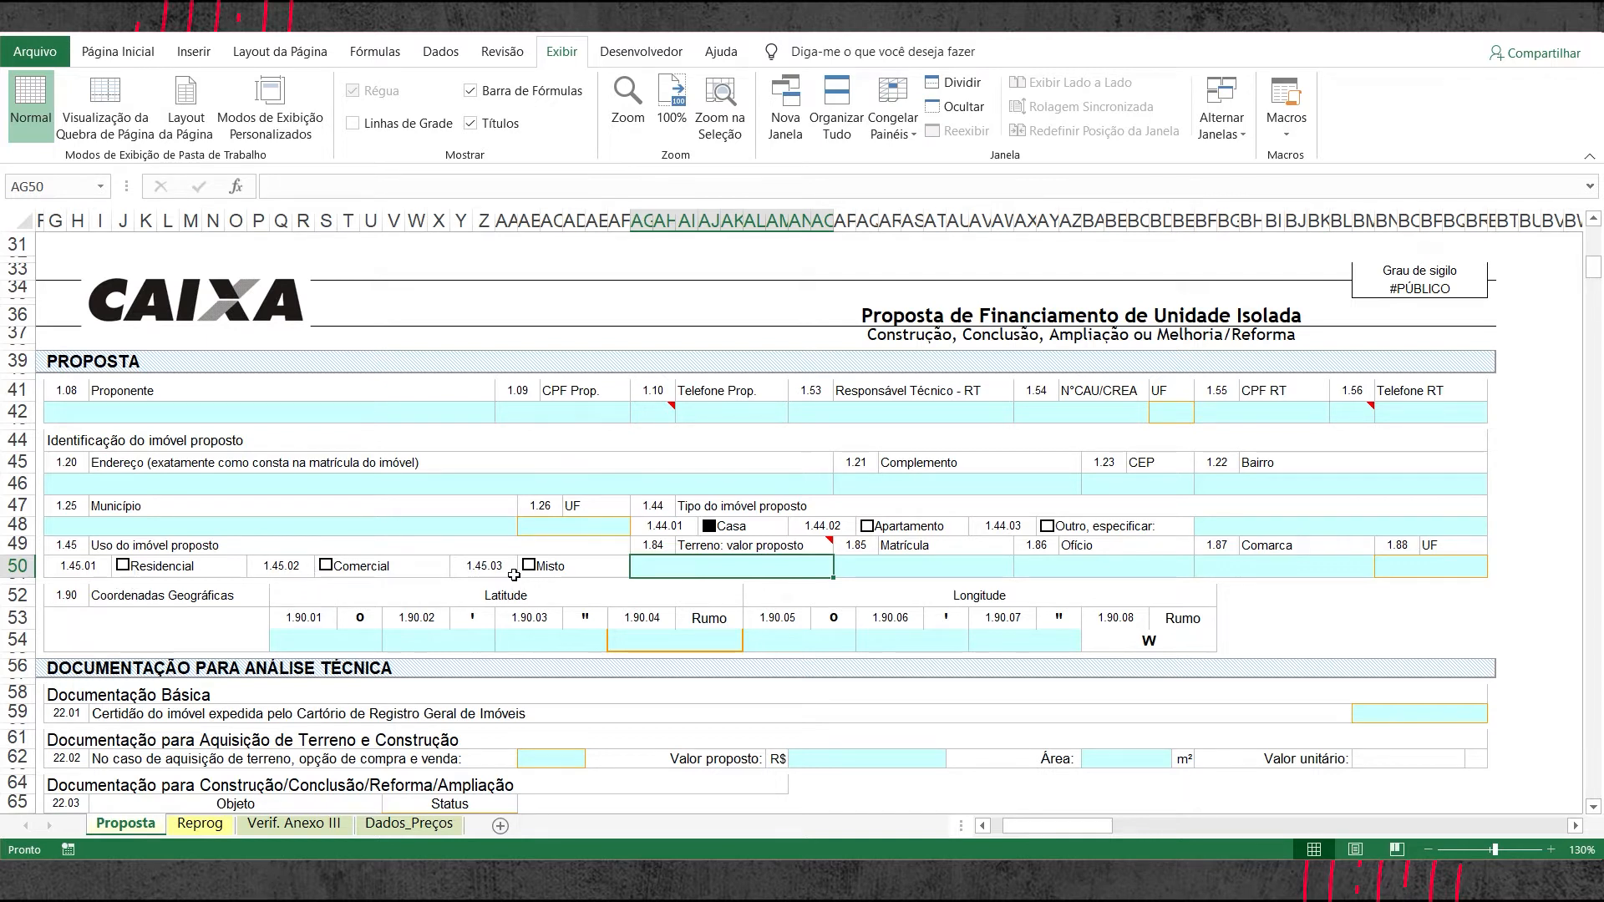
pyautogui.click(123, 568)
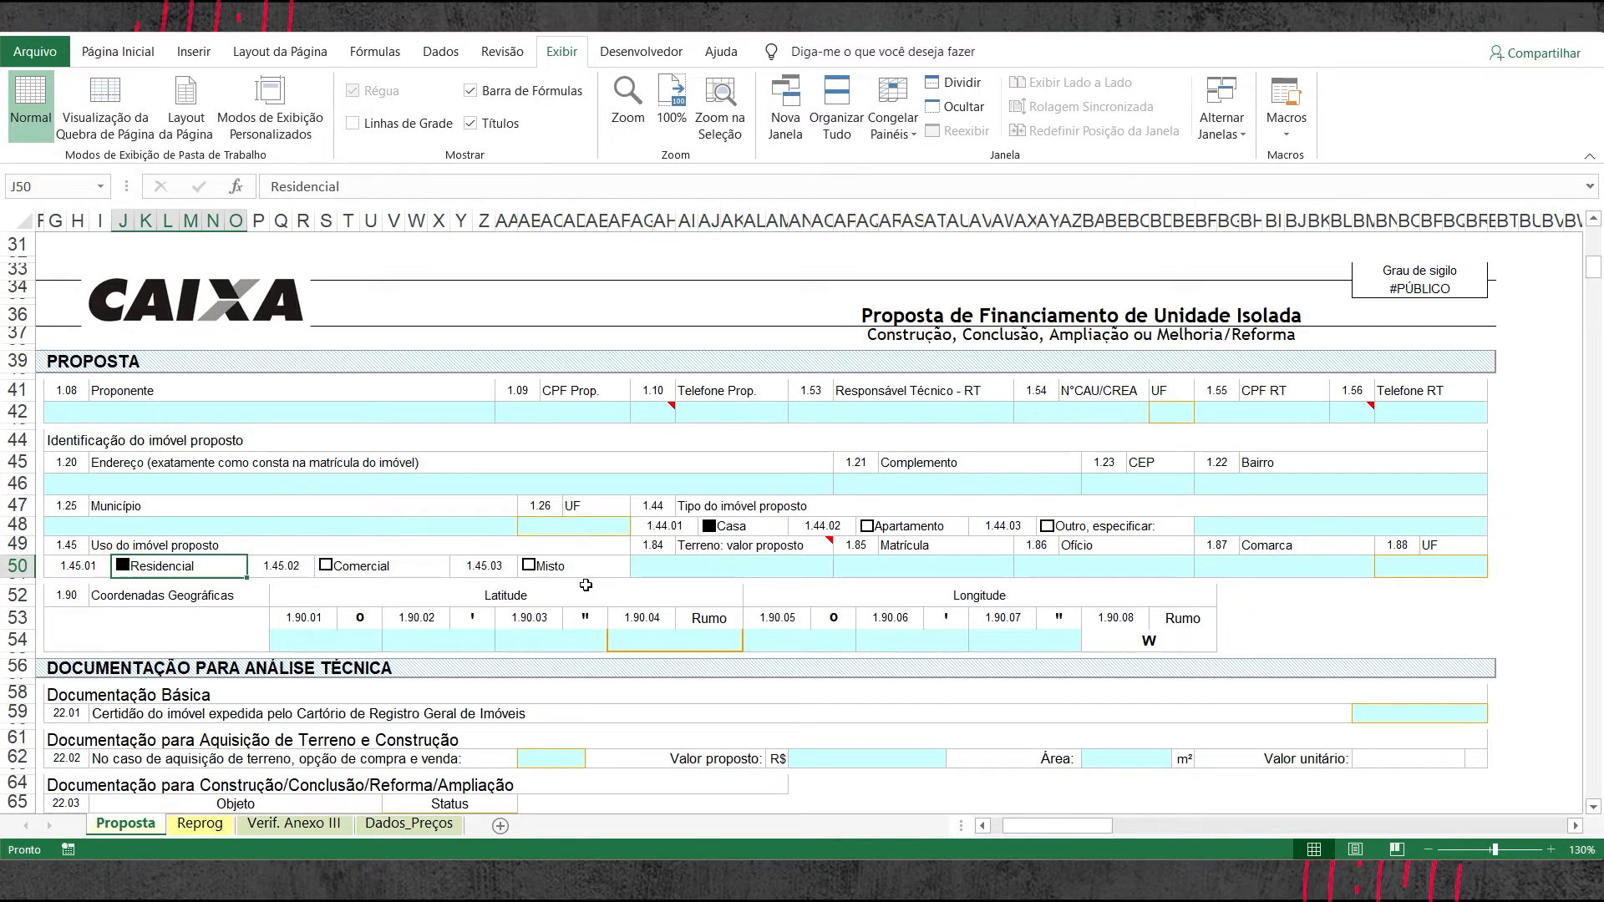
# - Go over the proposed land value field and its note, along with the Matrícula, Ofício, Comarca and UF registry fields
pyautogui.click(668, 568)
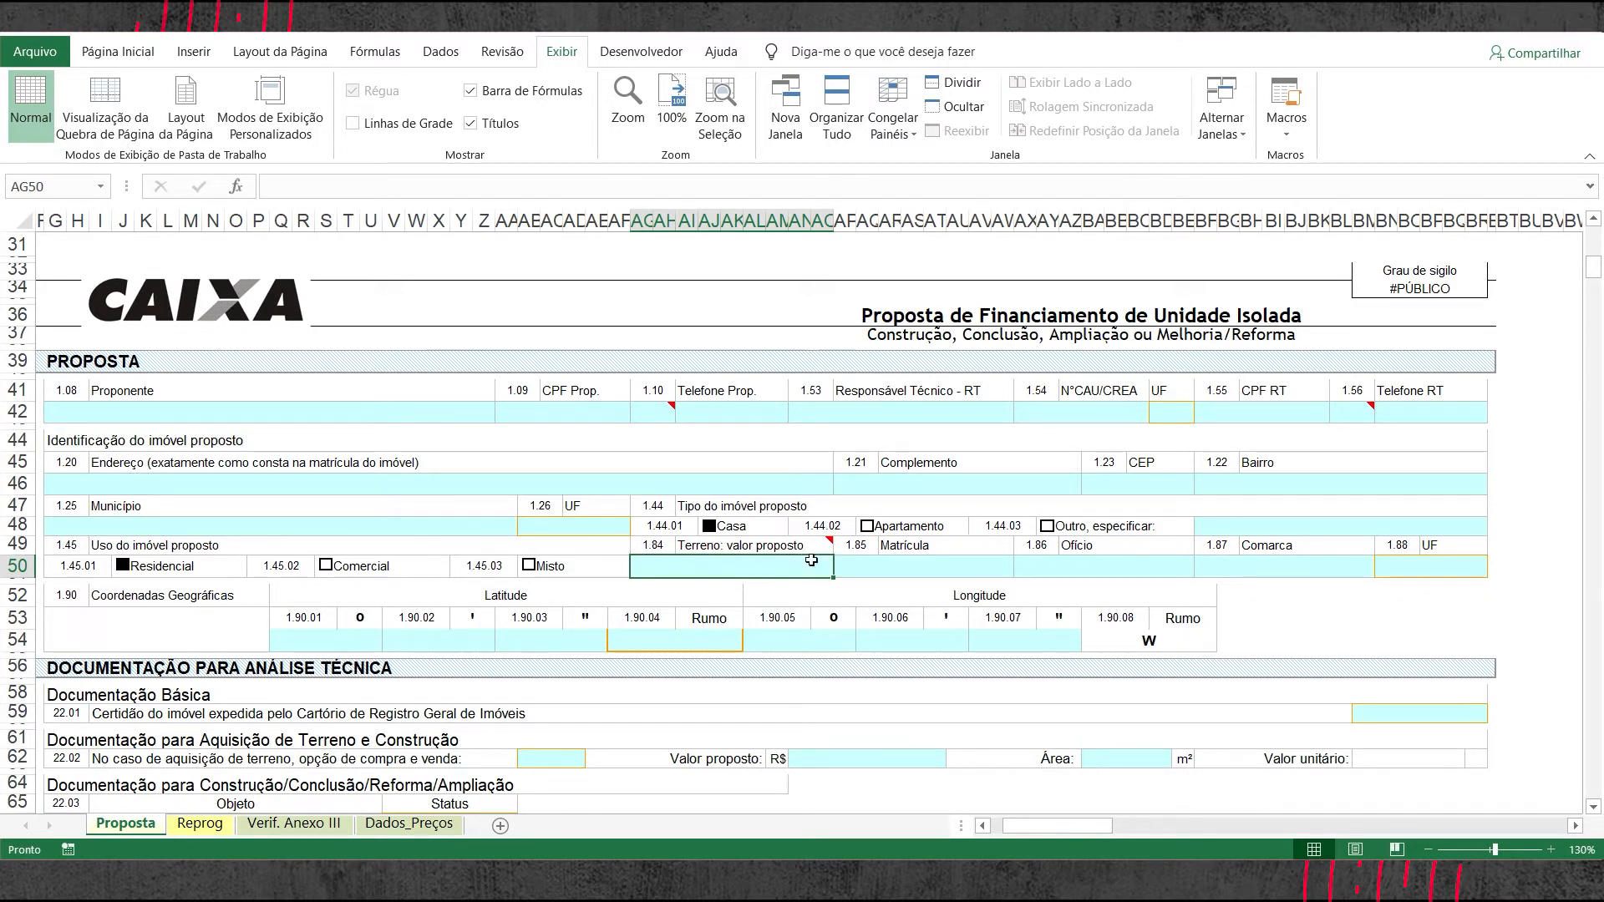
pyautogui.moveTo(832, 540)
pyautogui.click(930, 570)
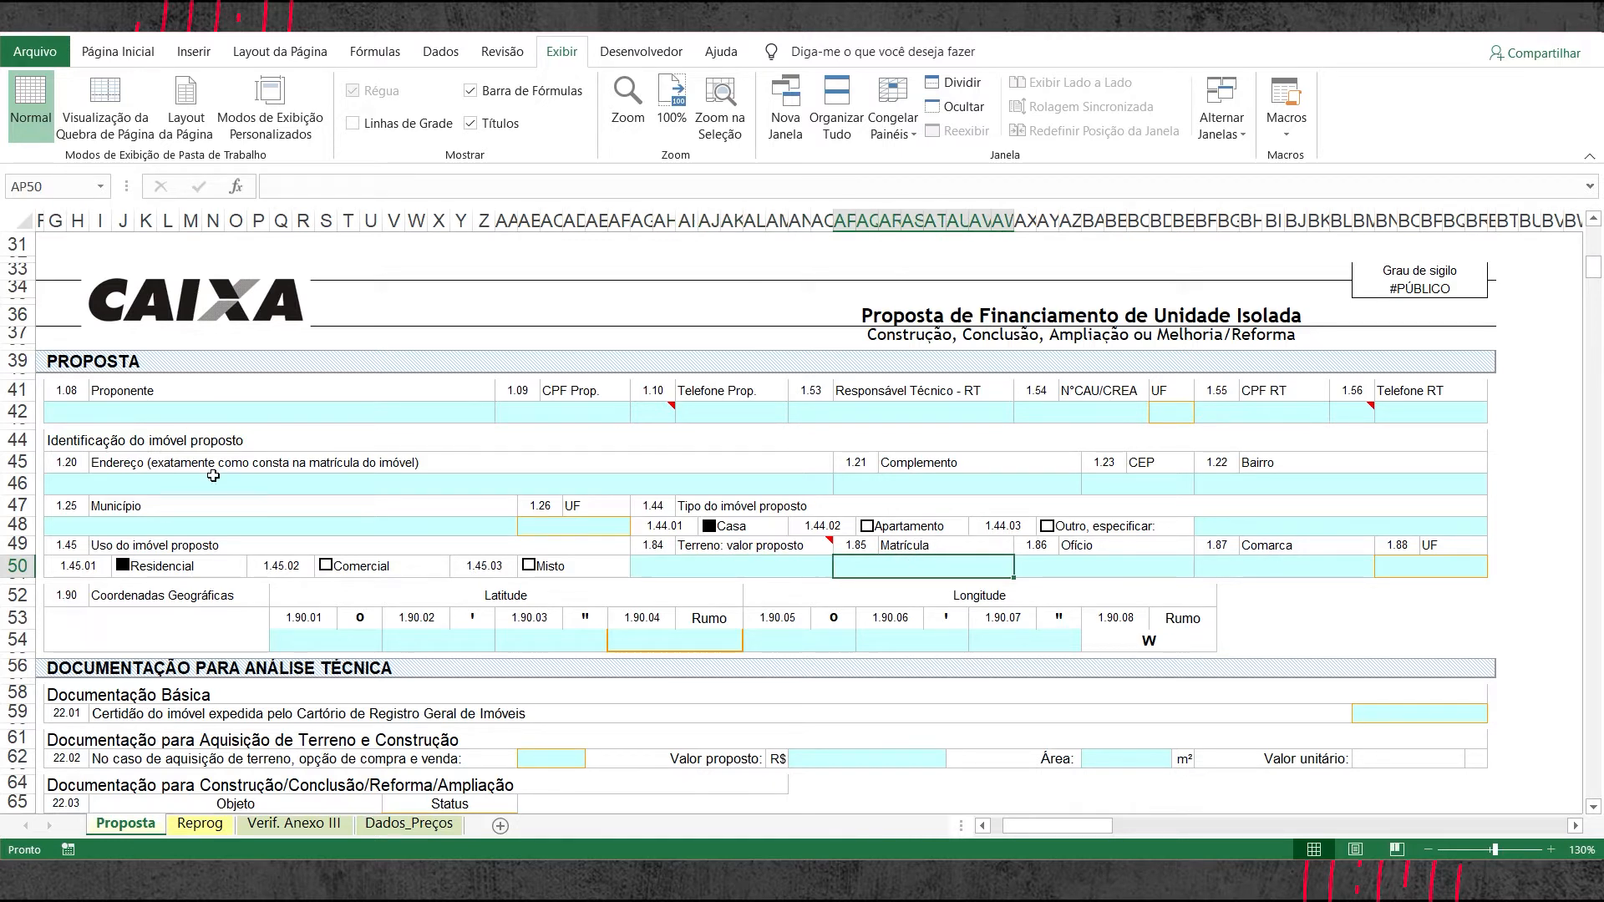
pyautogui.click(1122, 576)
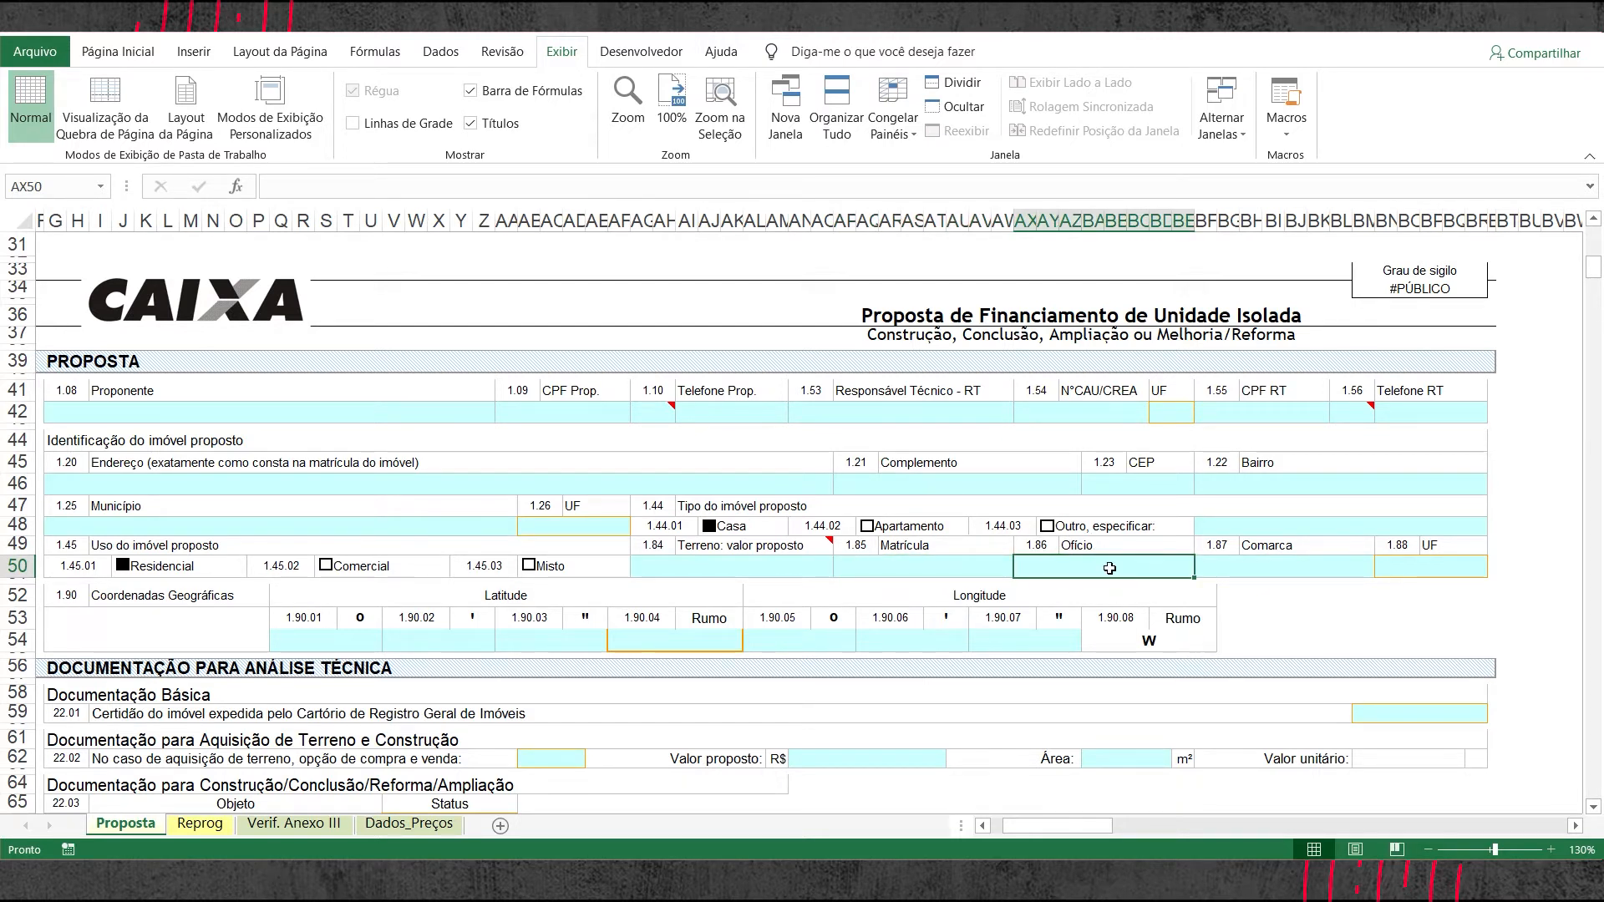
pyautogui.click(1313, 561)
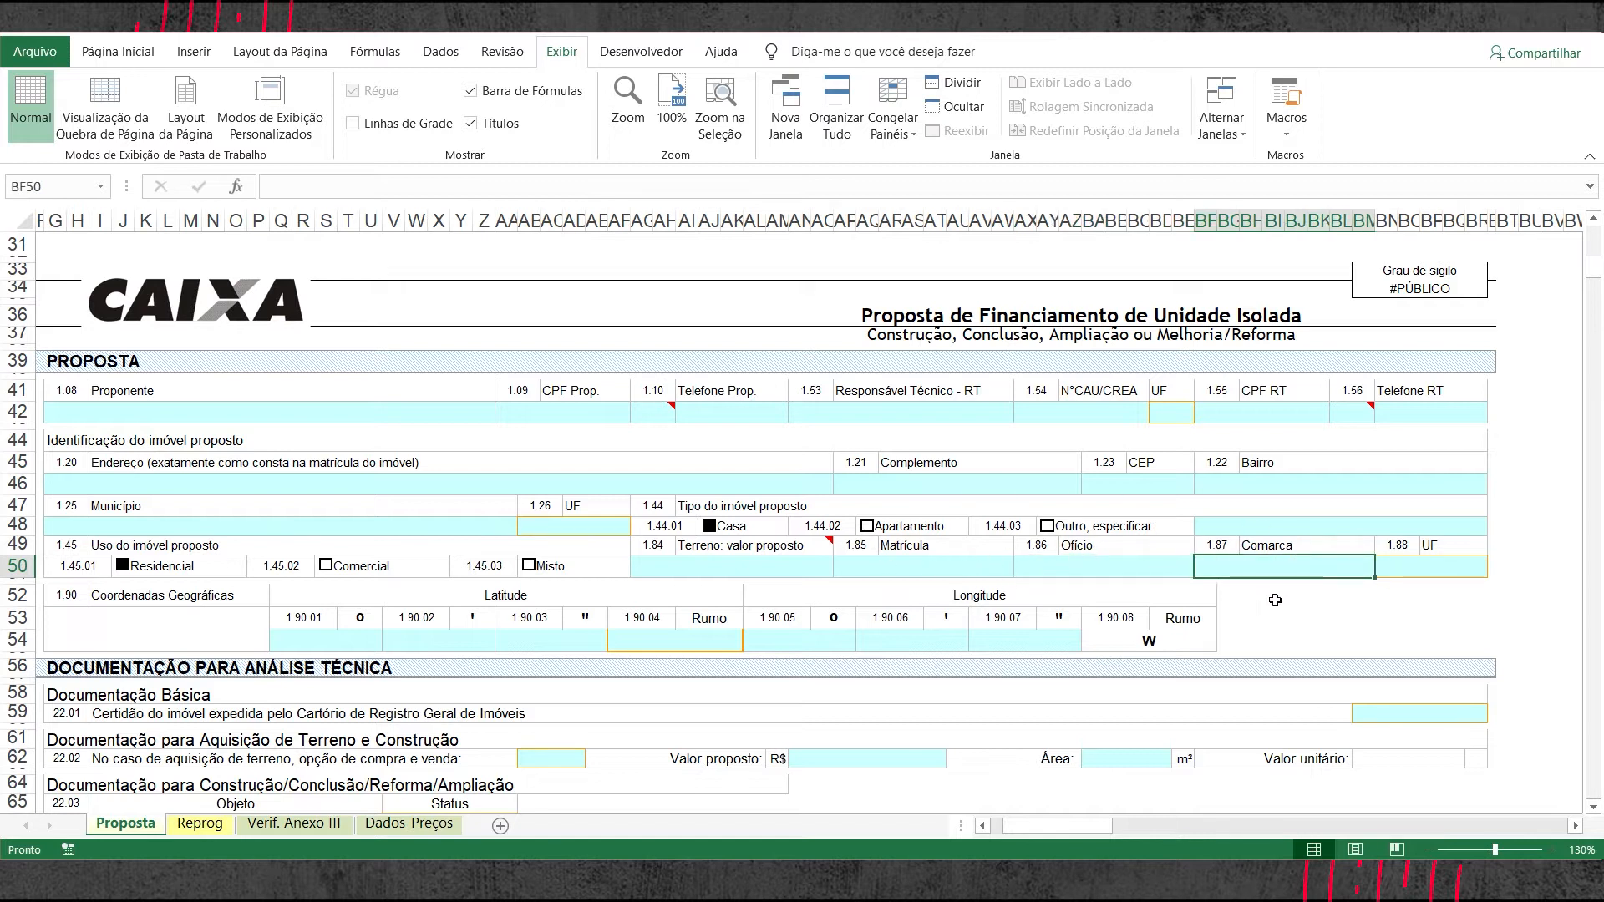
pyautogui.click(1473, 565)
pyautogui.click(1495, 572)
pyautogui.click(1495, 571)
# - Go over the latitude degree, minute and second fields under Coordenadas Geográficas
pyautogui.scroll(-2, 357, 554)
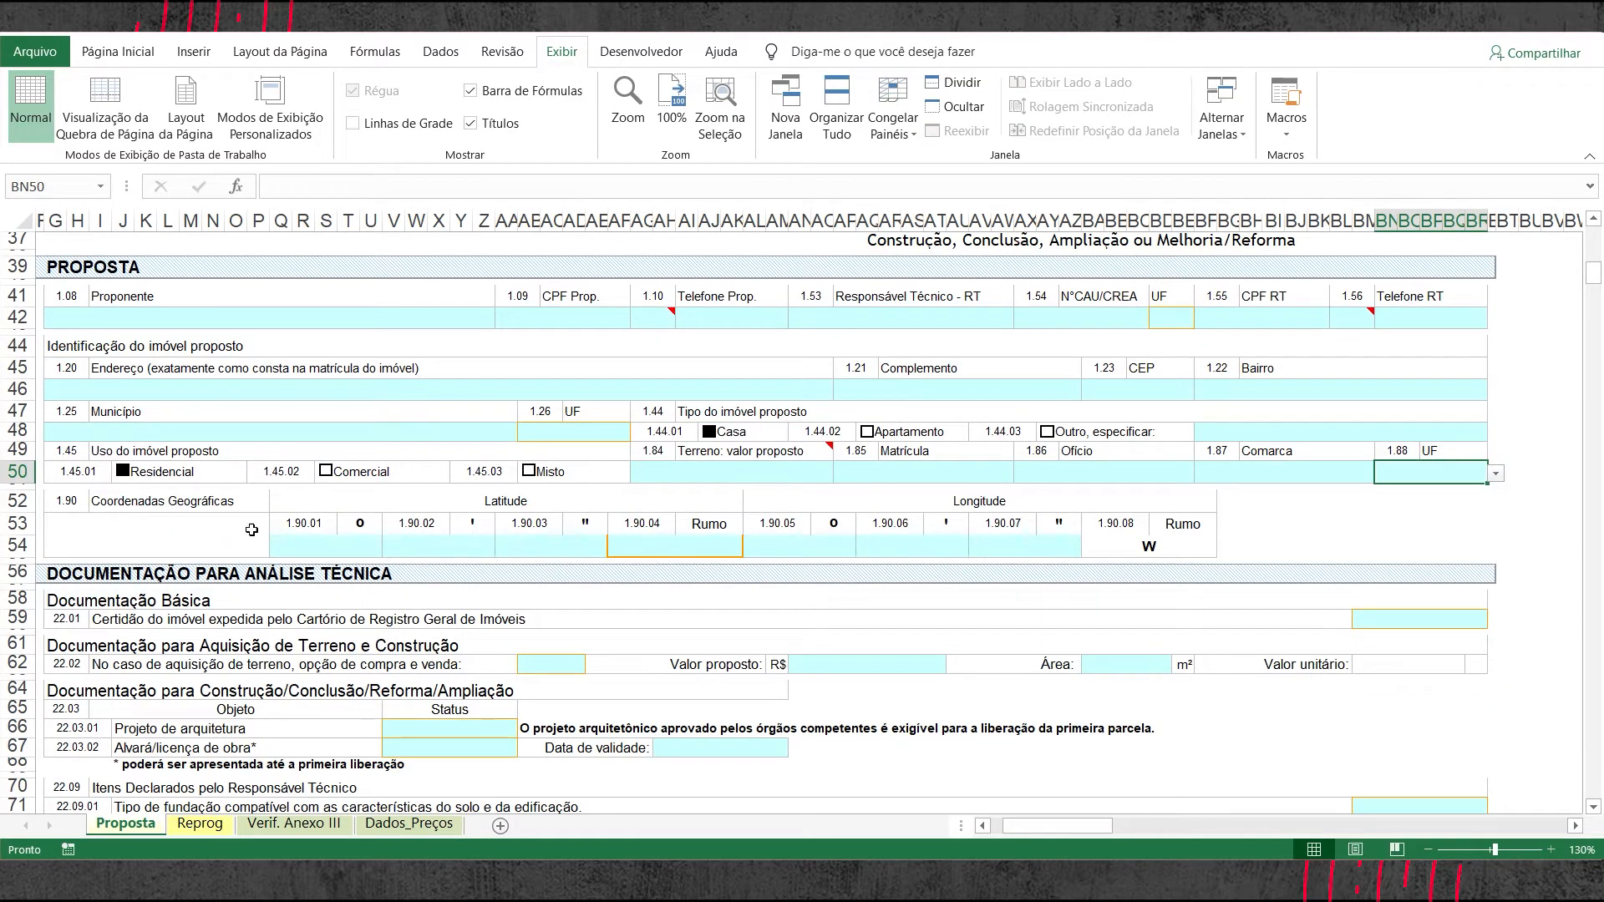
pyautogui.click(336, 546)
pyautogui.click(424, 551)
pyautogui.click(545, 549)
pyautogui.click(344, 549)
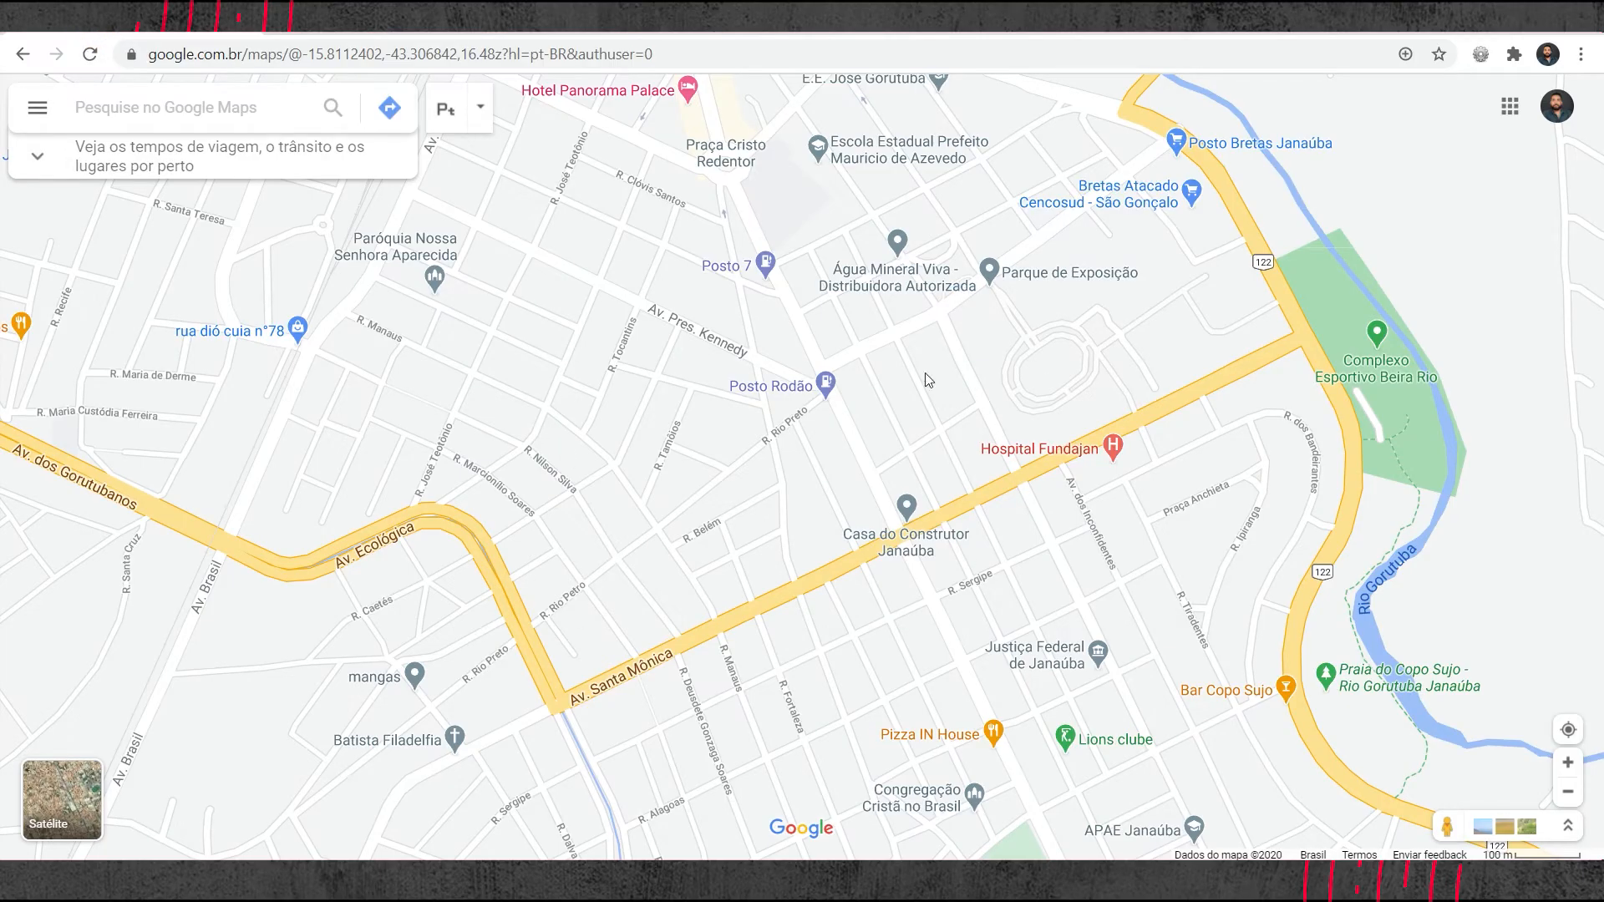
# - Look up the coordinates of a street point just south of Posto Rodão in Google Maps, then return to the Excel proposal
pyautogui.click(874, 471)
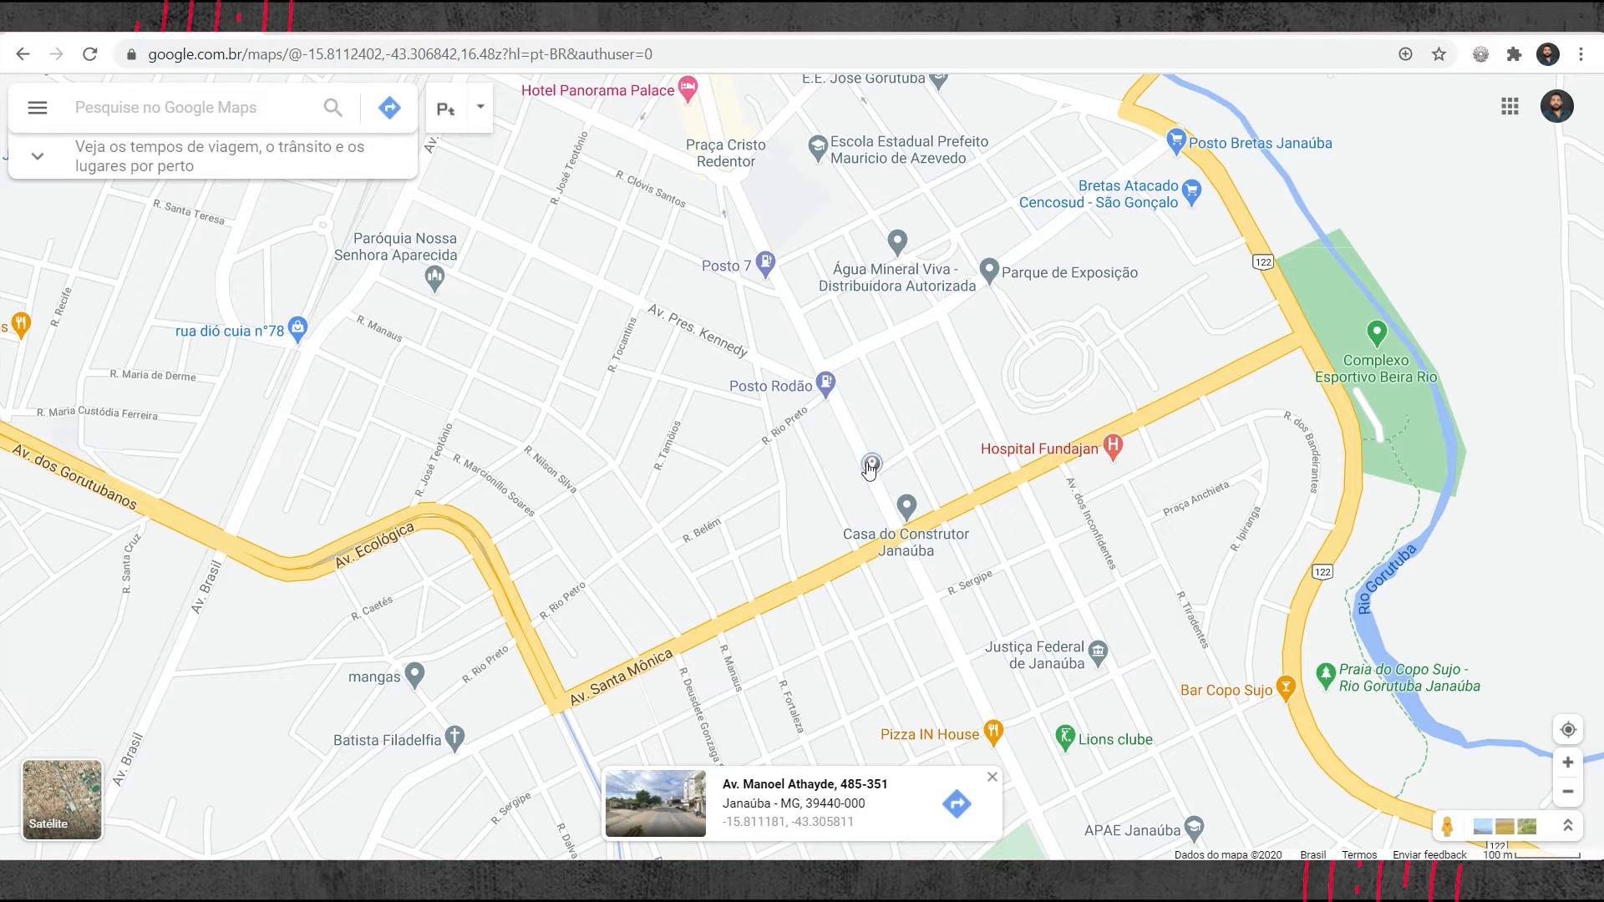
pyautogui.click(798, 822)
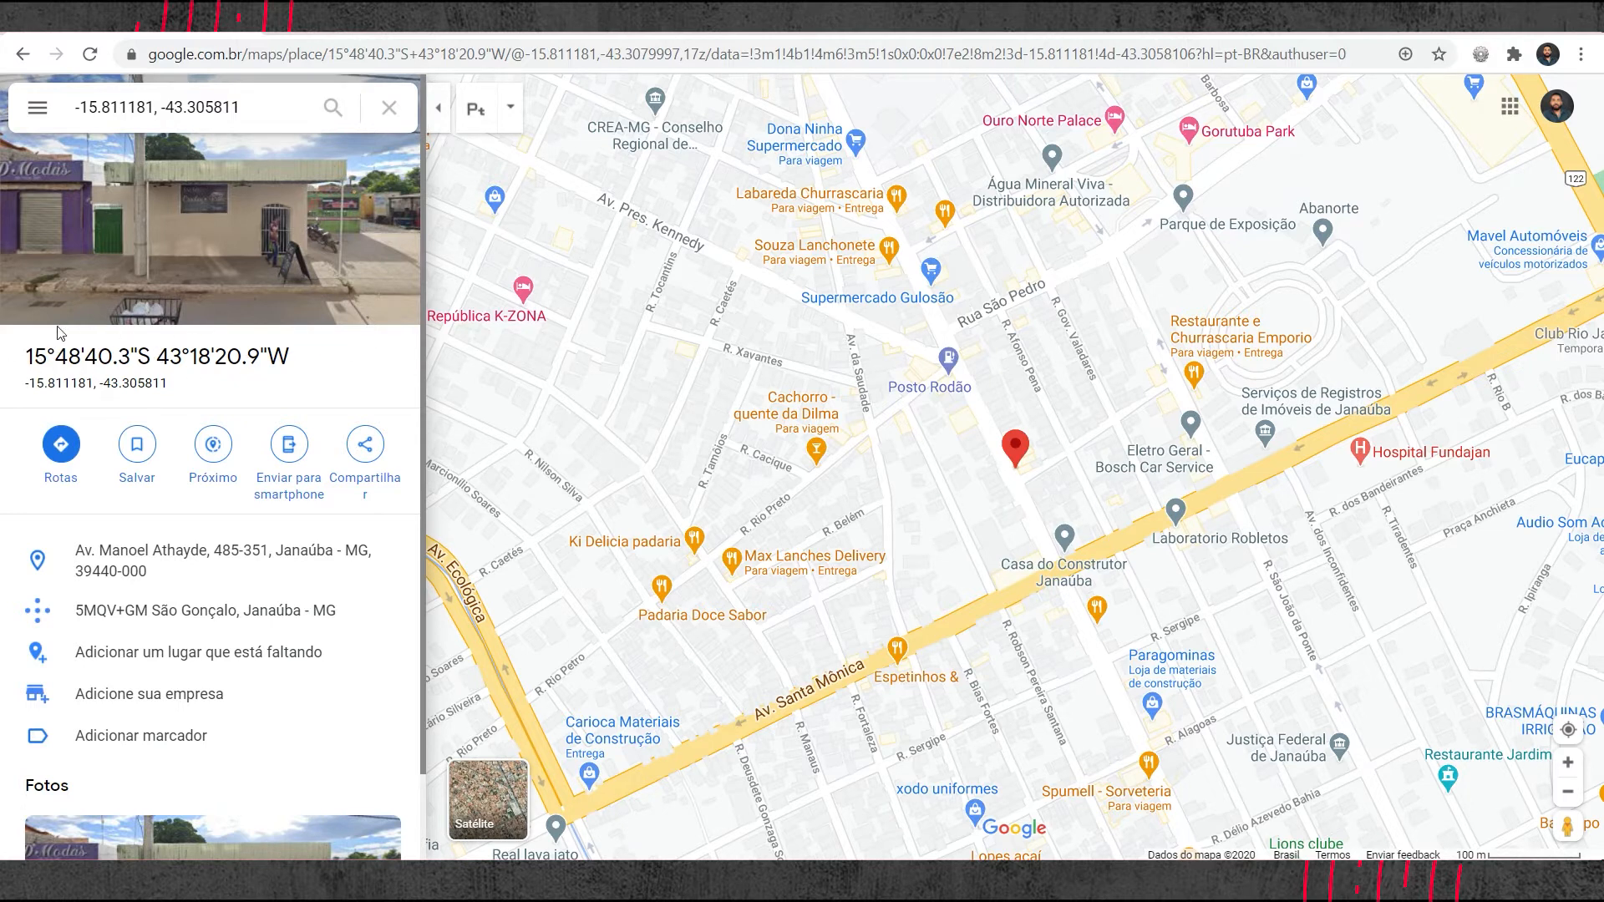
pyautogui.hotkey('alt', 'Tab')
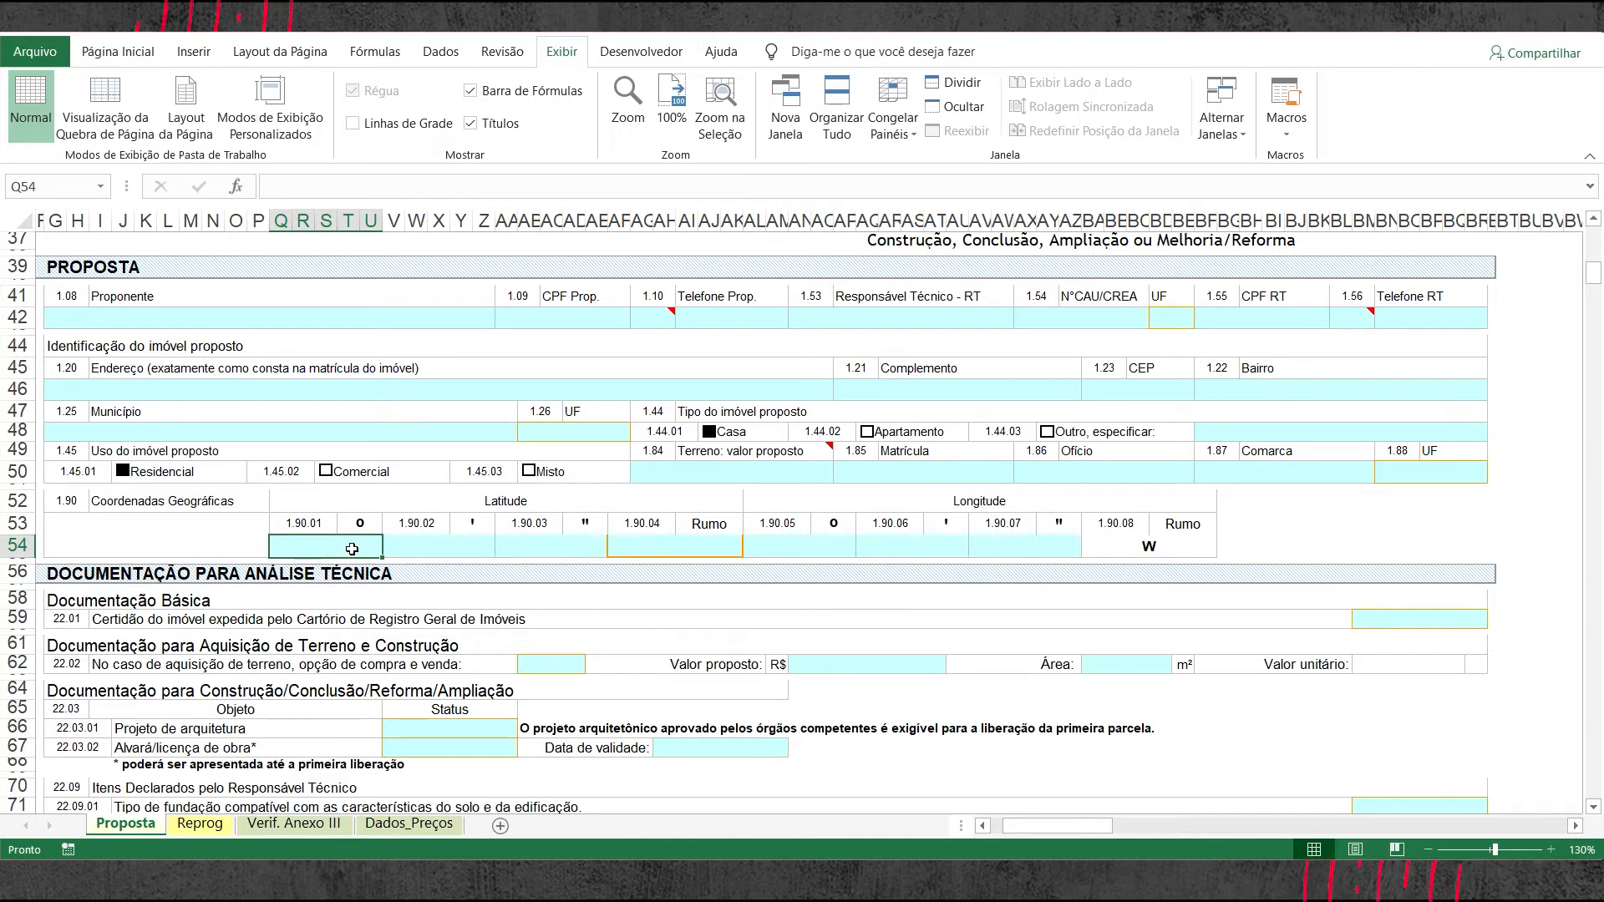
# - Examine the technical analysis documentation section and the answer options for the property registry certificate, item 22.01
pyautogui.scroll(-6, 352, 549)
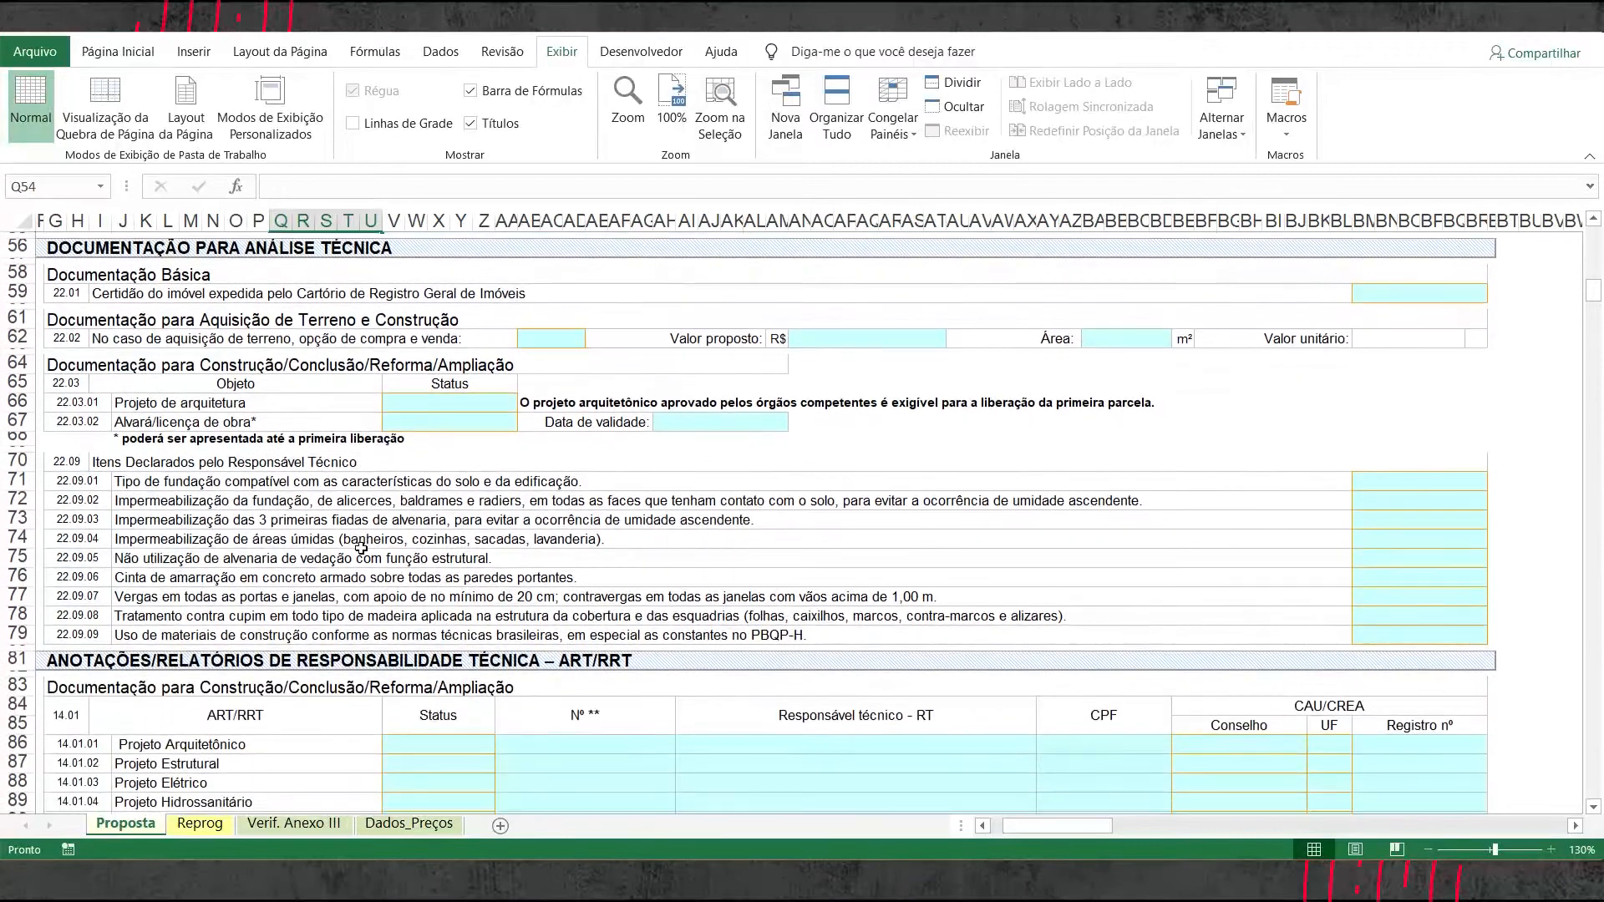
pyautogui.scroll(6, 361, 549)
pyautogui.scroll(-2, 356, 552)
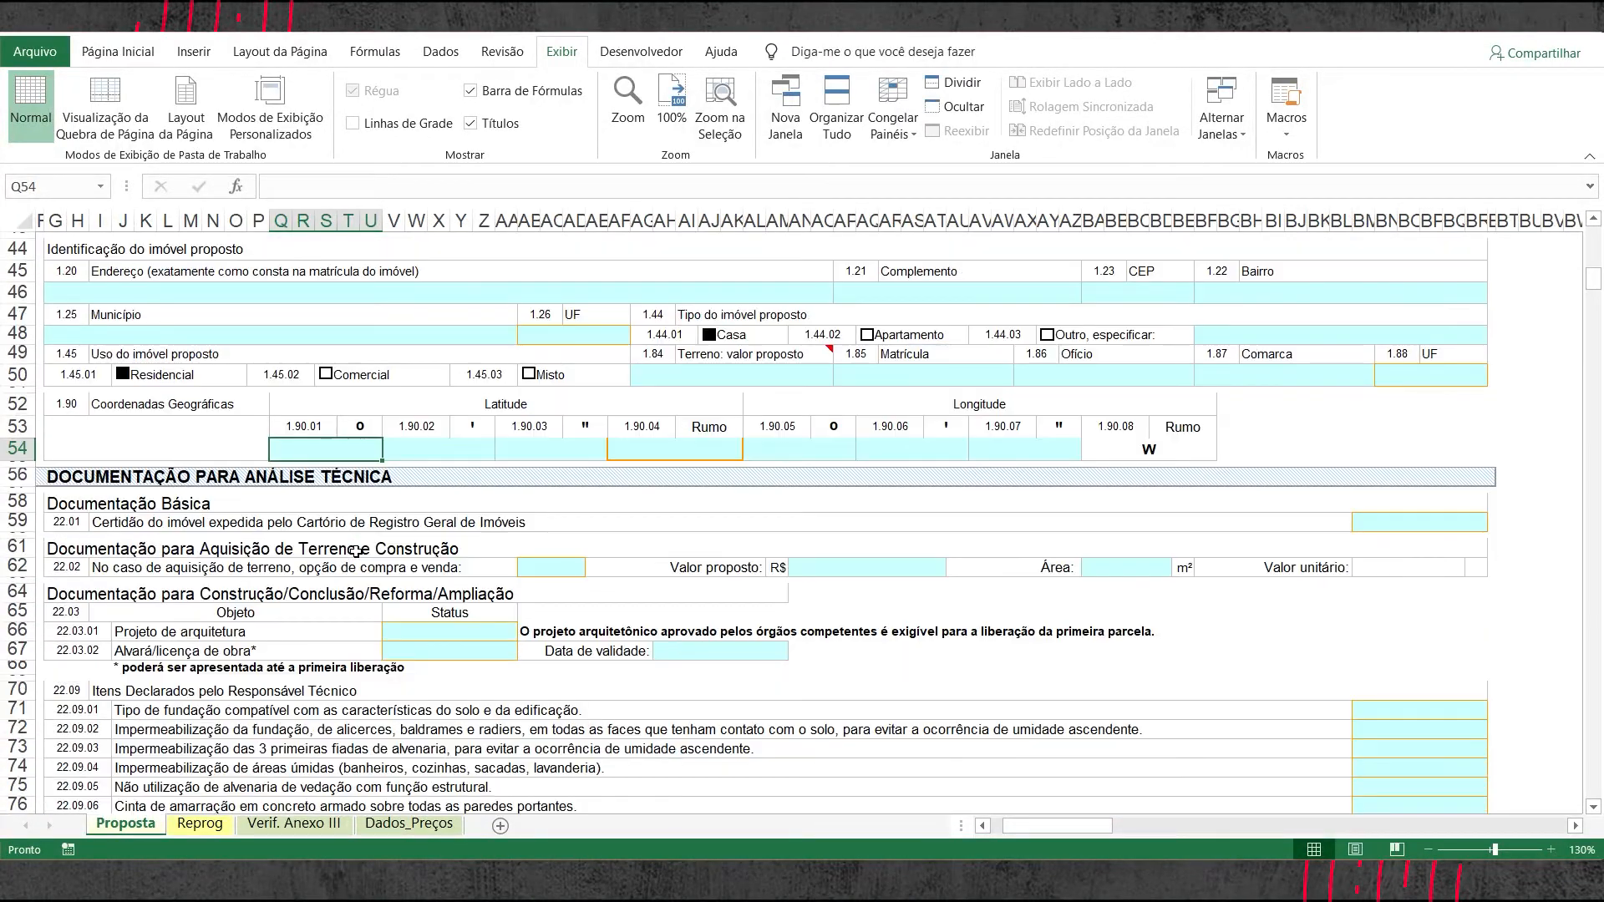
pyautogui.scroll(-3, 357, 552)
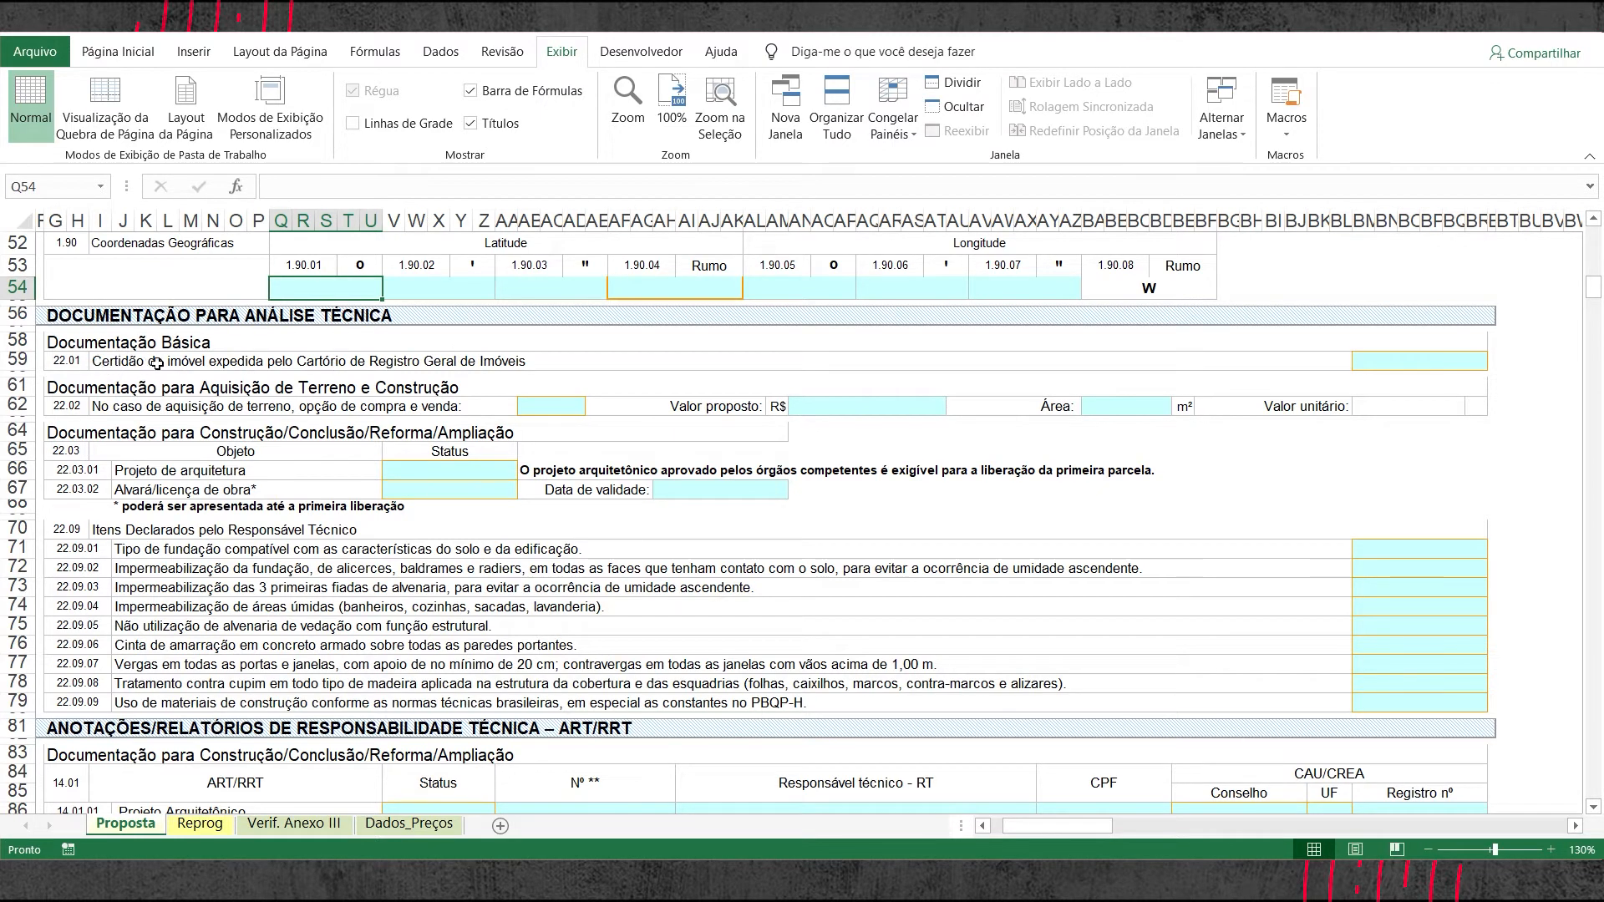
pyautogui.click(1391, 363)
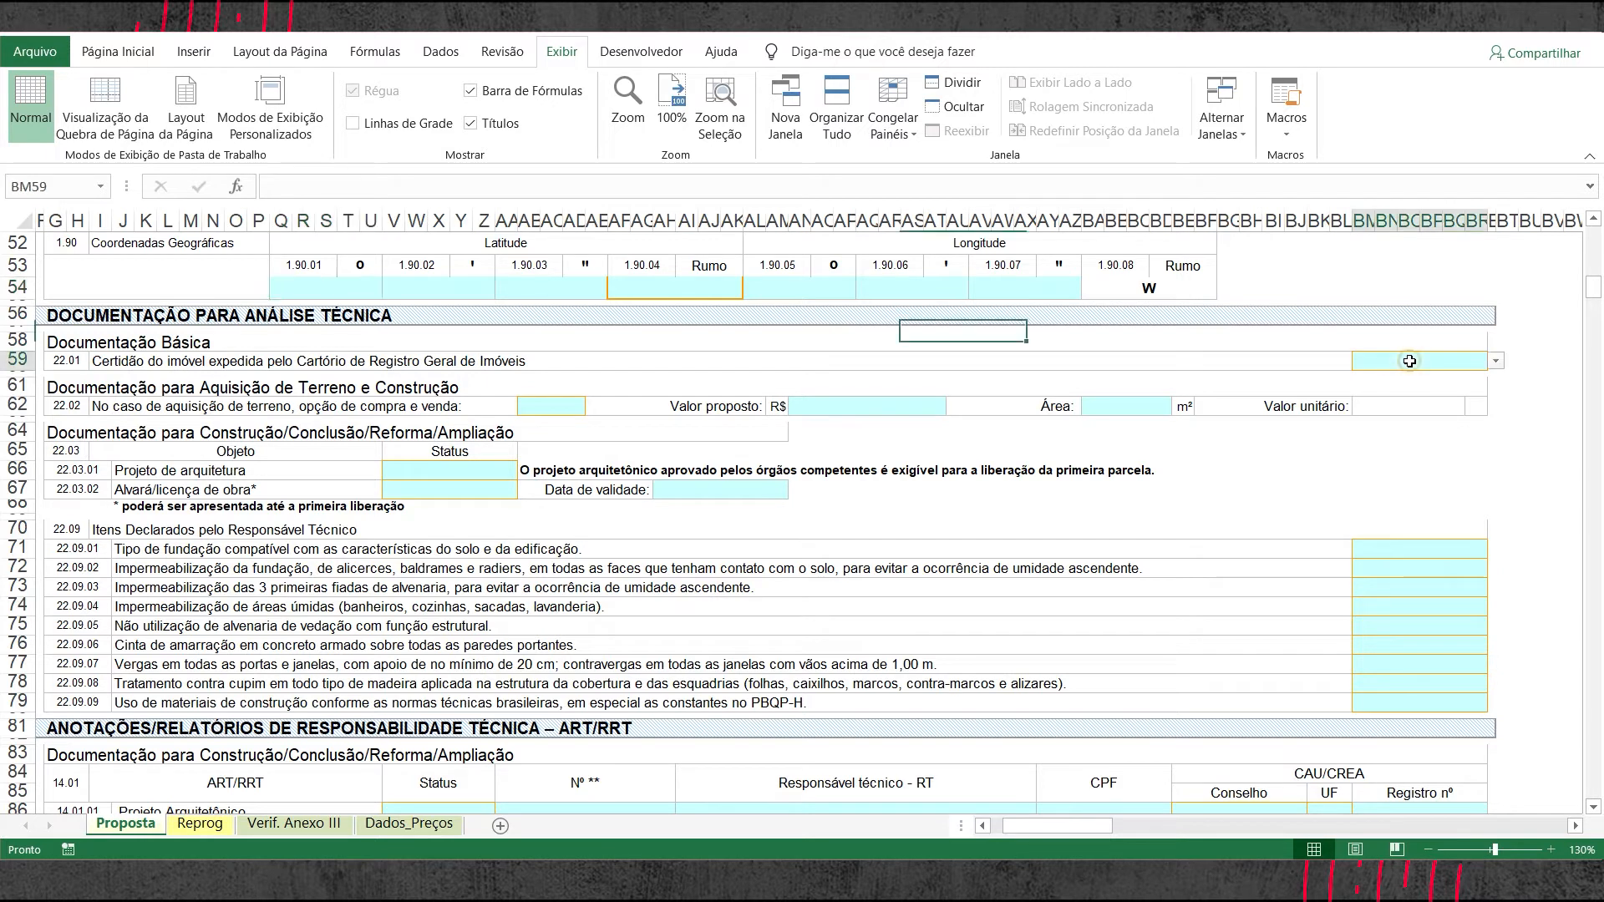
pyautogui.click(1496, 361)
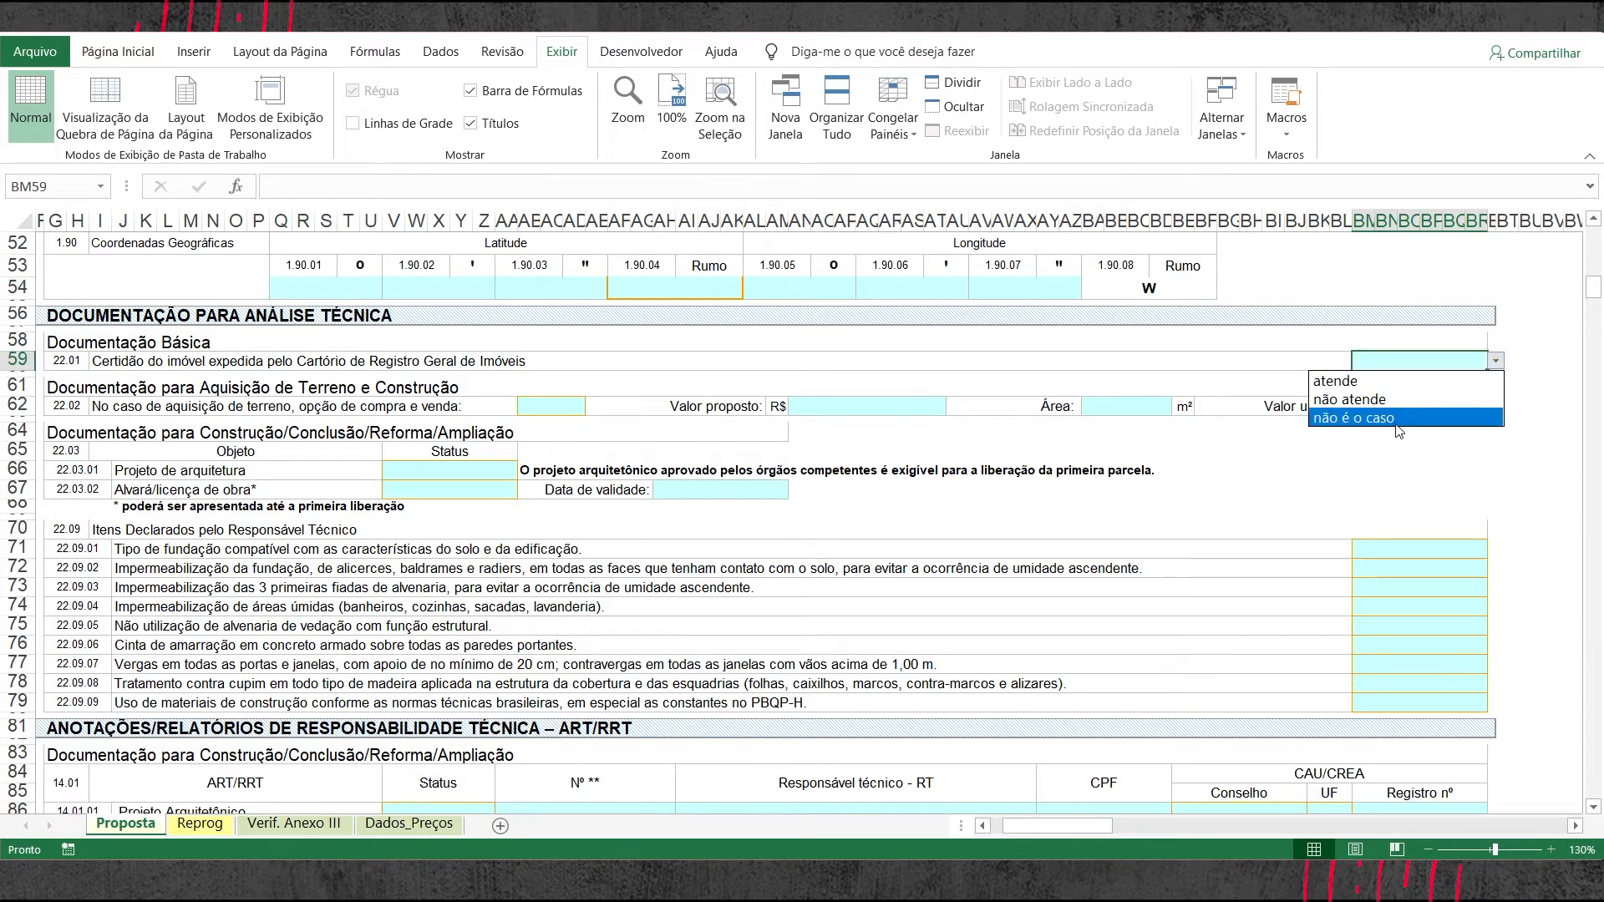
pyautogui.press('Escape')
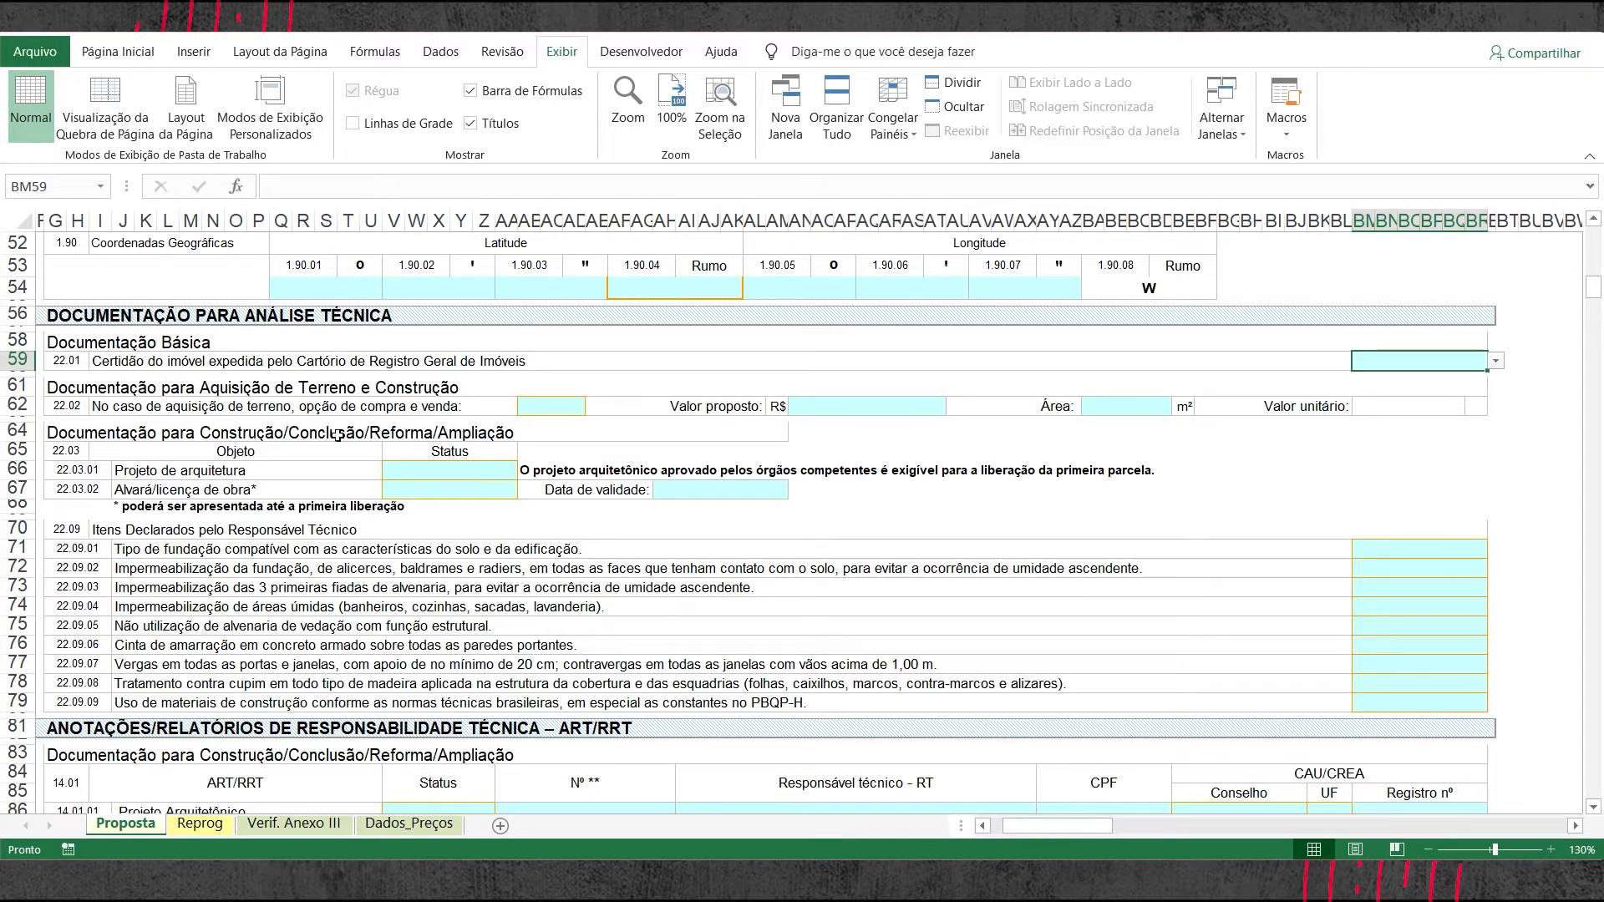
# - Set the land purchase and sale option in item 22.02 to "sim" and select its Valor proposto and Área fields
pyautogui.click(565, 407)
pyautogui.click(594, 406)
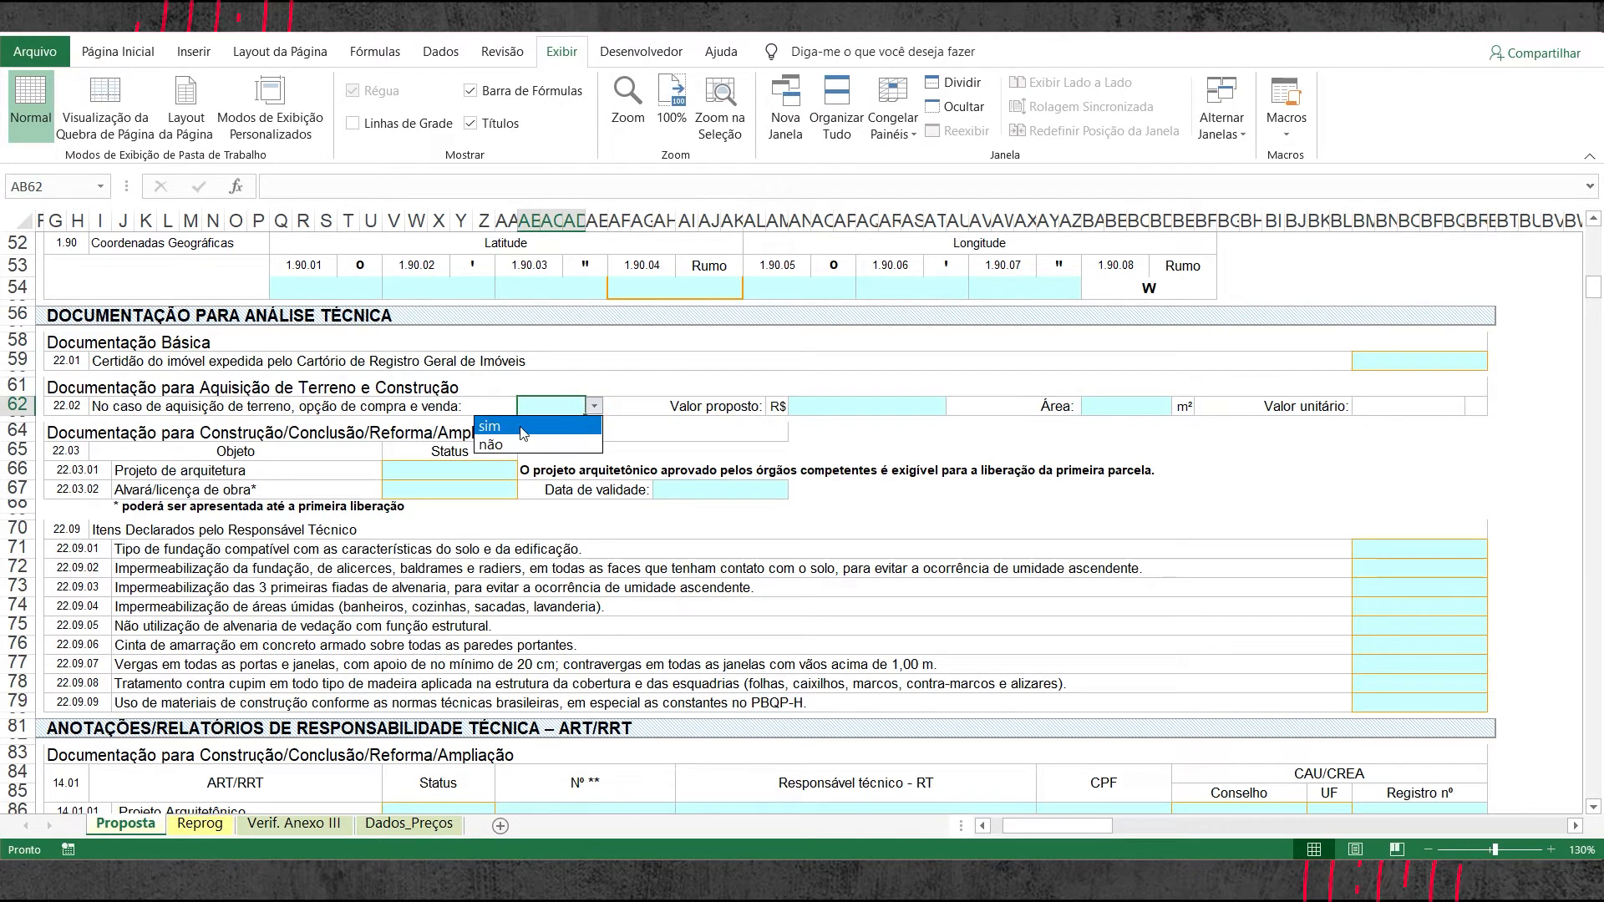
pyautogui.click(502, 427)
pyautogui.click(864, 406)
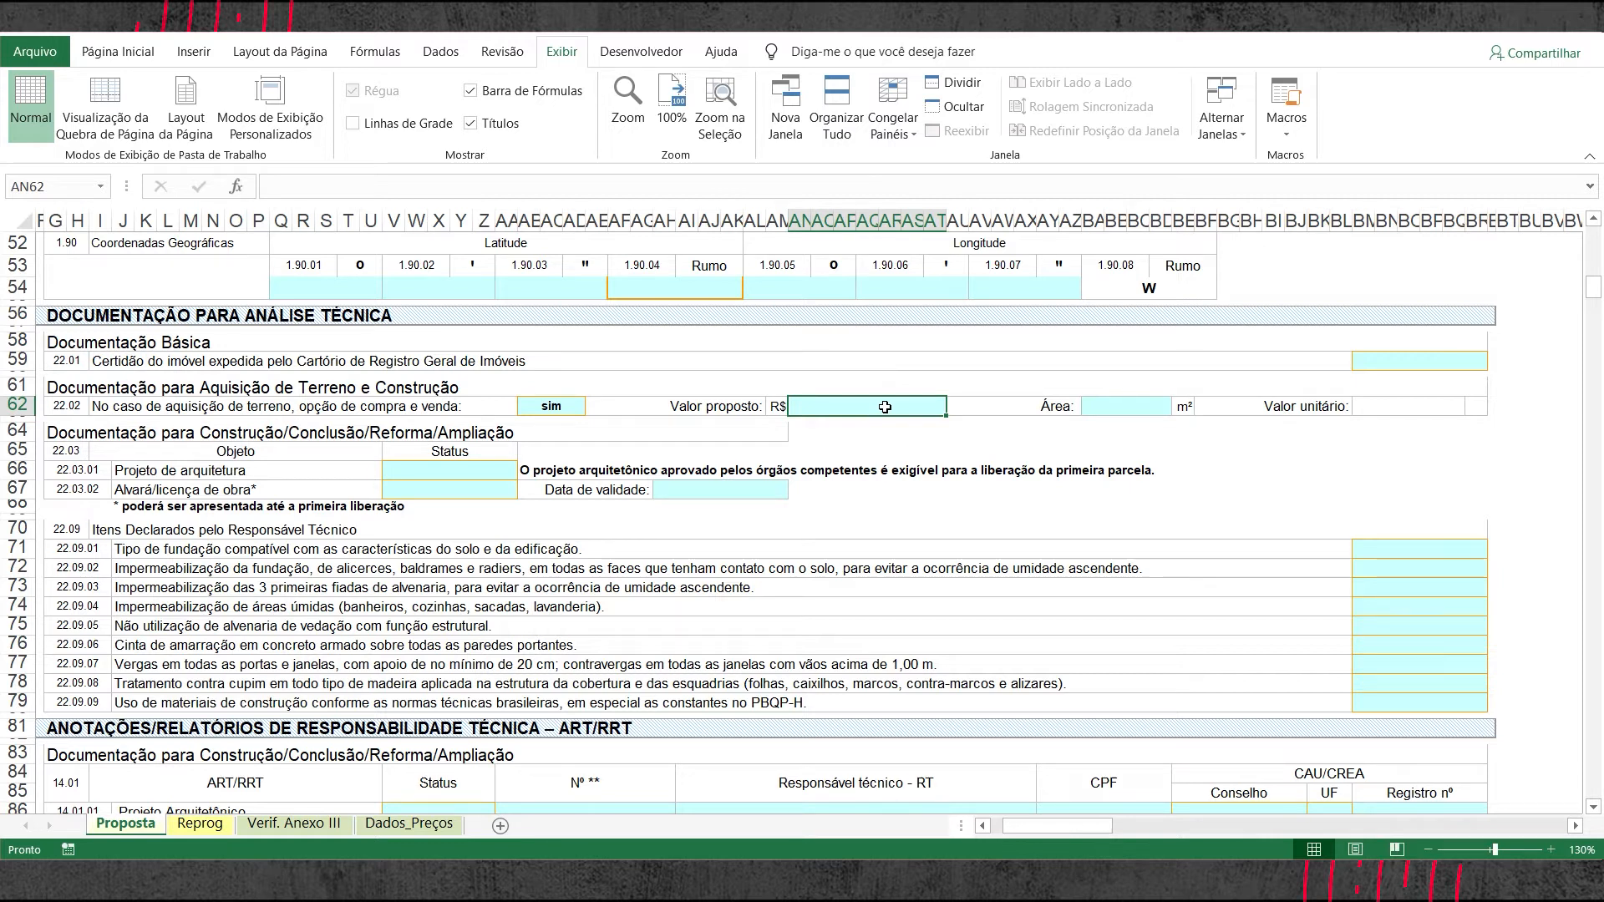
pyautogui.click(1112, 408)
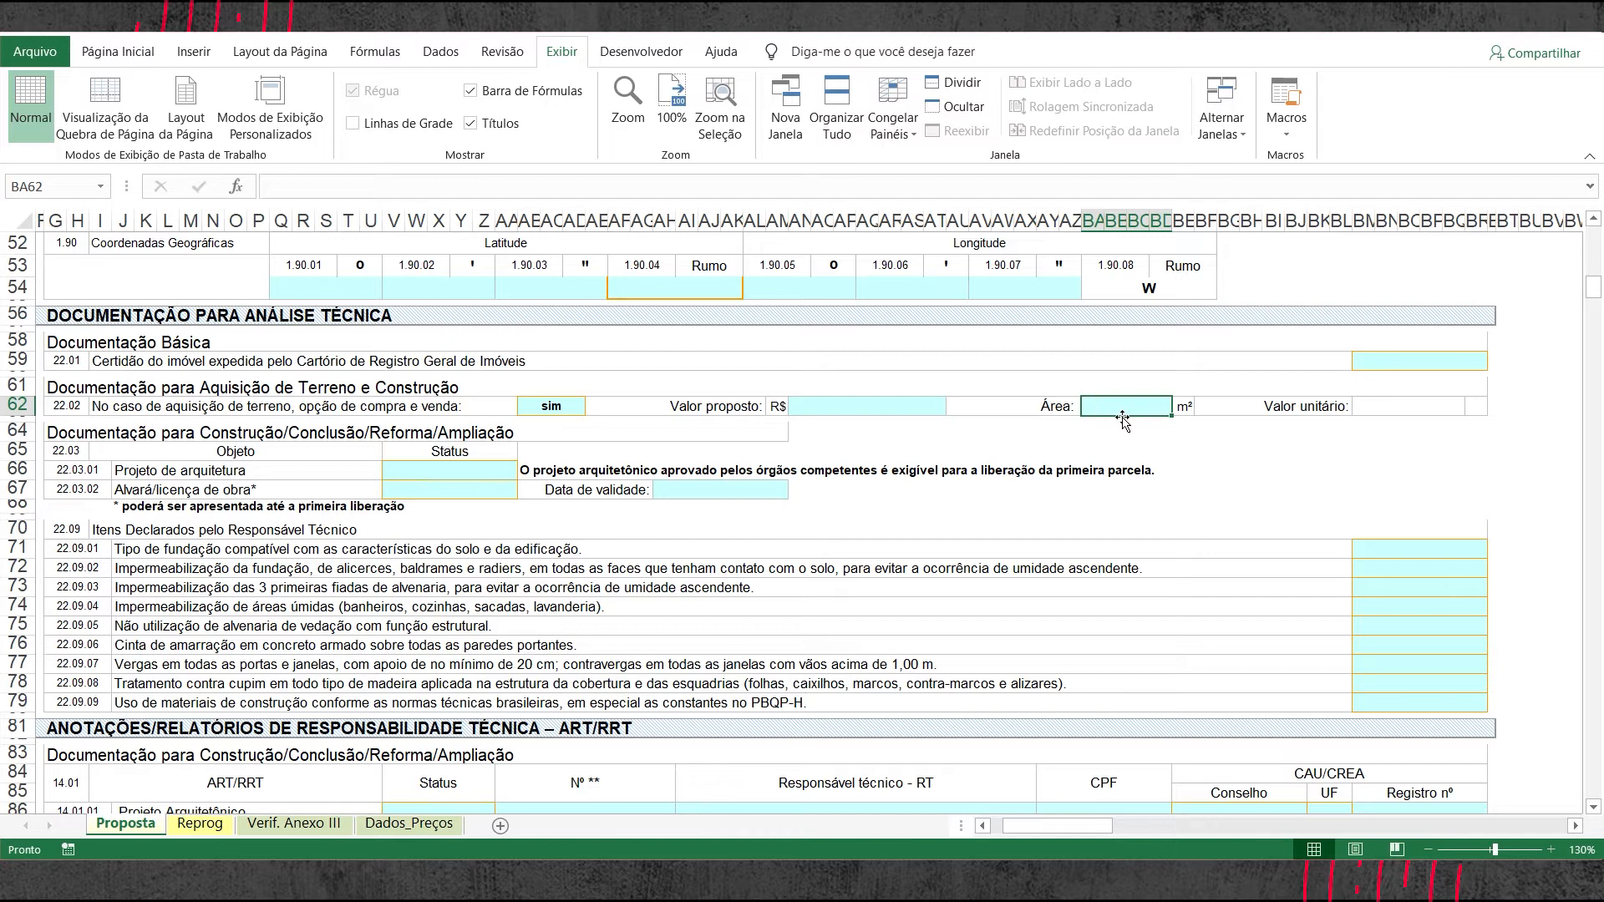
# - Set the land's Valor proposto in item 22.02 to R$ 60.000,00 and its Área to 250 m²
pyautogui.click(907, 414)
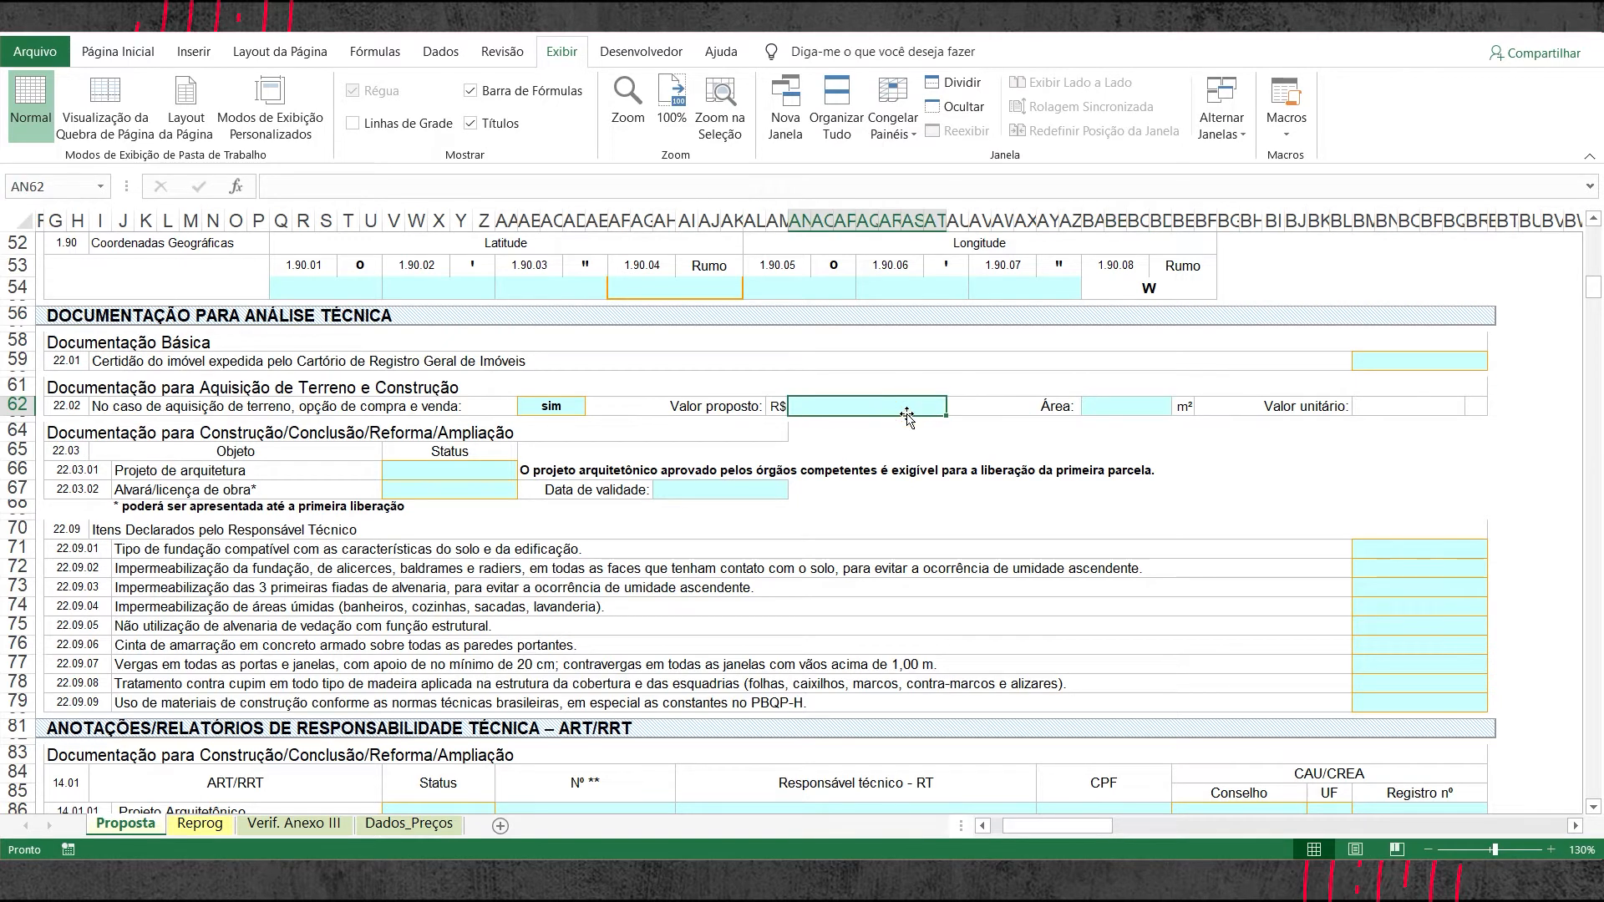
pyautogui.write('600.000')
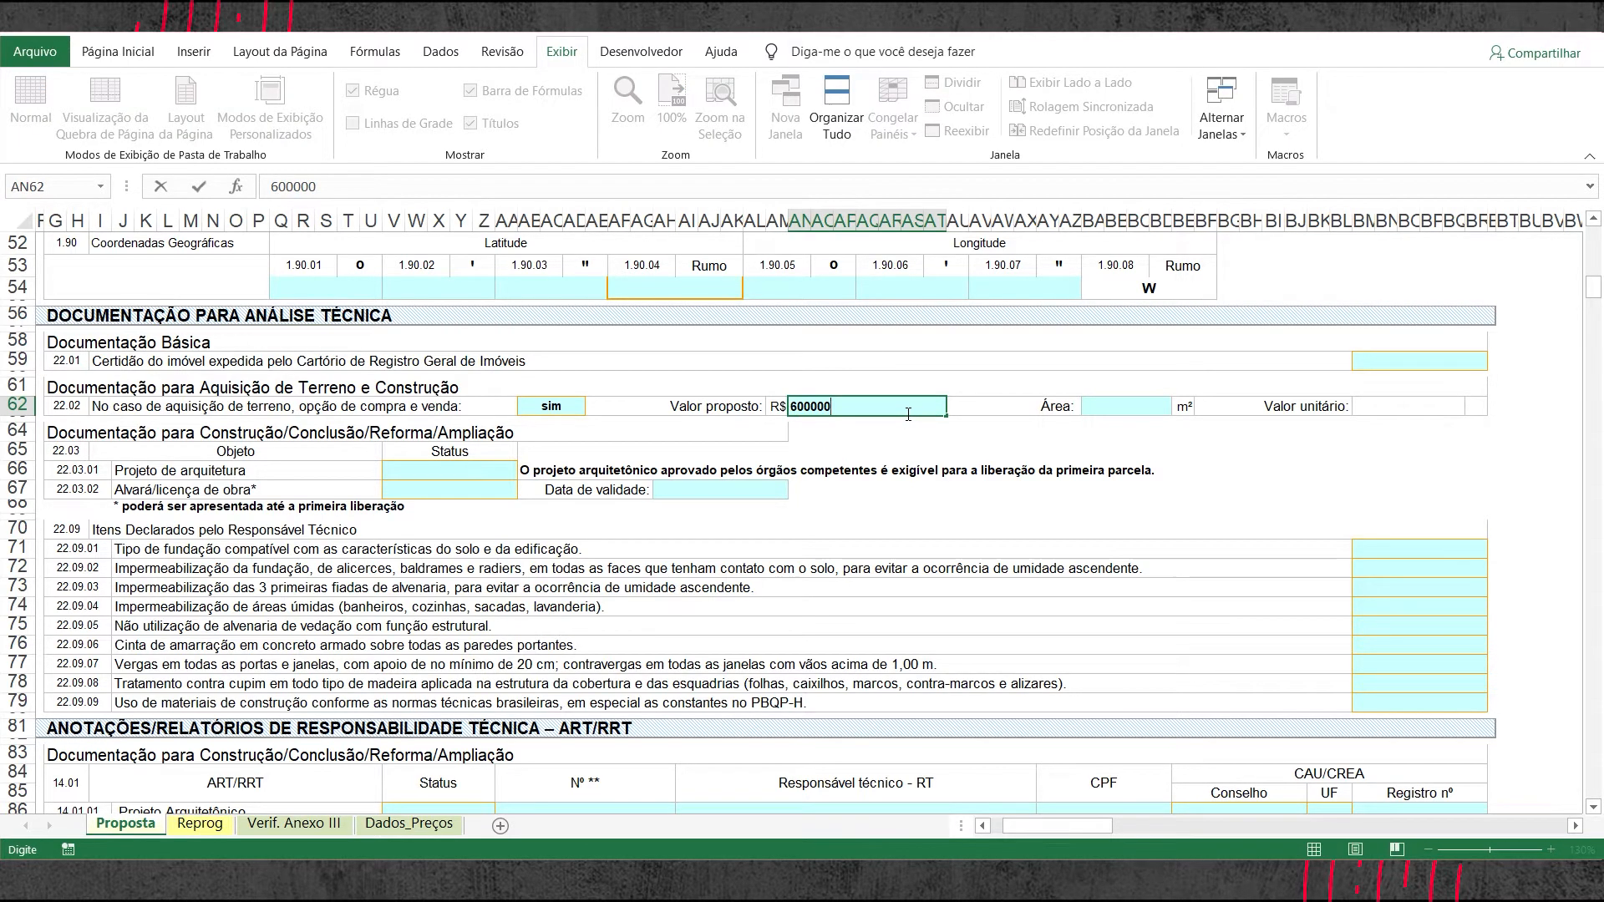
pyautogui.press('Return')
pyautogui.doubleClick(933, 407)
pyautogui.press('BackSpace')
pyautogui.press('Return')
pyautogui.click(1136, 405)
pyautogui.write('250')
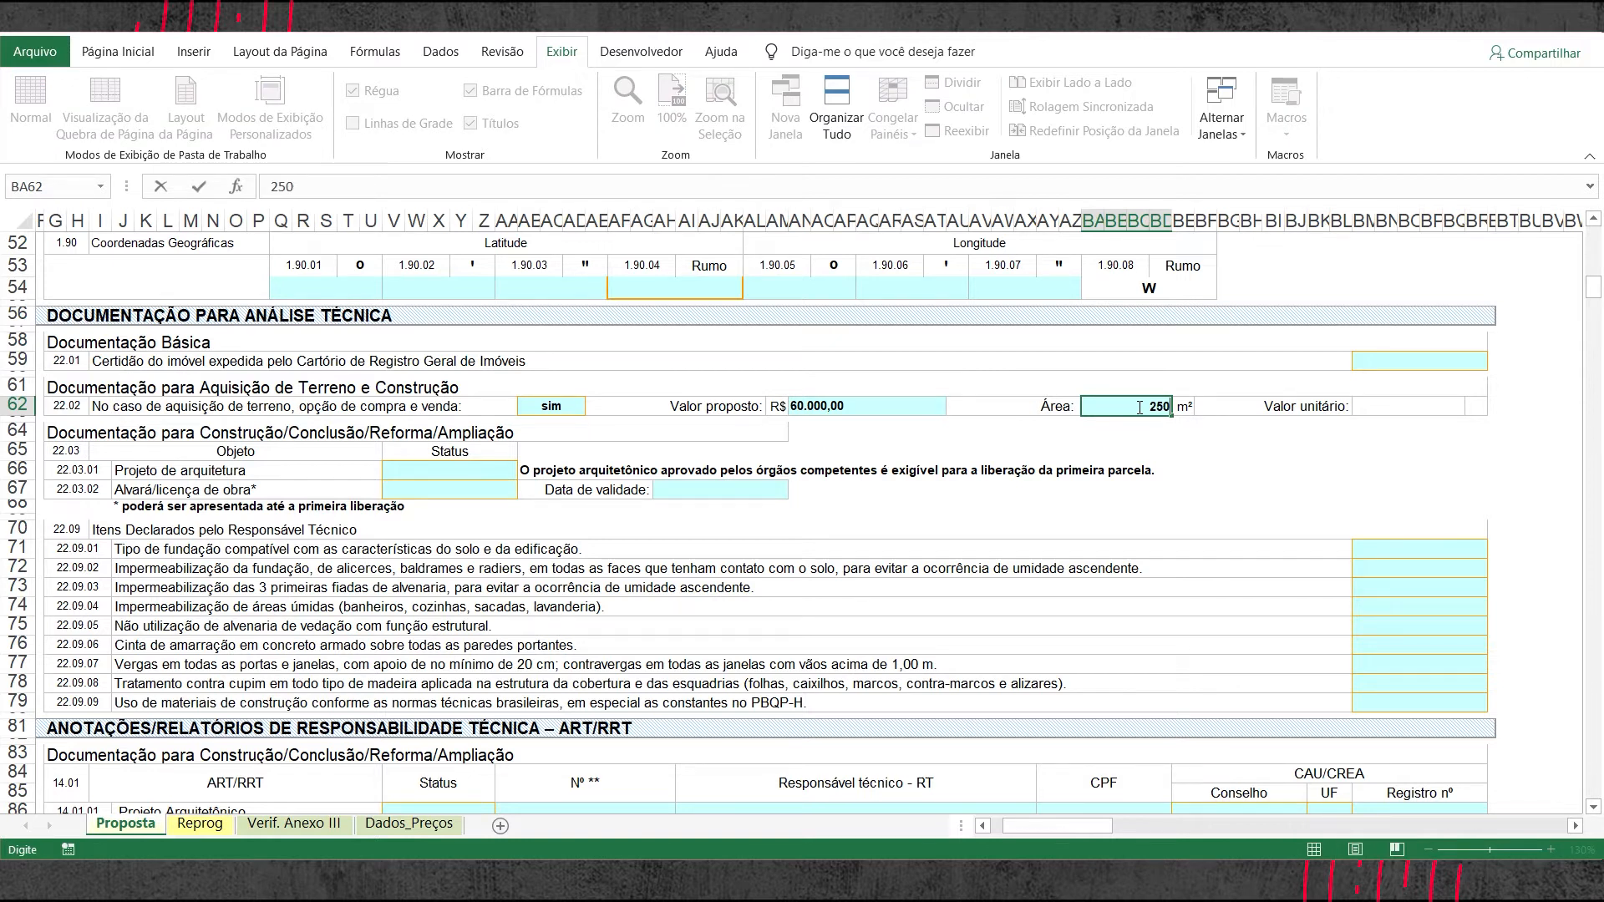
pyautogui.press('Return')
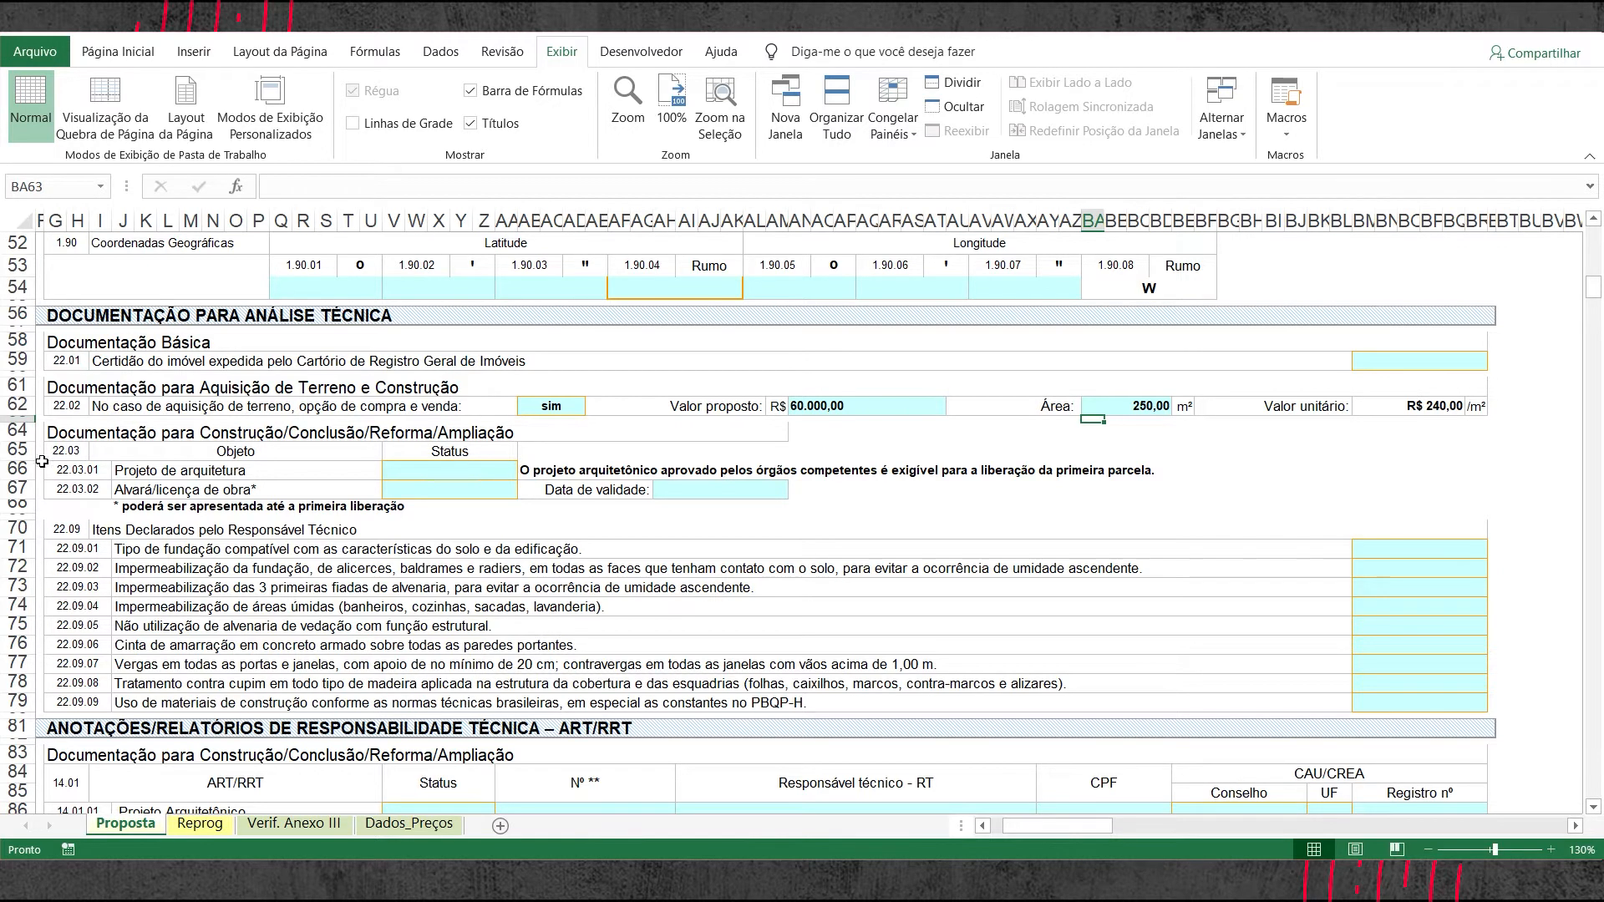
# - Set the status of the Projeto de arquitetura, item 22.03.01, to "aprovado"
pyautogui.scroll(-1, 217, 468)
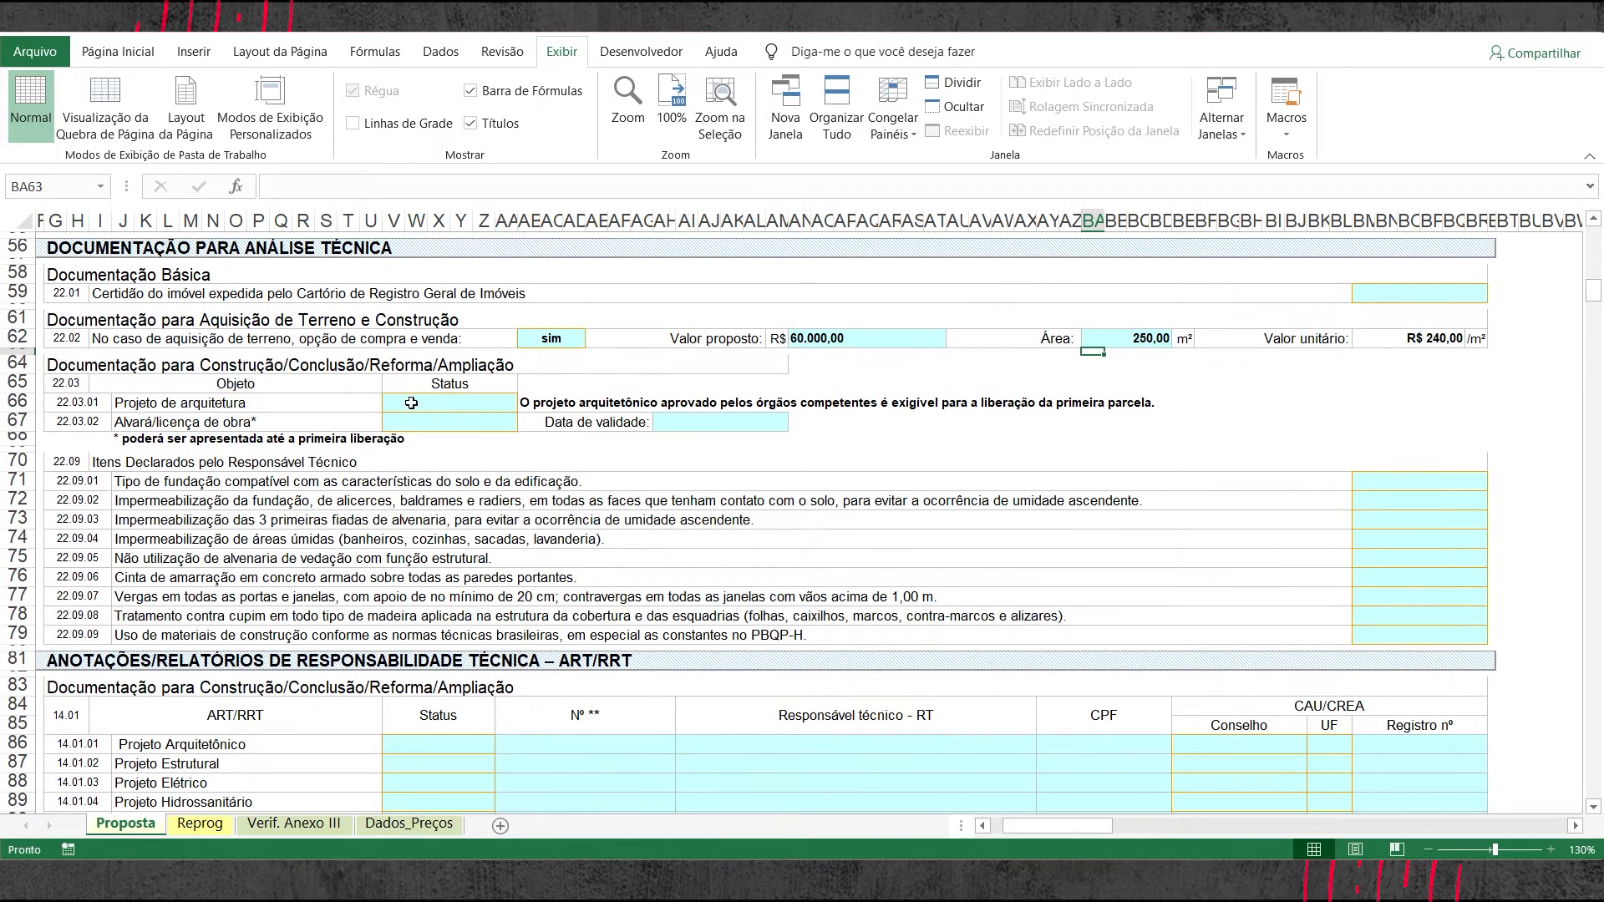
pyautogui.click(465, 403)
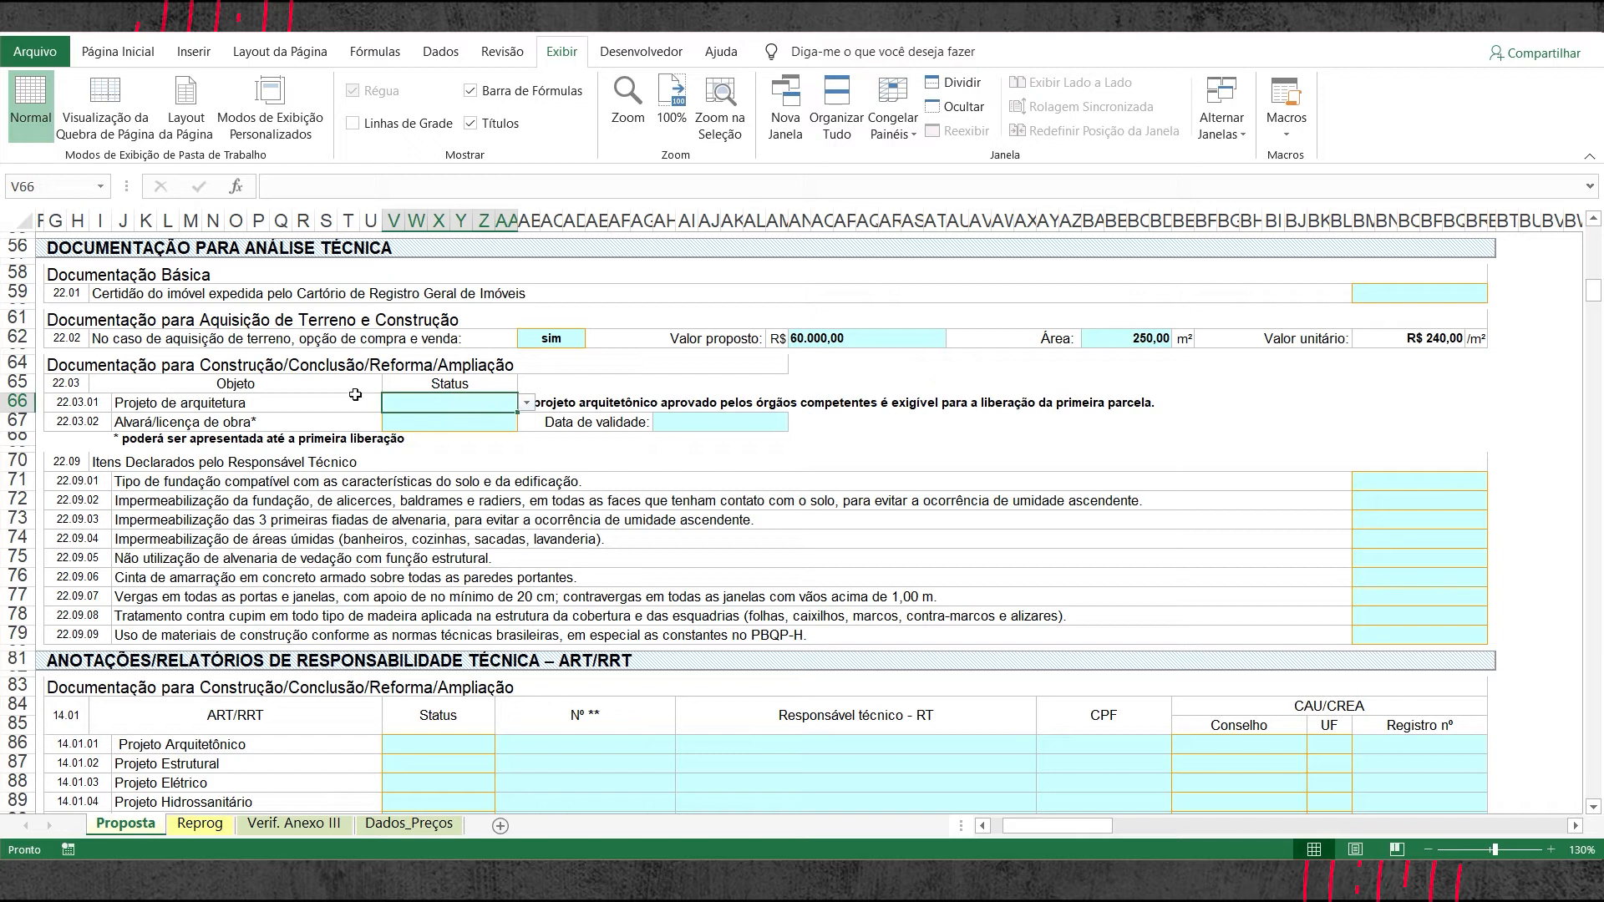
pyautogui.click(527, 403)
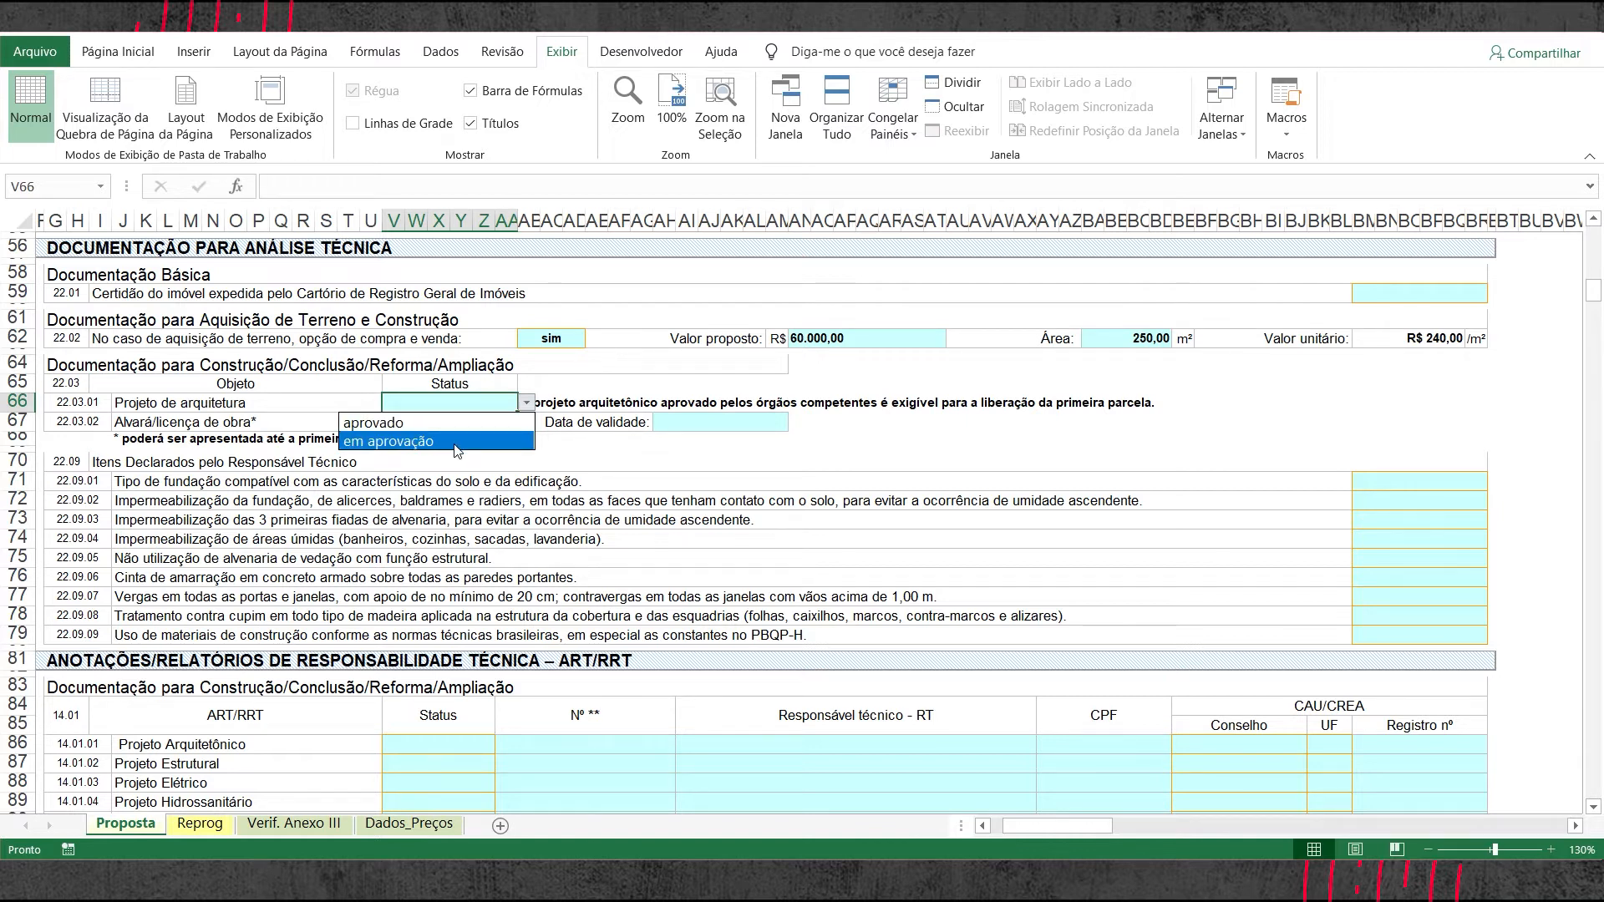
pyautogui.click(590, 385)
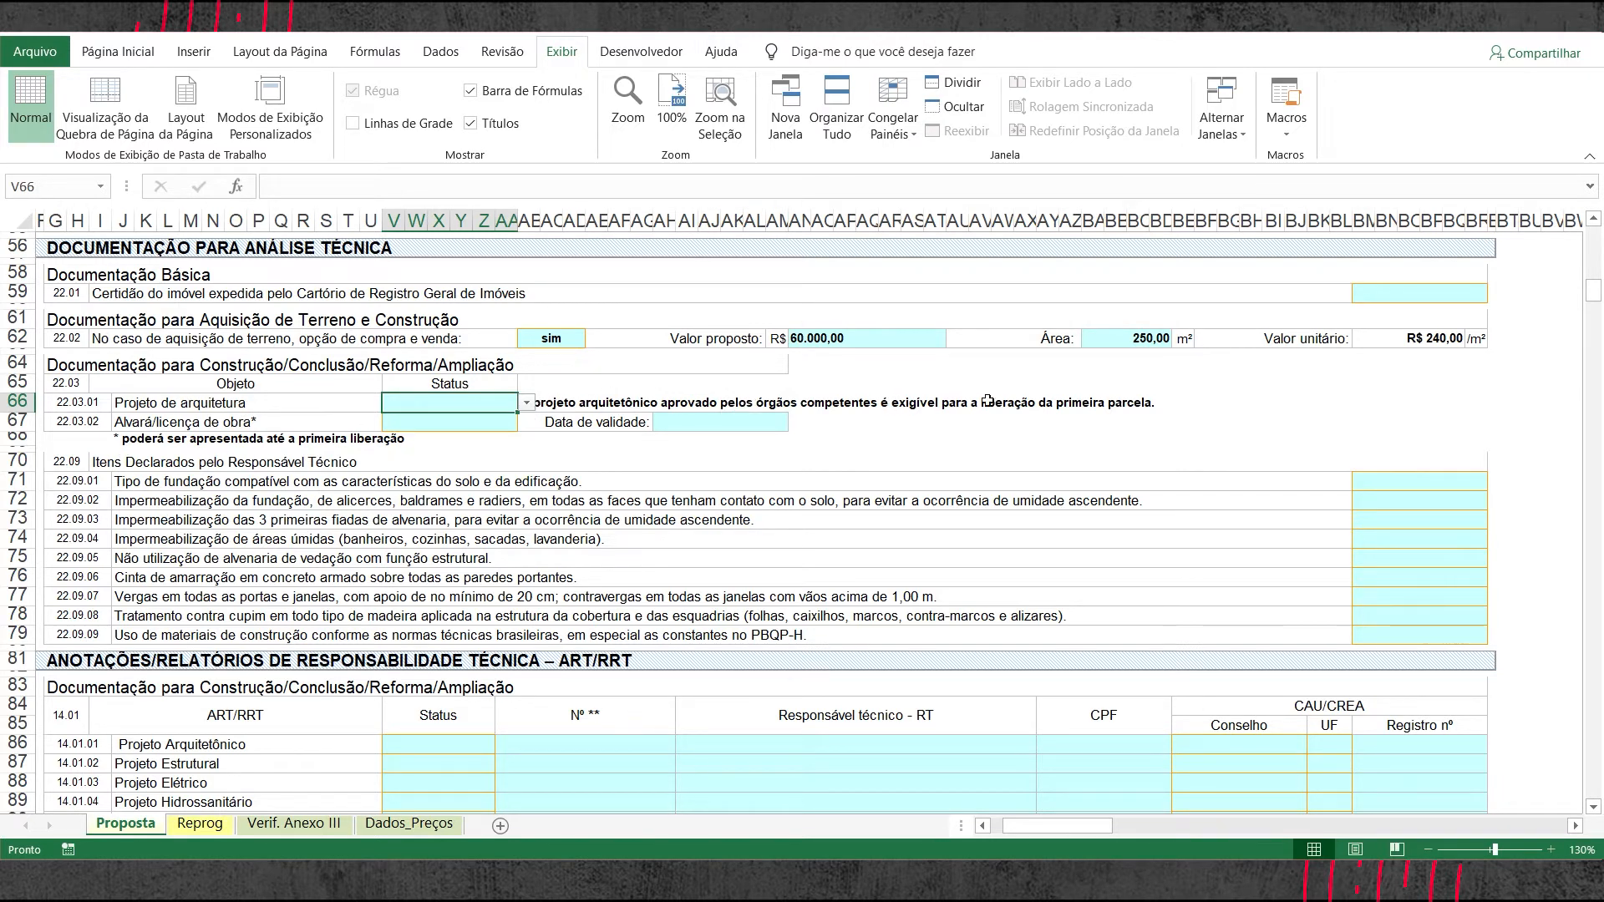
pyautogui.click(526, 402)
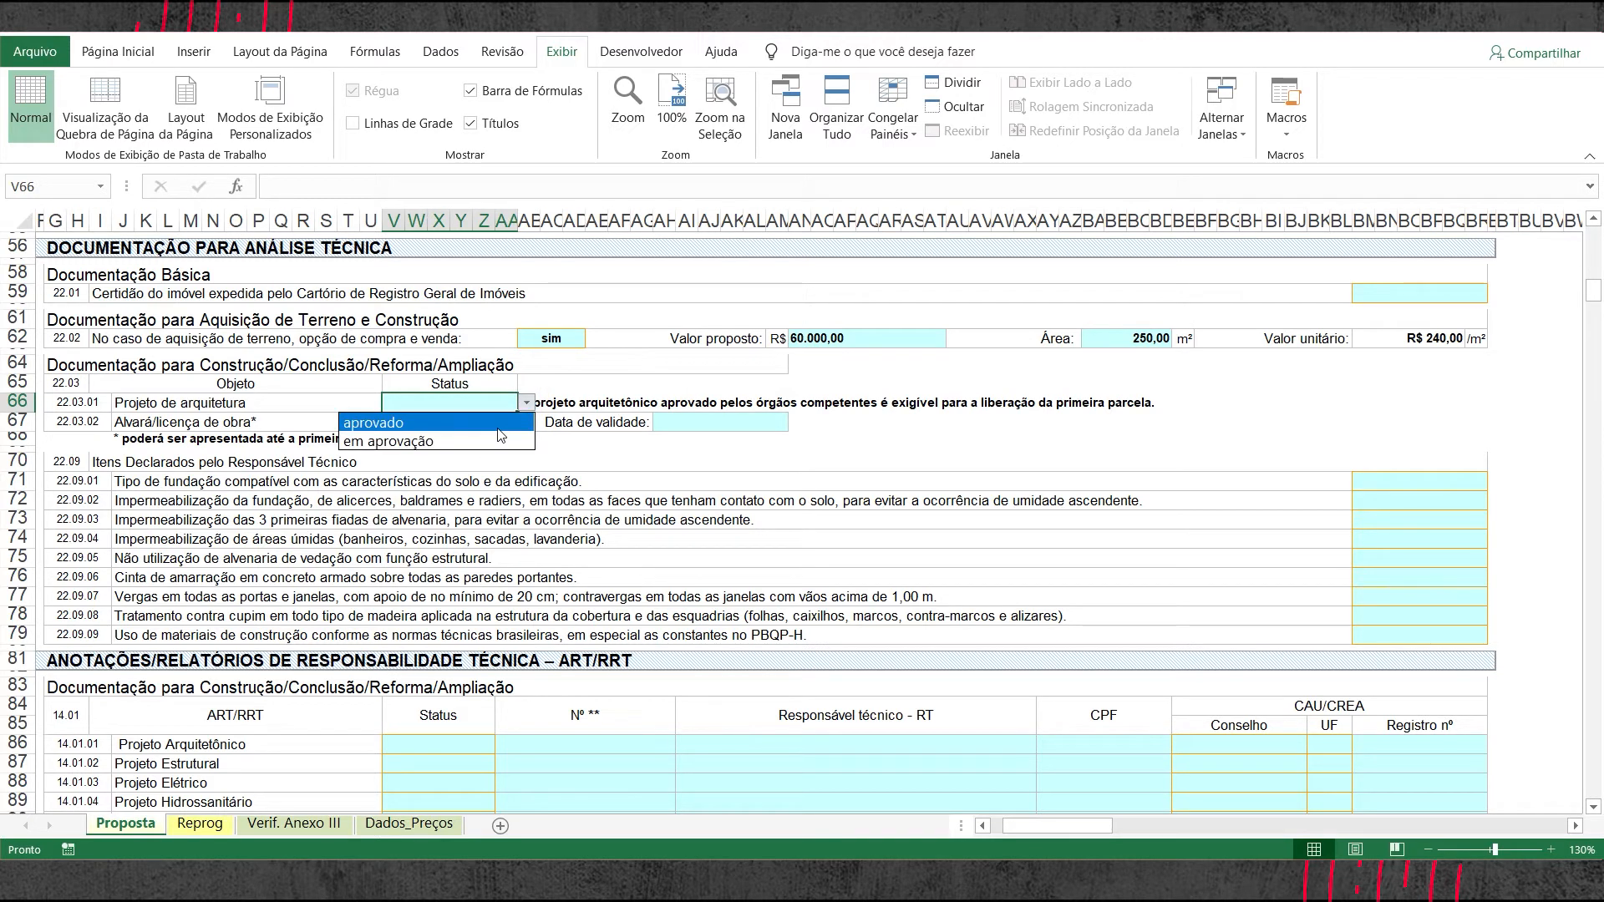
pyautogui.click(498, 428)
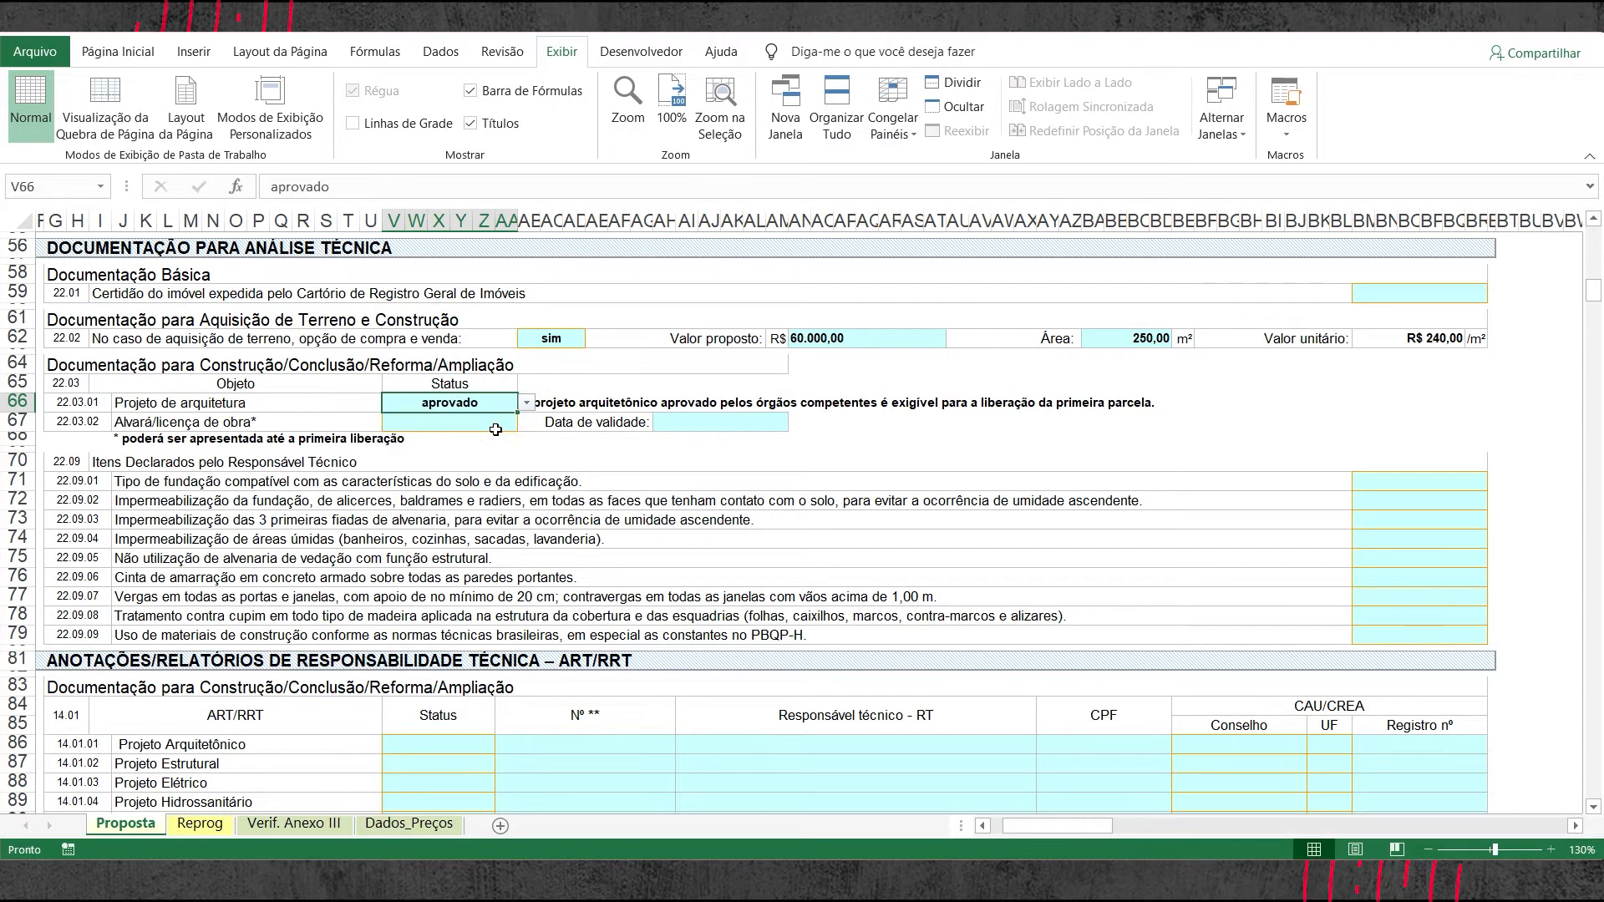
# - Set the status of the Alvará/licença de obra, item 22.03.02, to "válido" and select its Data de validade field
pyautogui.click(502, 424)
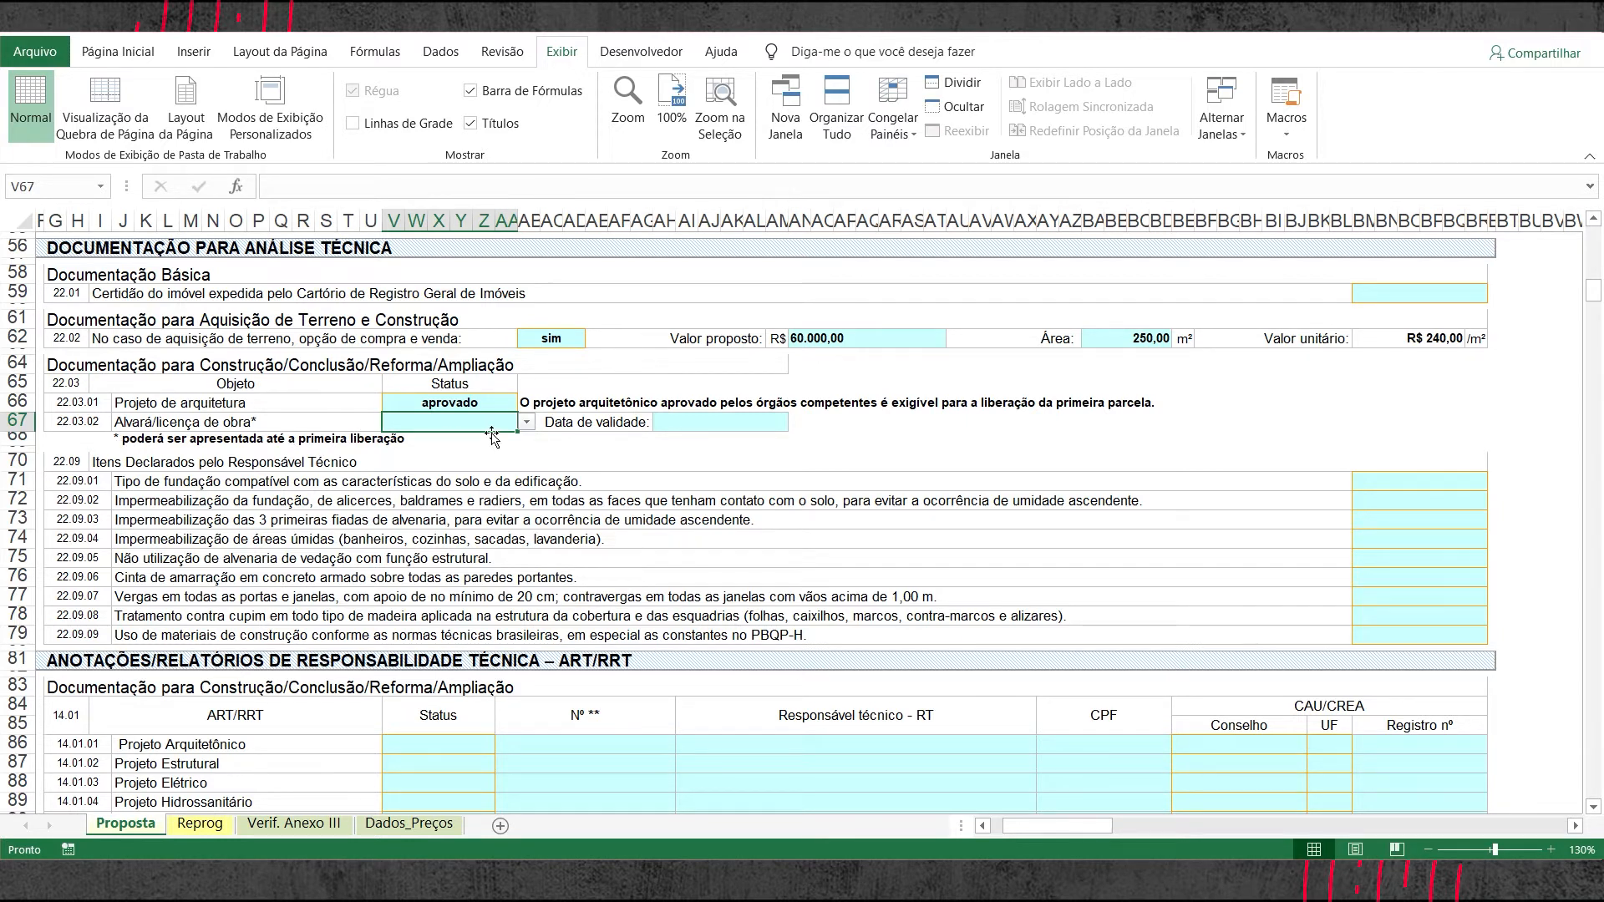
pyautogui.click(527, 424)
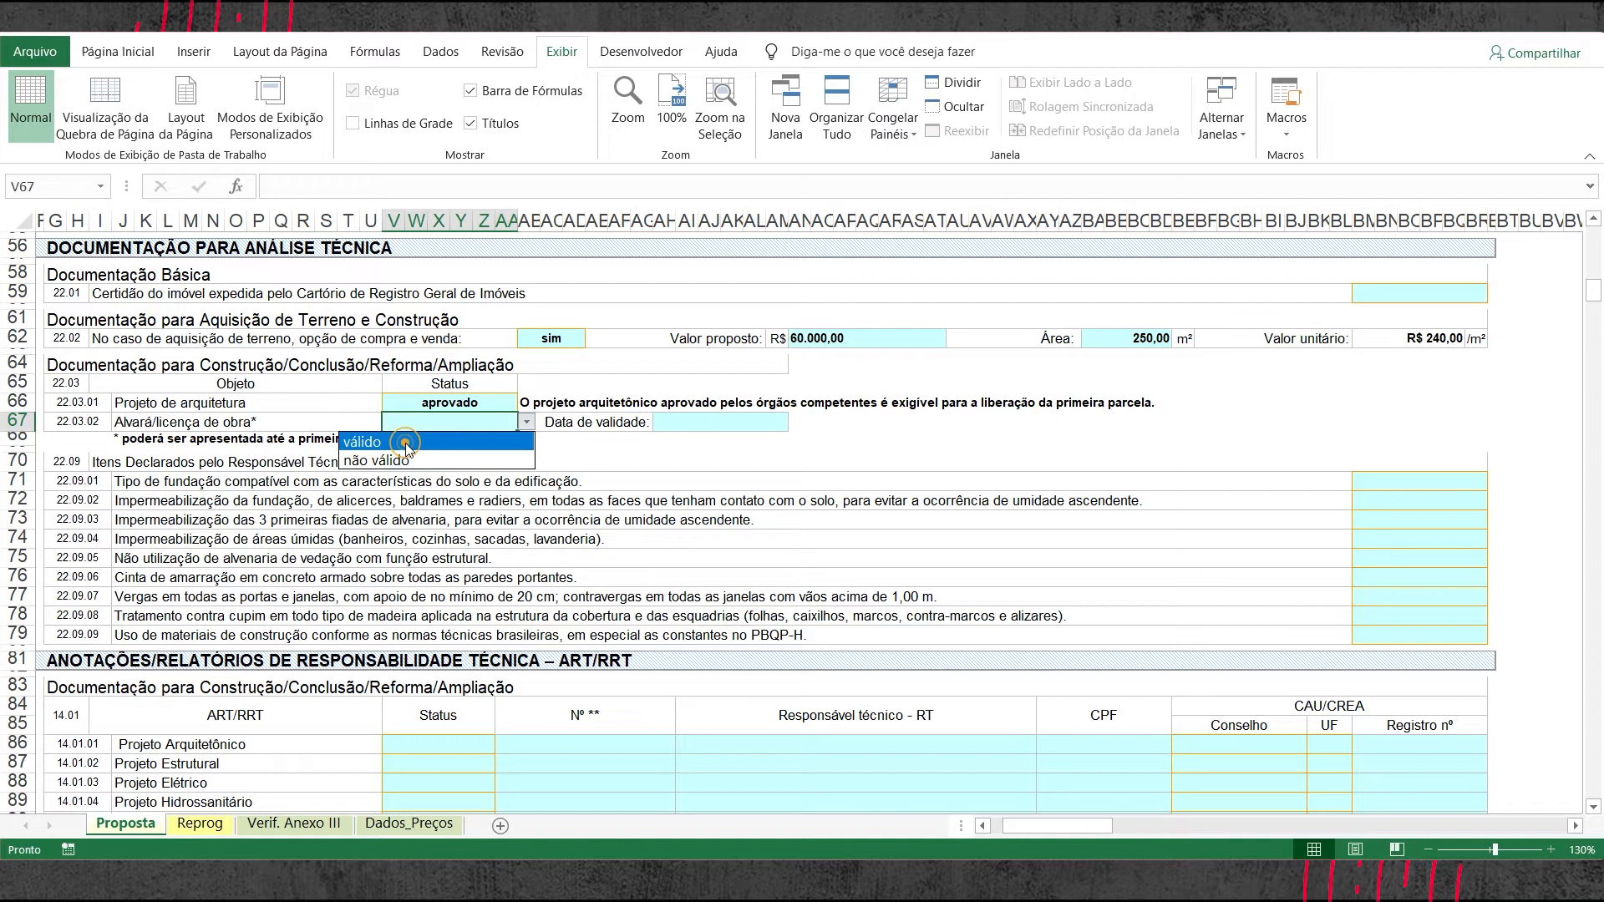
pyautogui.click(403, 443)
pyautogui.click(773, 423)
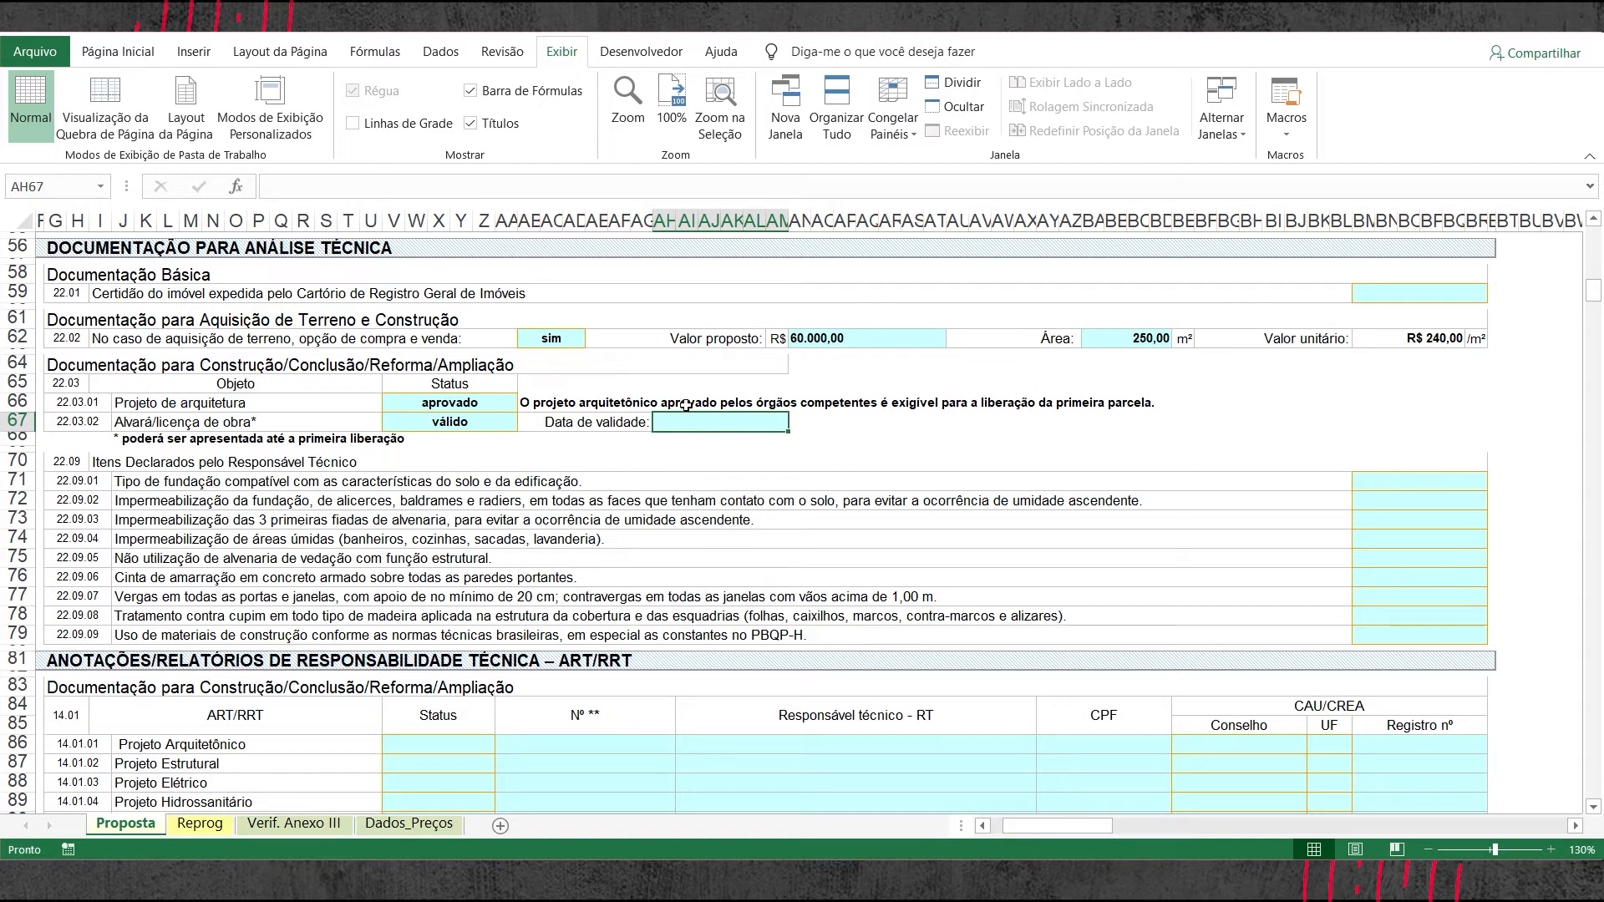
# - Declare the foundation type and foundation waterproofing, items 22.09.01 and 22.09.02, as "atende"
pyautogui.scroll(-2, 468, 472)
pyautogui.scroll(-2, 431, 468)
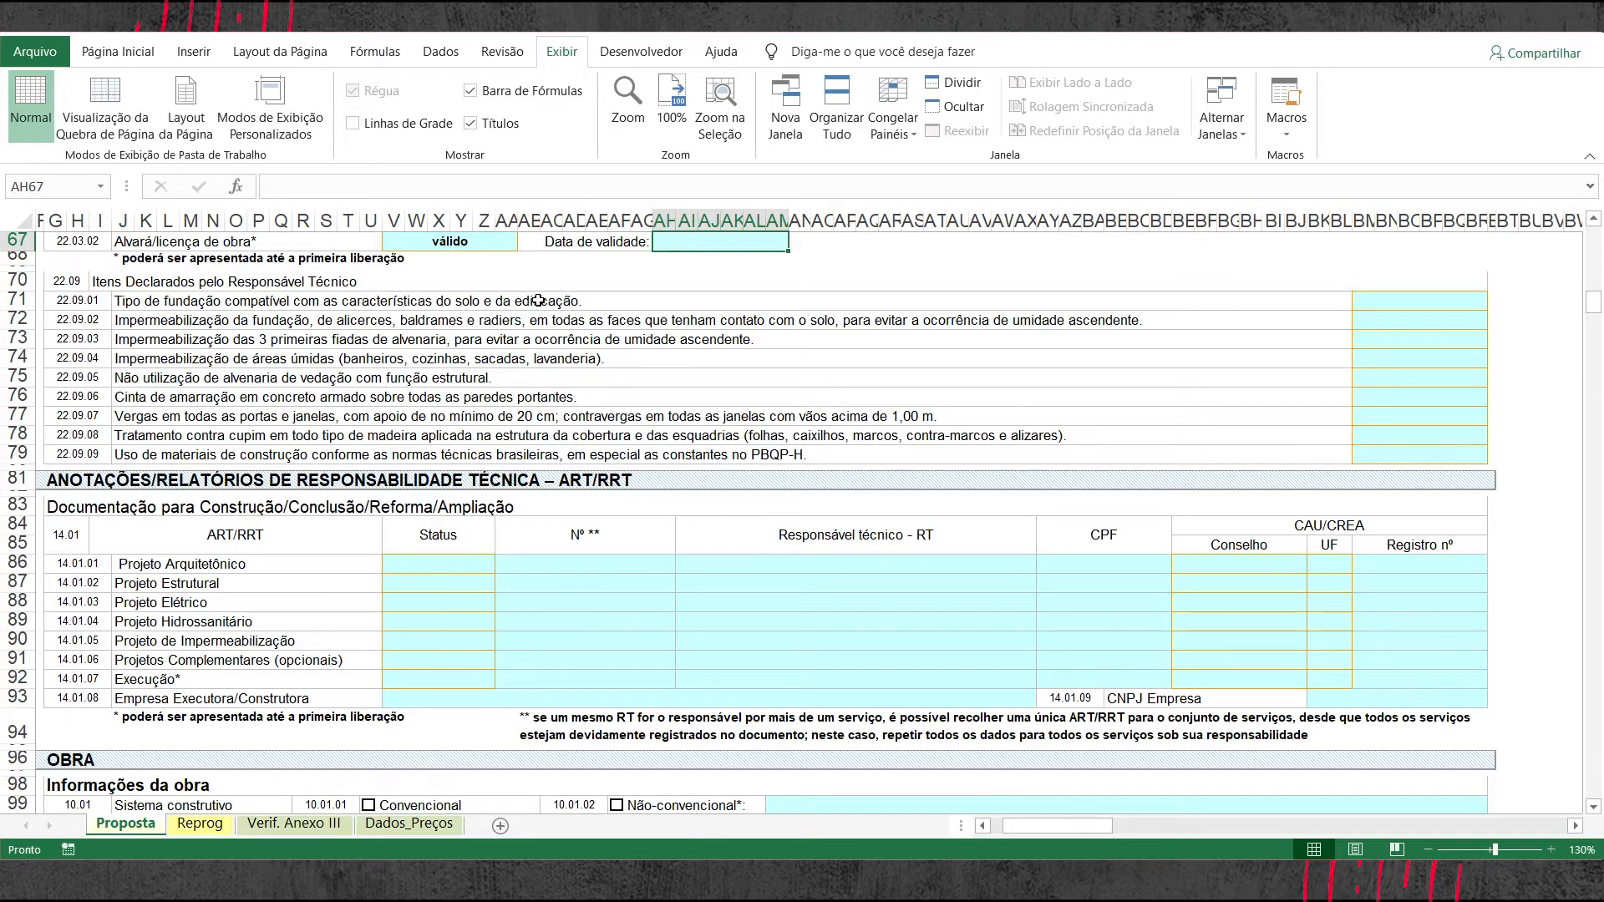
pyautogui.click(1475, 303)
pyautogui.click(1496, 302)
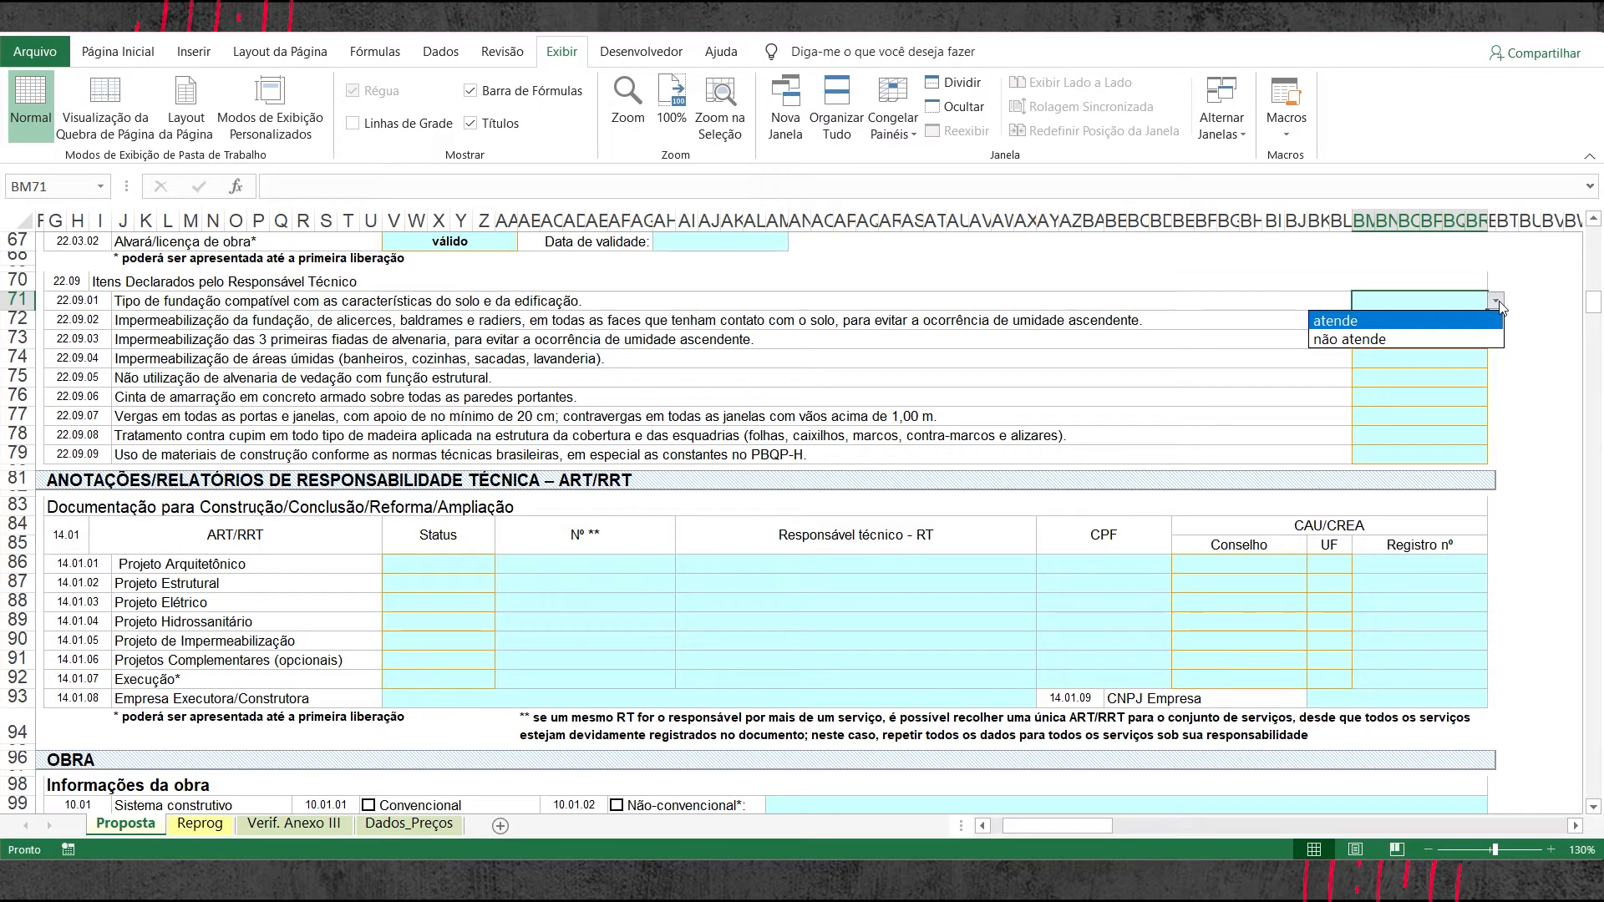
pyautogui.click(1390, 322)
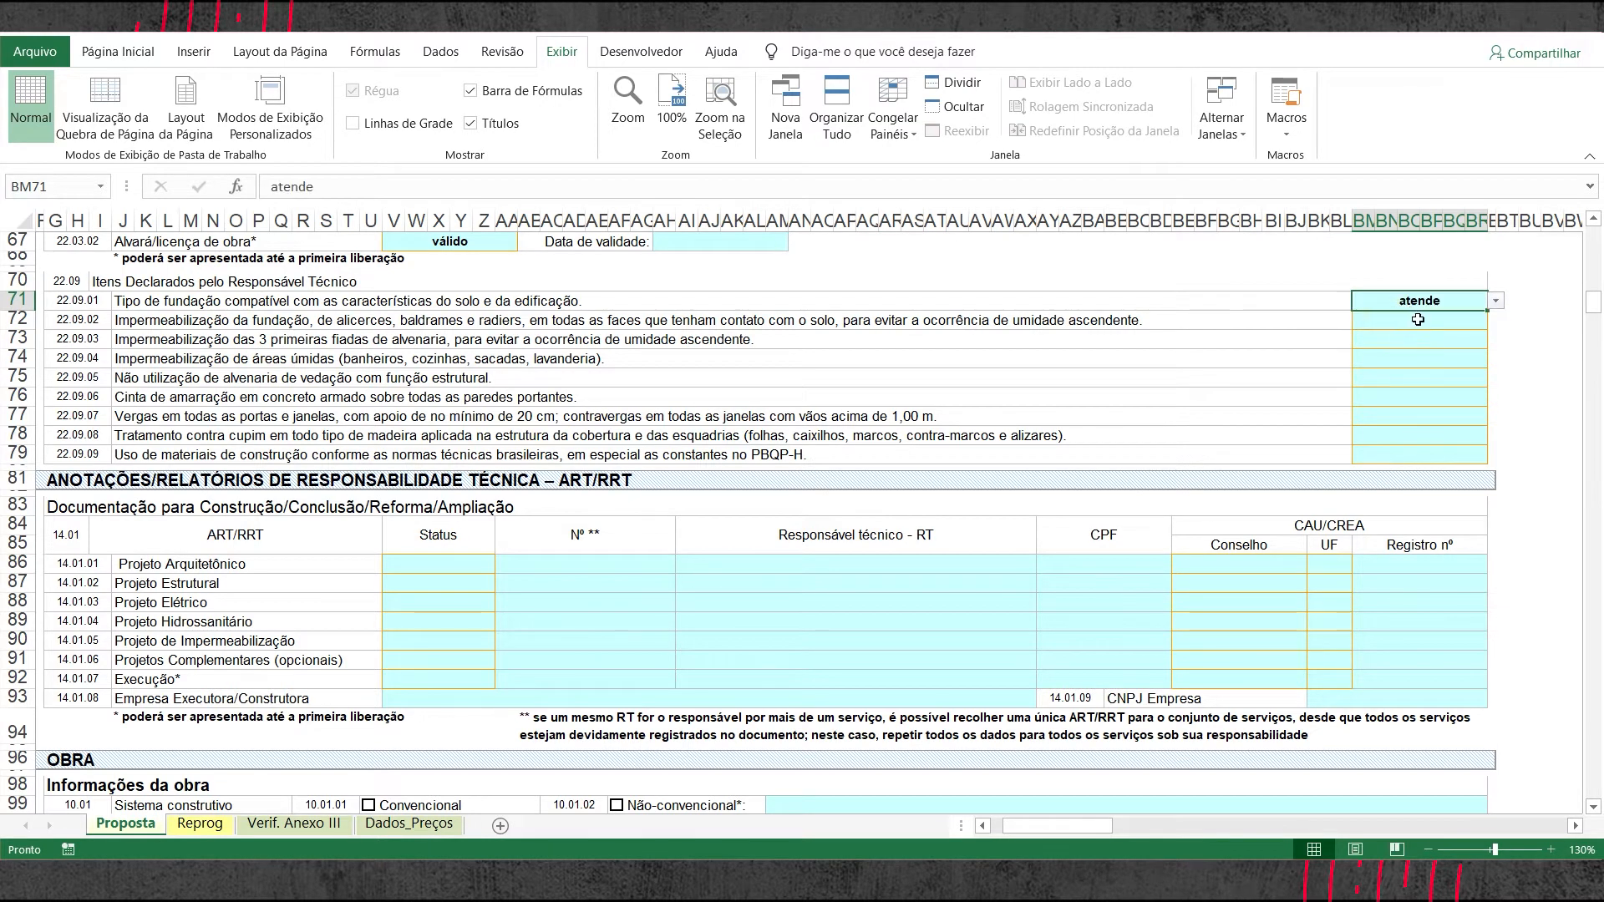
pyautogui.click(1417, 320)
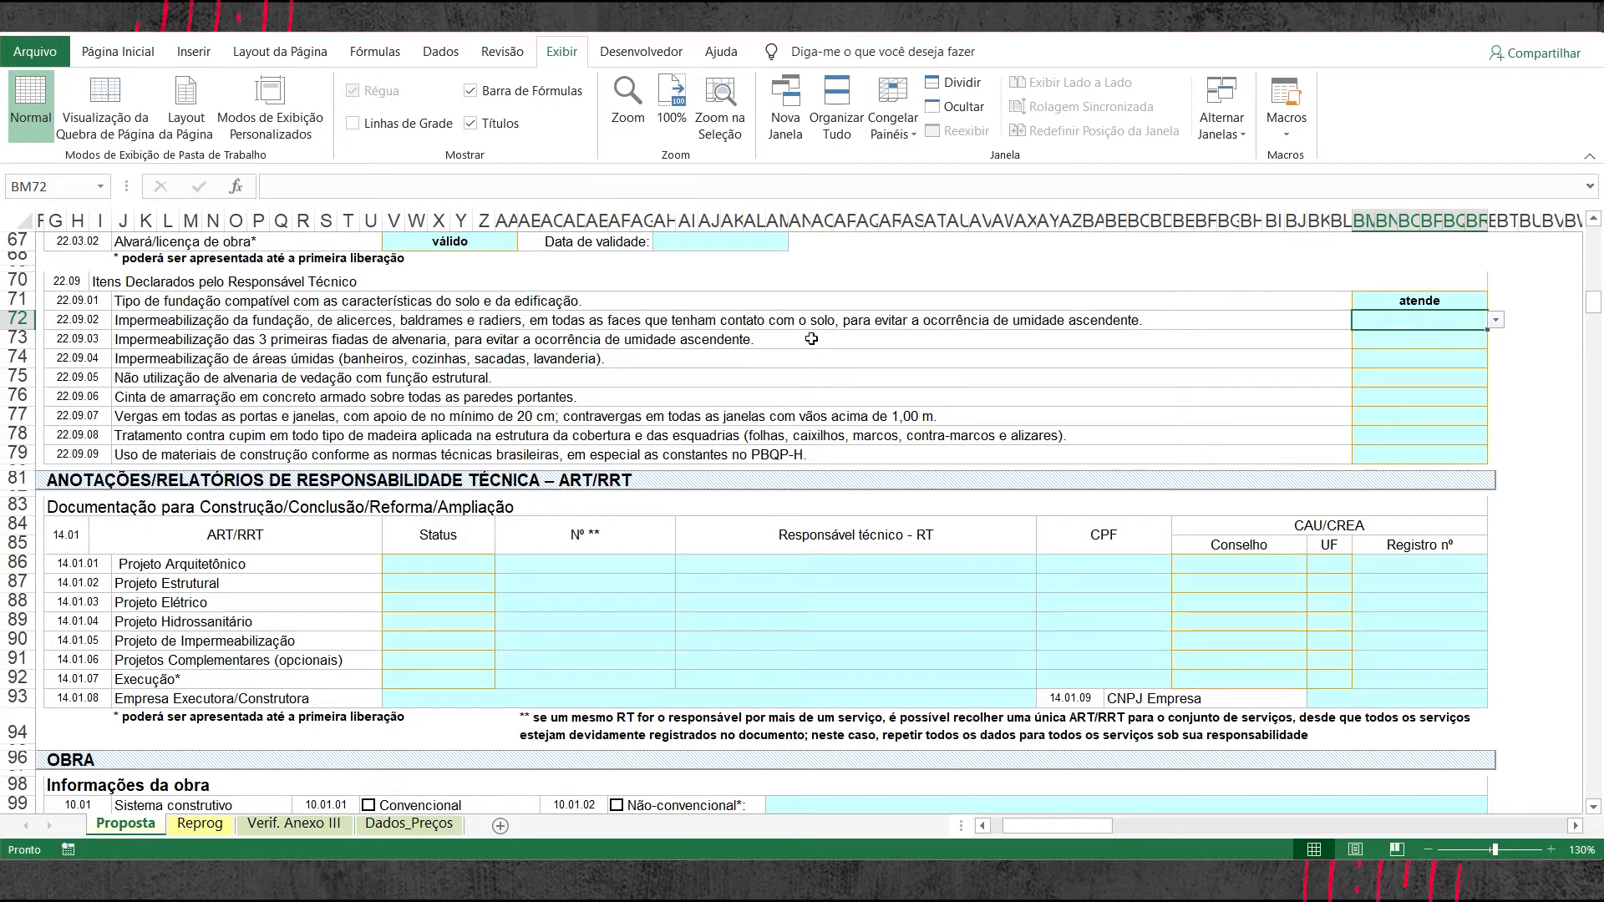
pyautogui.click(1495, 320)
pyautogui.click(1379, 337)
# - Declare the waterproofing of the first three masonry courses and of the wet areas, items 22.09.03 and 22.09.04, as "atende"
pyautogui.click(1383, 340)
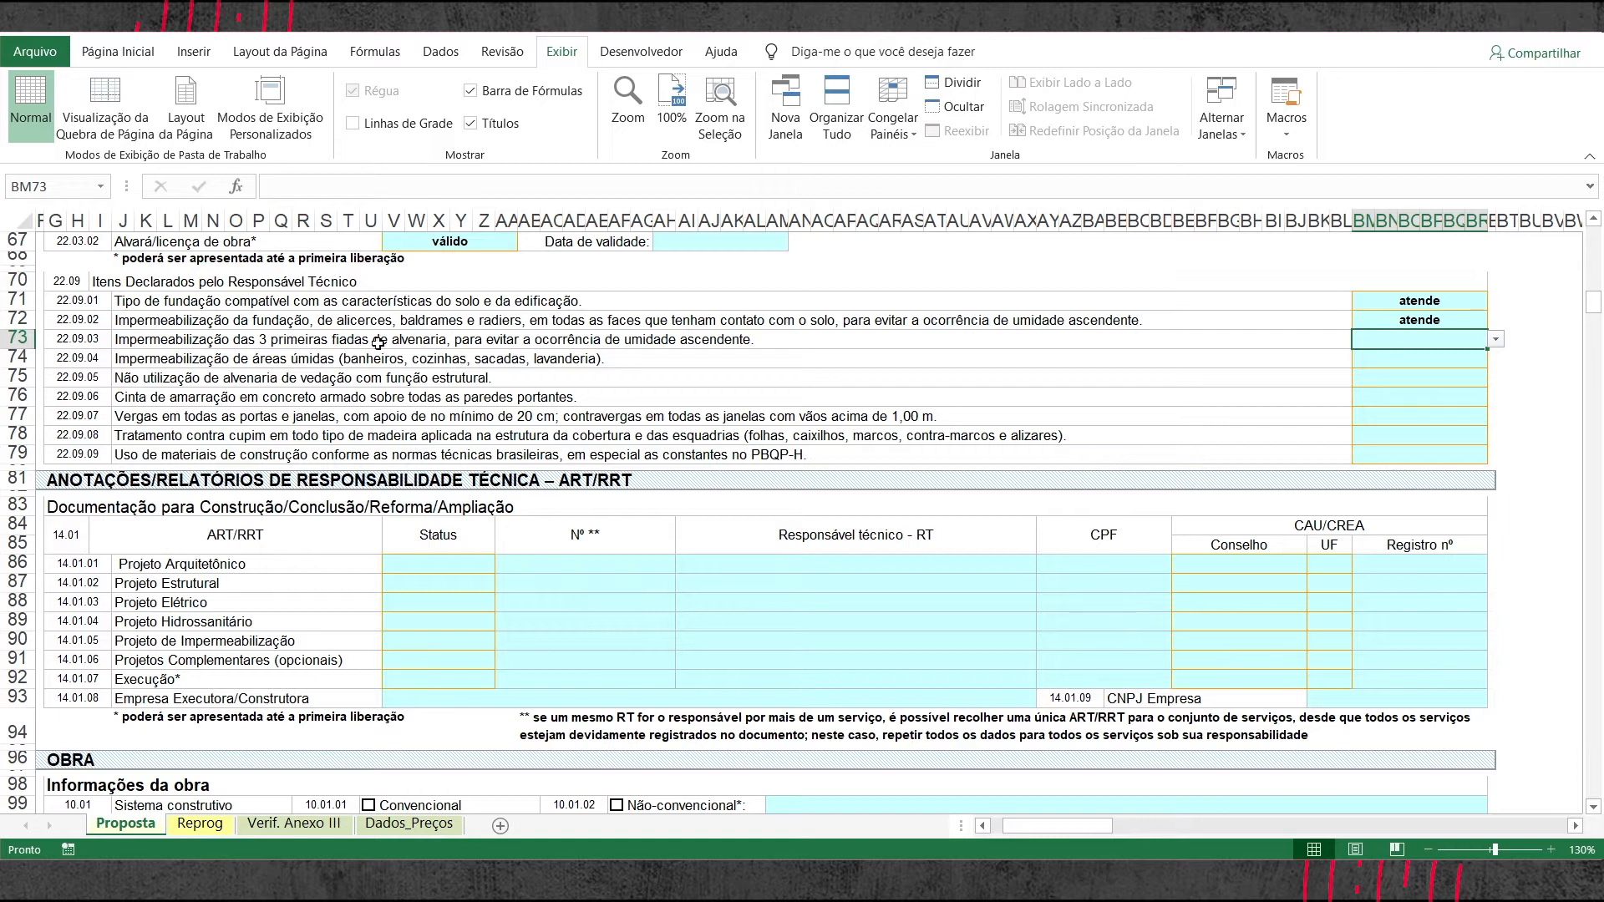
pyautogui.click(1495, 339)
pyautogui.click(1411, 358)
pyautogui.click(241, 361)
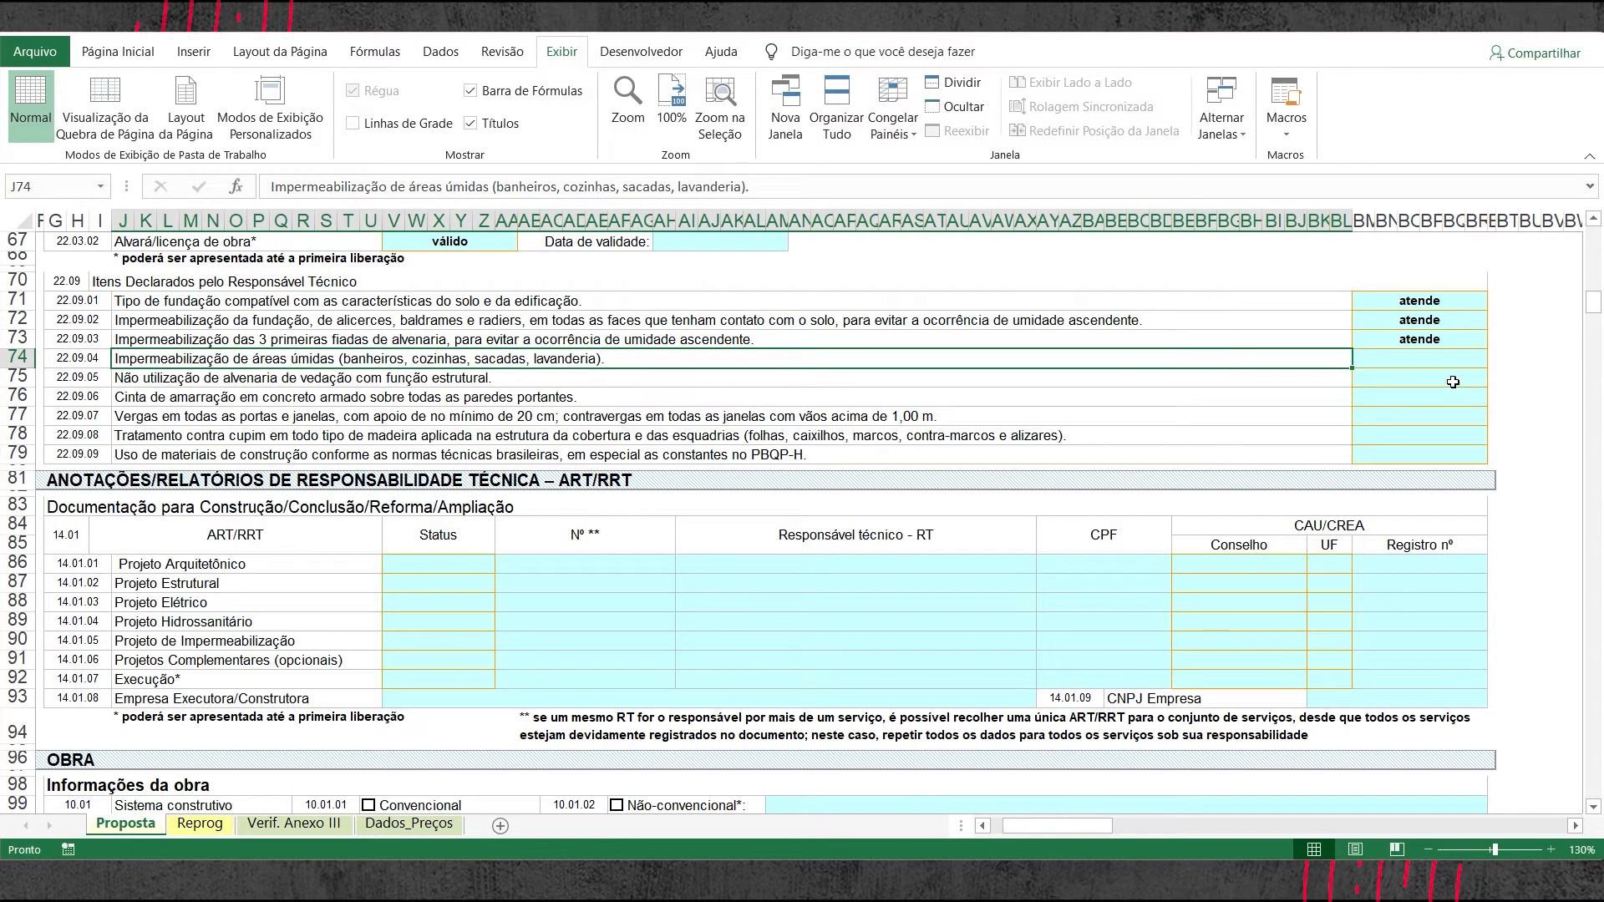
pyautogui.click(1433, 360)
pyautogui.click(1496, 359)
pyautogui.click(1447, 374)
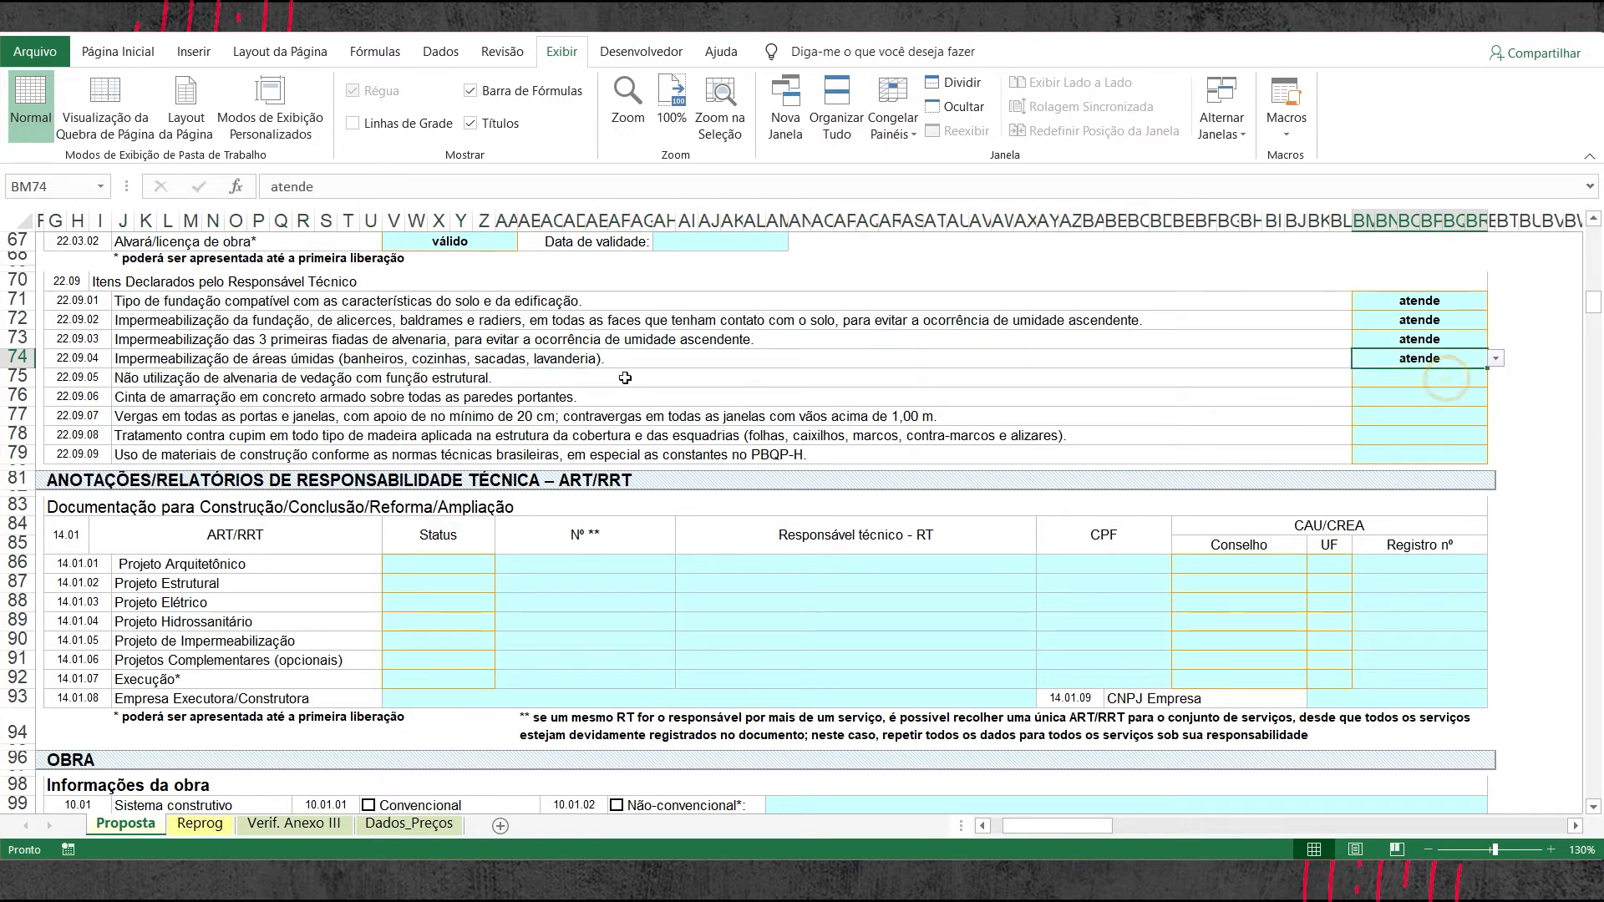
# - Declare the structural masonry restriction and the reinforced concrete tie beam, items 22.09.05 and 22.09.06, as "atende"
pyautogui.click(426, 378)
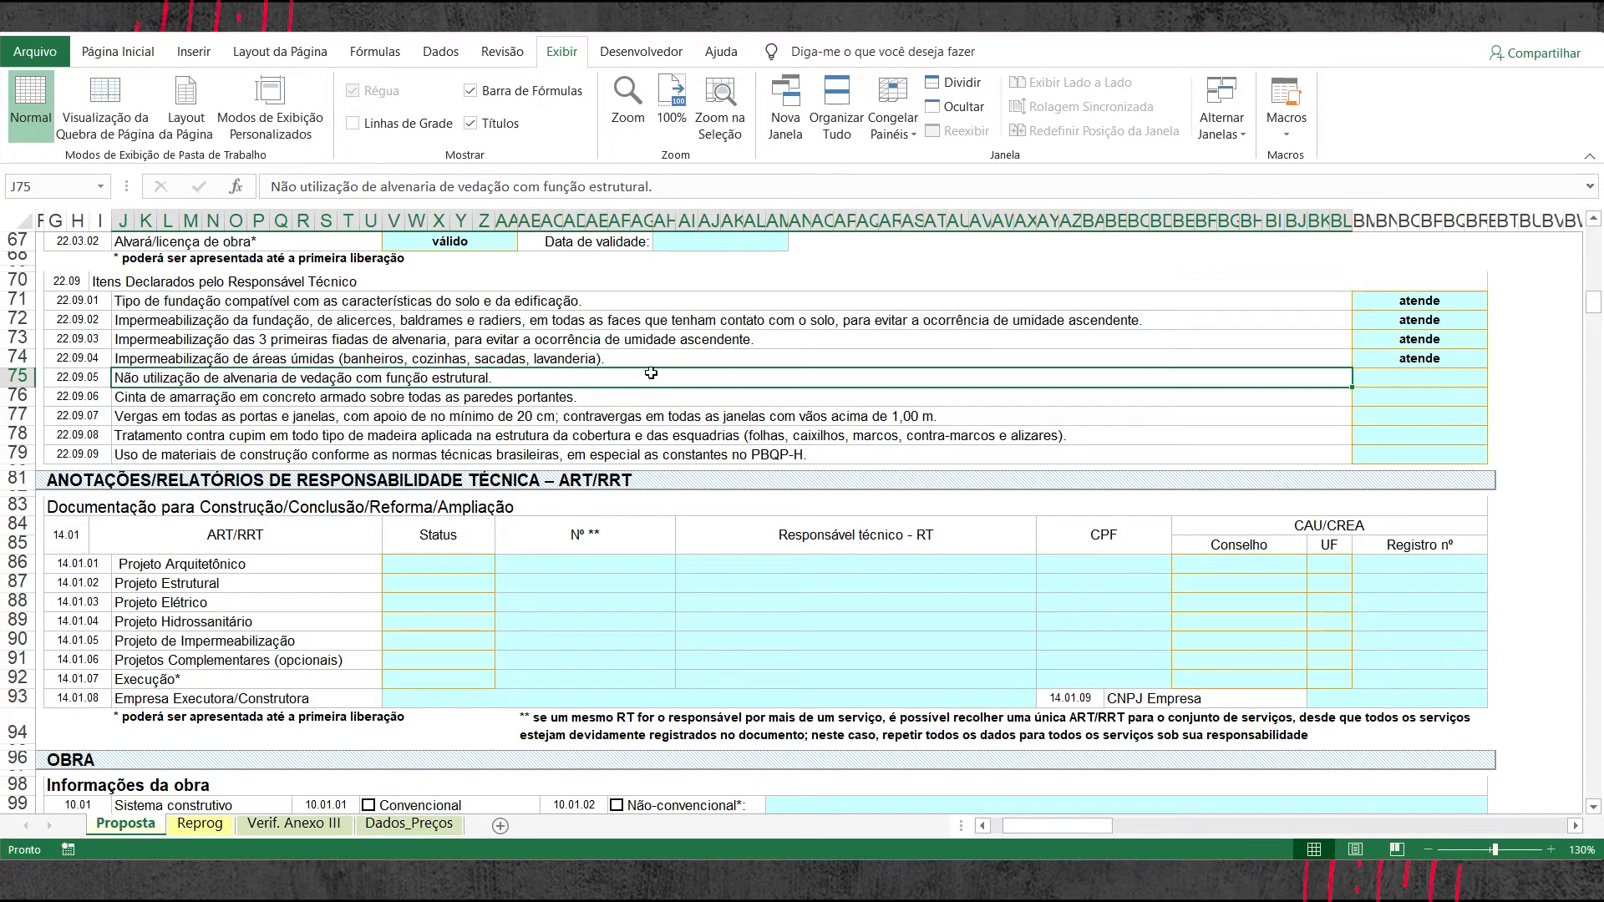
pyautogui.click(1477, 383)
pyautogui.click(1494, 381)
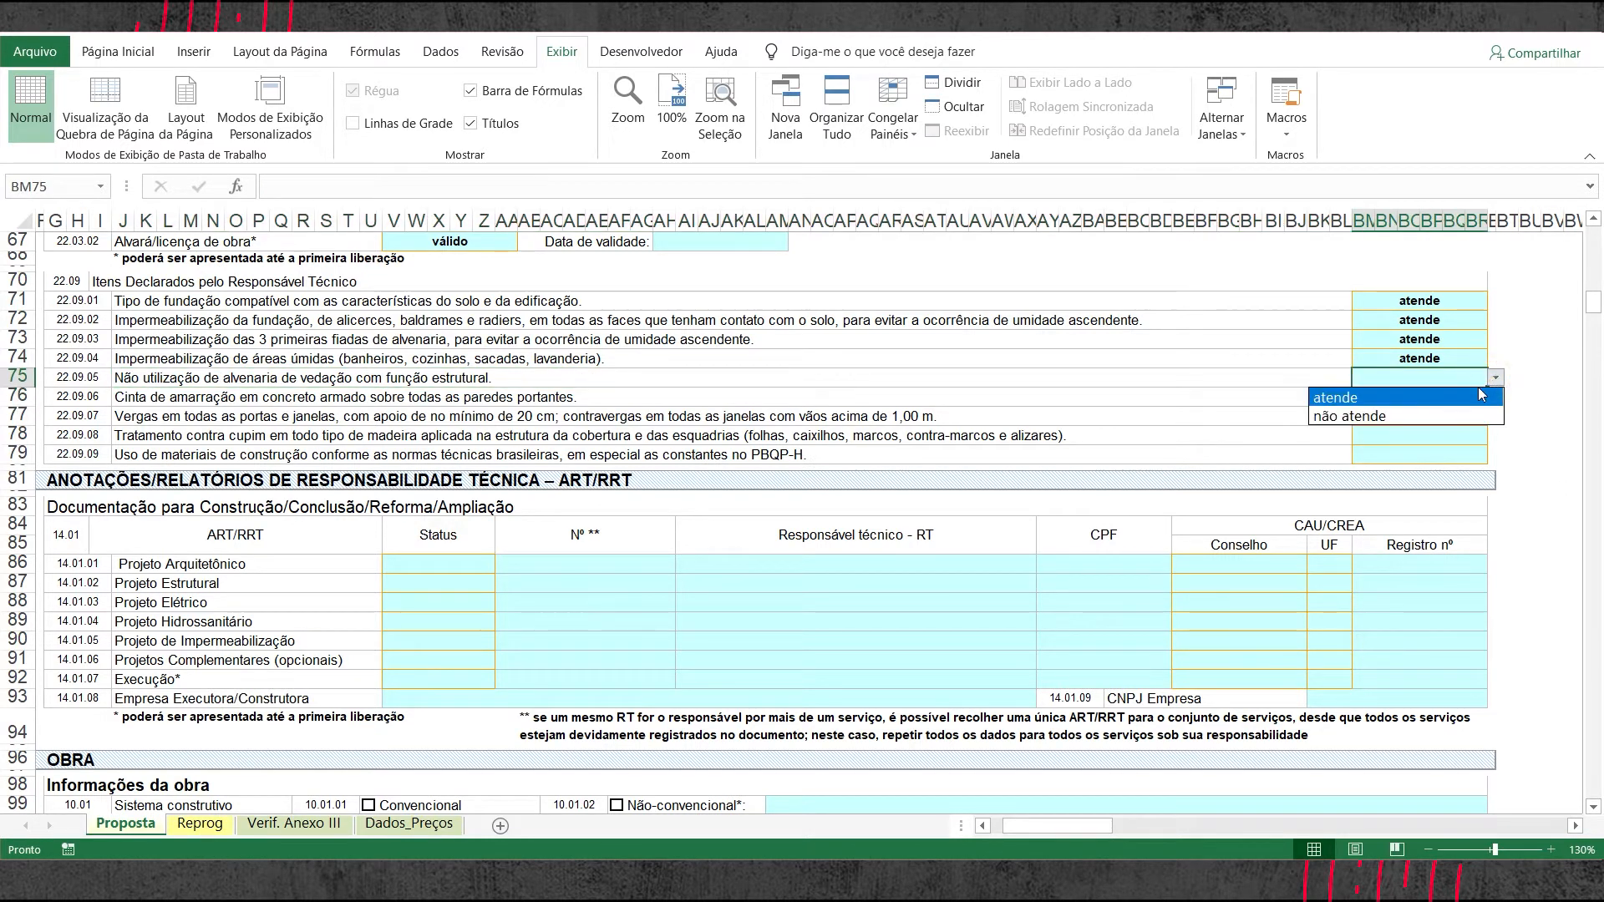
pyautogui.click(1452, 400)
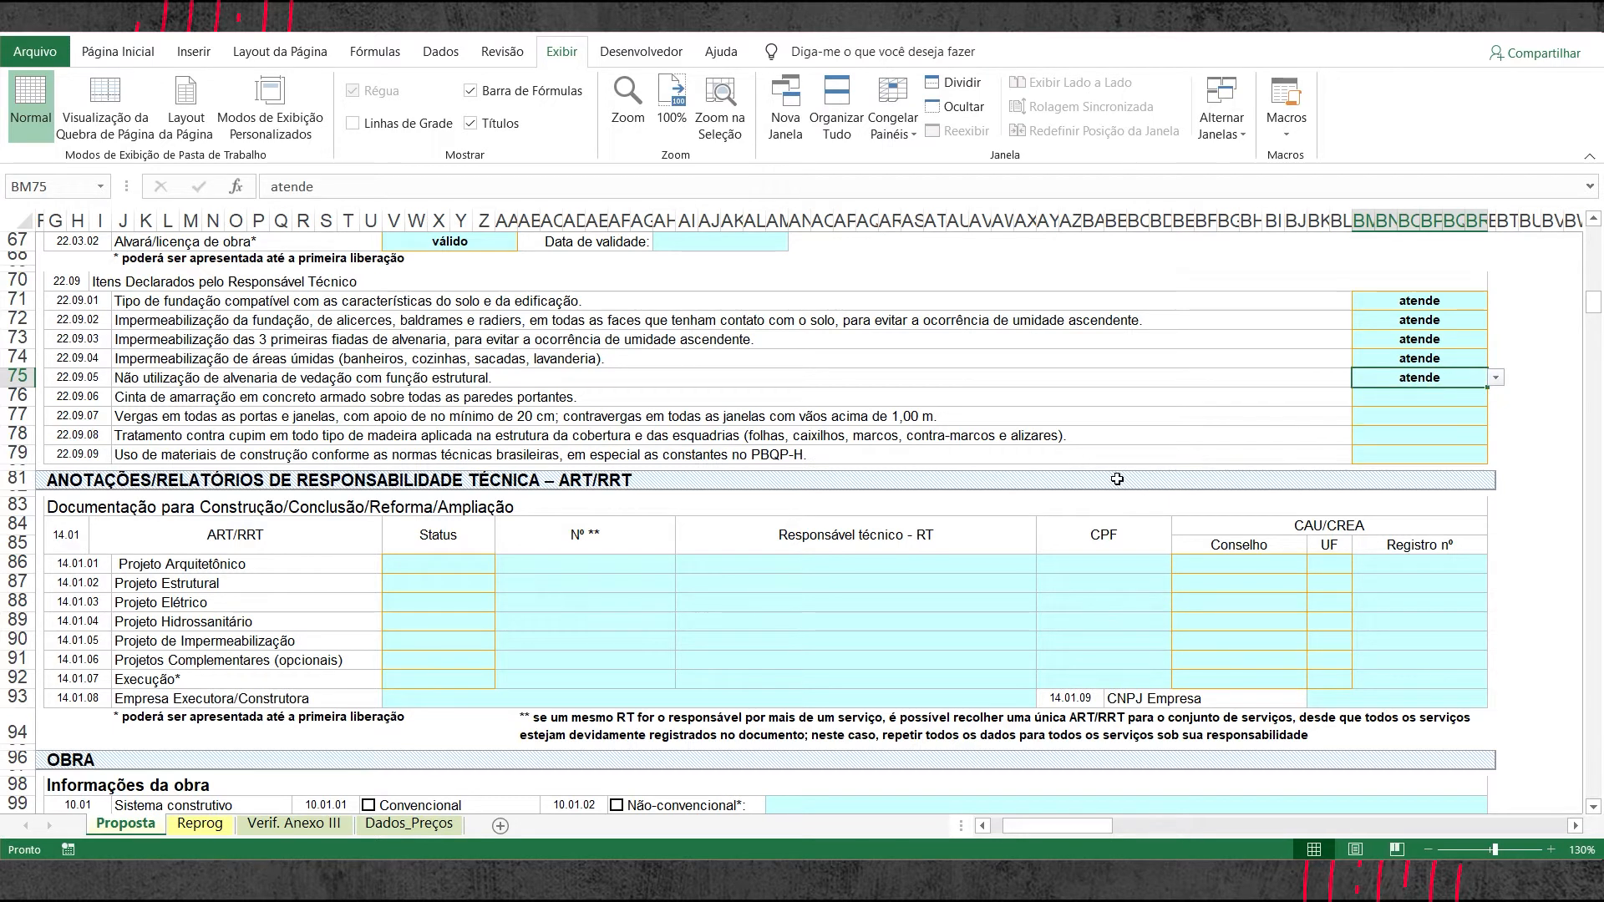
pyautogui.click(478, 395)
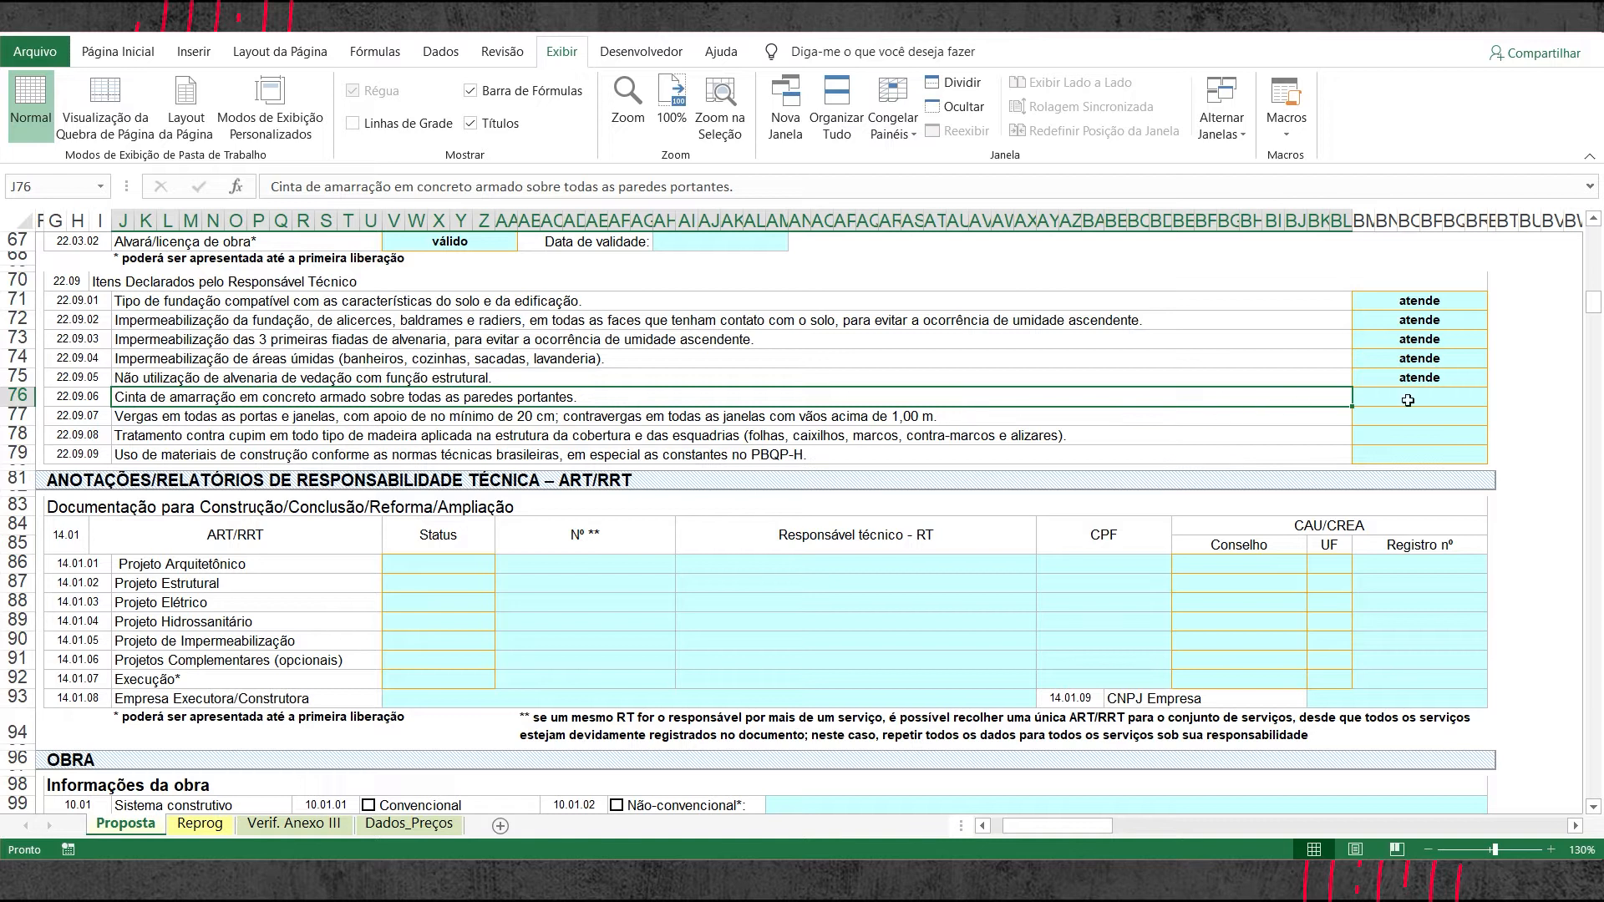
pyautogui.click(1474, 400)
pyautogui.click(1495, 398)
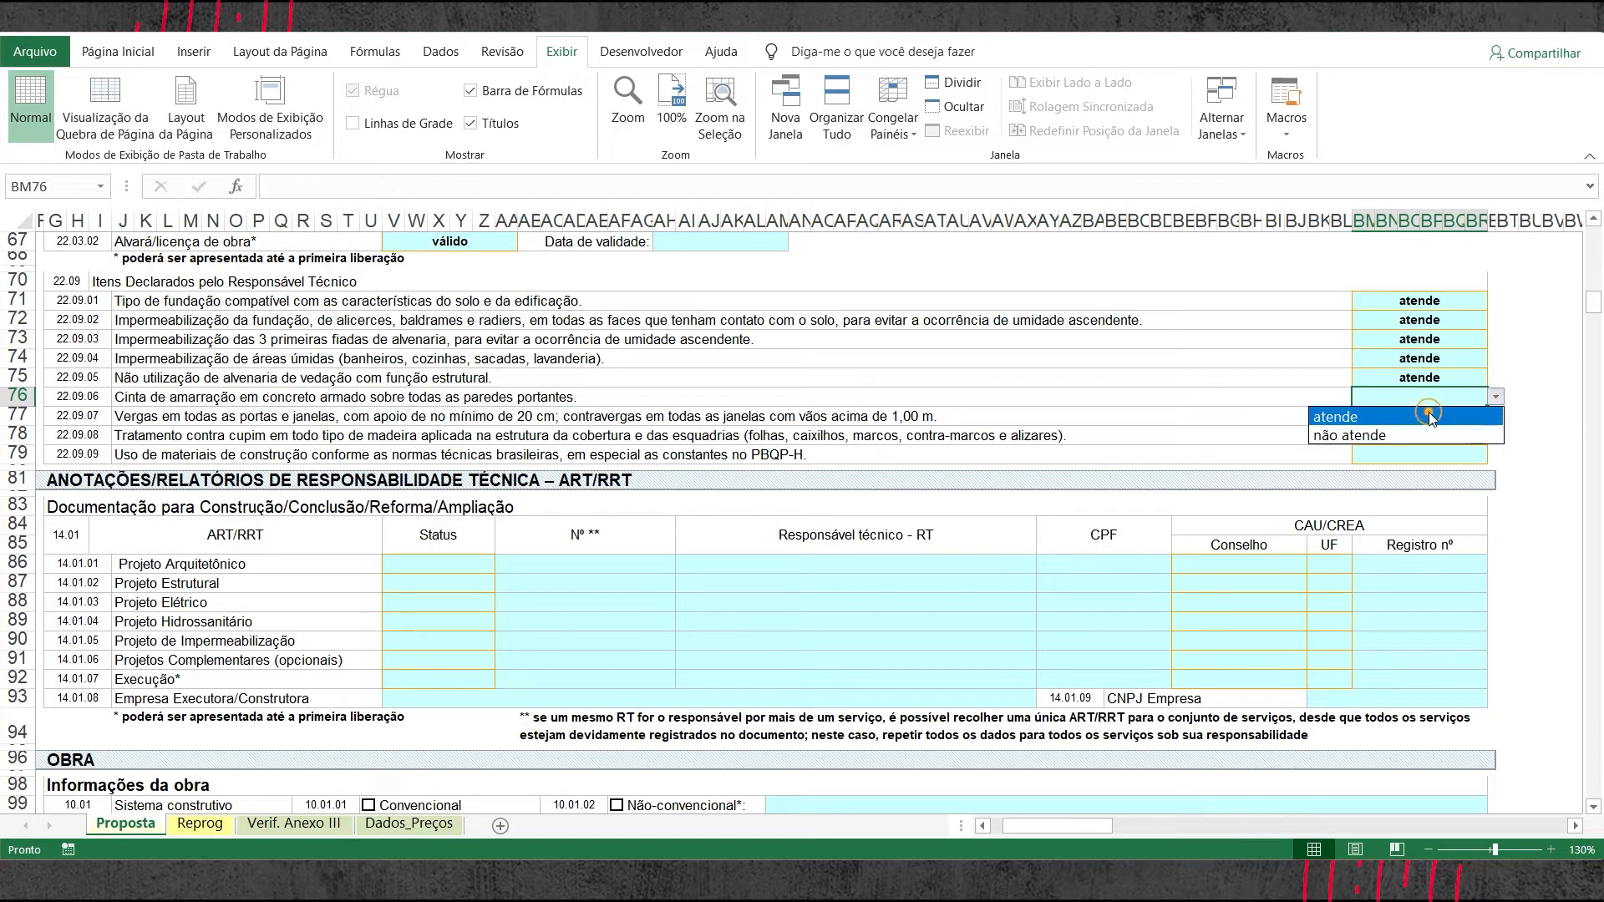
pyautogui.click(1430, 417)
# - Declare the lintels and sills for doors and windows, item 22.09.07, as "atende"
pyautogui.click(179, 418)
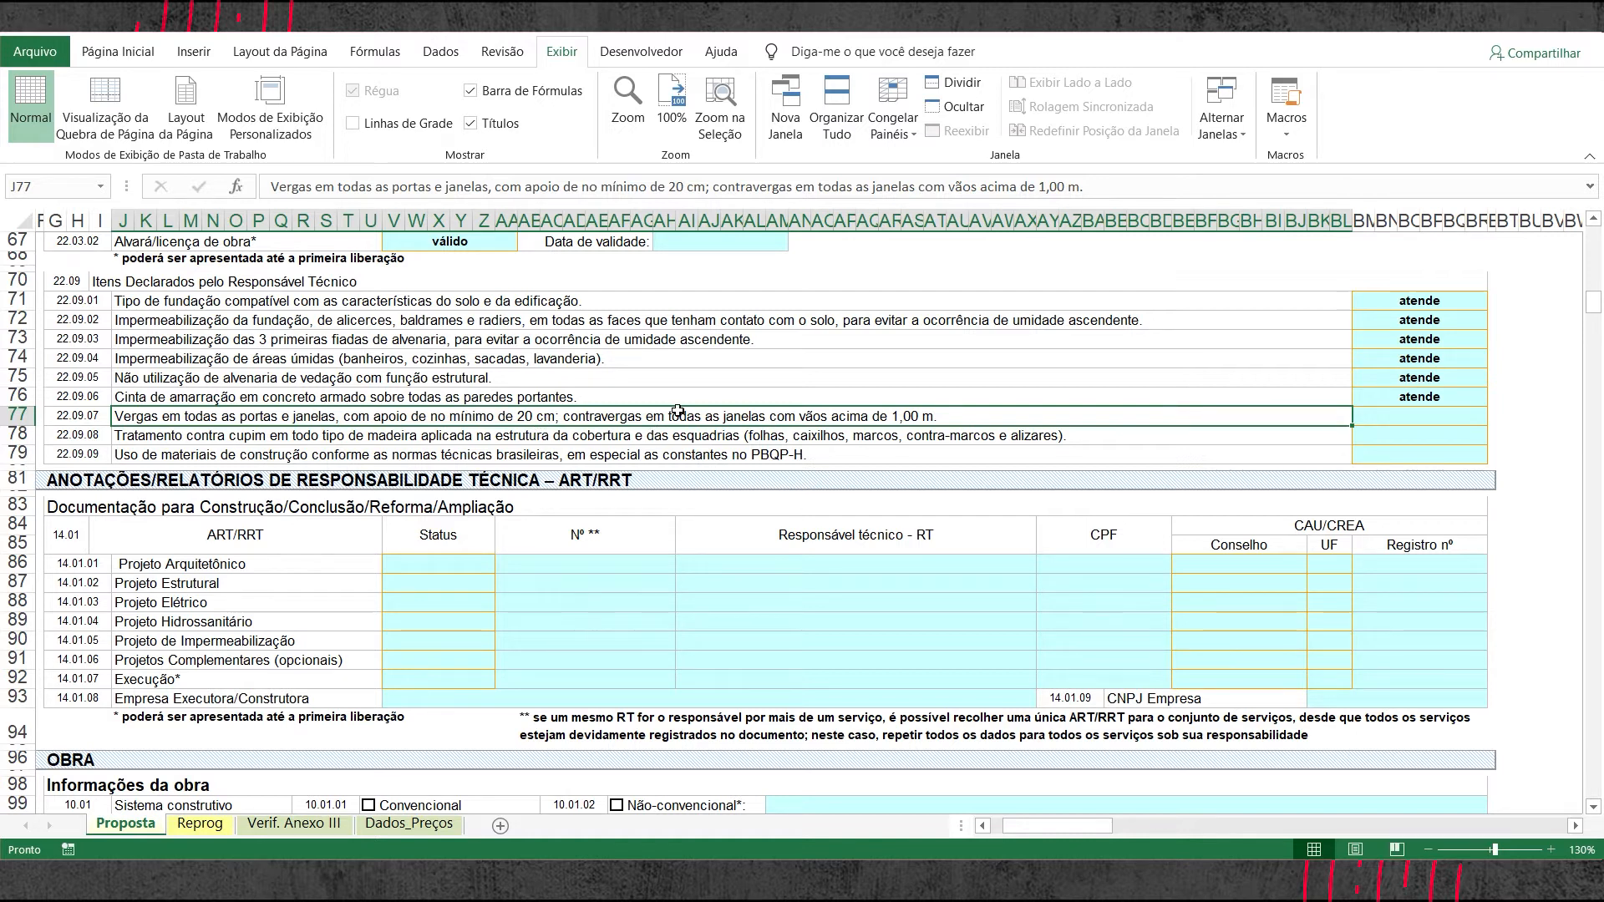
pyautogui.click(1411, 417)
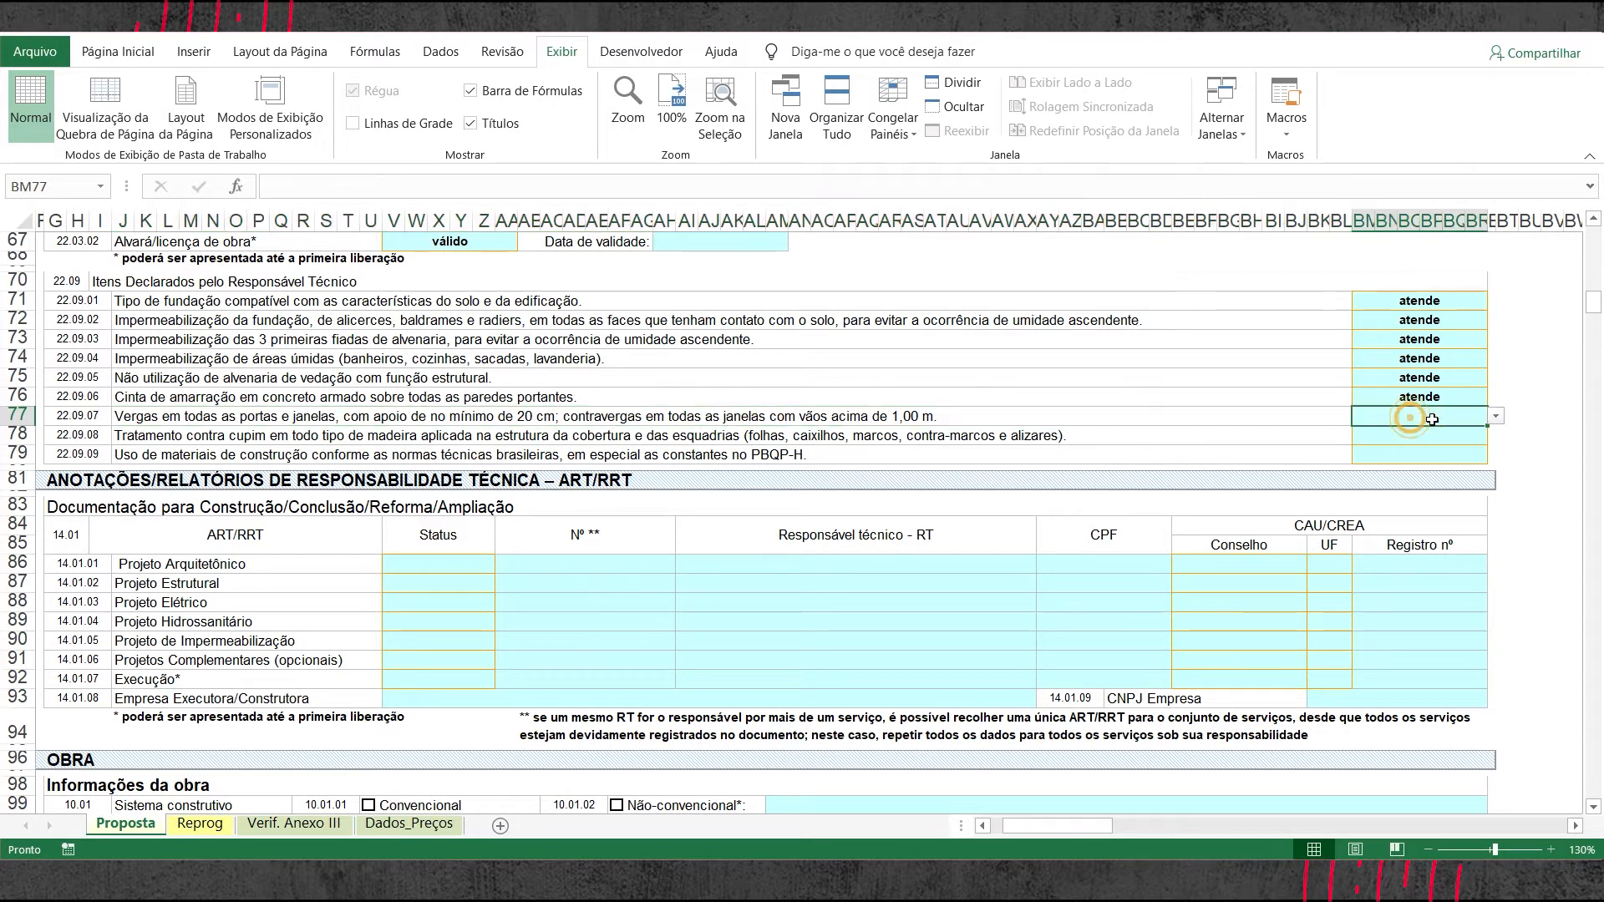
pyautogui.click(1495, 418)
pyautogui.click(1474, 434)
# - Declare the termite treatment and the use of standards-compliant materials, items 22.09.08 and 22.09.09, as "atende"
pyautogui.click(194, 437)
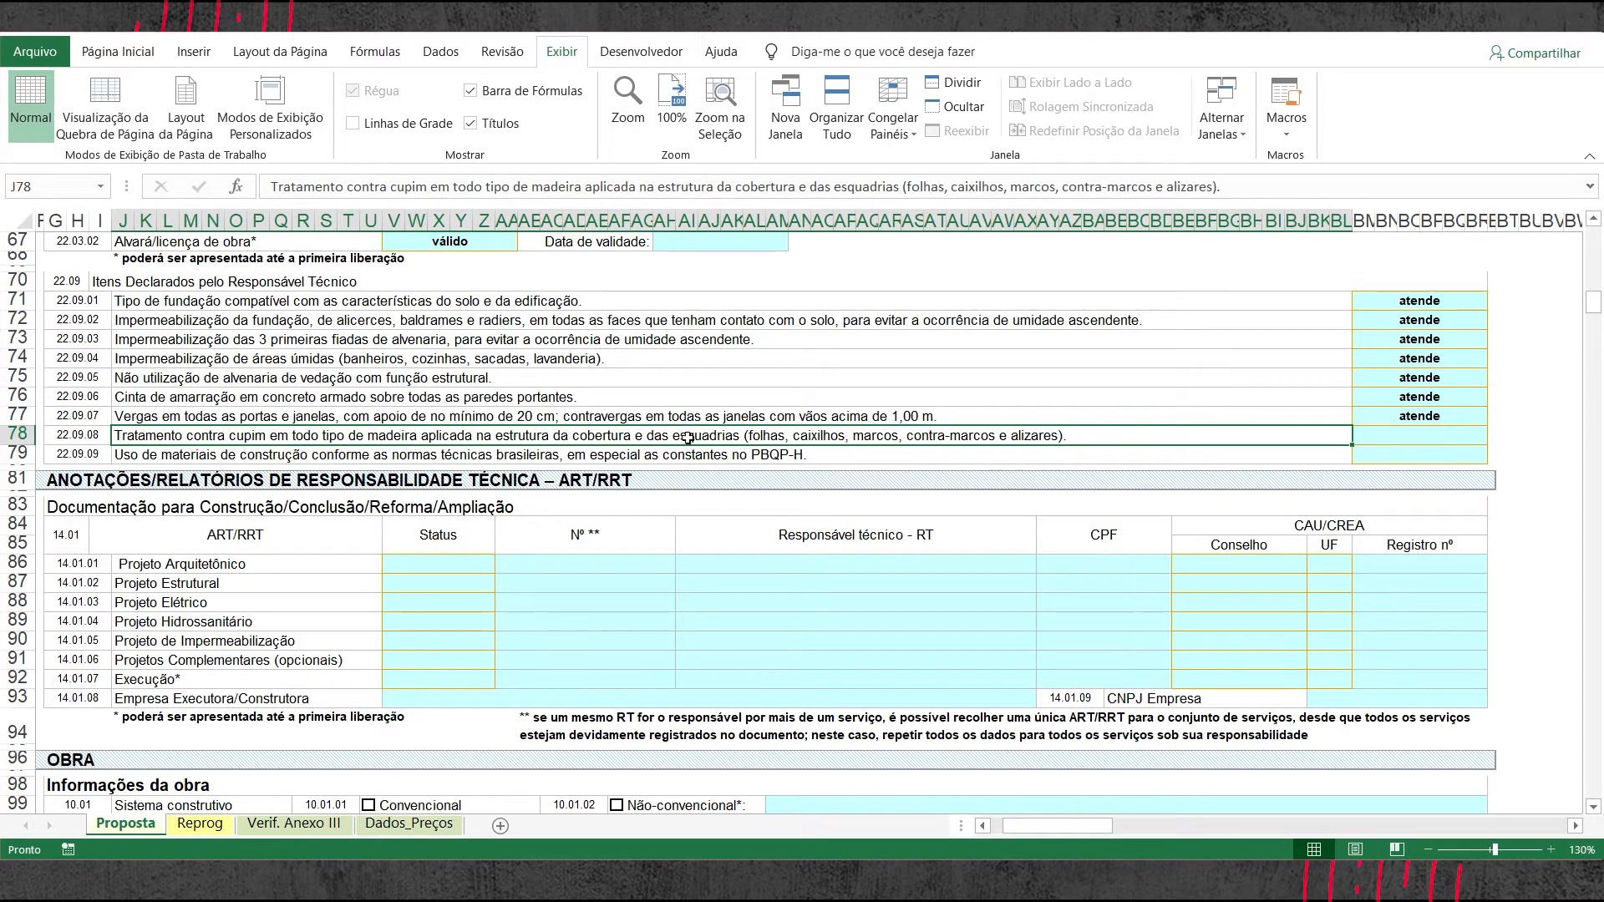
pyautogui.click(1457, 436)
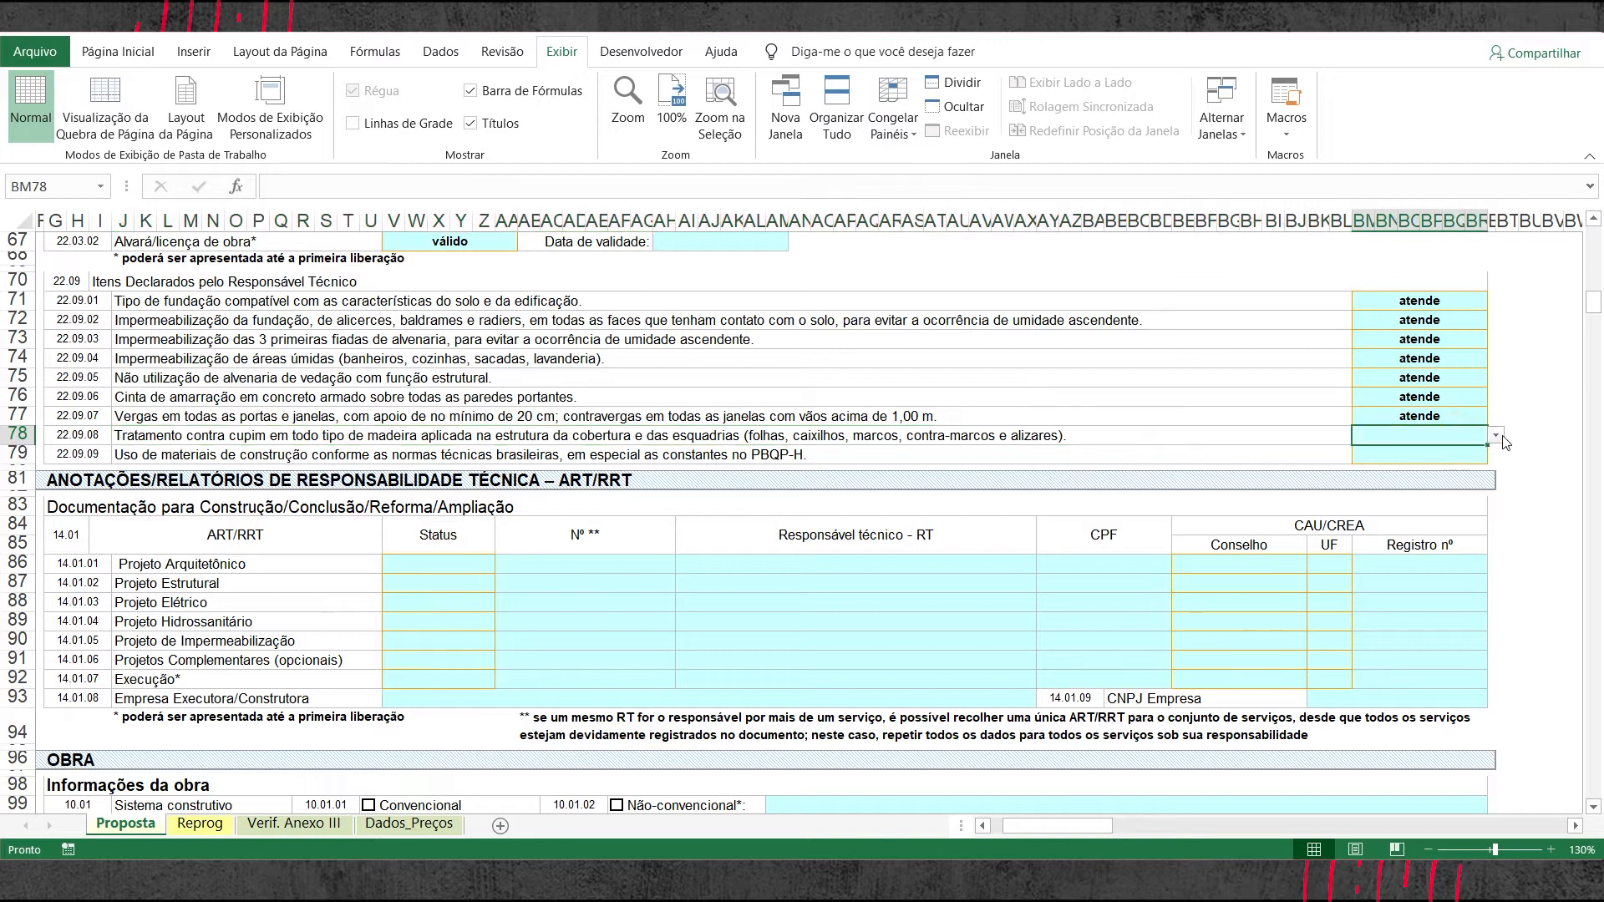
pyautogui.click(1496, 435)
pyautogui.click(1437, 466)
pyautogui.click(1425, 455)
pyautogui.click(1496, 455)
pyautogui.click(1418, 478)
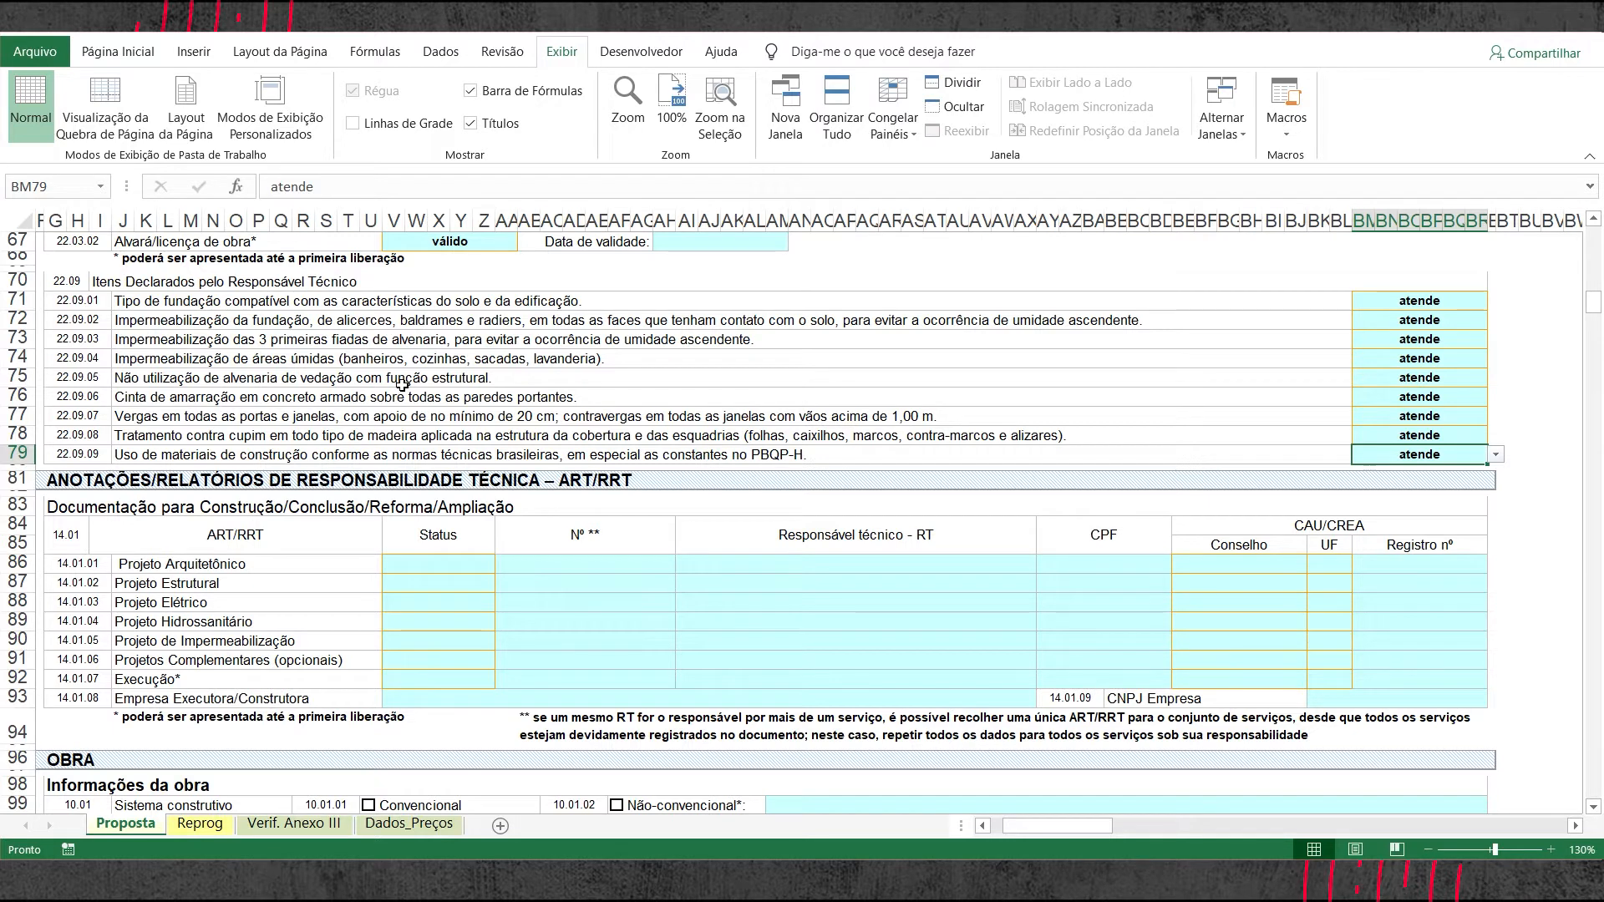
# - Go over the ART/RRT section's entries, from Projeto Arquitetônico through Execução to Empresa Executora/Construtora
pyautogui.scroll(-2, 397, 392)
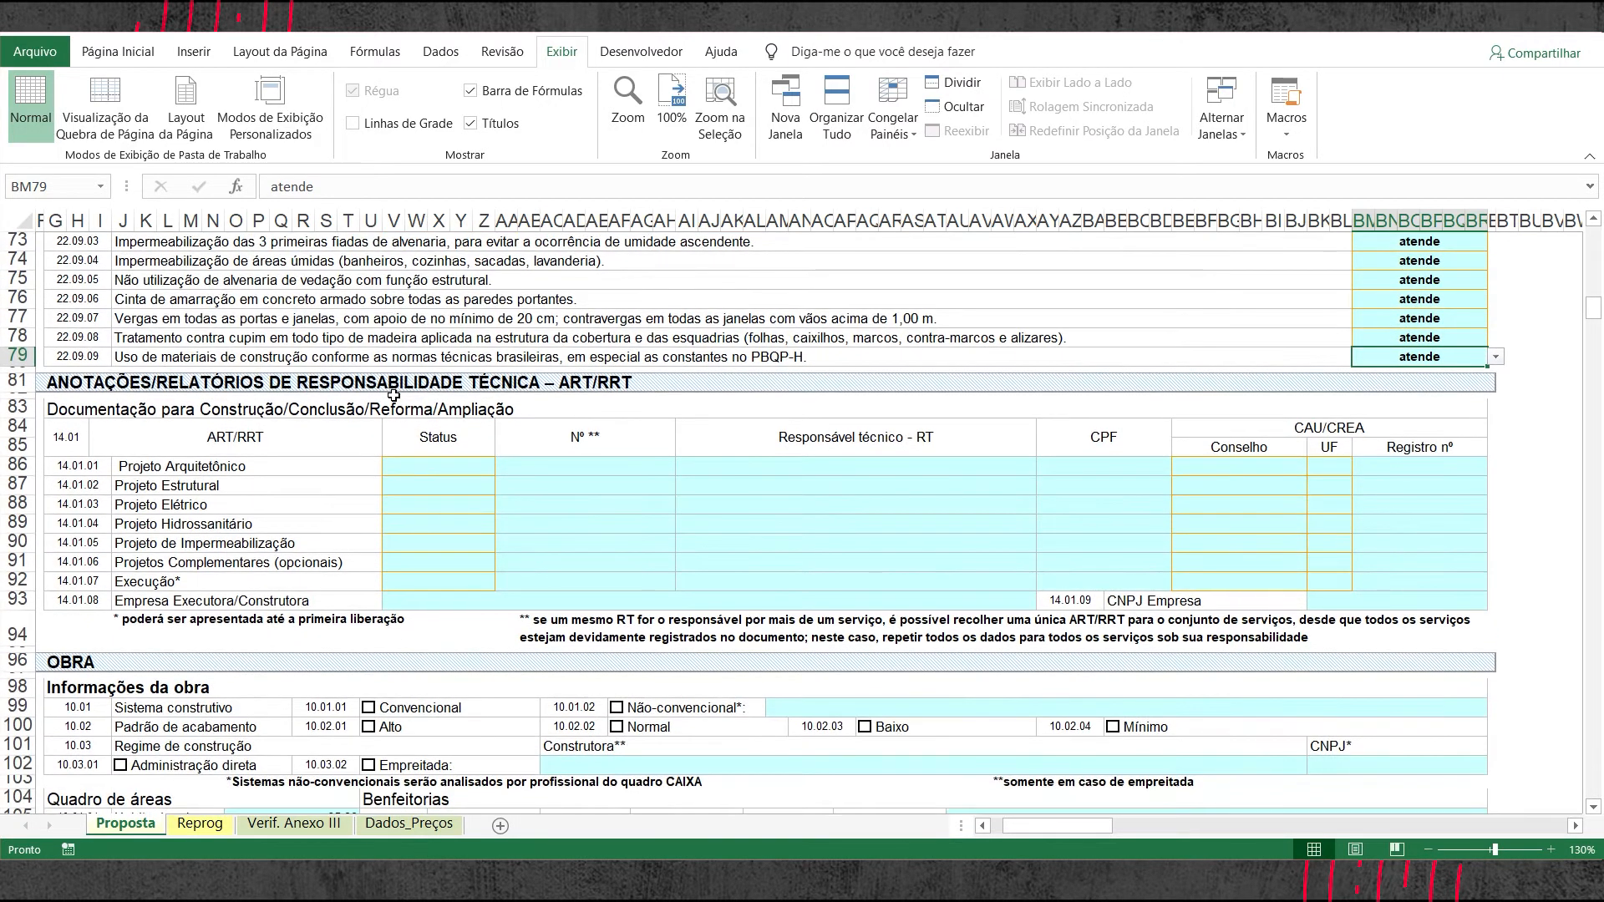
pyautogui.scroll(-2, 433, 394)
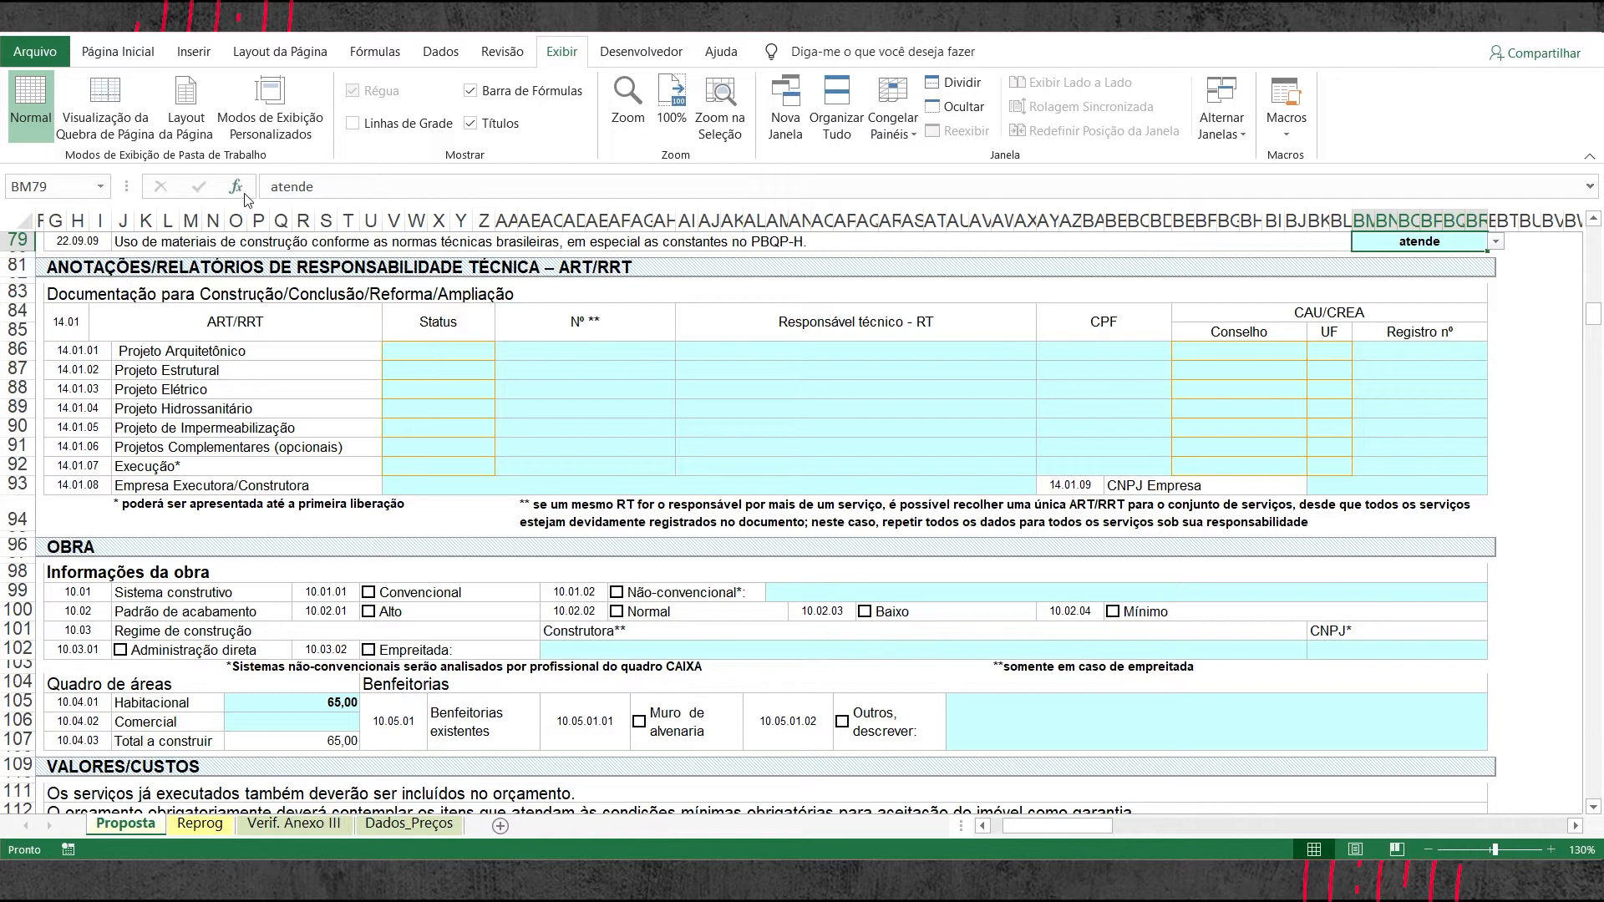
pyautogui.click(241, 356)
pyautogui.click(240, 373)
pyautogui.click(251, 396)
pyautogui.click(257, 410)
pyautogui.click(264, 428)
pyautogui.click(267, 450)
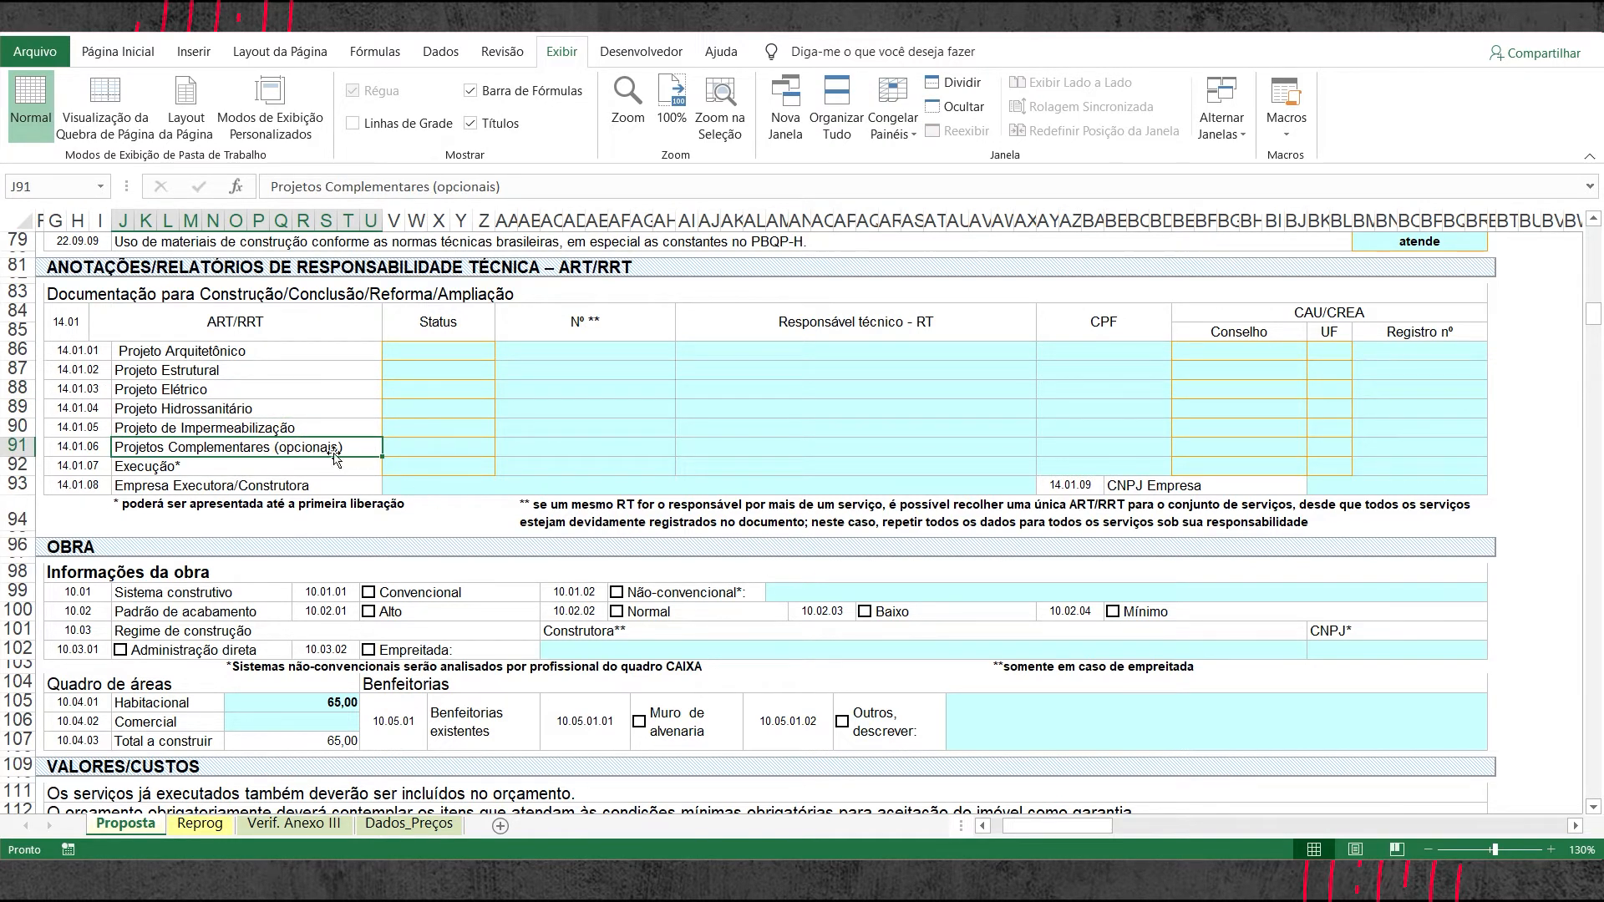
pyautogui.click(204, 466)
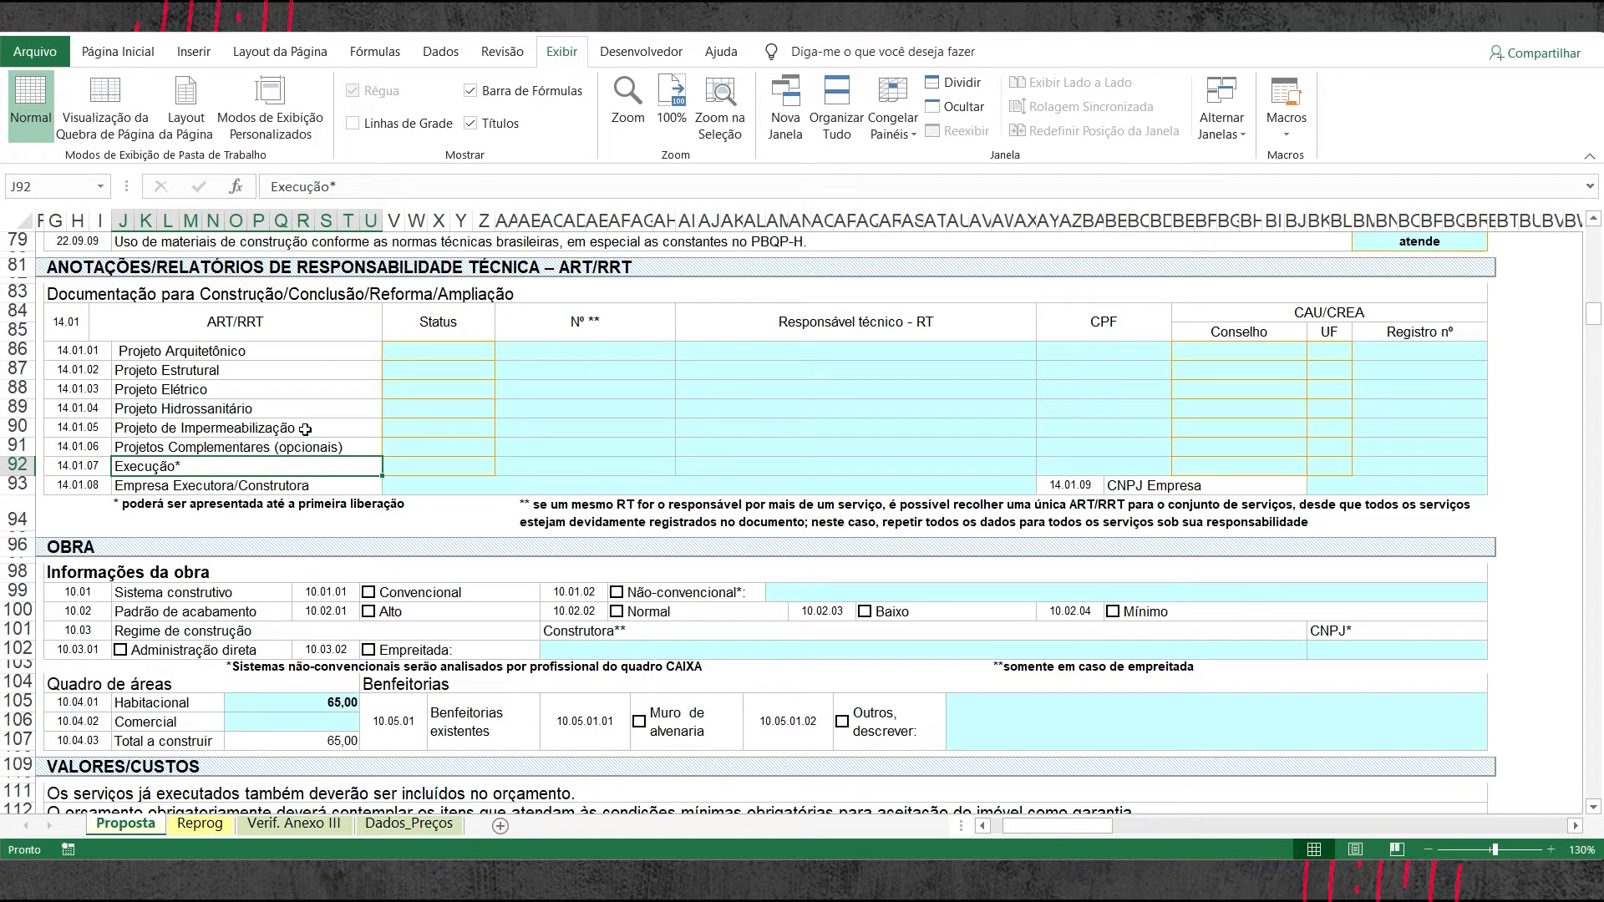
pyautogui.click(156, 489)
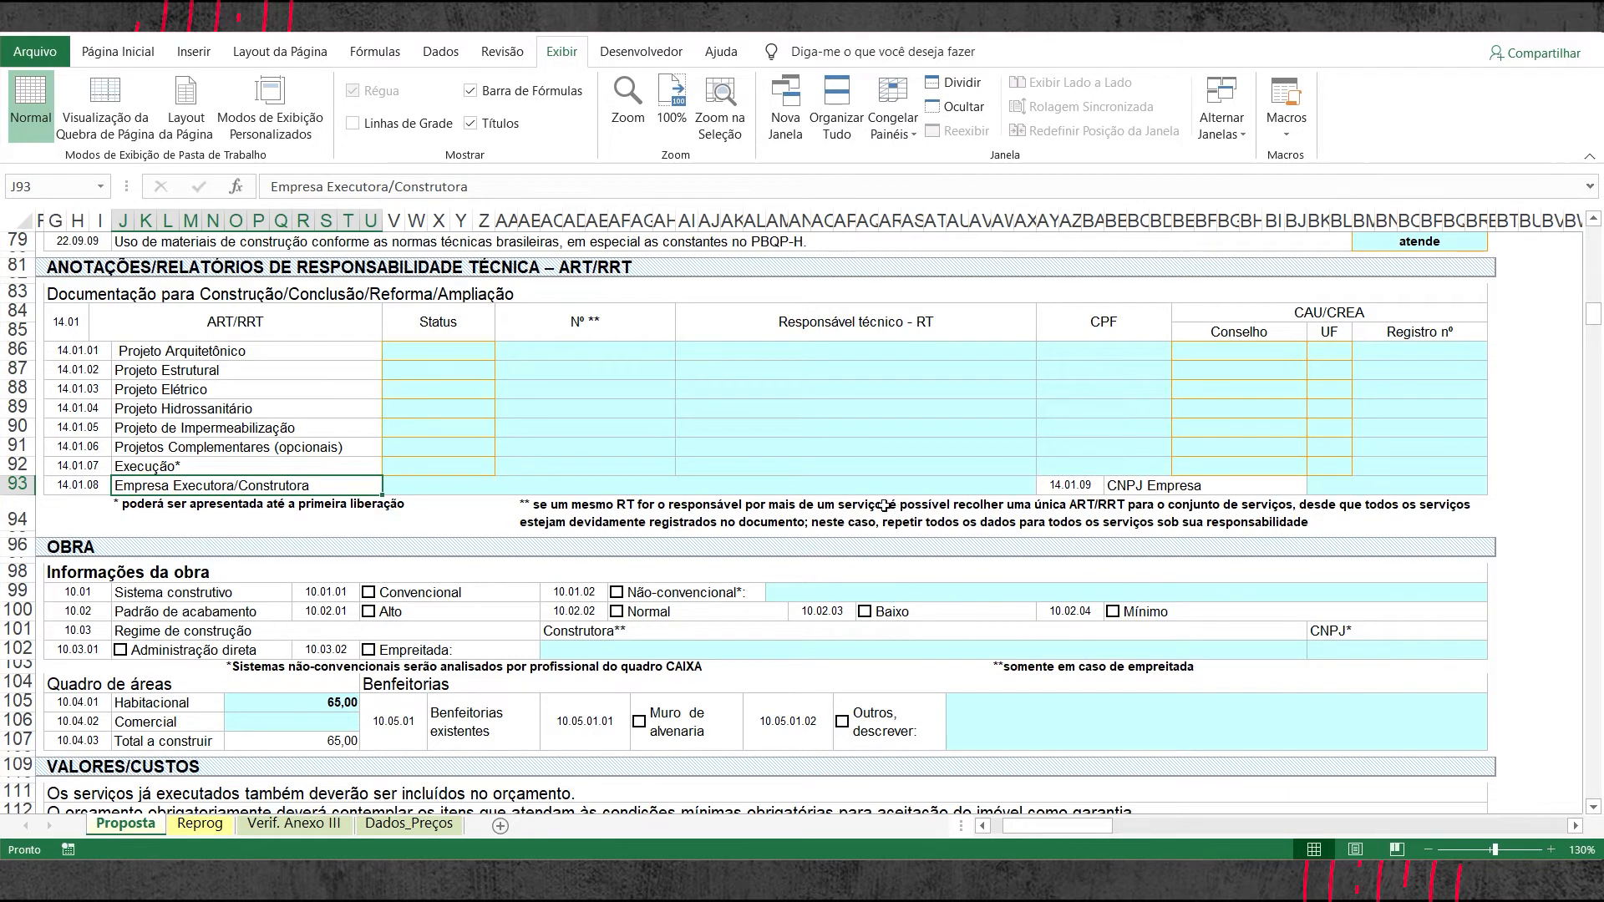
# - Go over the ART/RRT project entries from Arquitetônico to Impermeabilização, the Execução entry, and their number and Responsável técnico cells
pyautogui.click(290, 353)
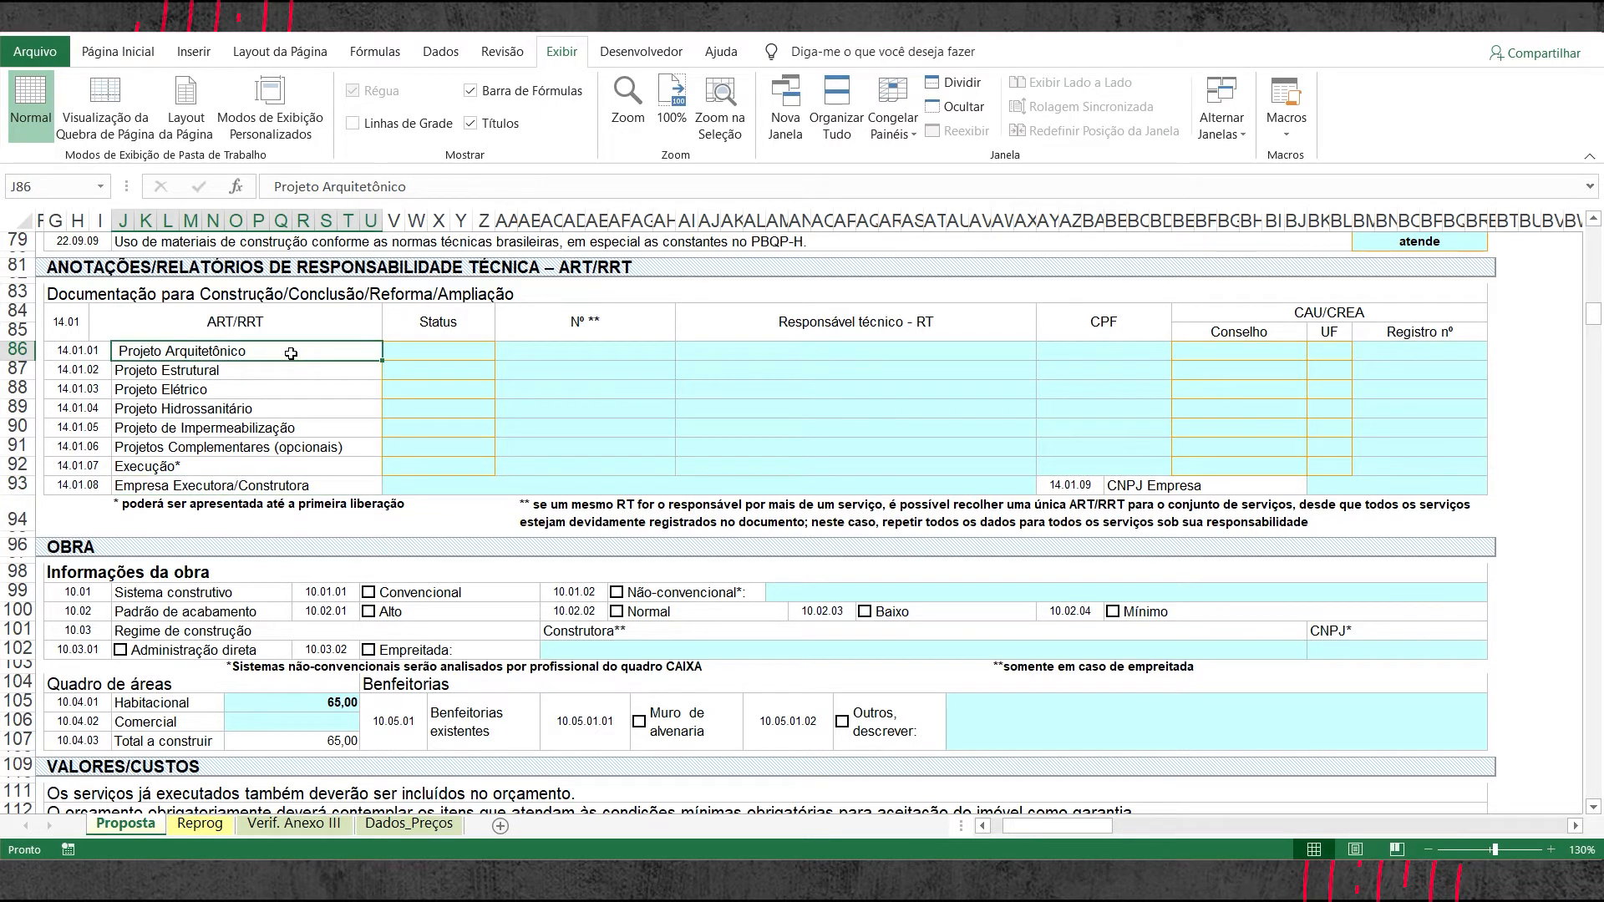
pyautogui.moveTo(297, 360)
pyautogui.mouseDown()
pyautogui.moveTo(296, 344)
pyautogui.moveTo(287, 427)
pyautogui.mouseUp()
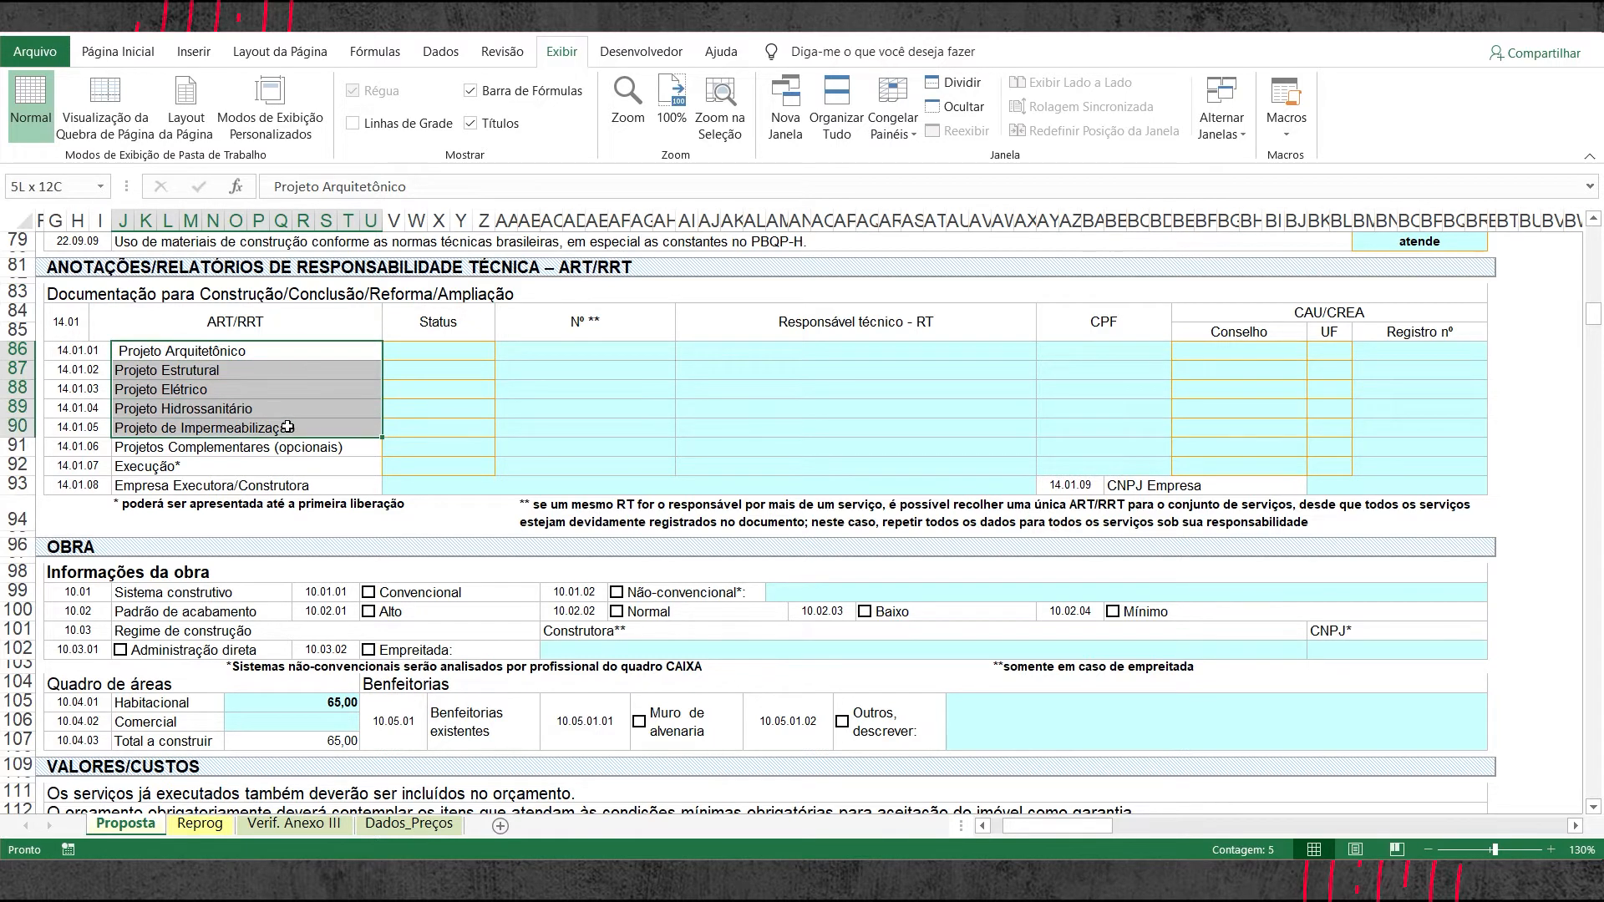
pyautogui.keyDown('ctrl'); pyautogui.click(243, 466); pyautogui.keyUp('ctrl')
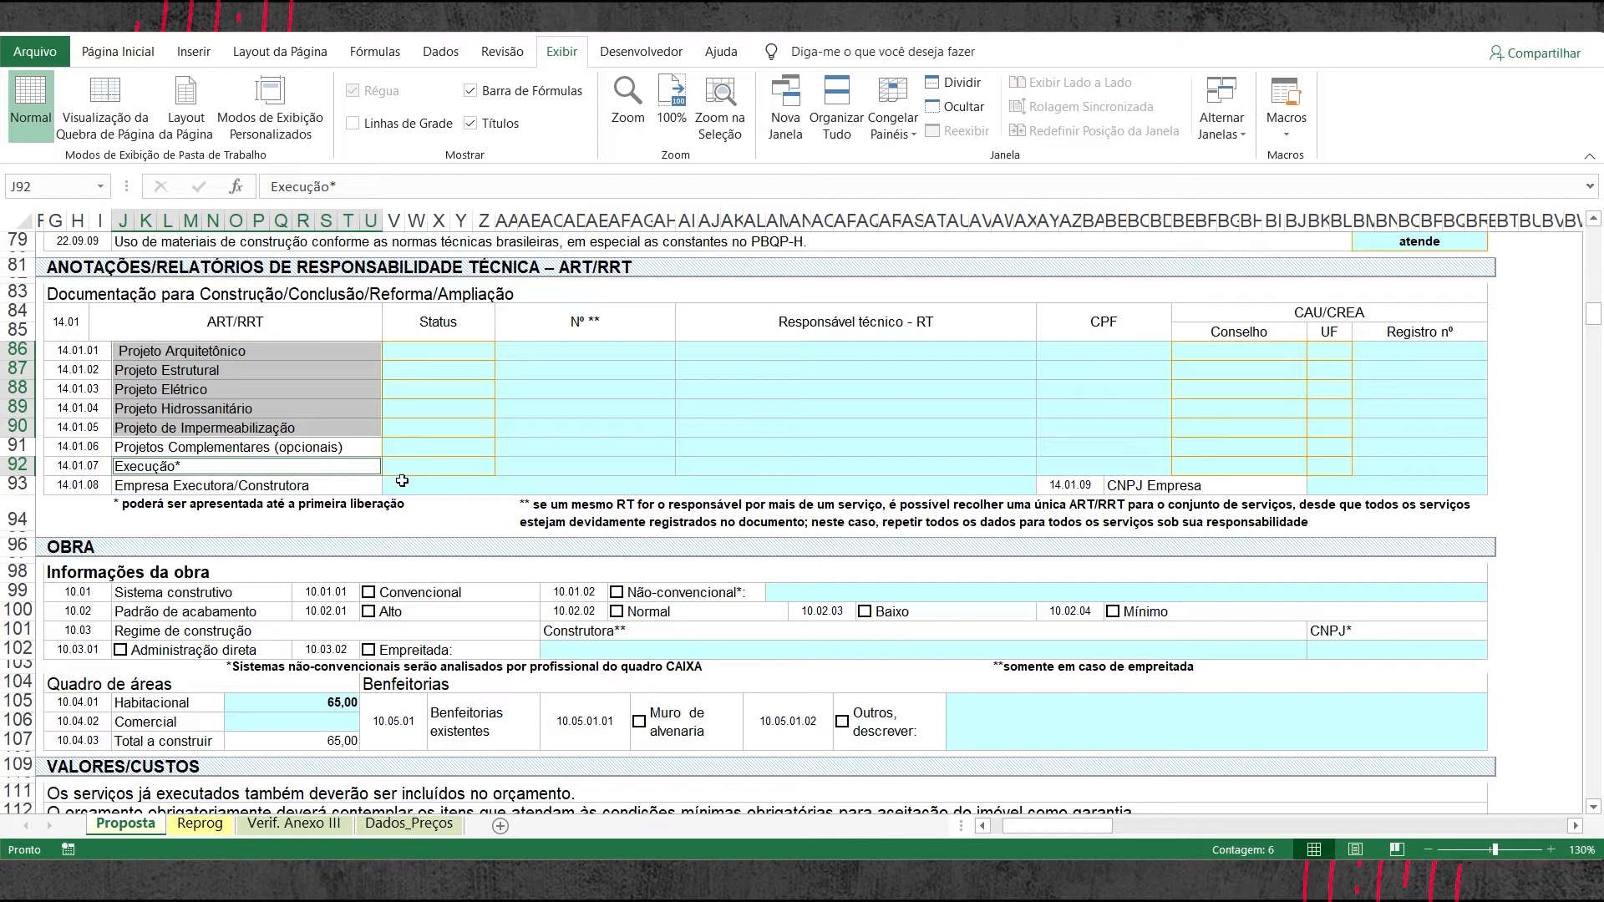
pyautogui.click(575, 411)
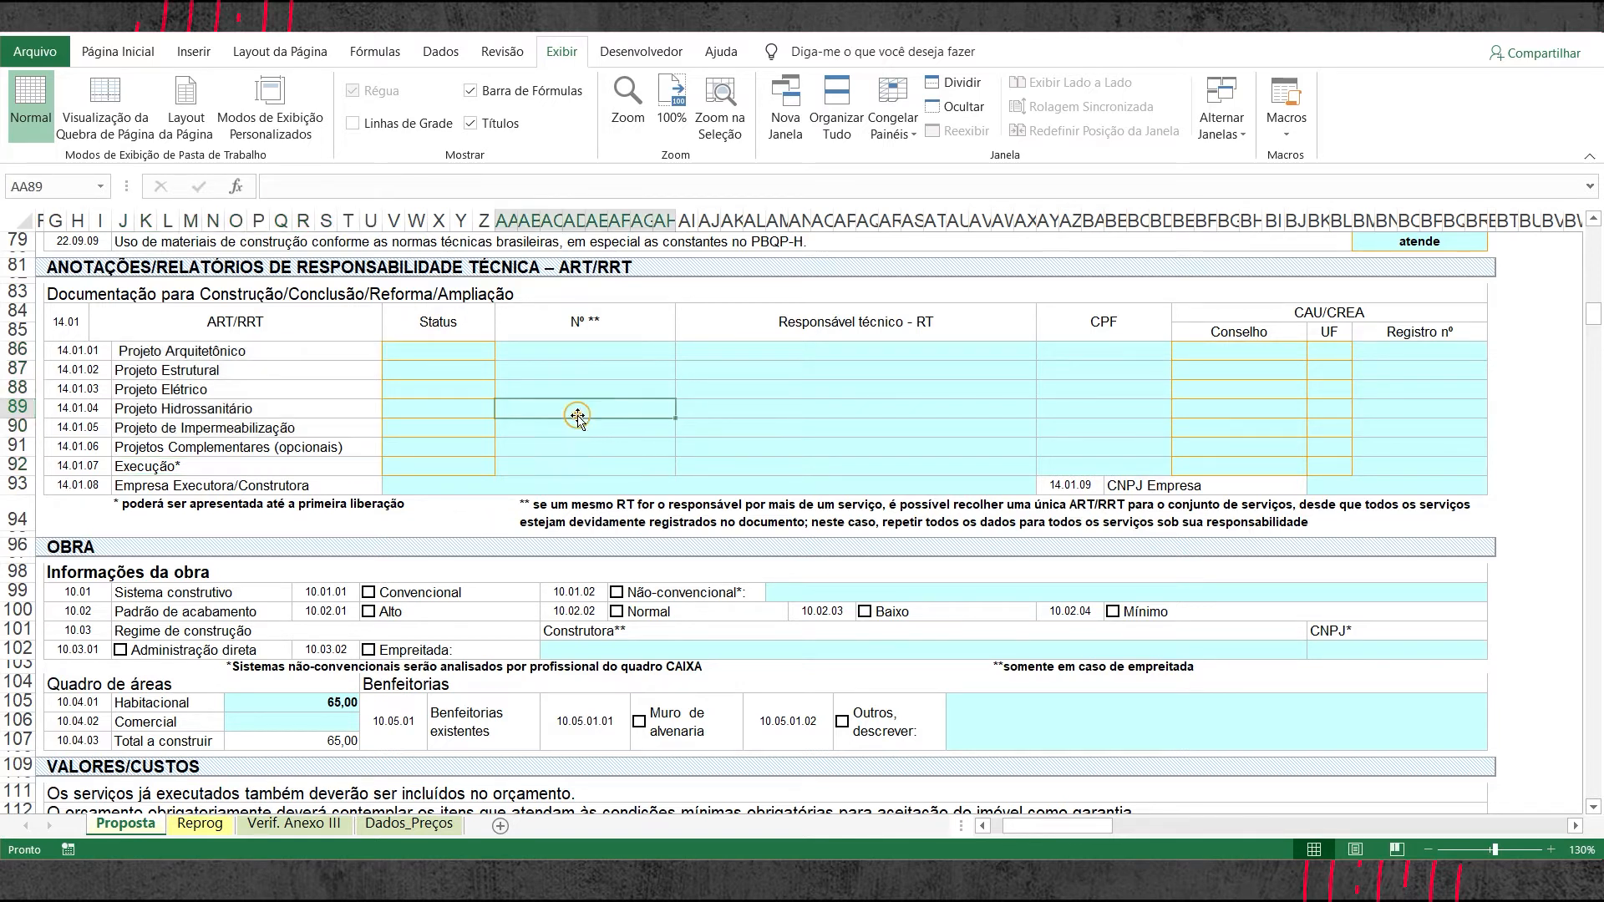
pyautogui.moveTo(869, 342); pyautogui.dragTo(820, 424)
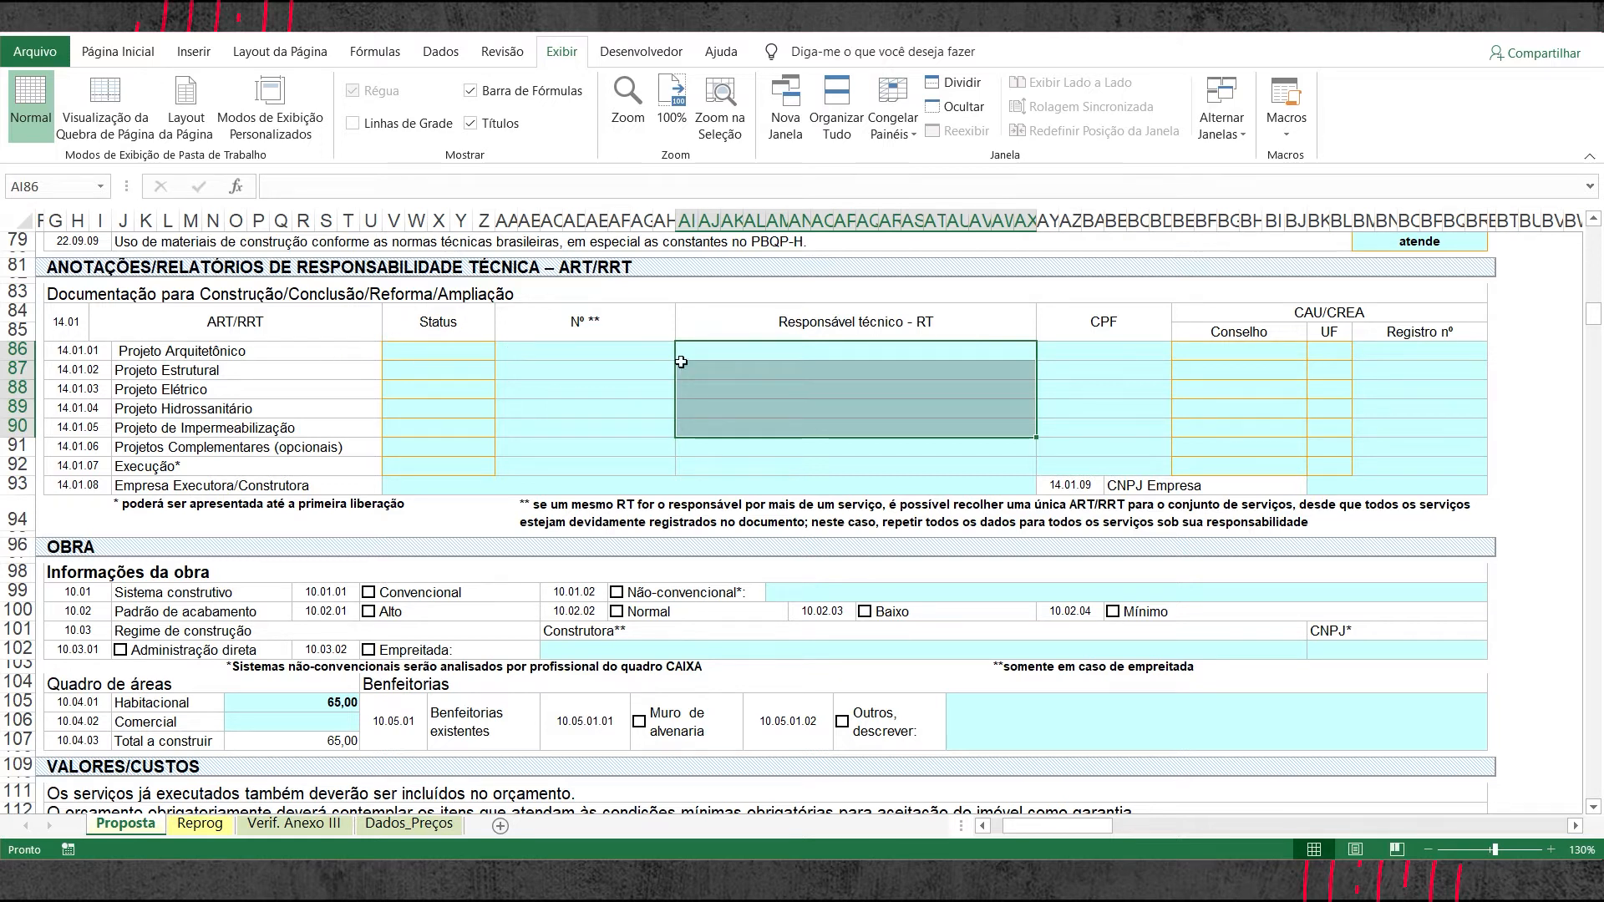
# - Set the status of the Projeto Arquitetônico ART/RRT, item 14.01.01, to "atendido"
pyautogui.click(430, 347)
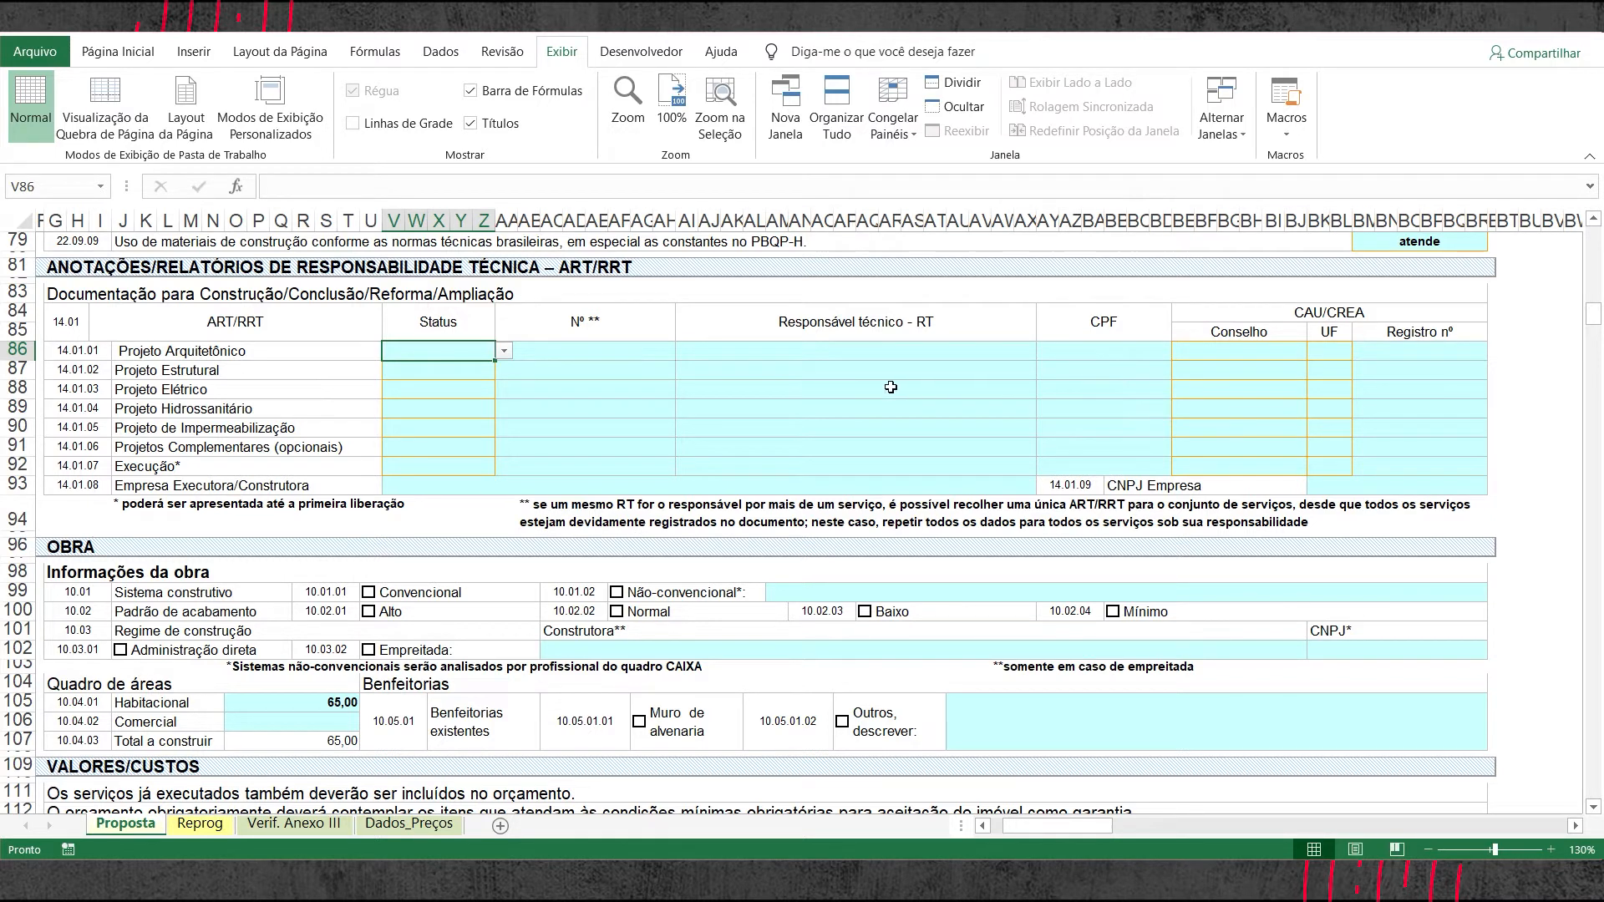
pyautogui.click(513, 351)
pyautogui.click(490, 351)
pyautogui.click(504, 350)
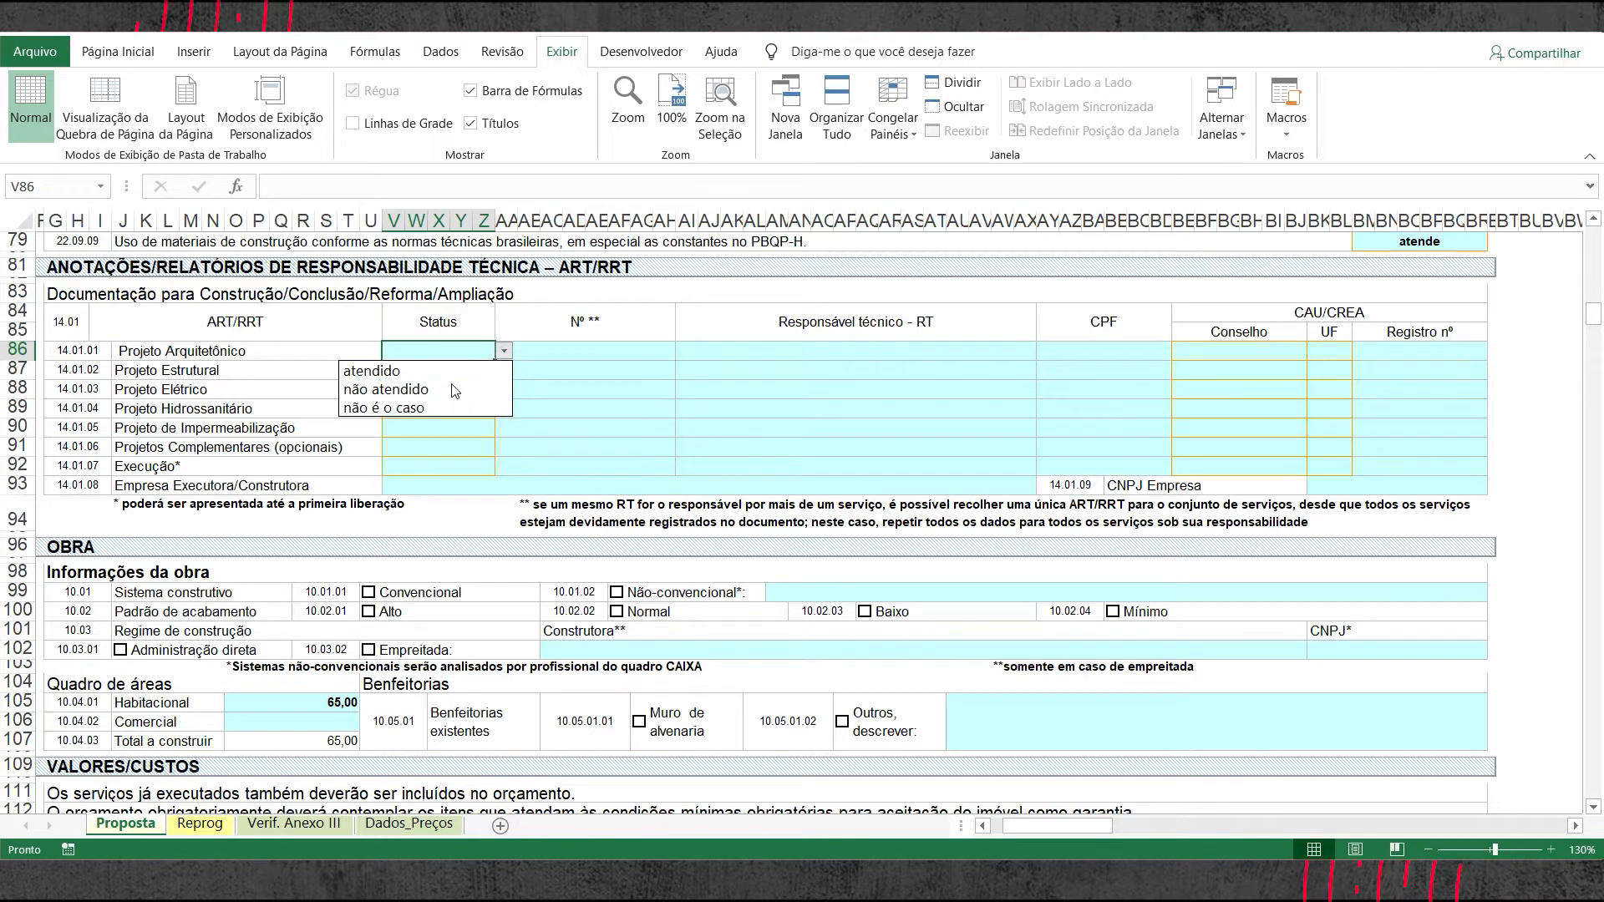
pyautogui.click(469, 371)
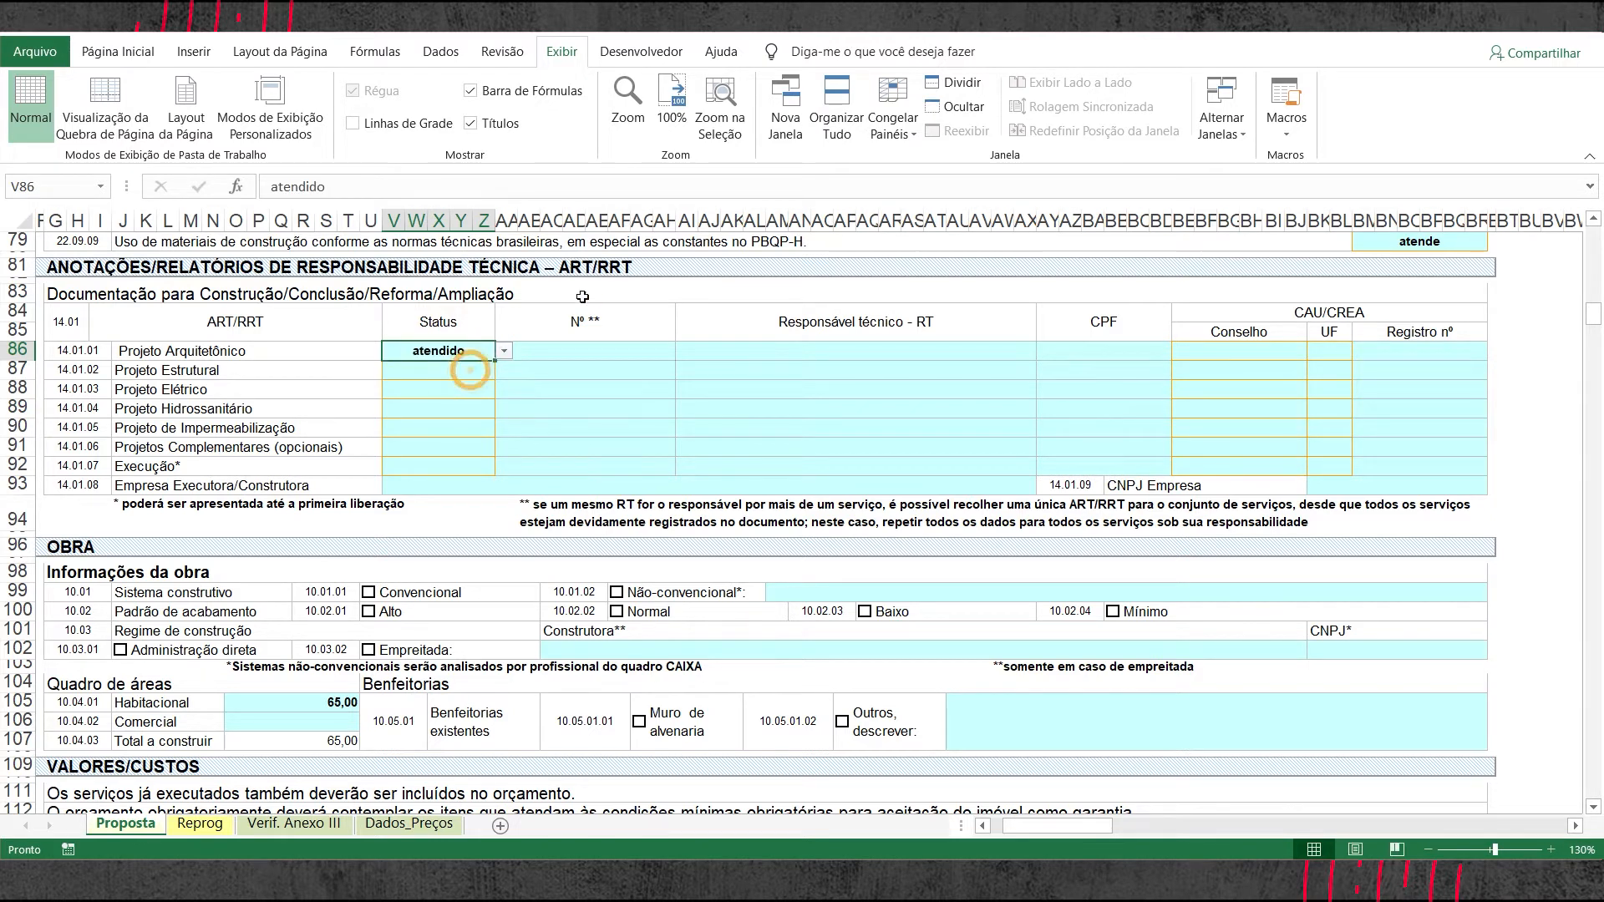
pyautogui.click(504, 350)
pyautogui.click(507, 352)
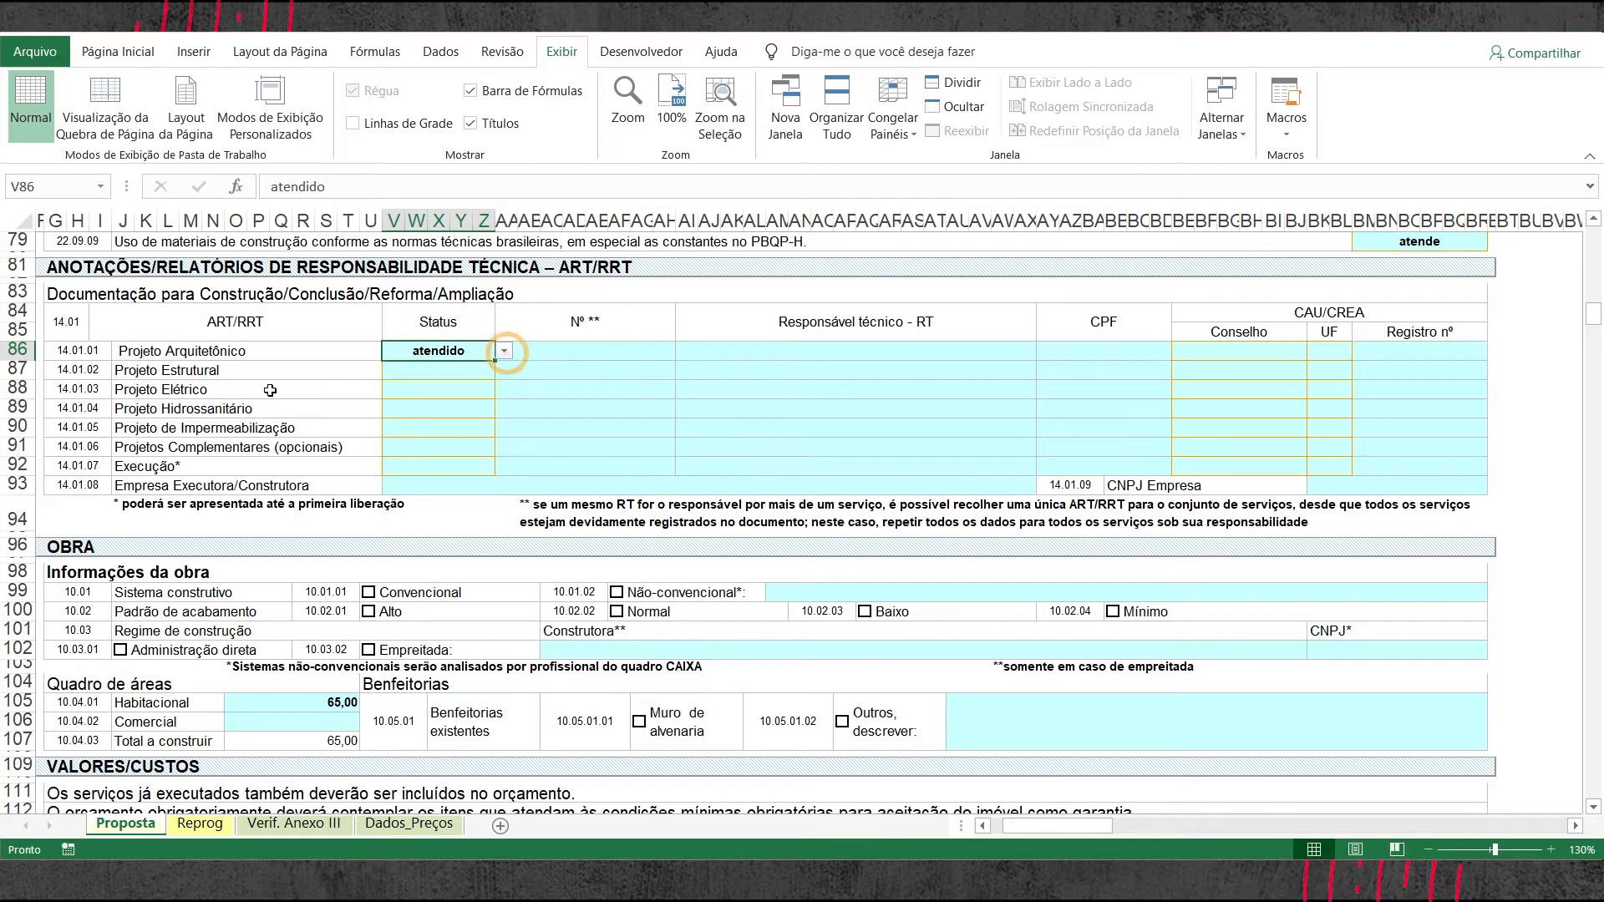
# - Check the status choices for Projetos Complementares and the number, technician and CPF fields of Projeto Arquitetônico
pyautogui.click(432, 451)
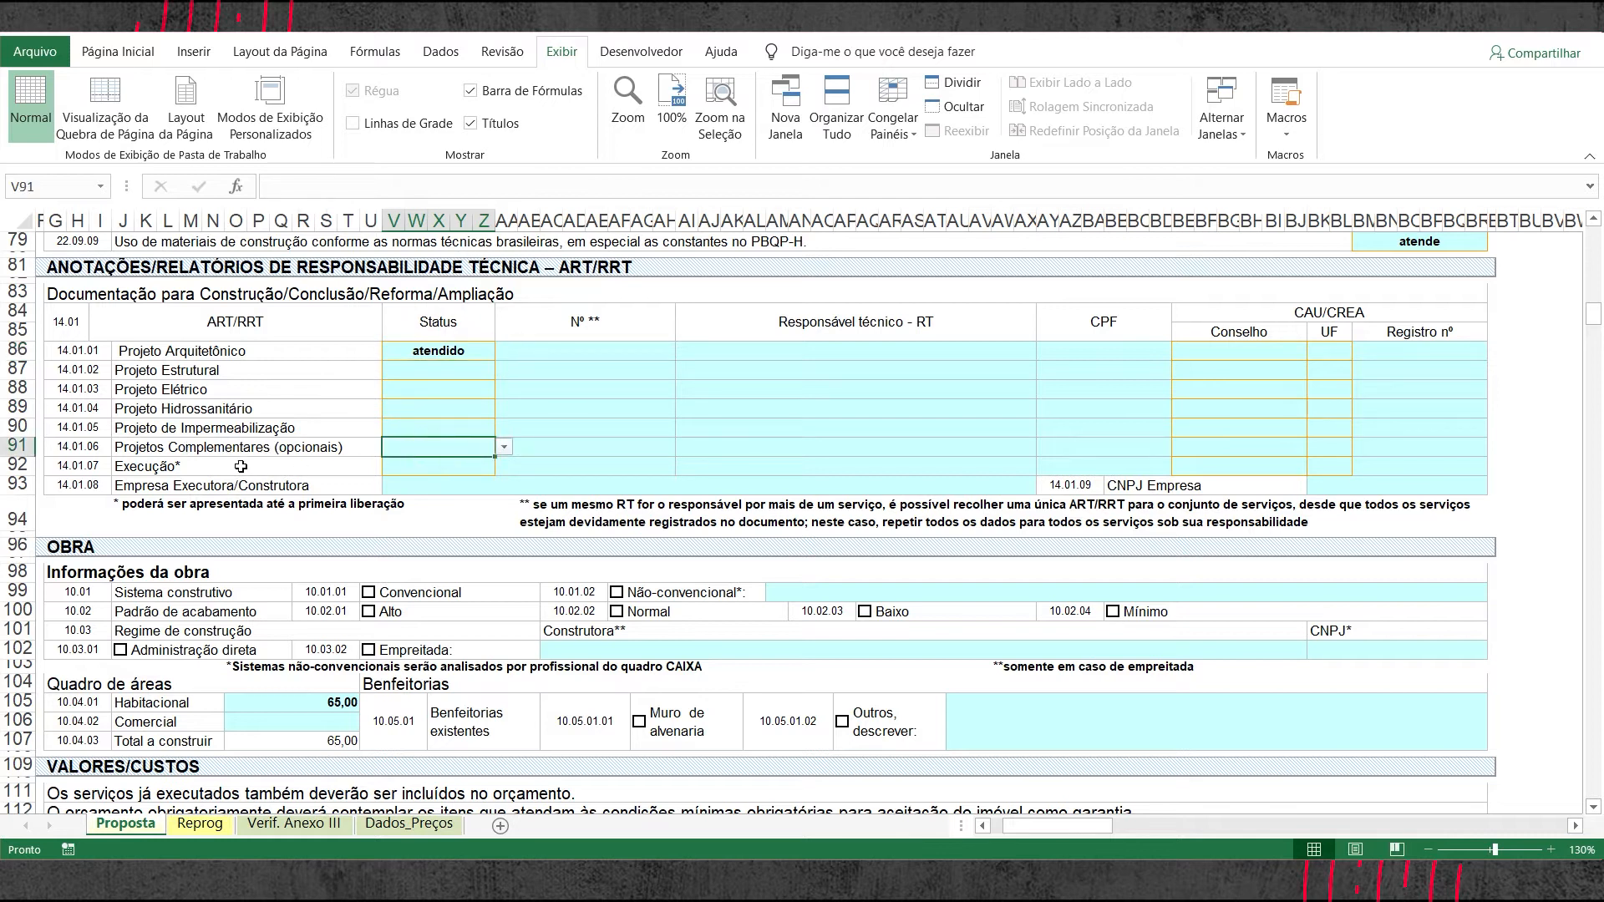
pyautogui.click(505, 450)
pyautogui.click(505, 449)
pyautogui.click(605, 346)
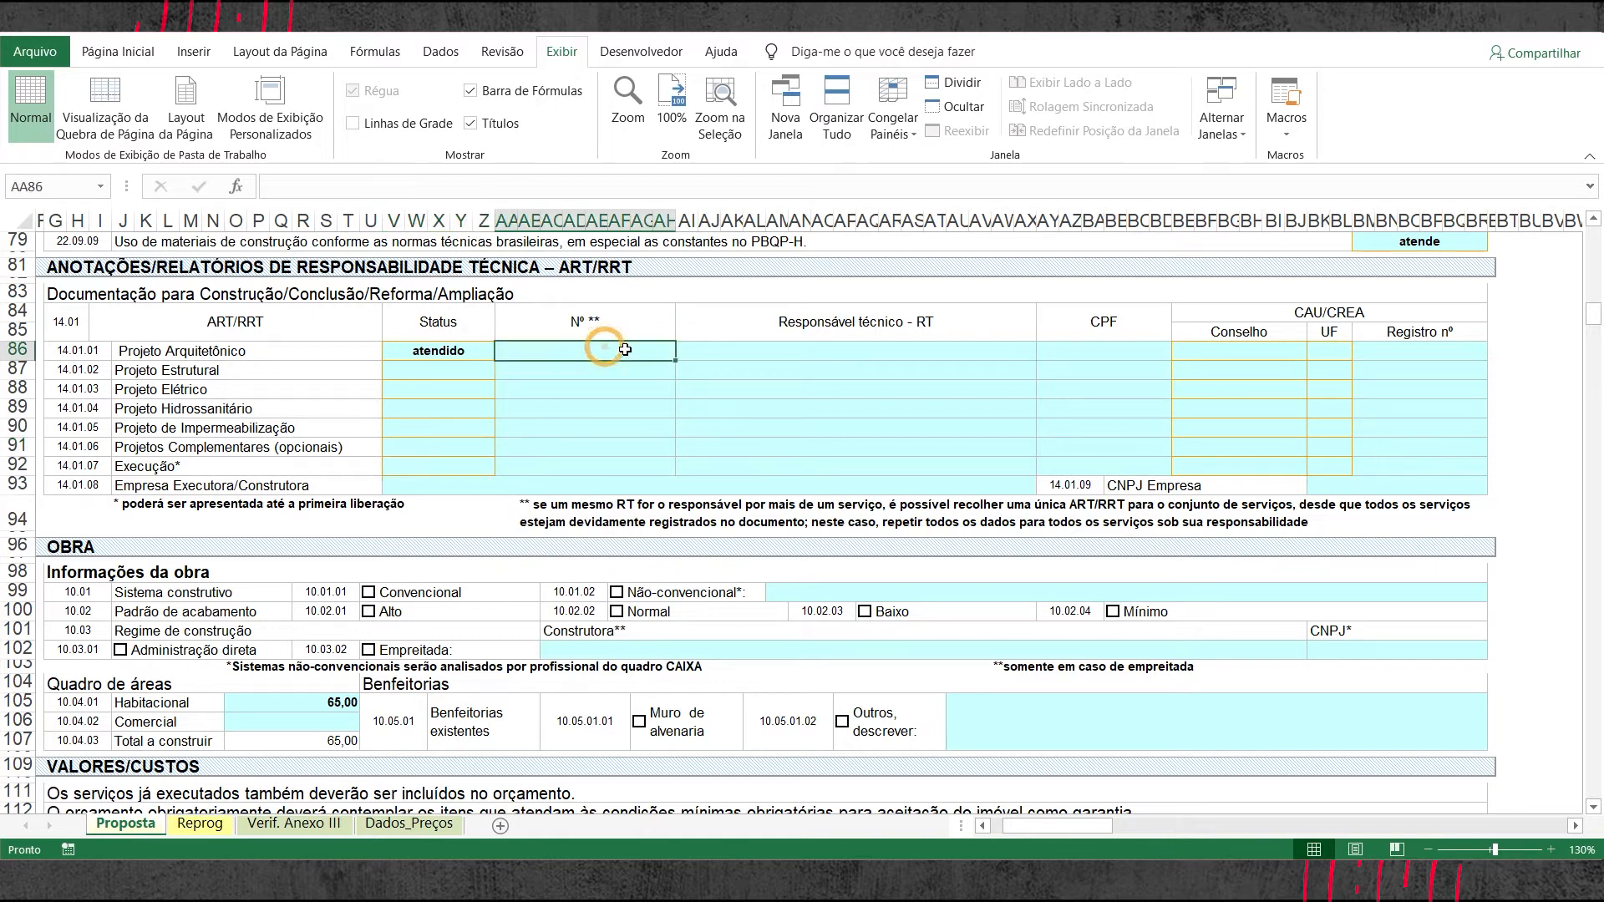
pyautogui.click(924, 354)
pyautogui.click(1137, 353)
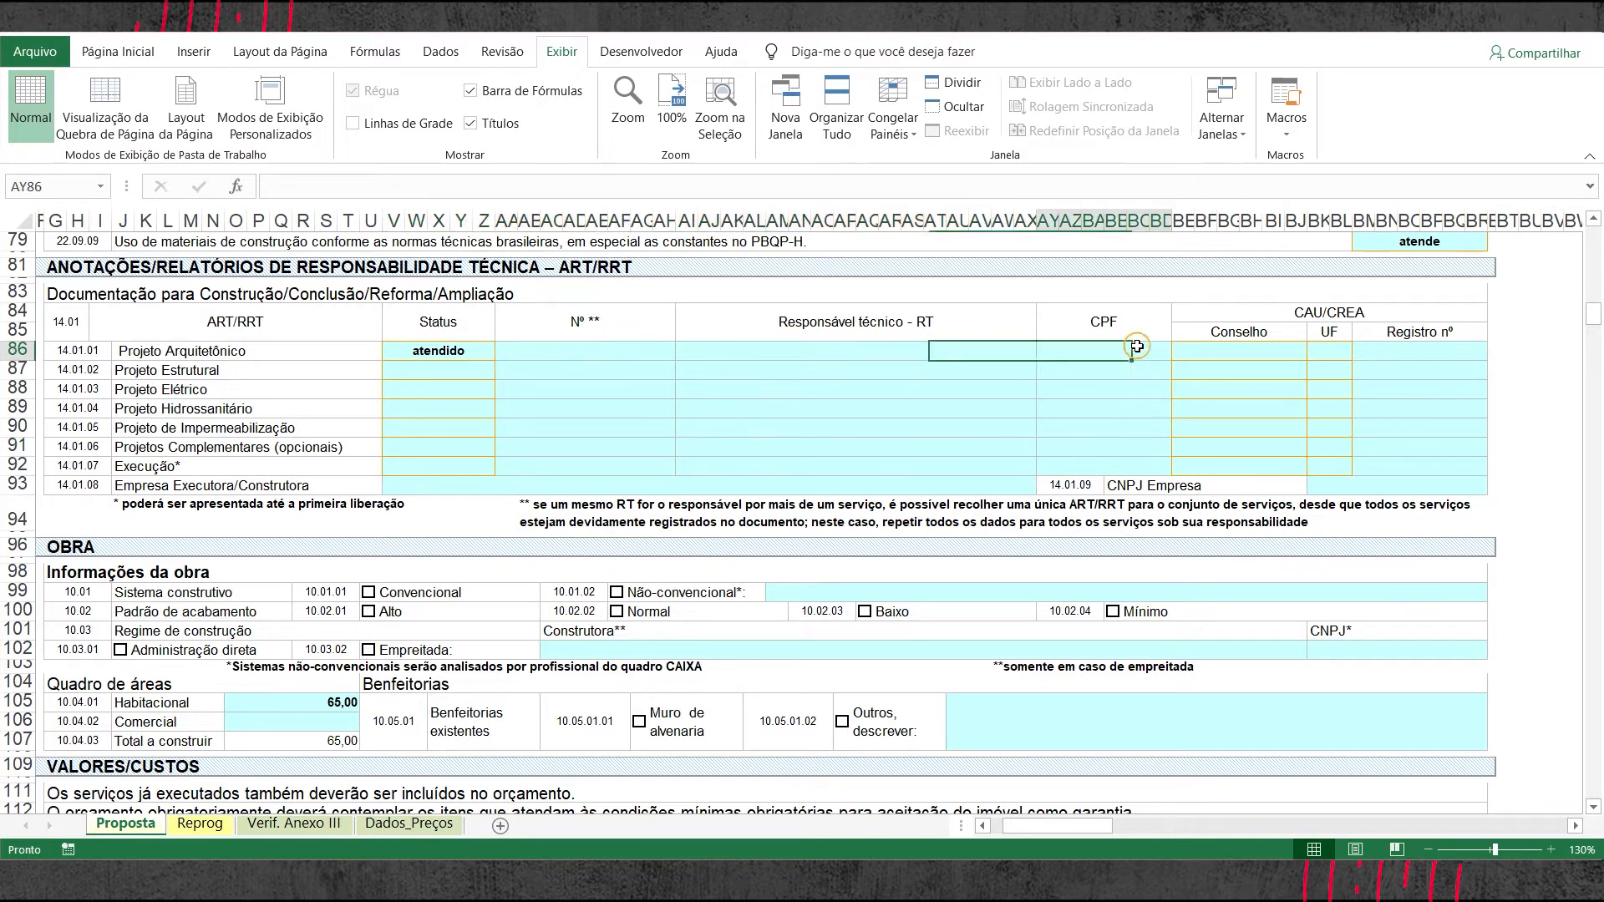
# - Try CAU as the Conselho for Projeto Arquitetônico, check its UF and Registro fields, and clear the Conselho entry
pyautogui.click(1272, 348)
pyautogui.click(1316, 350)
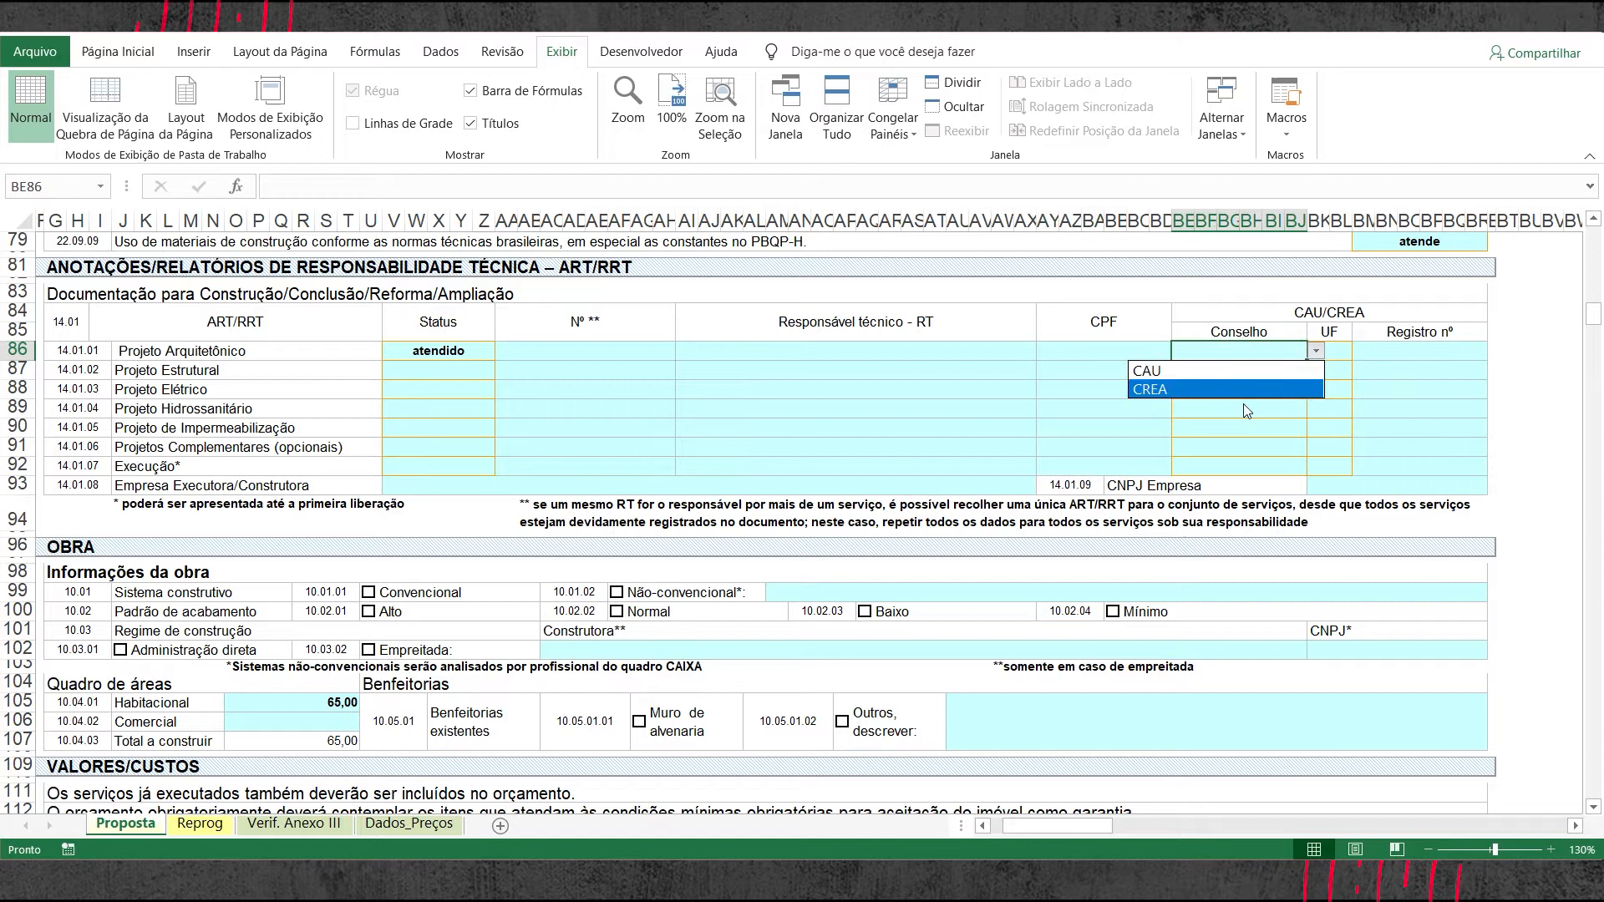
pyautogui.click(1153, 371)
pyautogui.click(1341, 352)
pyautogui.click(1362, 353)
pyautogui.click(1363, 351)
pyautogui.click(1394, 350)
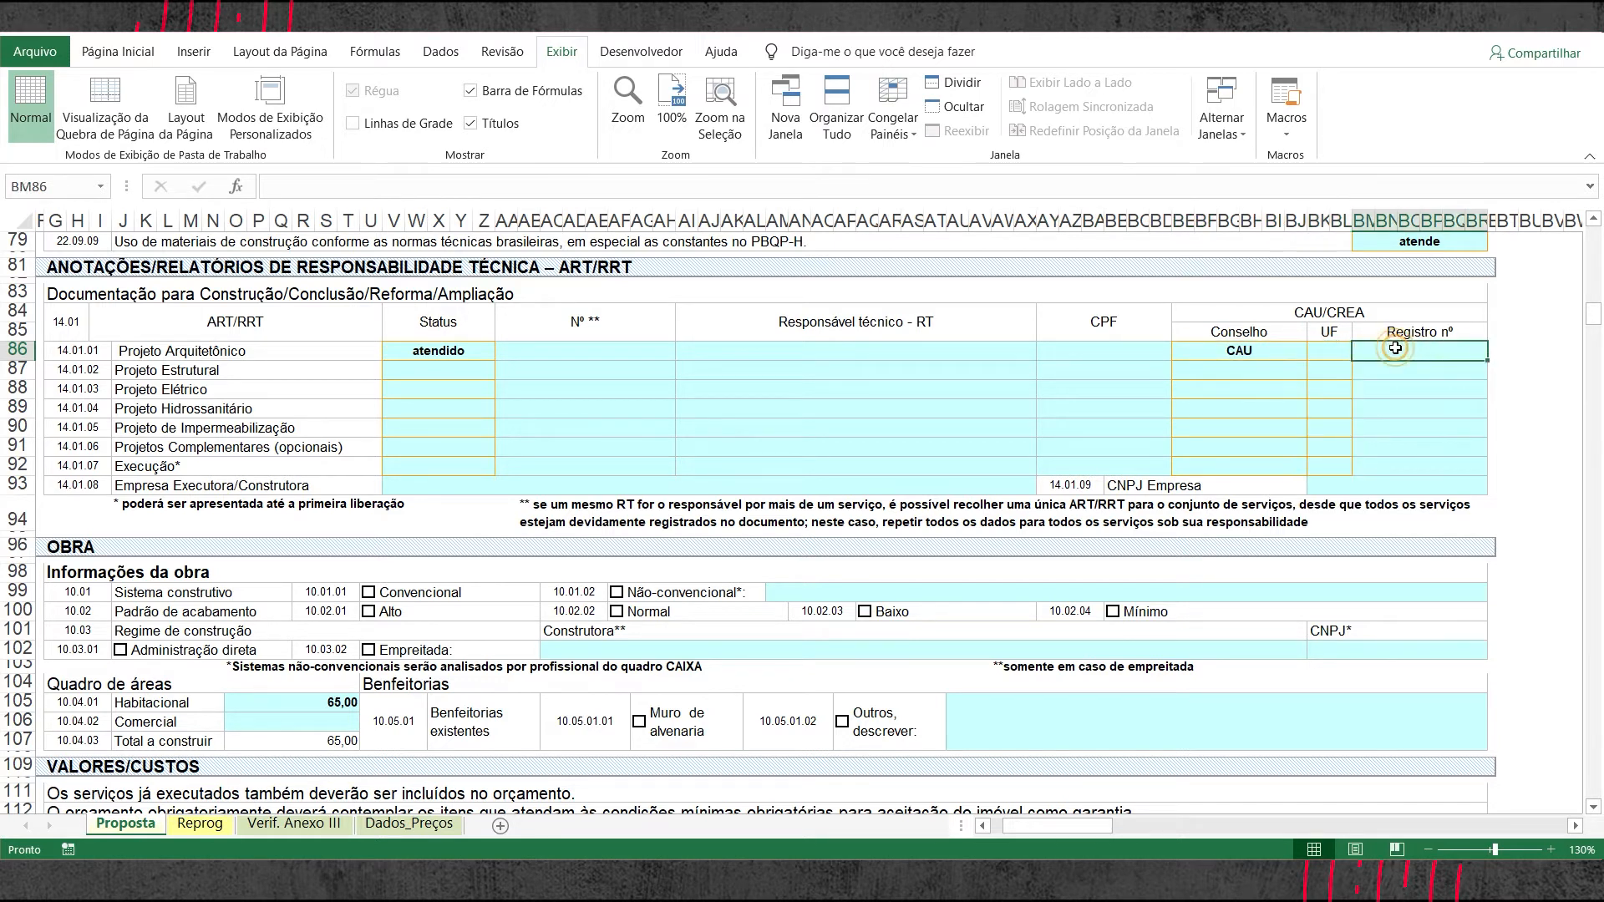
pyautogui.click(1287, 348)
pyautogui.press('Delete')
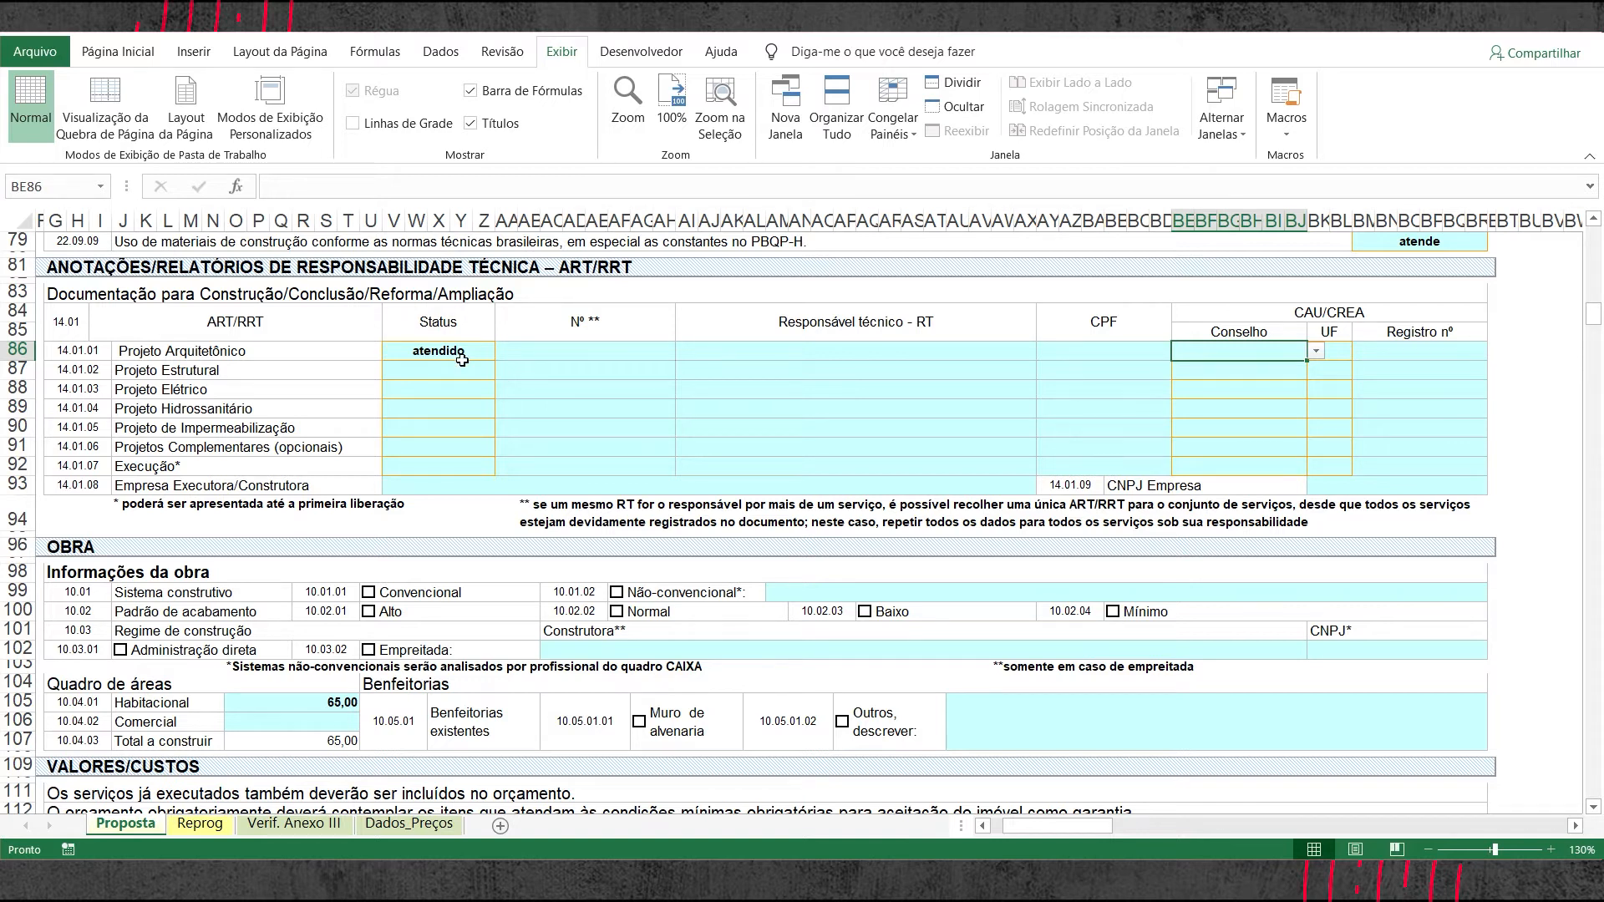
# - In the OBRA section, mark the construction system as Convencional and the finishing standard as Normal
pyautogui.scroll(-1, 822, 387)
pyautogui.scroll(-5, 822, 387)
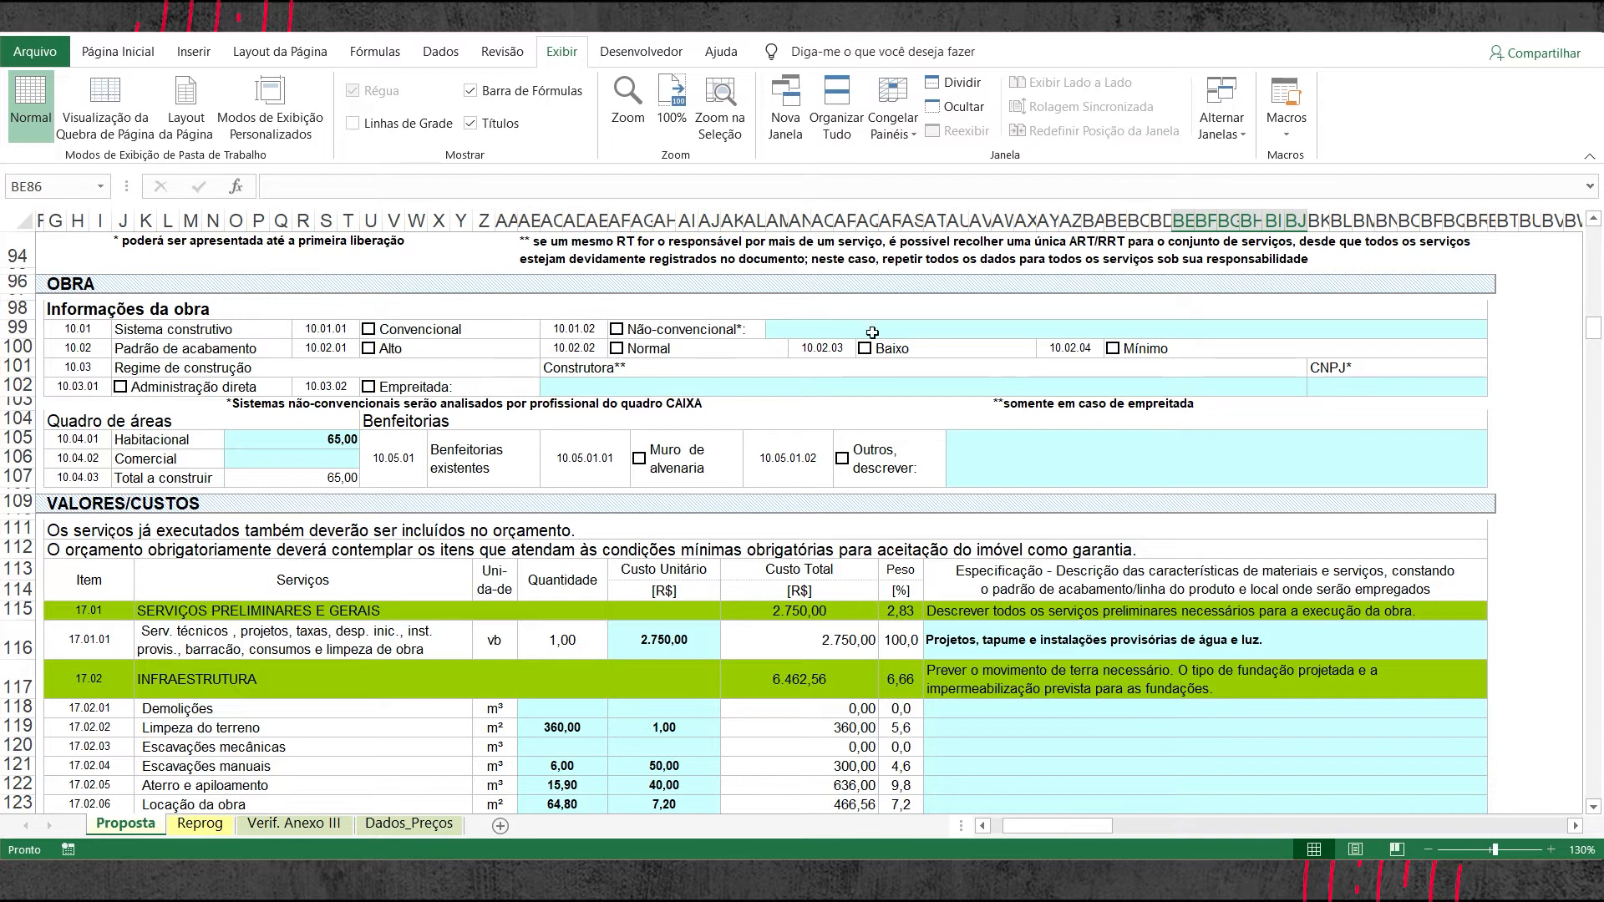
pyautogui.click(370, 331)
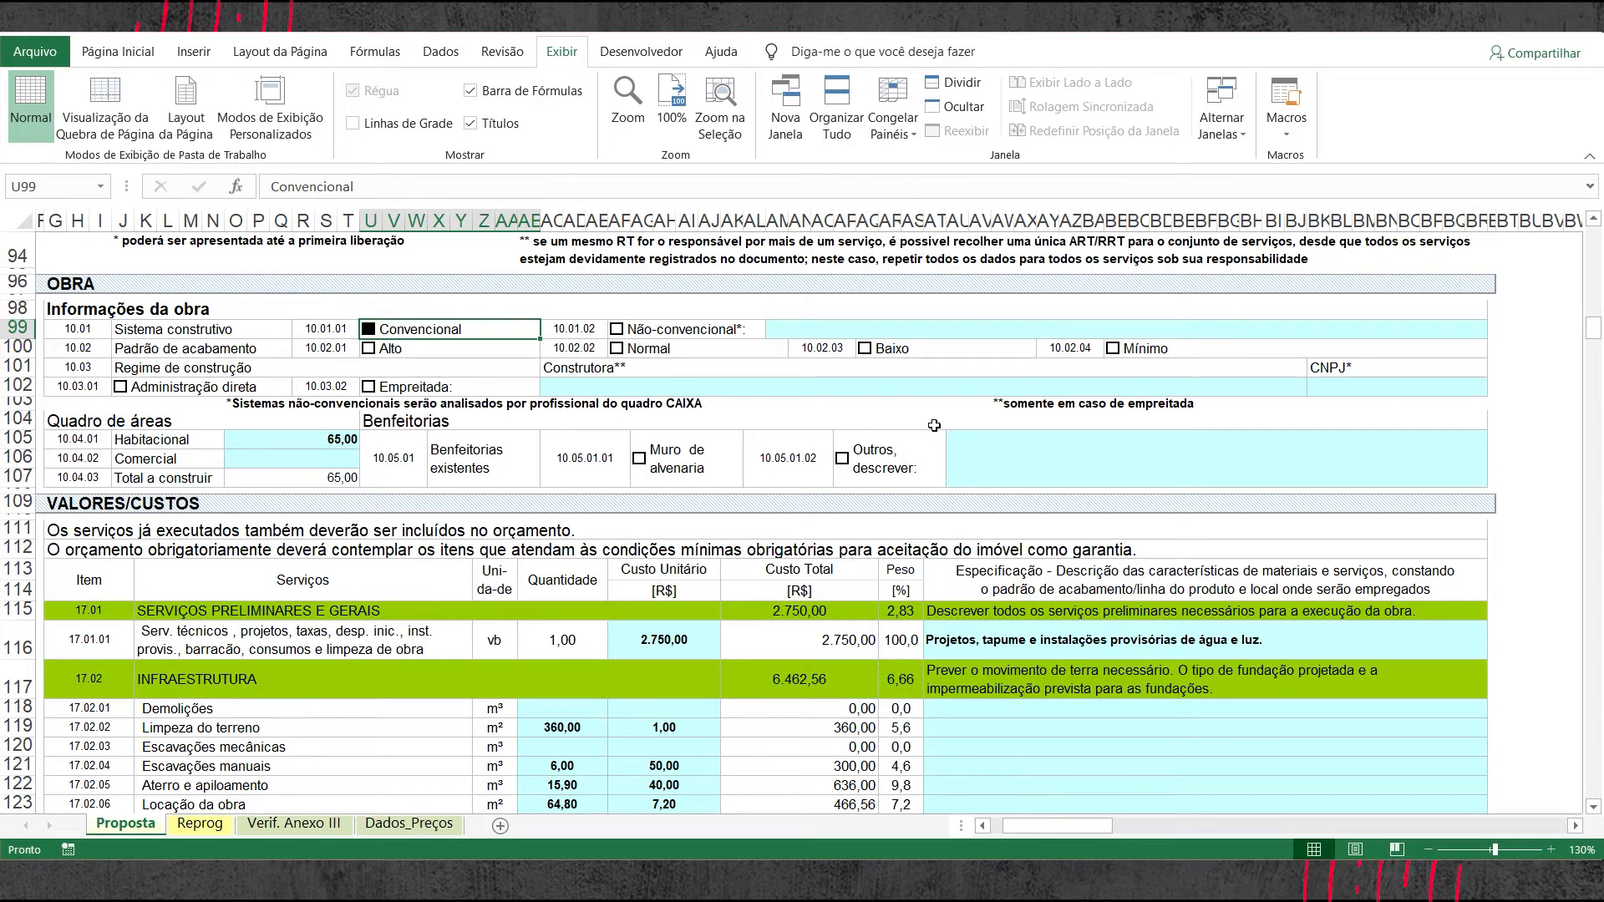
pyautogui.click(619, 353)
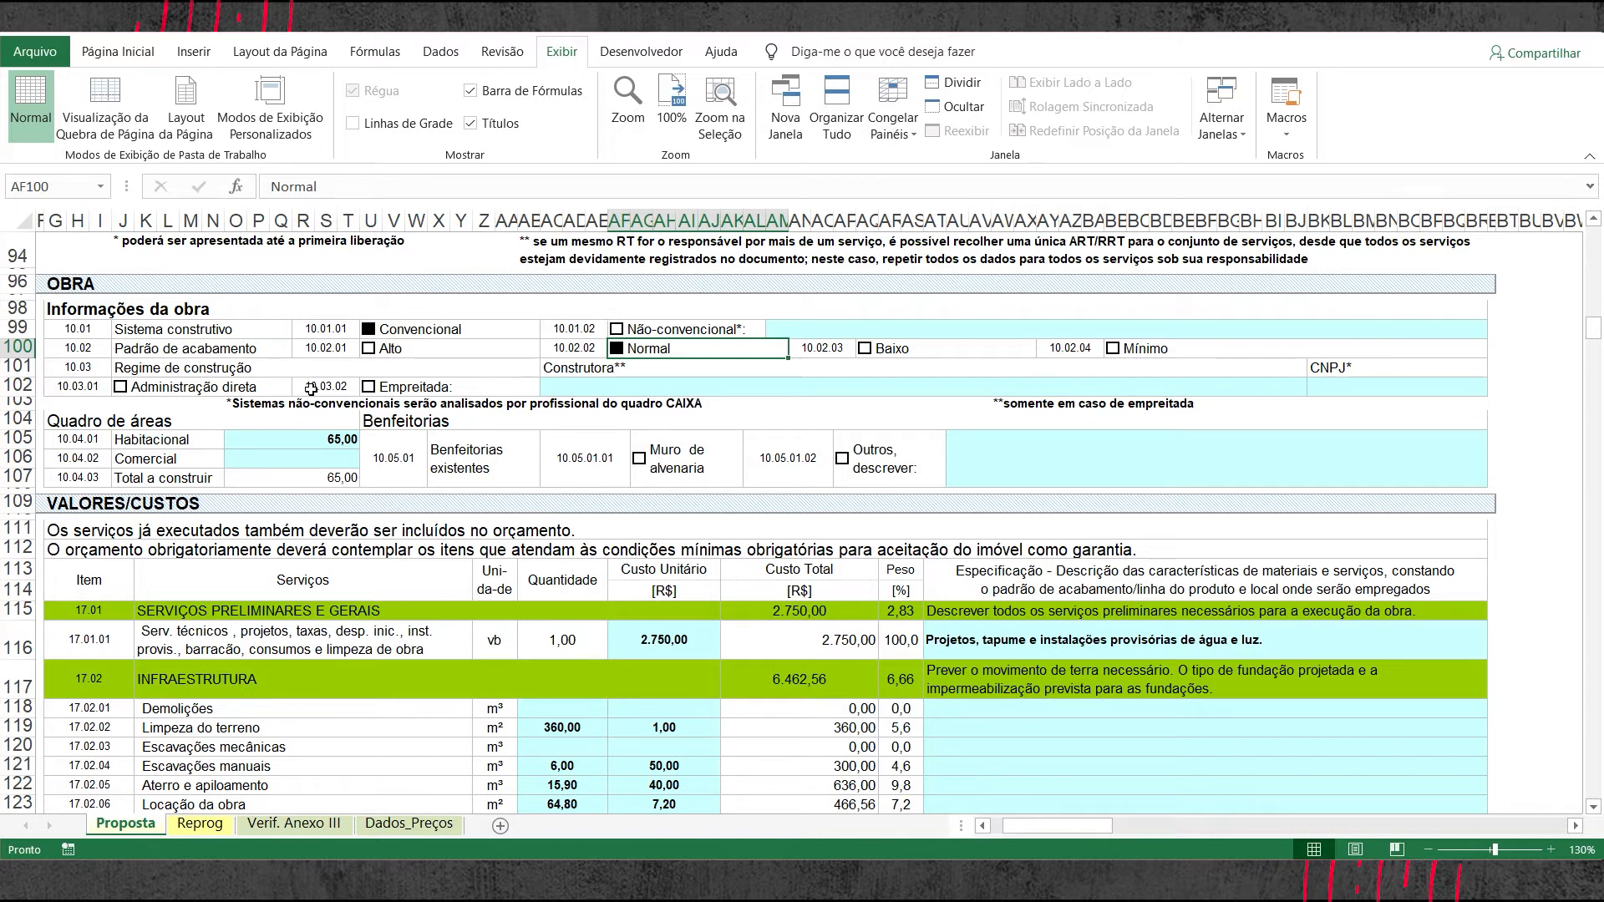
# - Try the Baixo and Alto finishing standards in item 10.02 and return the choice to Normal
pyautogui.click(862, 359)
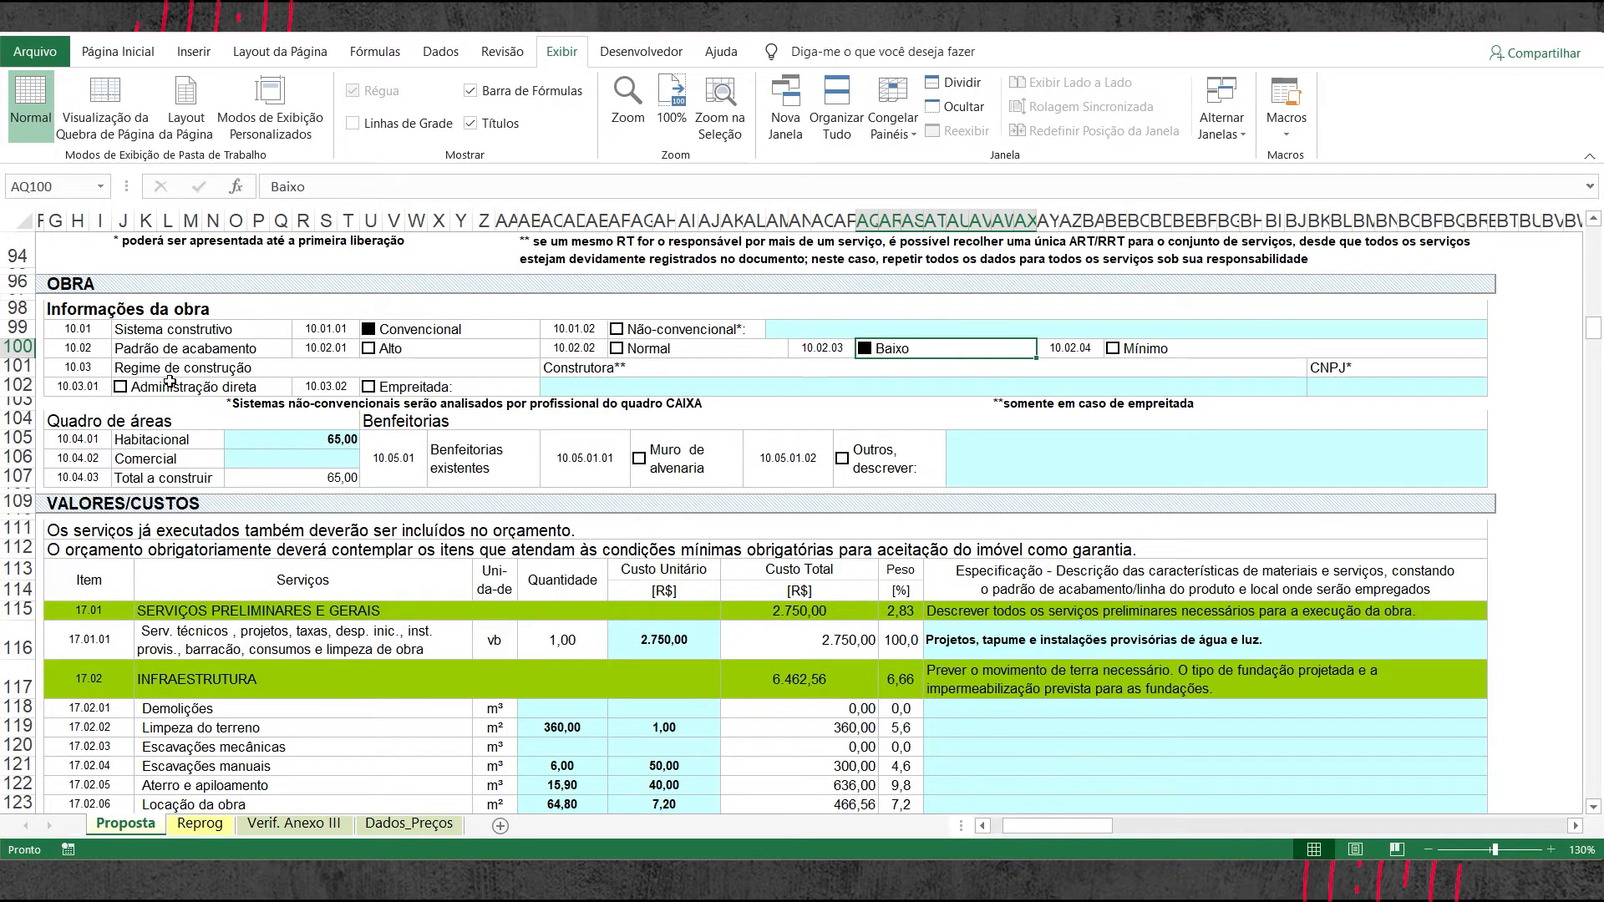
pyautogui.click(618, 351)
pyautogui.click(368, 355)
pyautogui.click(619, 349)
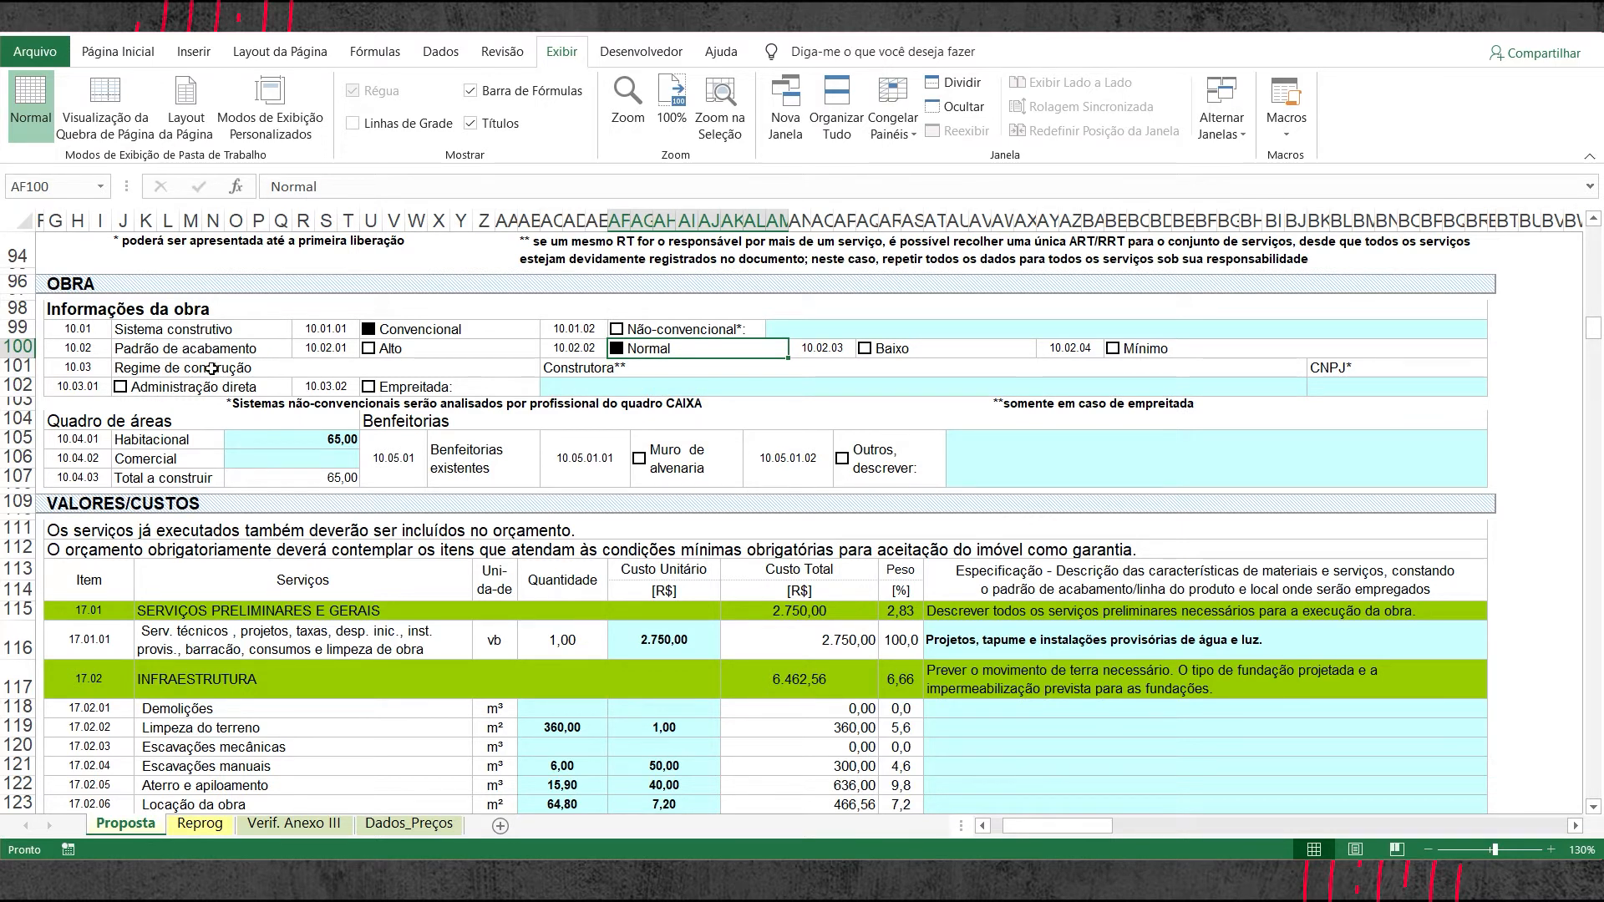
# - Set the Regime de construção to Administração direta, trying Empreitada as the alternative
pyautogui.click(121, 392)
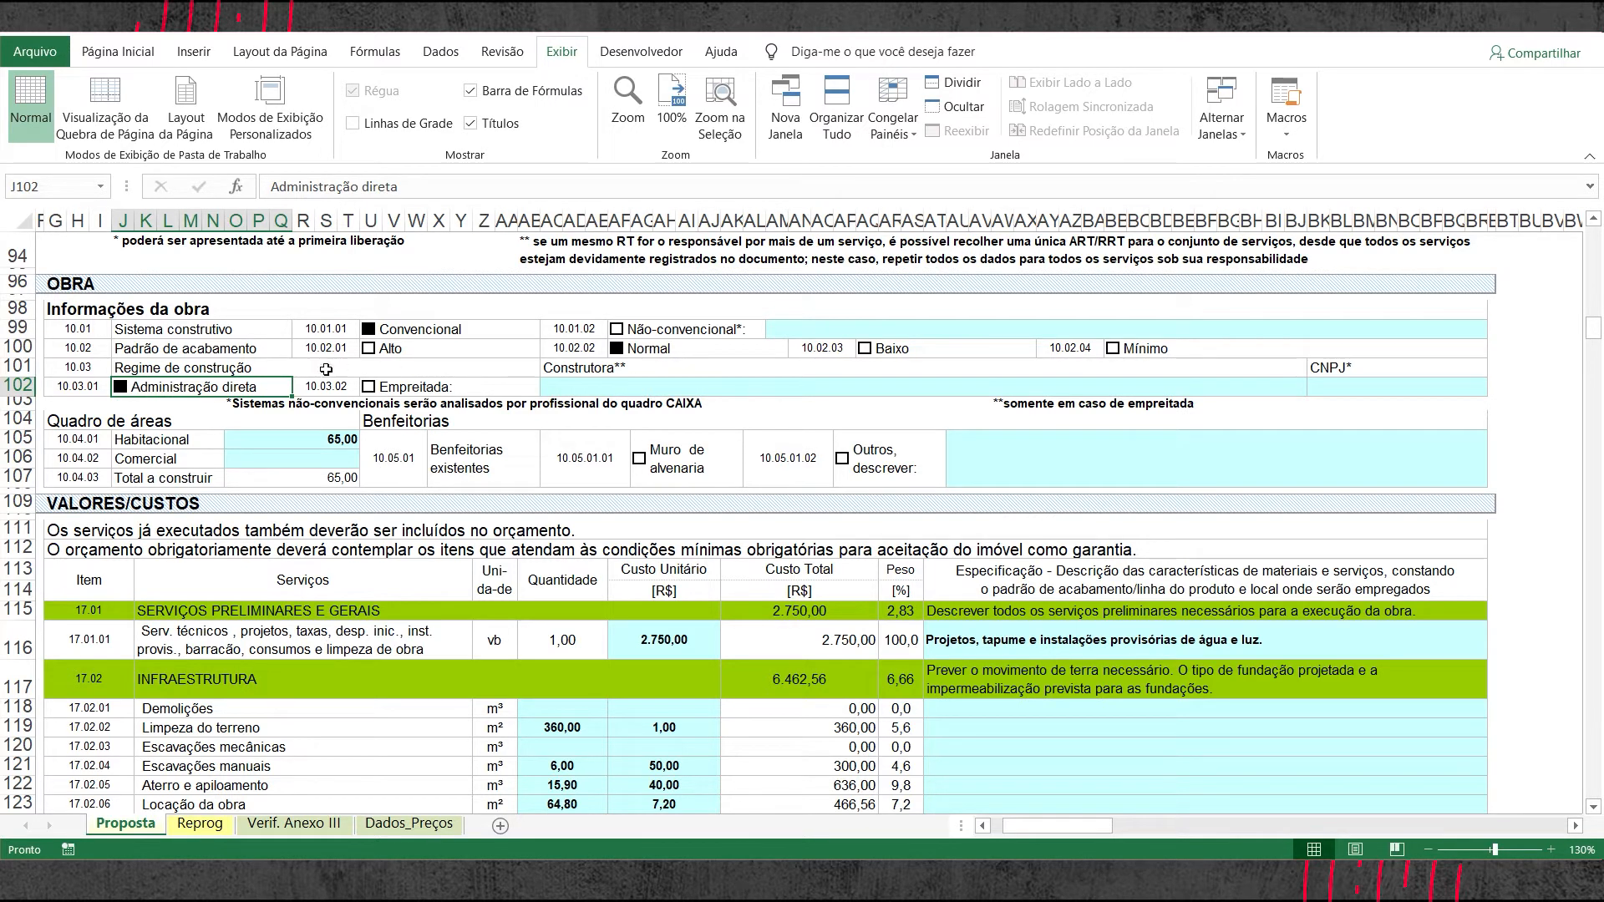
pyautogui.click(368, 389)
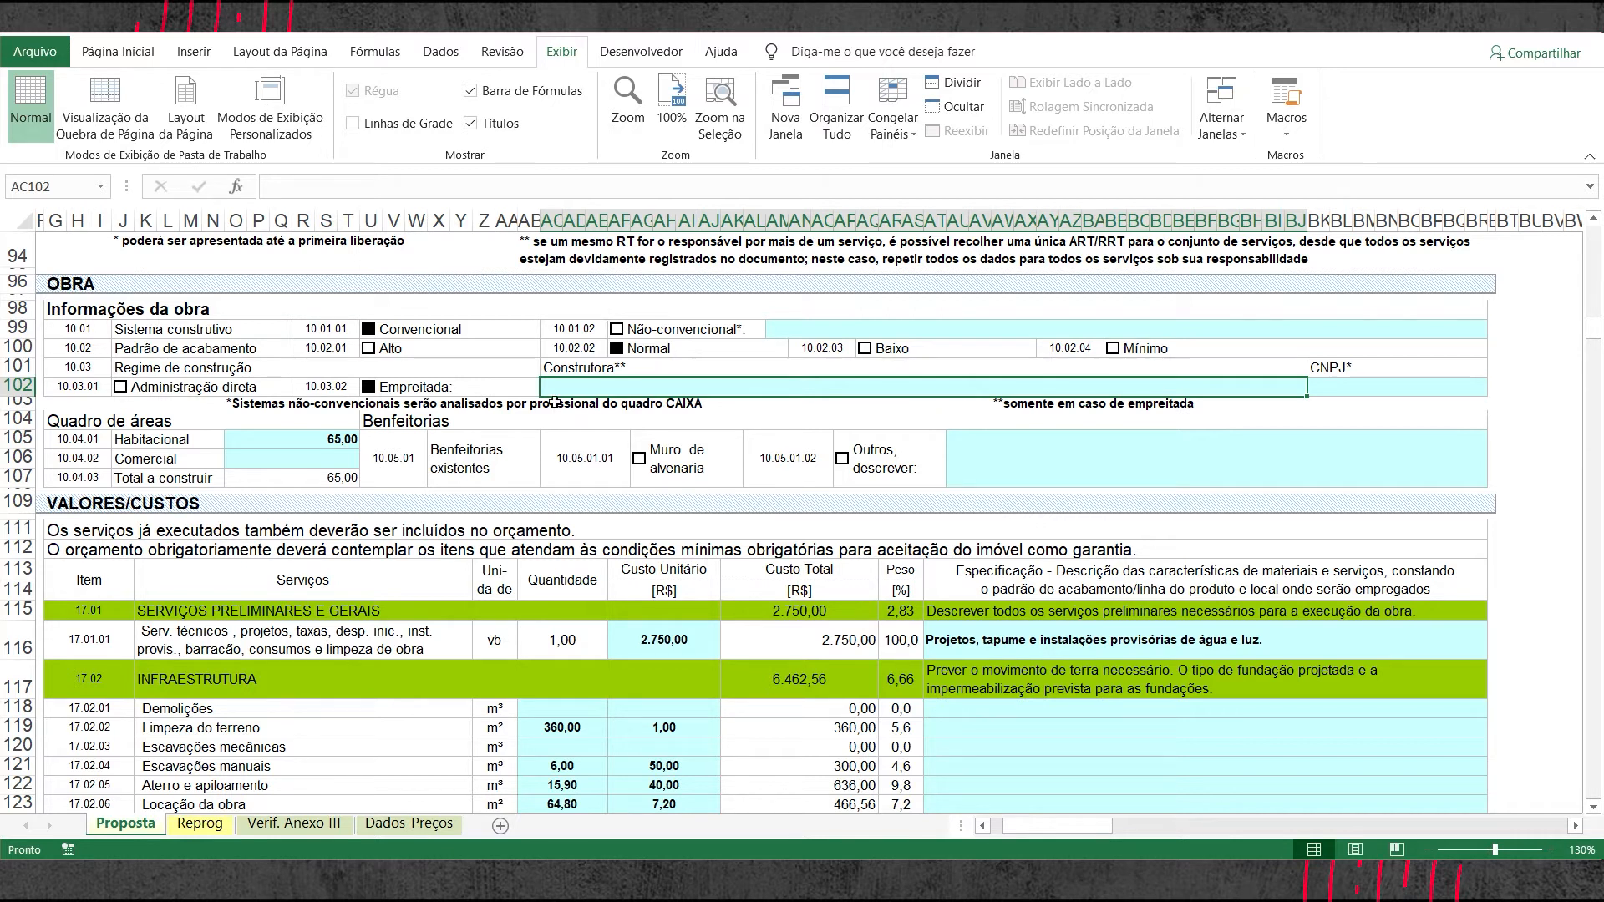
pyautogui.click(127, 389)
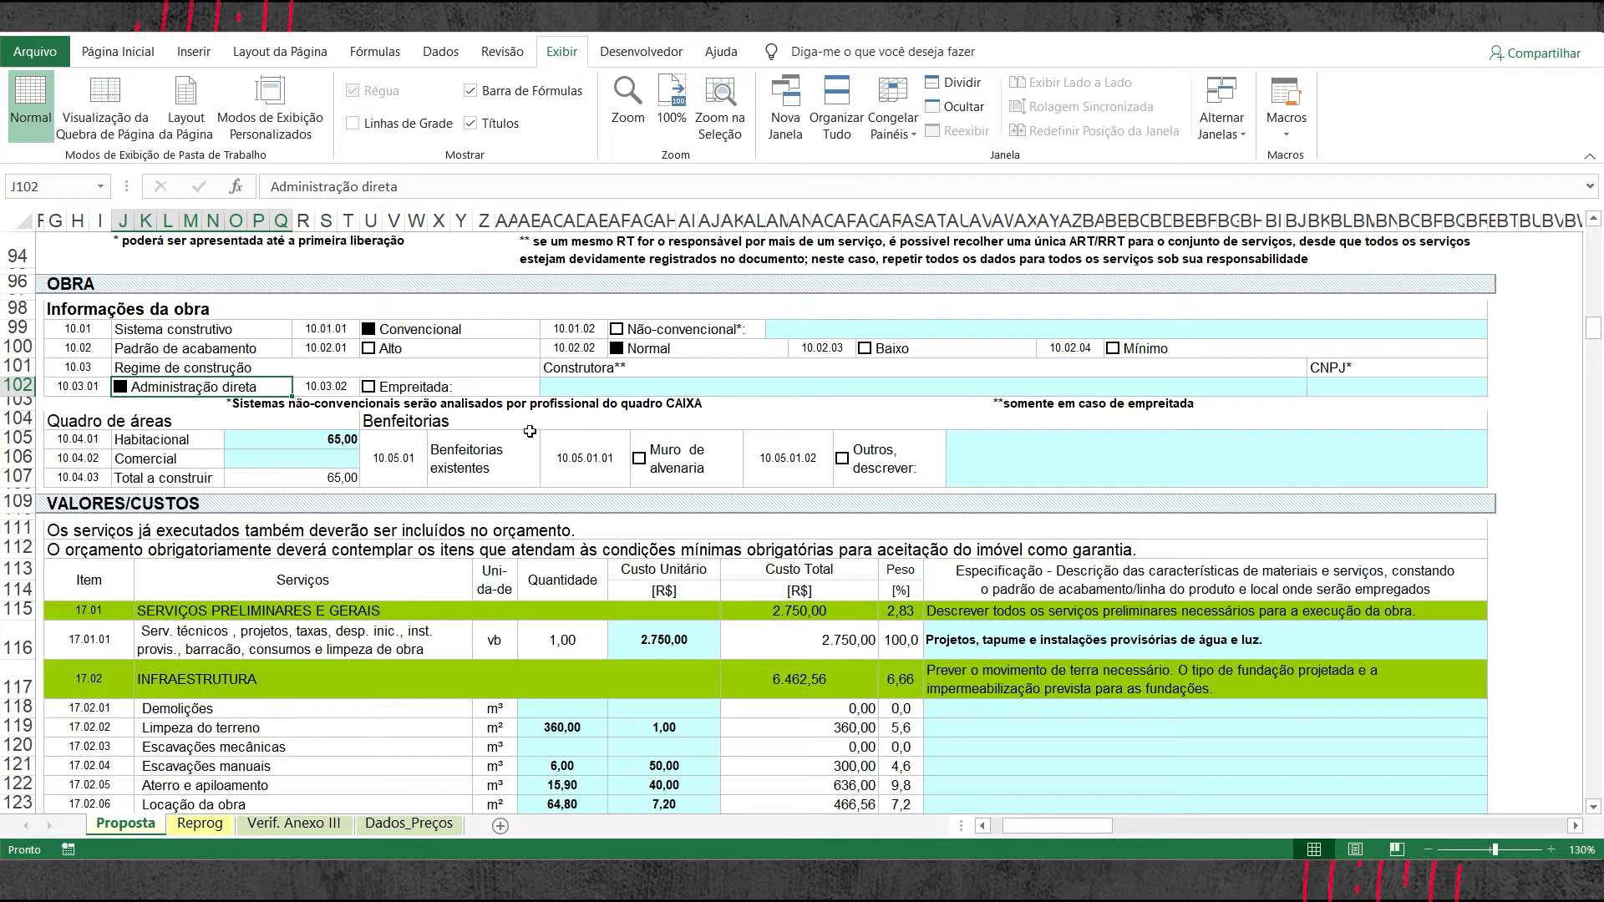
# - Check the Habitacional and Comercial area entries in the Quadro de áreas
pyautogui.scroll(-3, 529, 432)
pyautogui.scroll(1, 271, 306)
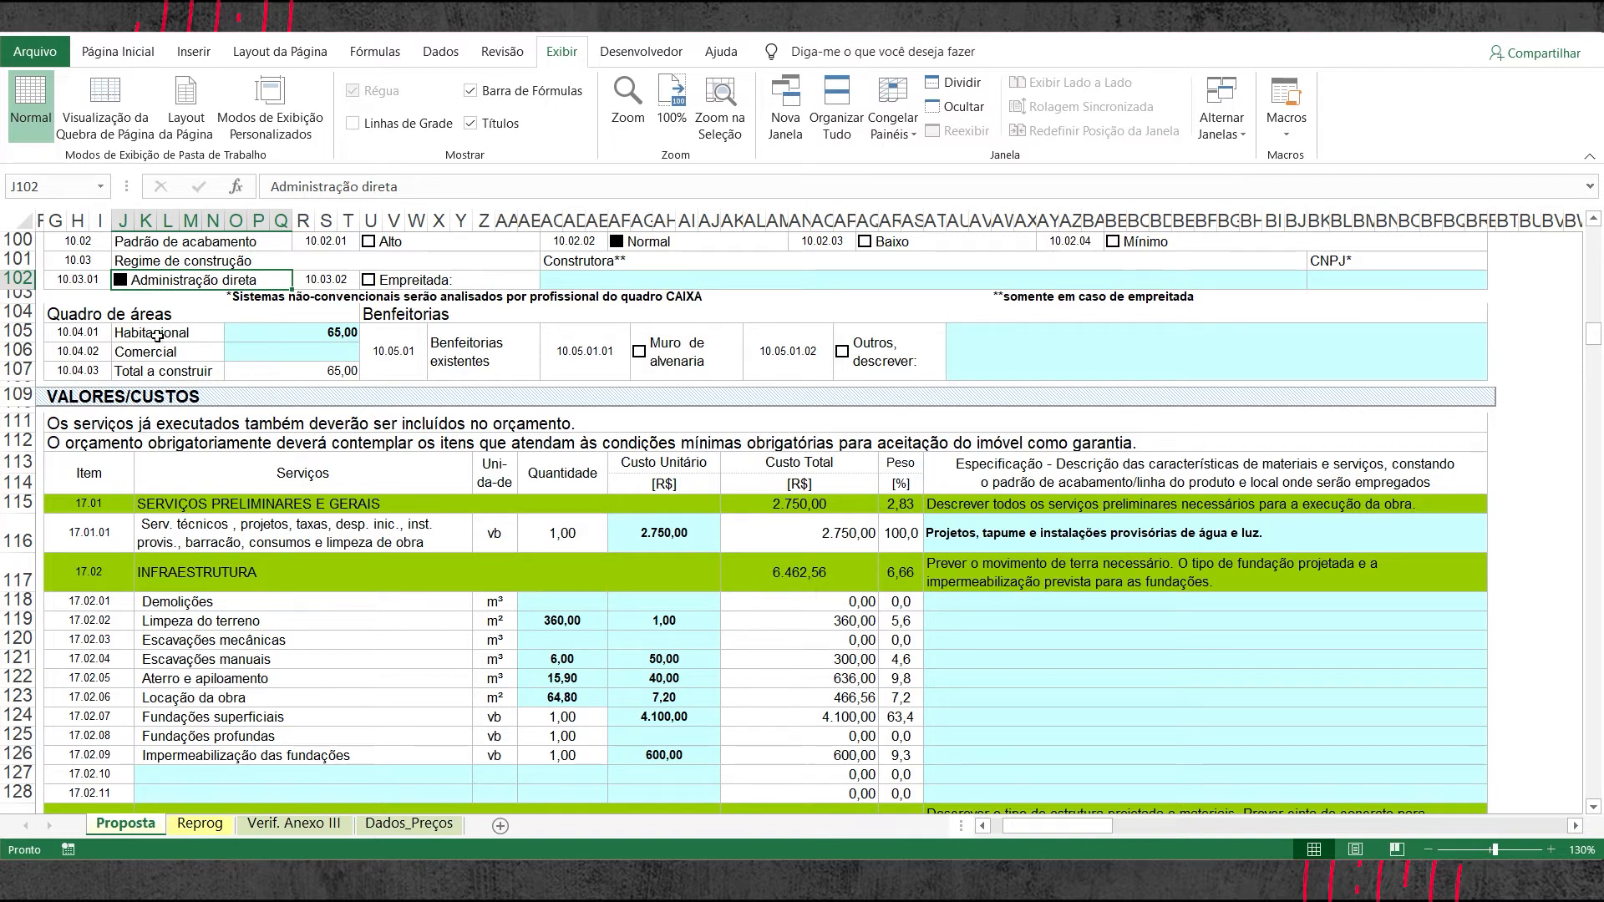
pyautogui.click(331, 352)
pyautogui.click(348, 332)
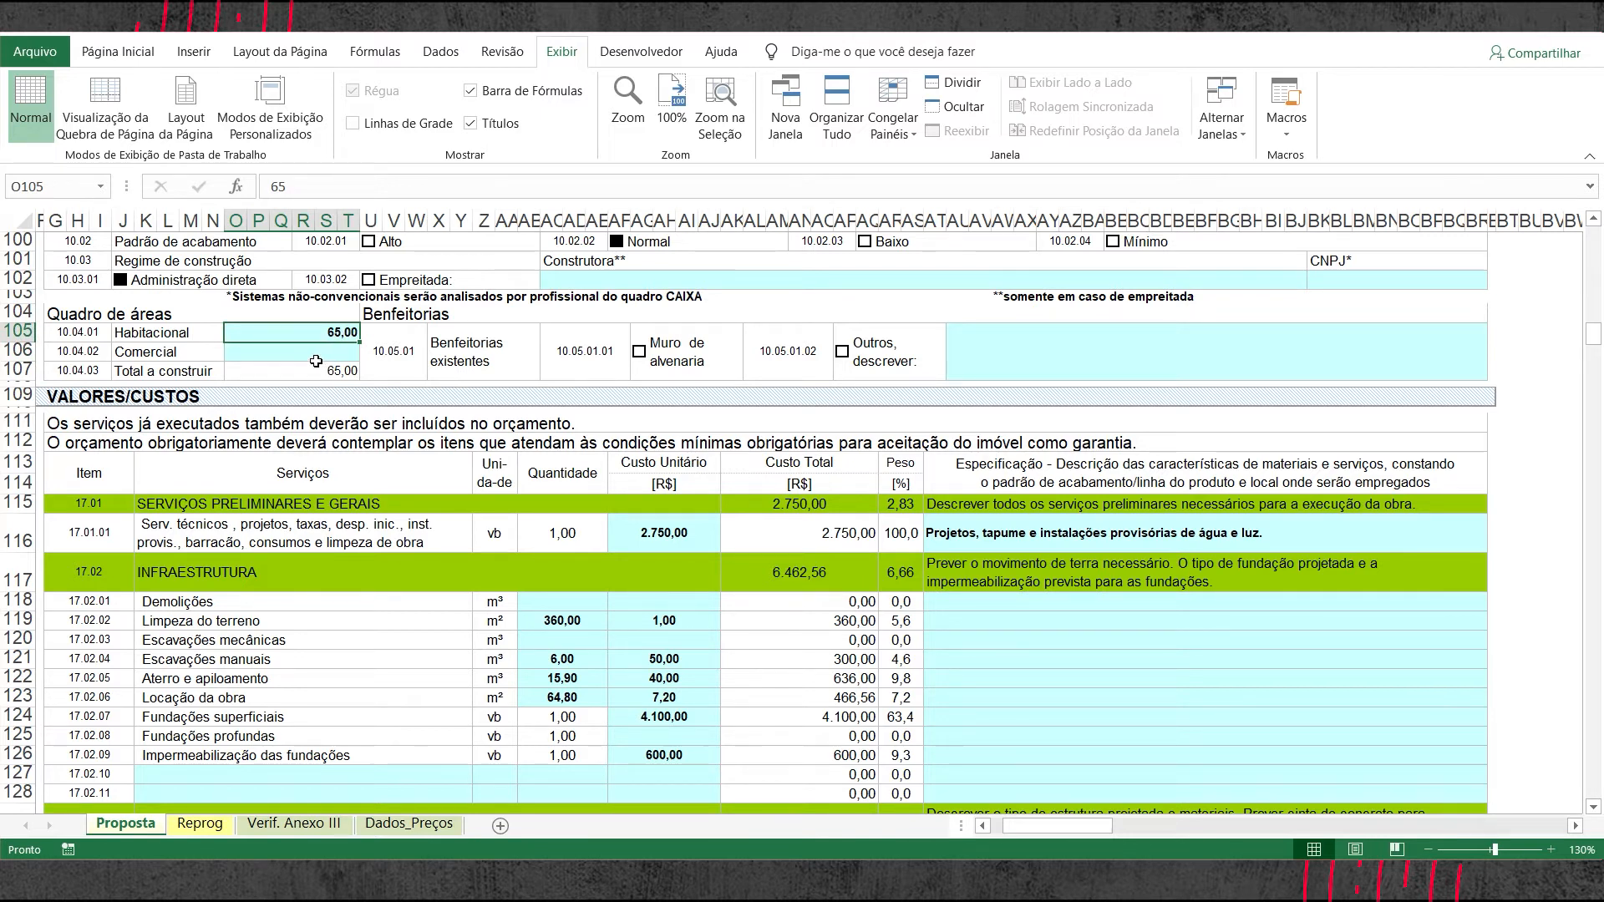
pyautogui.click(321, 351)
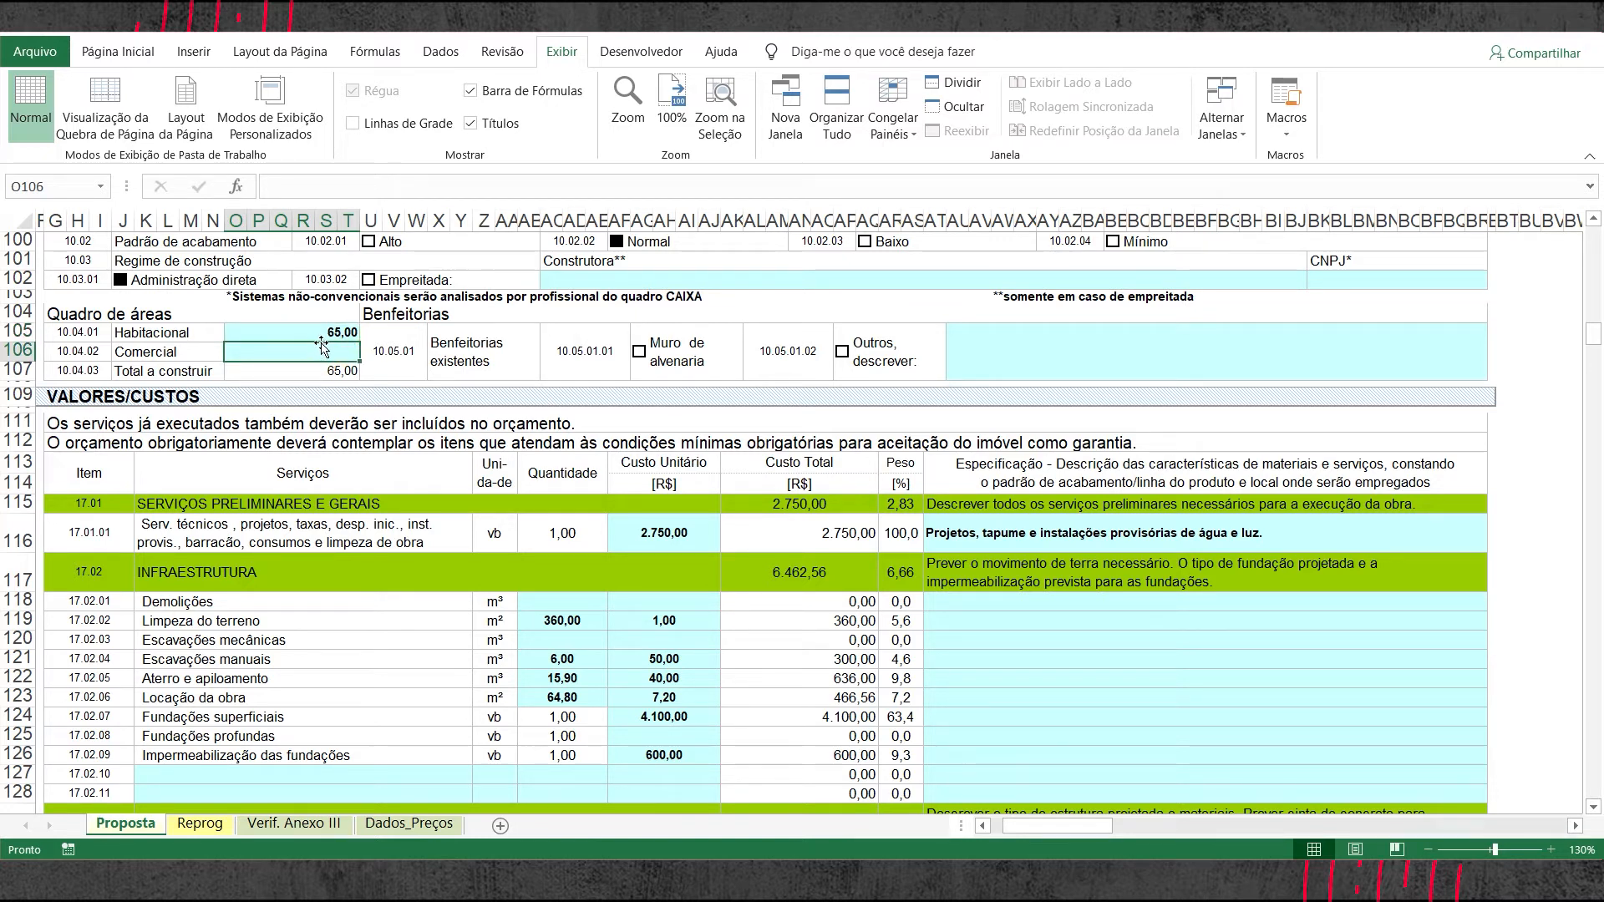
pyautogui.click(322, 334)
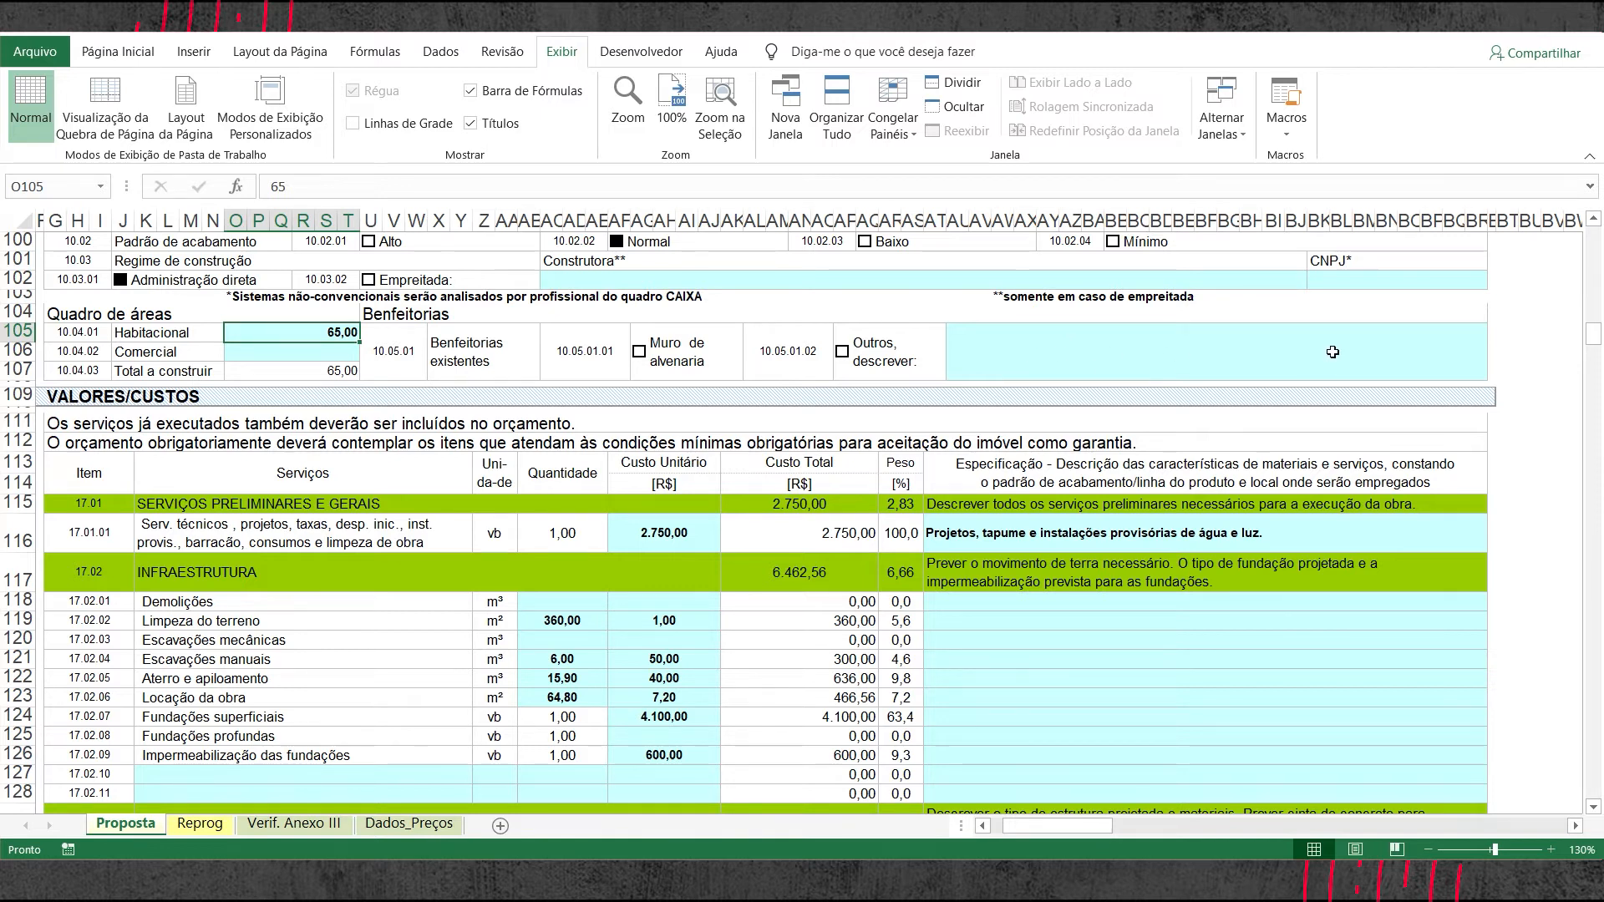
# - Look over the Benfeitorias options and the VALORES/CUSTOS budget table, covering preliminary services, infrastructure and superstructure
pyautogui.scroll(-1, 835, 392)
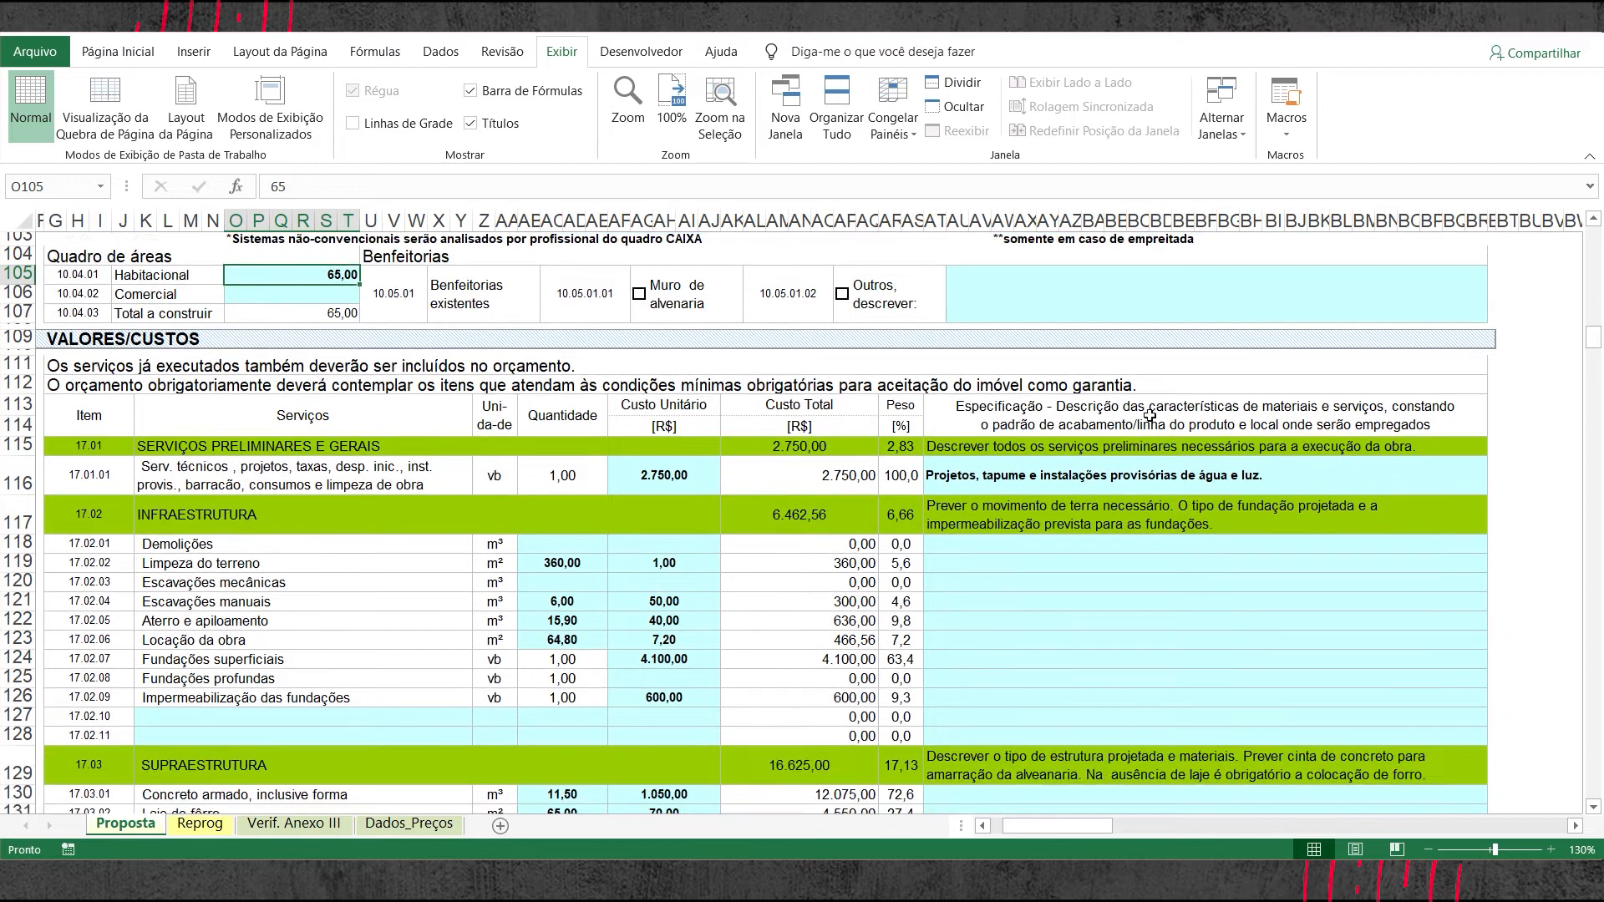
pyautogui.scroll(2, 481, 411)
pyautogui.scroll(1, 481, 410)
pyautogui.scroll(-3, 585, 368)
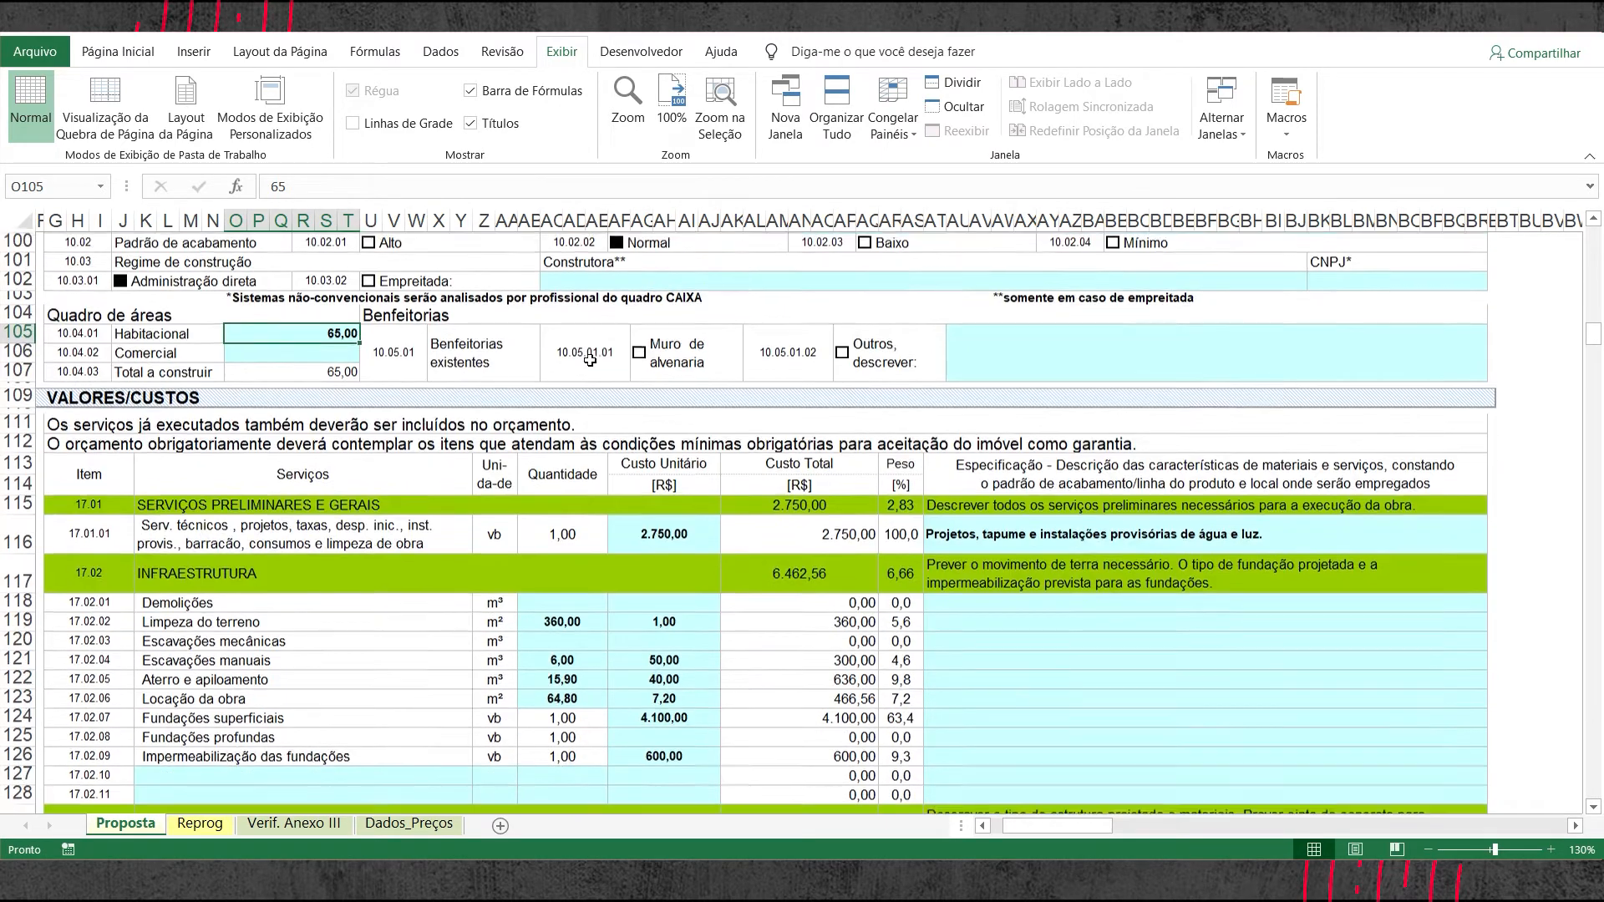
pyautogui.scroll(-1, 534, 407)
pyautogui.scroll(1, 186, 309)
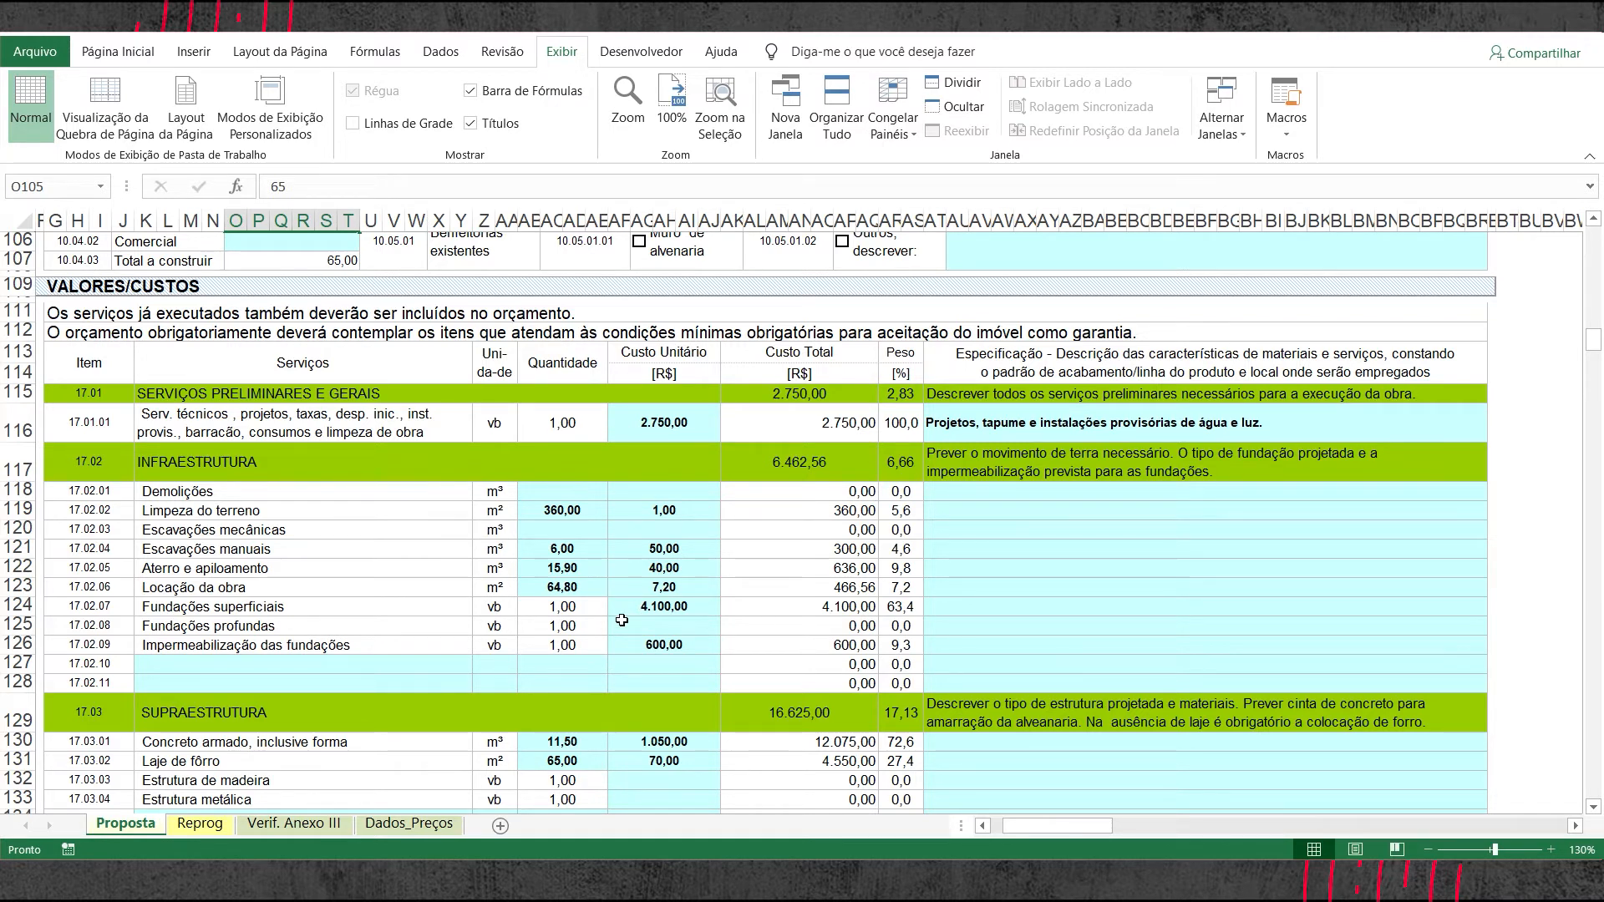
pyautogui.scroll(-2, 622, 620)
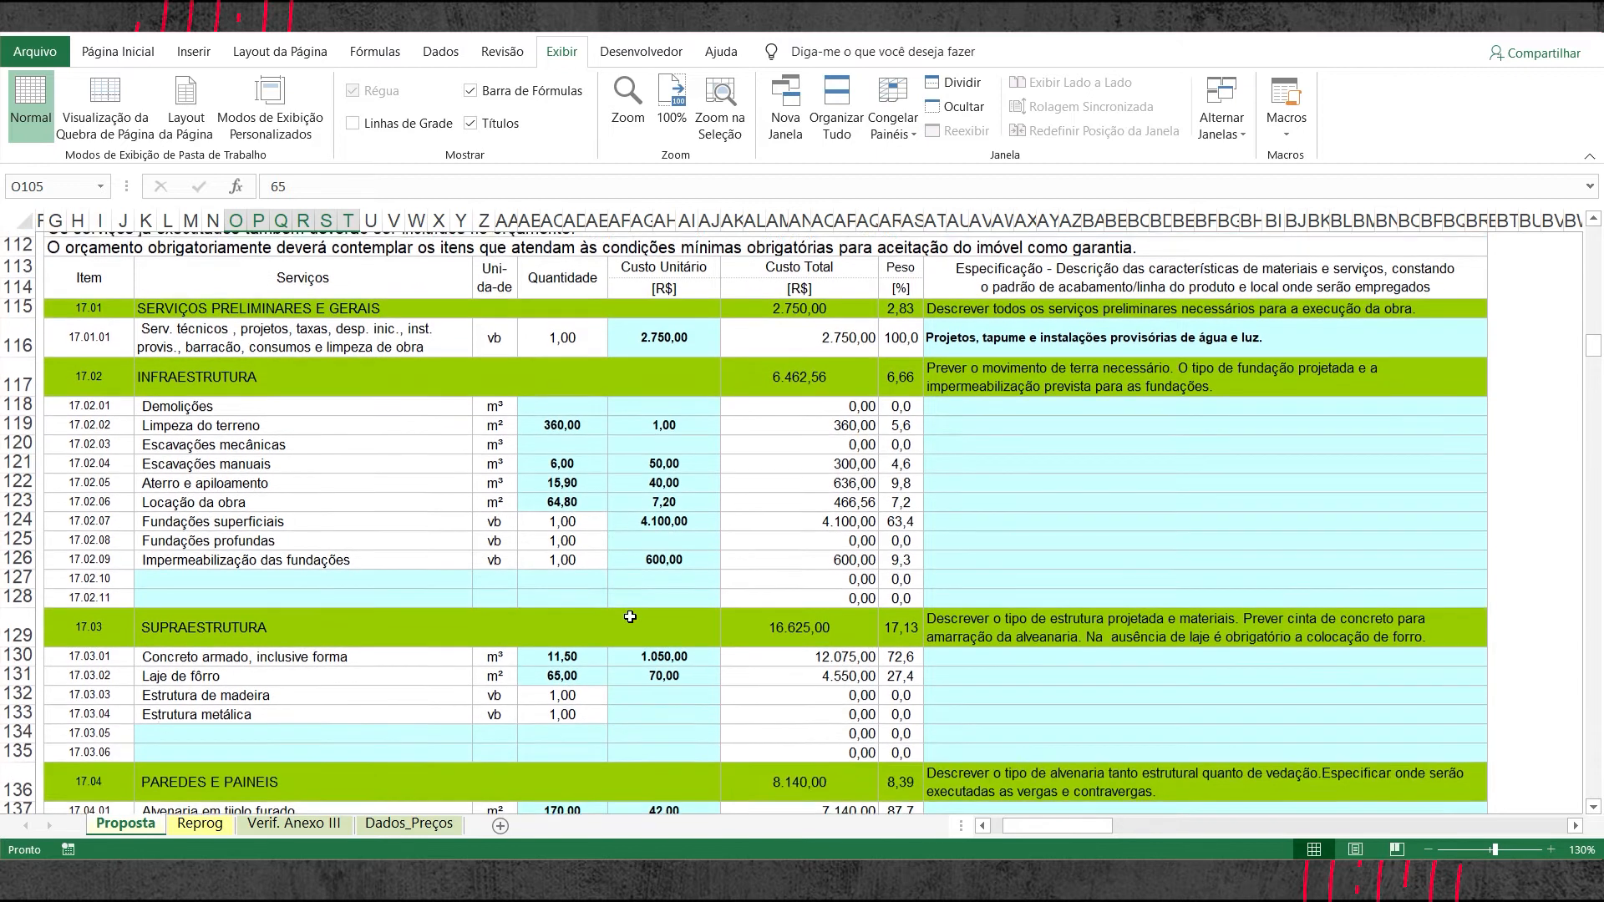
pyautogui.scroll(1, 631, 540)
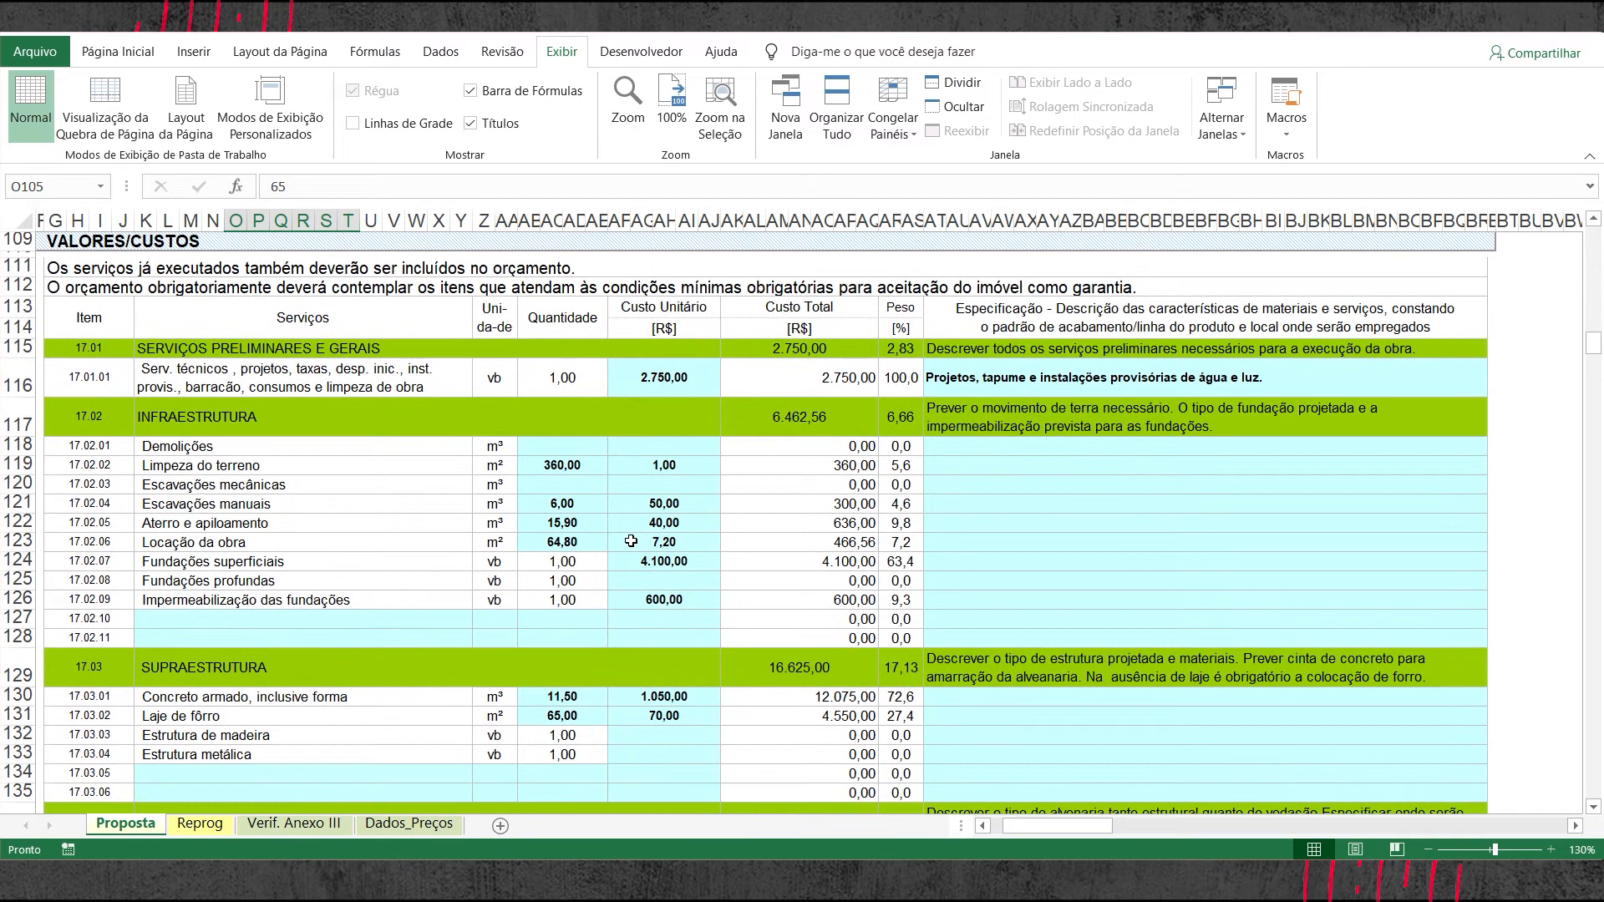
pyautogui.scroll(1, 509, 506)
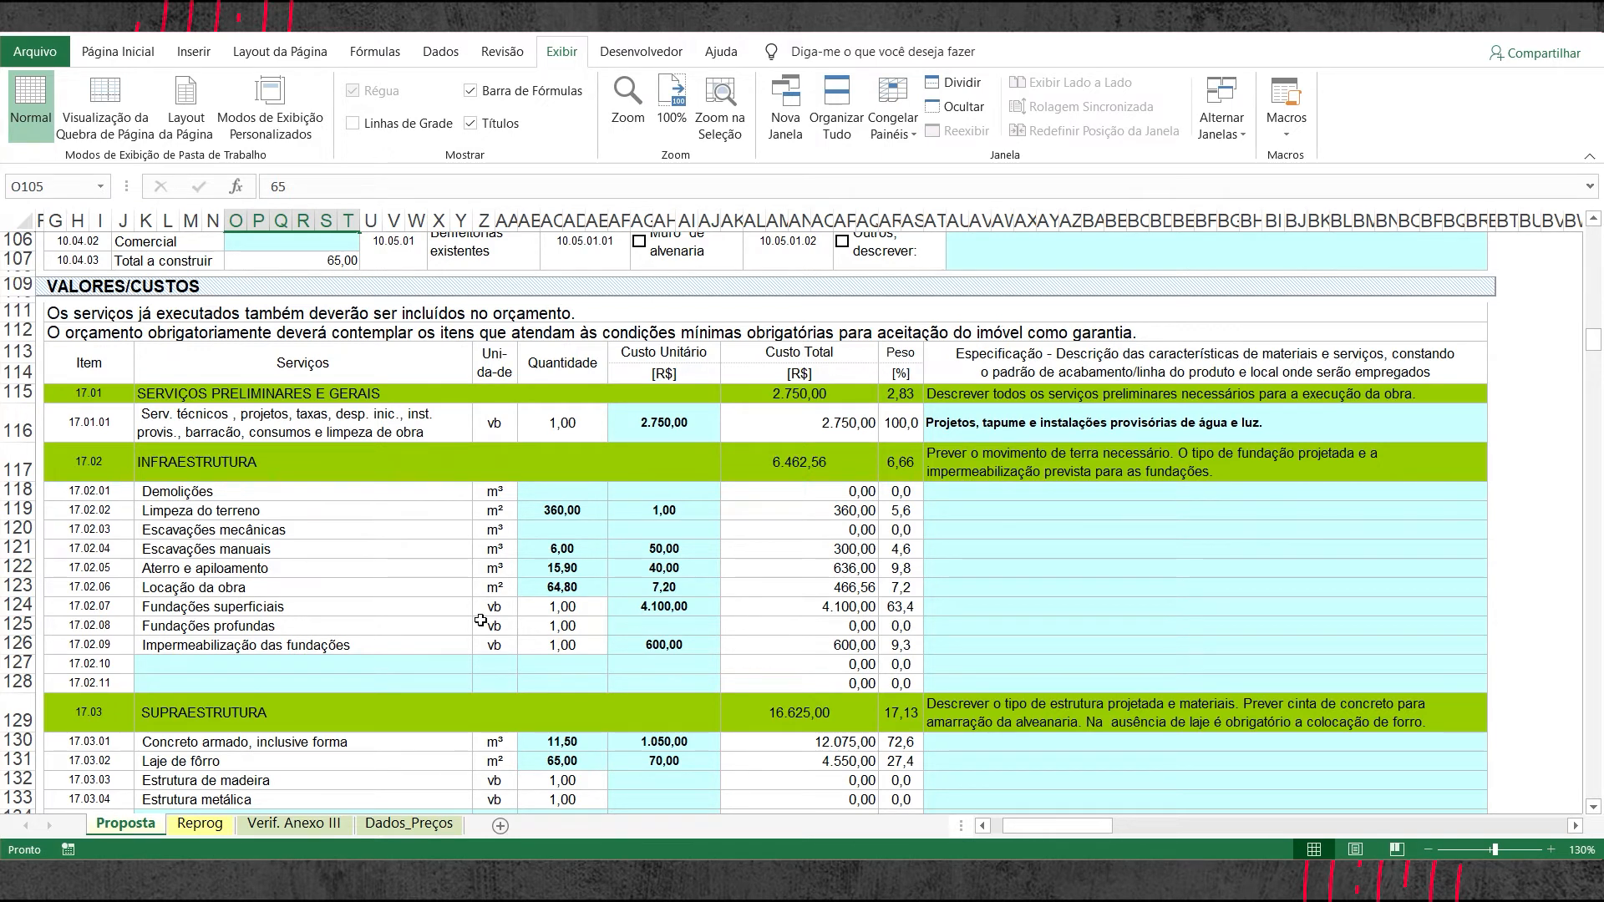
# - Set the Quantidade of Locação da obra (17.02.06) to 65 m²
pyautogui.moveTo(561, 492); pyautogui.dragTo(562, 589)
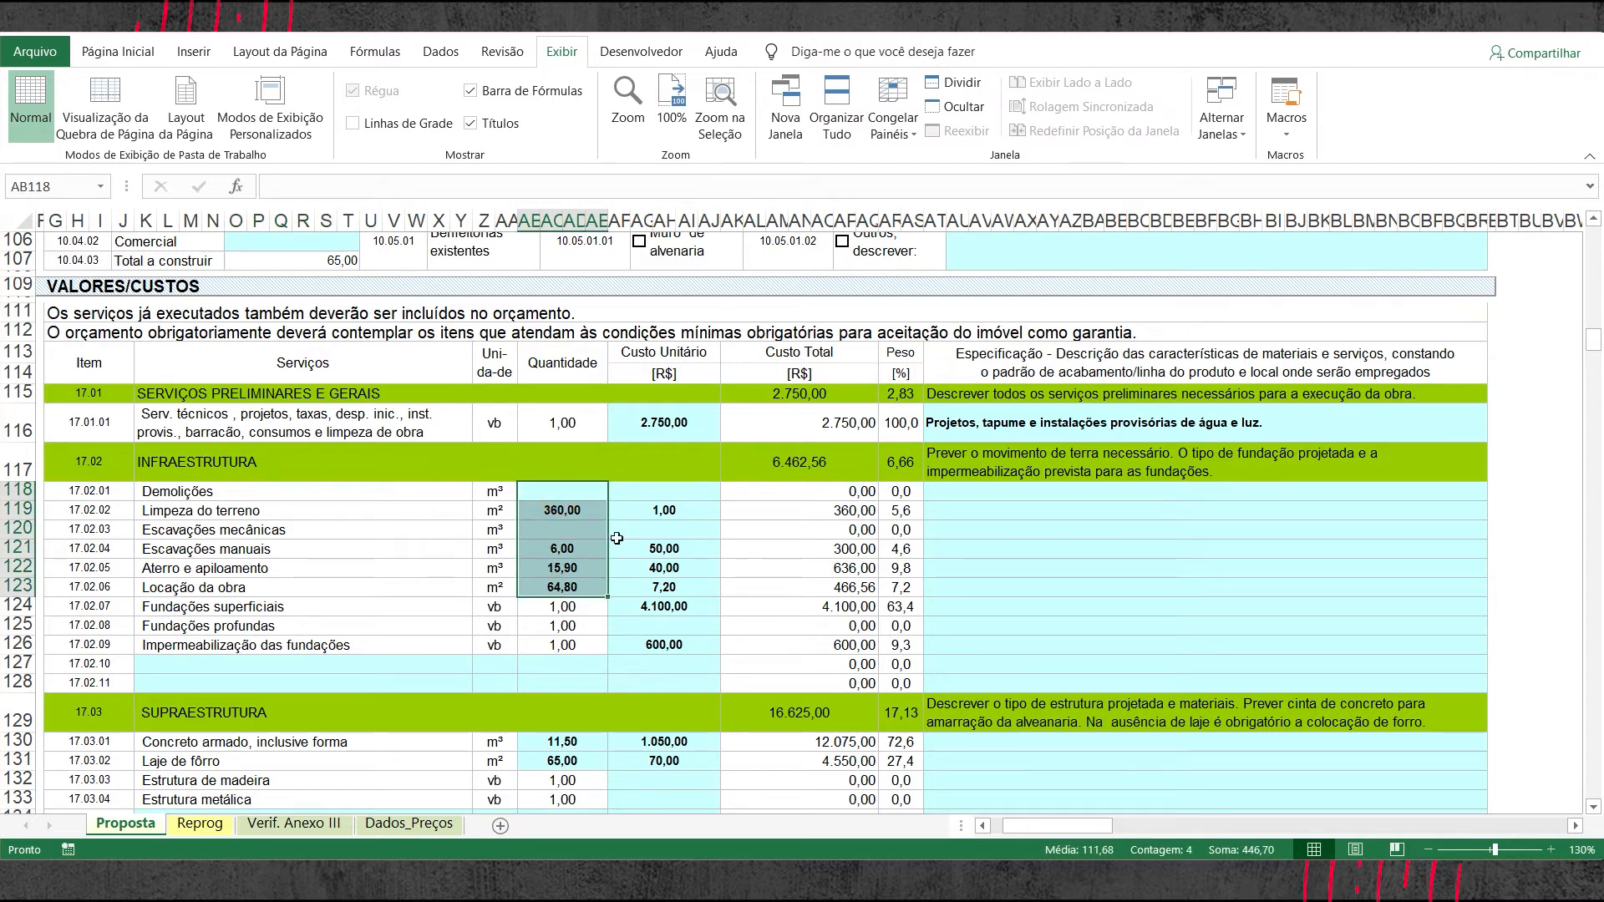
pyautogui.click(563, 588)
pyautogui.write('65')
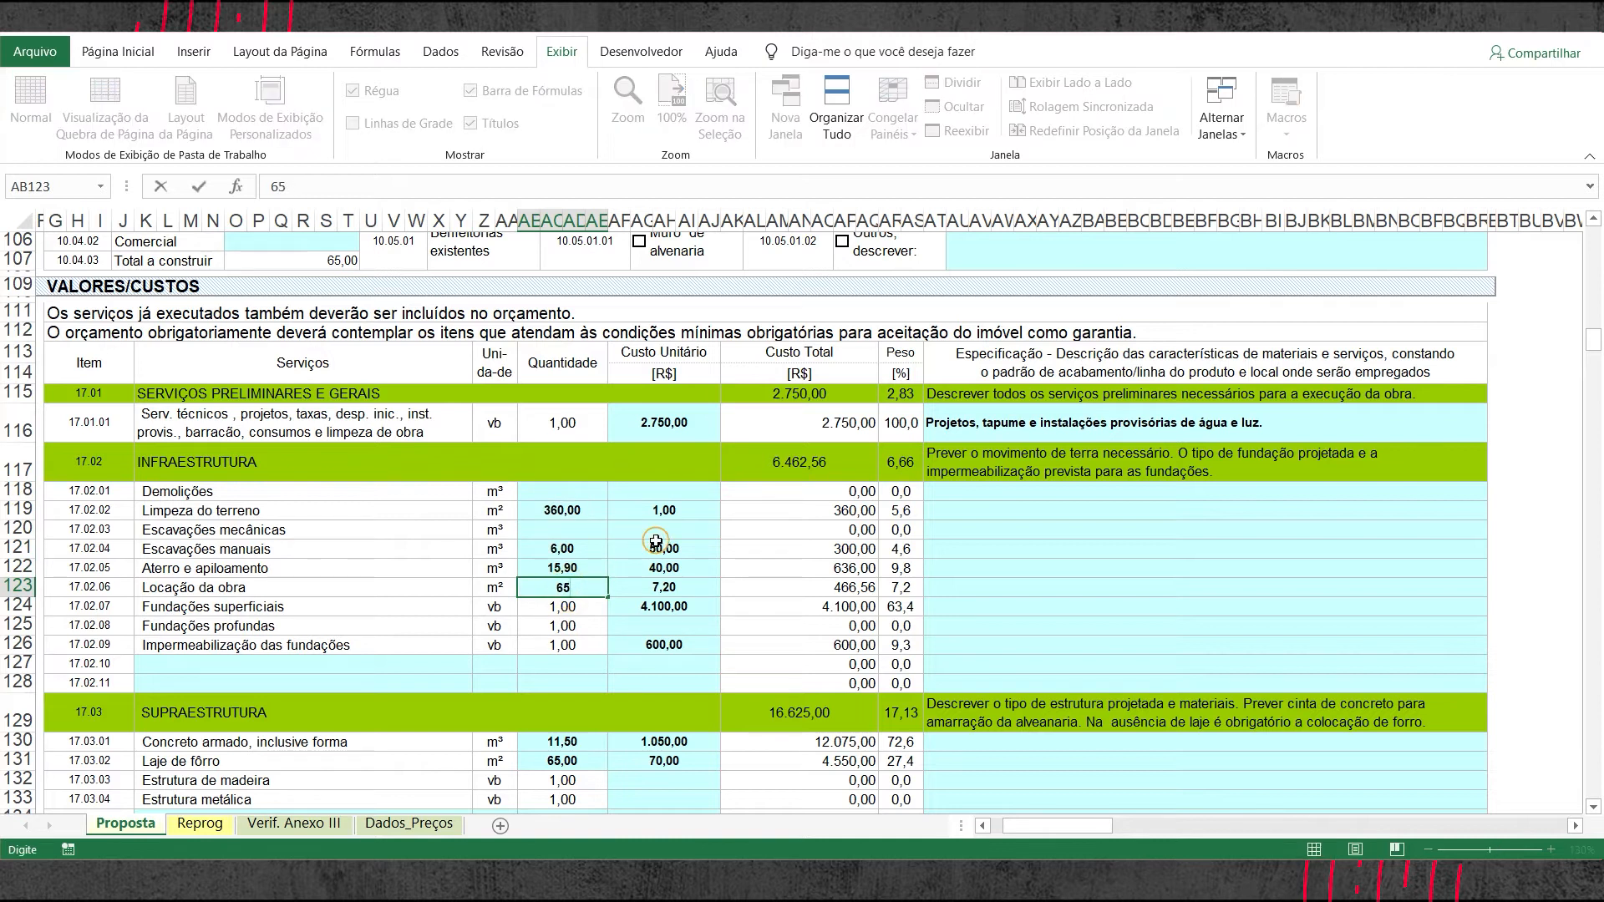
pyautogui.click(658, 546)
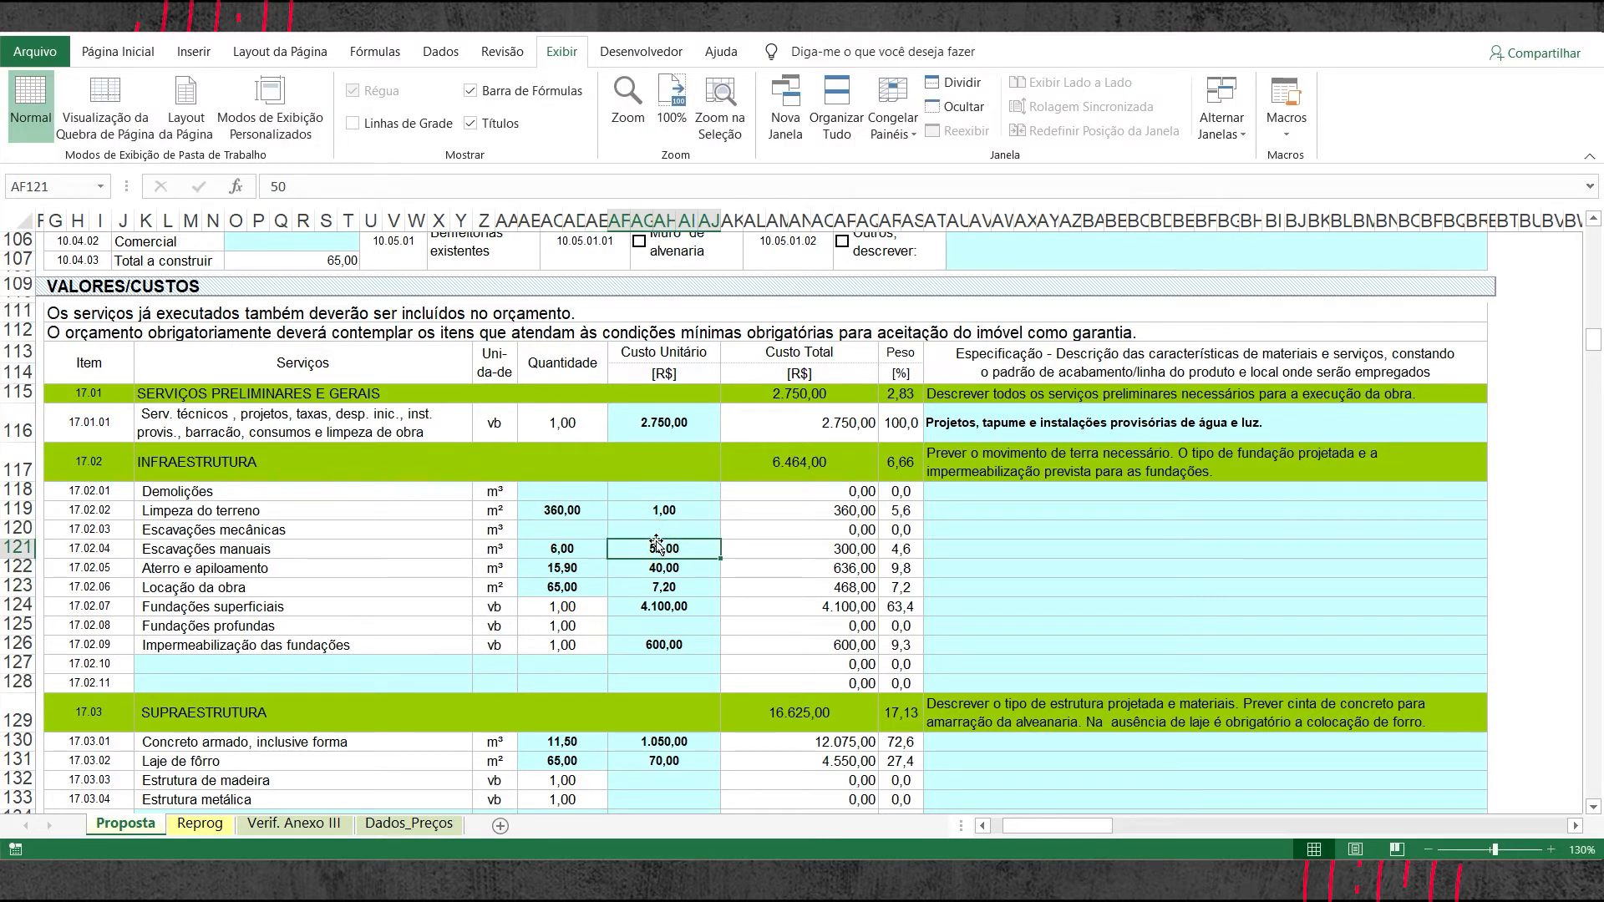
# - Examine the INFRAESTRUTURA quantities and the blank Especificação cells beside Demolições, Limpeza do terreno, escavações, Aterro e apiloamento and foundations
pyautogui.moveTo(591, 485); pyautogui.dragTo(575, 560)
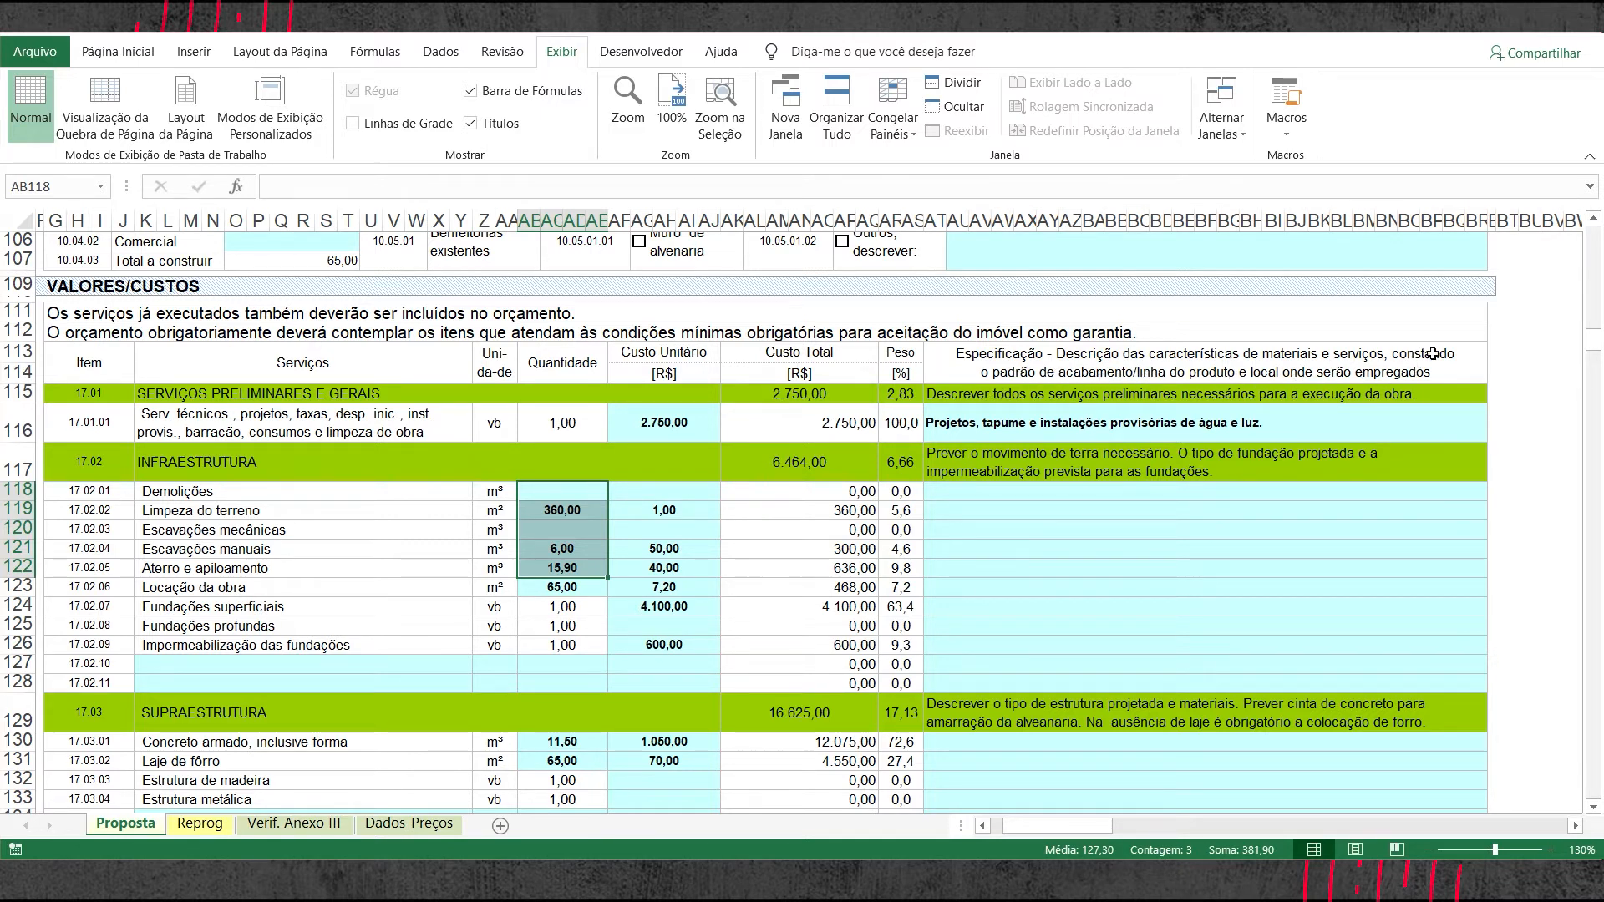
pyautogui.moveTo(1017, 494); pyautogui.dragTo(985, 611)
pyautogui.click(991, 497)
pyautogui.click(988, 527)
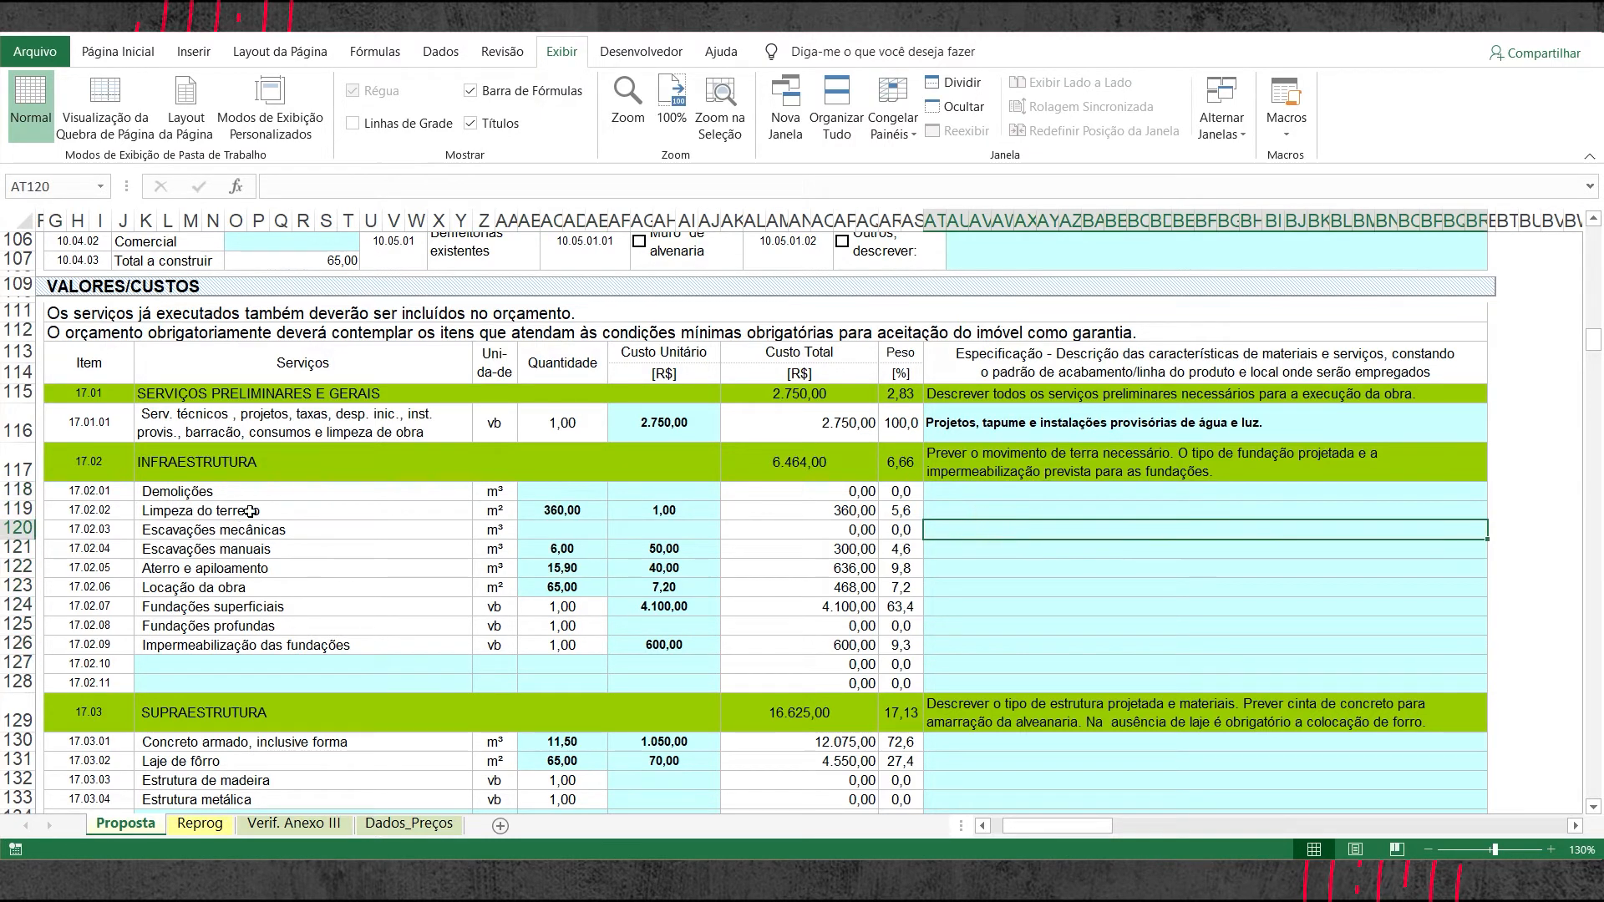
pyautogui.click(1047, 510)
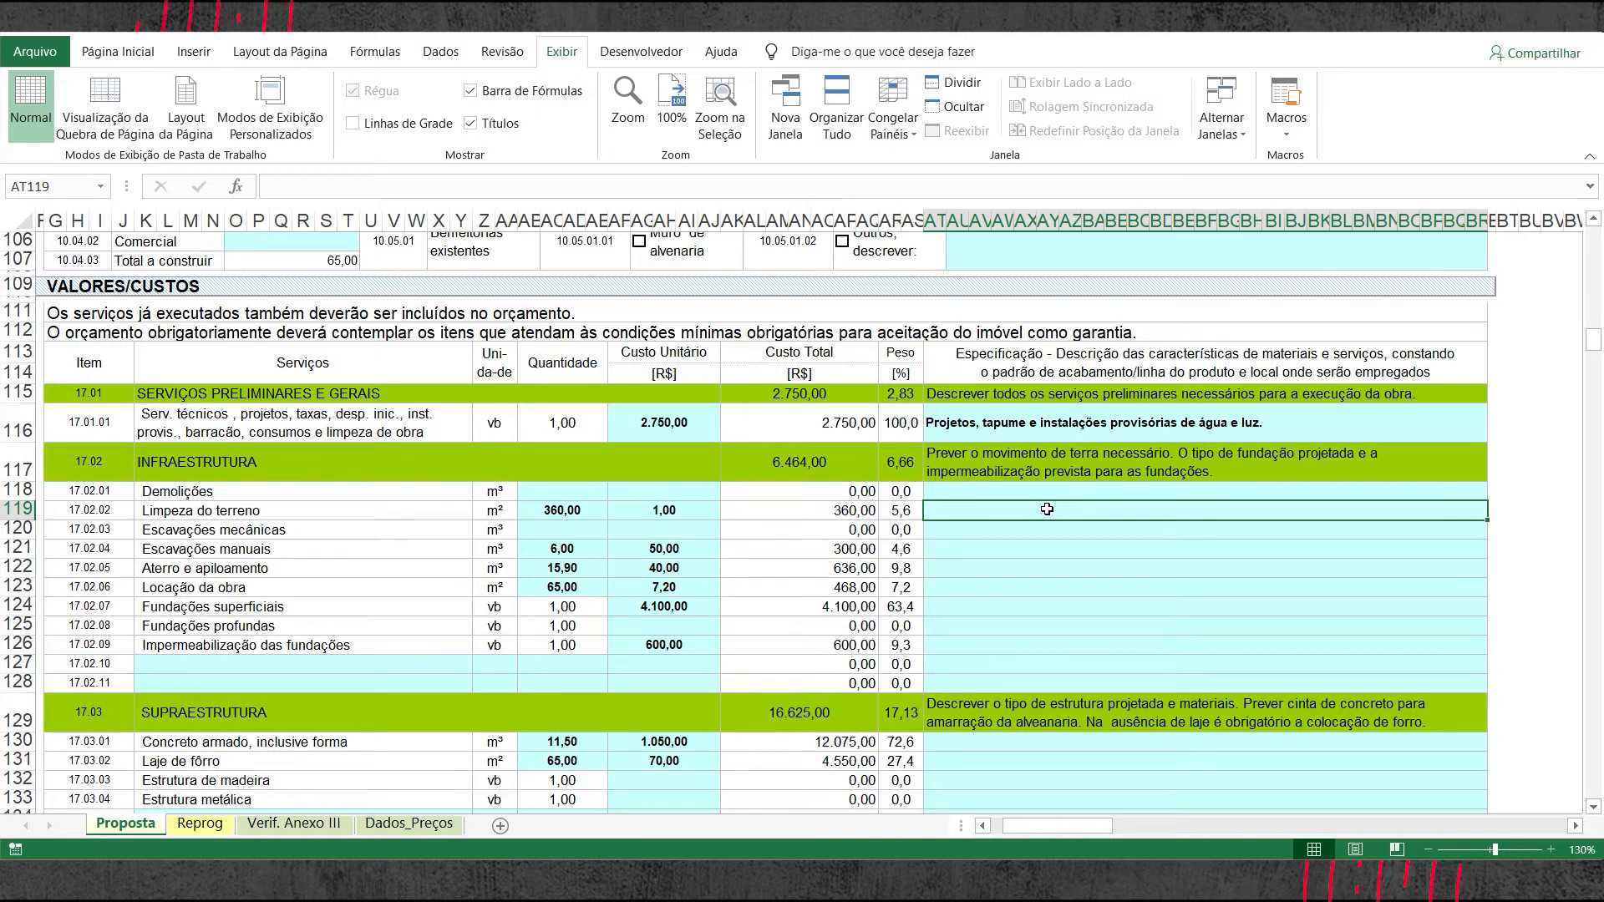
pyautogui.moveTo(1052, 491); pyautogui.dragTo(1011, 668)
pyautogui.click(972, 528)
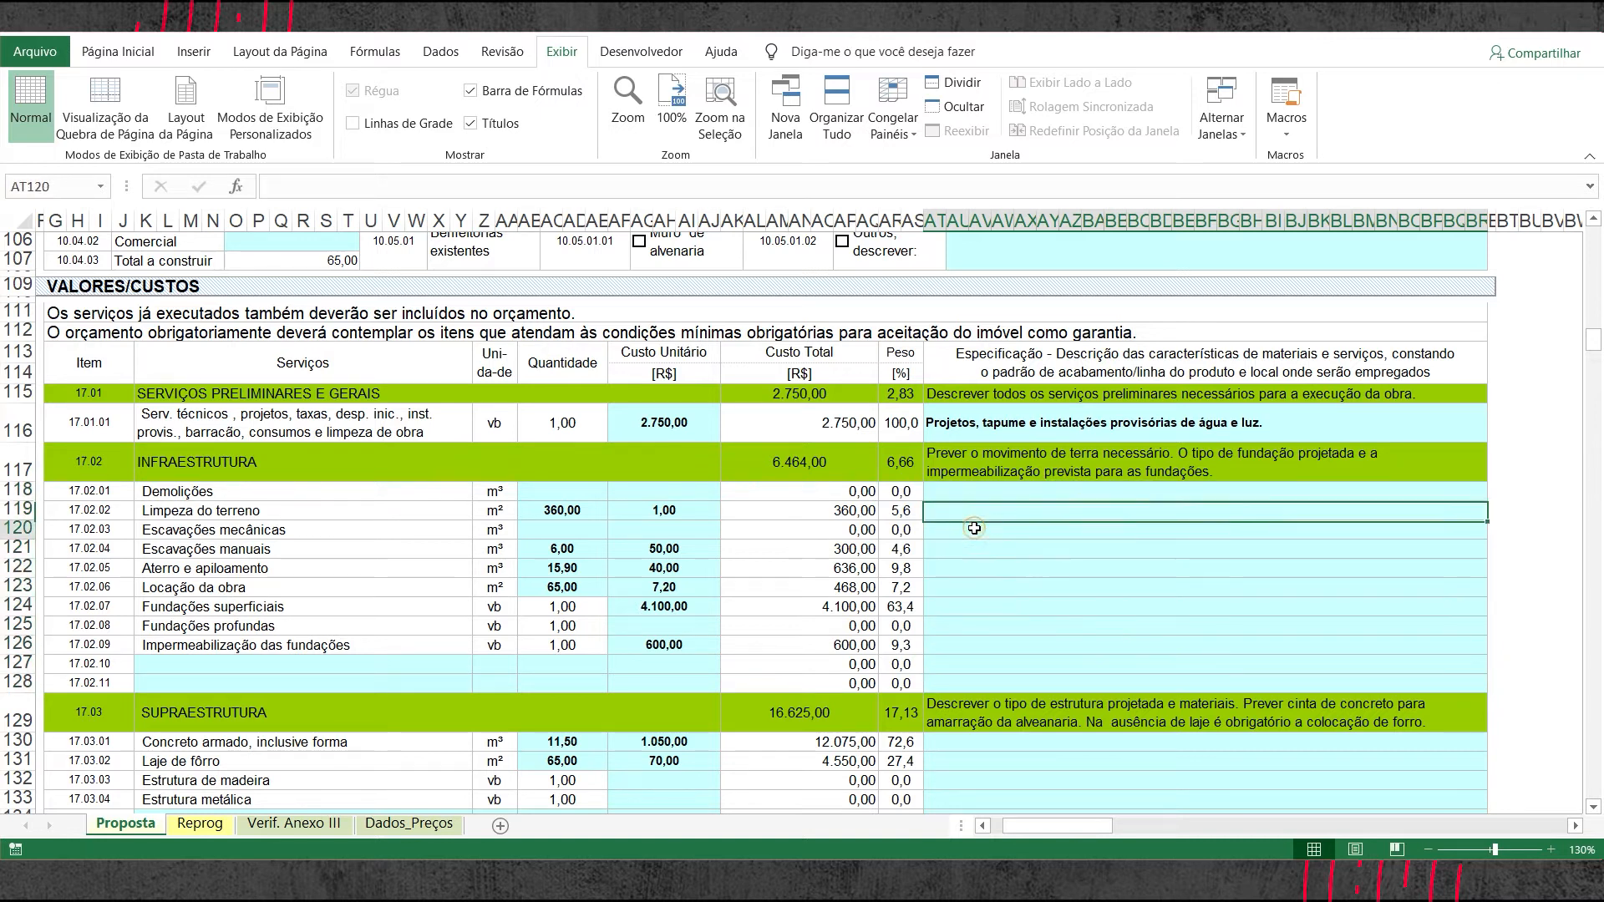
pyautogui.click(982, 547)
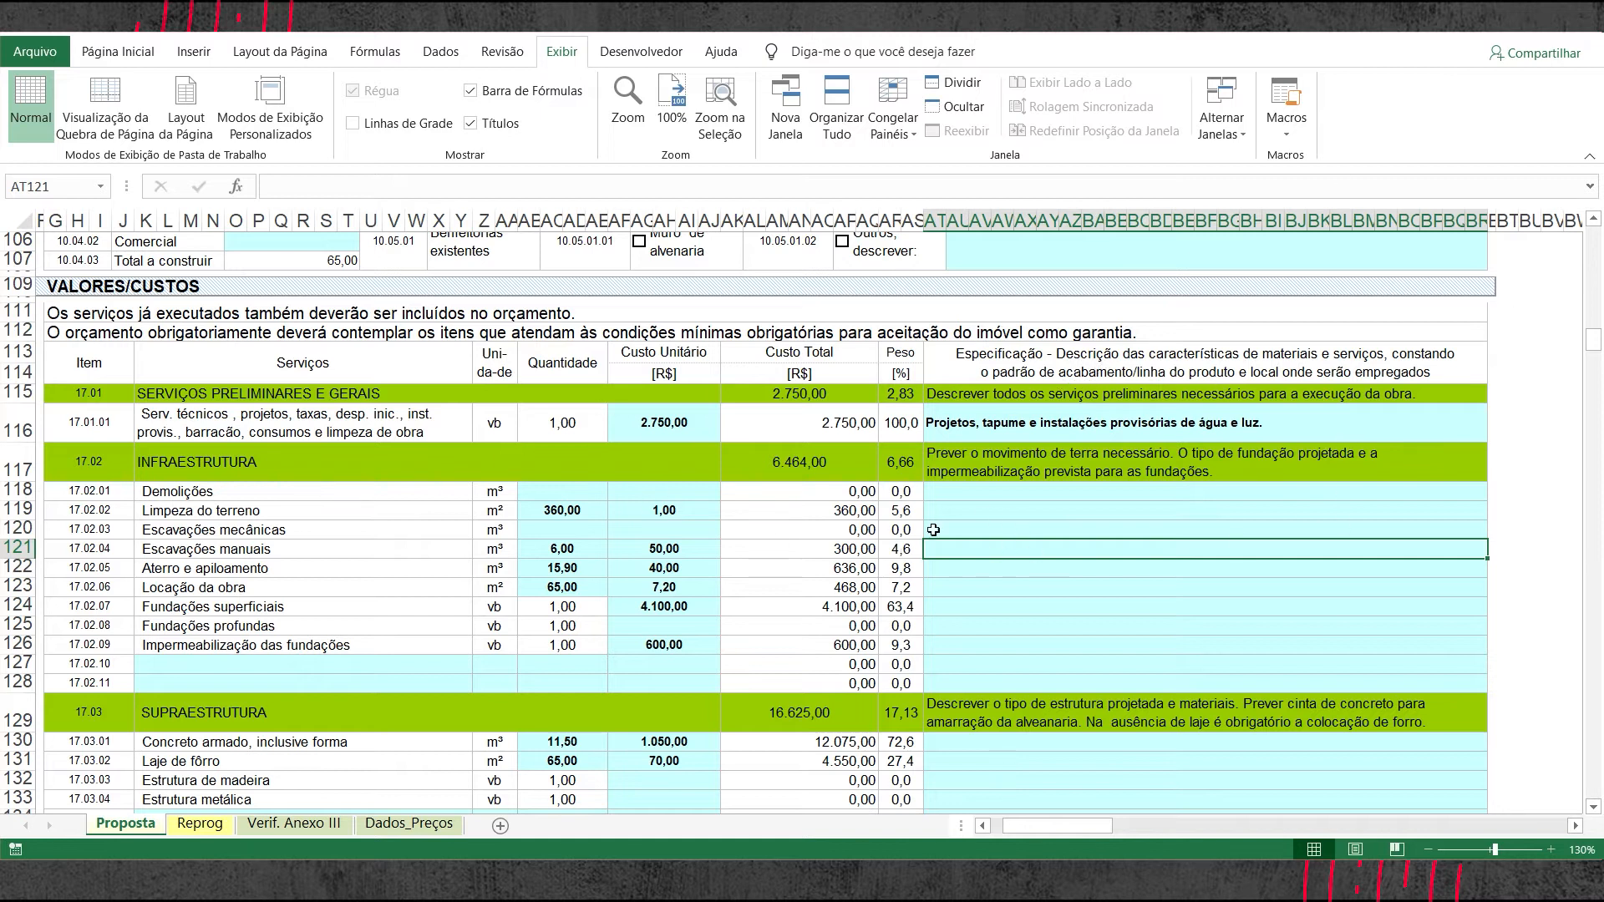
pyautogui.moveTo(975, 496); pyautogui.dragTo(973, 679)
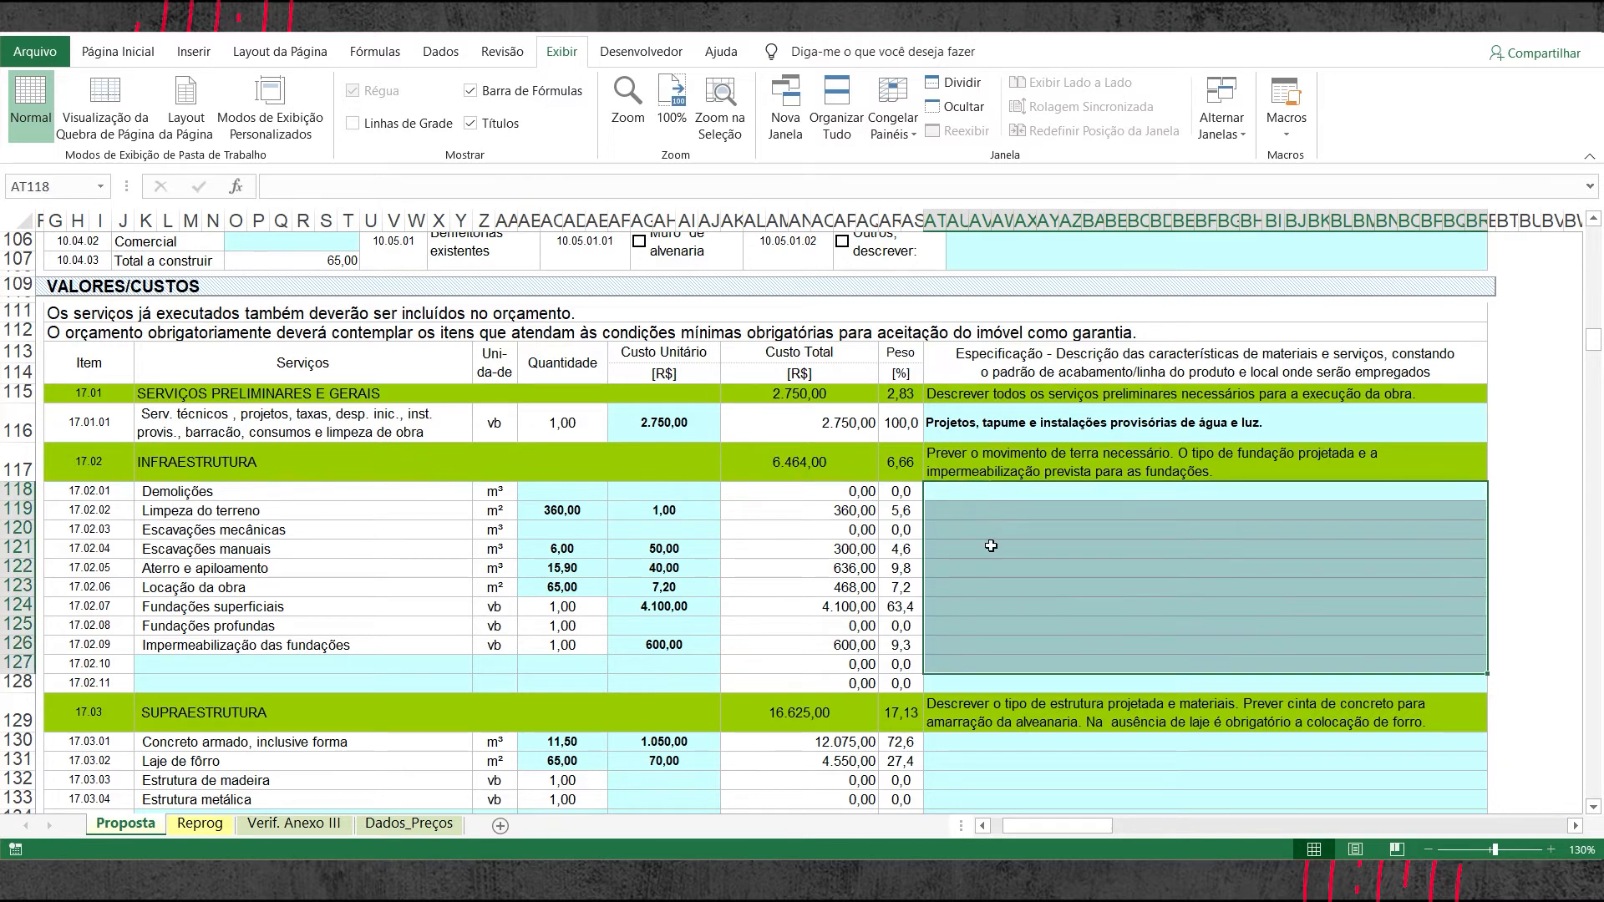
pyautogui.click(983, 507)
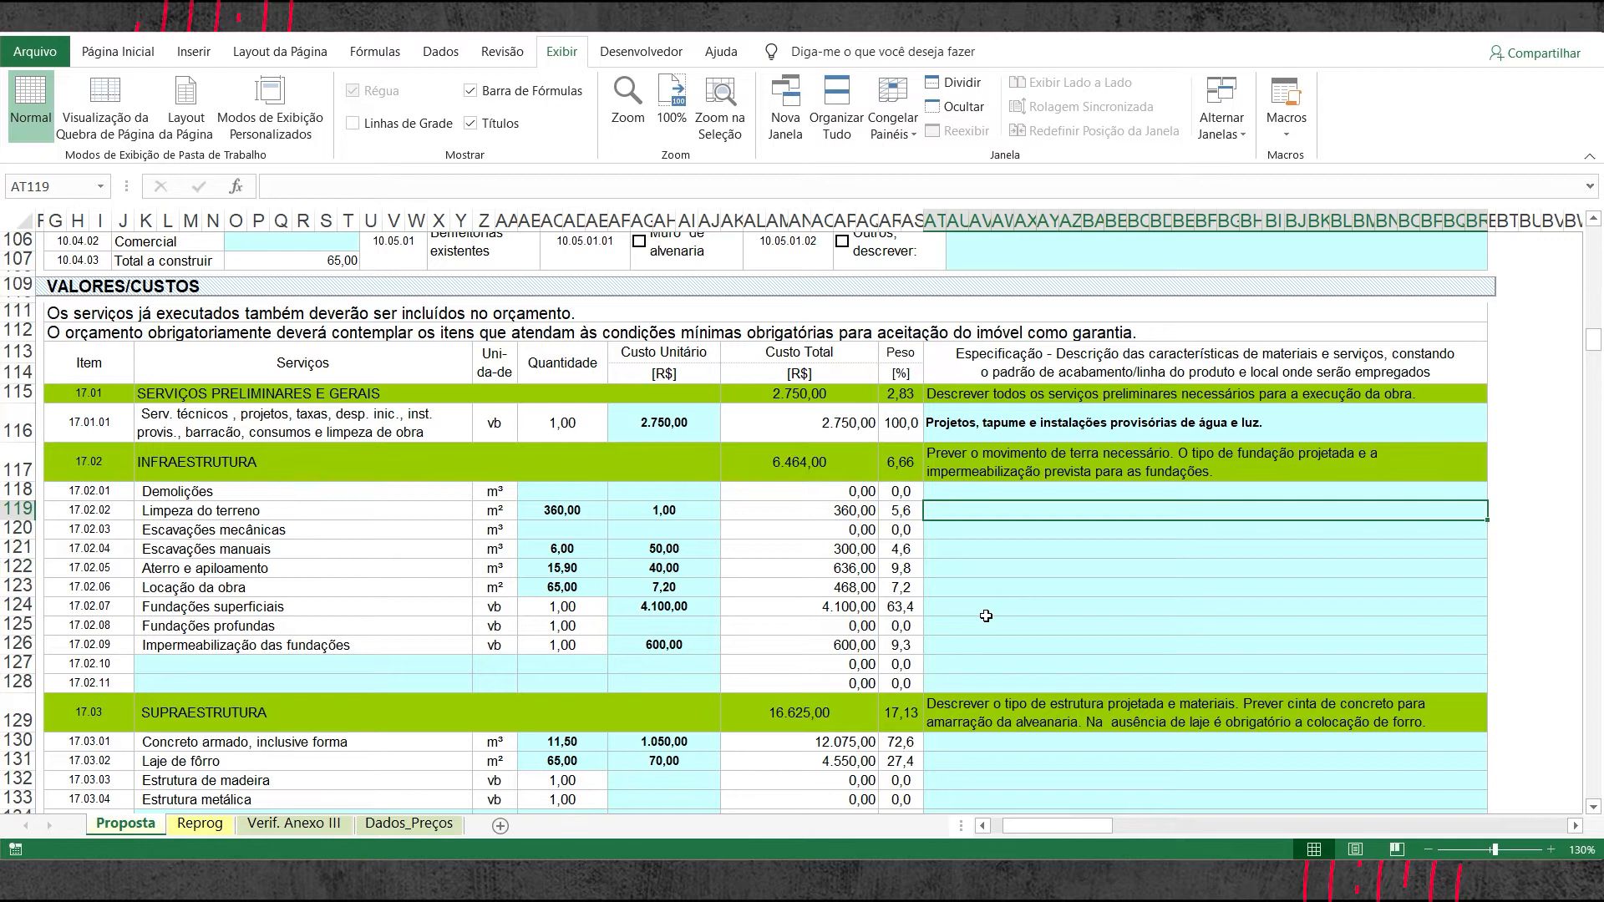
pyautogui.moveTo(991, 530)
pyautogui.mouseDown()
pyautogui.moveTo(986, 632)
pyautogui.moveTo(981, 548)
pyautogui.mouseUp()
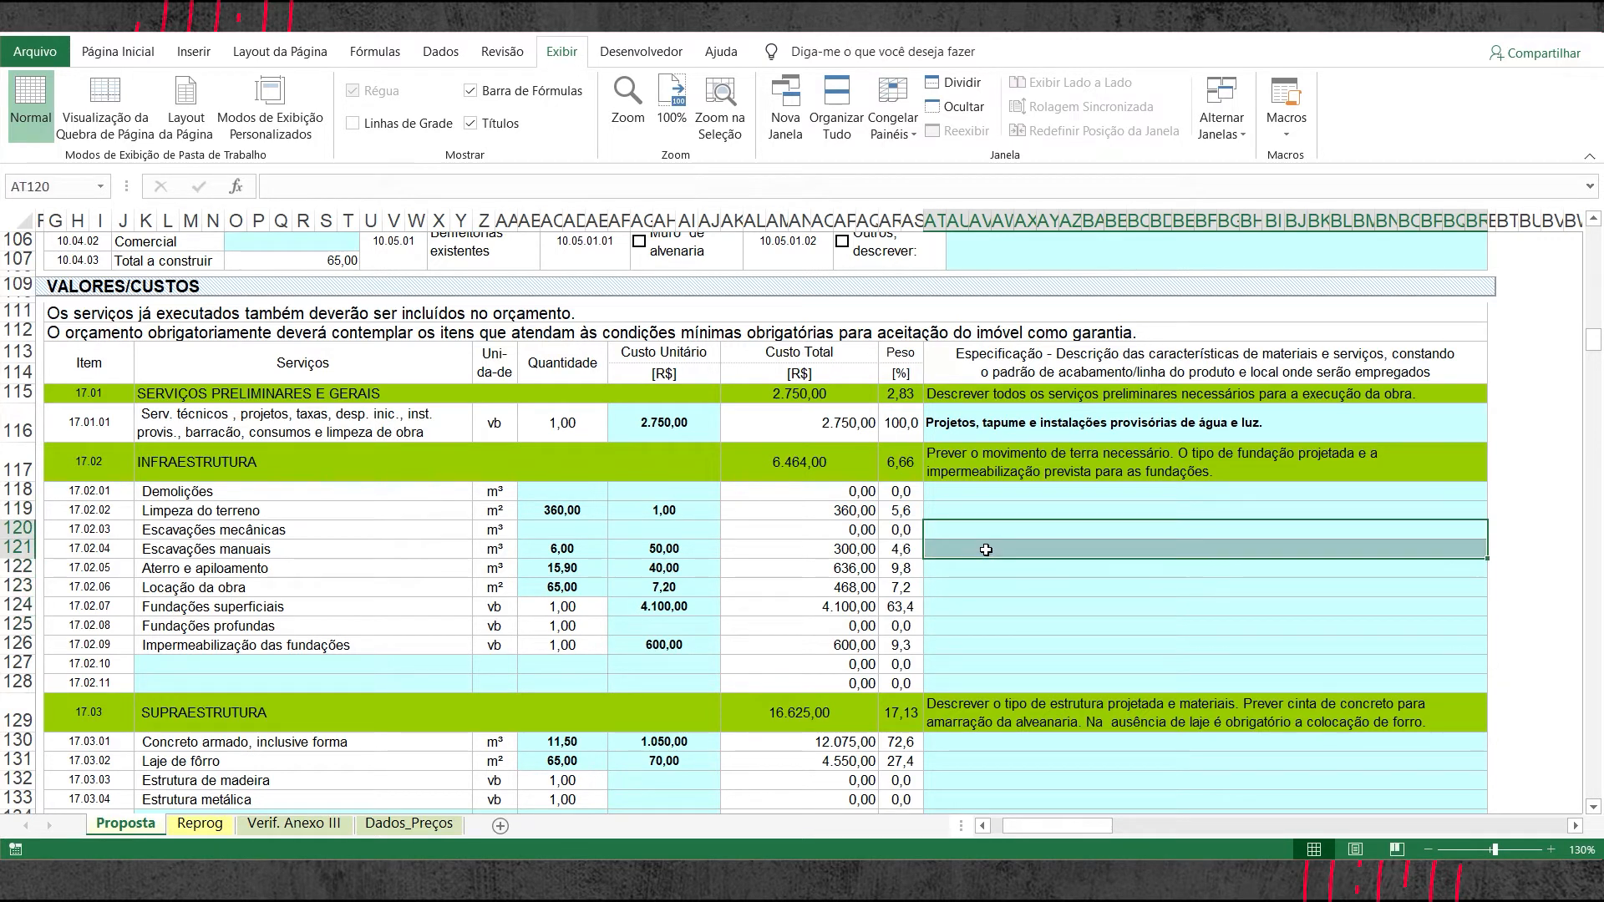
pyautogui.click(980, 568)
pyautogui.click(969, 607)
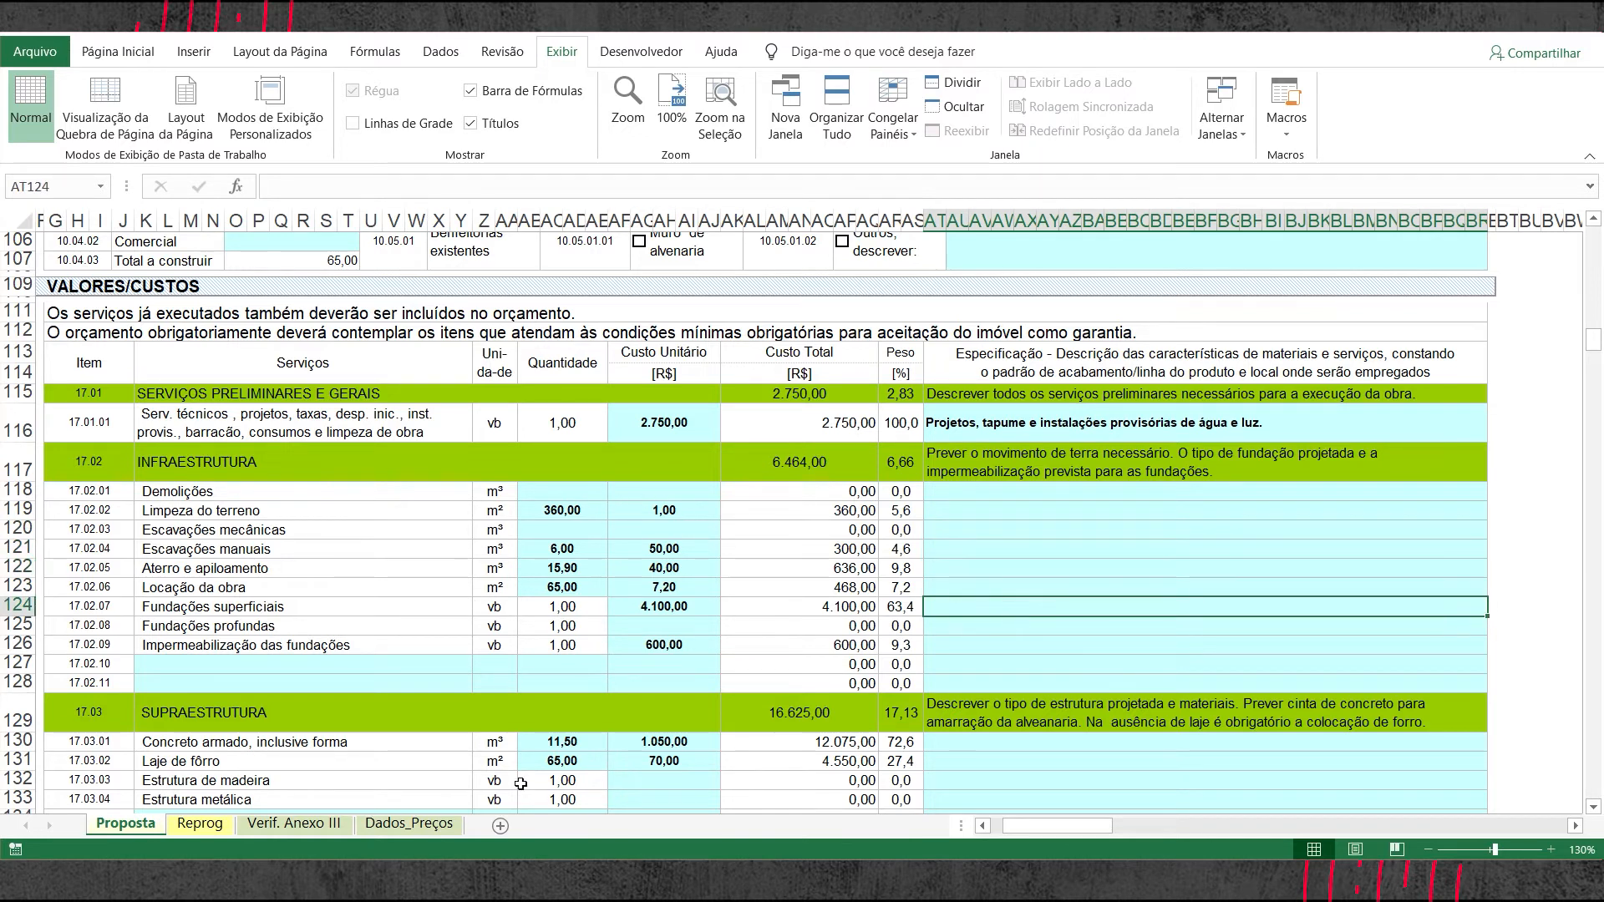
pyautogui.moveTo(1016, 494); pyautogui.dragTo(986, 661)
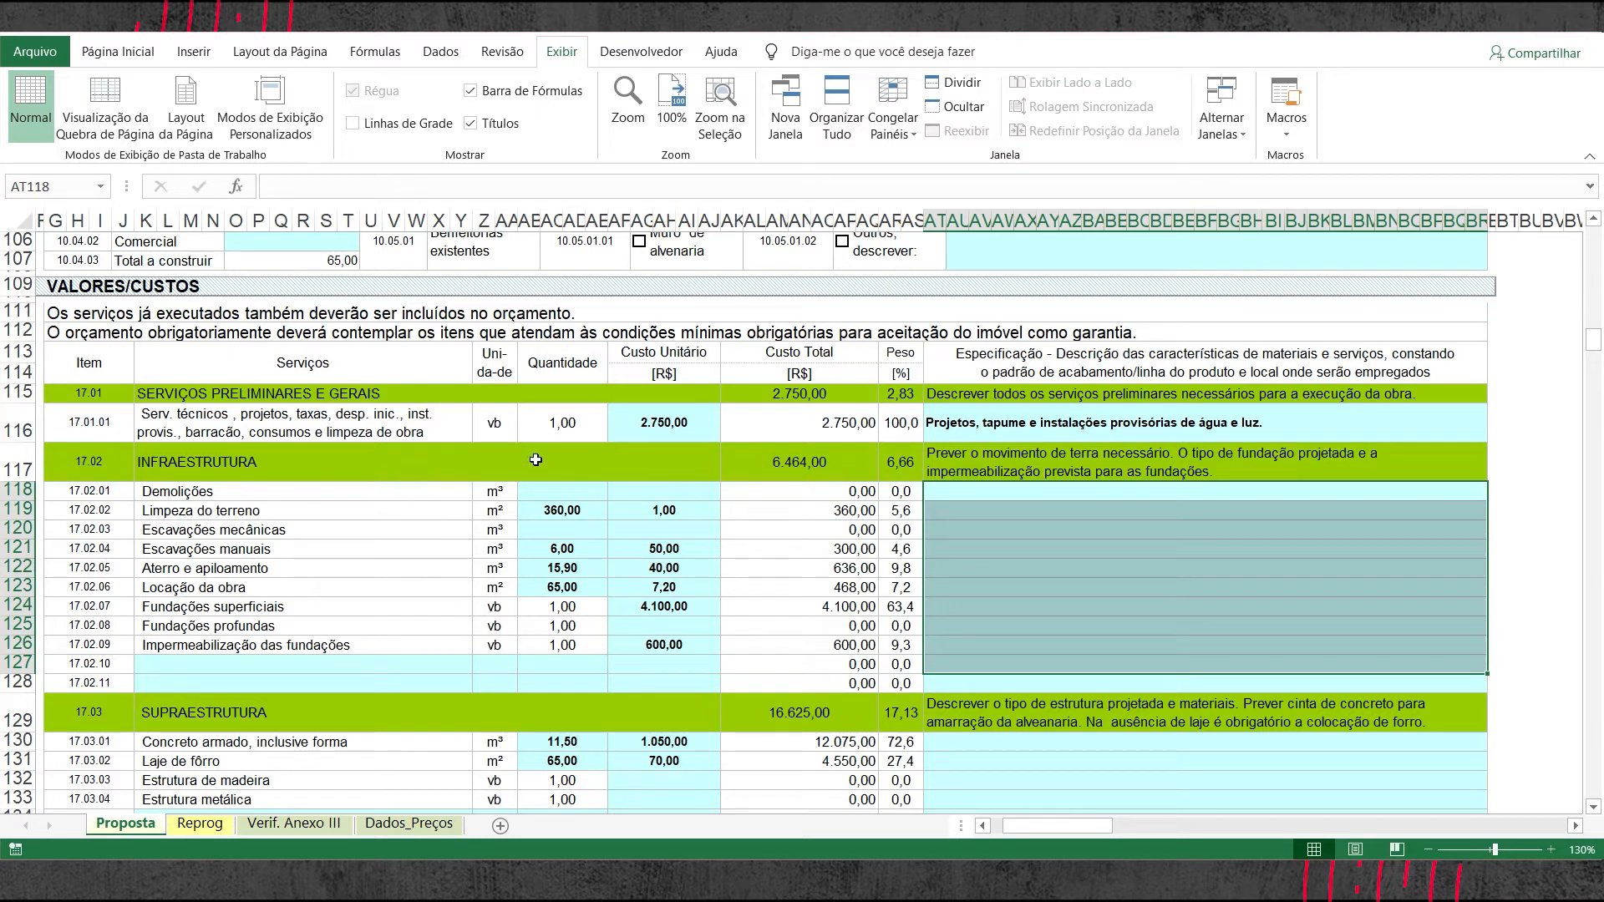
# - Compare the unit, Quantidade, Custo Unitário and Especificação cells of the preliminary services with those of the INFRAESTRUTURA services
pyautogui.click(577, 421)
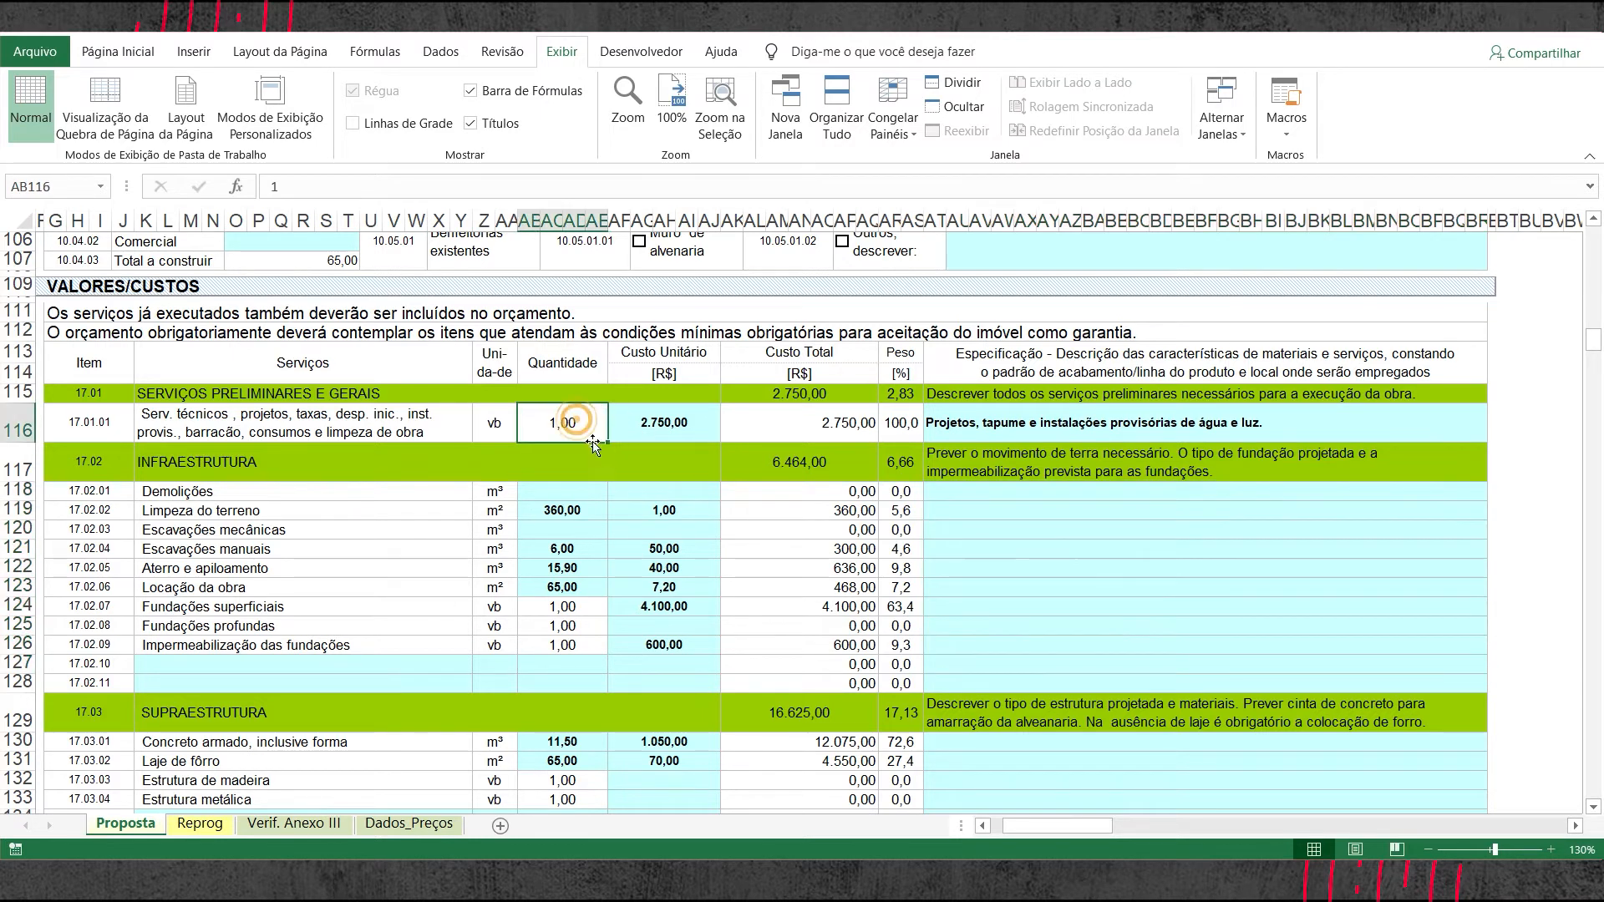
pyautogui.click(585, 612)
pyautogui.click(496, 424)
pyautogui.click(652, 551)
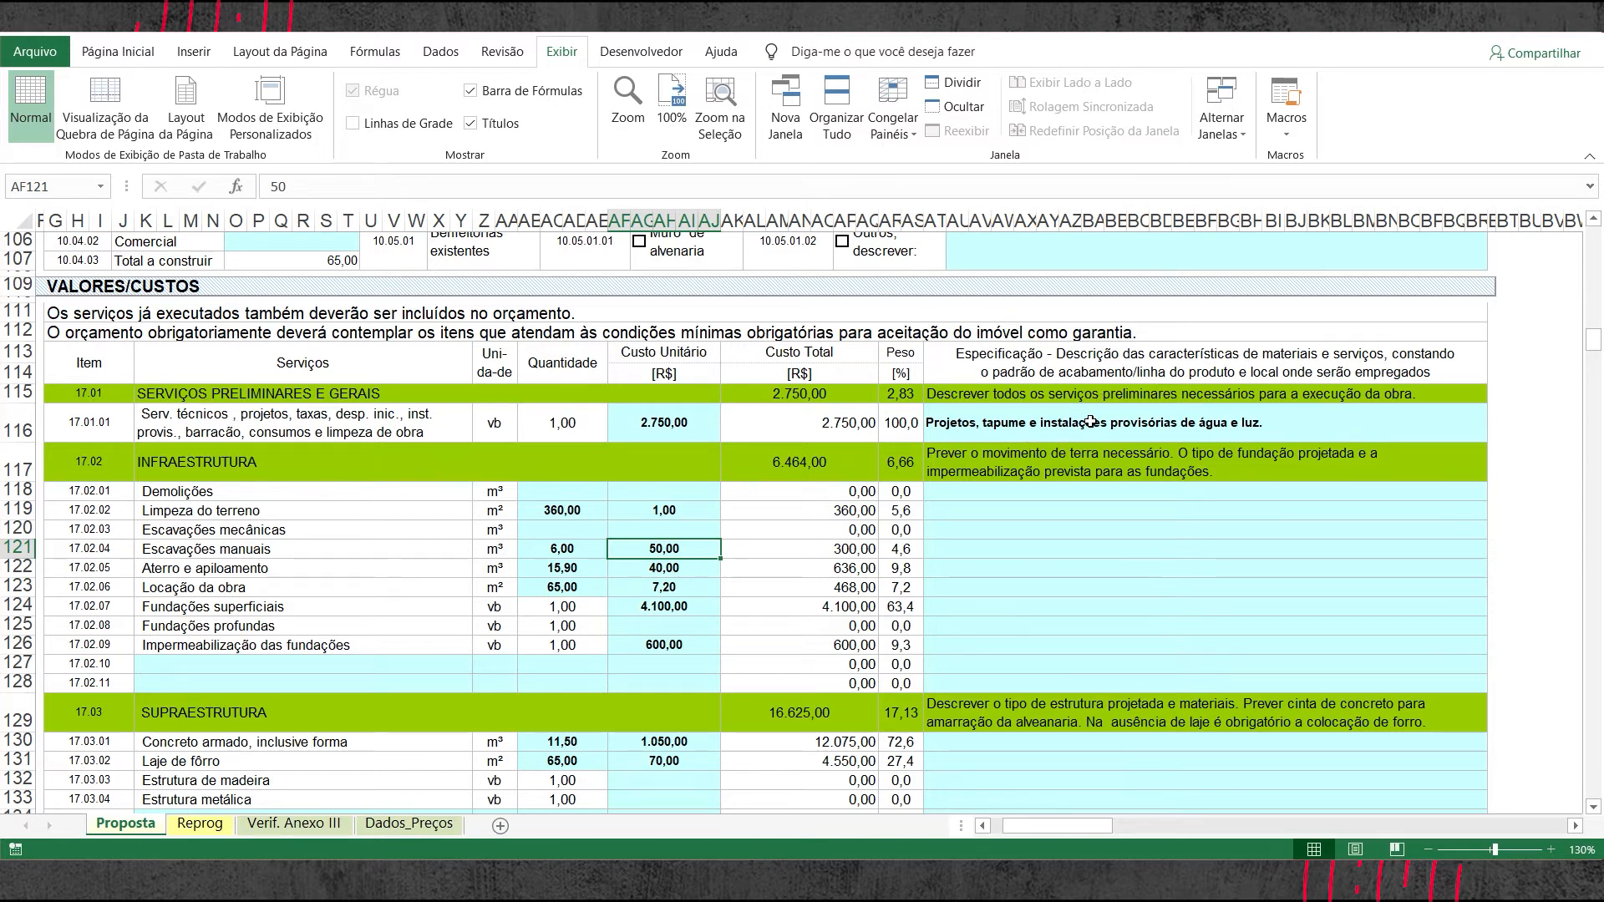
pyautogui.click(1089, 422)
pyautogui.click(1099, 502)
pyautogui.click(1092, 530)
pyautogui.click(1040, 587)
pyautogui.click(1032, 645)
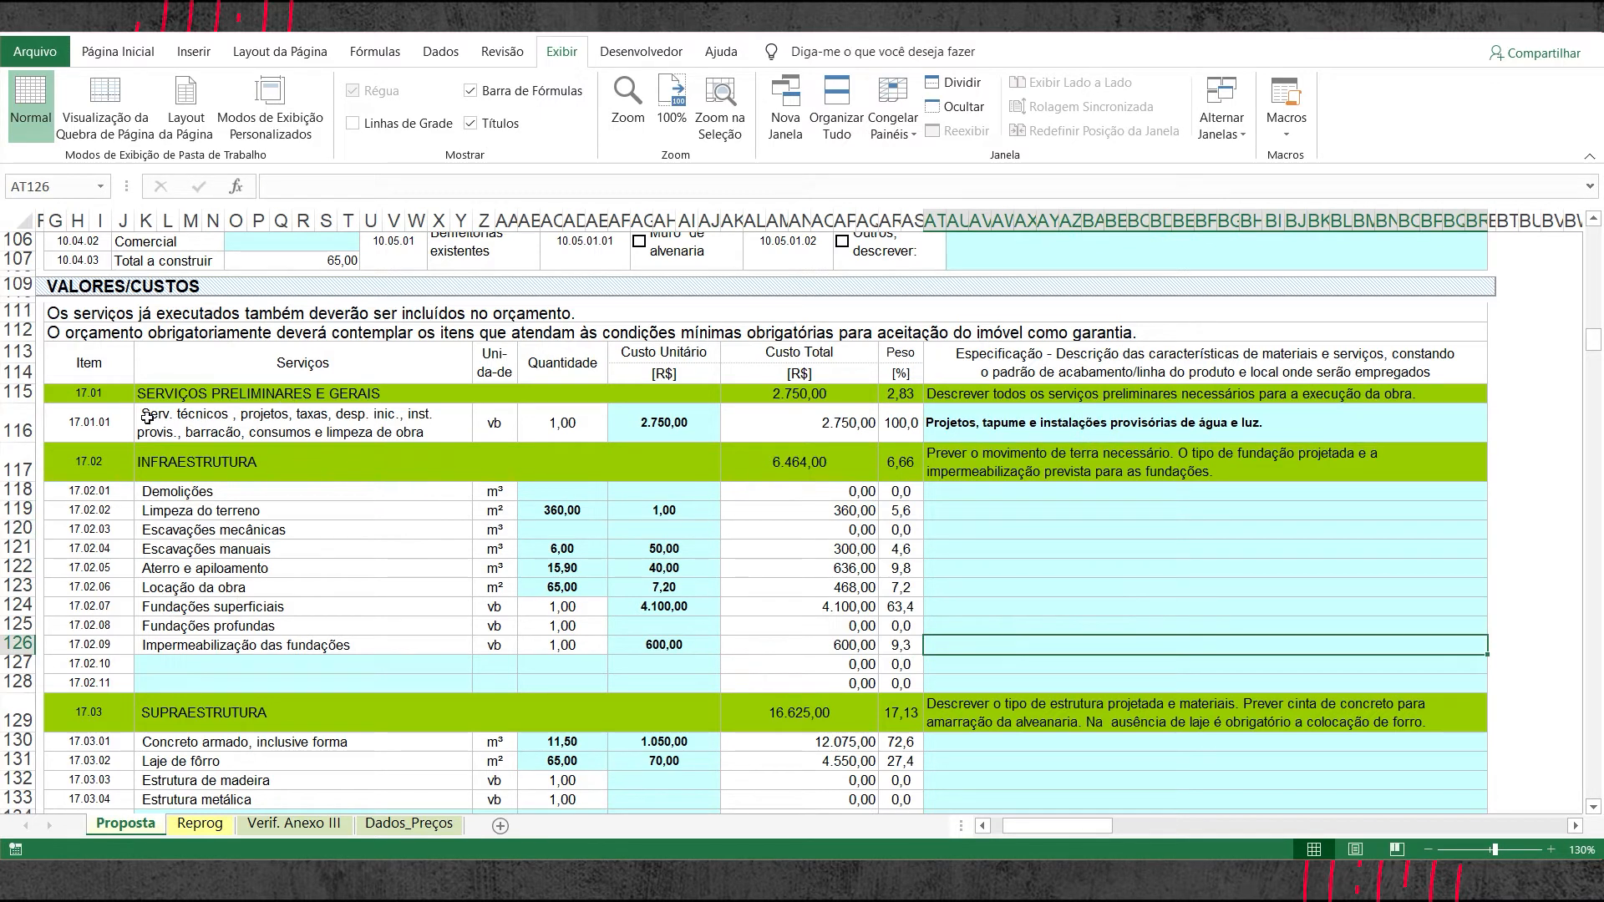
# - Review the SUPRAESTRUTURA services from Concreto armado to Estrutura metálica and the blank rows 17.03.05 and 17.03.06 for extra items
pyautogui.scroll(-5, 171, 387)
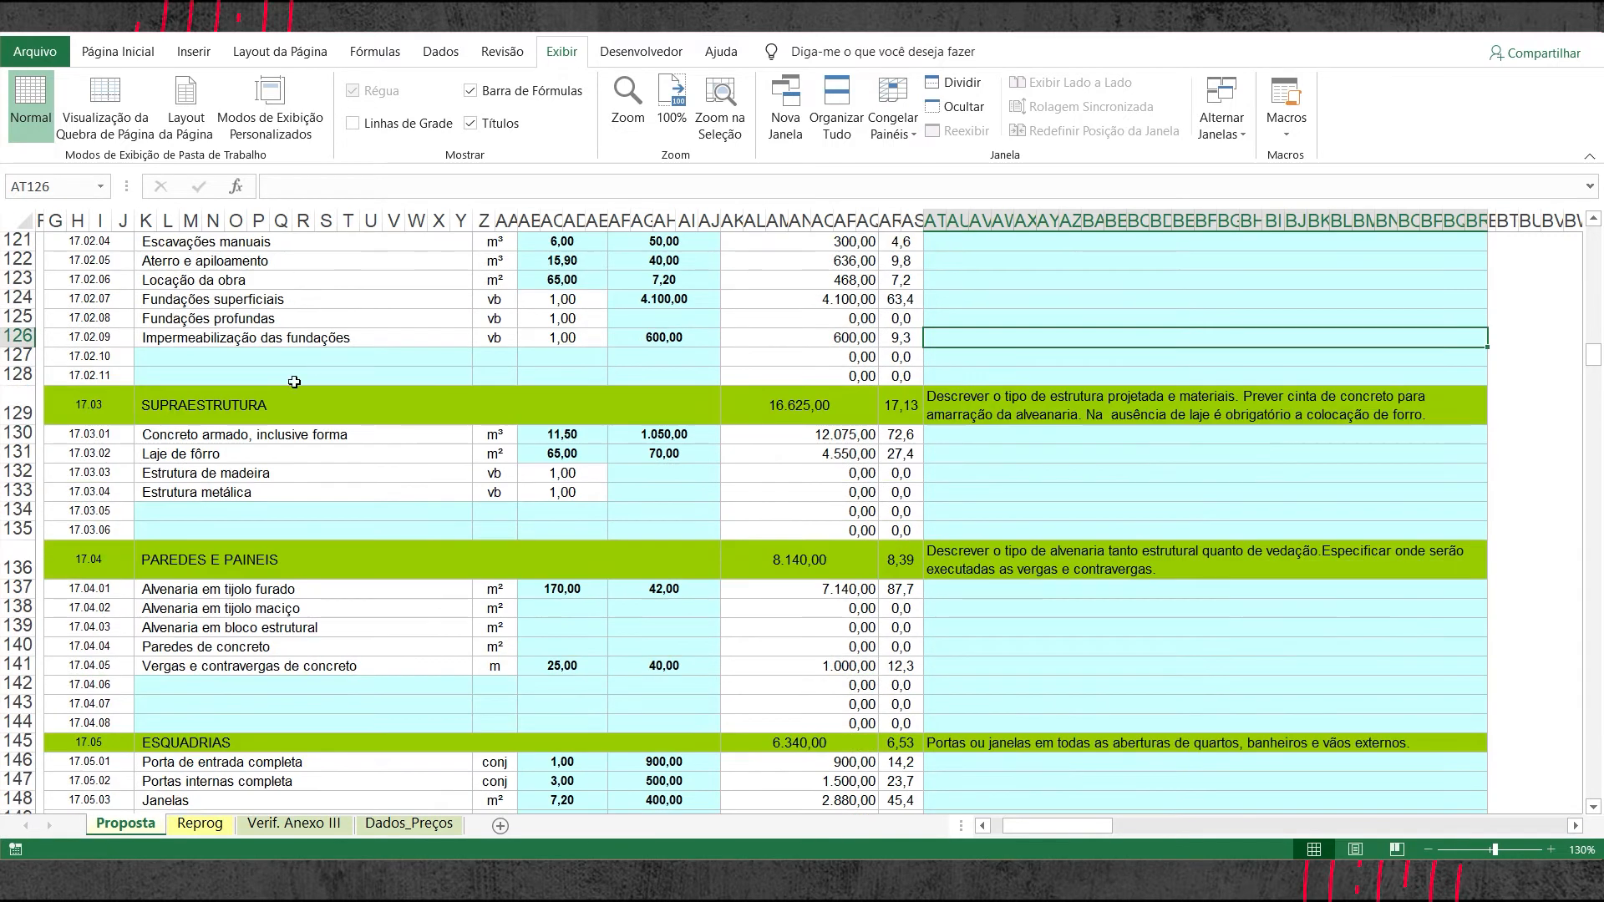
pyautogui.scroll(-1, 484, 495)
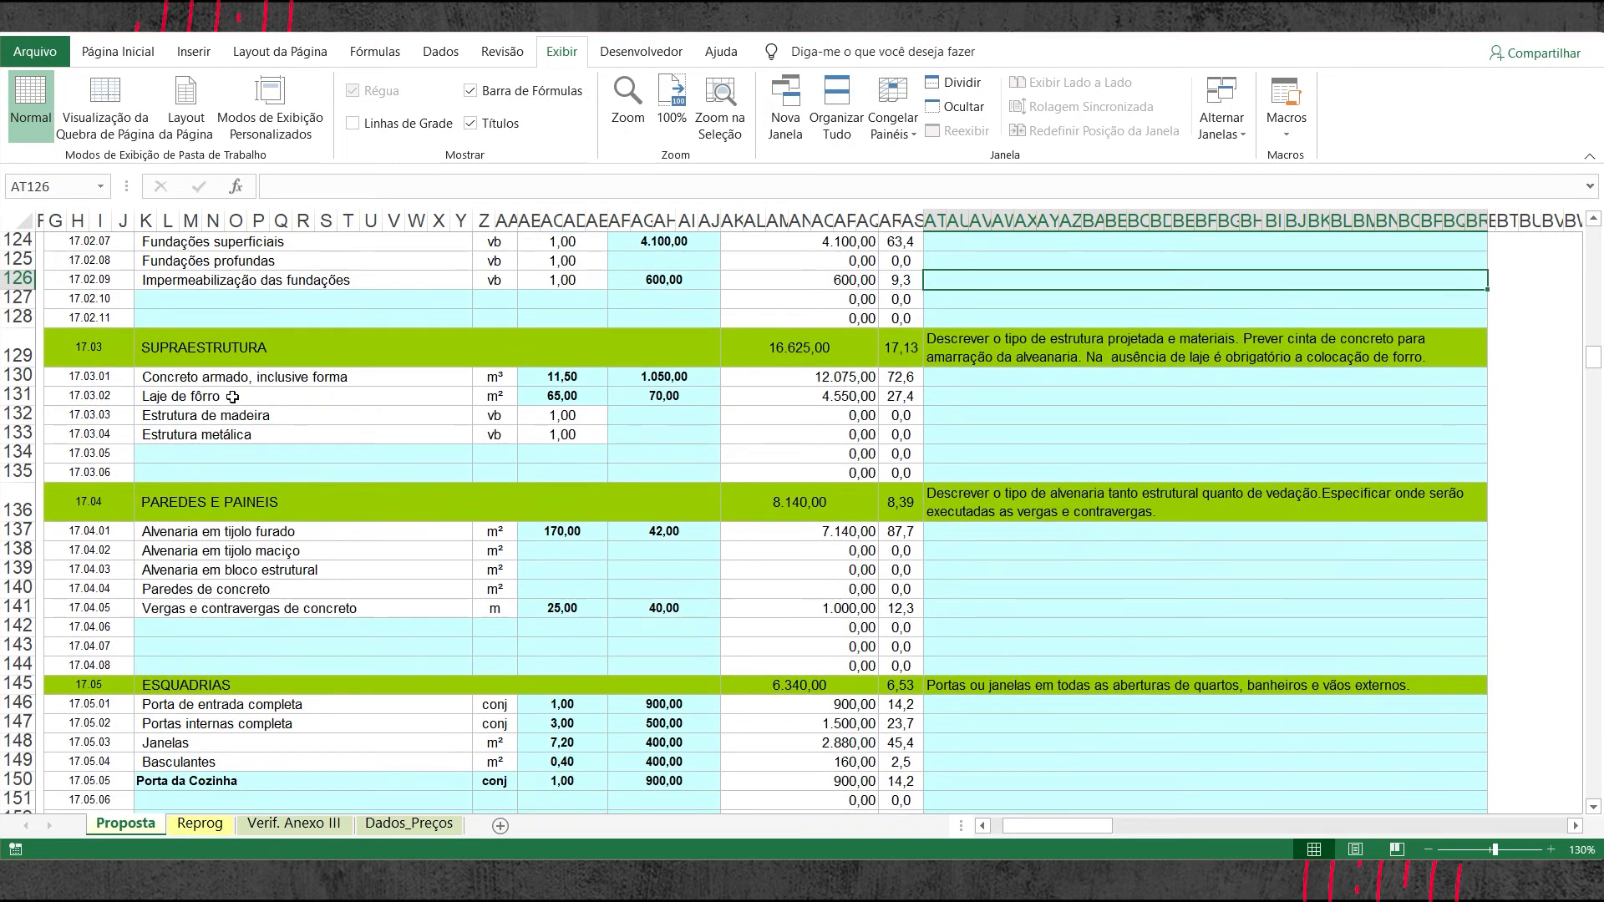
pyautogui.scroll(-1, 724, 398)
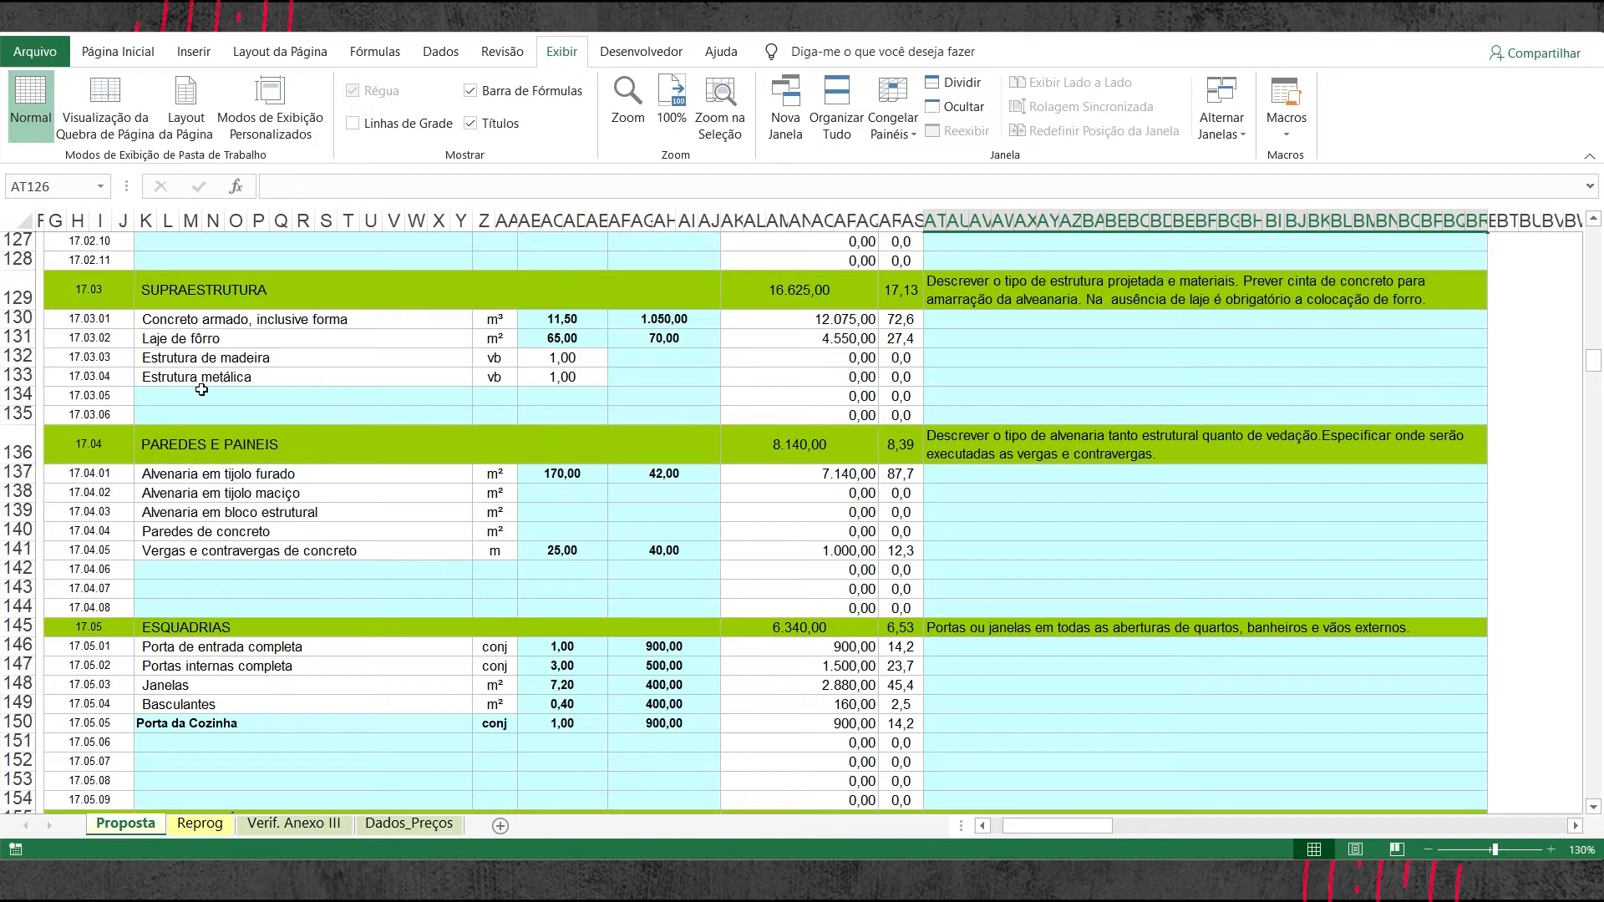
pyautogui.scroll(2, 266, 452)
pyautogui.scroll(2, 228, 346)
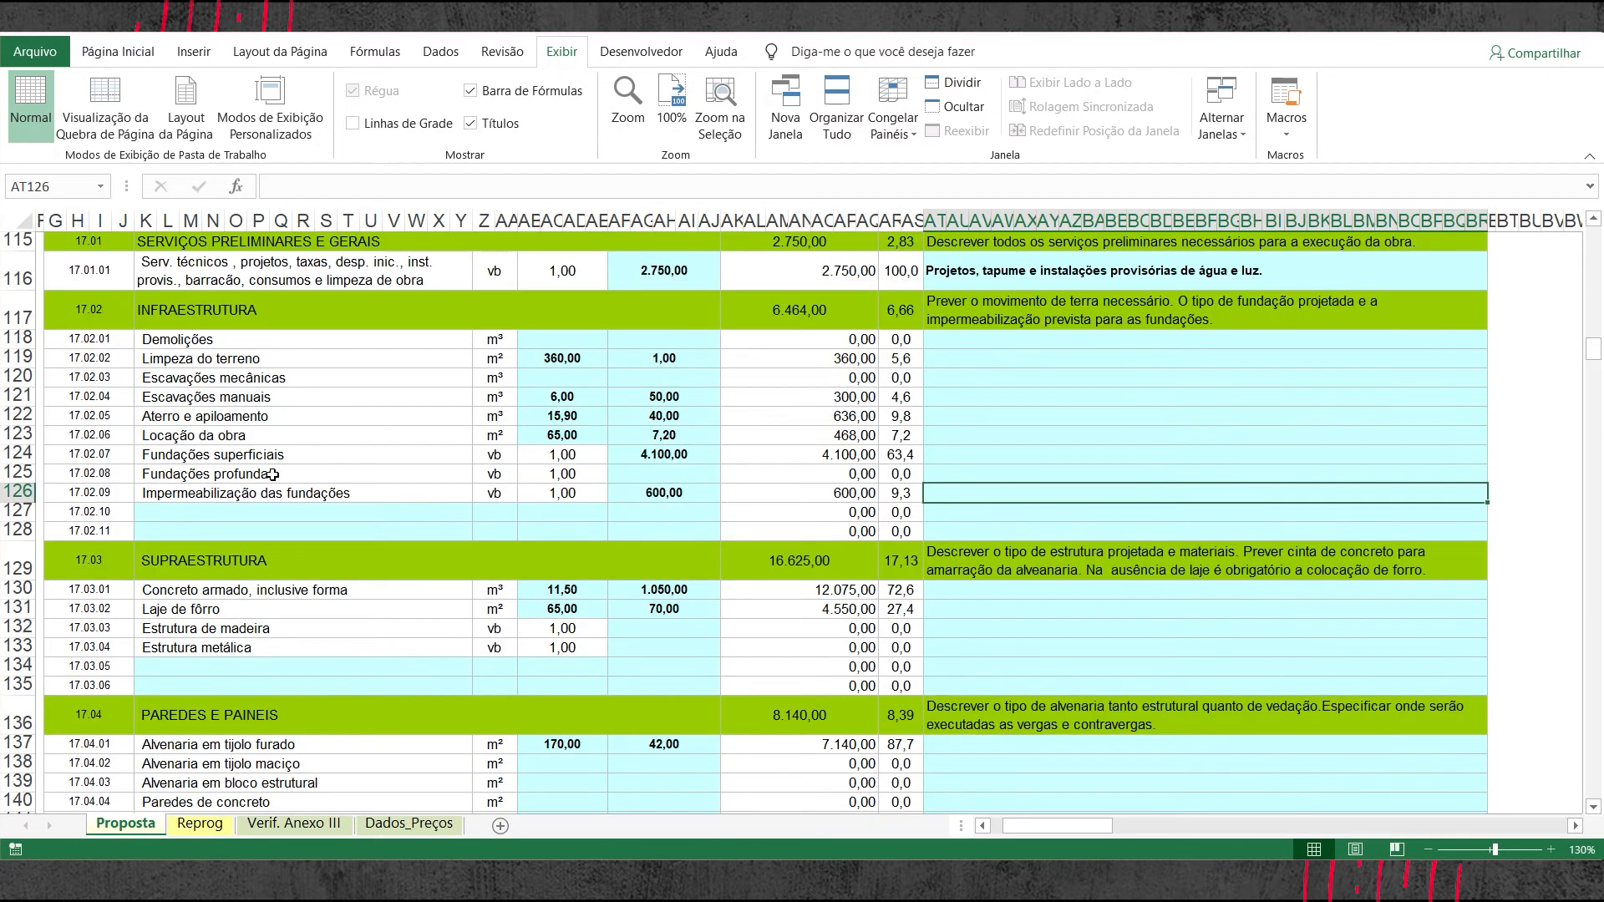
pyautogui.scroll(-3, 273, 475)
pyautogui.moveTo(301, 378); pyautogui.dragTo(297, 436)
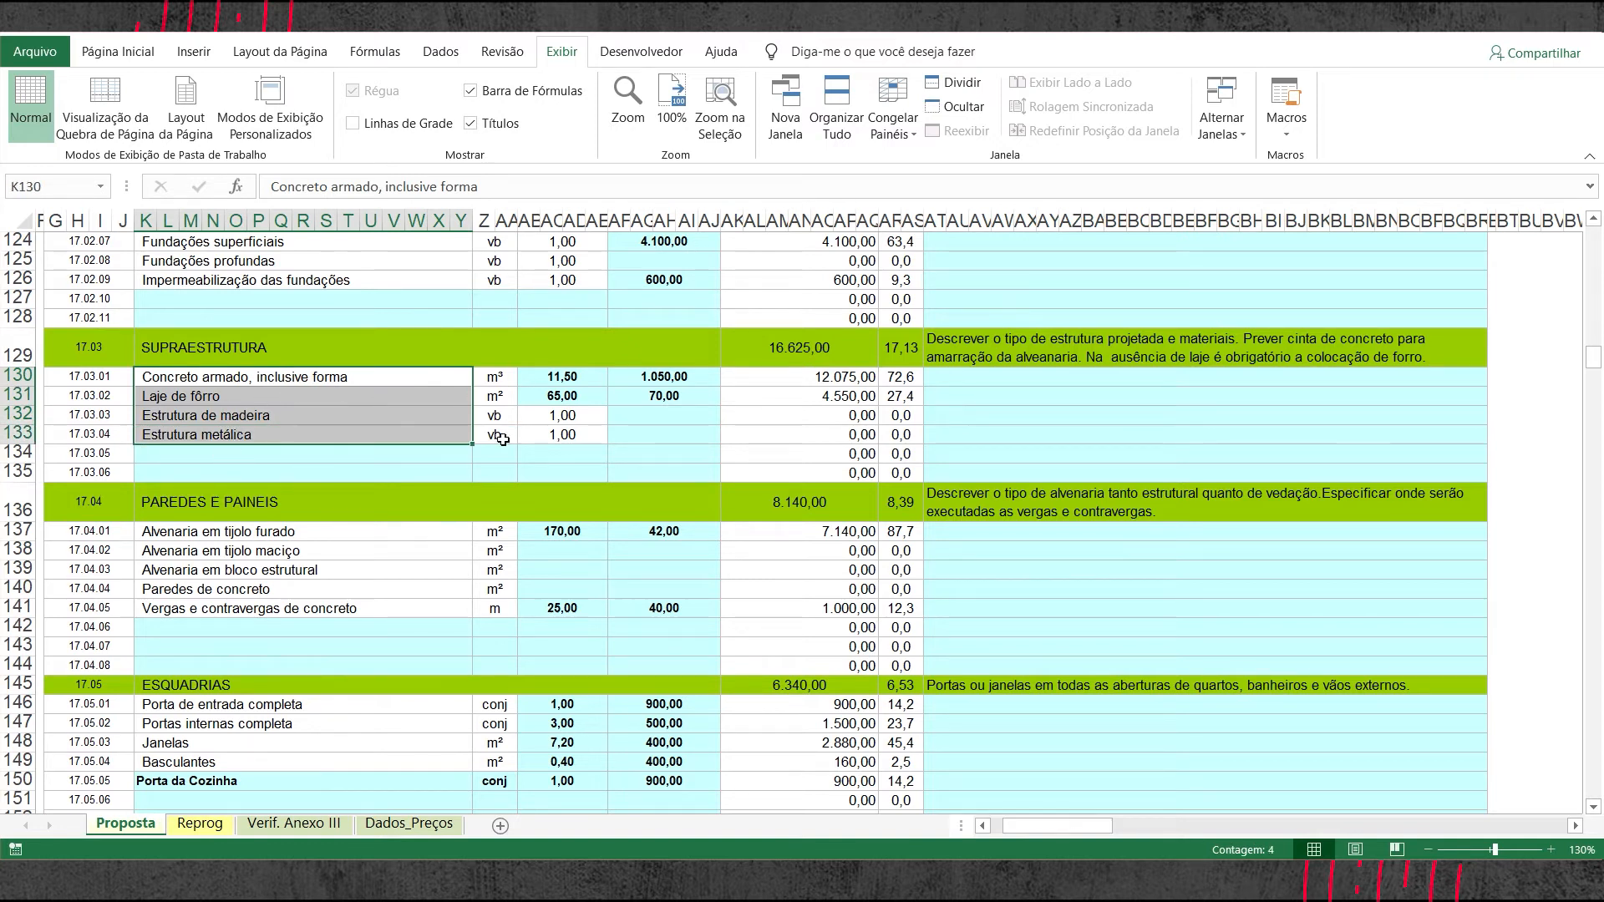
pyautogui.click(418, 455)
pyautogui.click(411, 470)
pyautogui.click(419, 454)
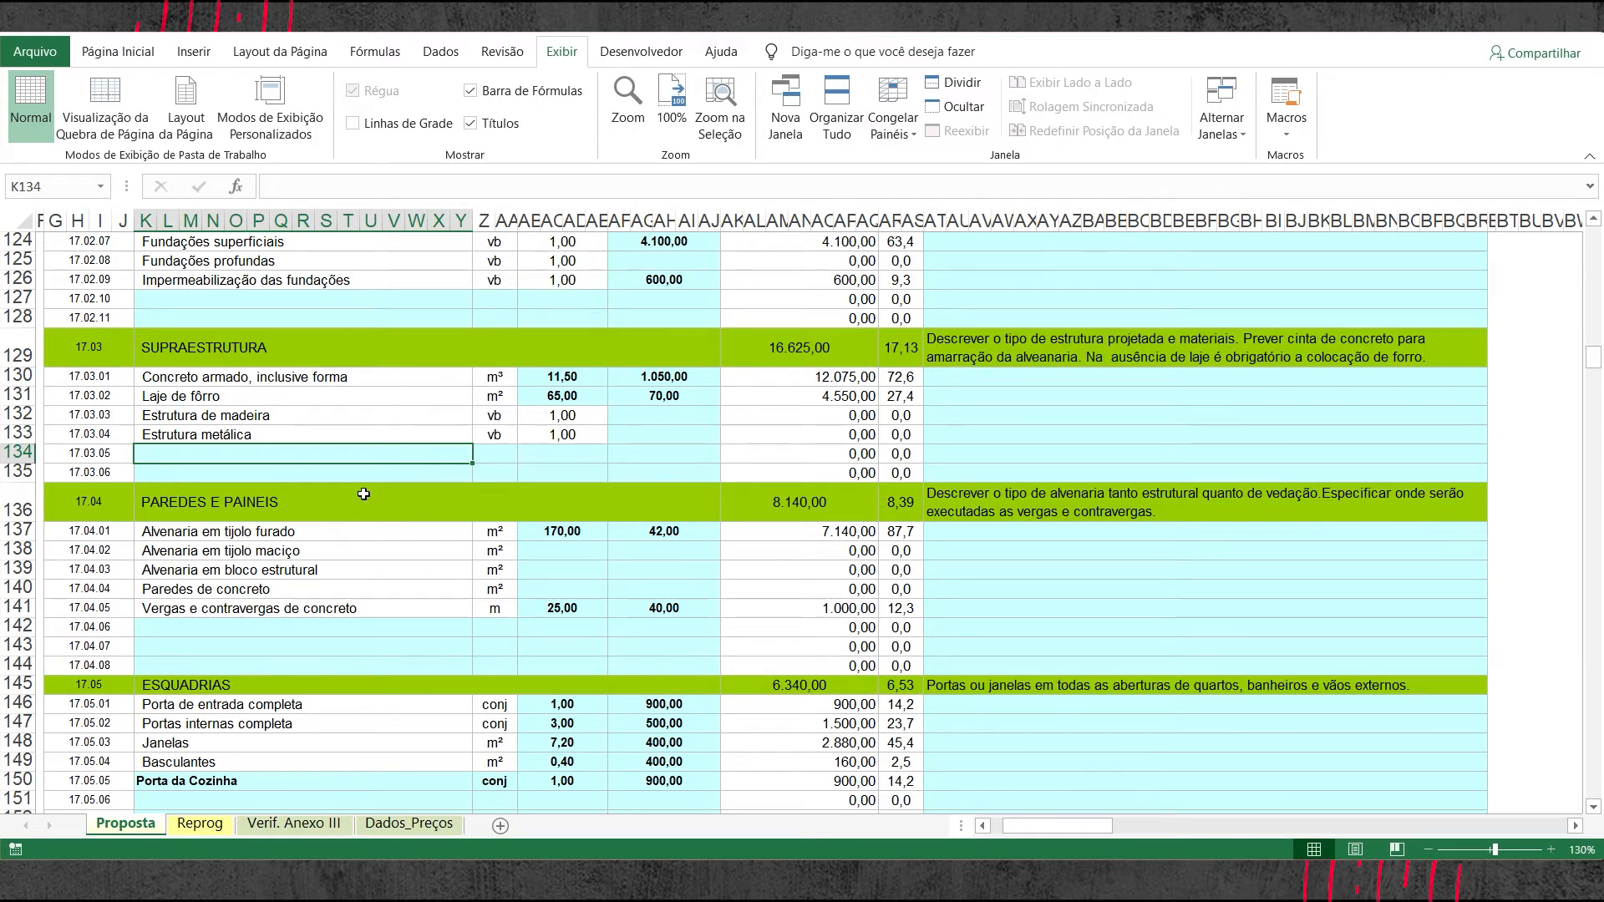
# - Review the budget from PAREDES E PAINEIS to COBERTURAS, checking Porta da Cozinha, Estrutura para telhado, Telhas and Calhas e rufos
pyautogui.scroll(-2, 363, 494)
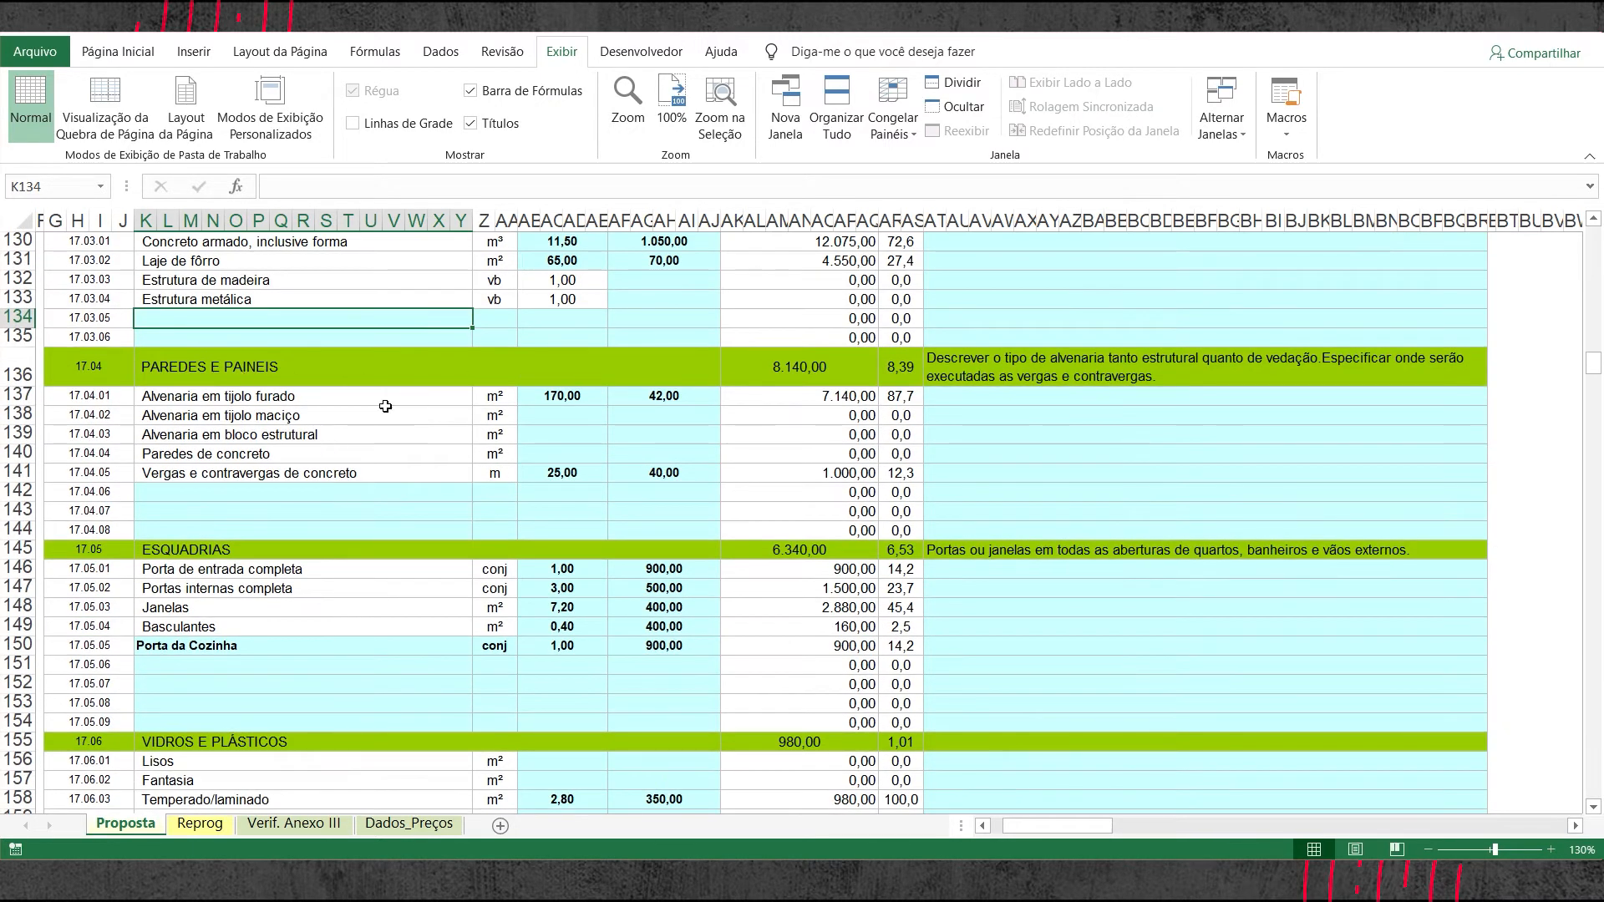
pyautogui.scroll(-2, 385, 407)
pyautogui.scroll(-1, 774, 501)
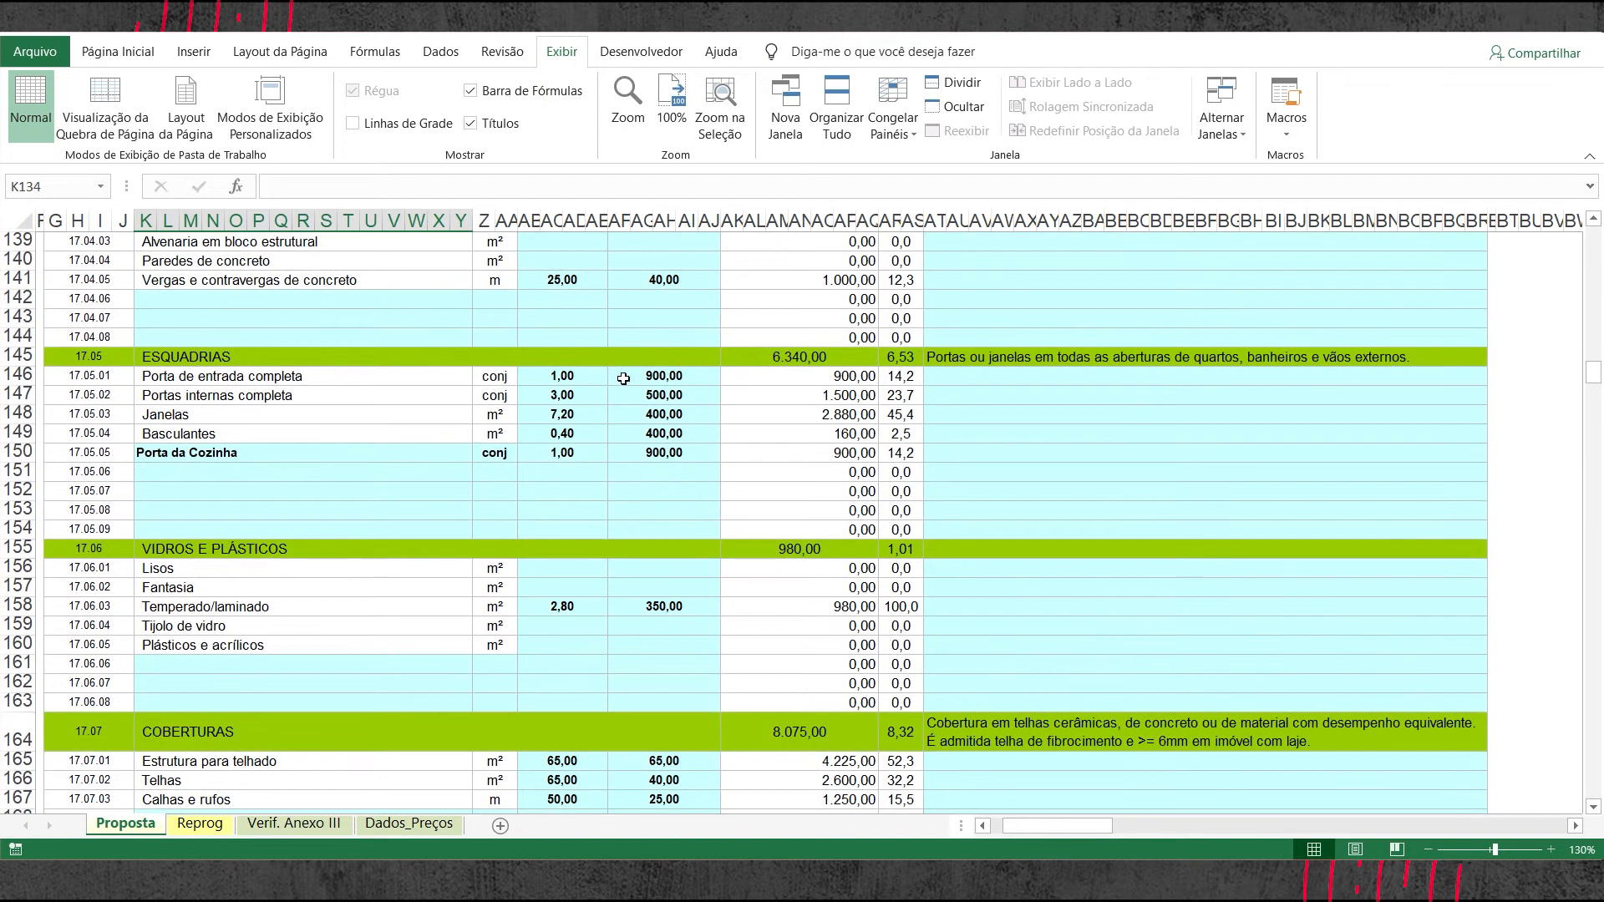
pyautogui.click(186, 456)
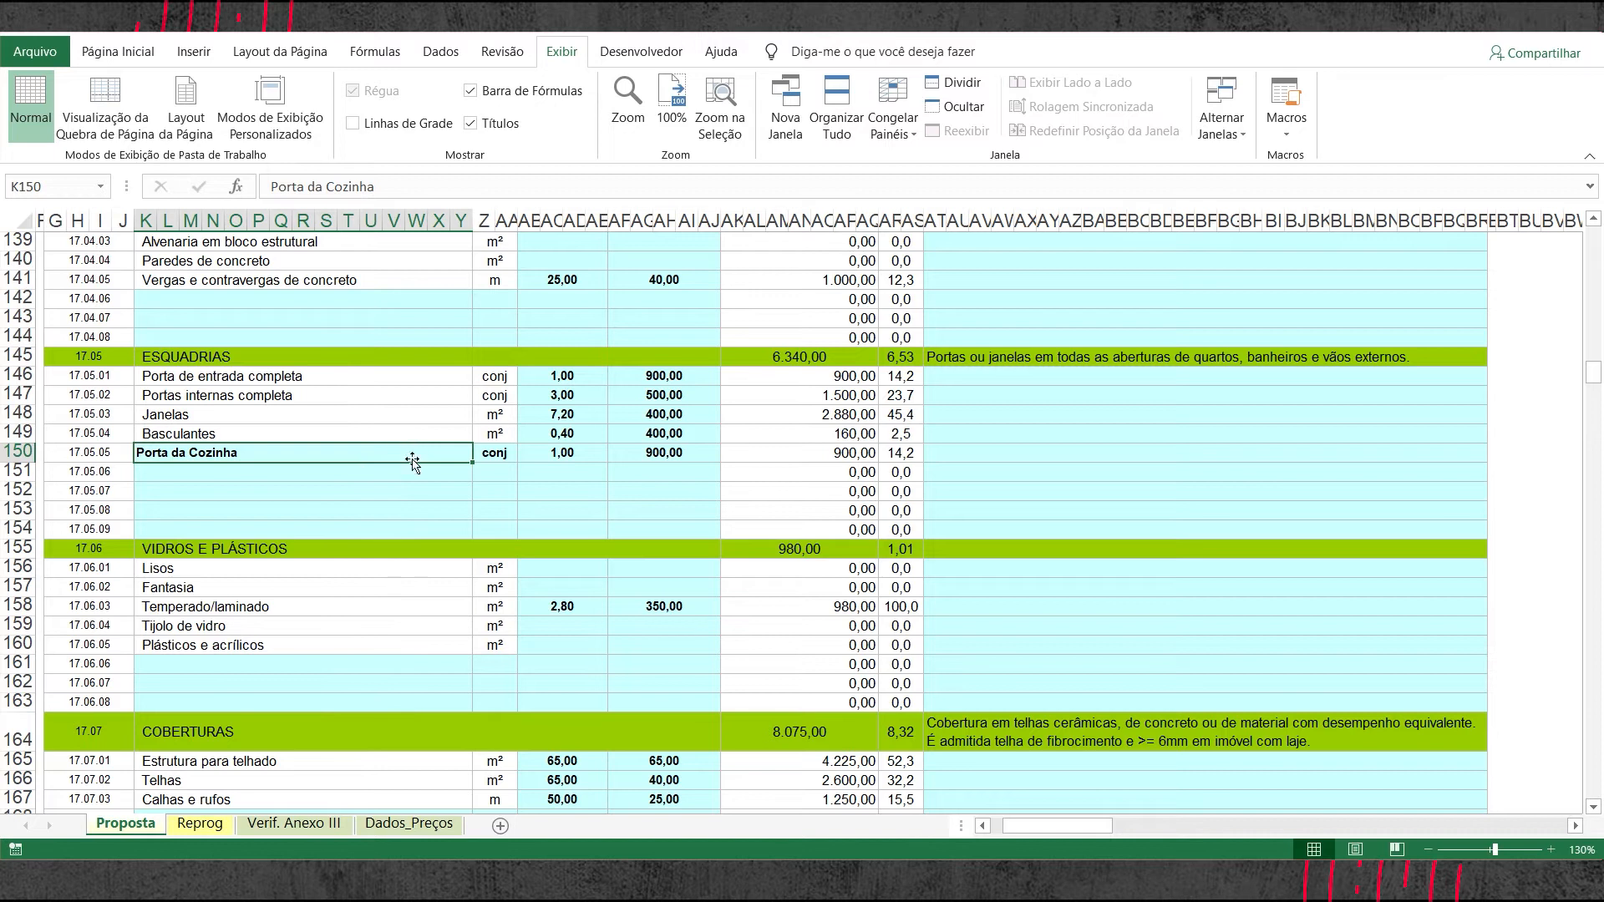
pyautogui.scroll(-3, 368, 441)
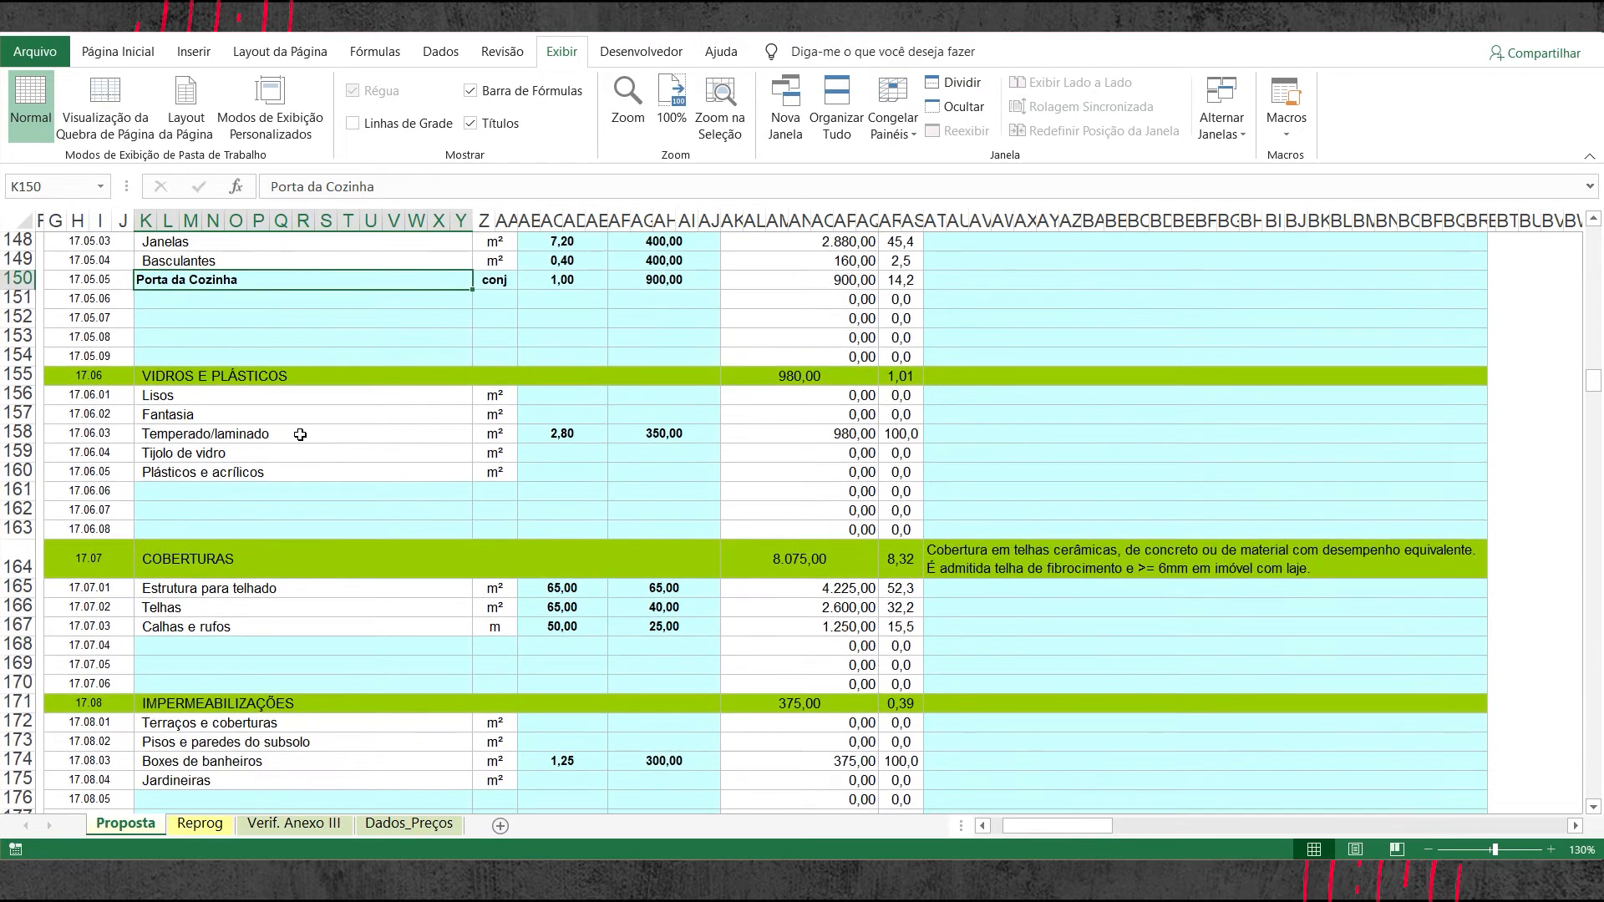
pyautogui.scroll(-4, 710, 408)
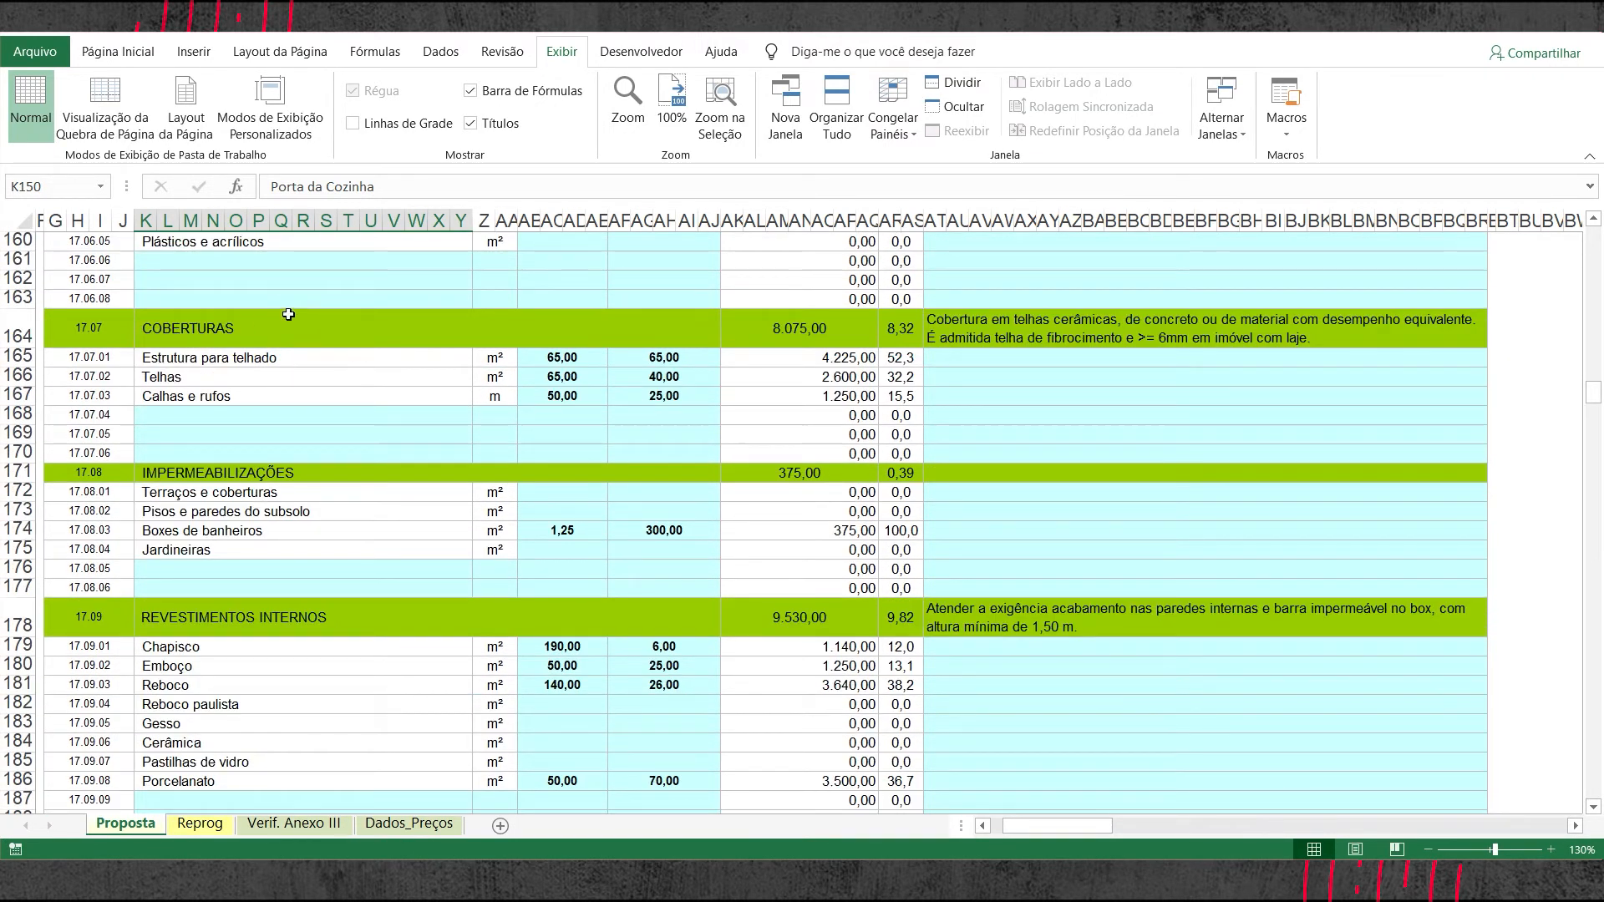
pyautogui.click(289, 359)
pyautogui.click(284, 378)
pyautogui.click(281, 398)
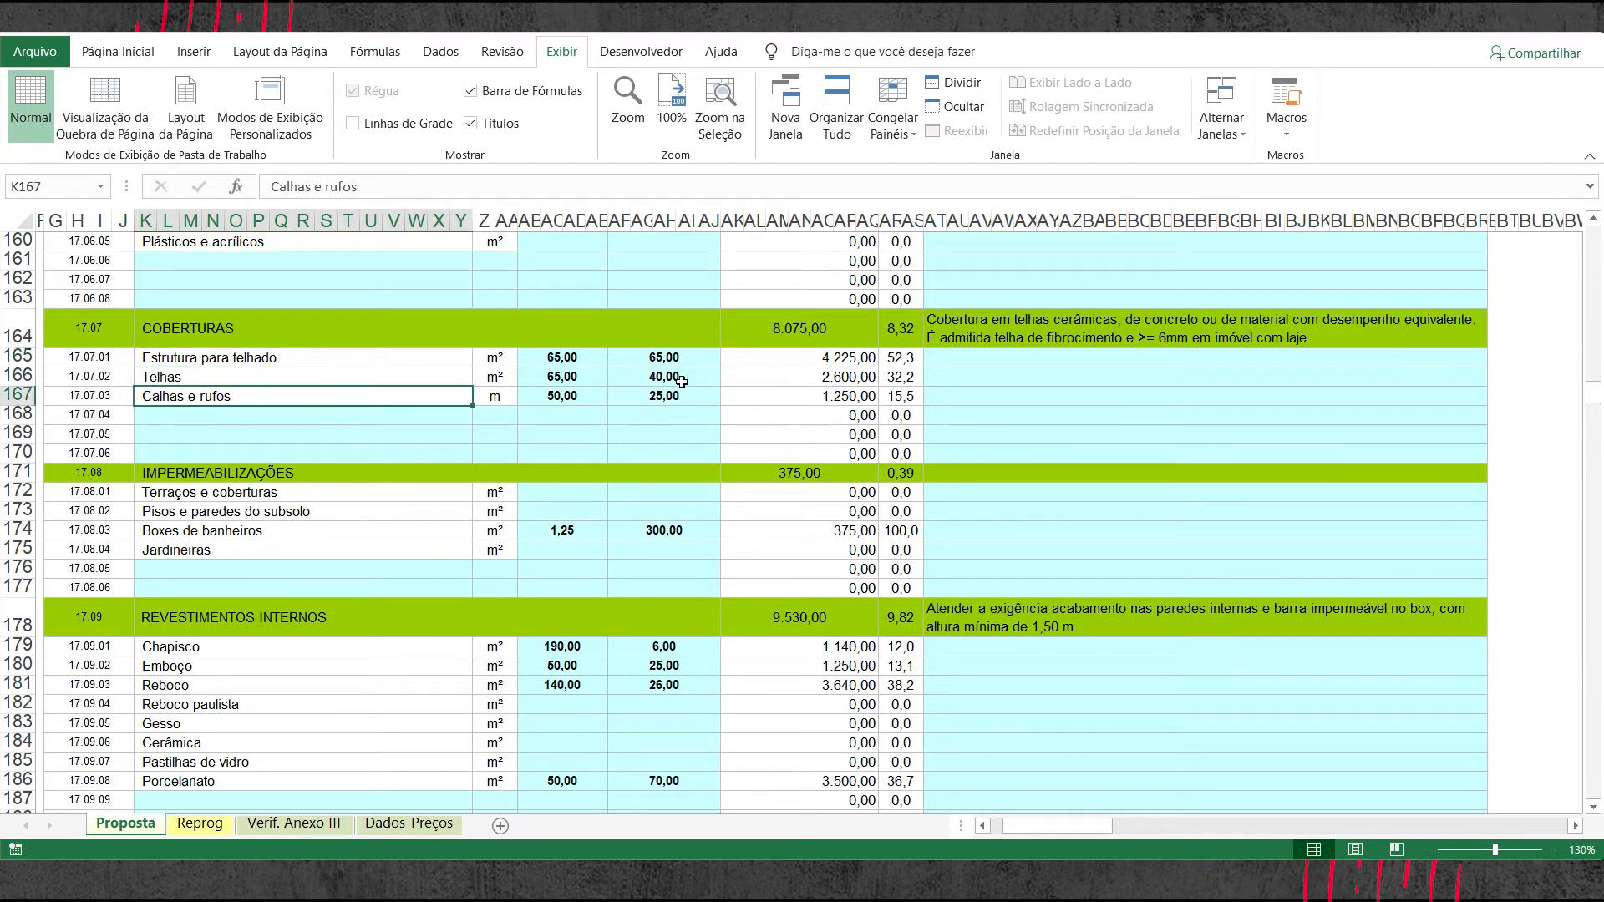
# - Review the remaining budget groups from IMPERMEABILIZAÇÕES through finishes, paint and floors to the electrical, hydraulic and sewage installations
pyautogui.scroll(-2, 560, 402)
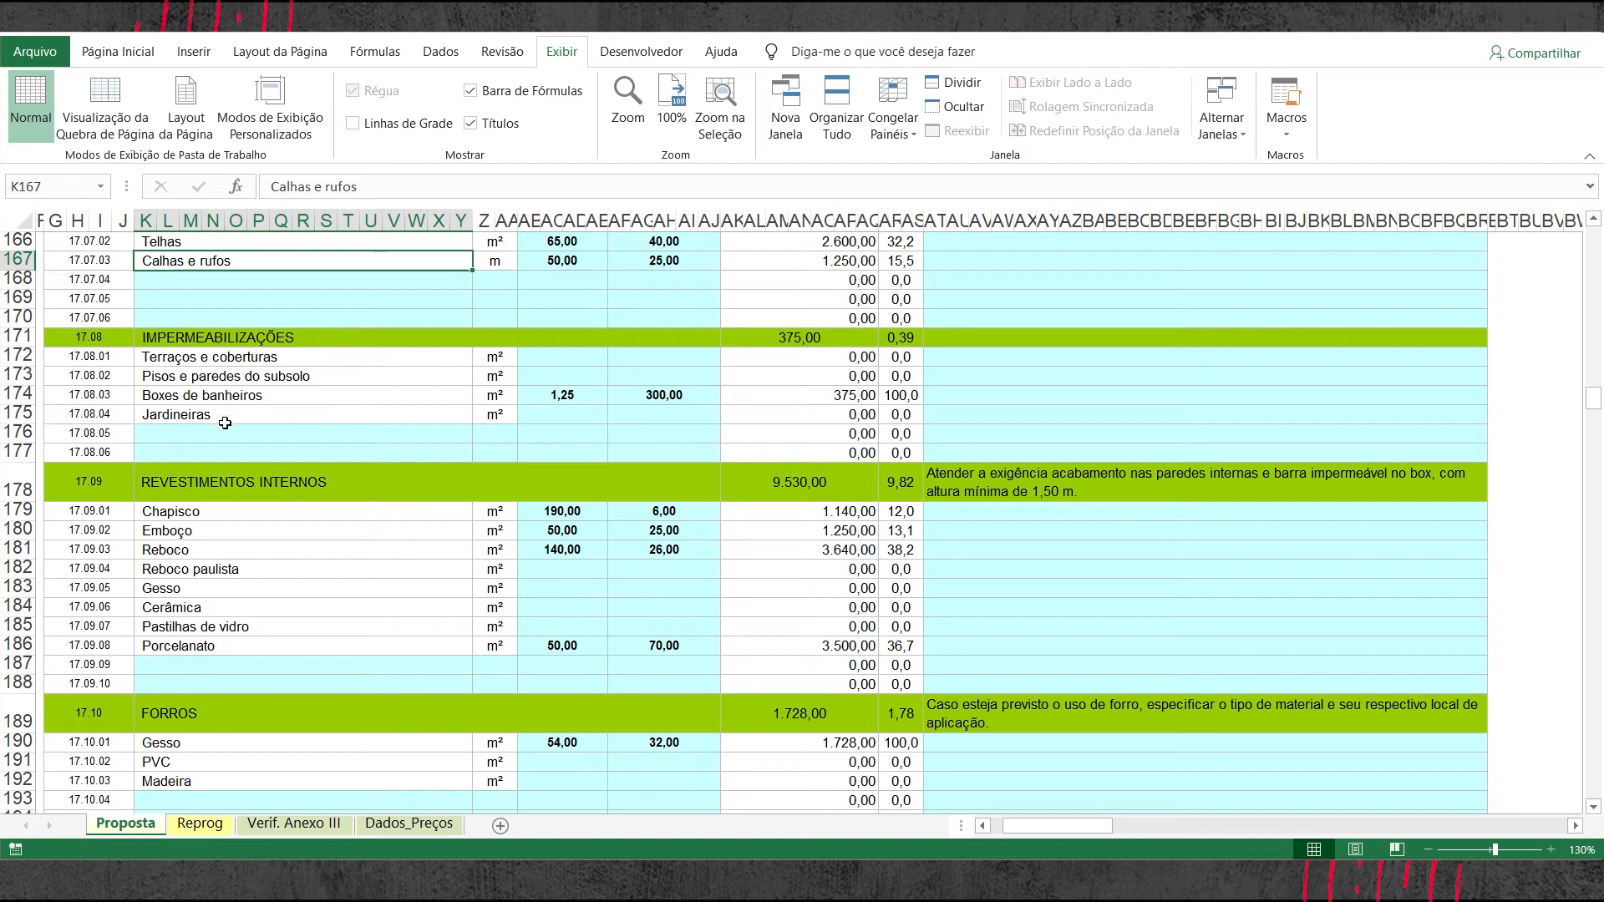
pyautogui.scroll(-3, 362, 294)
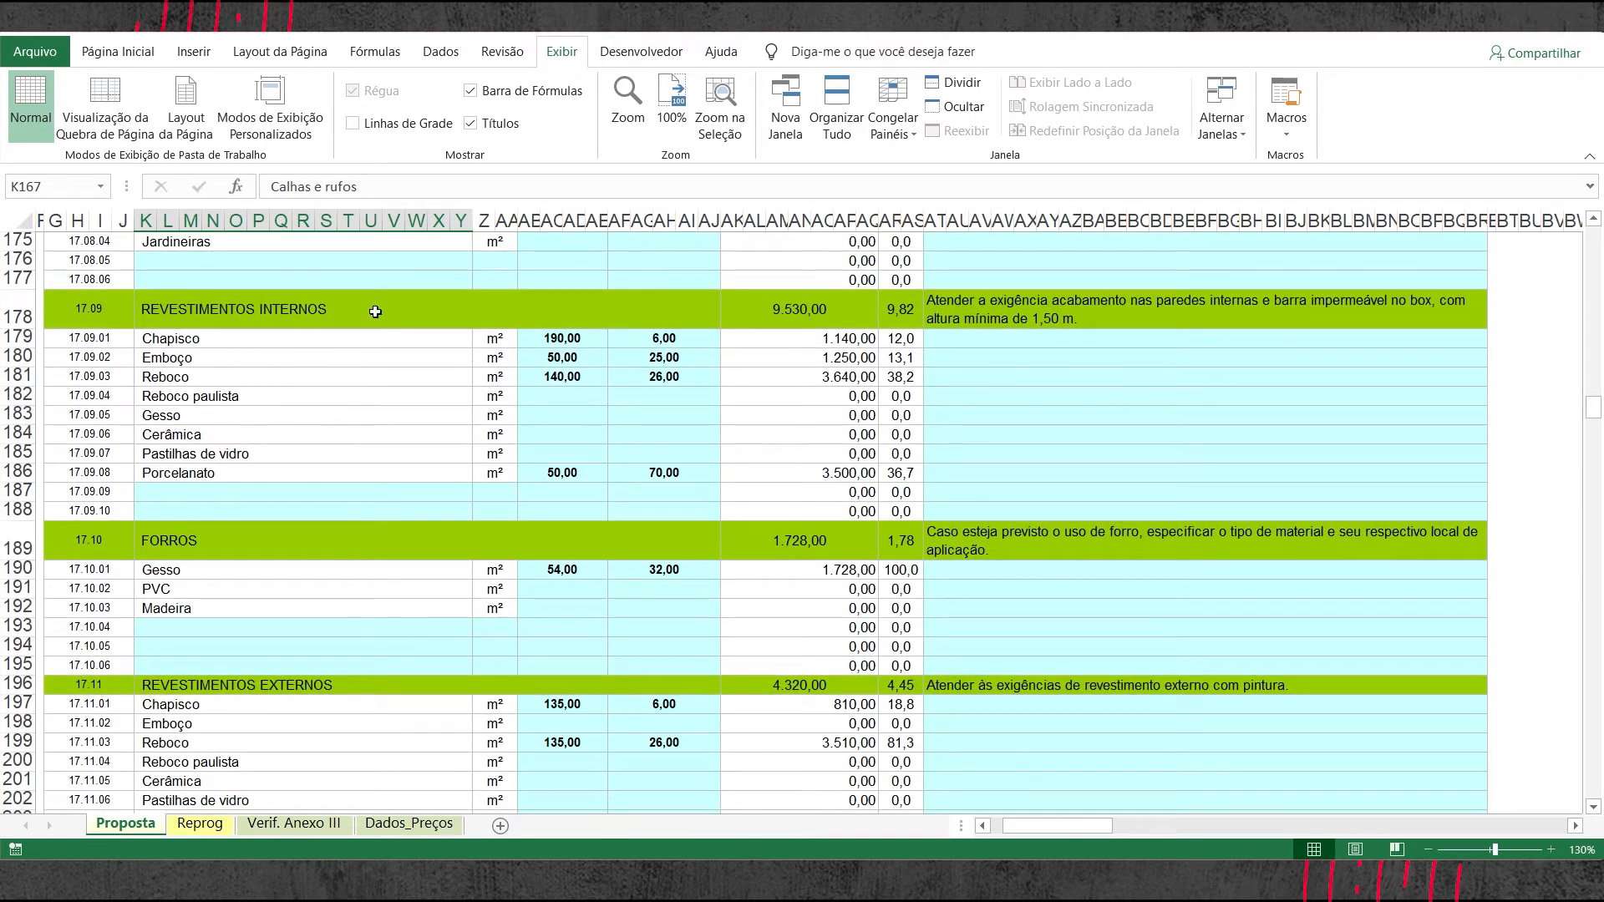
pyautogui.scroll(-5, 275, 442)
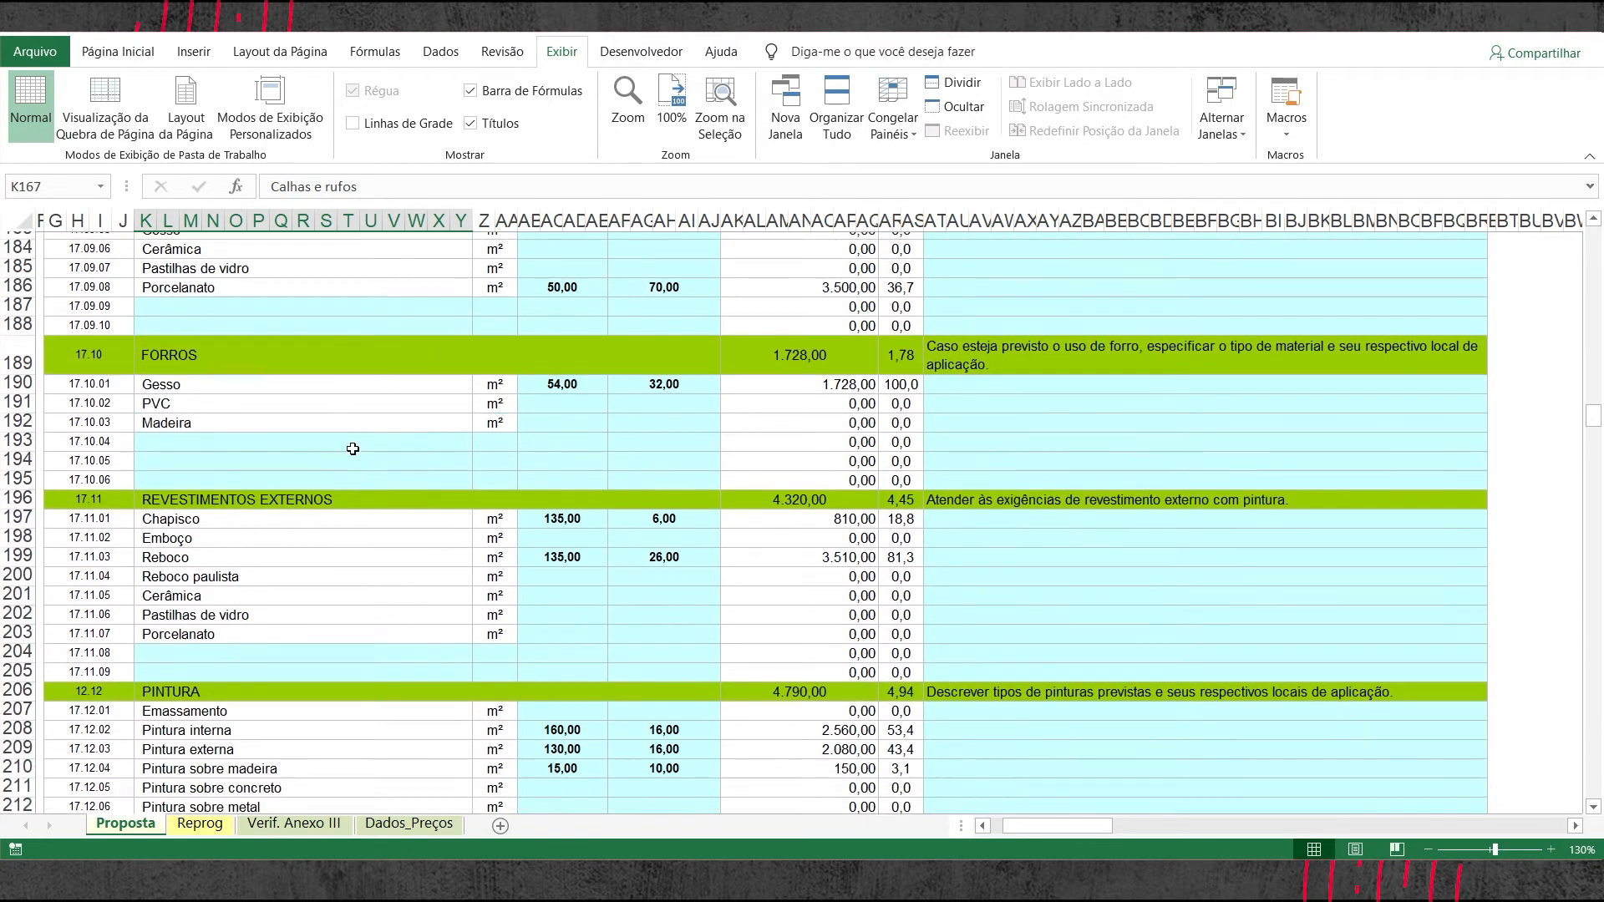
pyautogui.scroll(-4, 232, 472)
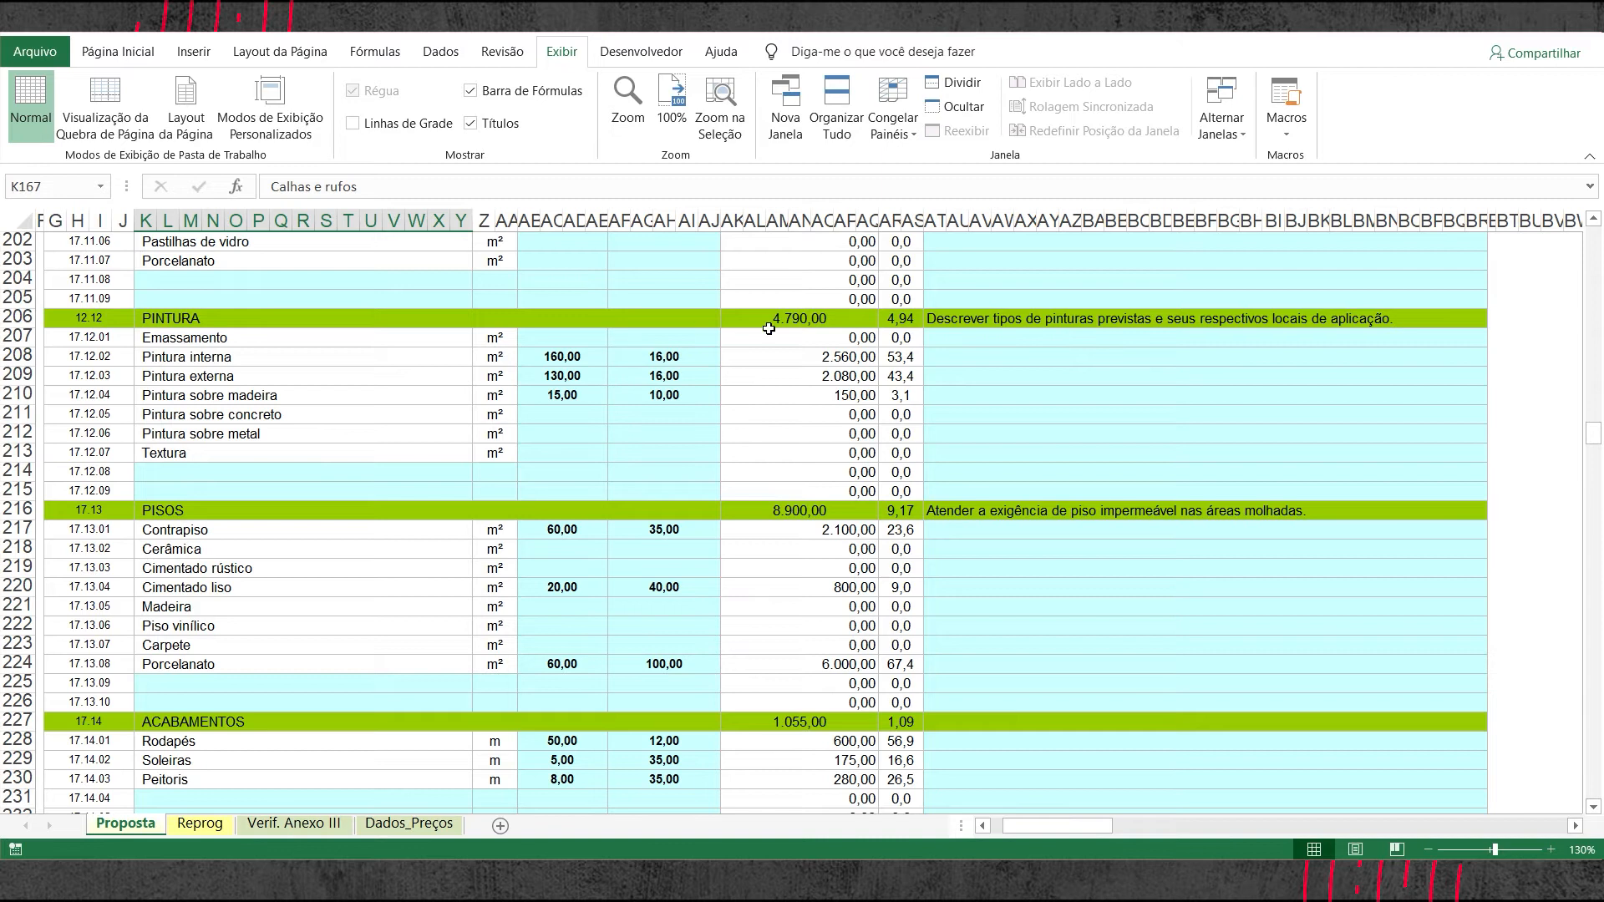
pyautogui.scroll(-3, 645, 380)
pyautogui.scroll(-2, 325, 392)
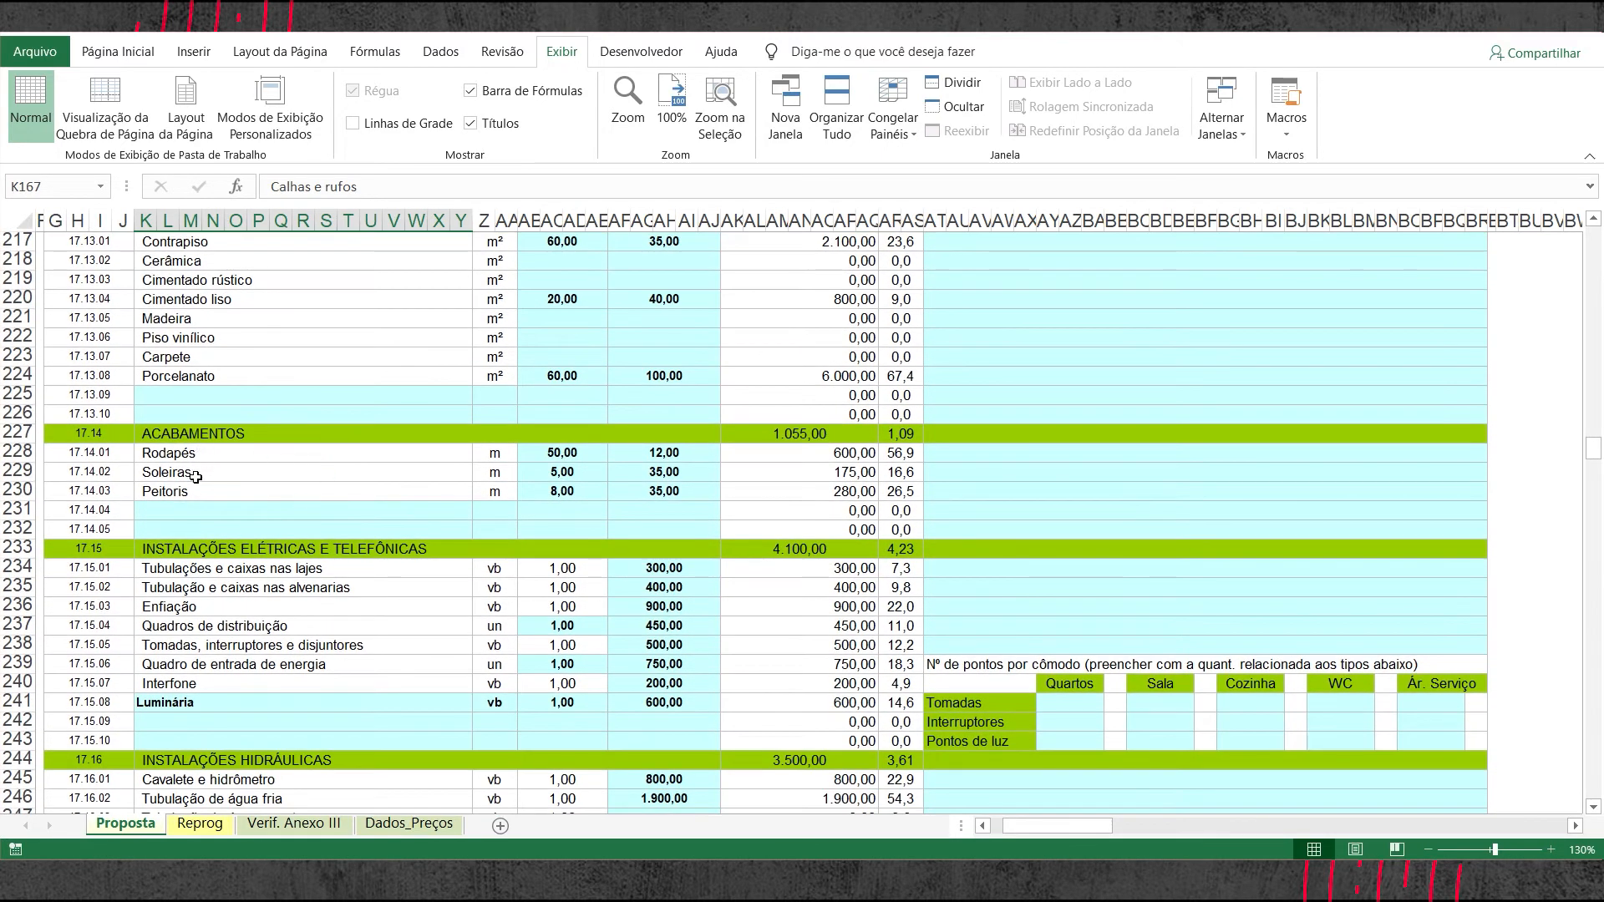
pyautogui.scroll(-3, 792, 336)
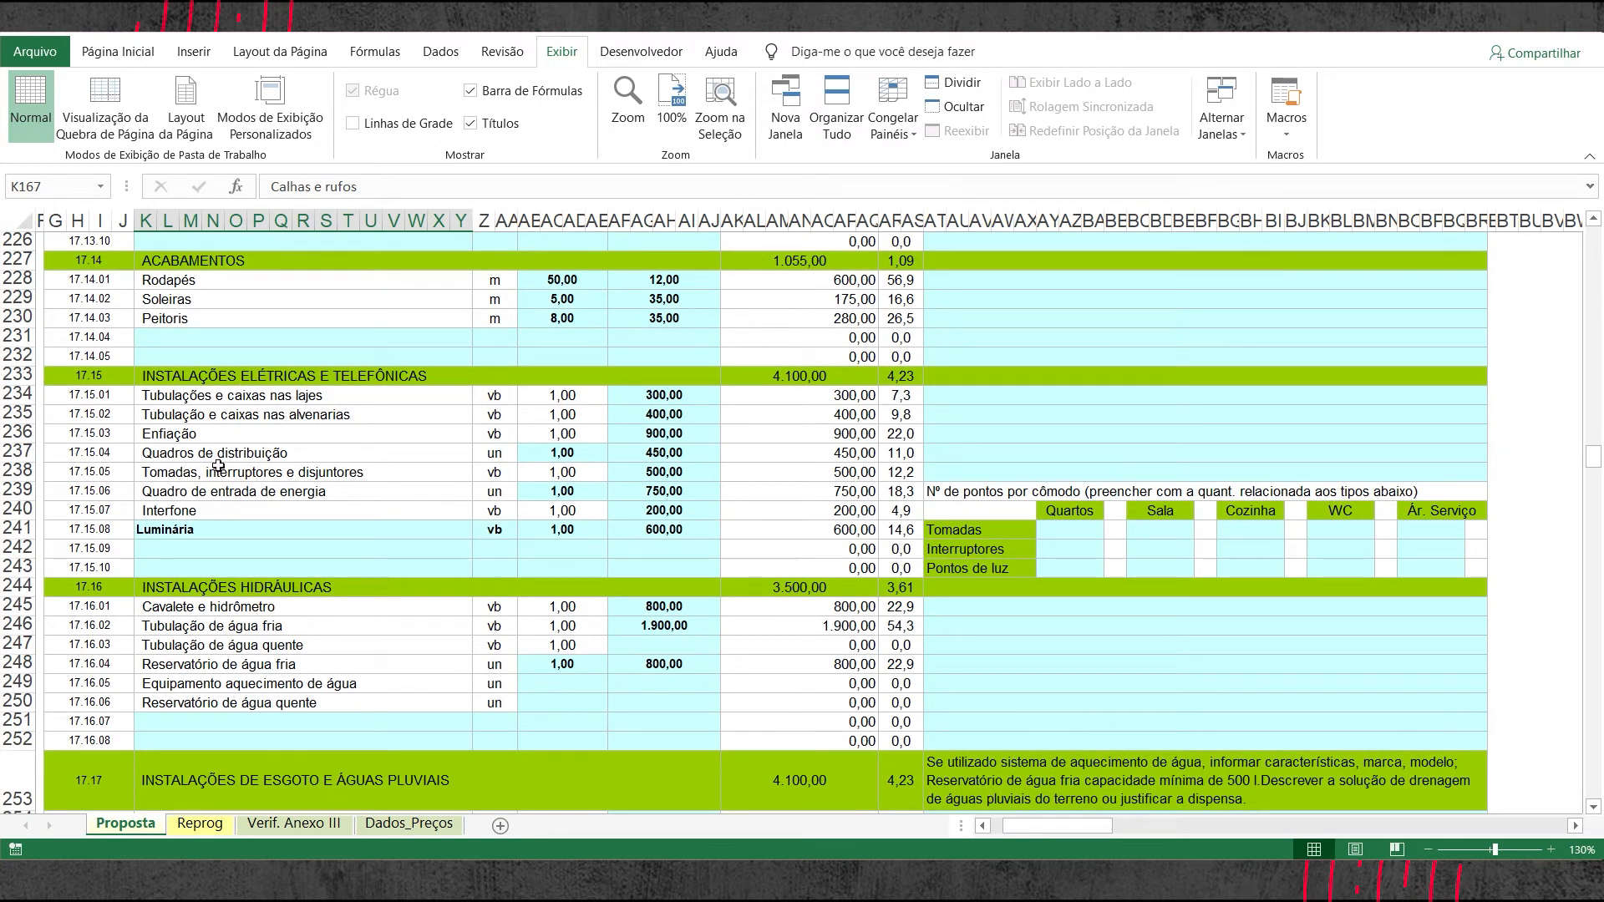
pyautogui.scroll(-1, 840, 420)
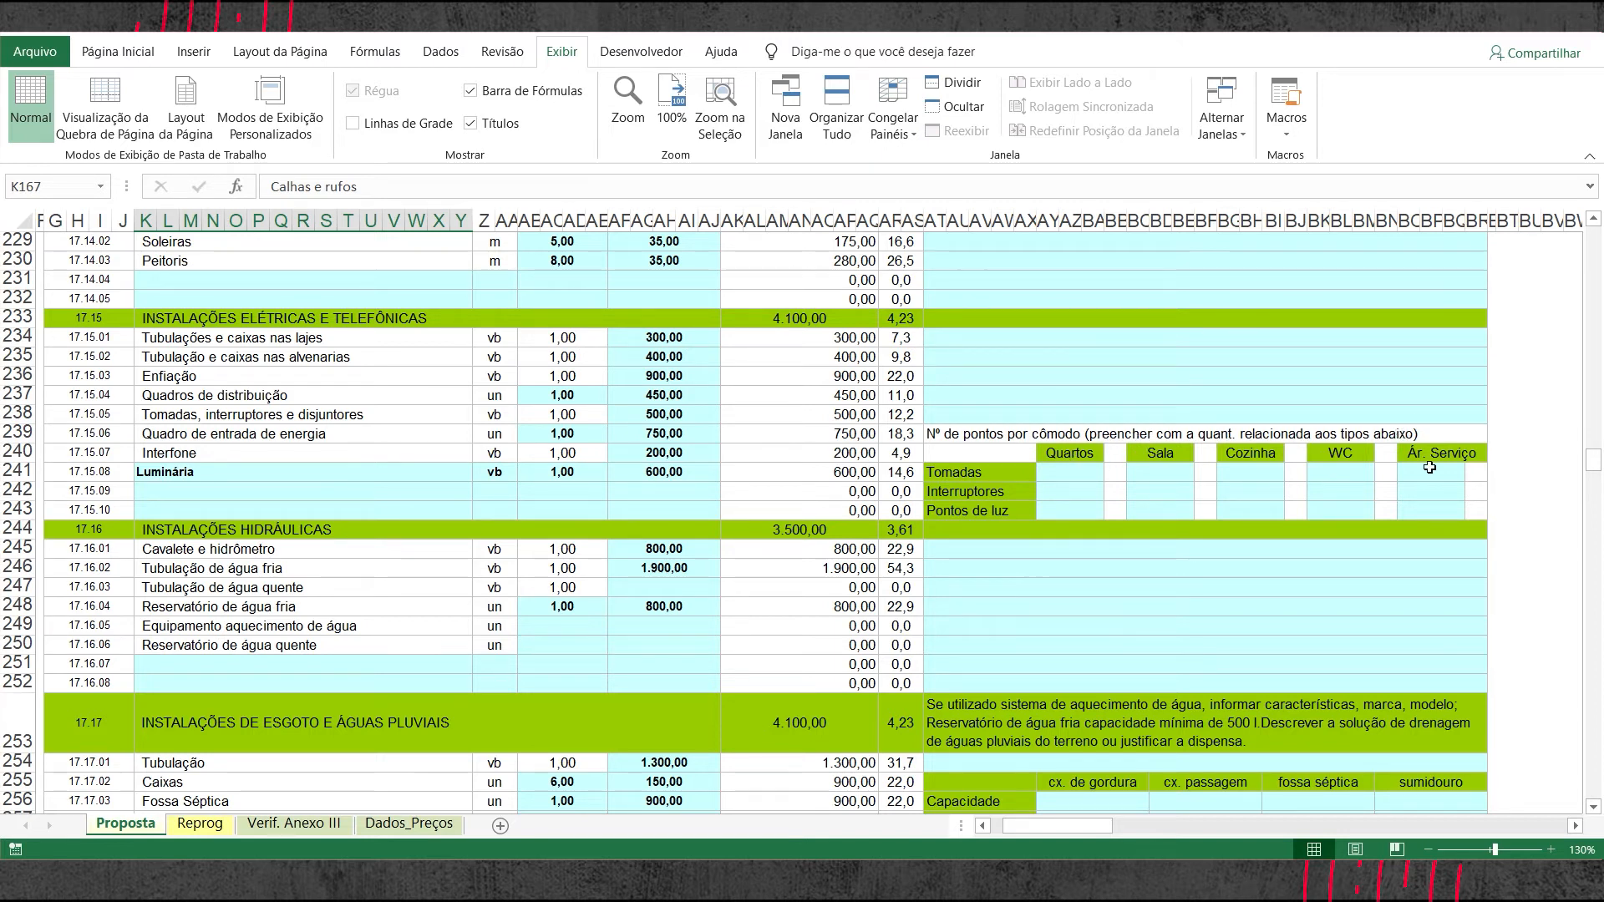
# - Examine the points-per-room table of the electrical installations: Tomadas, Interruptores and Pontos de luz cells for Quartos, Sala and Cozinha
pyautogui.scroll(-1, 1232, 473)
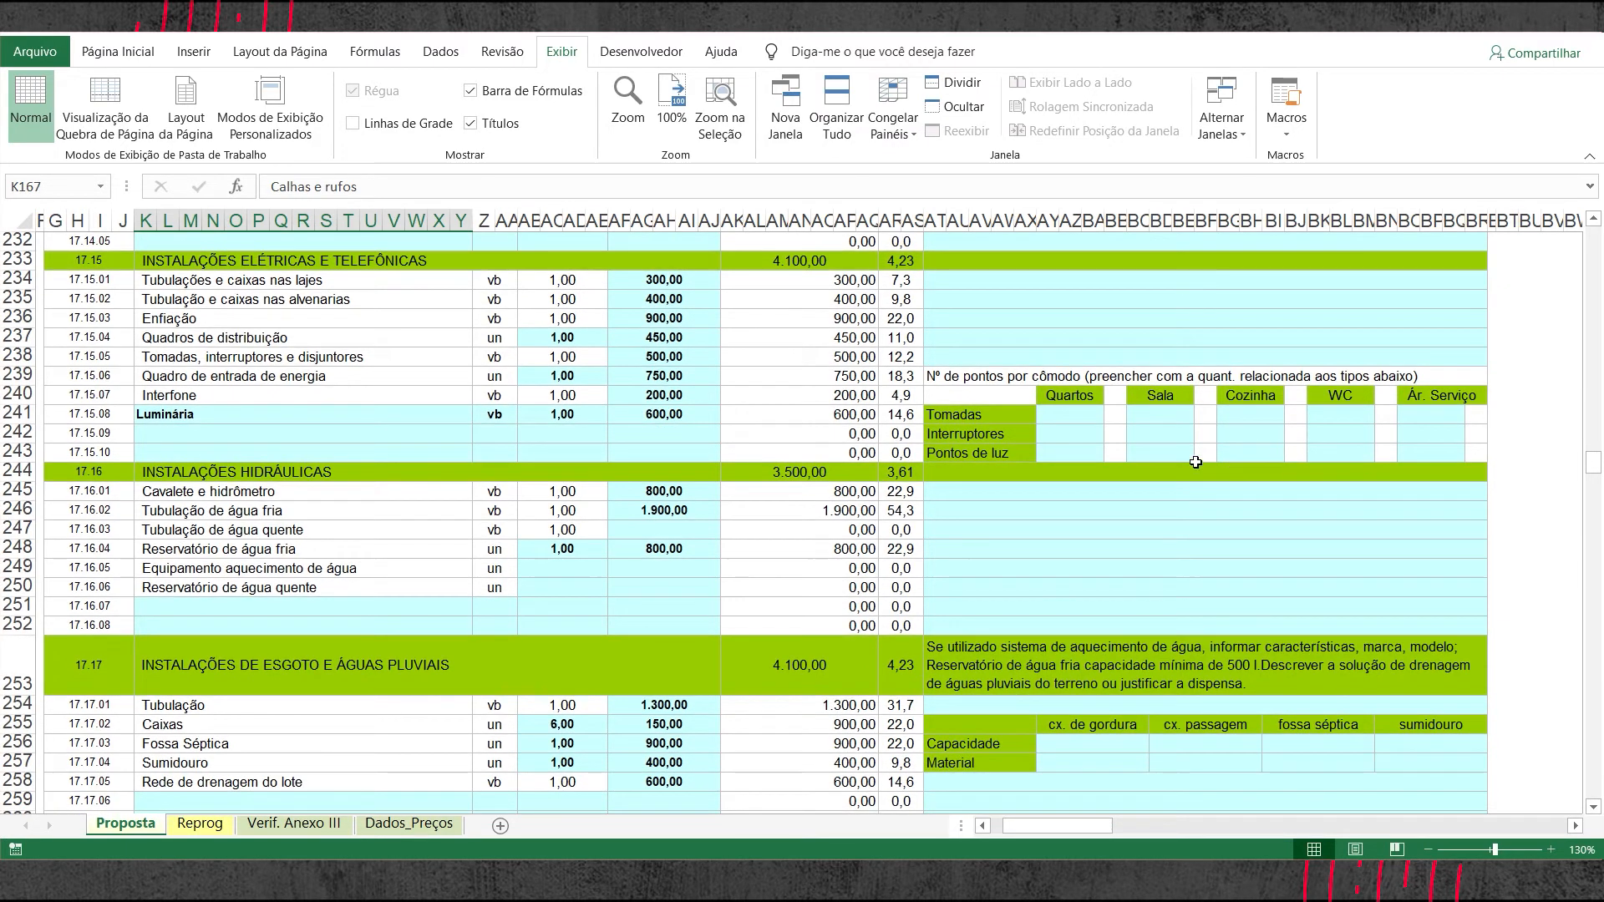
pyautogui.click(1080, 418)
pyautogui.click(1071, 441)
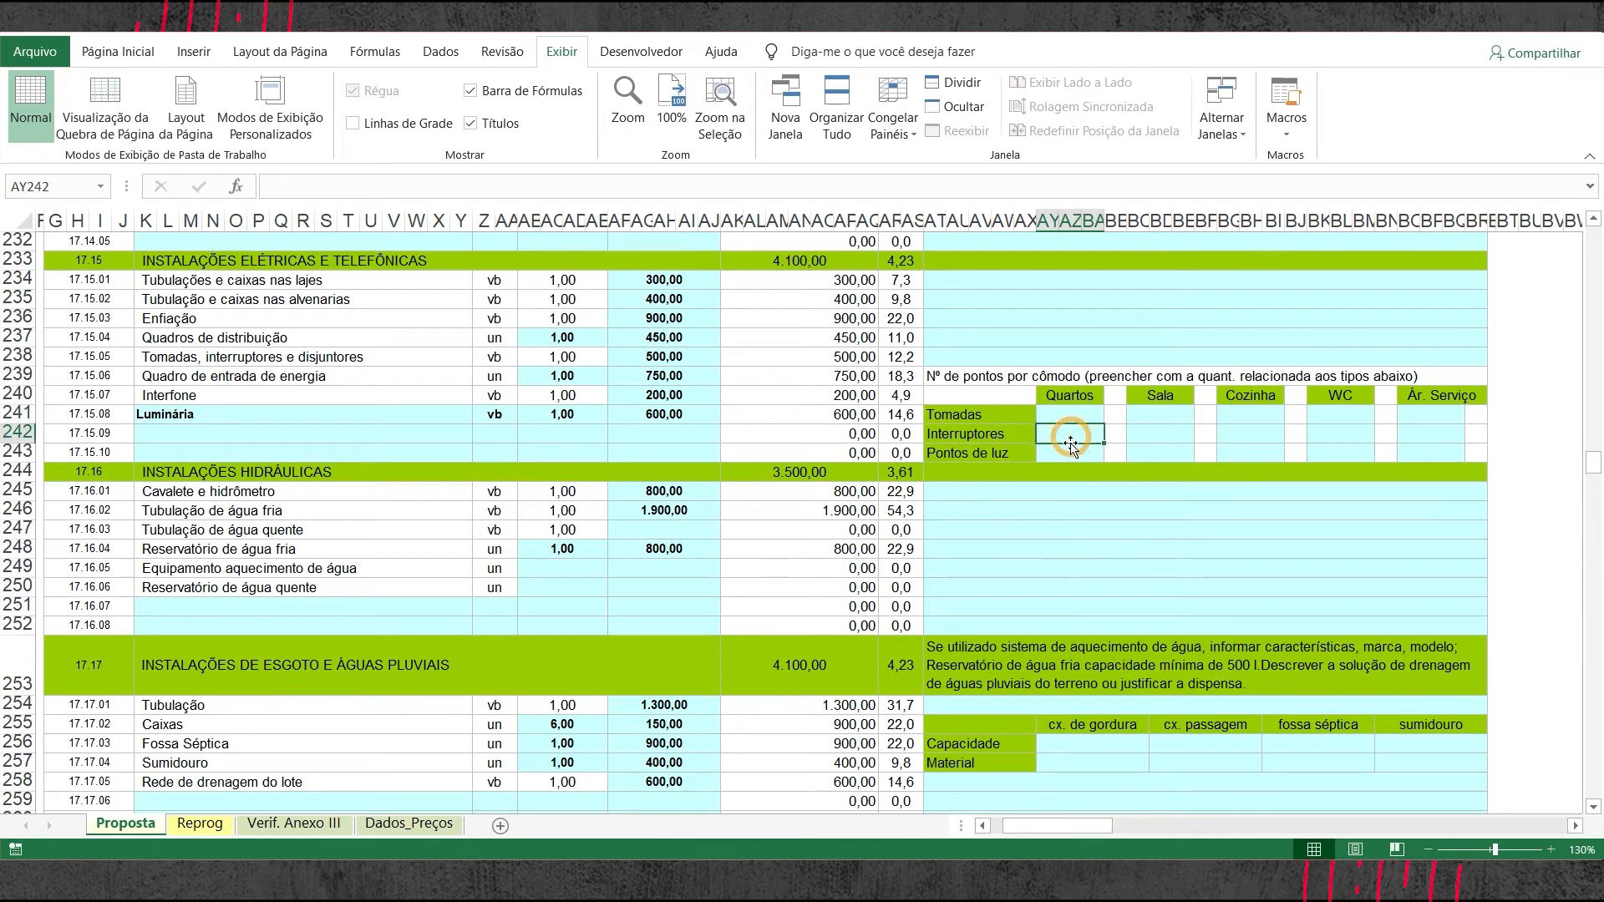
pyautogui.click(1074, 454)
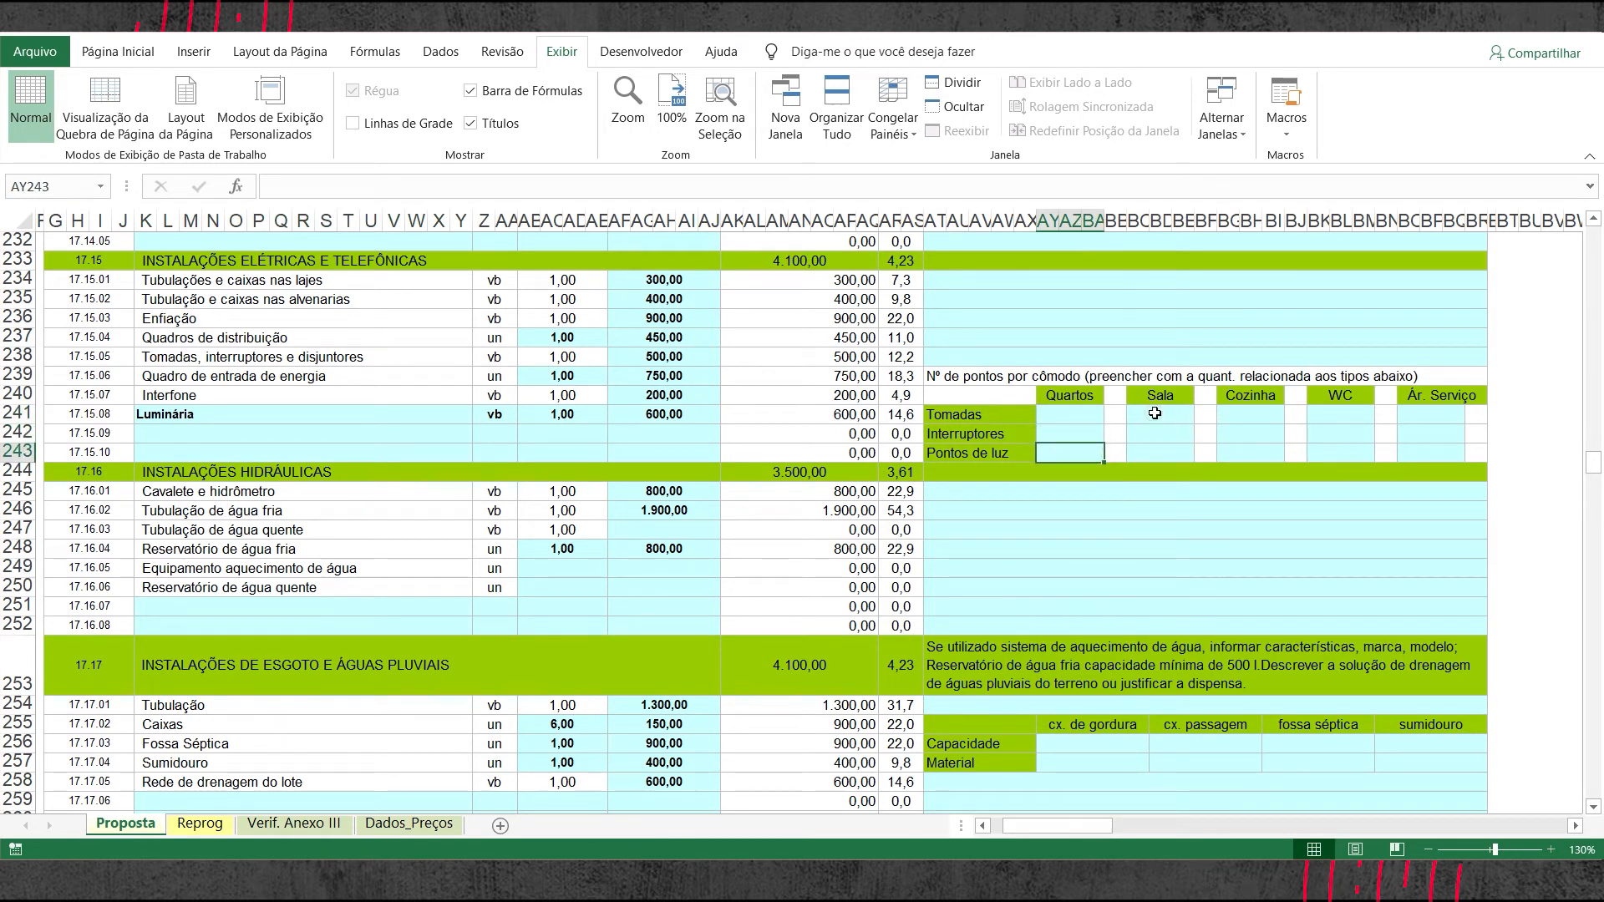
pyautogui.click(1154, 414)
pyautogui.click(1163, 452)
pyautogui.click(1260, 415)
pyautogui.click(1261, 452)
pyautogui.click(1260, 431)
pyautogui.click(1258, 415)
pyautogui.click(1059, 416)
pyautogui.click(1062, 437)
pyautogui.click(1062, 418)
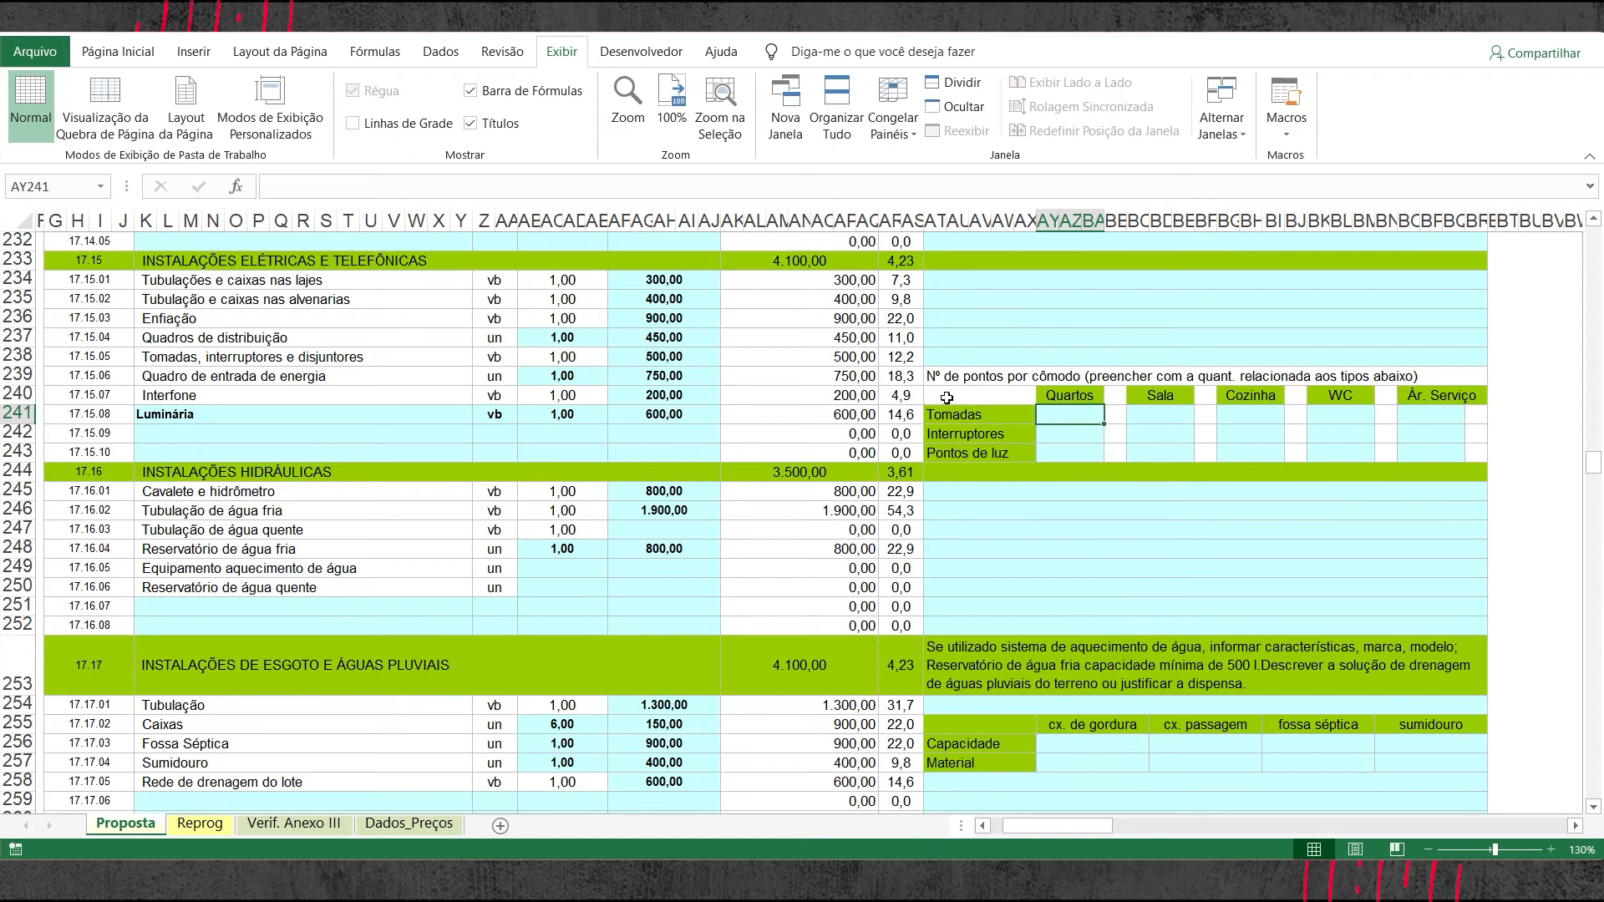
# - Review the hydraulic and sewage installation services, checking the Fossa Séptica and Sumidouro rows with their quantity and cost cells
pyautogui.scroll(-2, 948, 399)
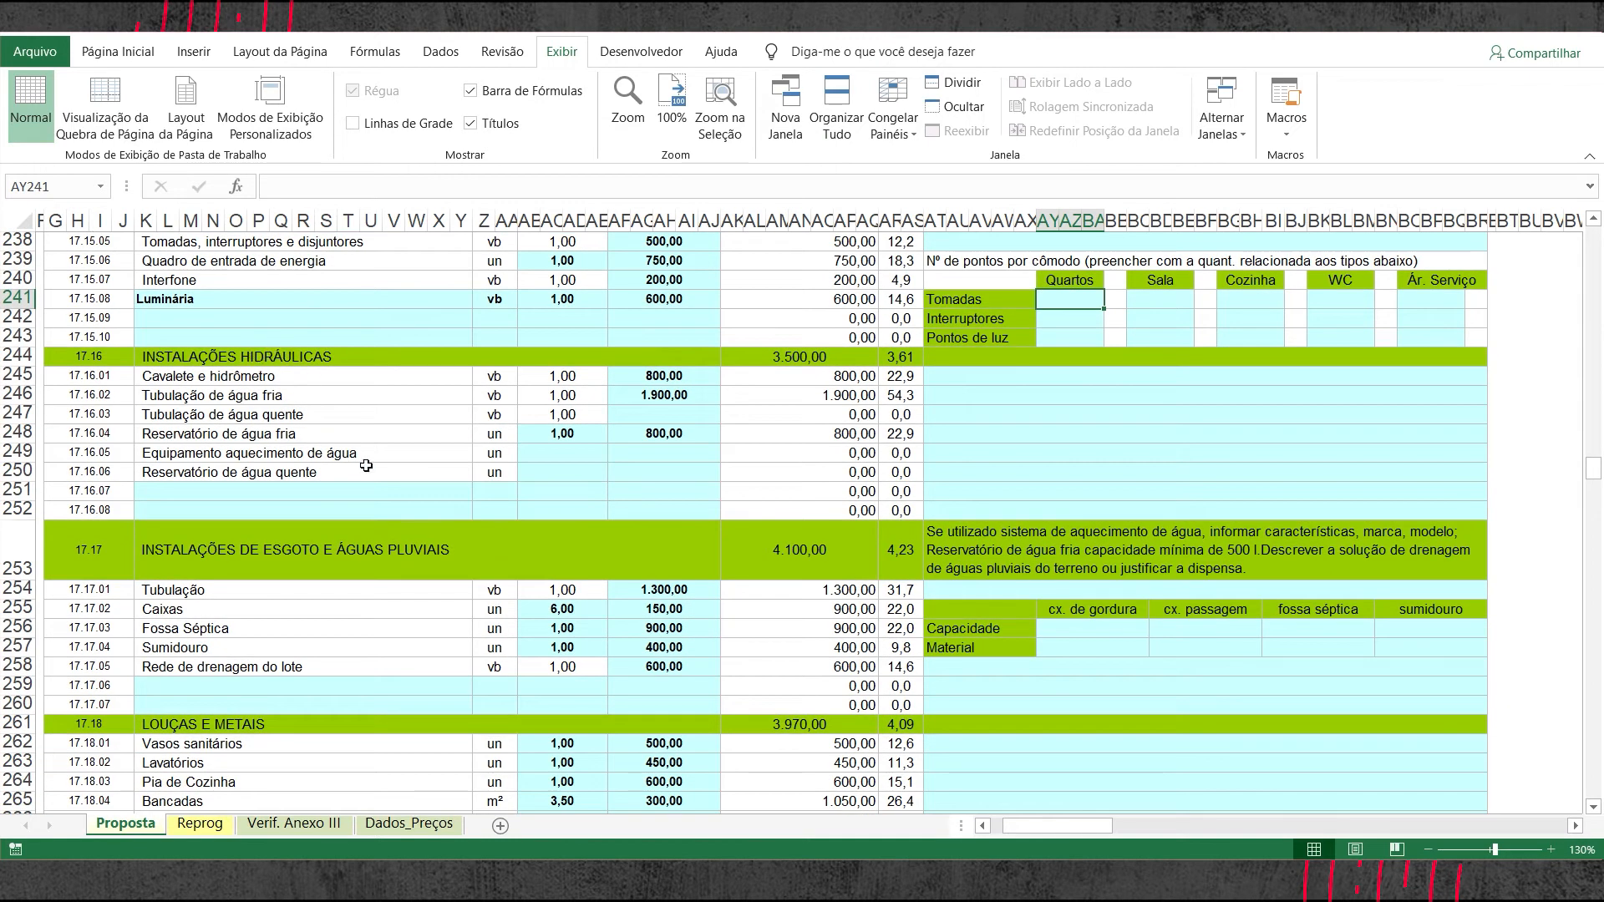
pyautogui.scroll(-3, 366, 465)
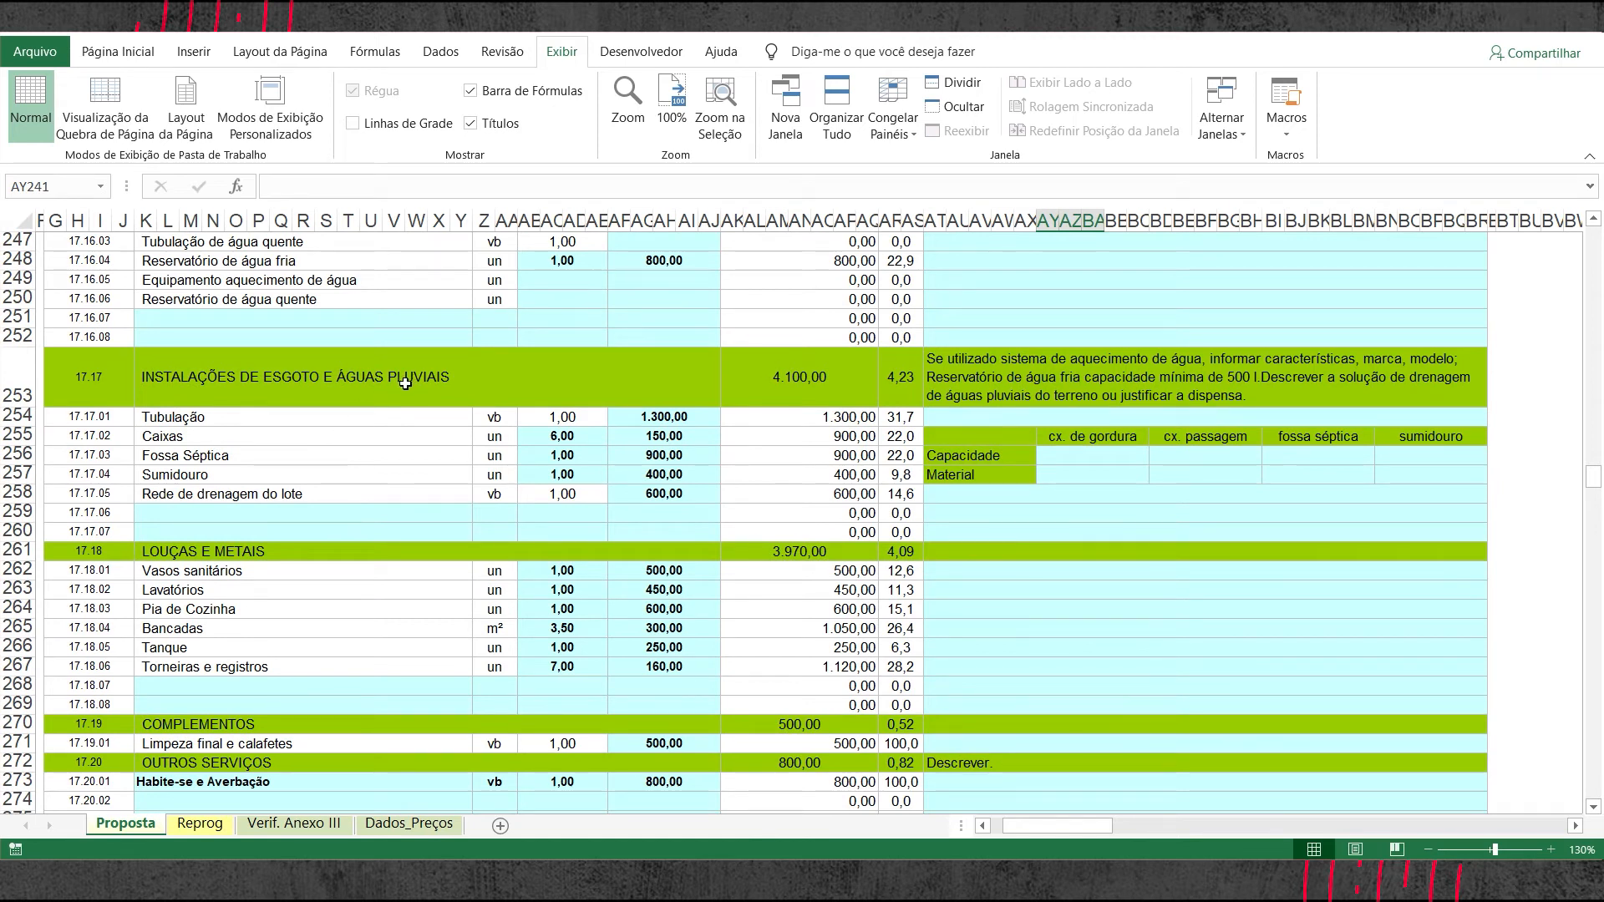
pyautogui.click(261, 458)
pyautogui.moveTo(347, 460); pyautogui.dragTo(433, 456)
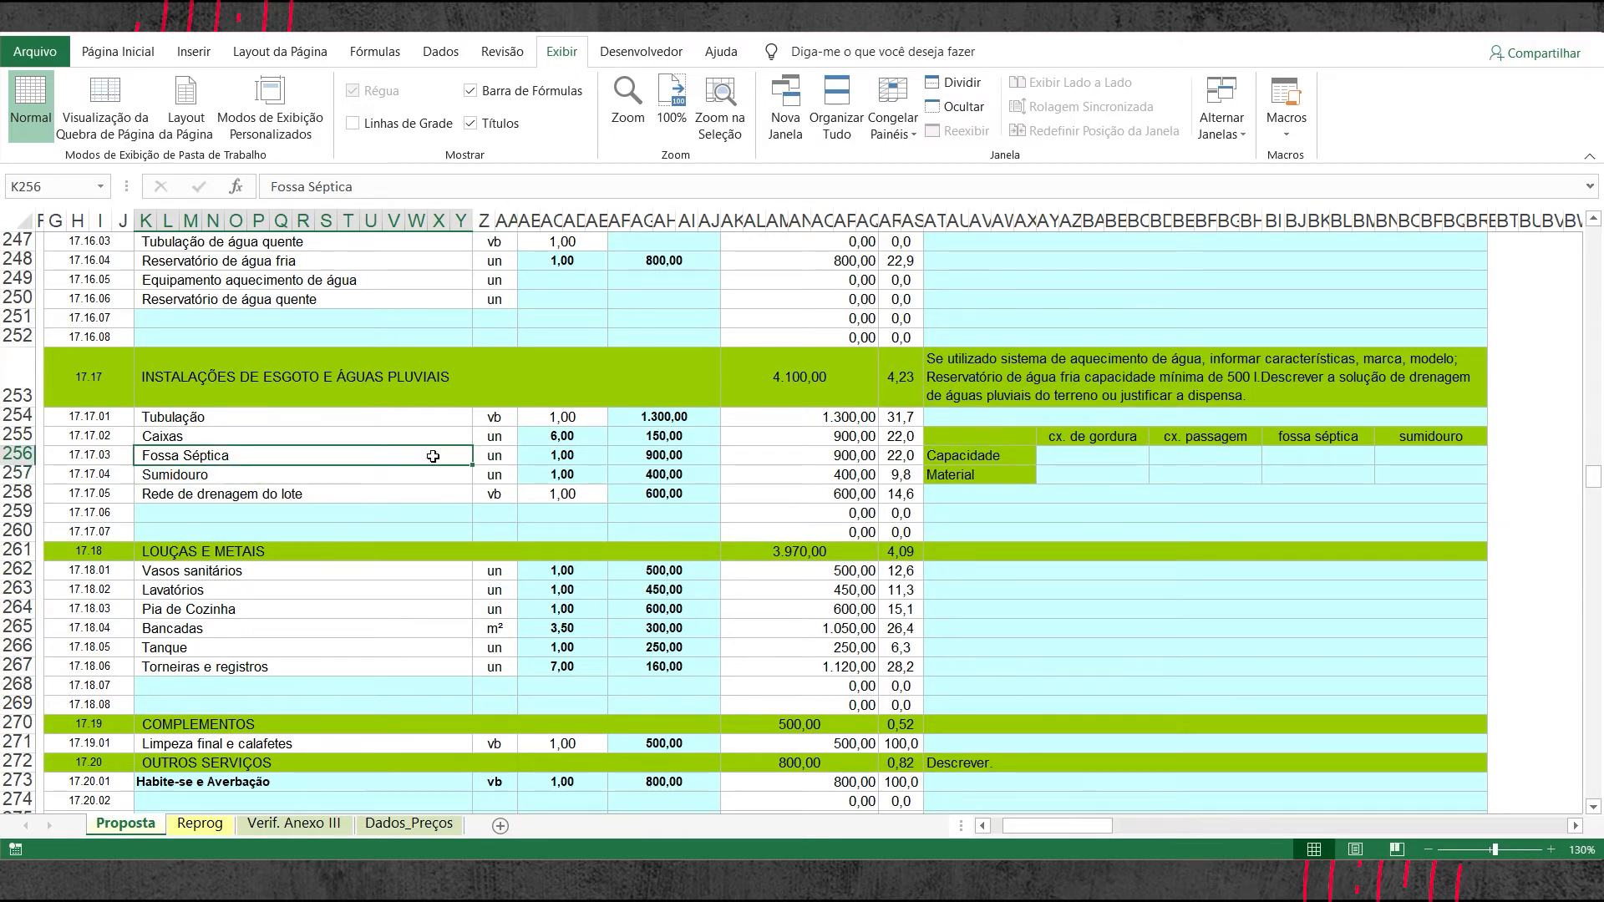
pyautogui.moveTo(263, 475); pyautogui.dragTo(702, 487)
pyautogui.click(739, 471)
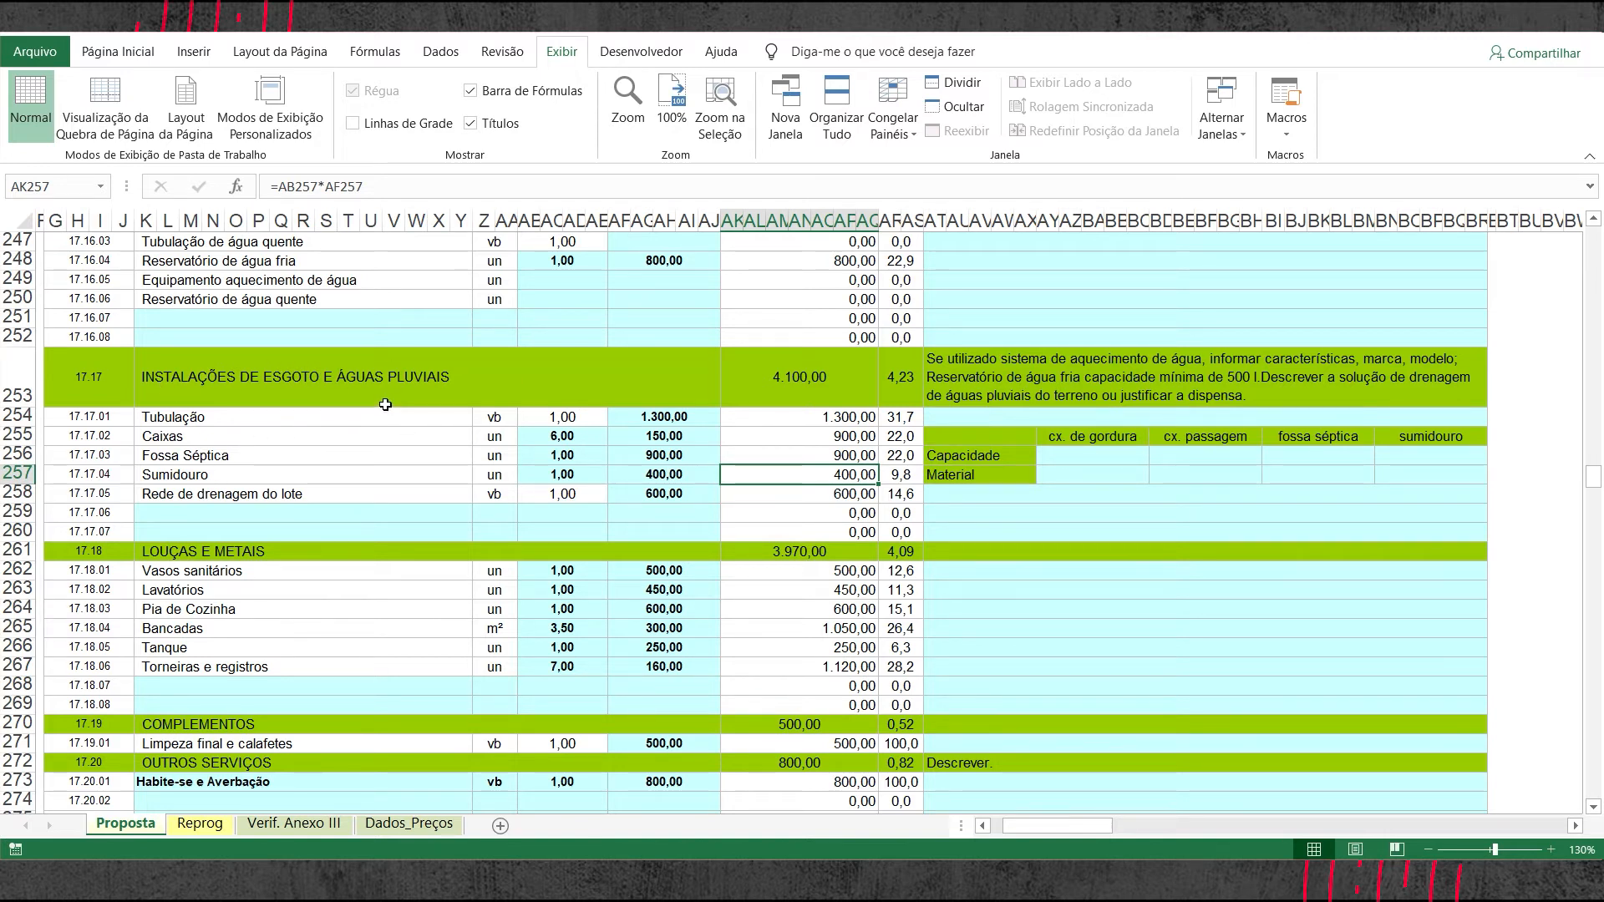
# - Examine the Capacidade and Material cells for cx. de gordura, cx. passagem, fossa séptica and sumidouro in the sewage specification table
pyautogui.click(1118, 458)
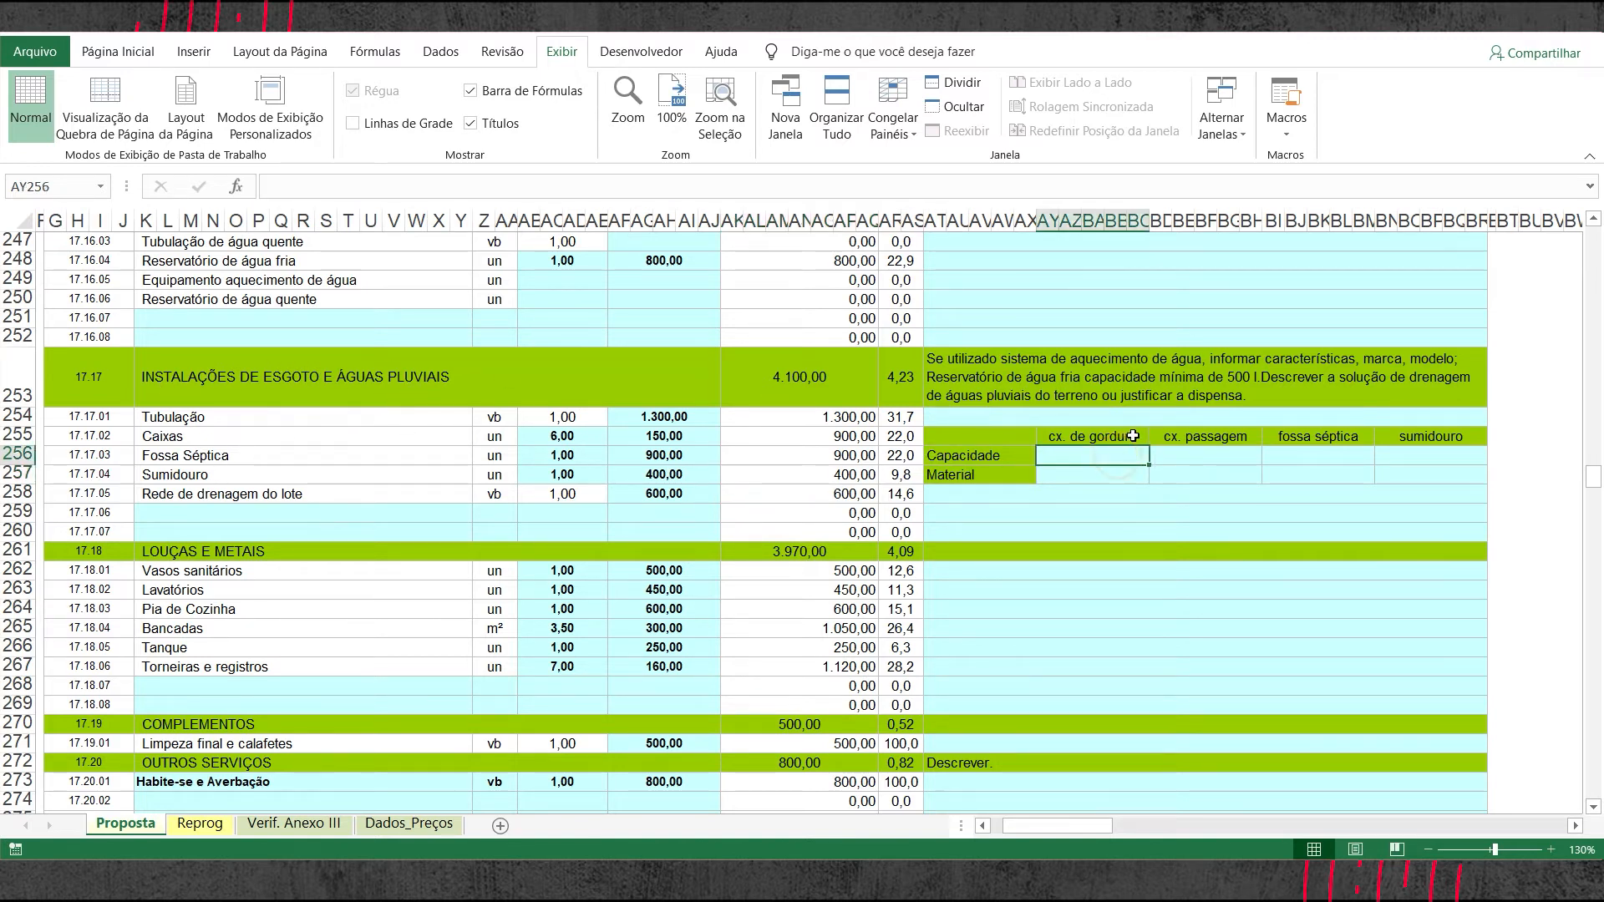
pyautogui.click(1086, 437)
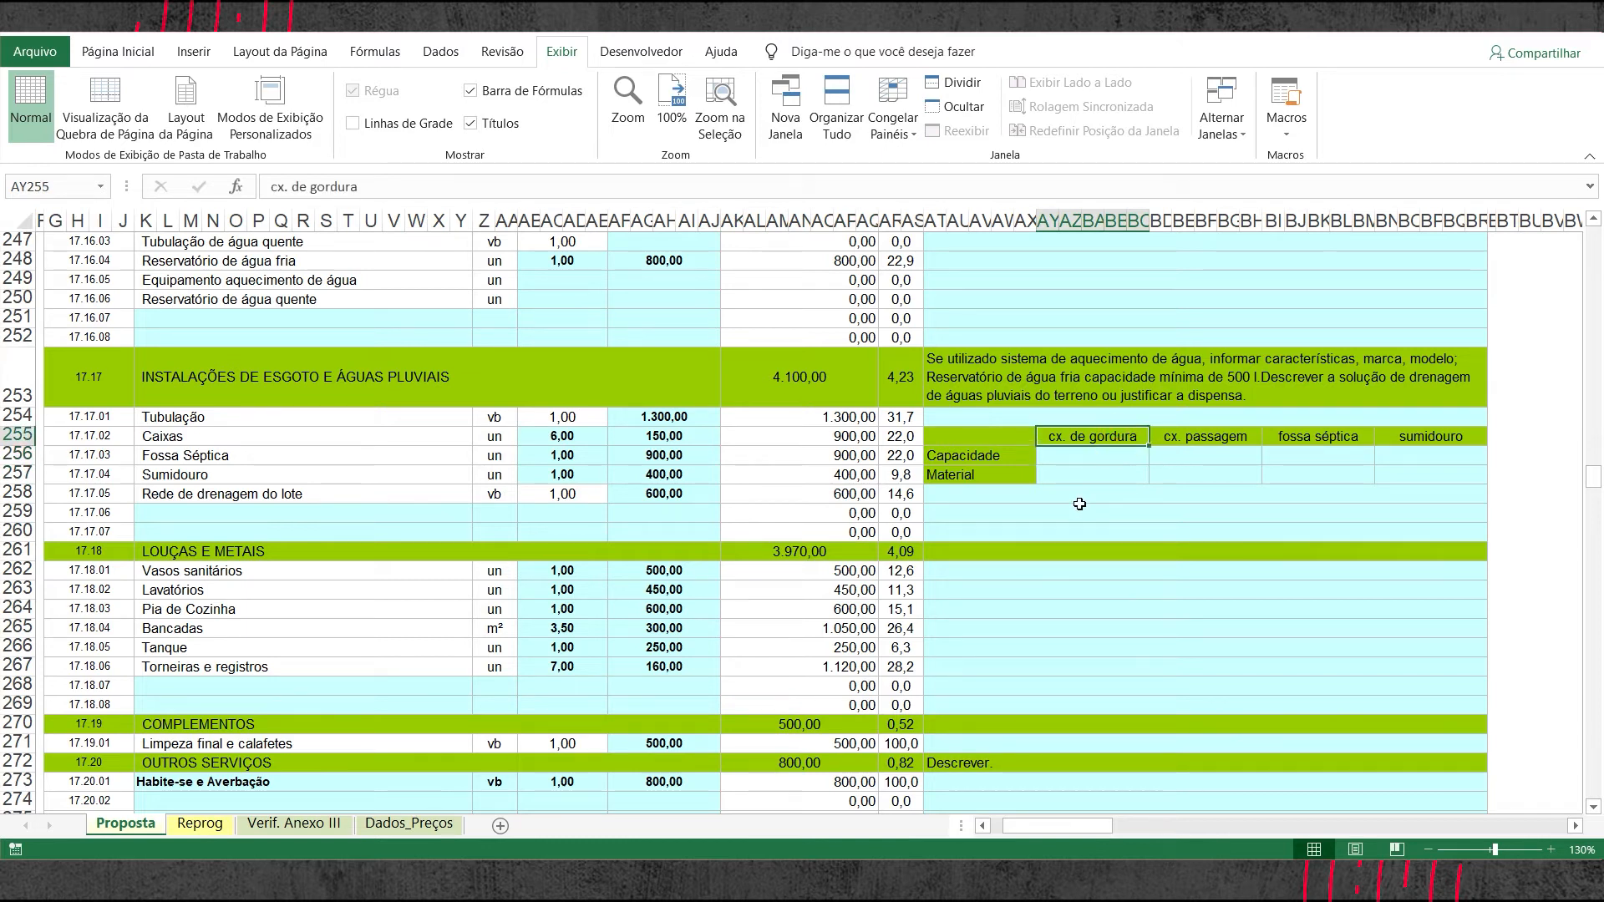
pyautogui.click(1090, 460)
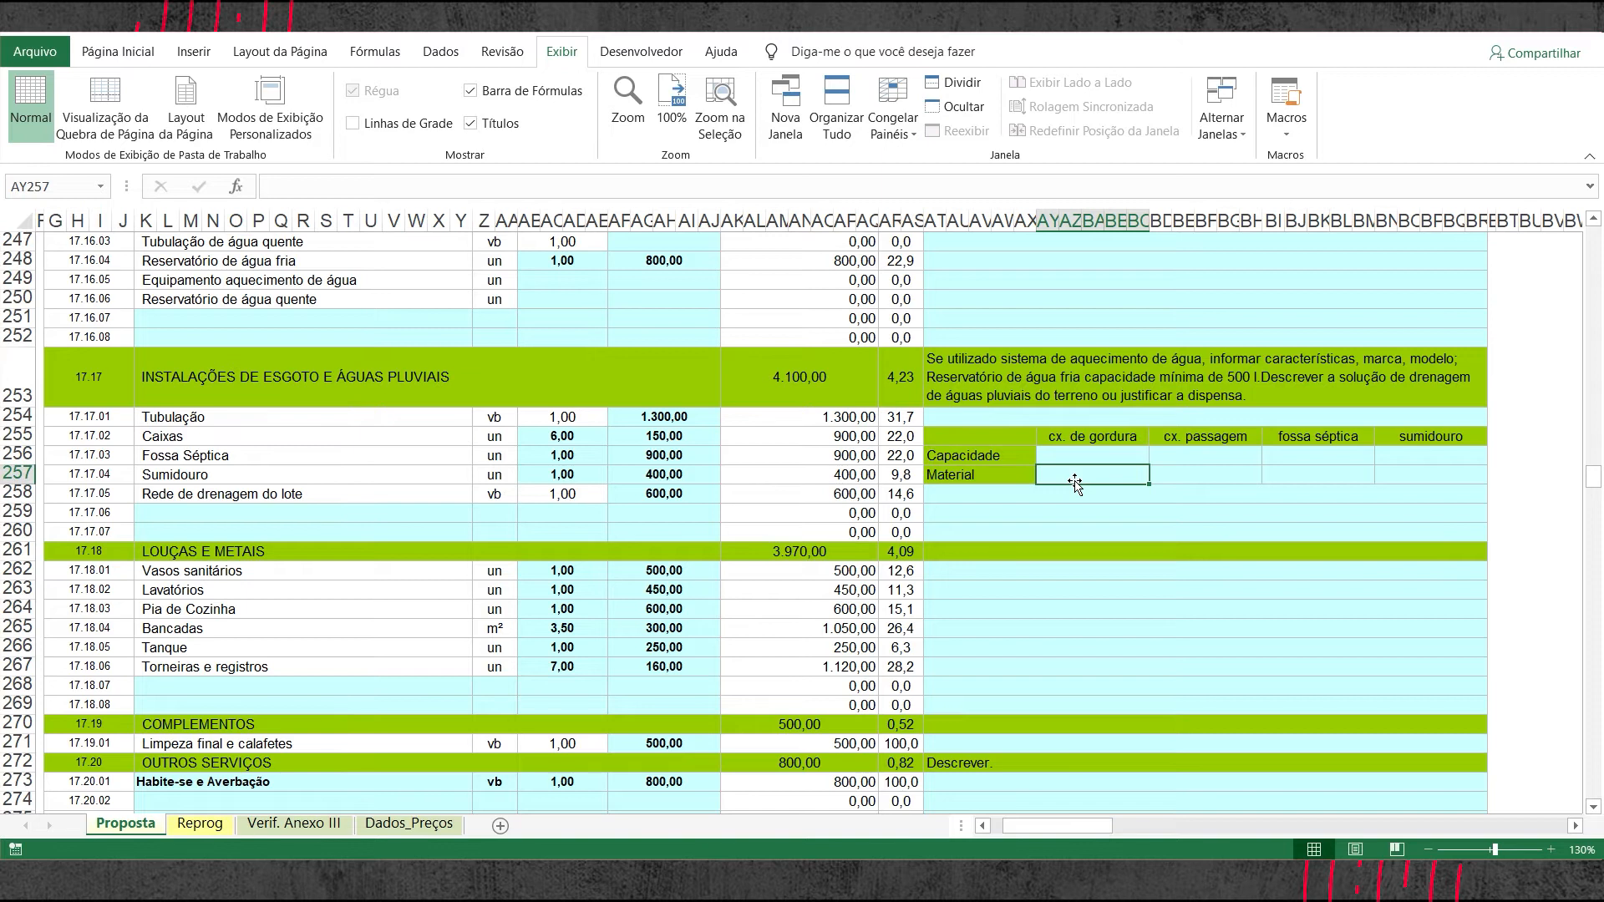
pyautogui.click(1113, 458)
pyautogui.click(1115, 472)
pyautogui.click(1196, 438)
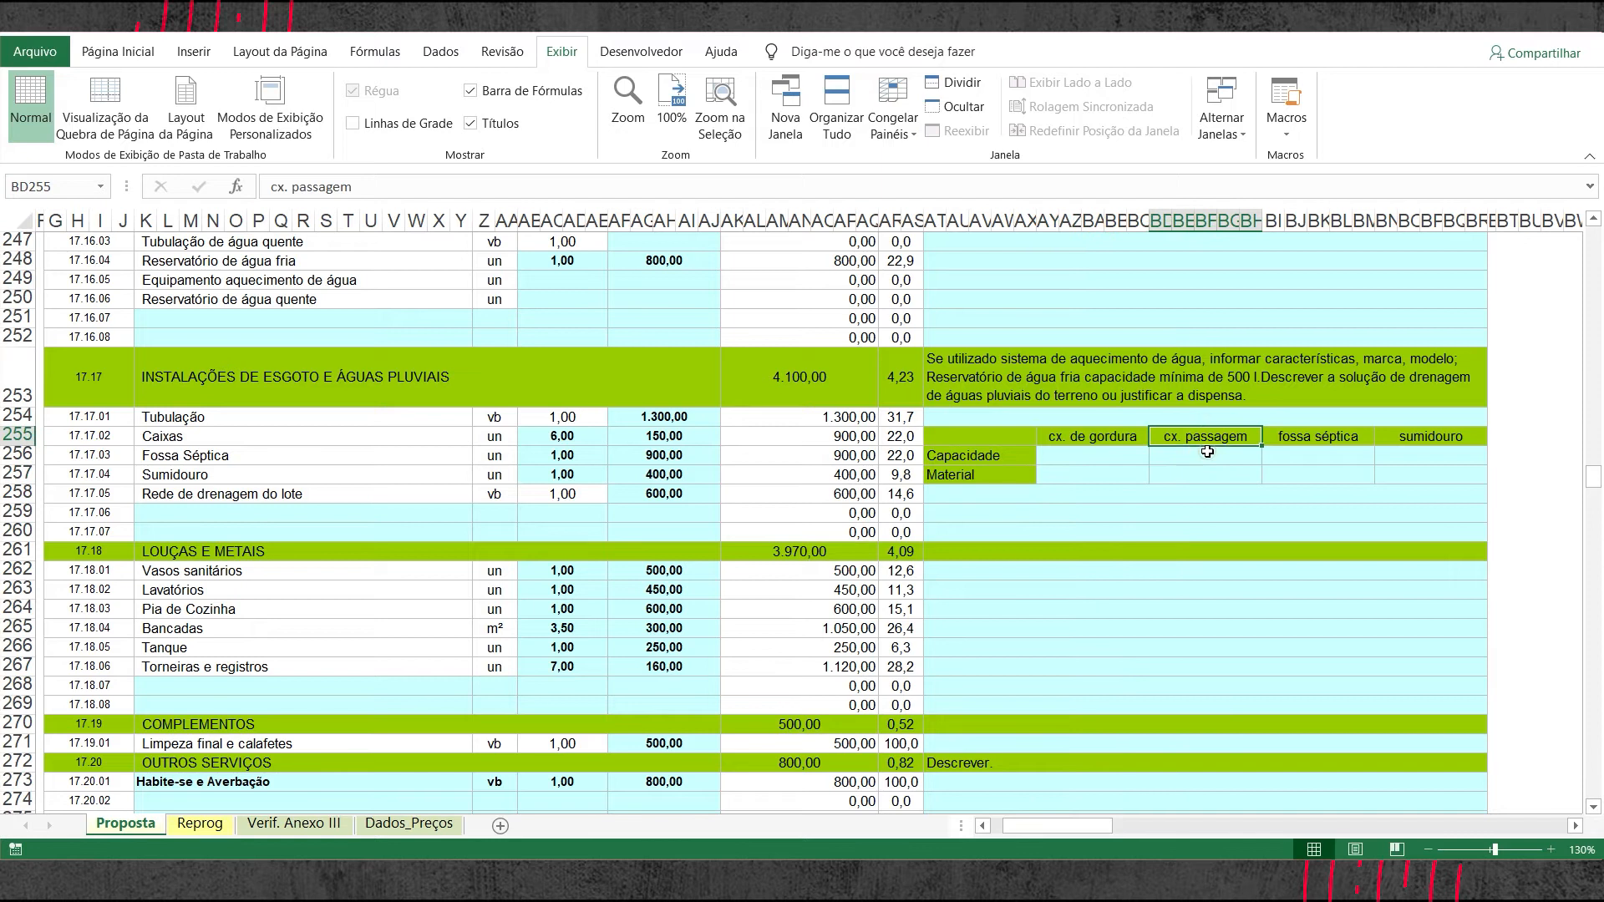
pyautogui.click(1207, 451)
pyautogui.click(1324, 458)
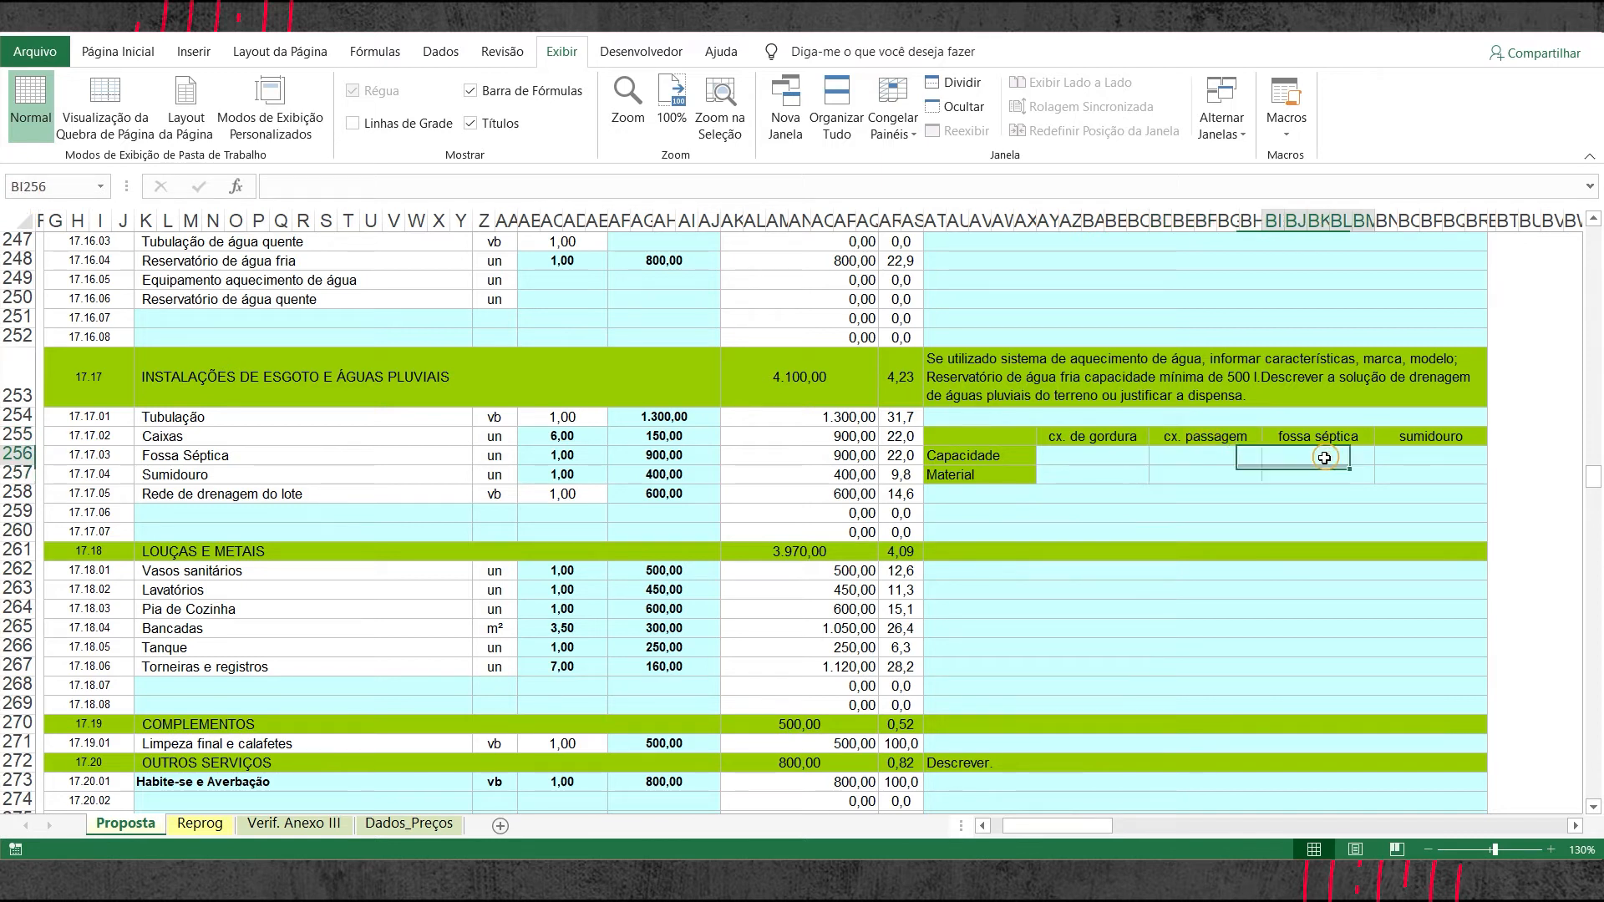
pyautogui.moveTo(1324, 458); pyautogui.dragTo(1325, 474)
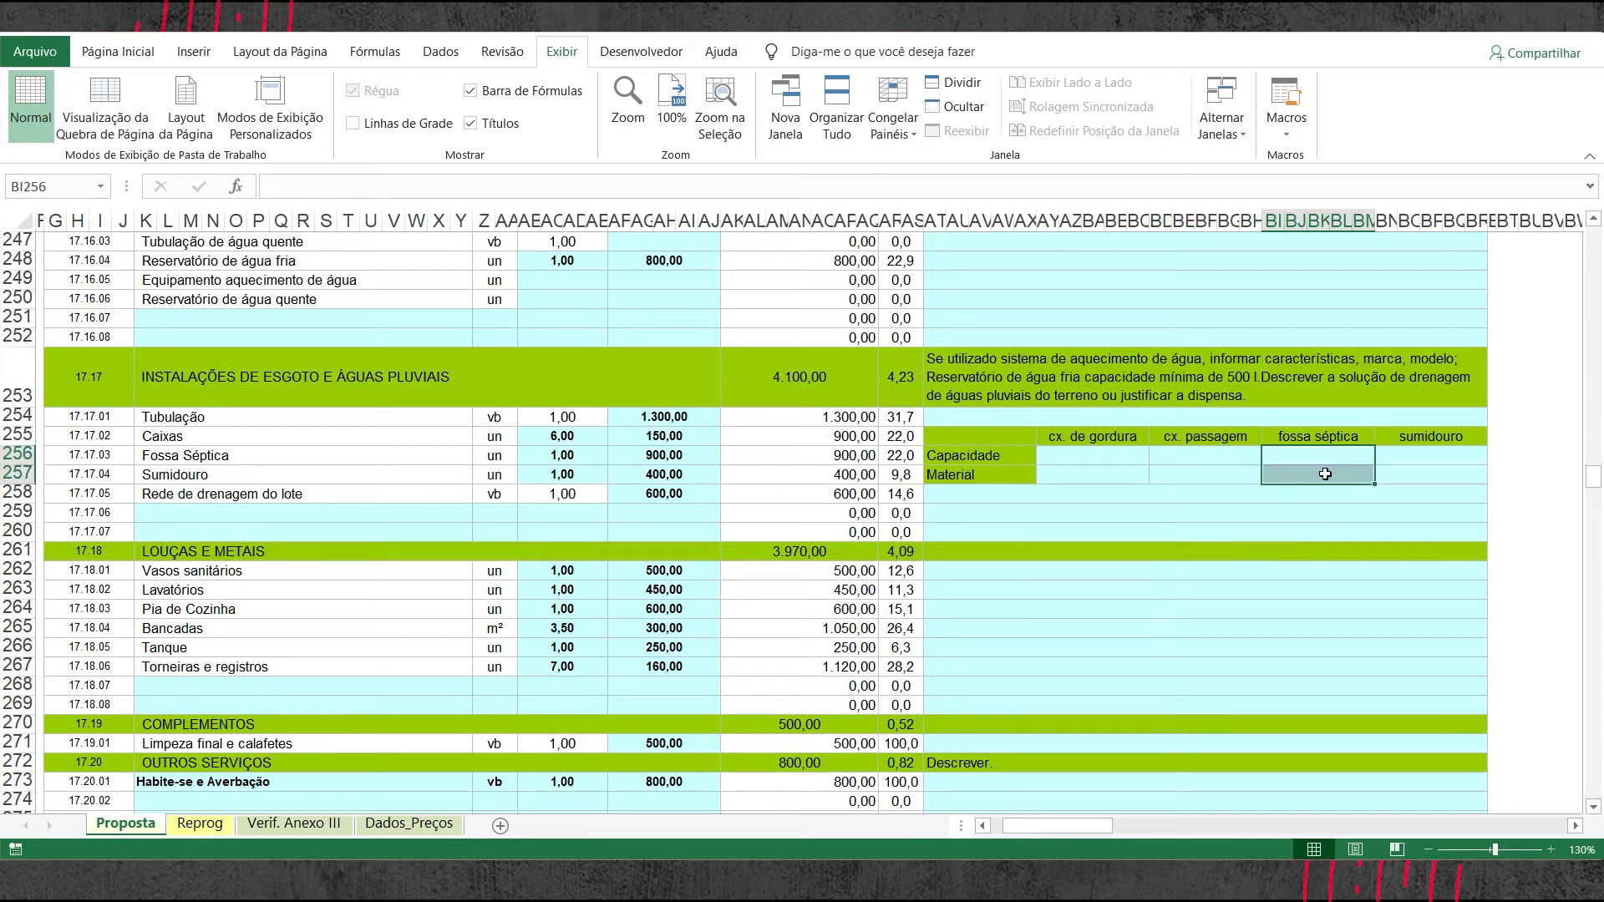
pyautogui.moveTo(1423, 455); pyautogui.dragTo(1423, 474)
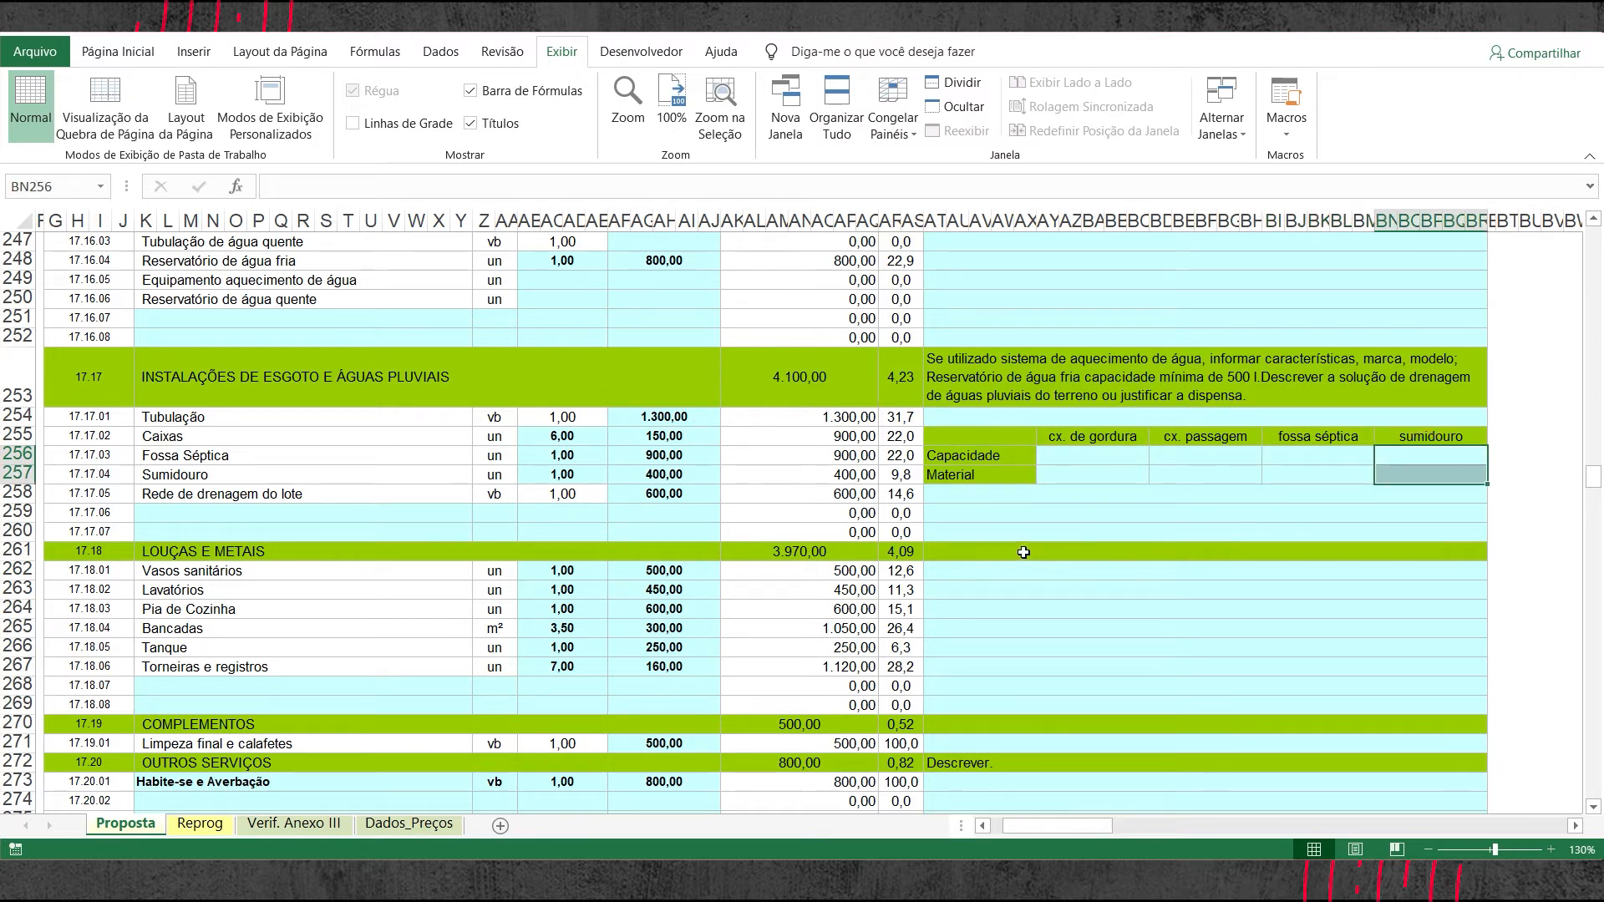
# - Review the LOUÇAS E METAIS, COMPLEMENTOS and OUTROS SERVIÇOS groups and their specification cells
pyautogui.scroll(-5, 1082, 595)
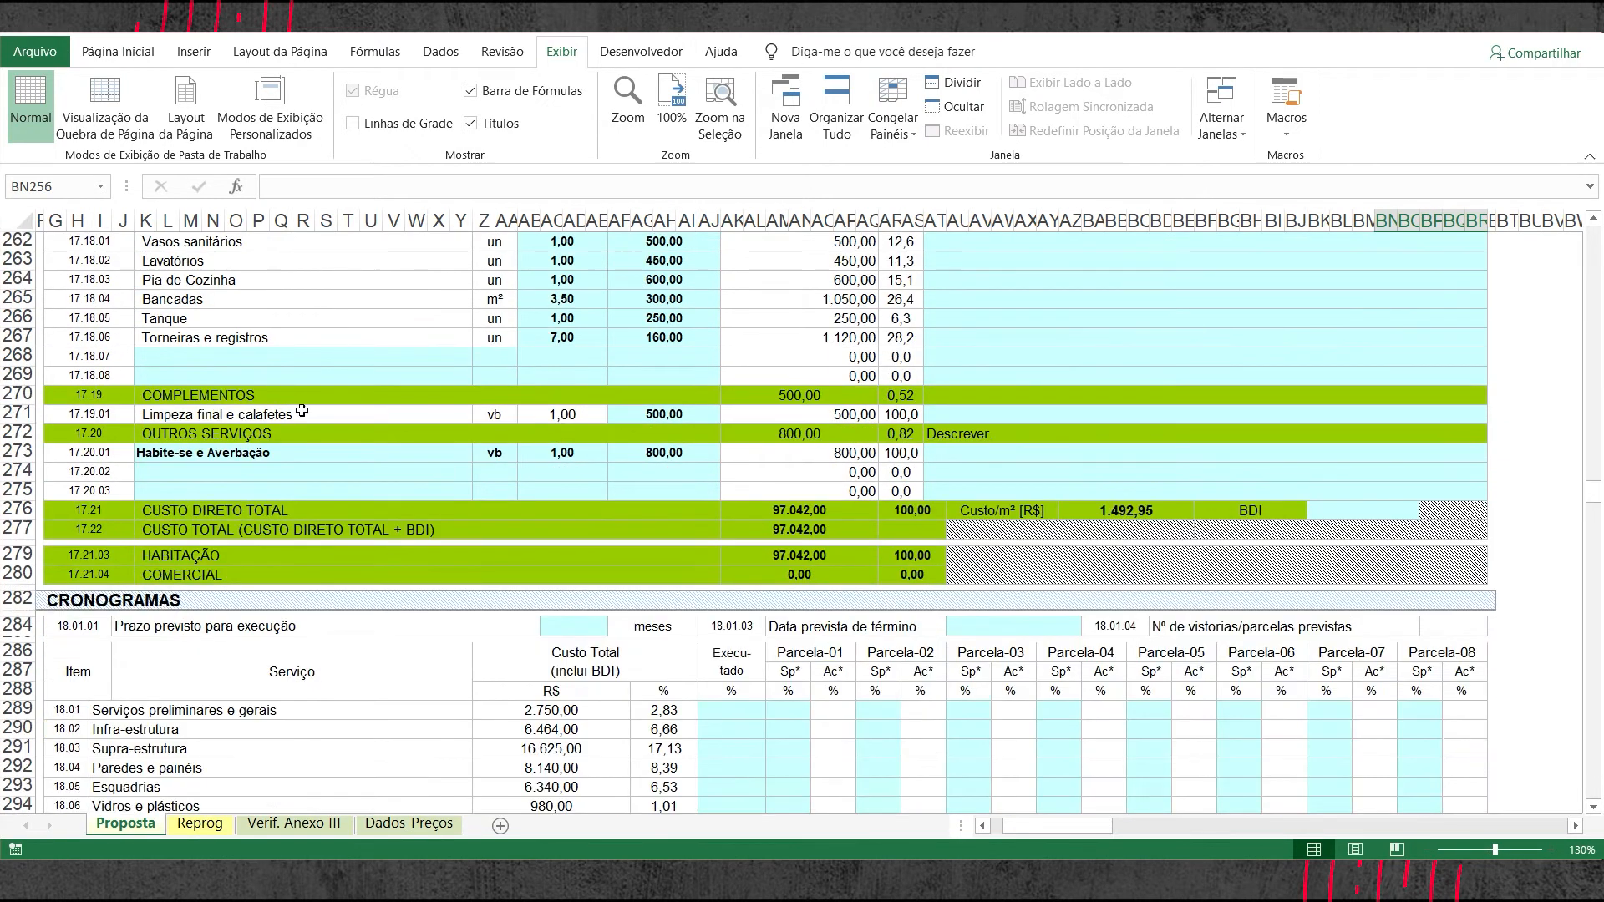
pyautogui.scroll(2, 302, 411)
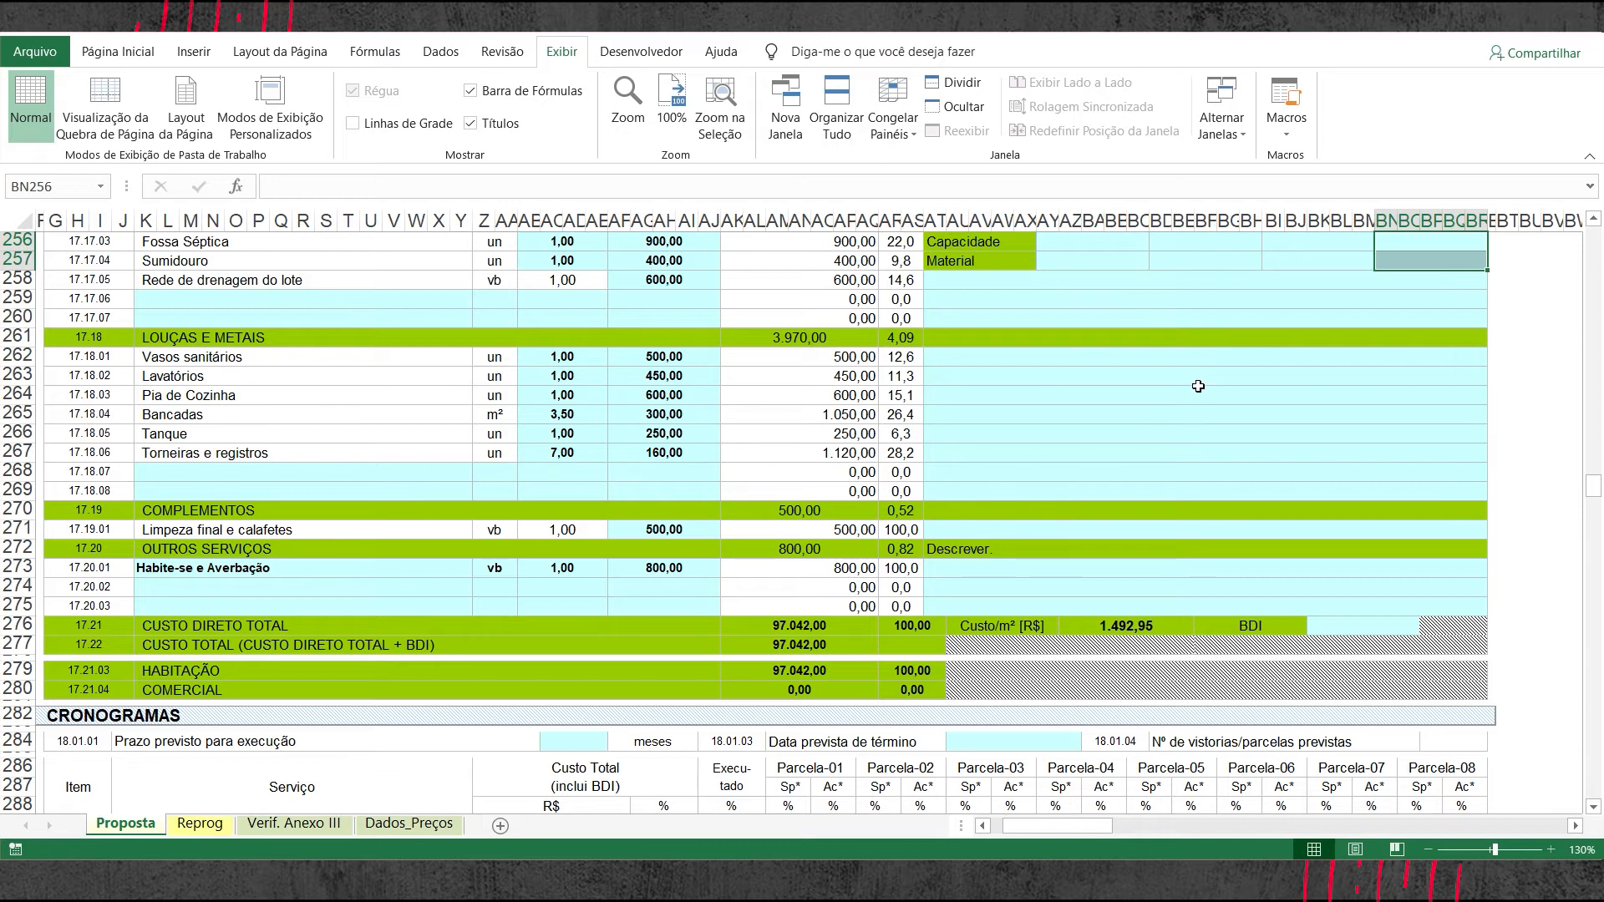
pyautogui.scroll(-1, 534, 432)
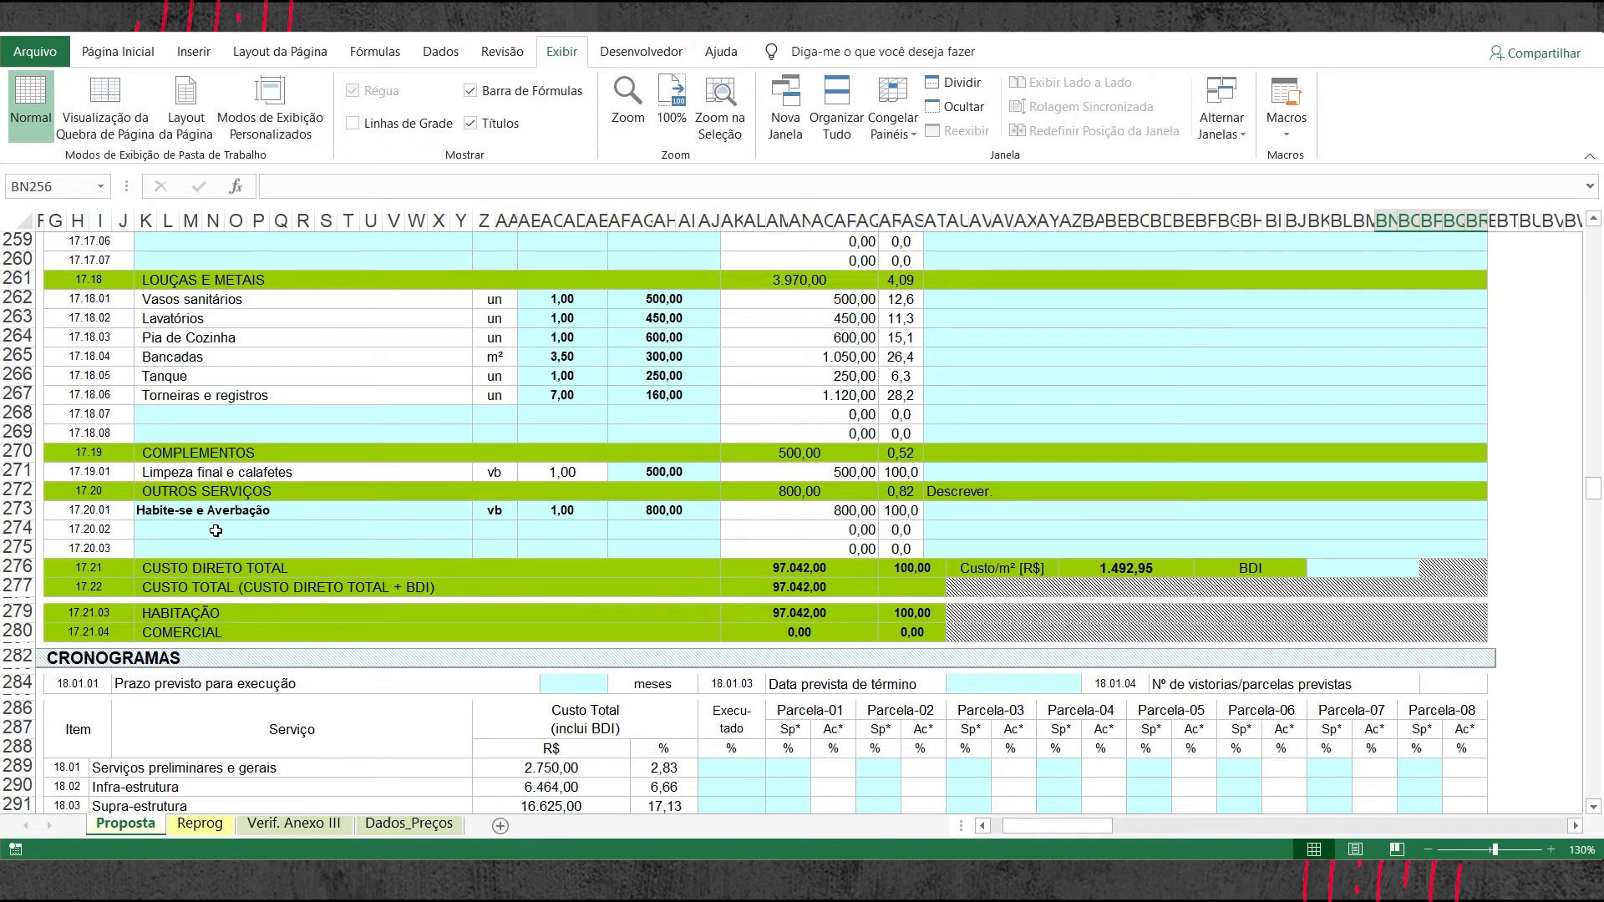
pyautogui.click(1027, 536)
pyautogui.scroll(1, 1028, 535)
pyautogui.click(1049, 489)
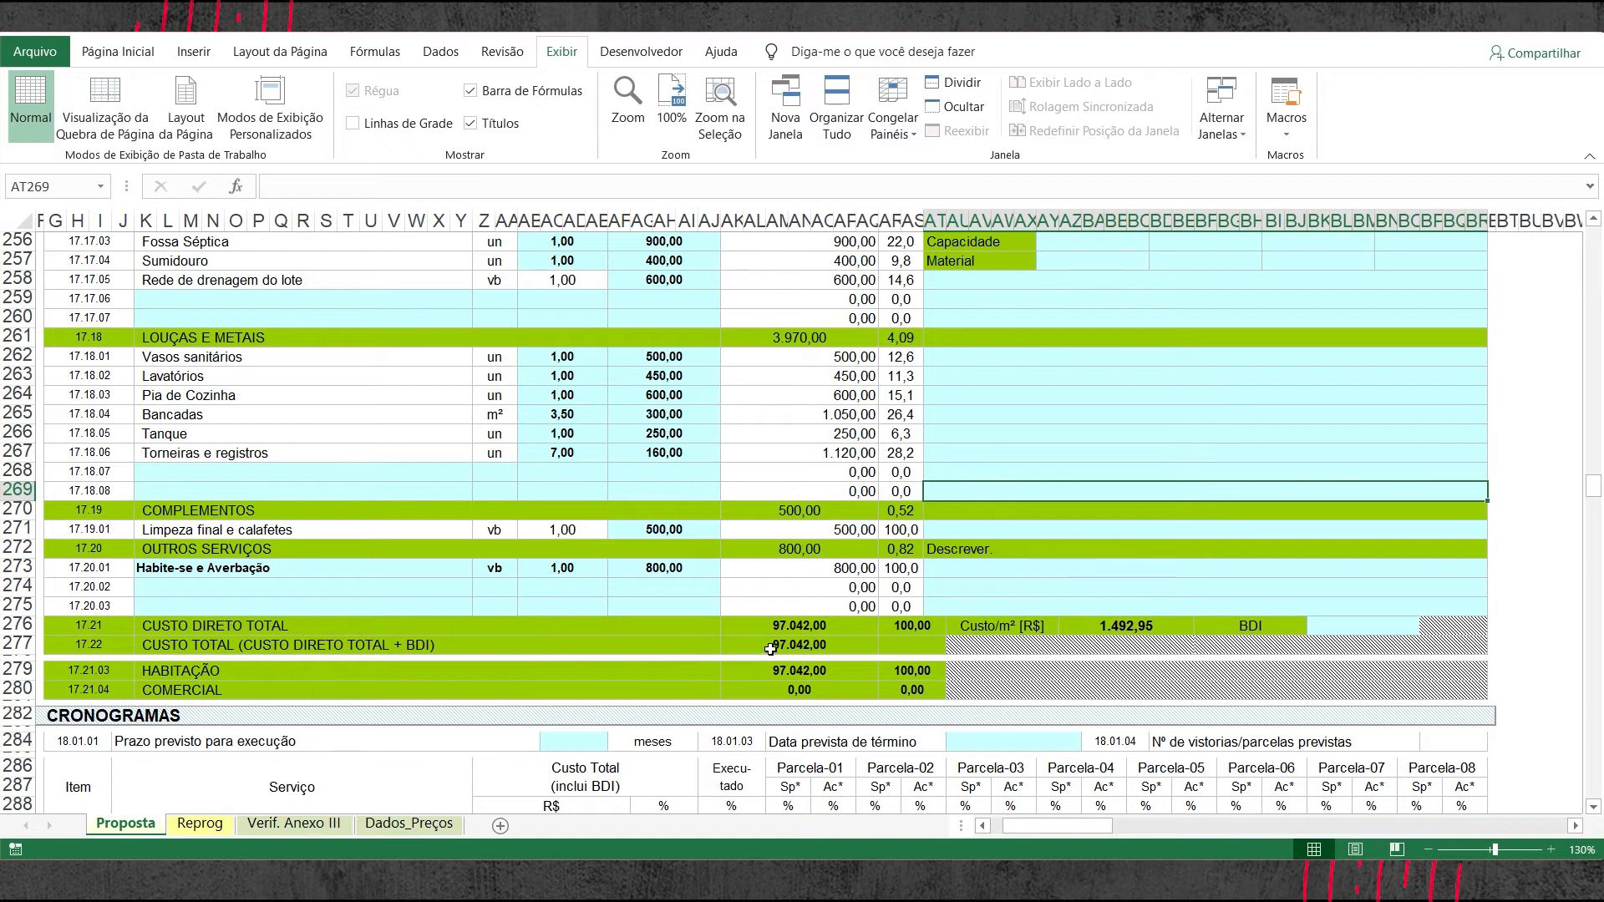
# - Check the CUSTO DIRETO TOTAL amount, its percentage and the Custo/m² cell at the end of the budget
pyautogui.click(829, 627)
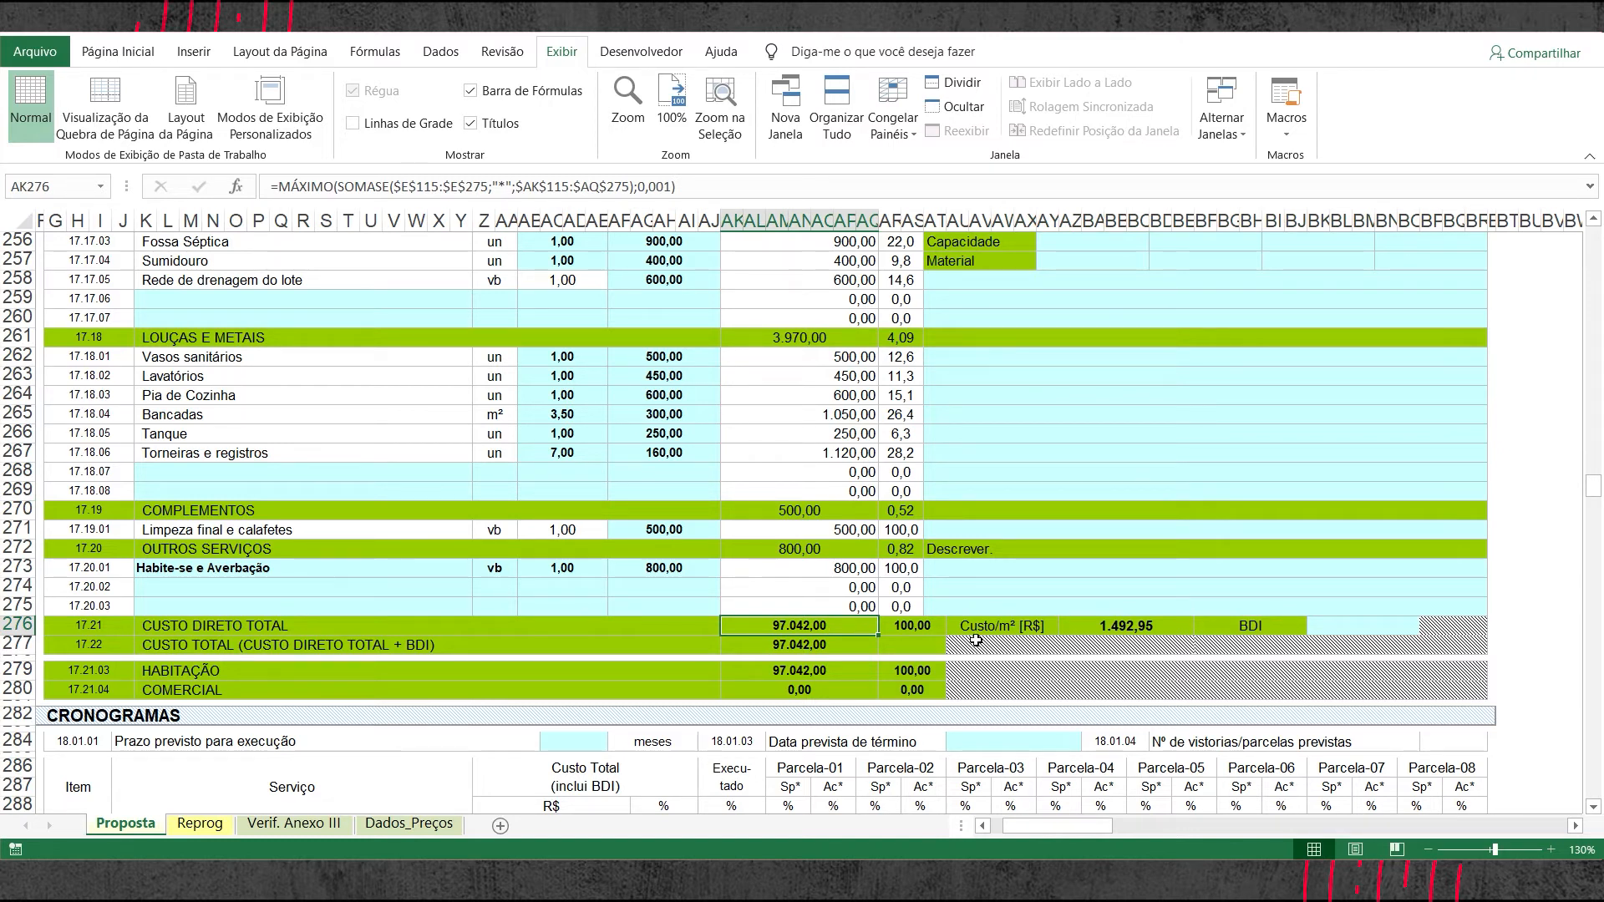
pyautogui.click(921, 631)
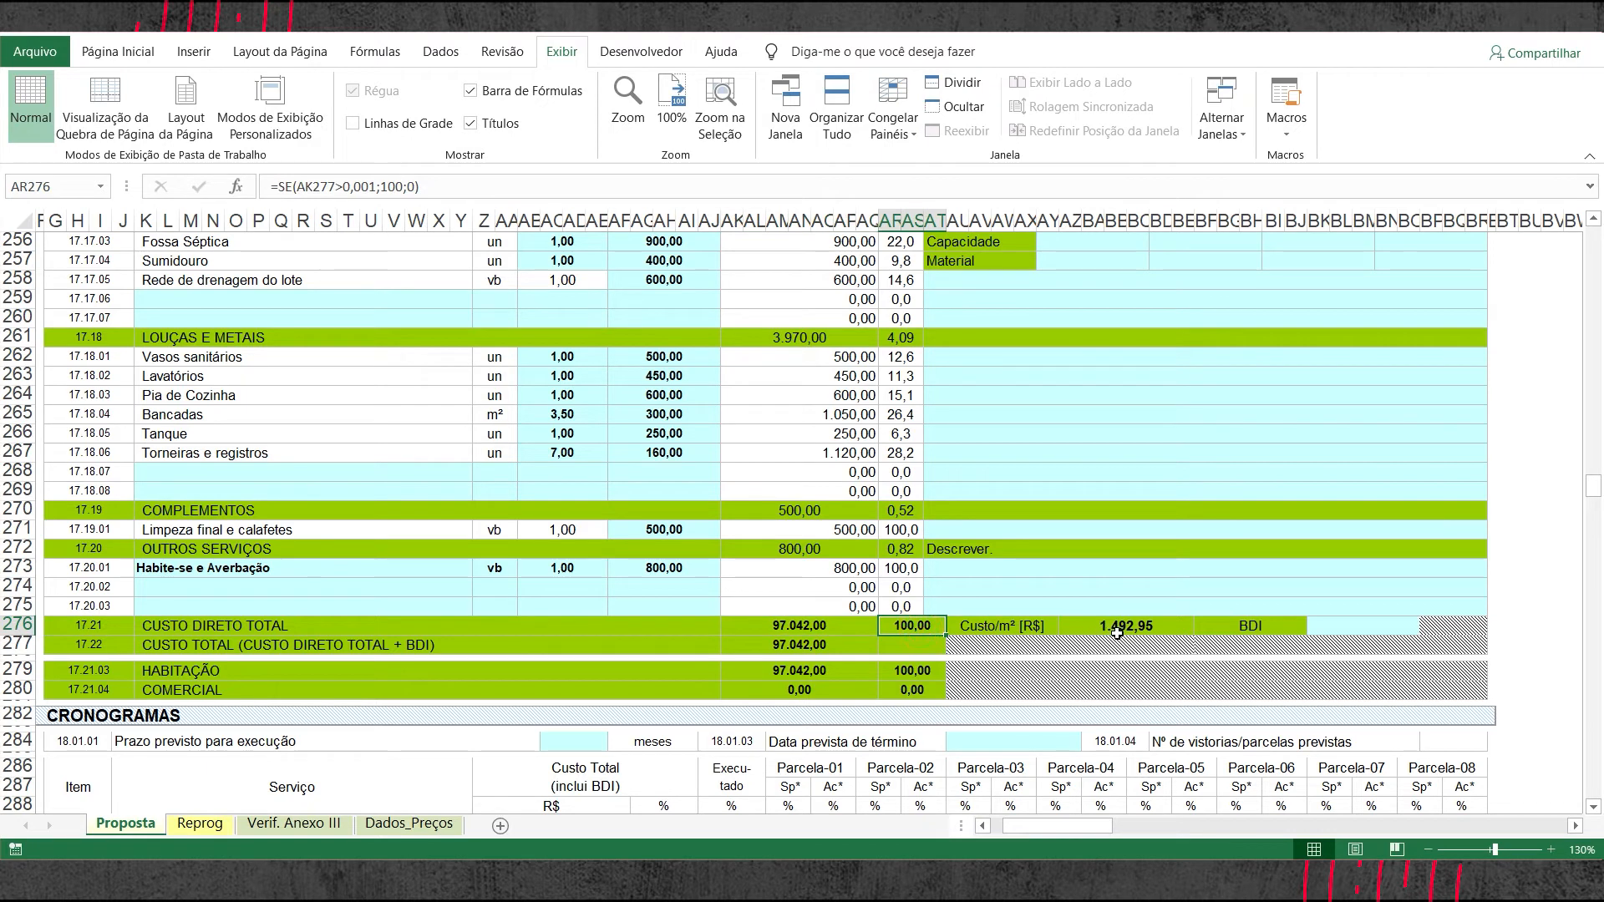
pyautogui.click(1130, 628)
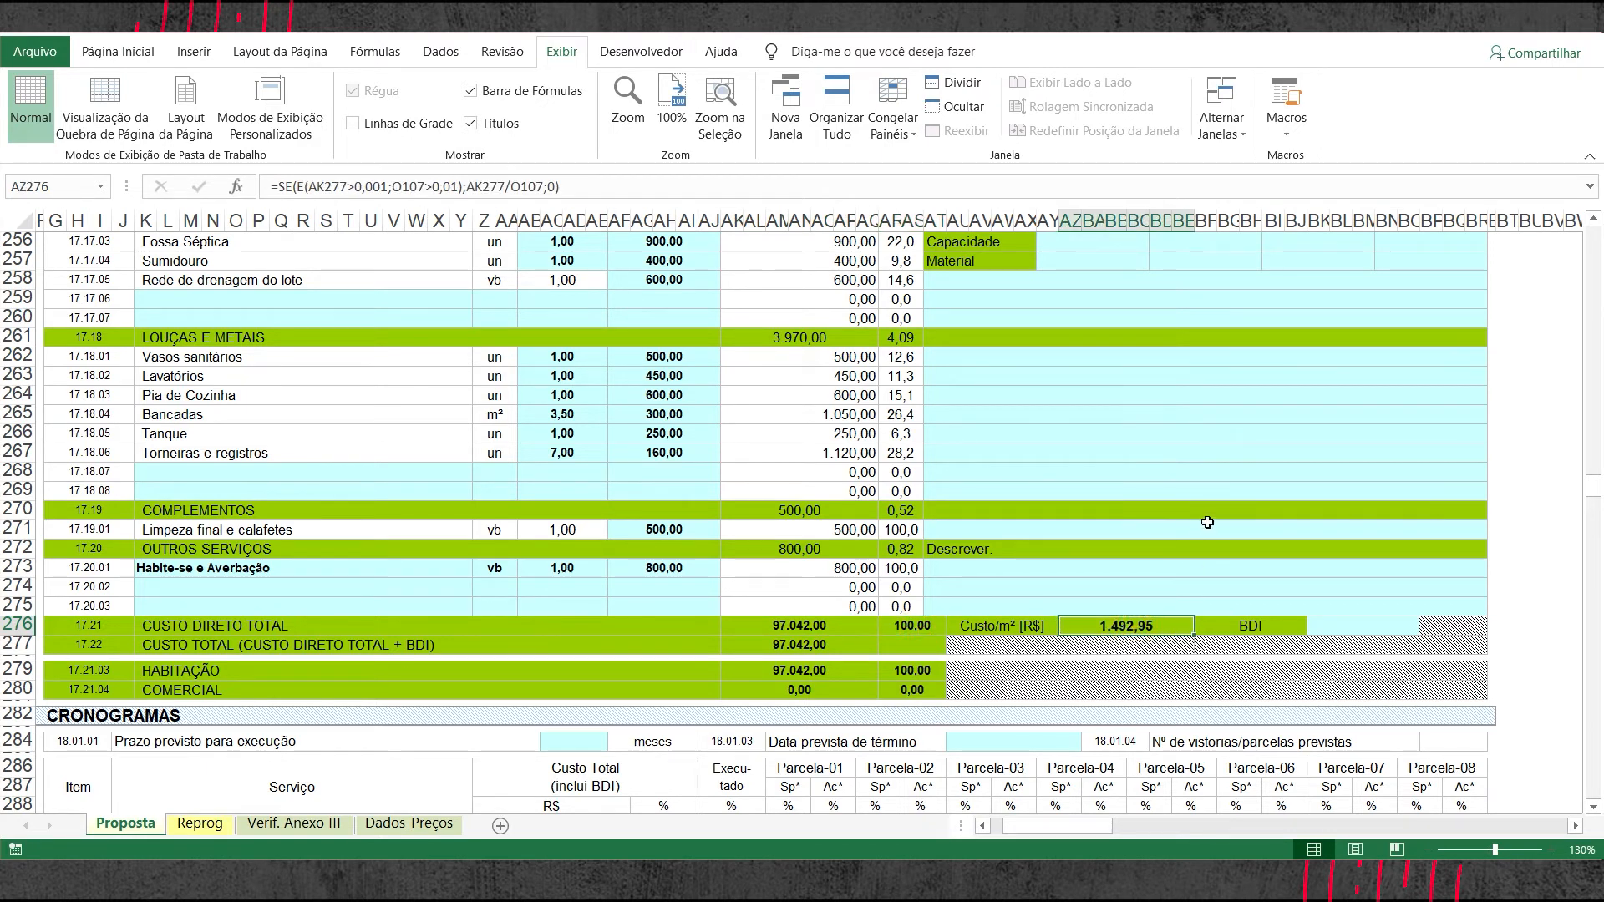
# - Look back over the unit costs from the electrical installations to LOUÇAS E METAIS and the Bancadas specification cell
pyautogui.scroll(1, 1126, 524)
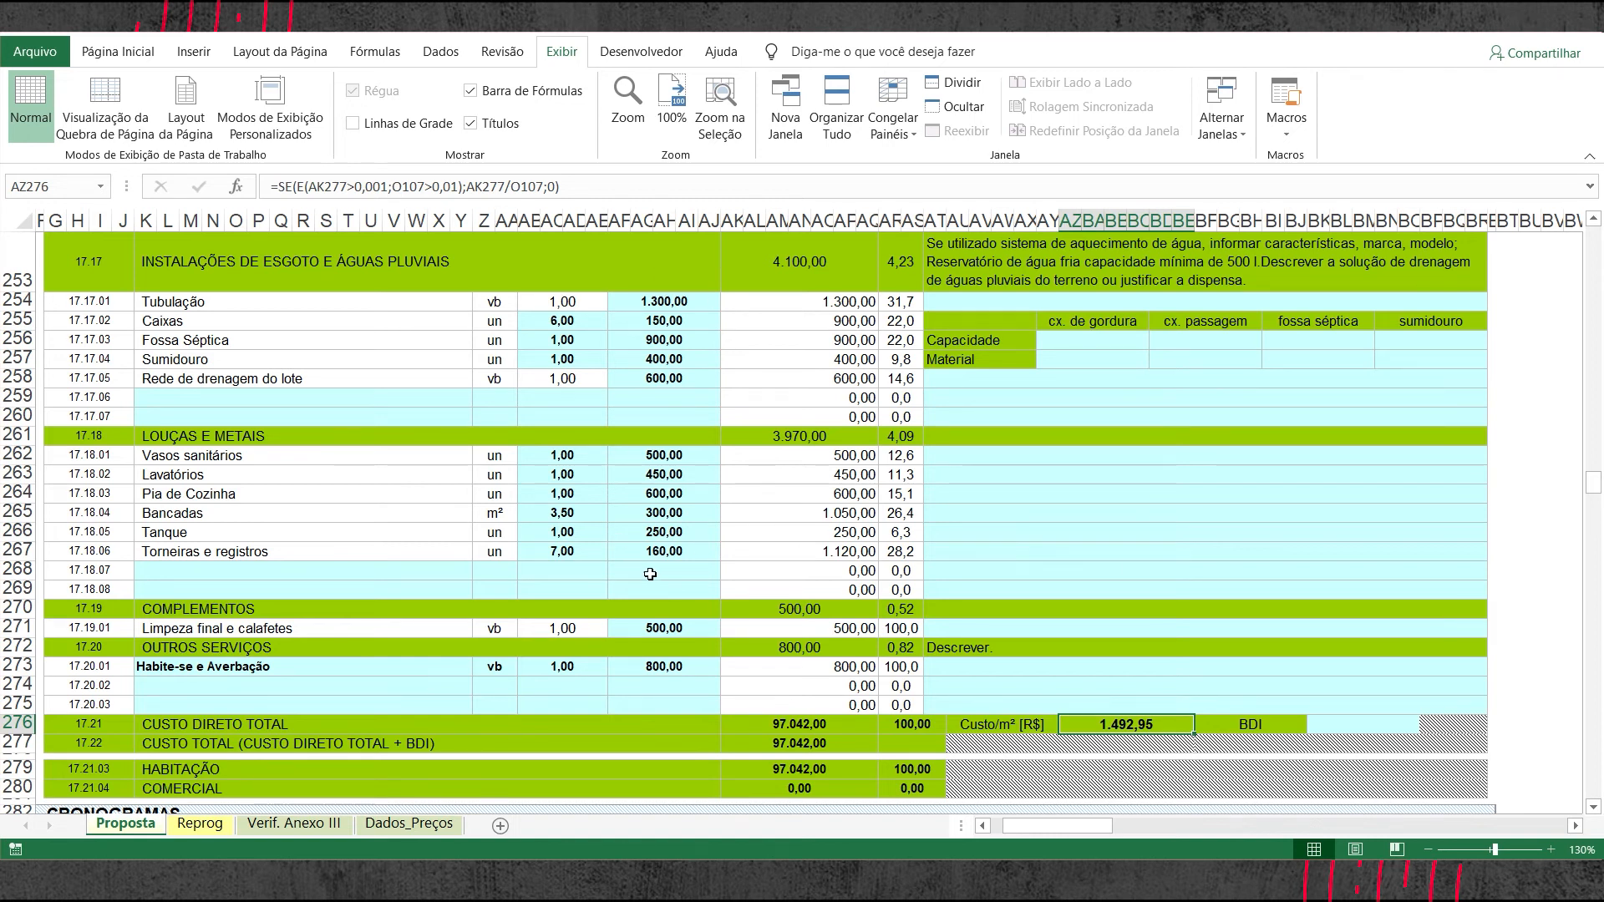
pyautogui.scroll(5, 650, 574)
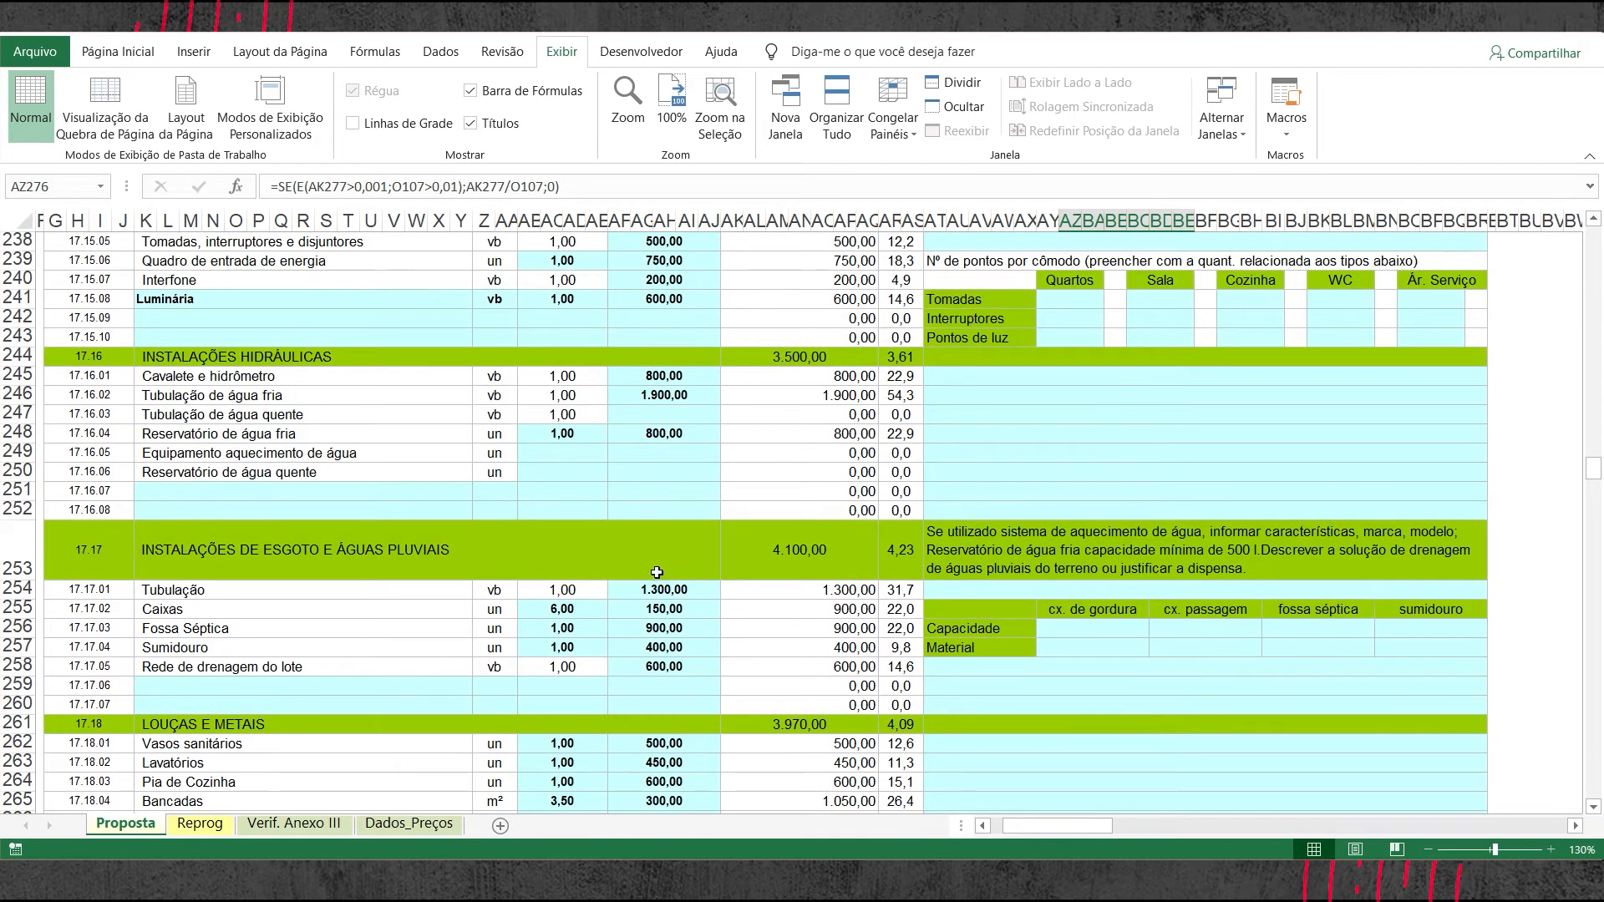
pyautogui.scroll(2, 657, 573)
pyautogui.scroll(-7, 656, 573)
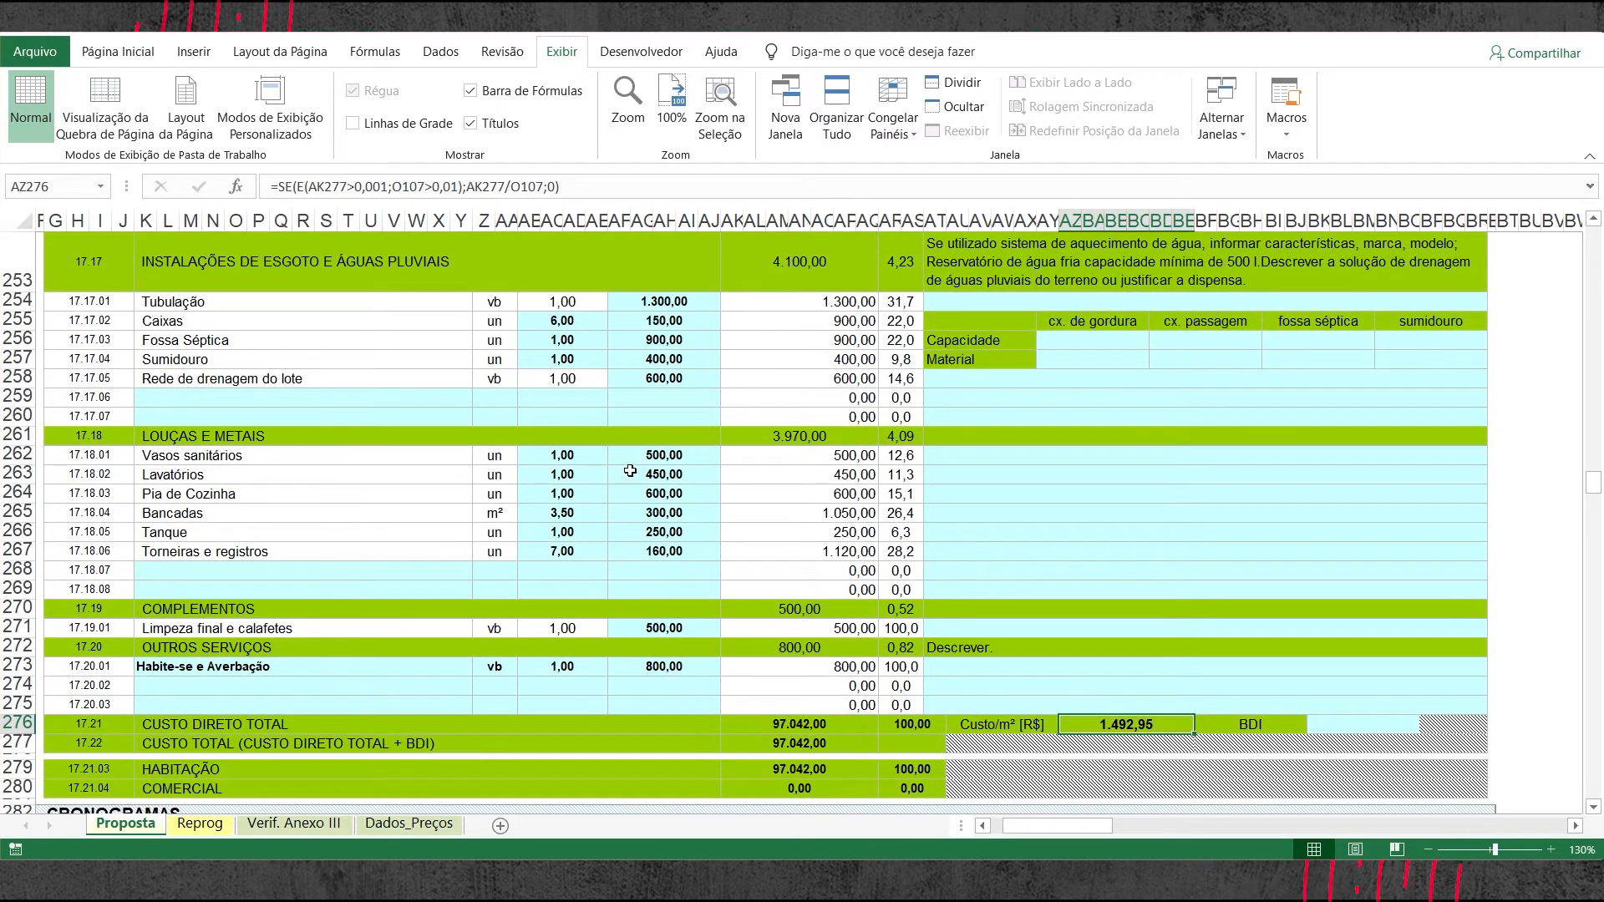
pyautogui.moveTo(671, 457); pyautogui.dragTo(667, 566)
pyautogui.click(1164, 509)
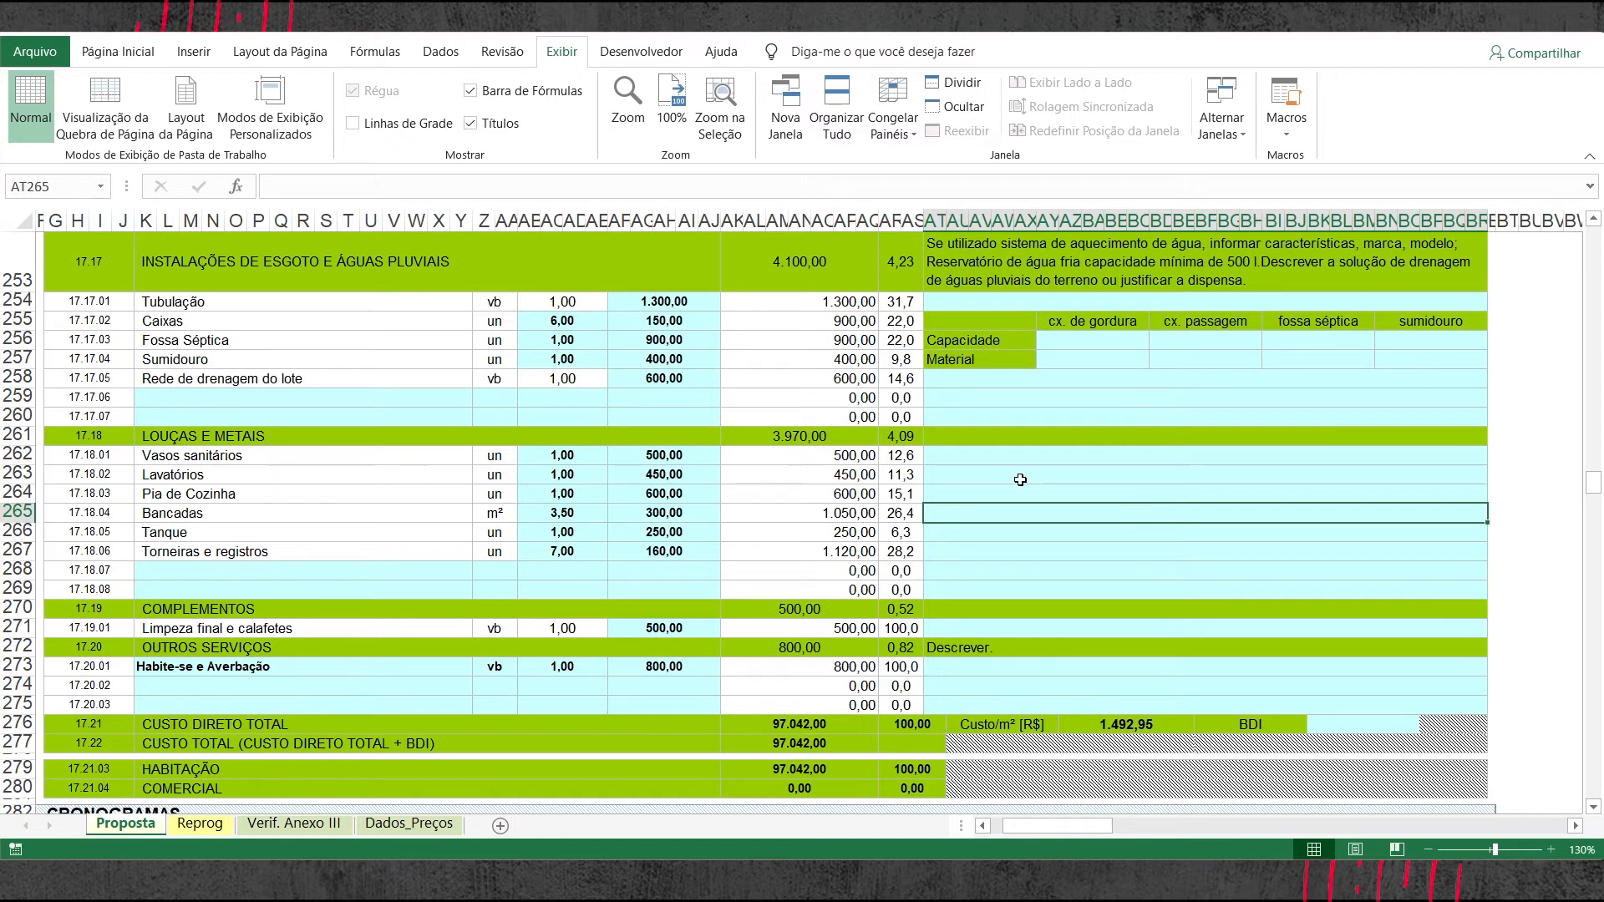
# - Switch to Chrome and open the Minas Gerais reports from CAIXA's SINAPI "Referências de preços e custos" page
pyautogui.click(422, 881)
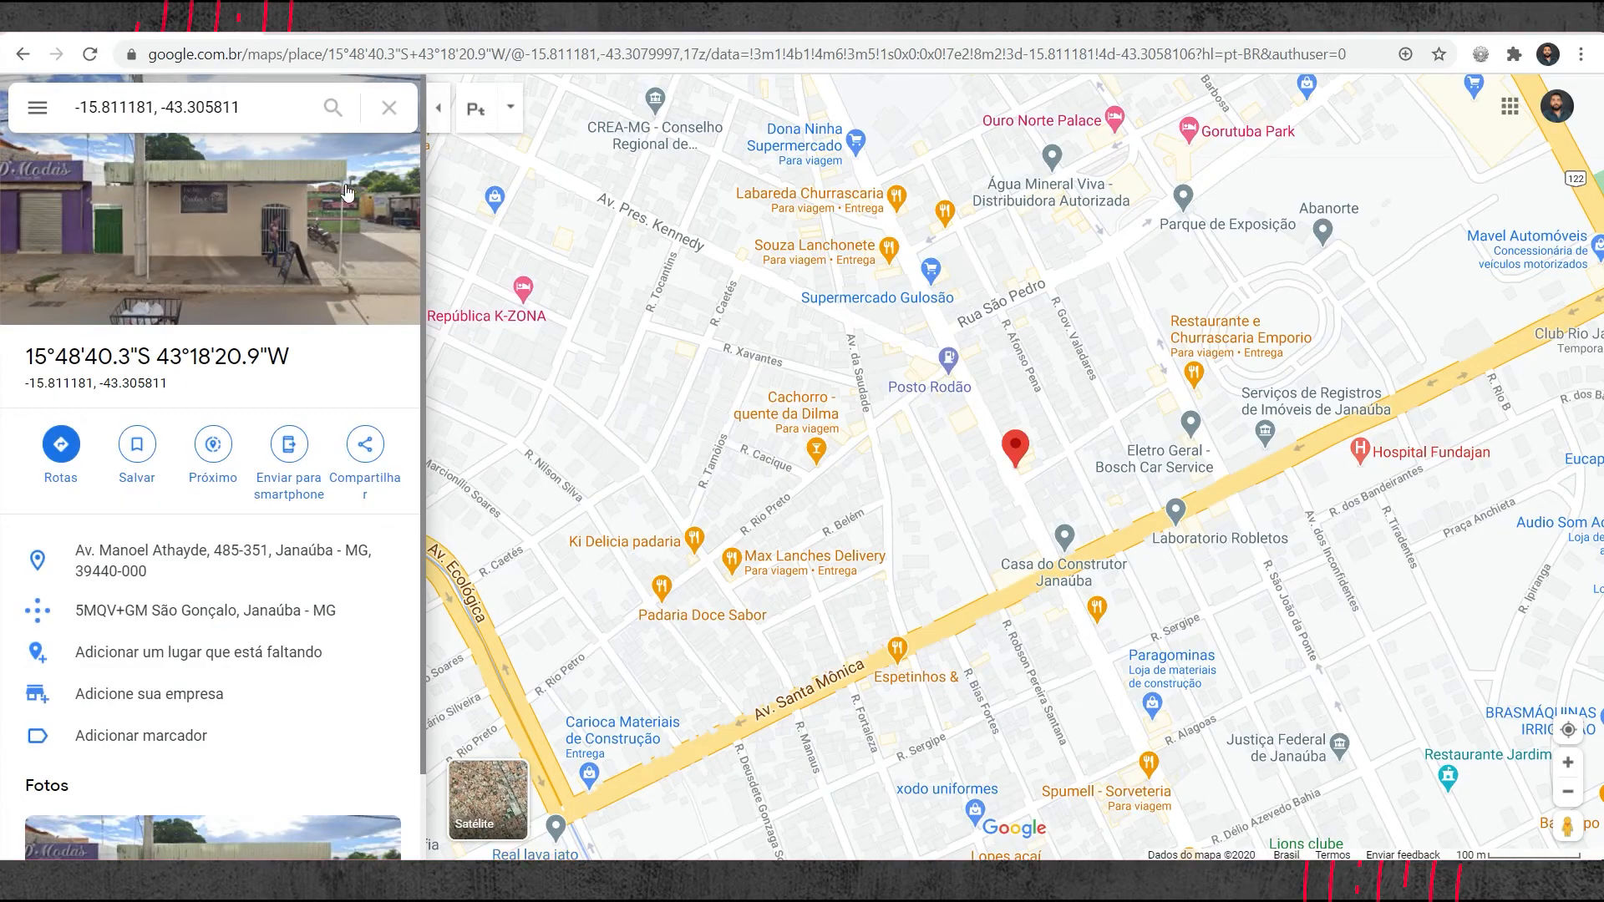
pyautogui.click(629, 31)
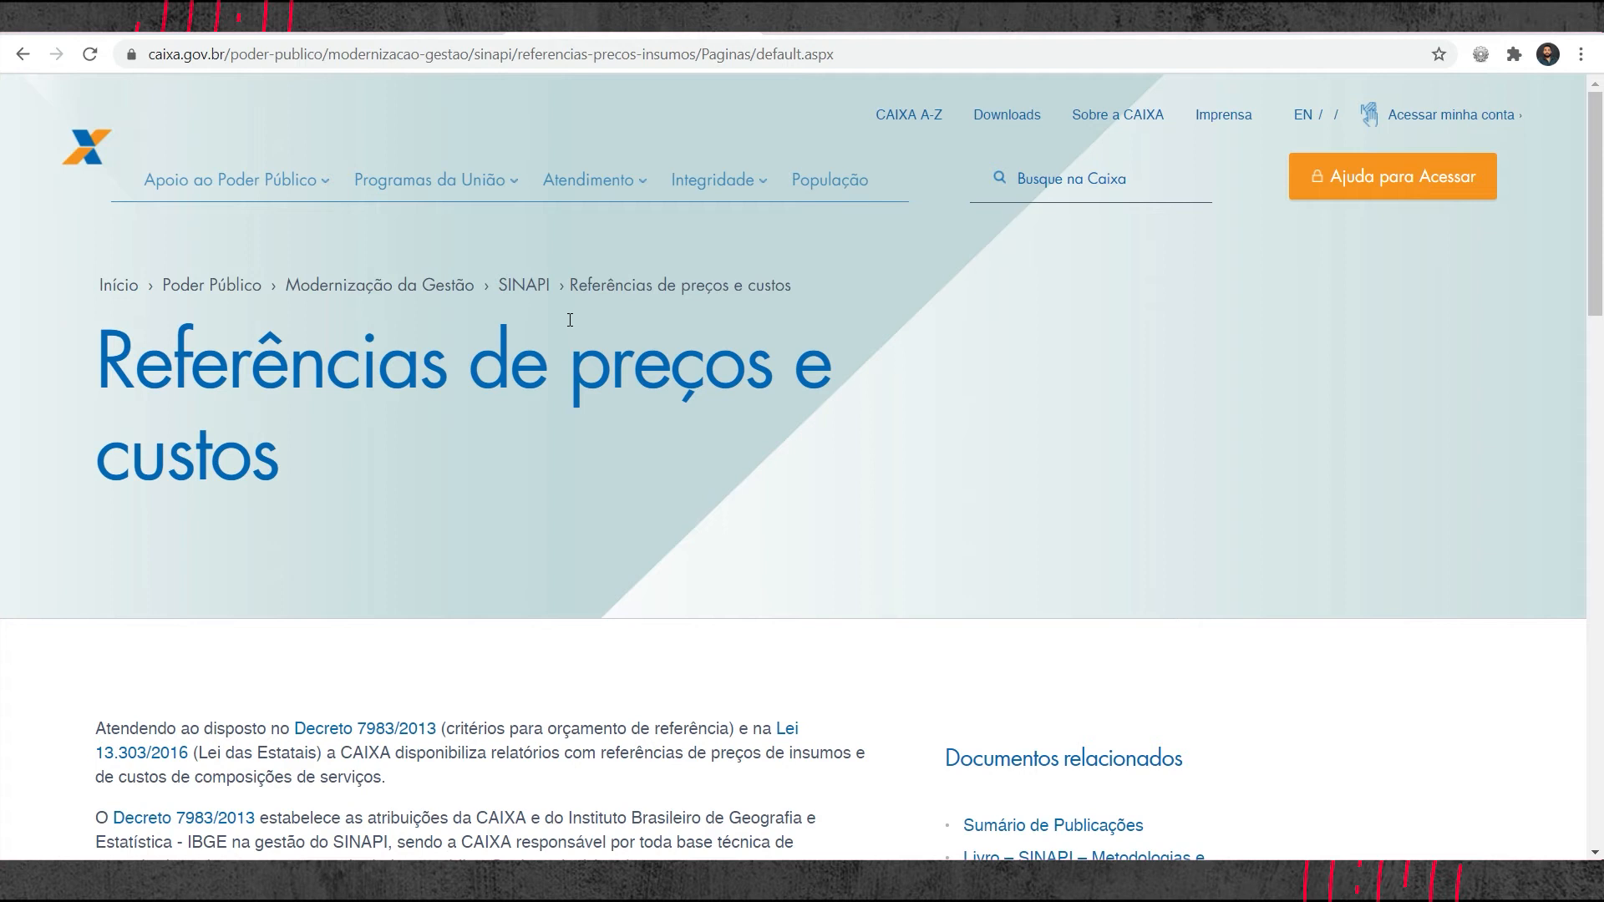
pyautogui.scroll(-9, 570, 319)
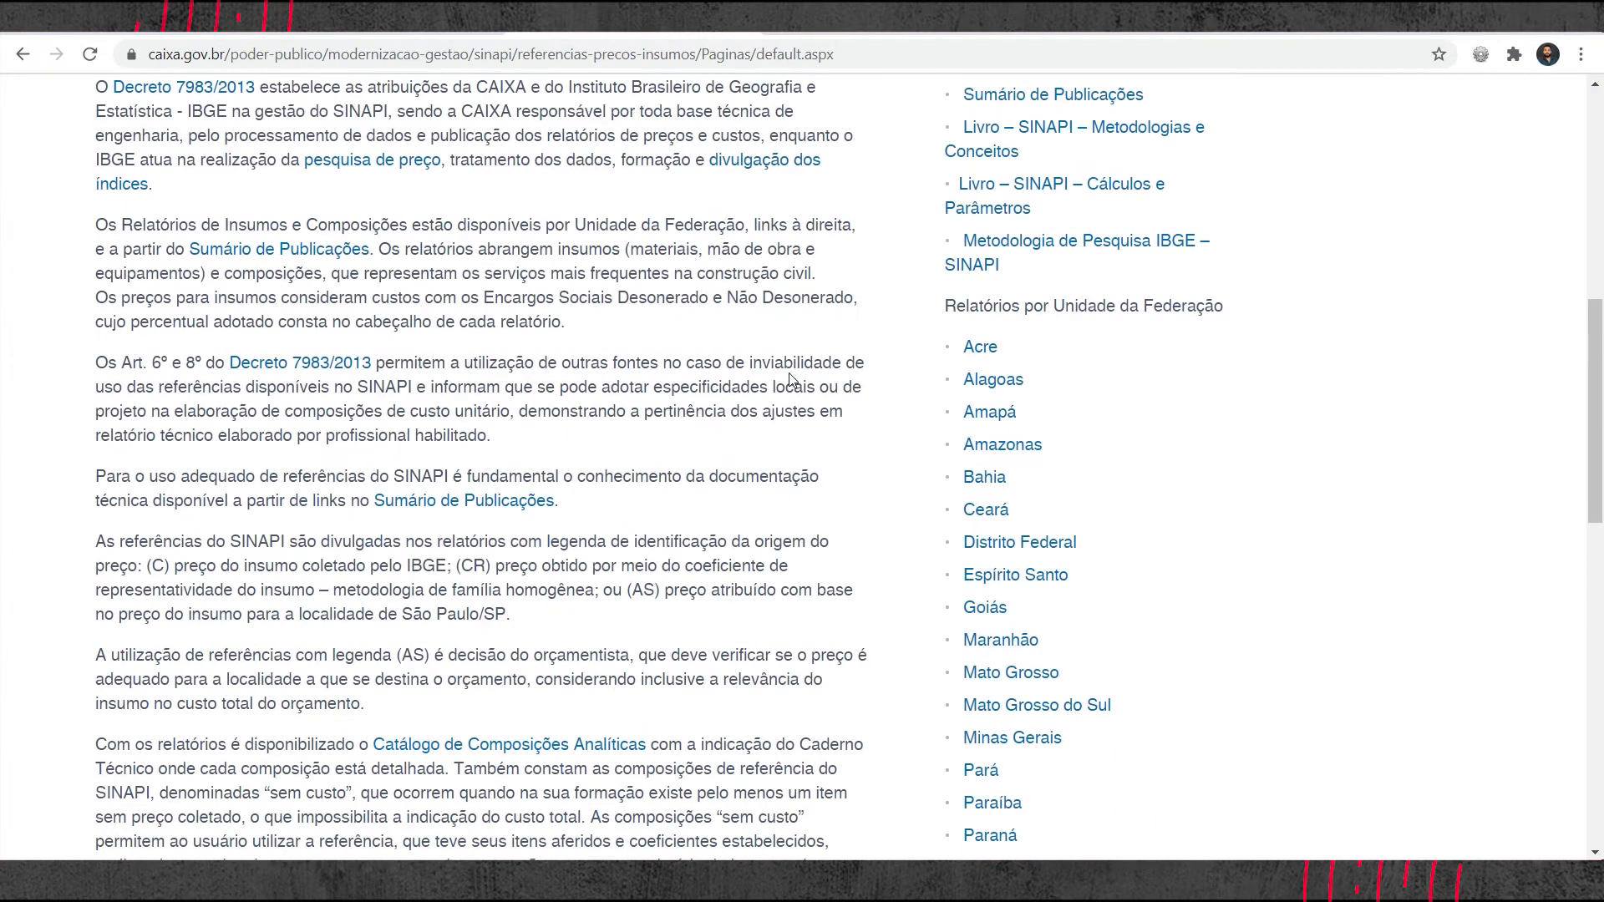
pyautogui.scroll(-6, 1233, 315)
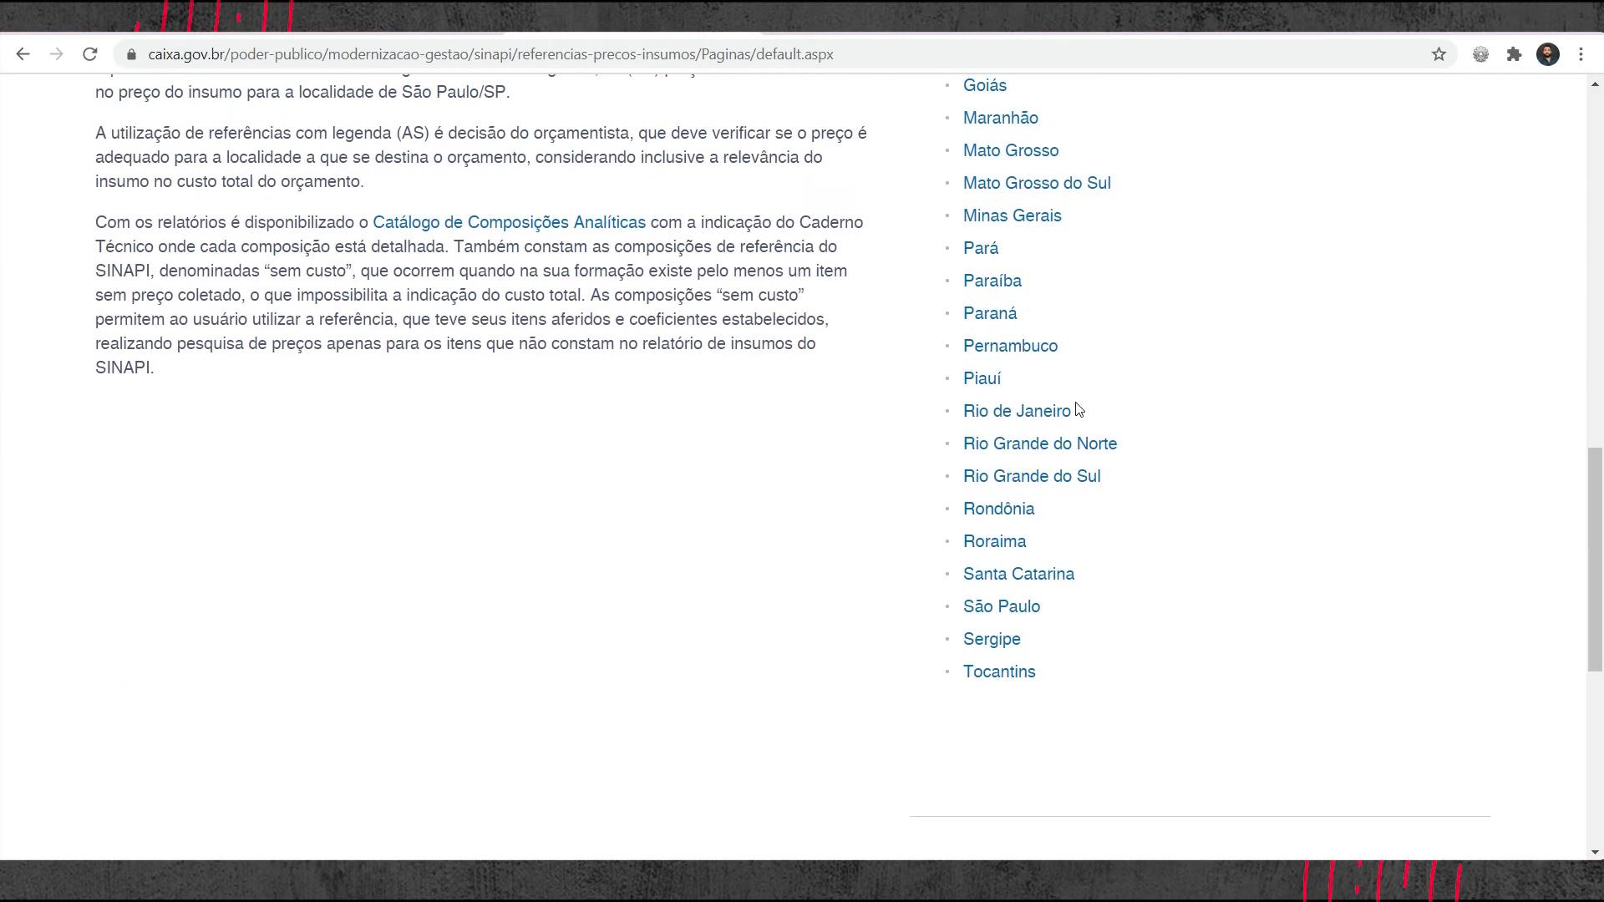
pyautogui.click(1034, 219)
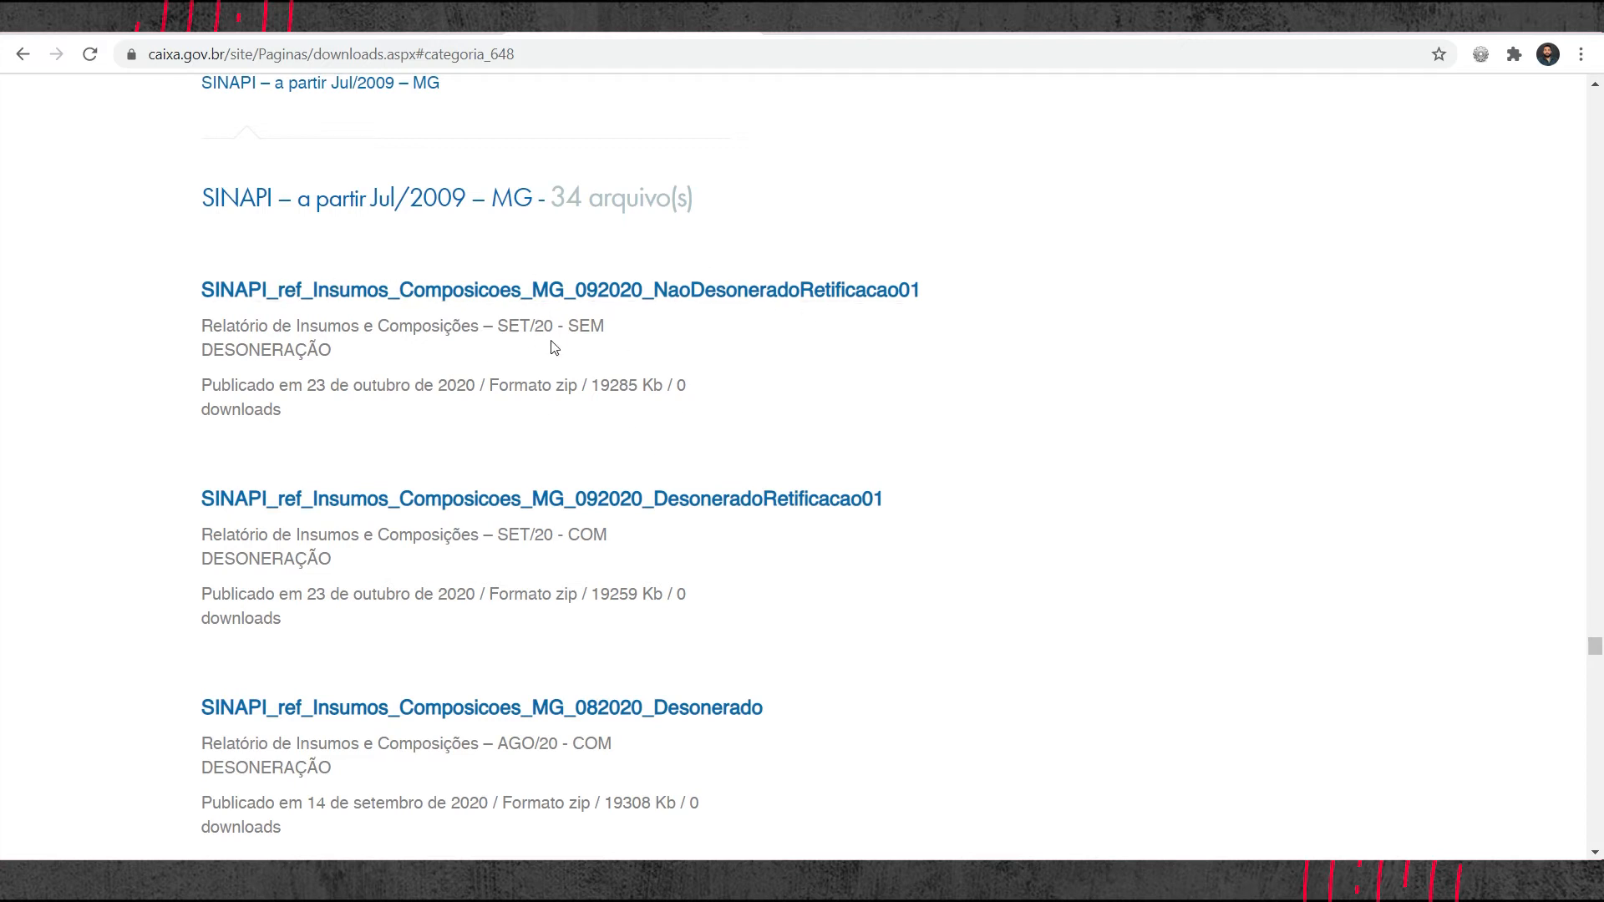
# - Download the SET/20 SEM DESONERAÇÃO report, SINAPI_ref_Insumos_Composicoes_MG_092020_NaoDesoneradoRetificacao01
pyautogui.moveTo(494, 331); pyautogui.dragTo(558, 332)
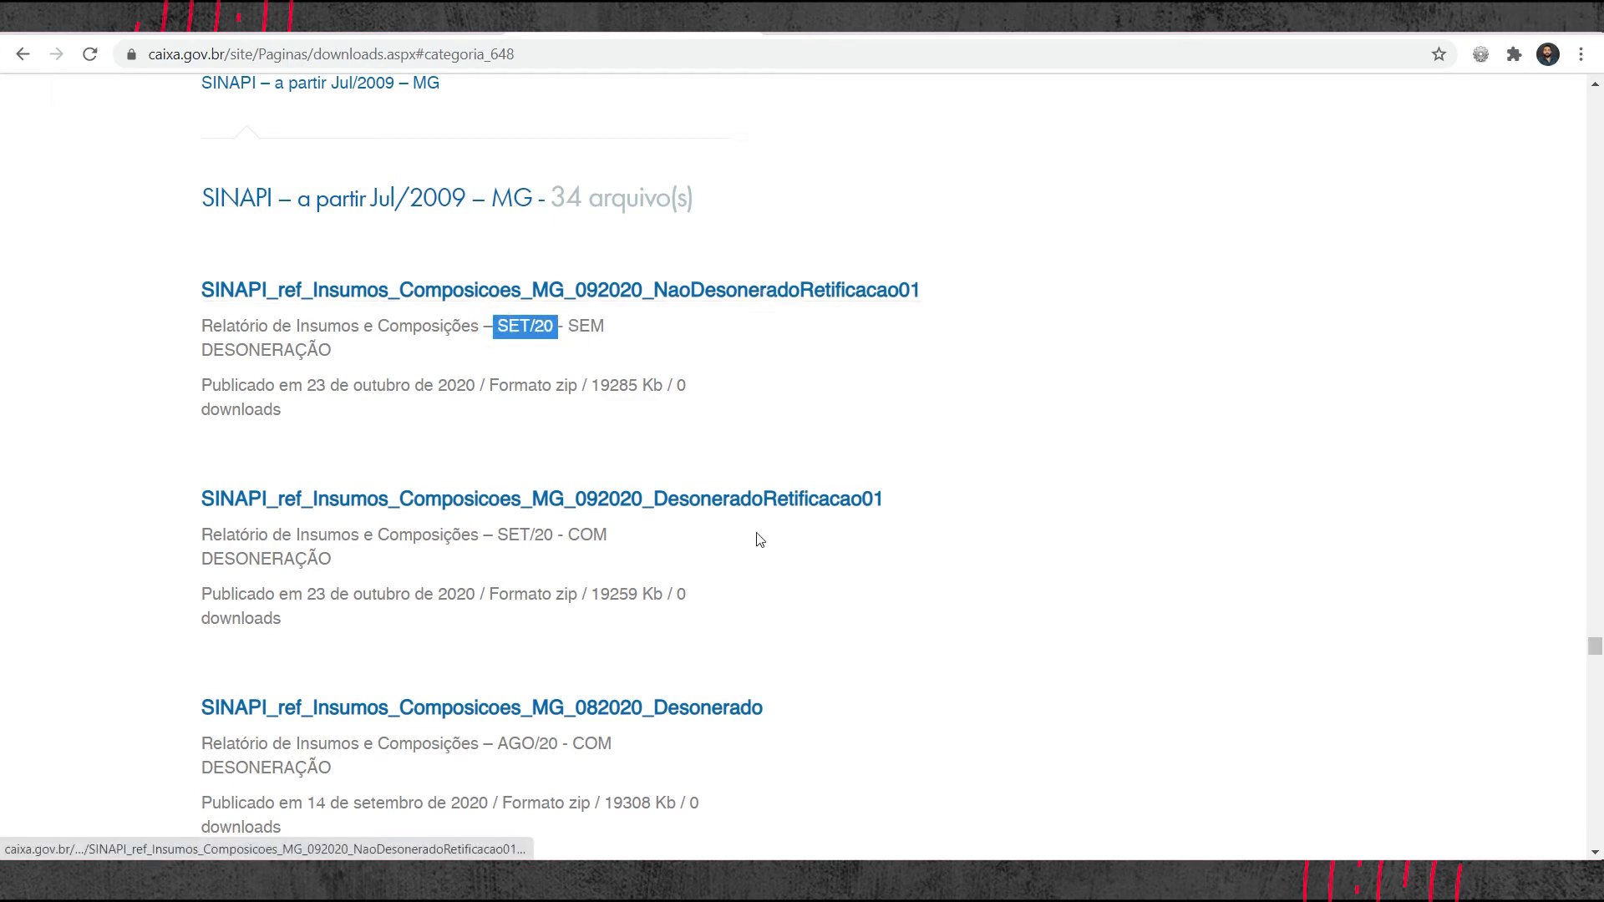
pyautogui.scroll(2, 876, 443)
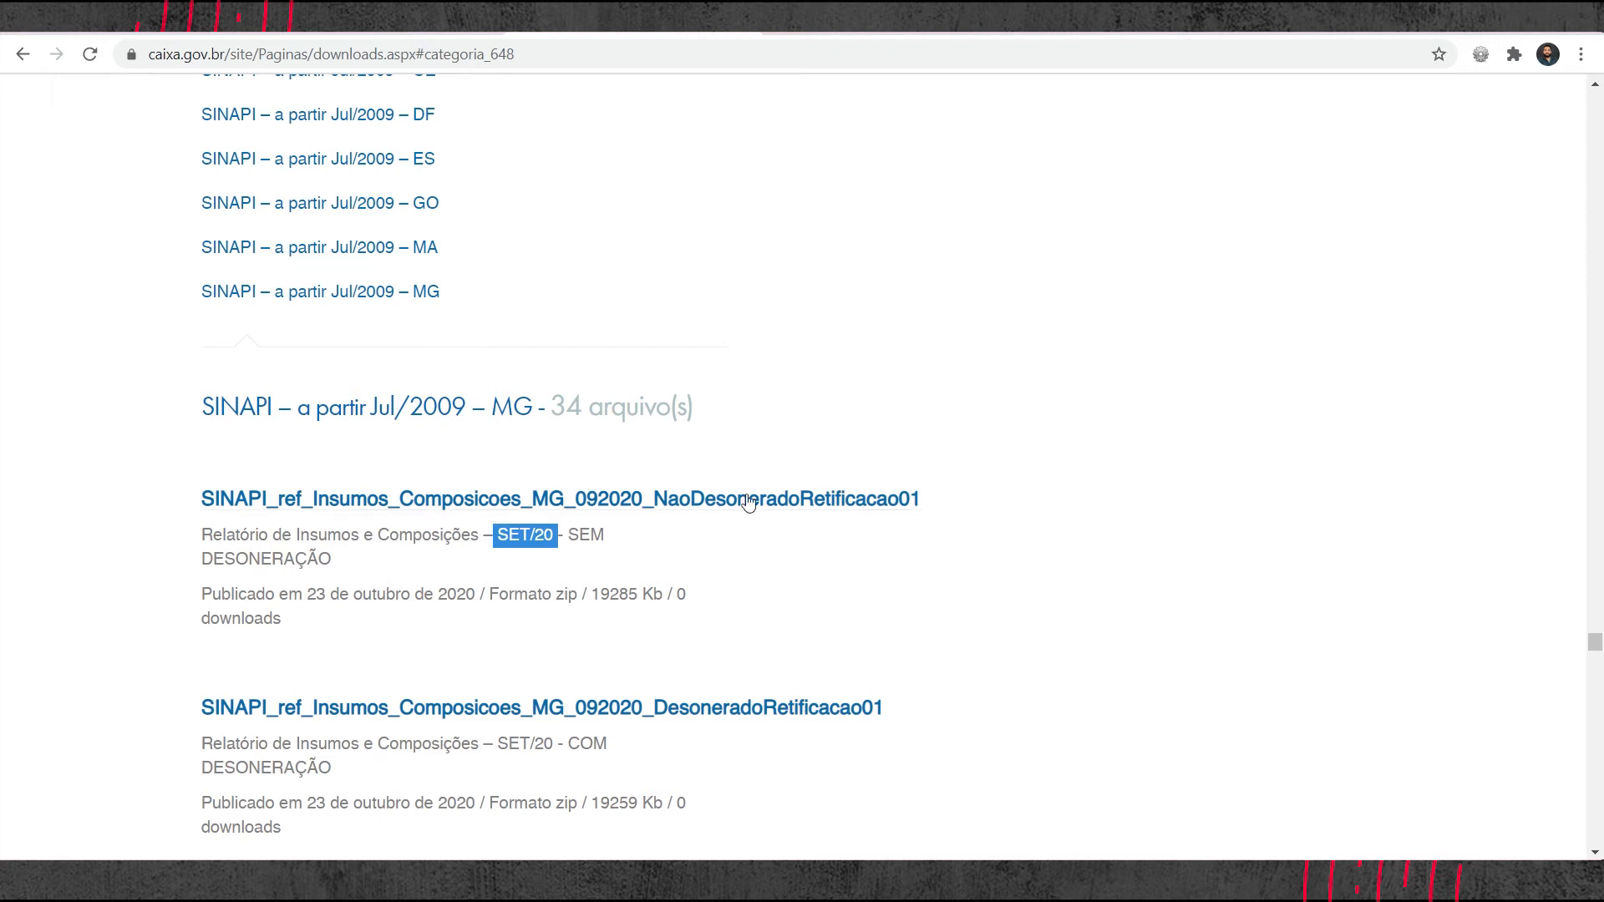
pyautogui.click(963, 581)
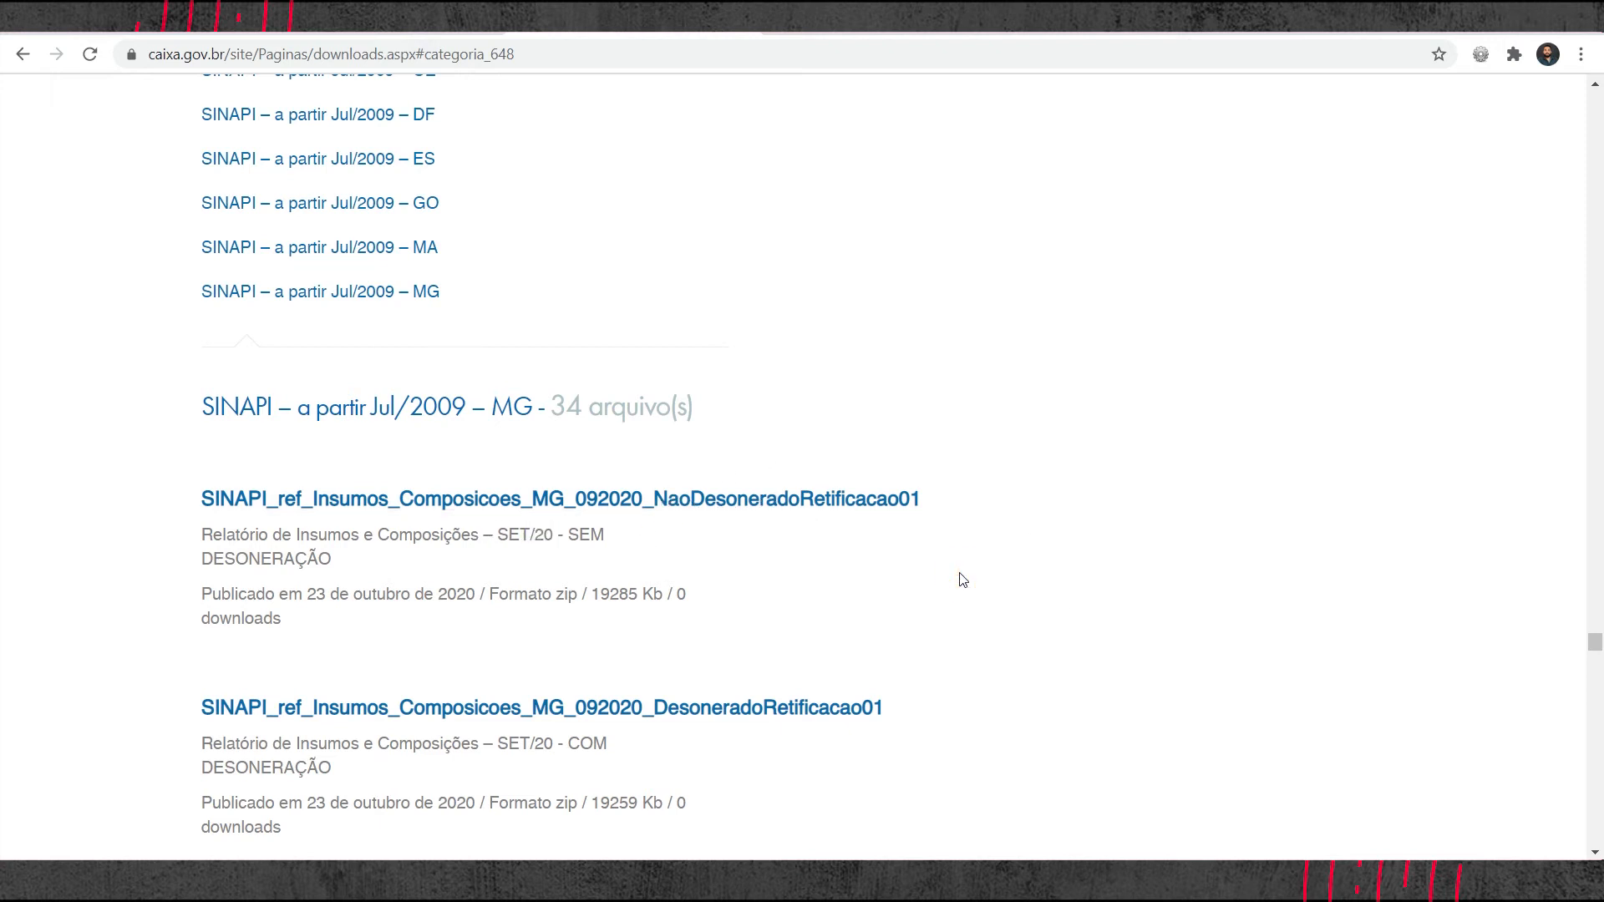
pyautogui.click(863, 501)
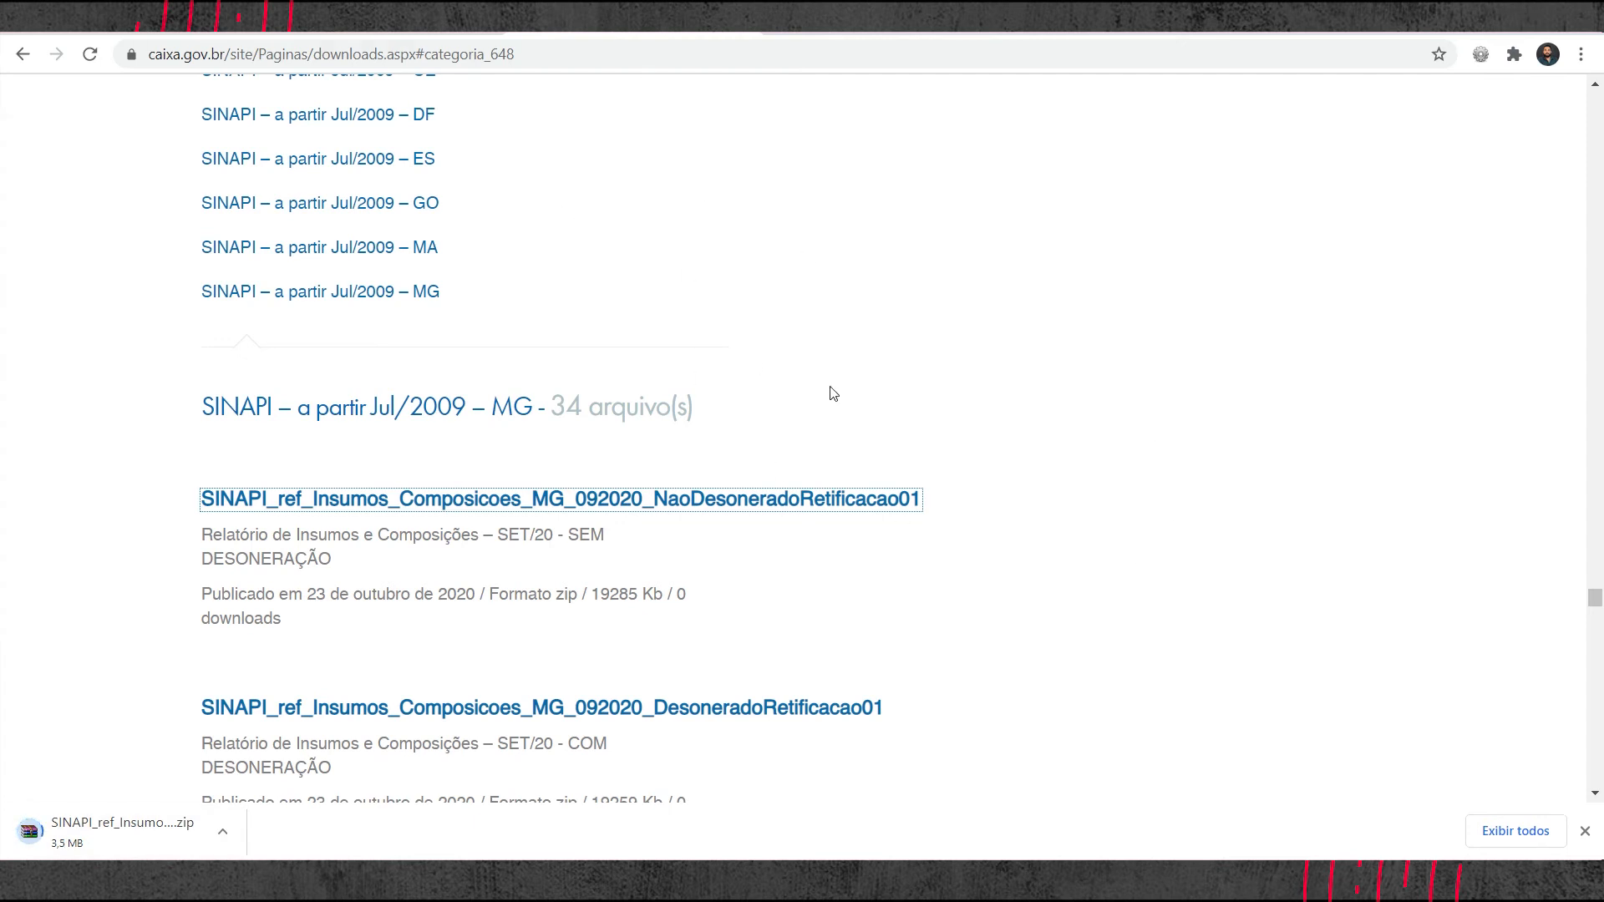
# - Switch to the SEINFRA price consultation page and open the Região Norte price sheets from the Minas Gerais map
pyautogui.click(426, 30)
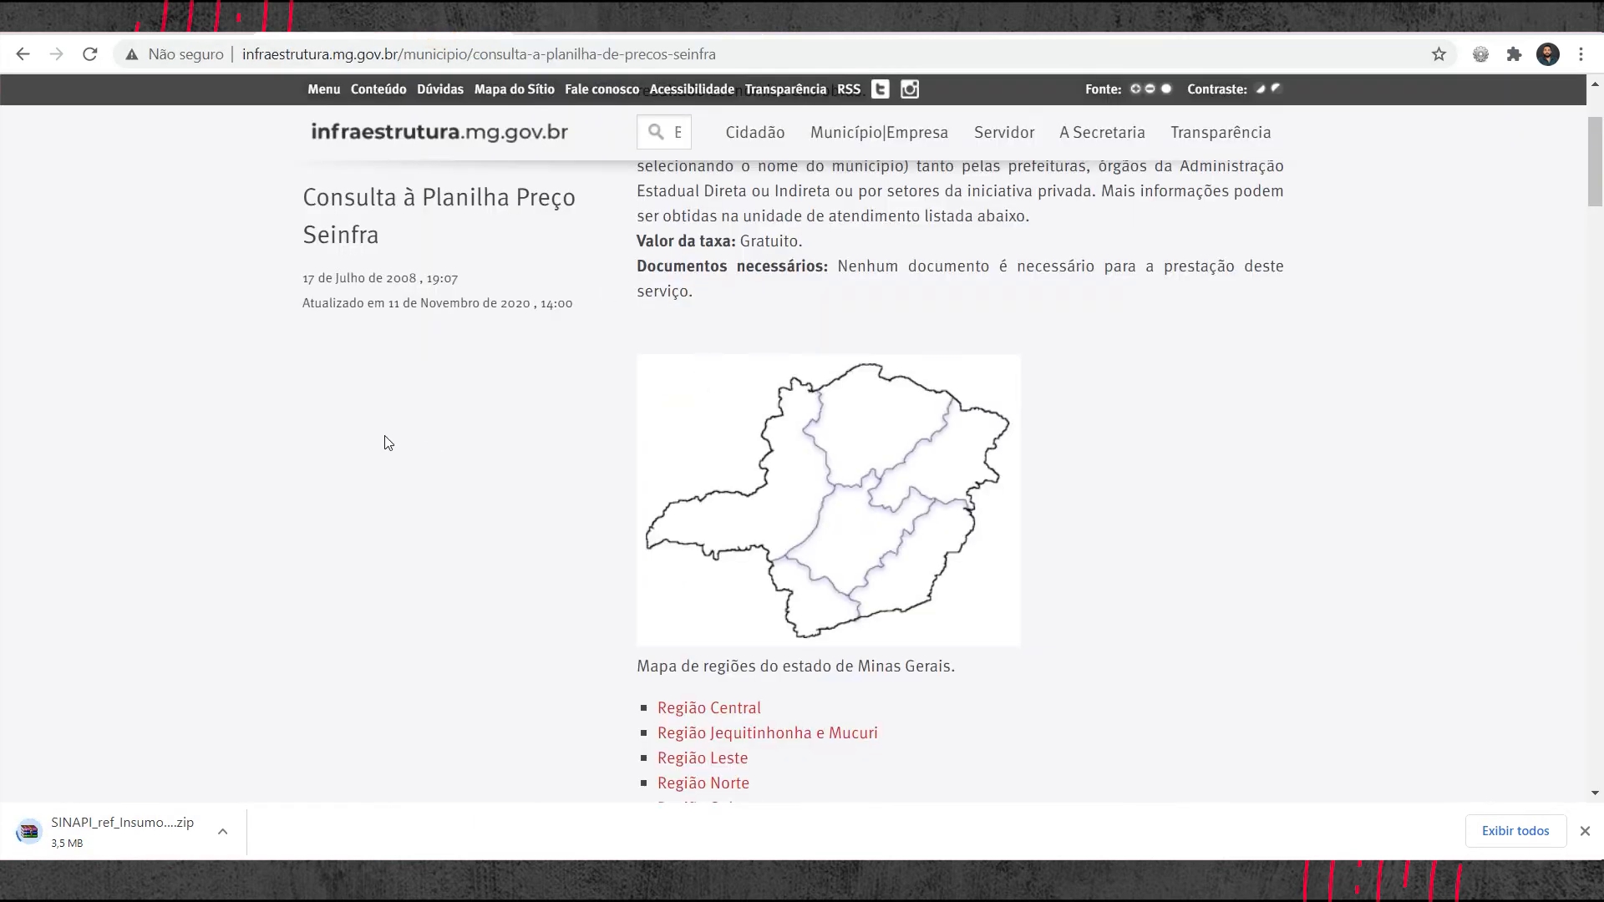
pyautogui.scroll(3, 387, 443)
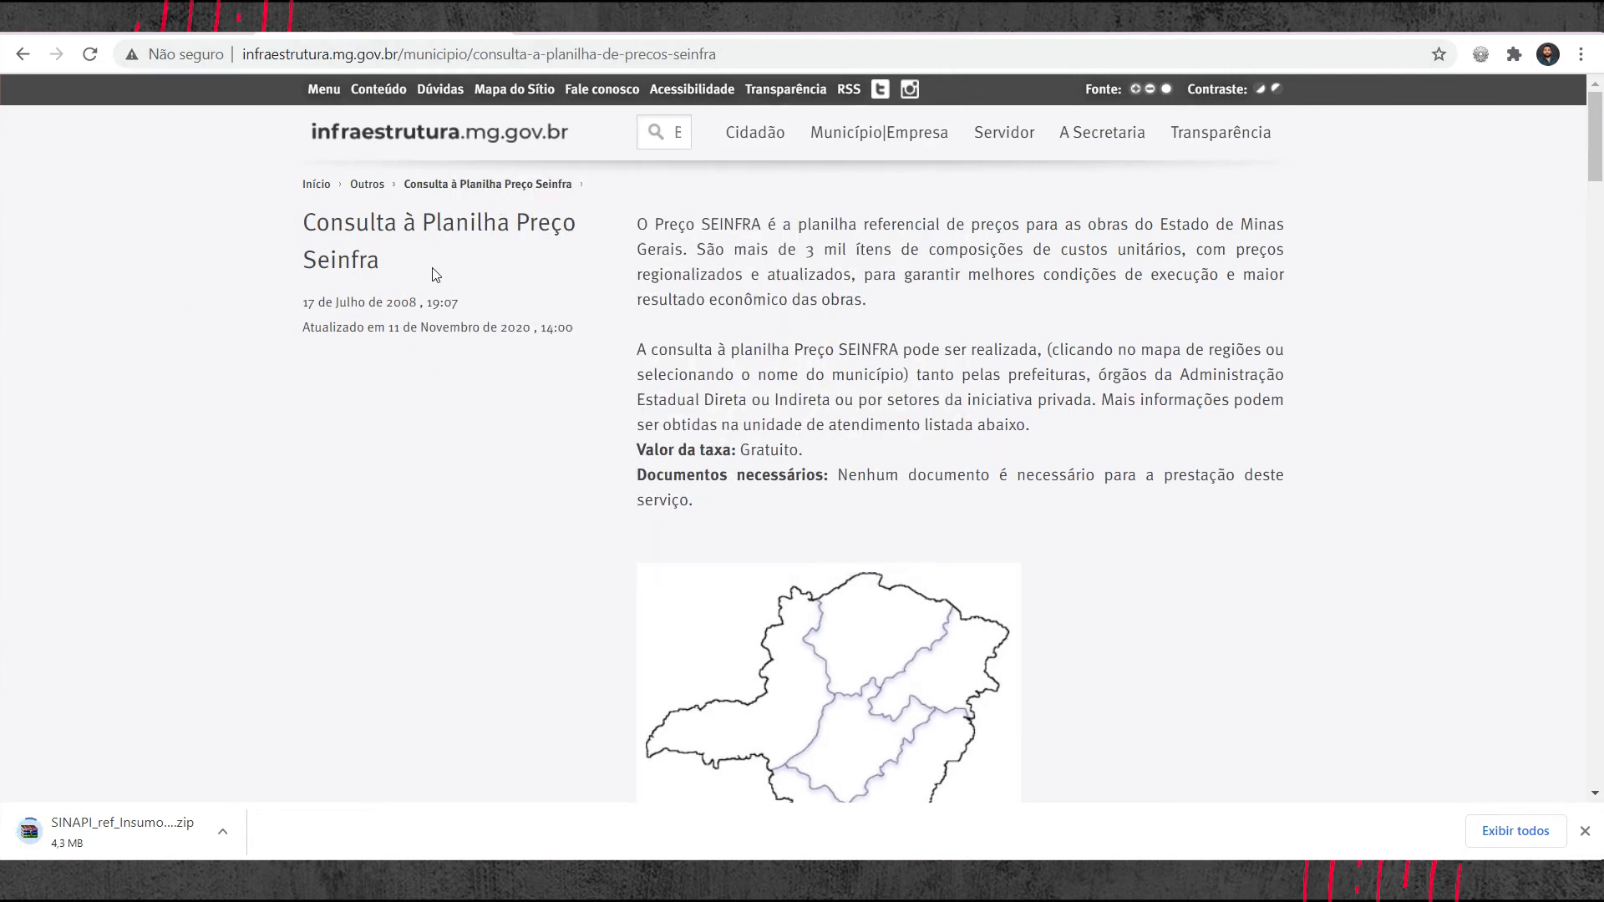
pyautogui.scroll(-2, 959, 357)
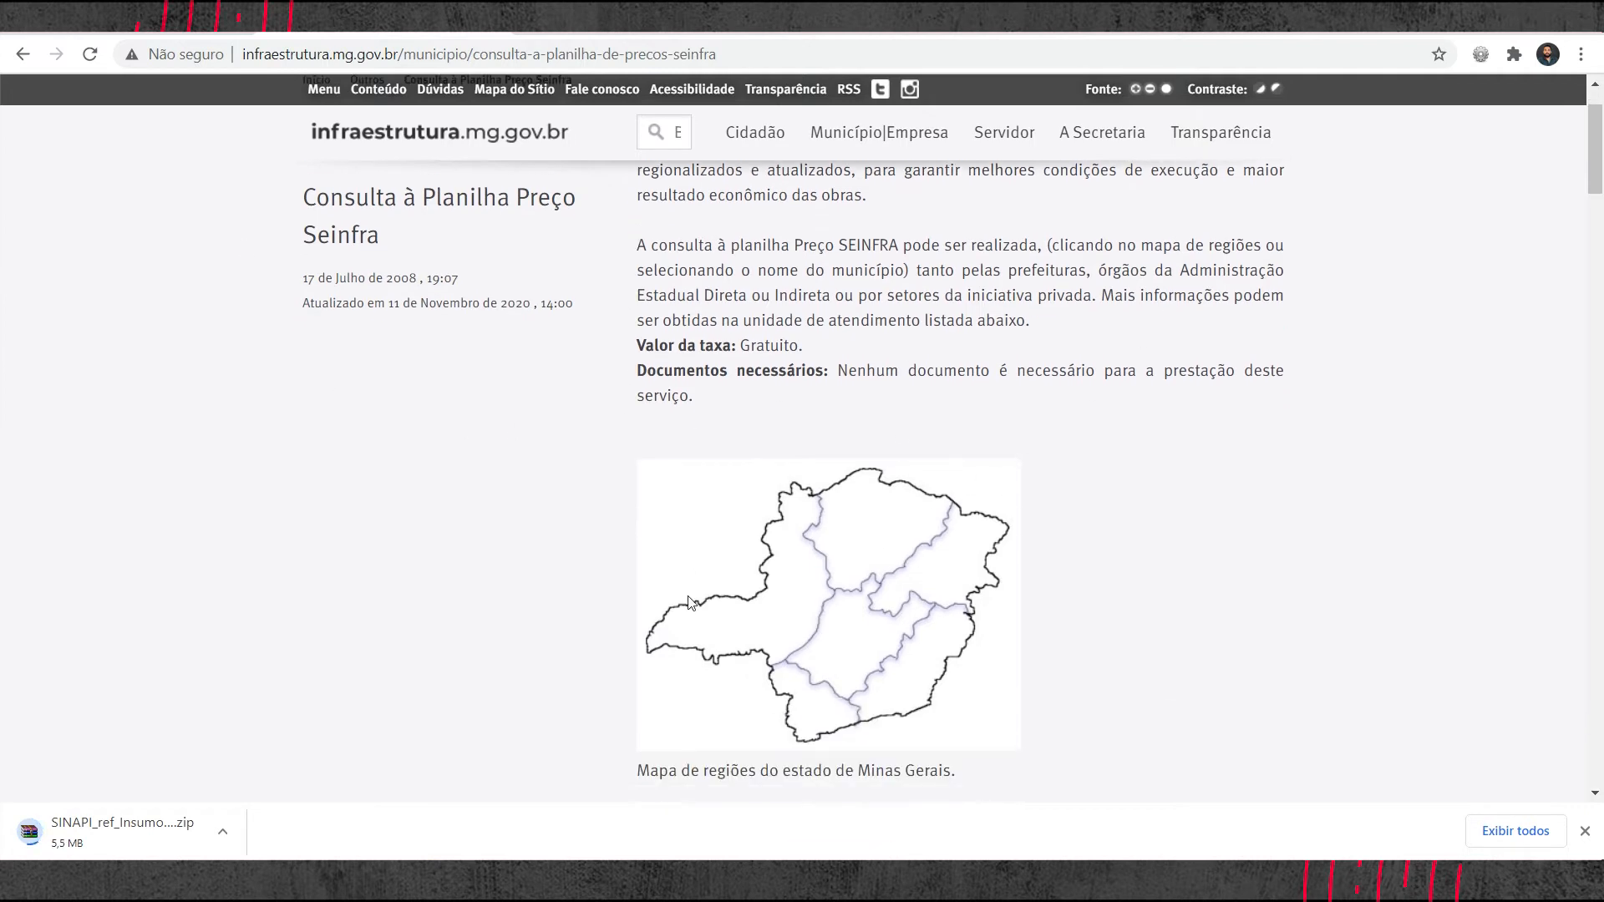
pyautogui.click(859, 530)
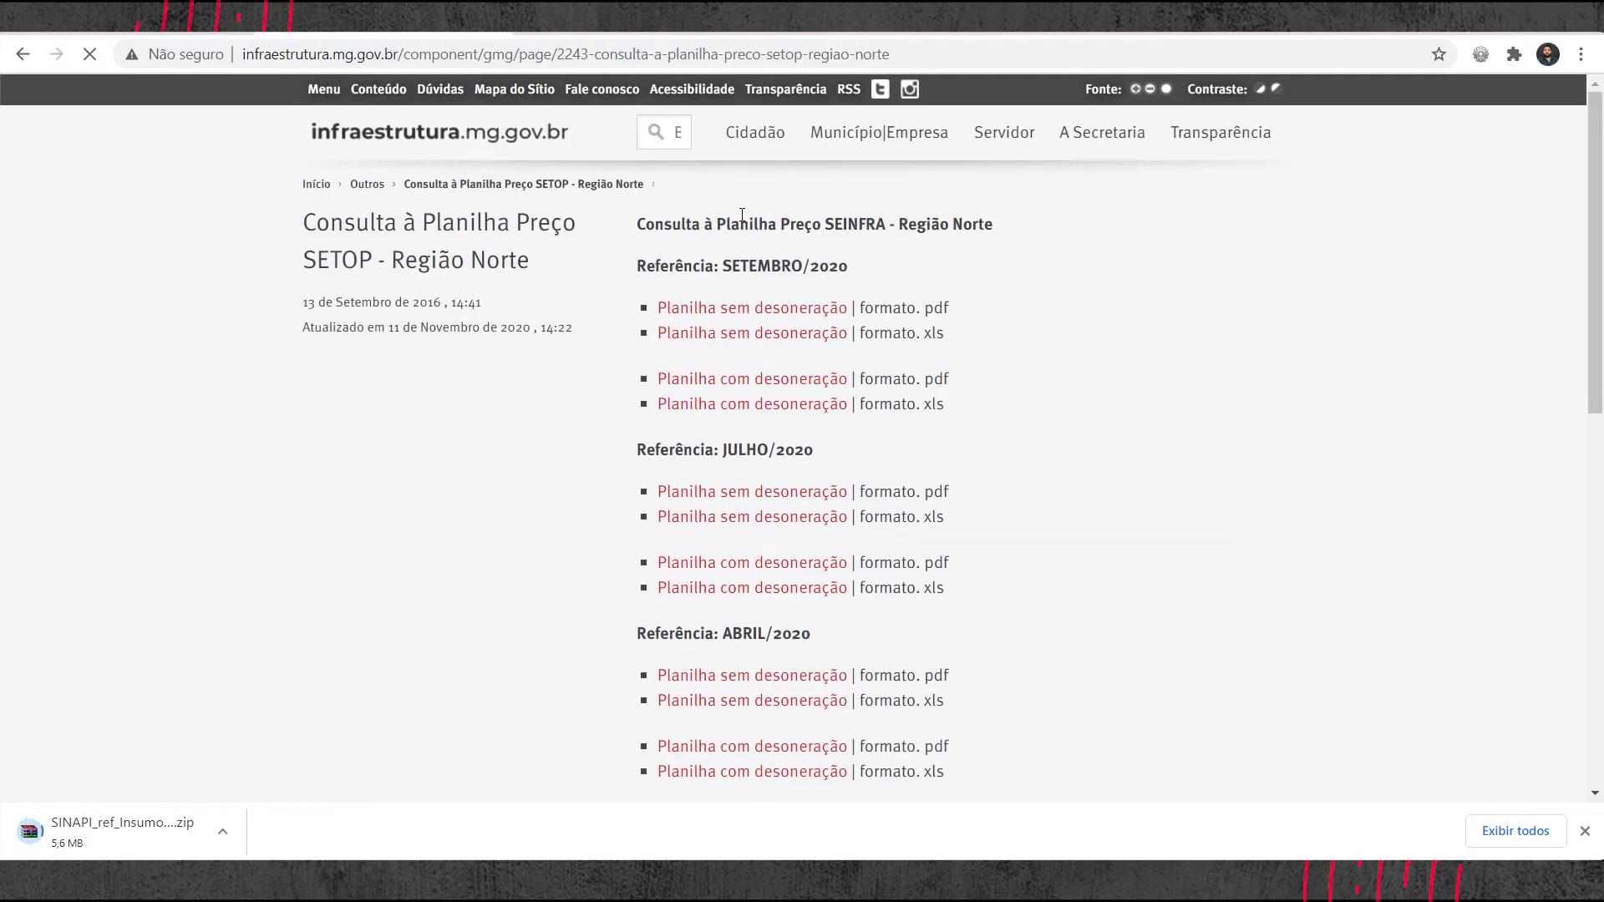
# - Compare the pdf and xls options for SETEMBRO/2020 and open the PDF of the Planilha sem desoneração
pyautogui.moveTo(679, 223); pyautogui.dragTo(1031, 347)
pyautogui.click(1031, 347)
pyautogui.moveTo(879, 334); pyautogui.dragTo(953, 334)
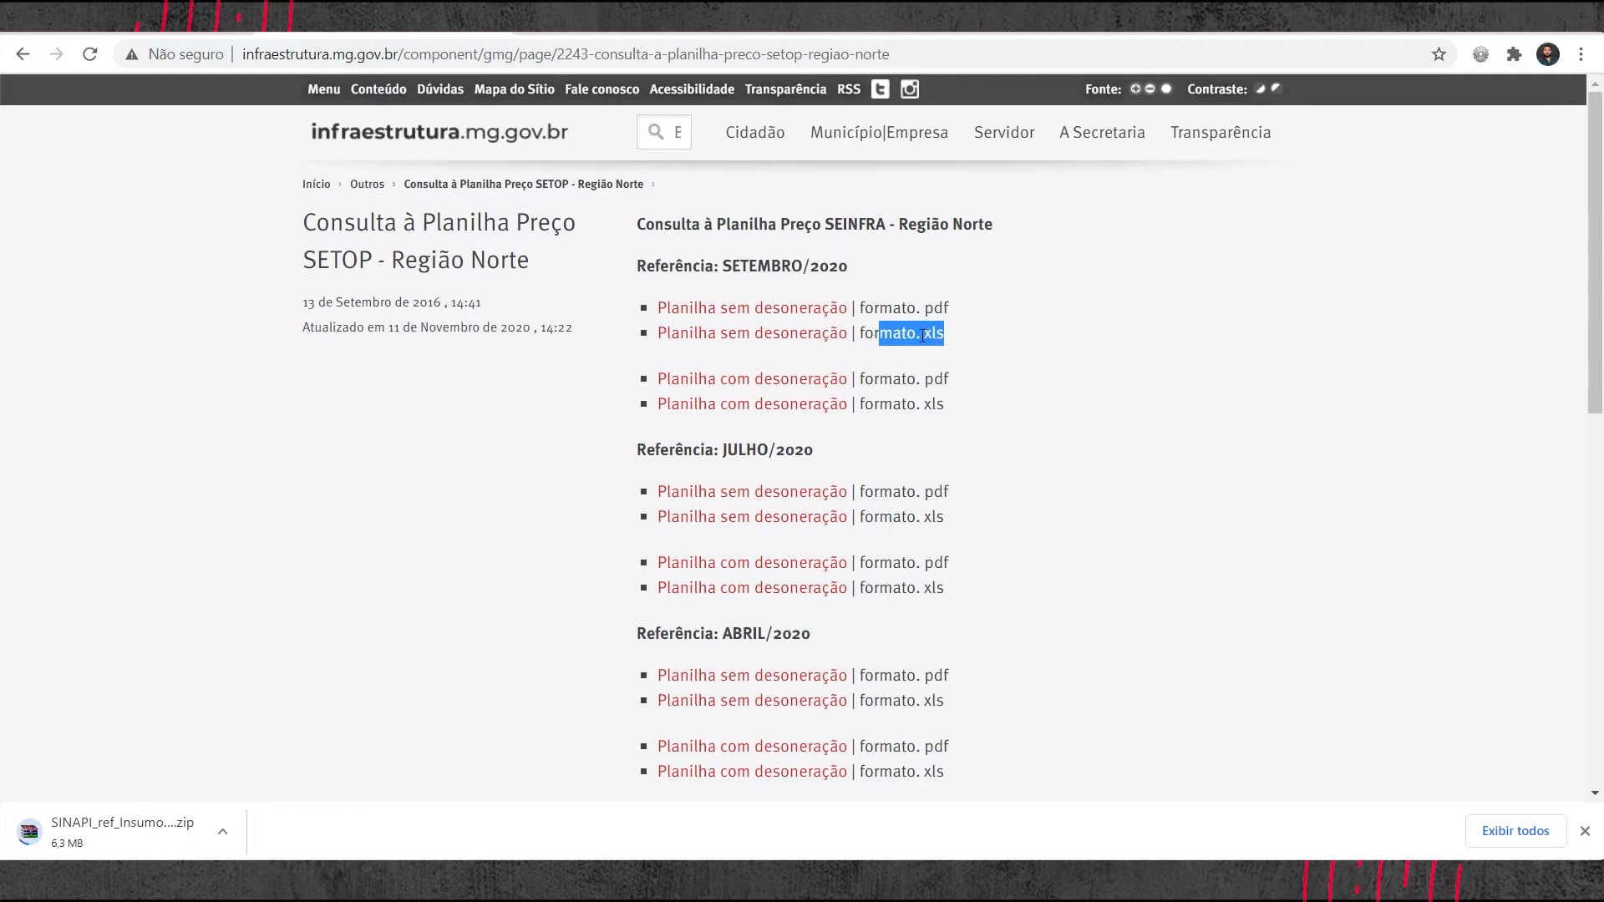
pyautogui.moveTo(967, 311); pyautogui.dragTo(924, 308)
pyautogui.click(1174, 367)
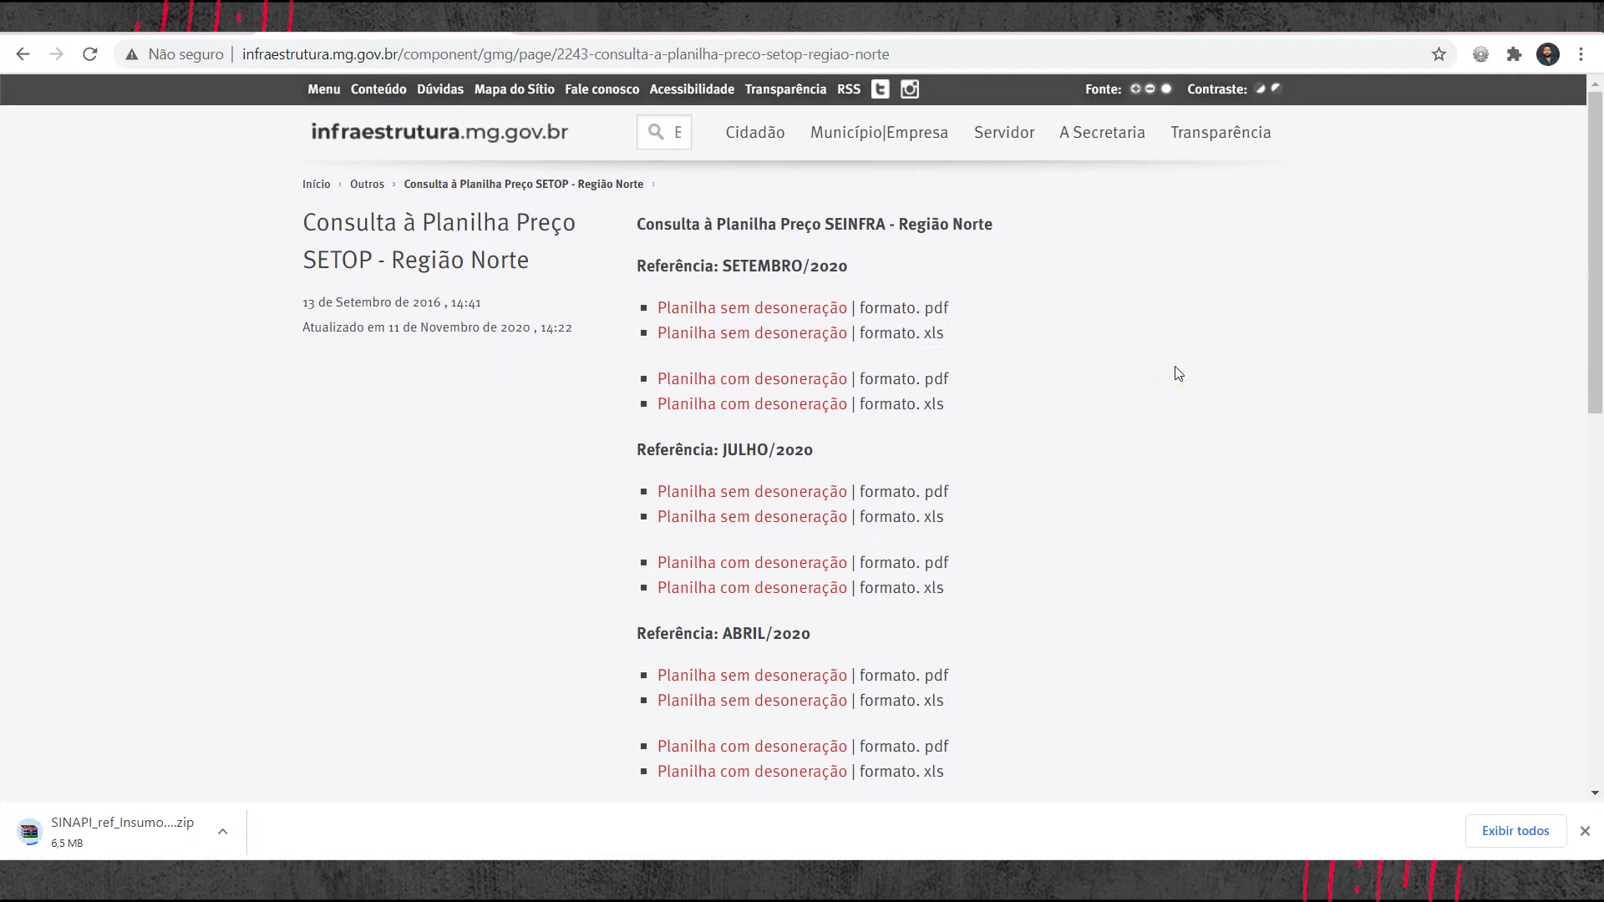
pyautogui.click(818, 311)
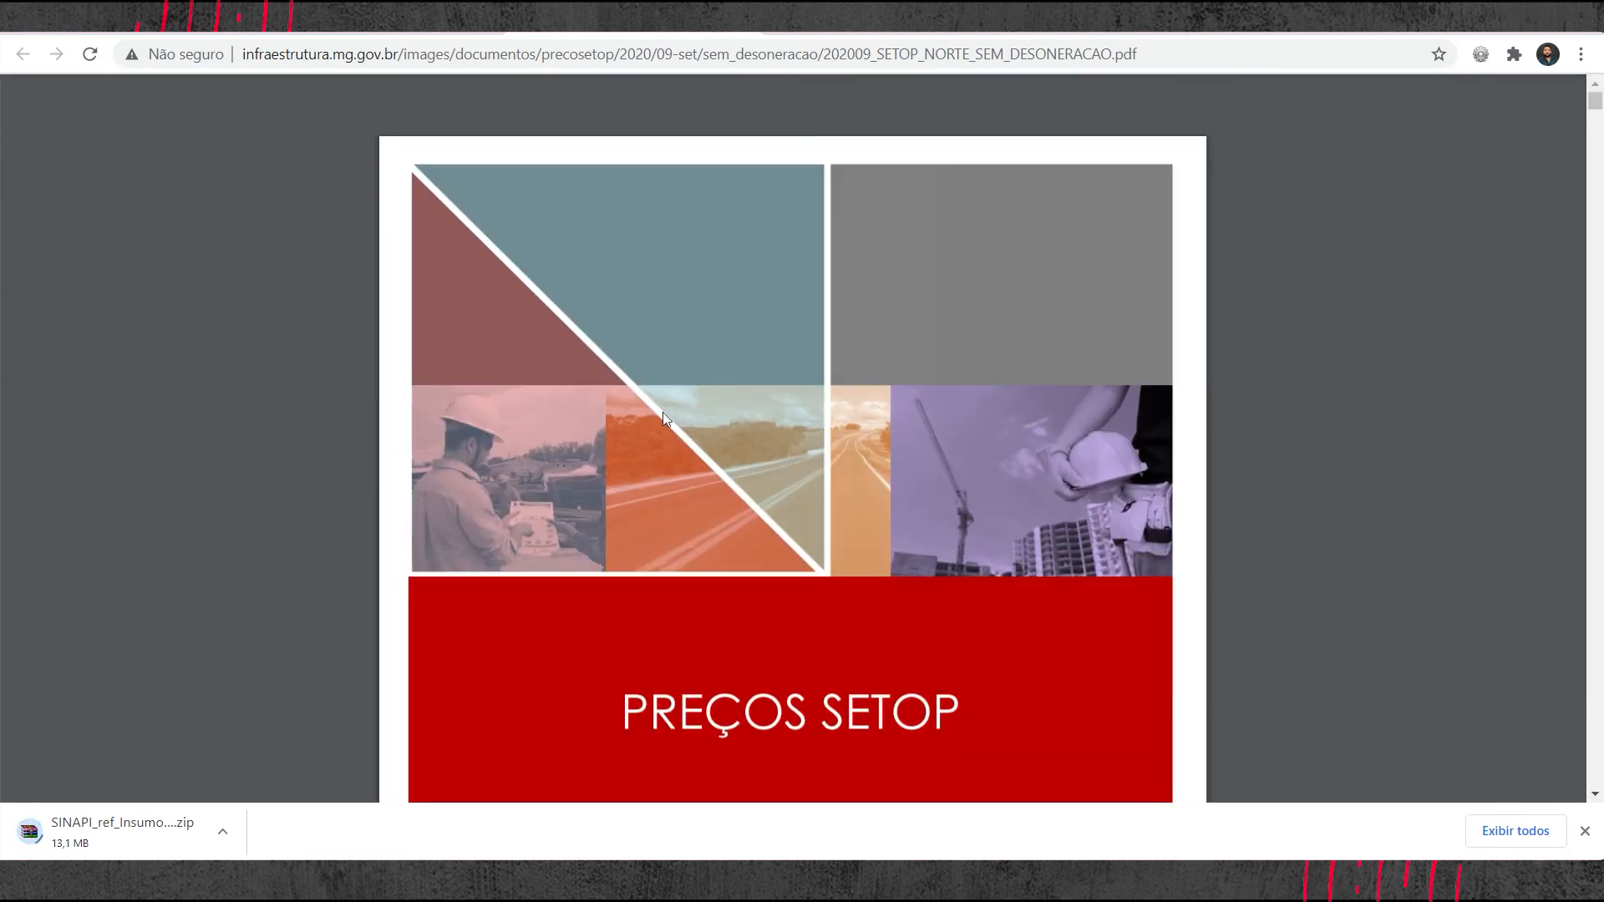
# - Skim the SETOP PDF's municipality lists, notes and BDI statements, and enlarge the road works unit price table on page 23
pyautogui.scroll(-5, 804, 408)
pyautogui.scroll(-20, 764, 380)
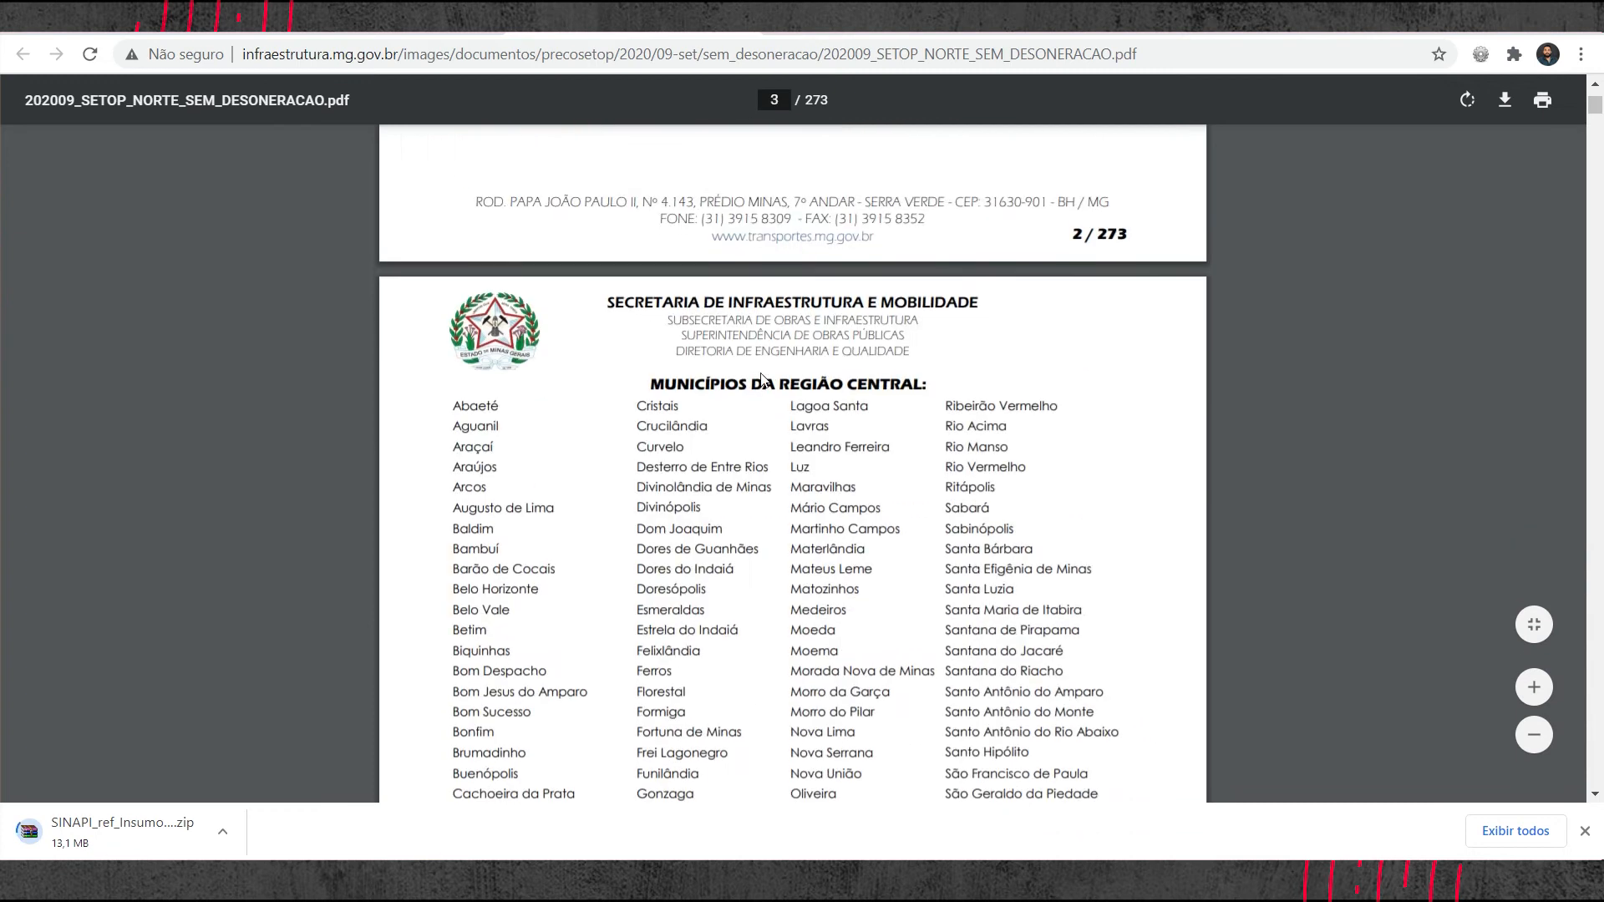
pyautogui.scroll(-20, 761, 375)
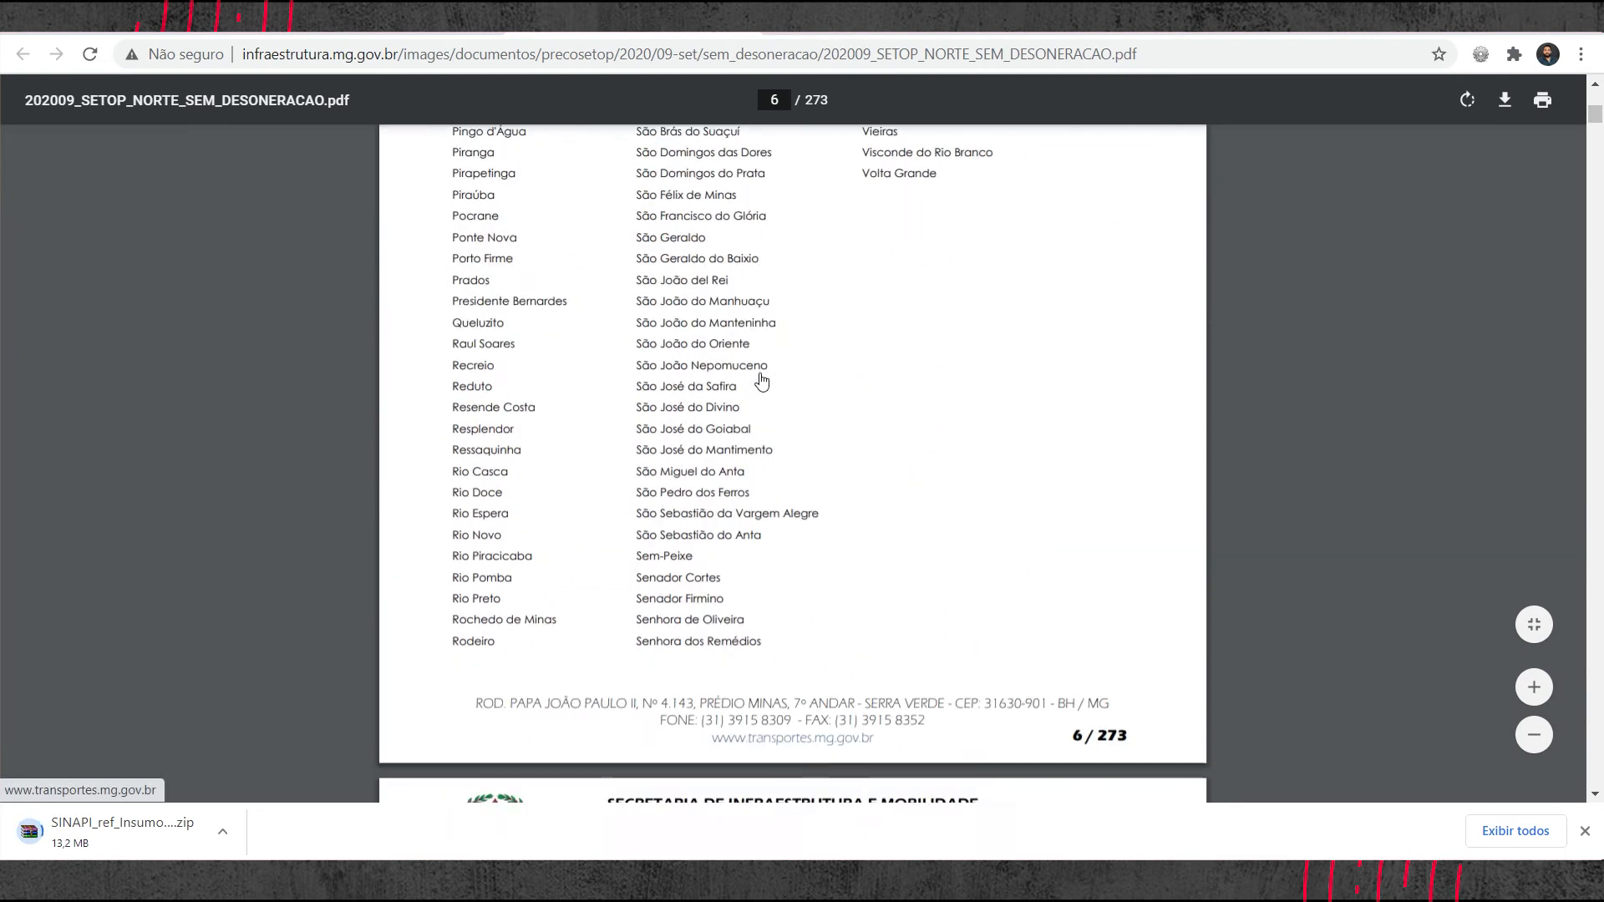
pyautogui.scroll(-20, 760, 373)
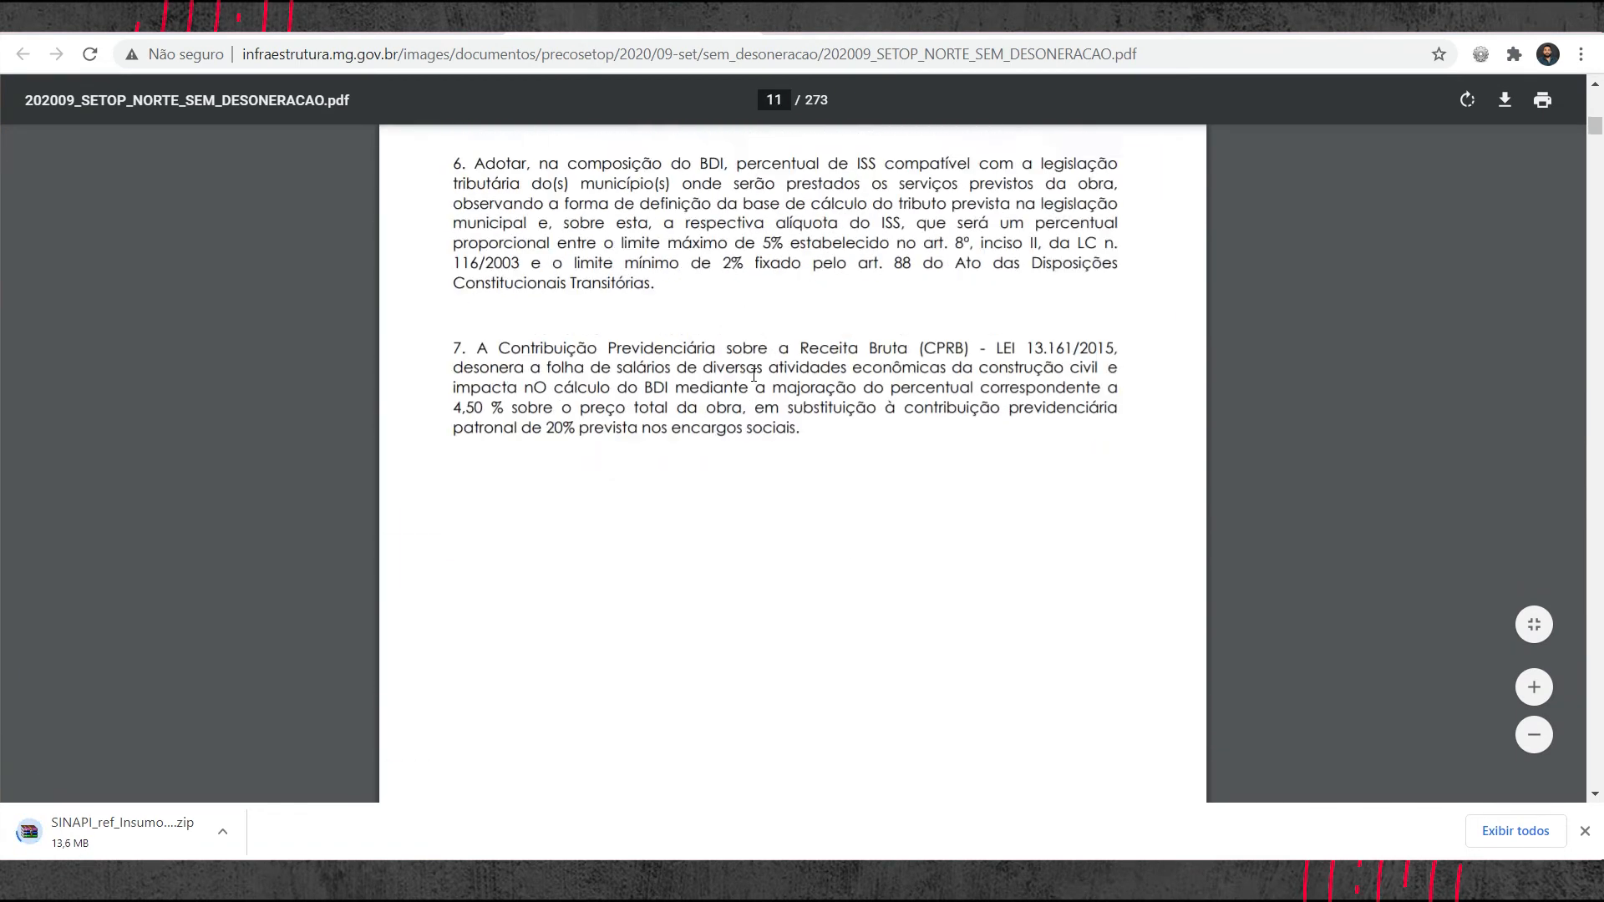
pyautogui.scroll(-20, 752, 380)
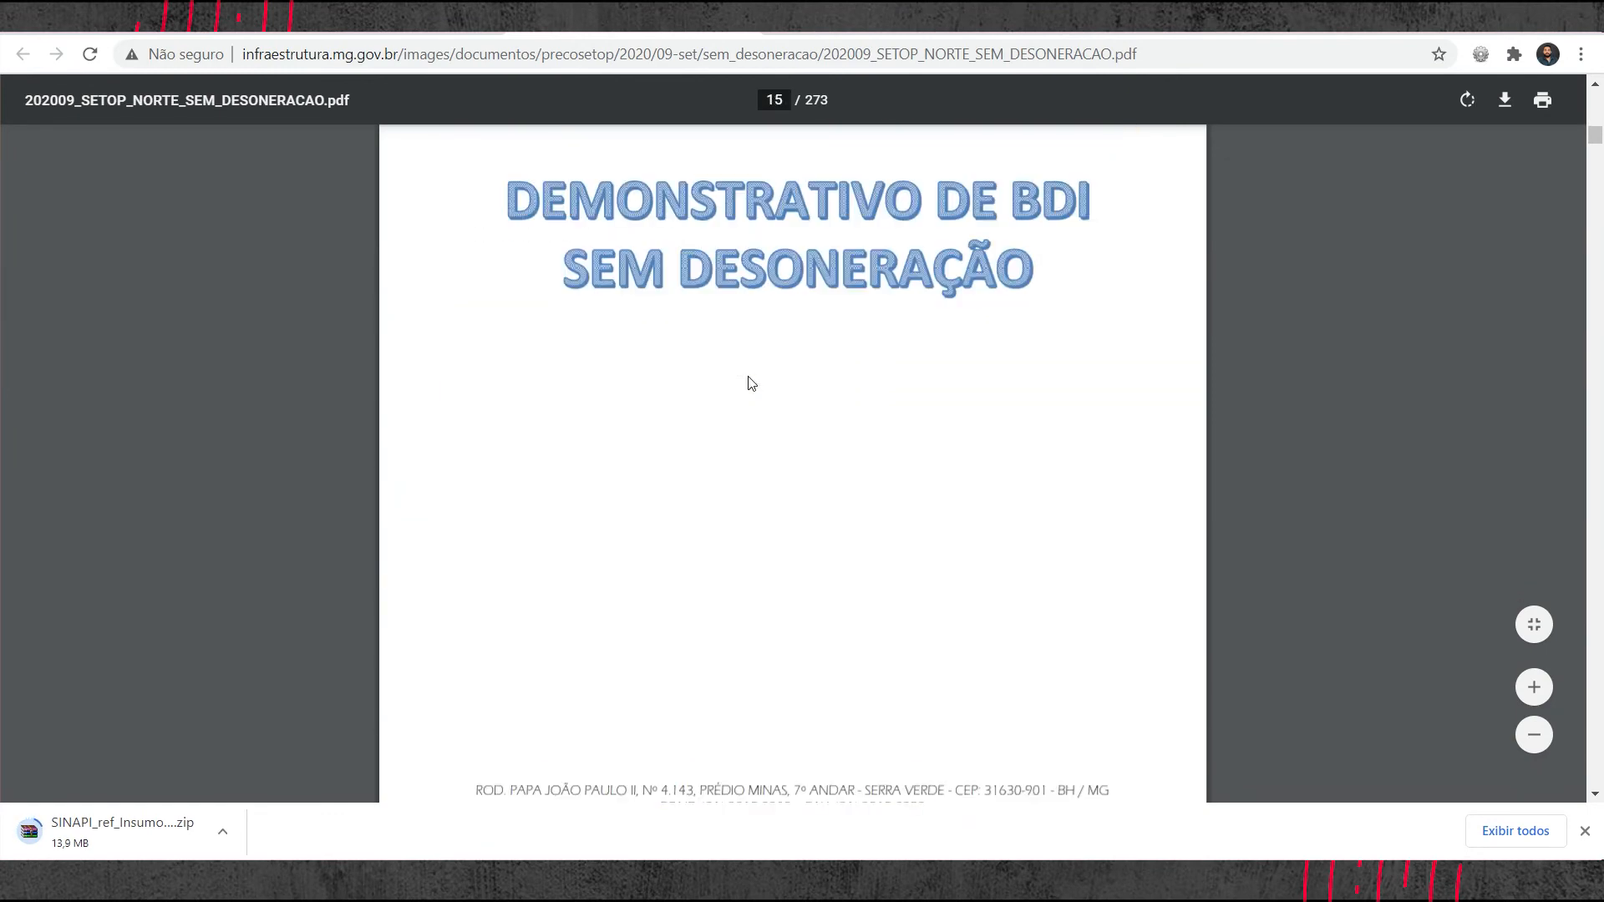
pyautogui.scroll(-20, 724, 368)
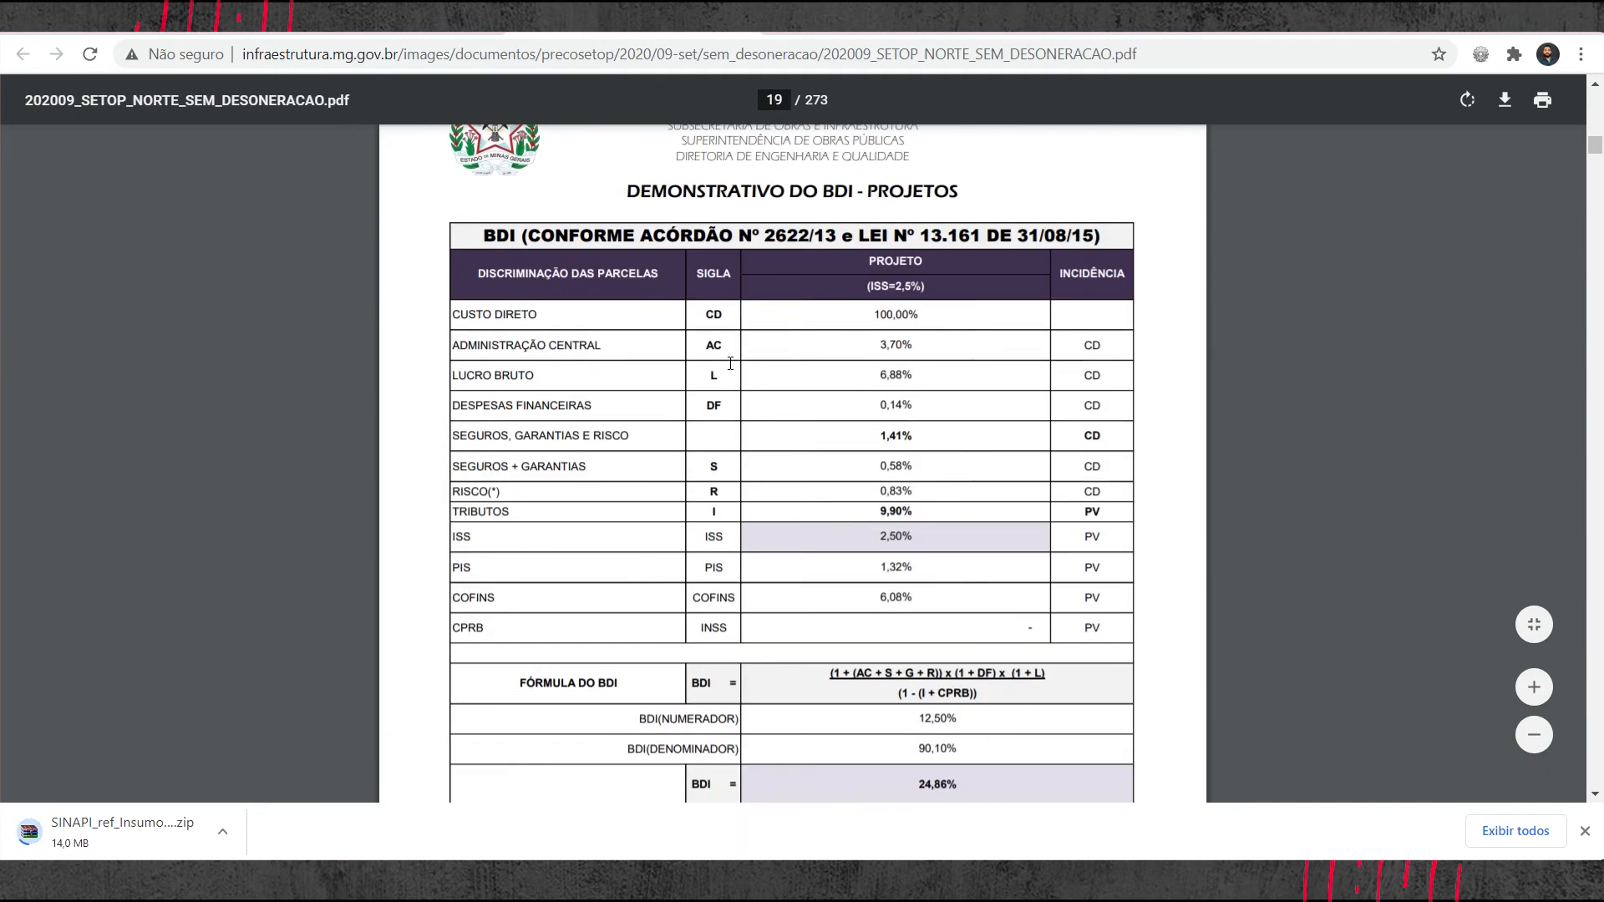
pyautogui.scroll(-20, 694, 367)
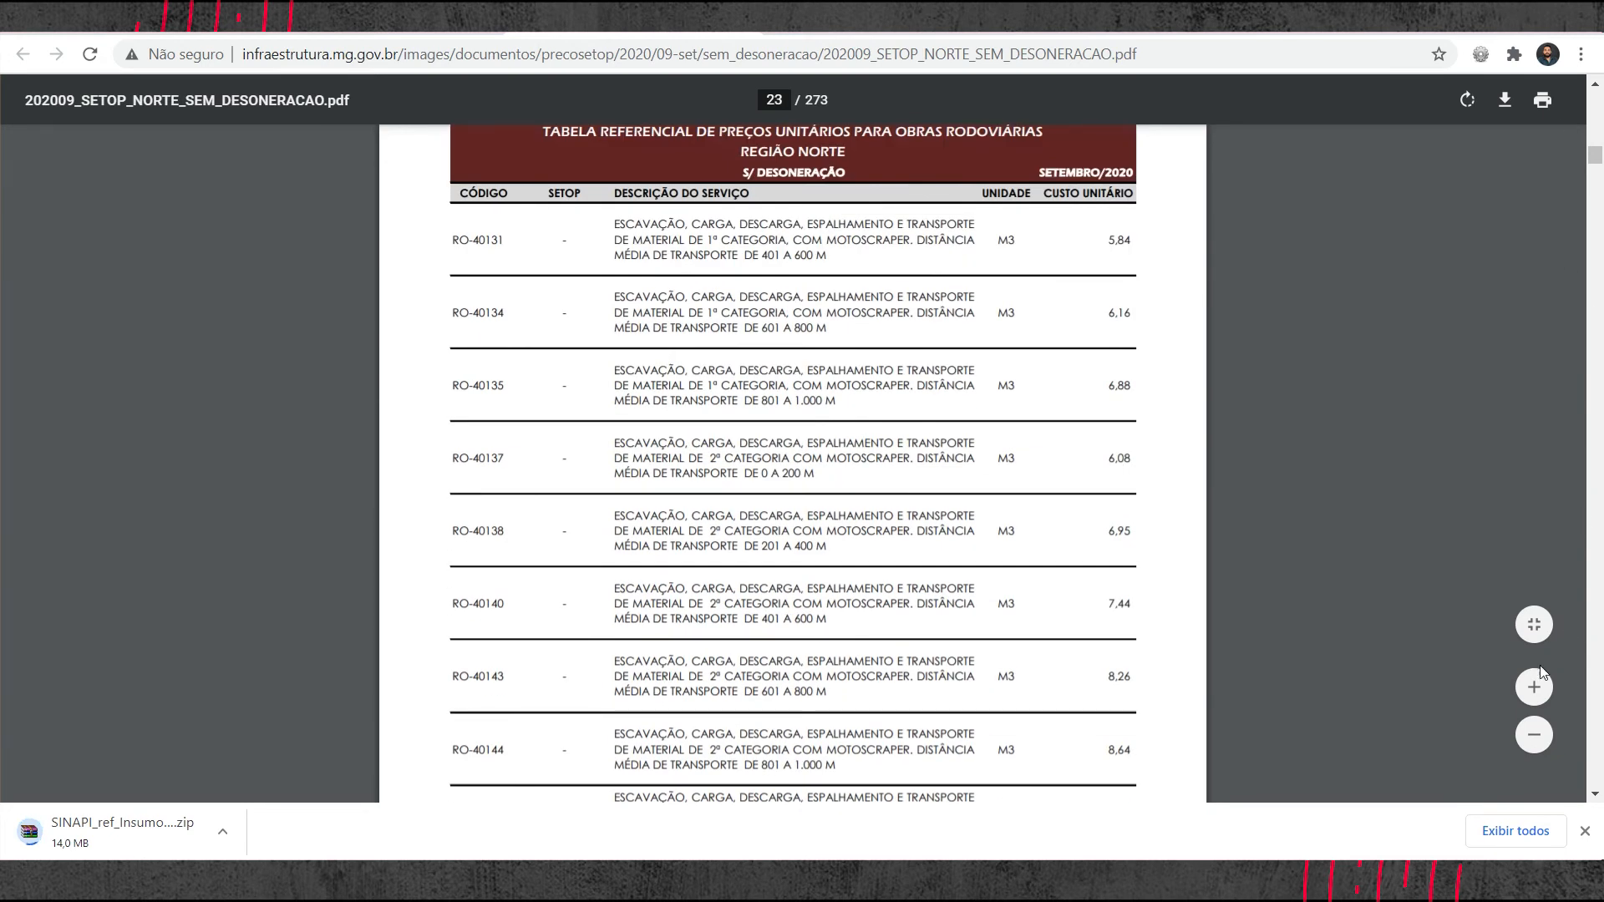
pyautogui.click(1535, 684)
pyautogui.click(1536, 684)
pyautogui.click(1536, 684)
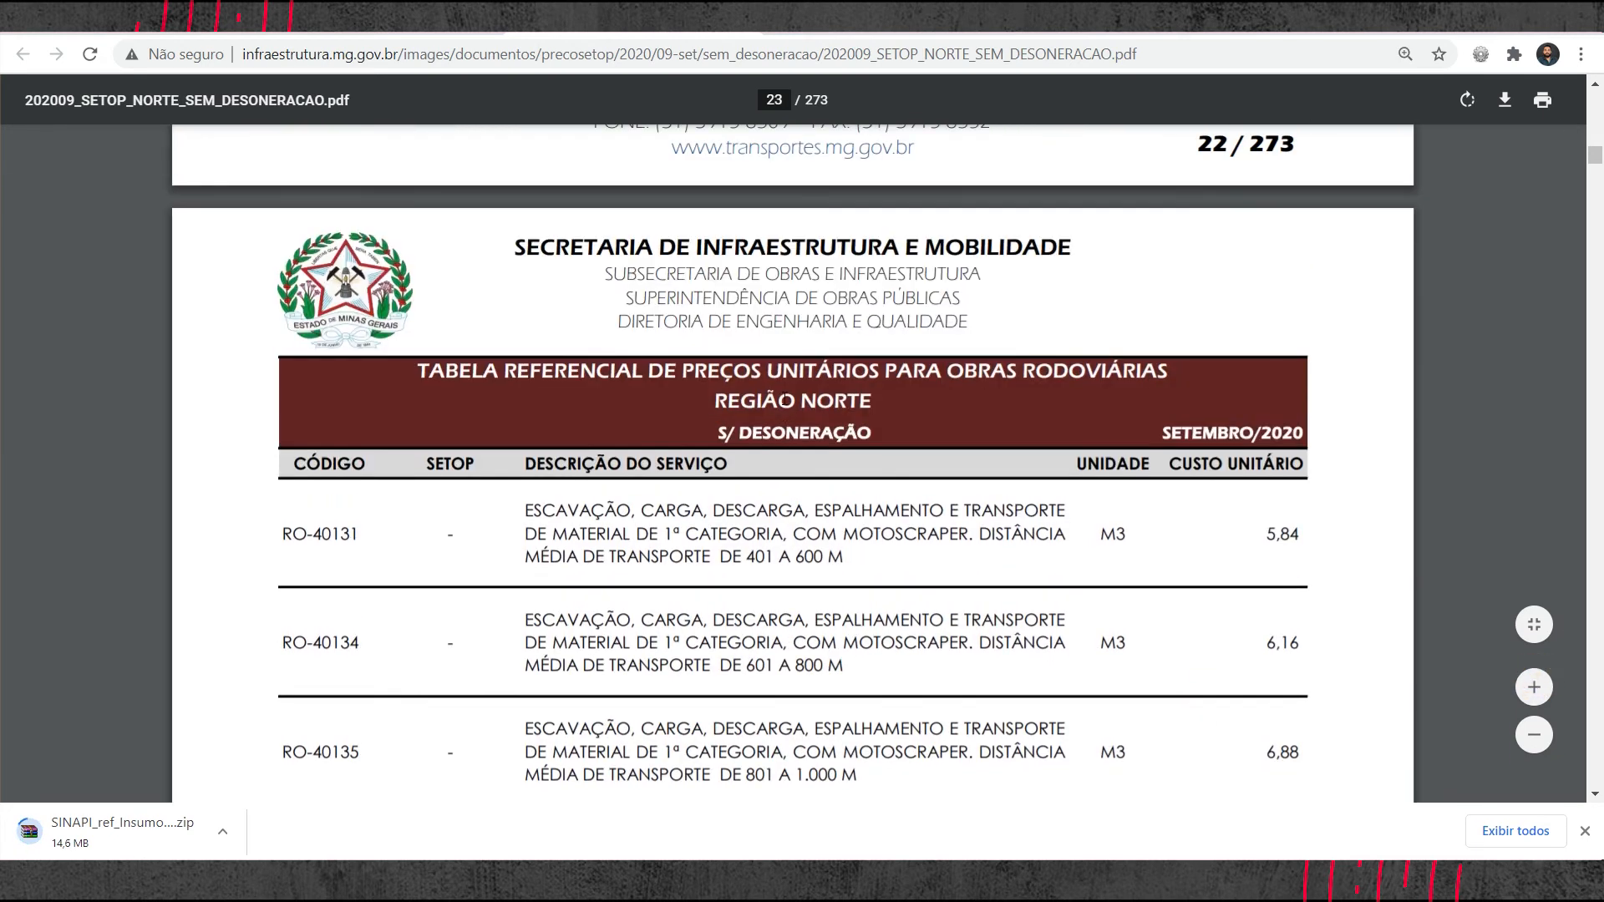
pyautogui.scroll(-1, 784, 399)
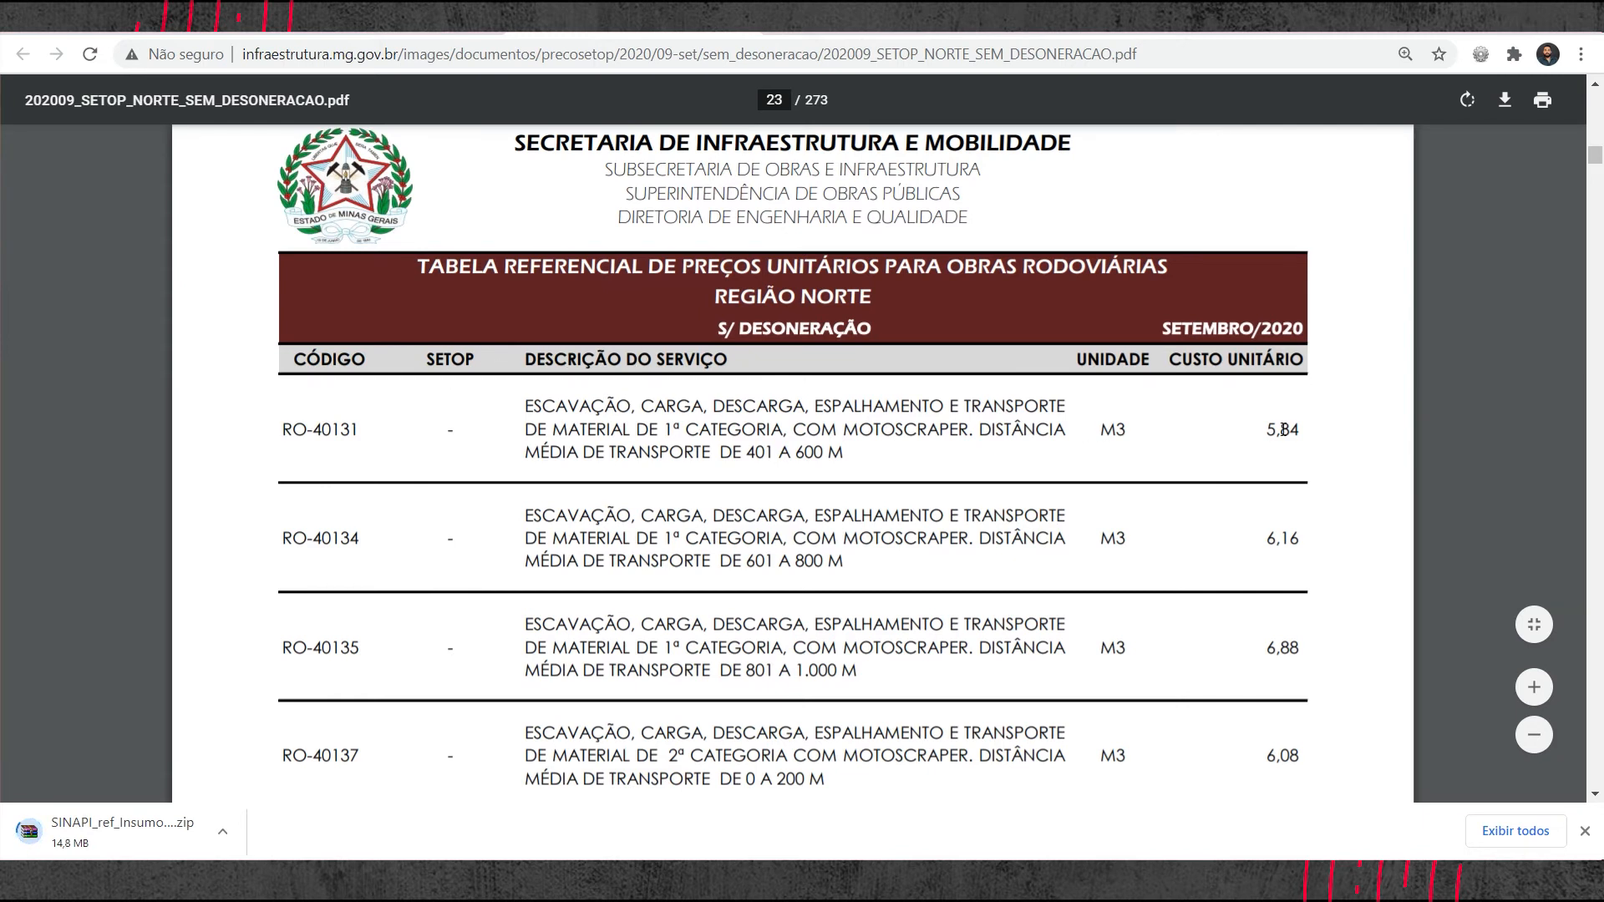
# - Look through the road works unit prices, from excavation and compaction services to the concrete culvert (BUEIRO) items
pyautogui.scroll(-20, 873, 393)
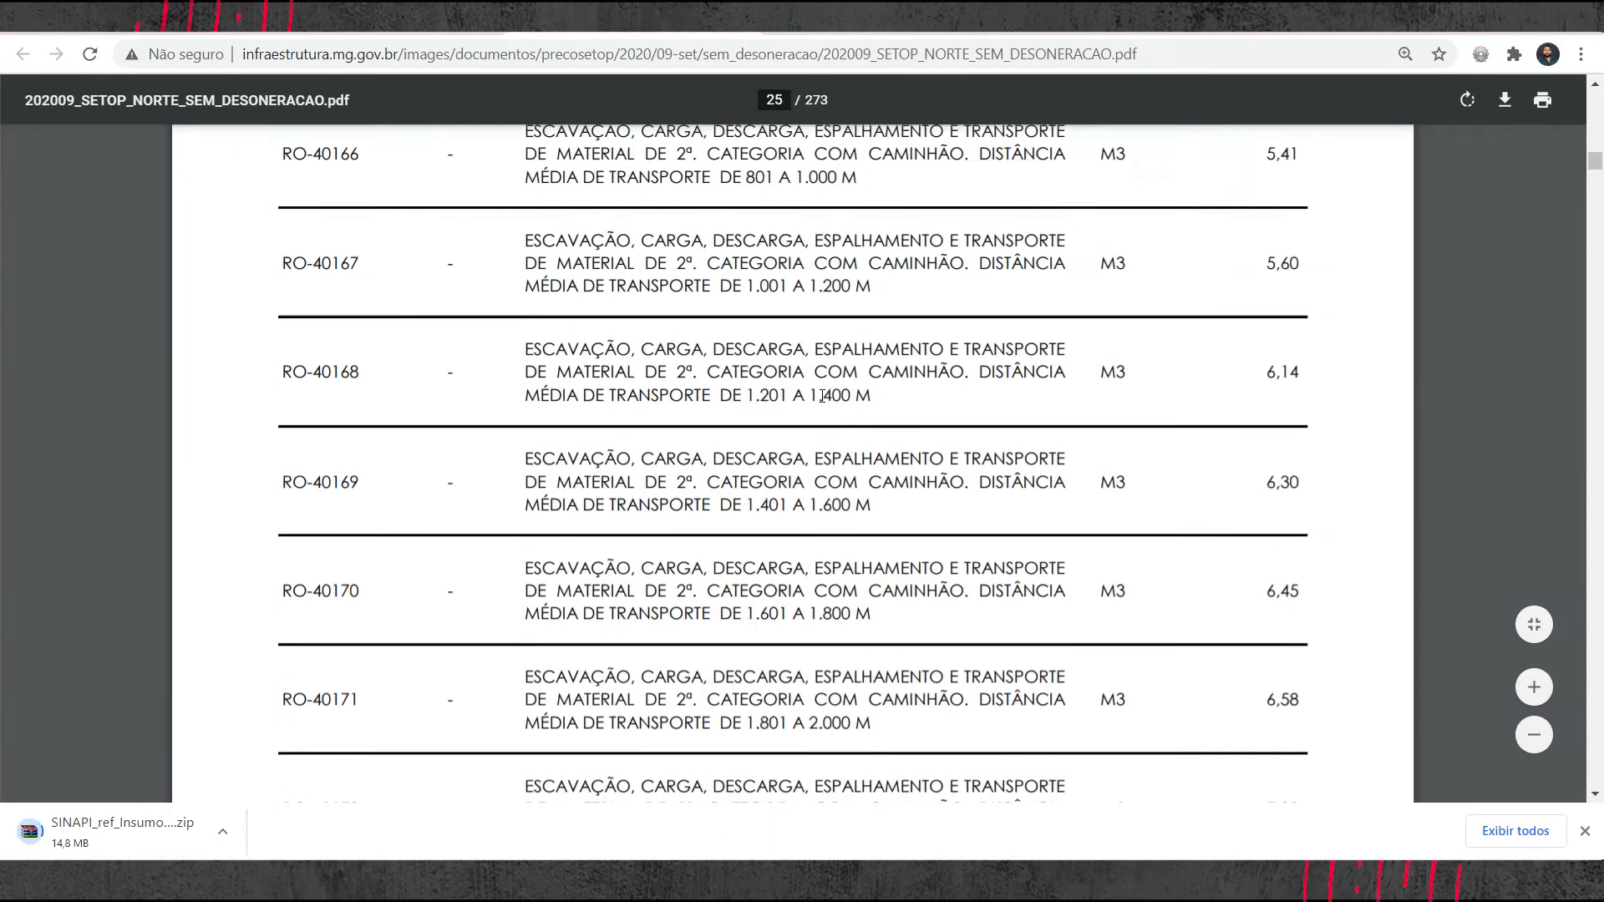
pyautogui.scroll(-20, 822, 395)
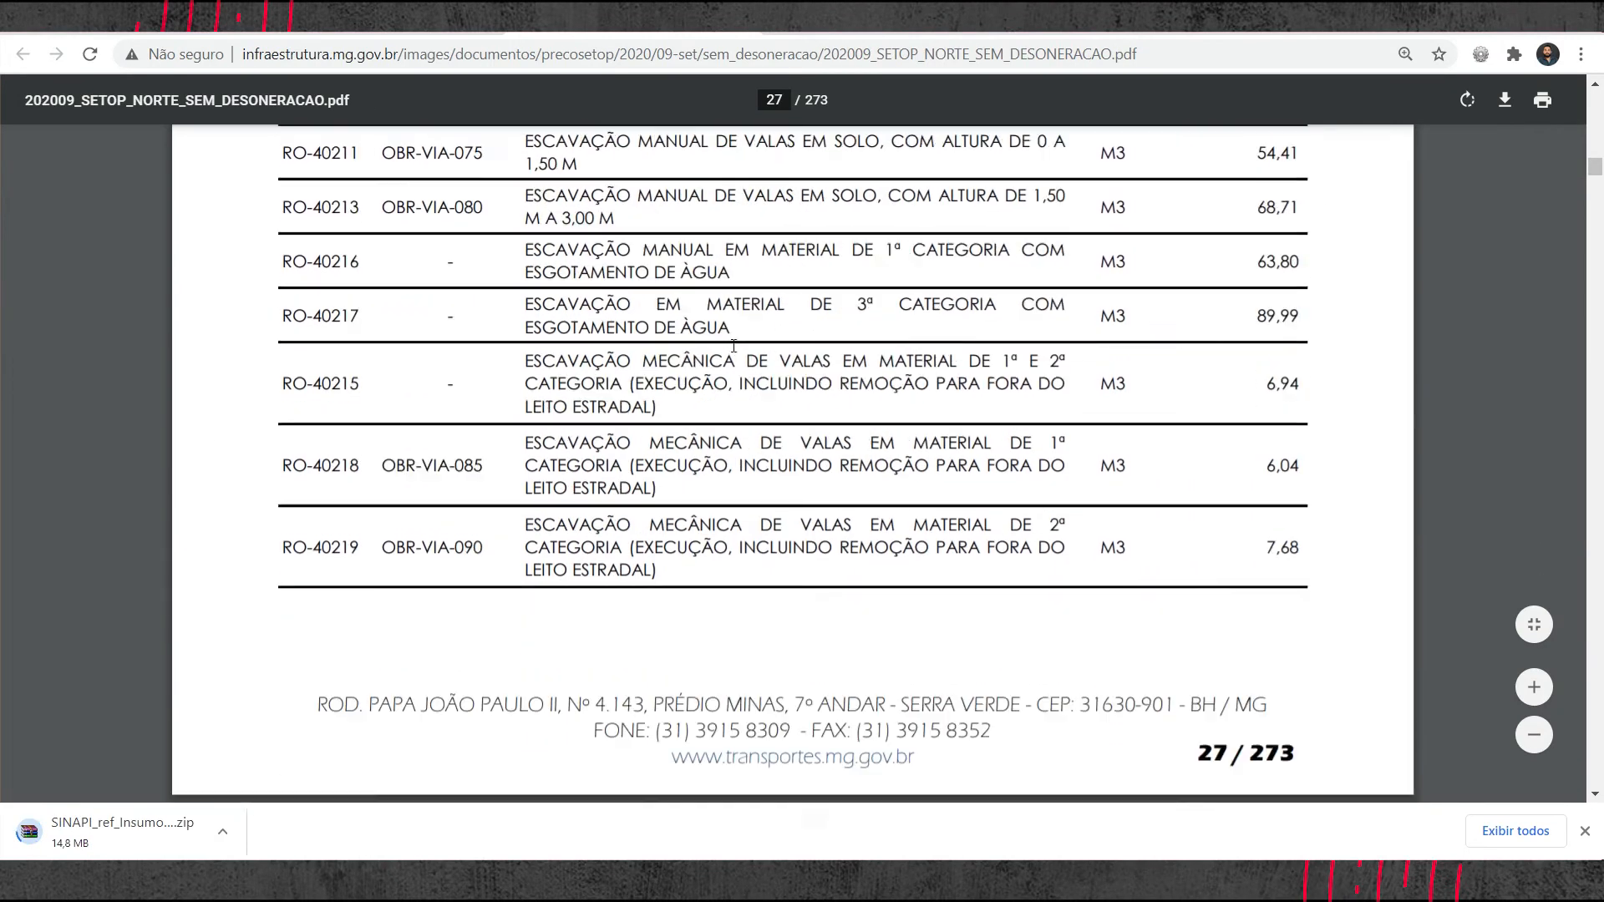
pyautogui.scroll(-1, 731, 346)
pyautogui.scroll(-20, 727, 349)
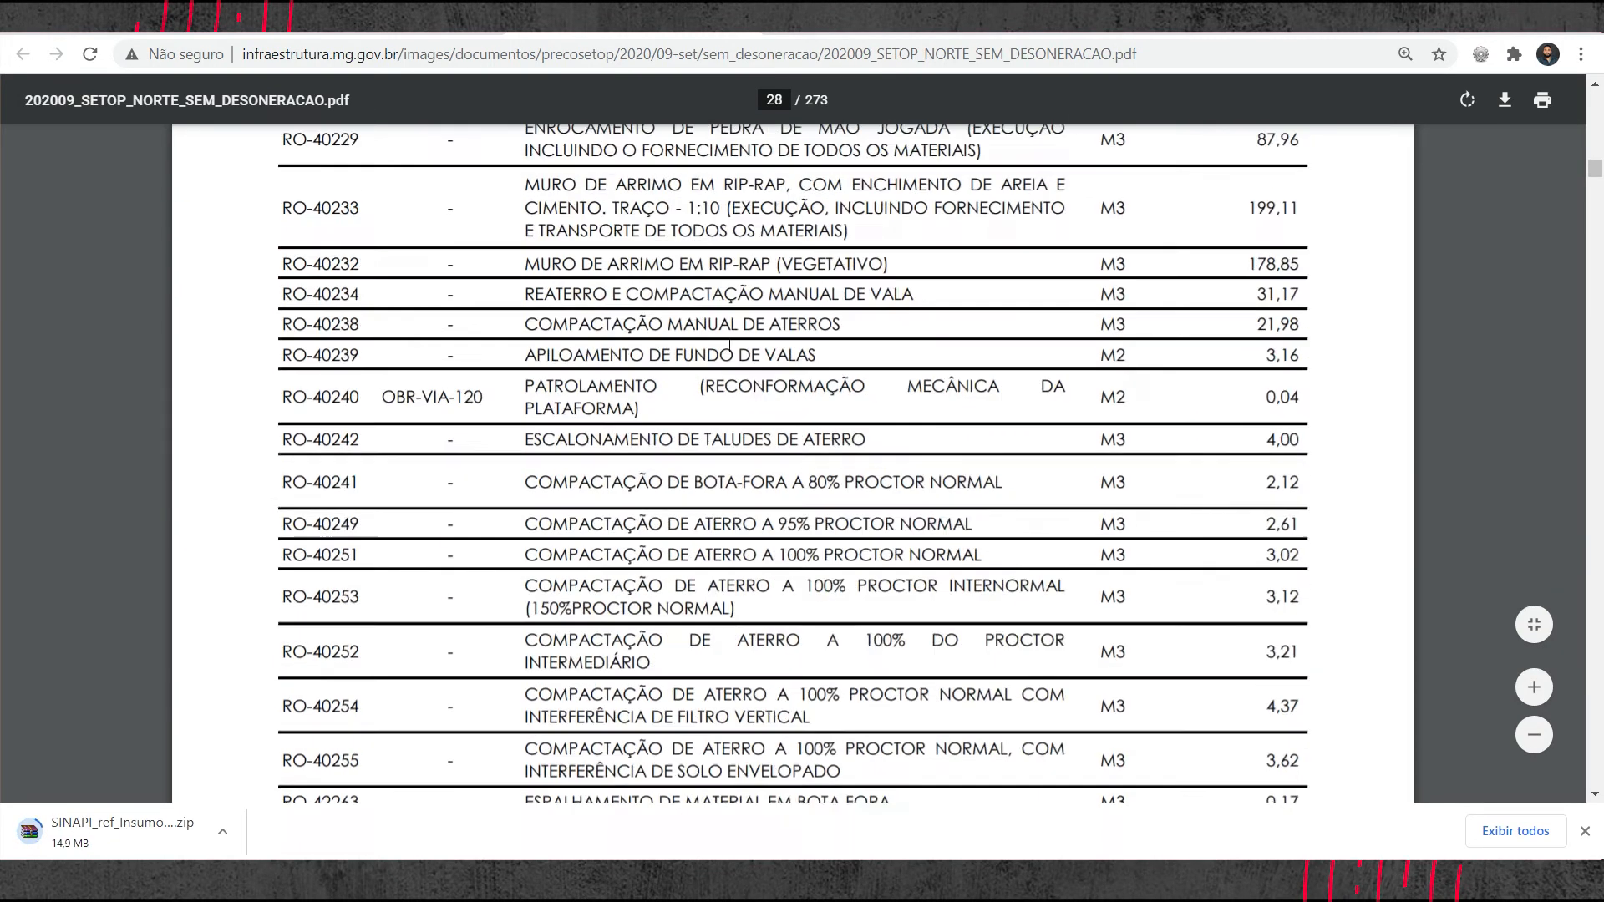
pyautogui.scroll(-20, 617, 404)
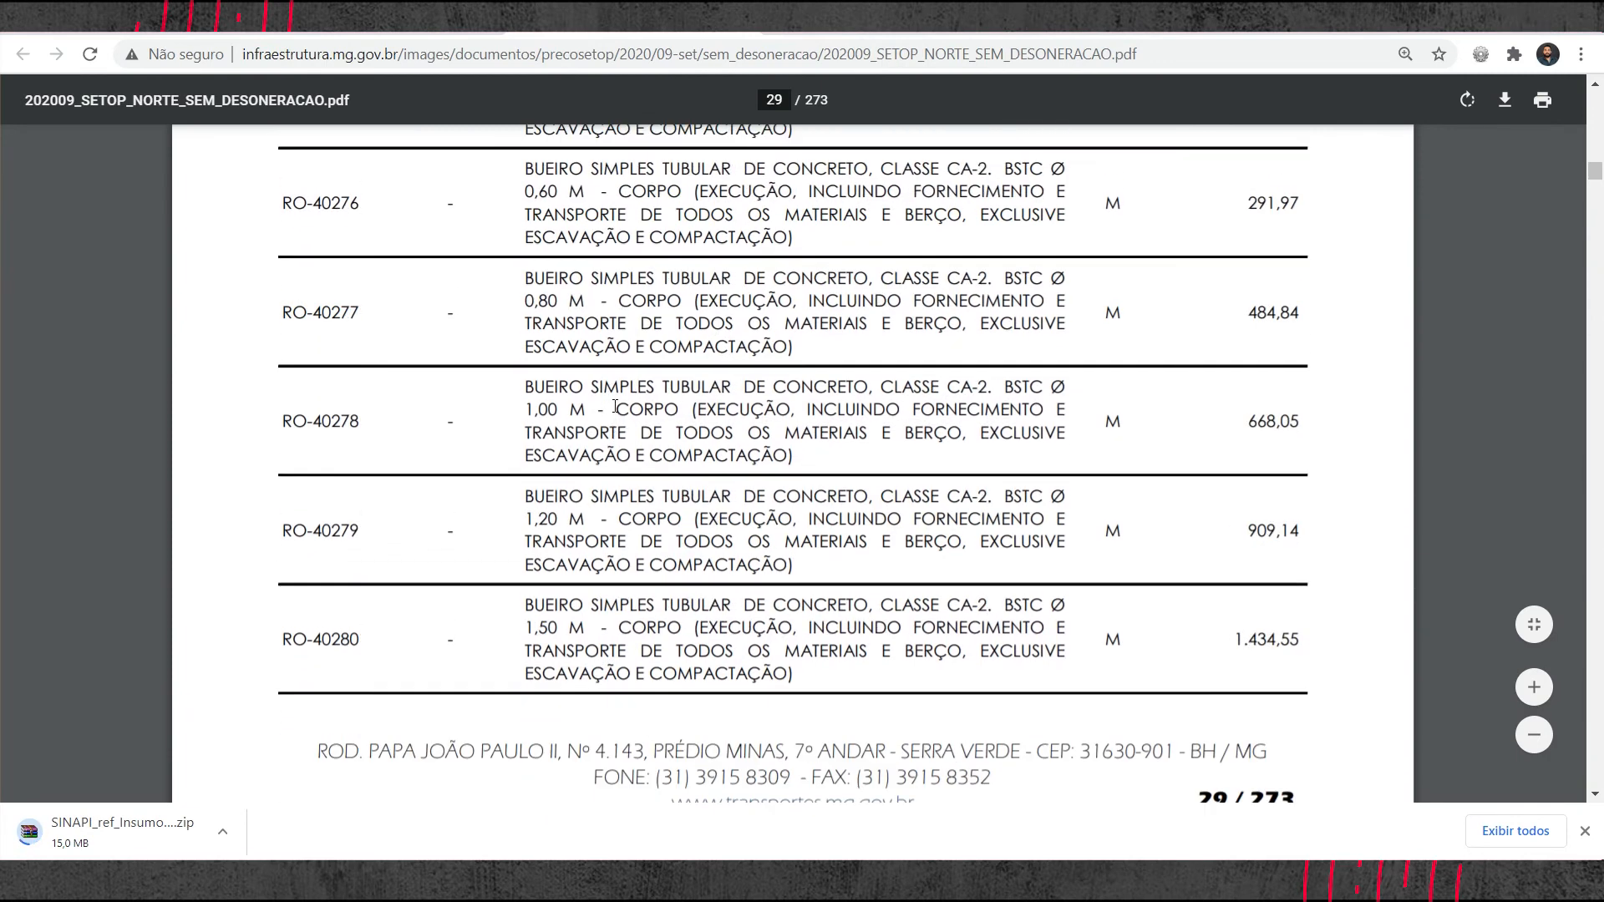
pyautogui.scroll(-20, 614, 407)
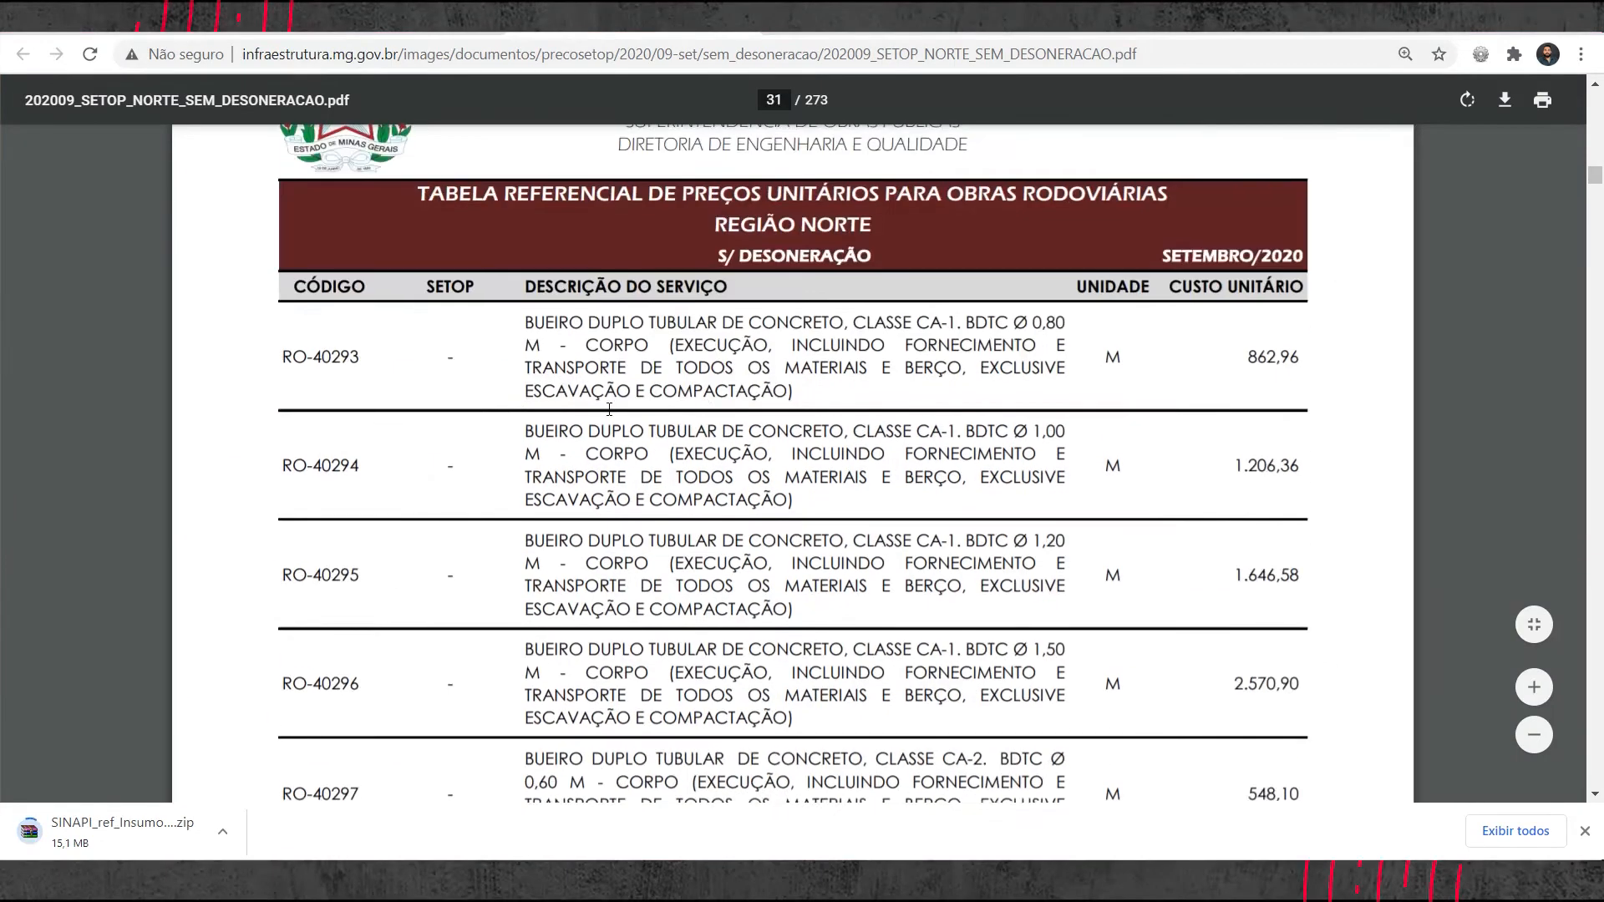
pyautogui.scroll(-20, 610, 409)
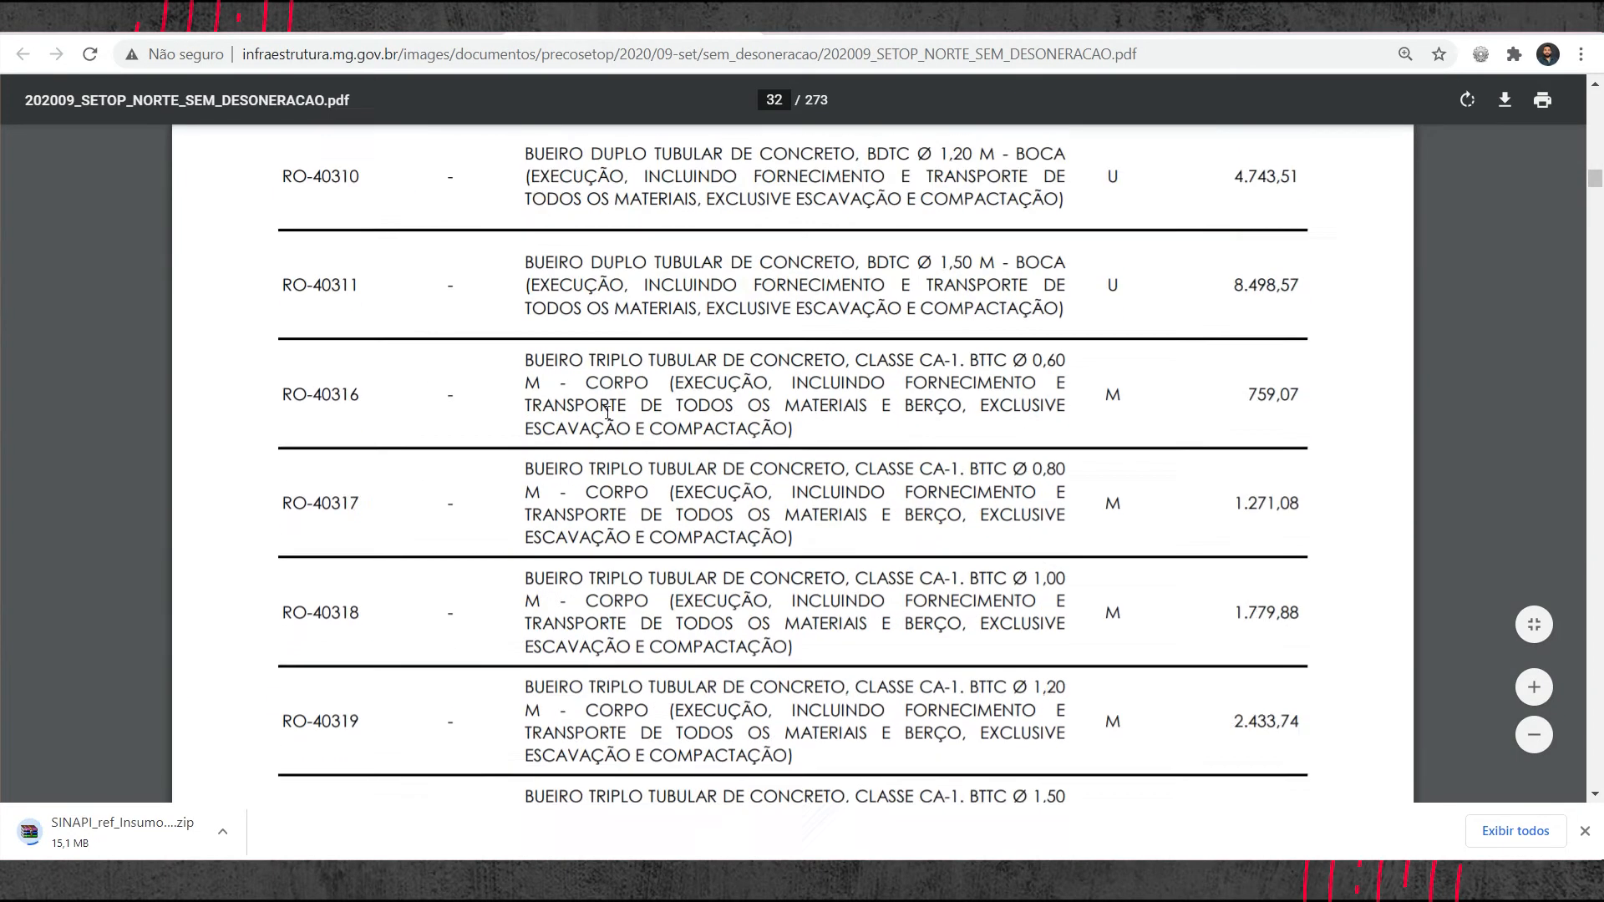
pyautogui.scroll(-20, 604, 418)
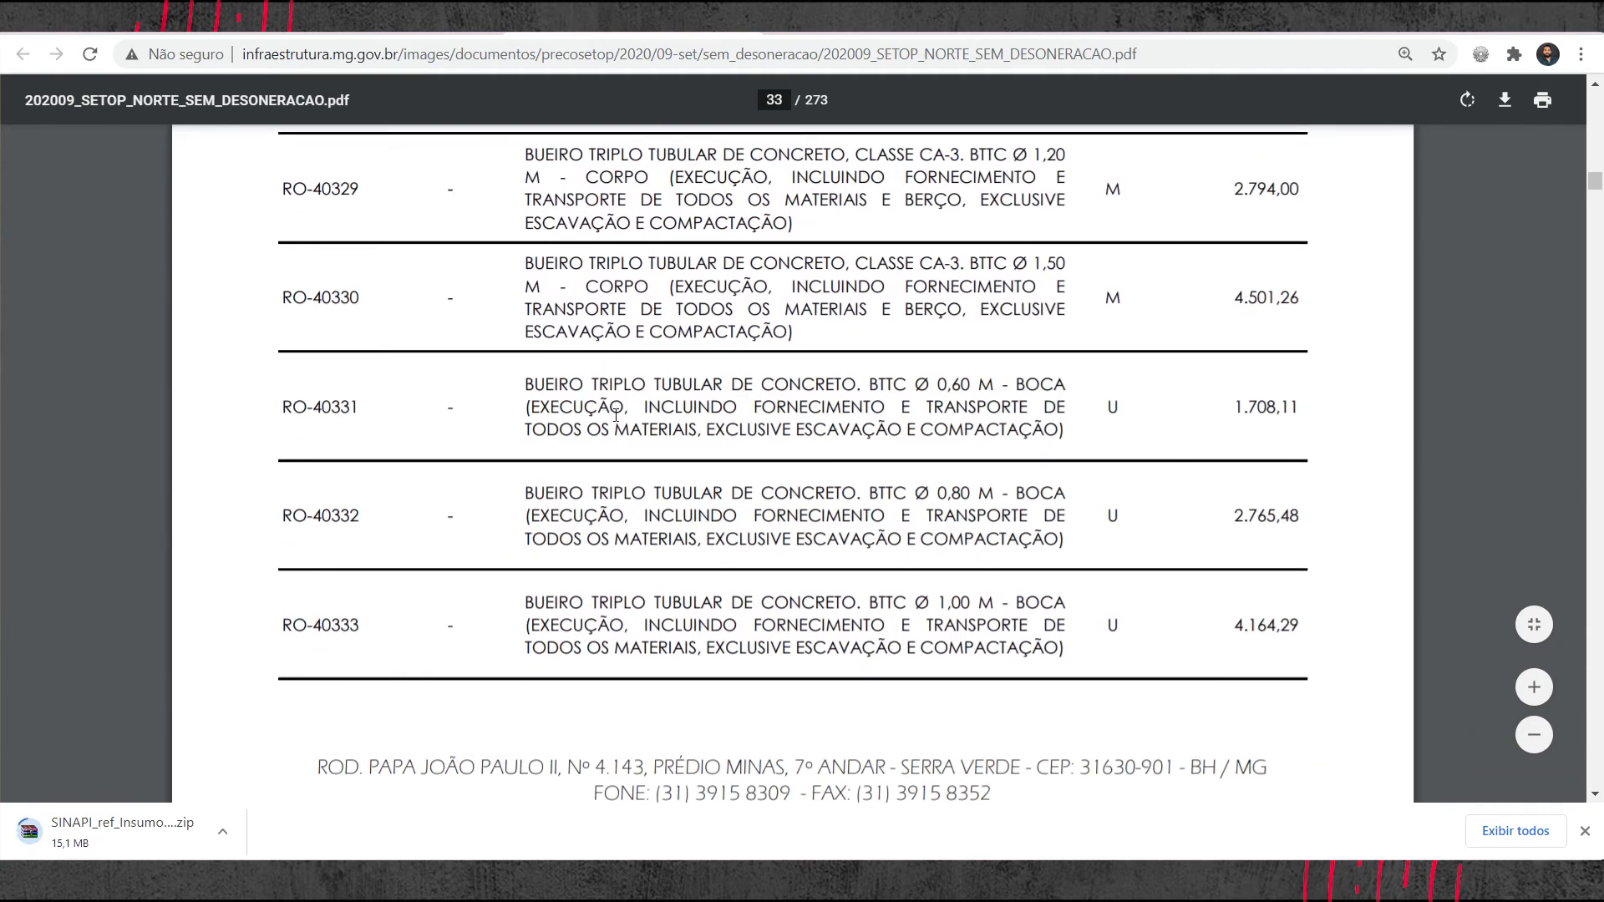
pyautogui.scroll(-20, 593, 375)
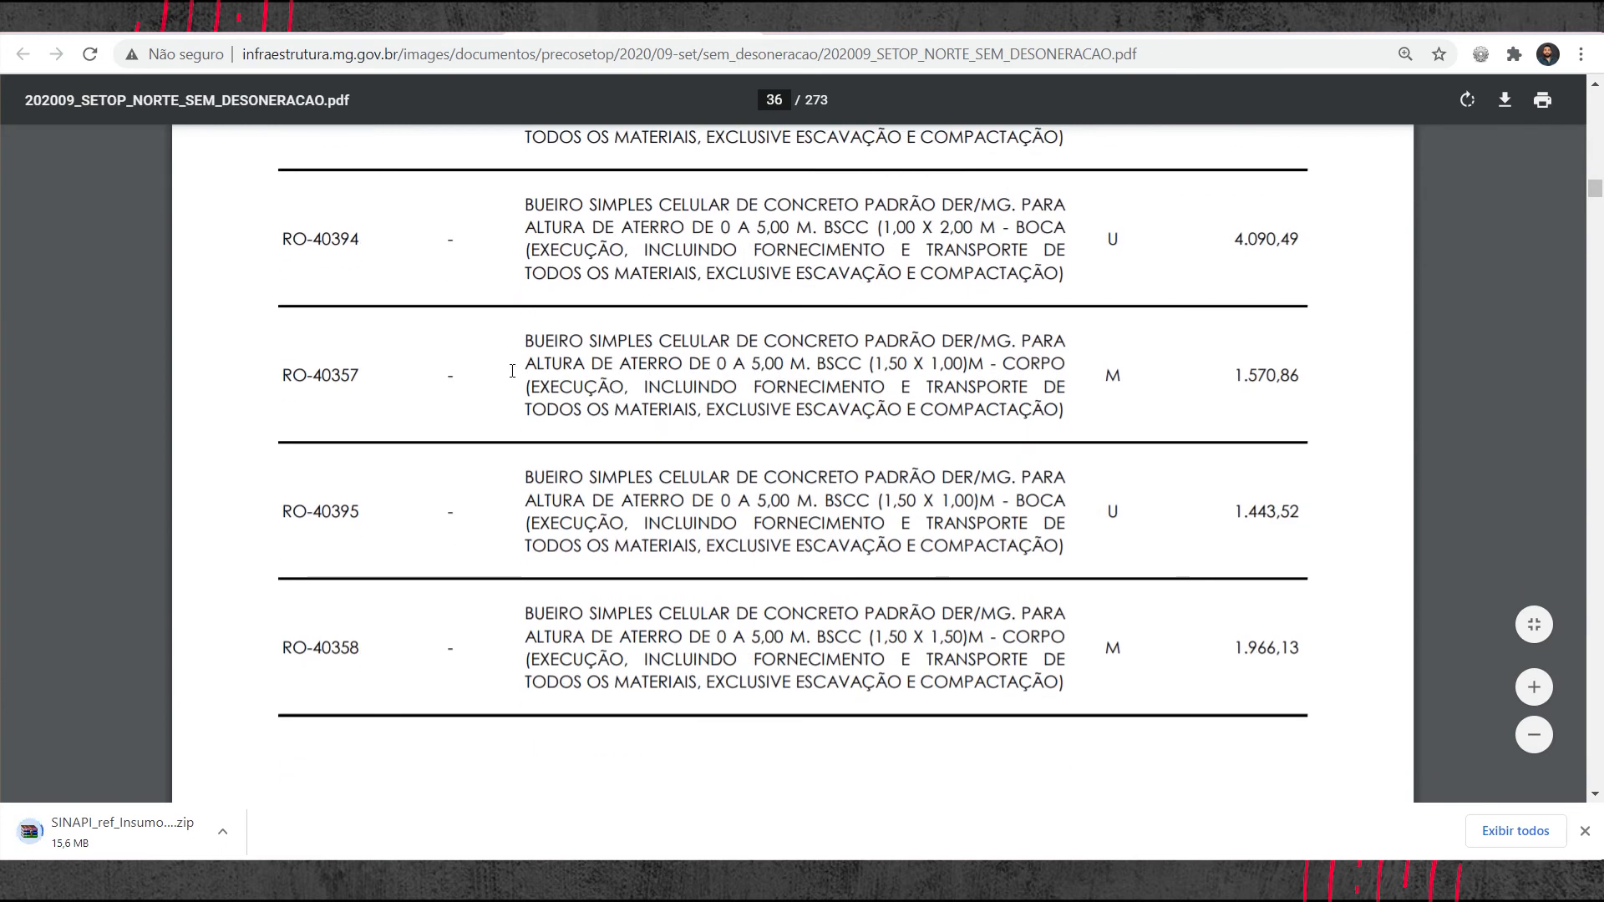
pyautogui.moveTo(539, 338); pyautogui.dragTo(909, 343)
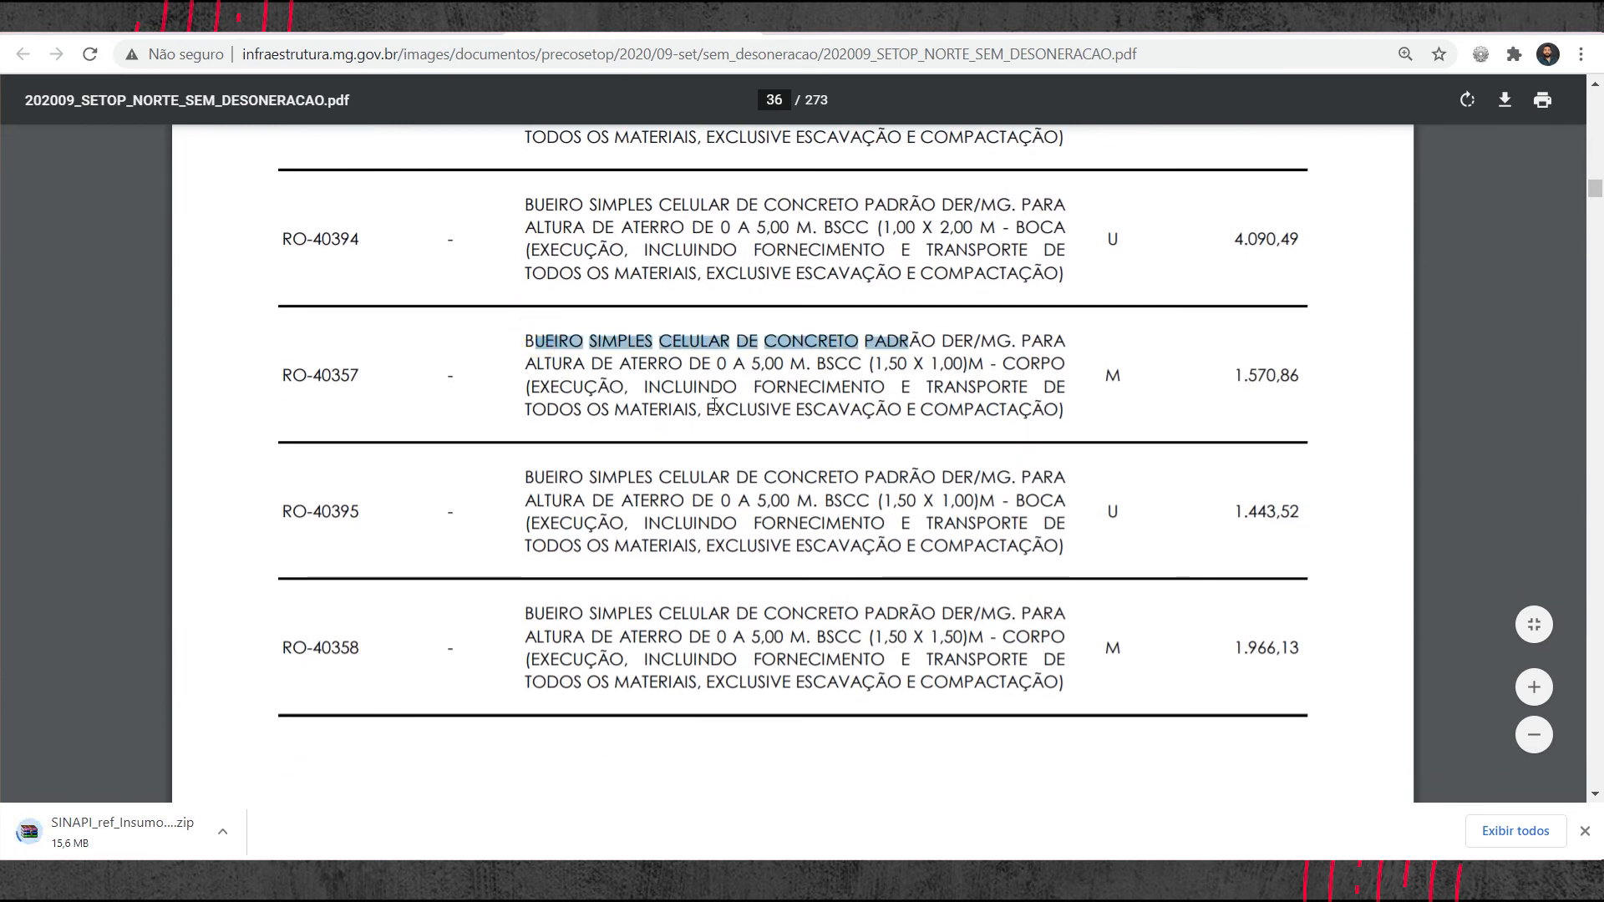
pyautogui.click(537, 346)
pyautogui.scroll(-18, 766, 431)
pyautogui.scroll(-20, 766, 432)
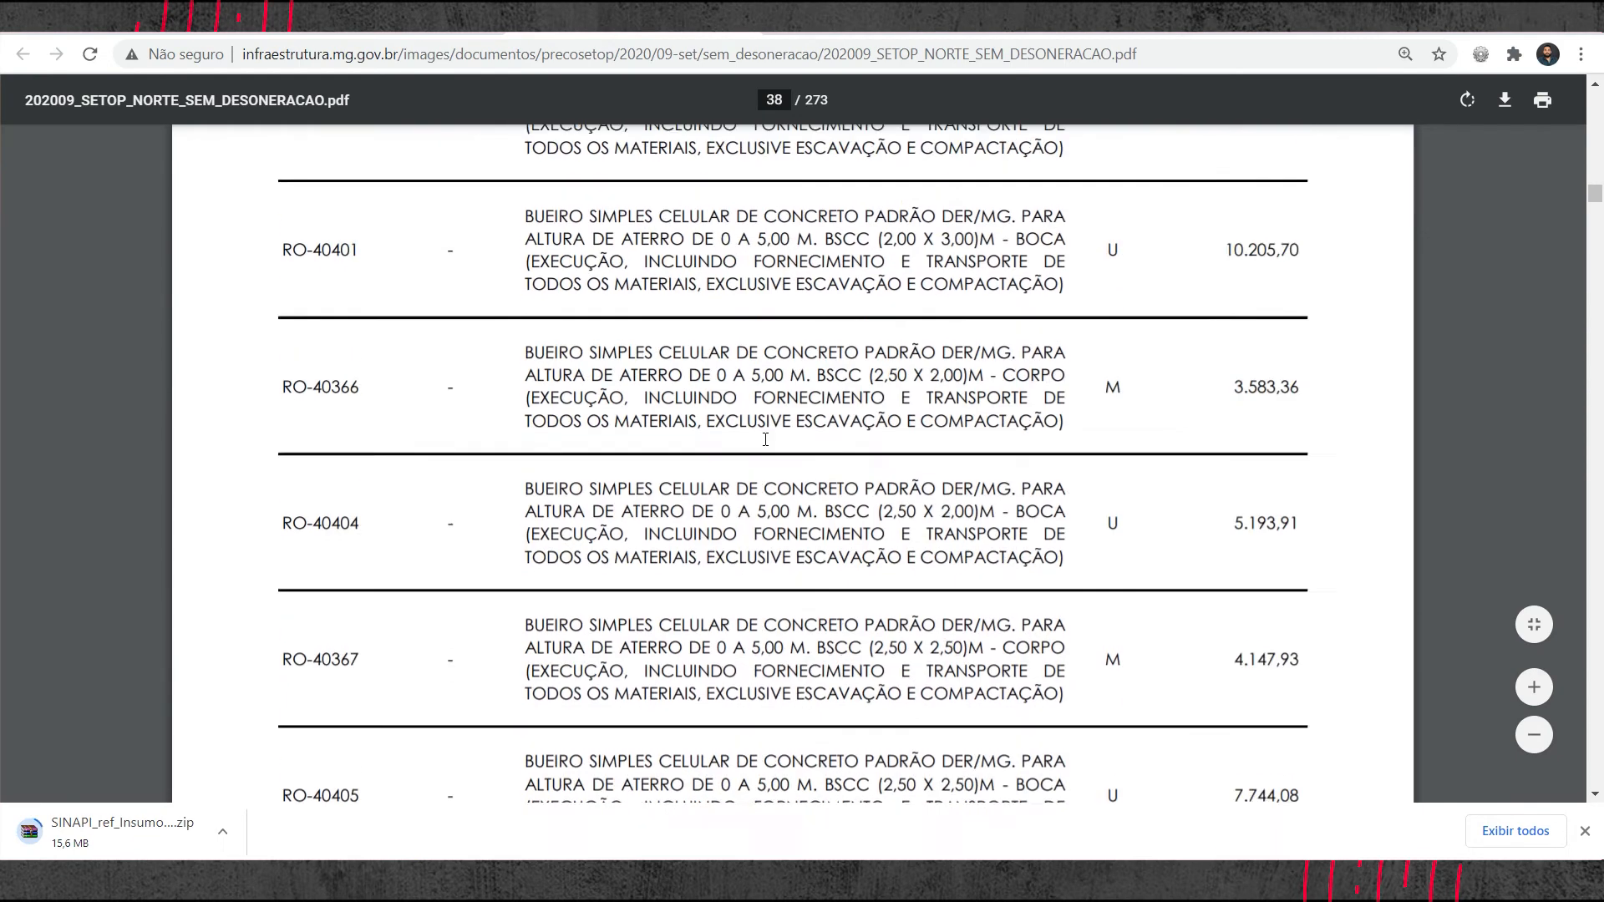
pyautogui.scroll(-10, 780, 475)
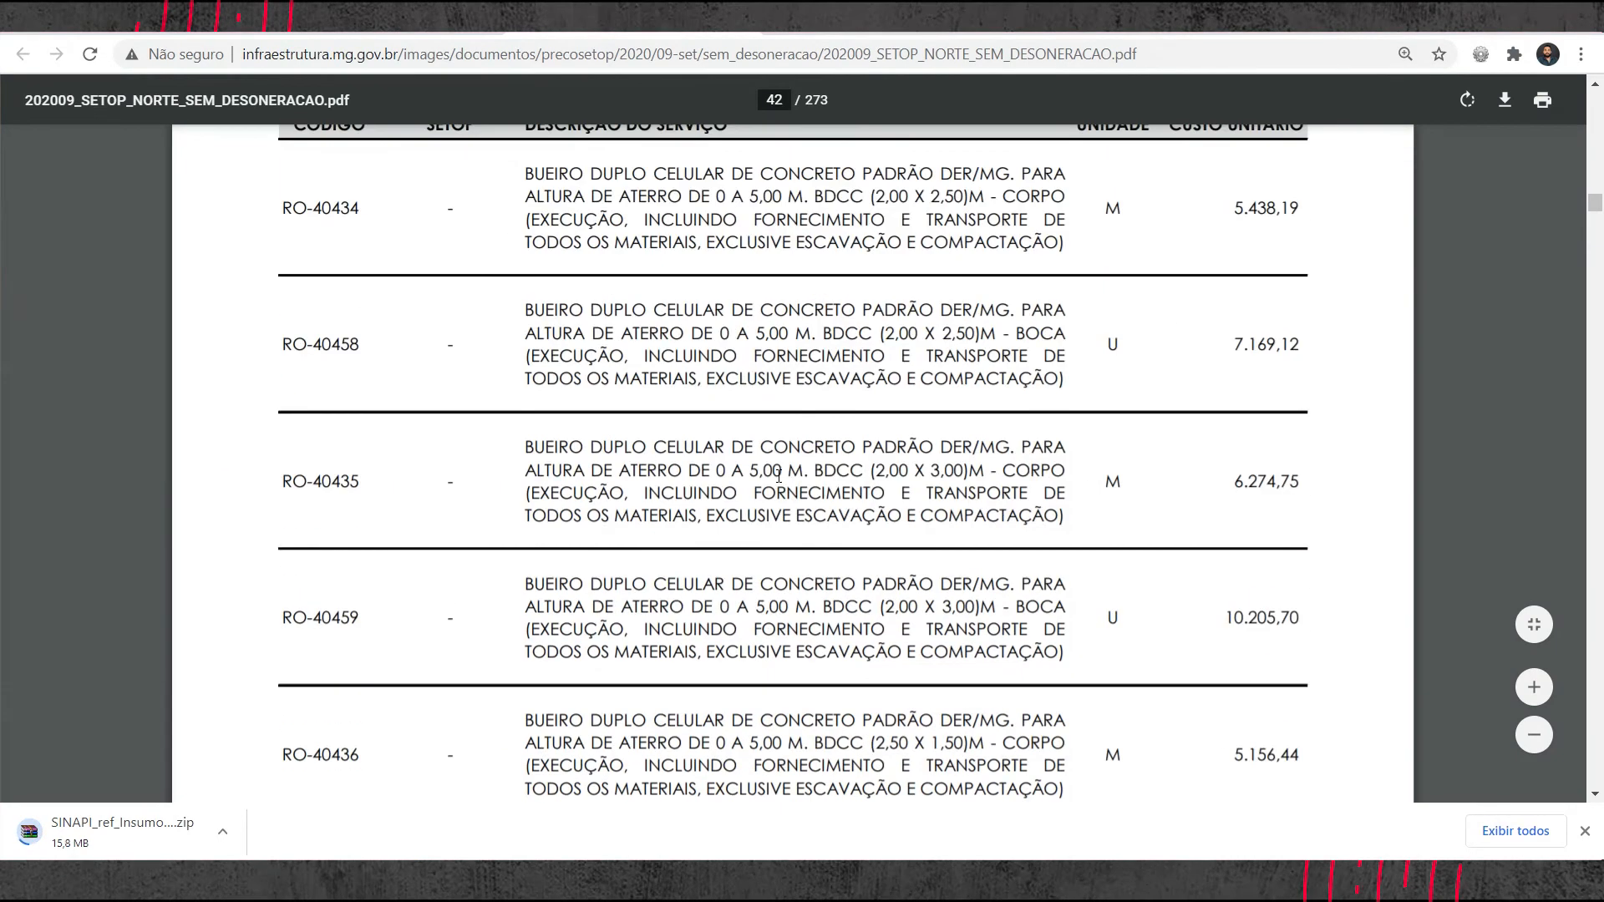
# - Search the PDF for "alvenaria" and advance to the ALV-001 ALVENARIAS E DIVISÕES section
pyautogui.hotkey('ctrl', 'f')
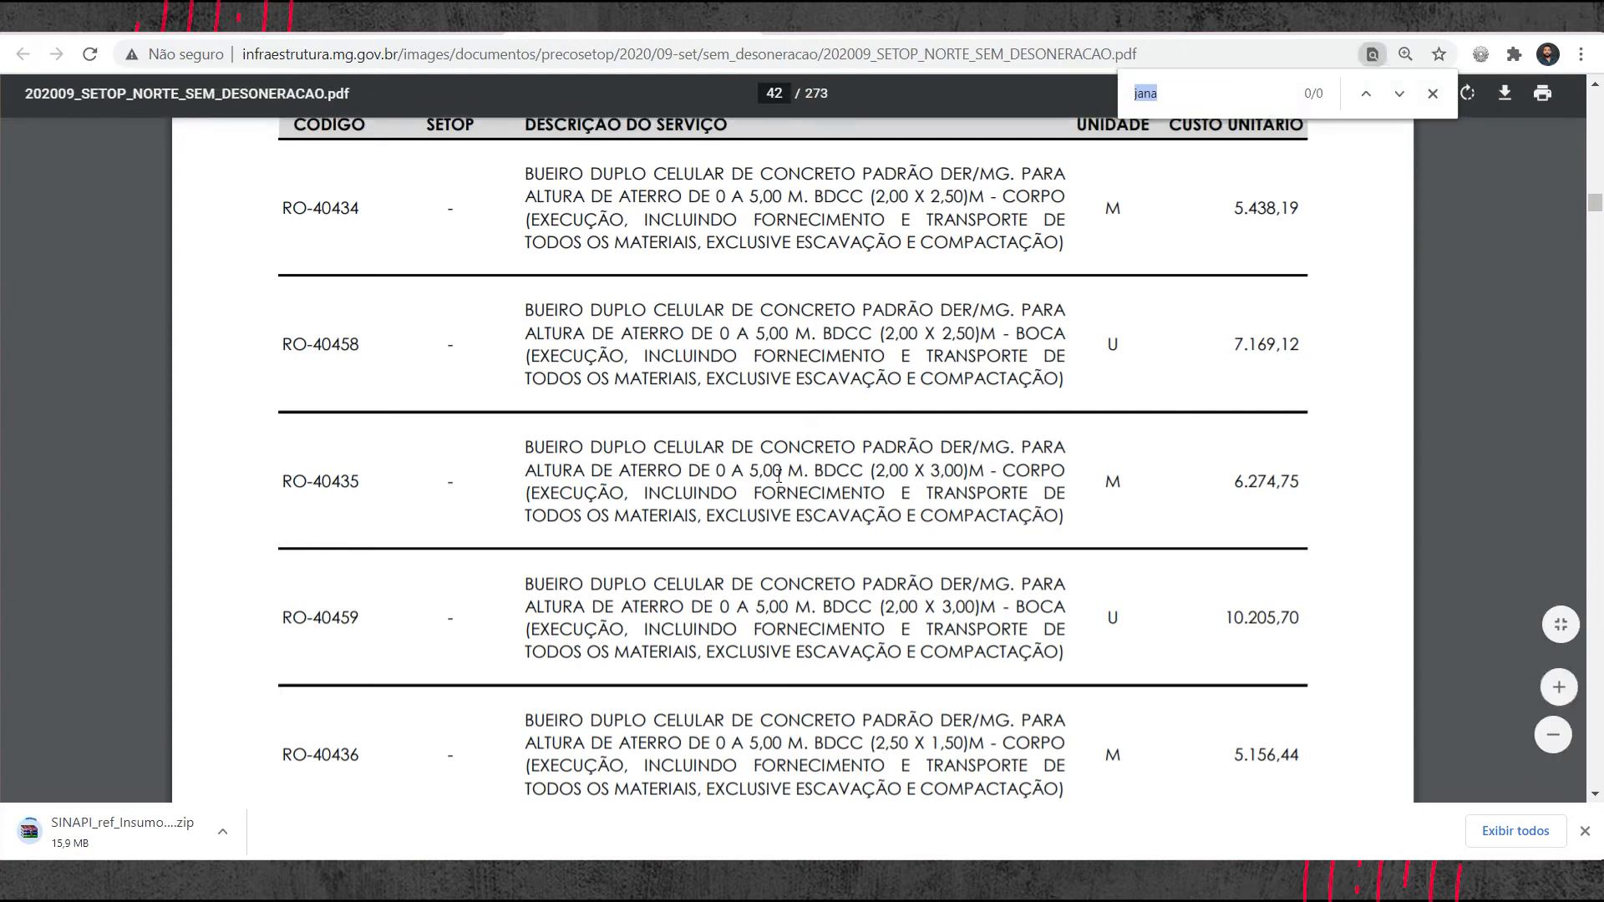
pyautogui.write('alvenaria')
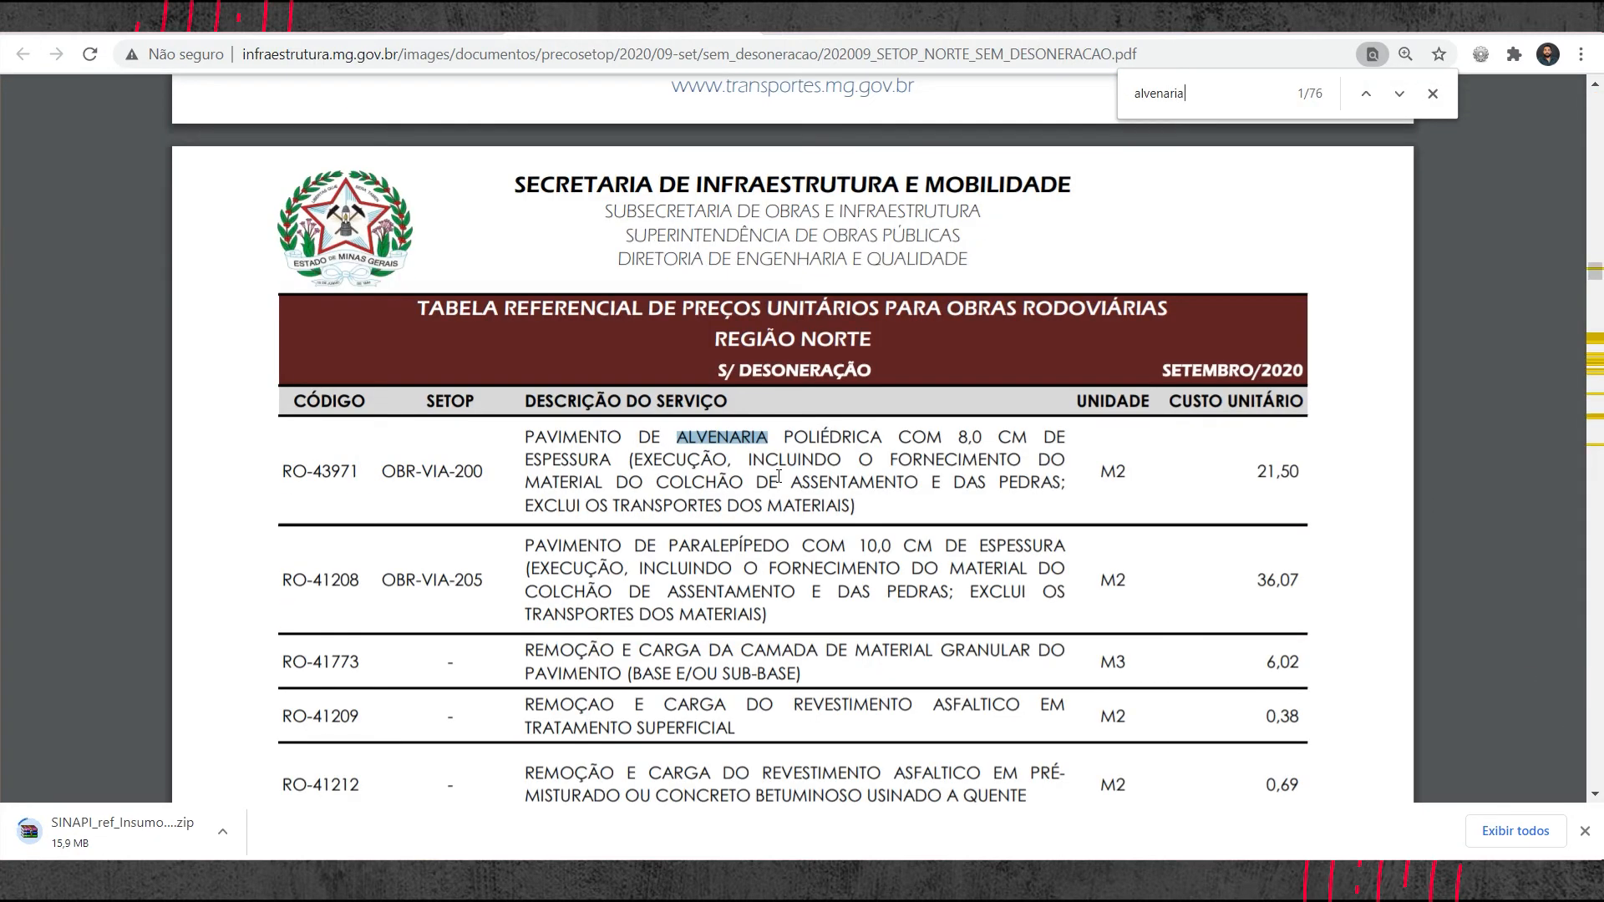
pyautogui.click(1399, 94)
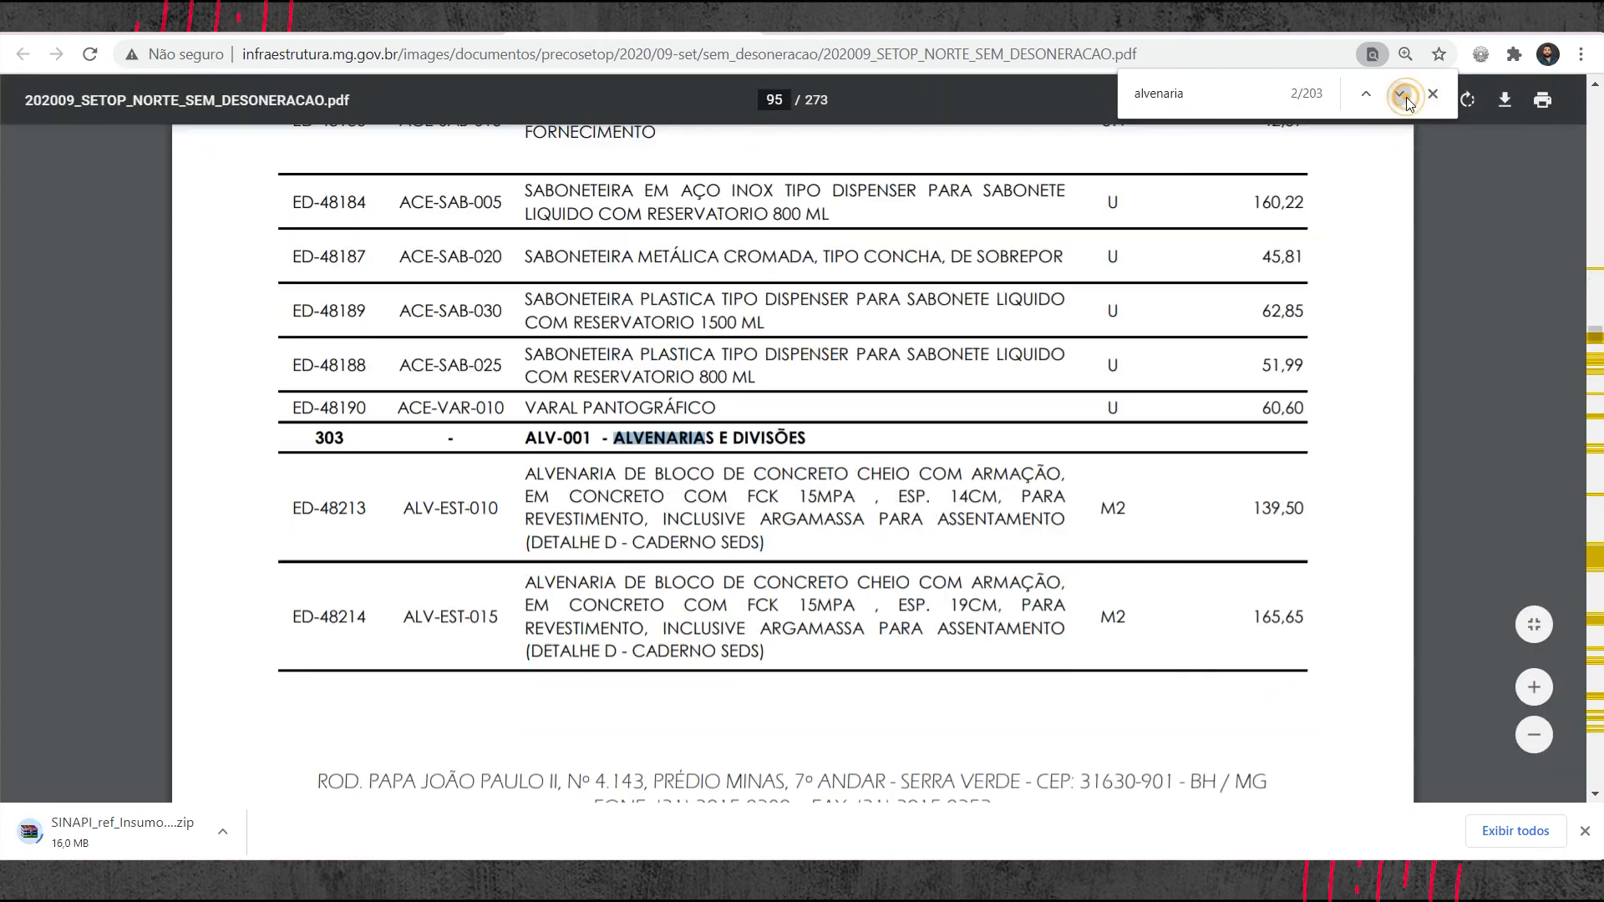
# - Read the solid concrete block masonry entries in ALVENARIAS E DIVISÕES, starting with the description of ED-48213
pyautogui.moveTo(731, 298); pyautogui.dragTo(724, 301)
pyautogui.scroll(-2, 618, 351)
pyautogui.scroll(1, 588, 324)
pyautogui.scroll(1, 588, 323)
pyautogui.moveTo(523, 369); pyautogui.dragTo(922, 408)
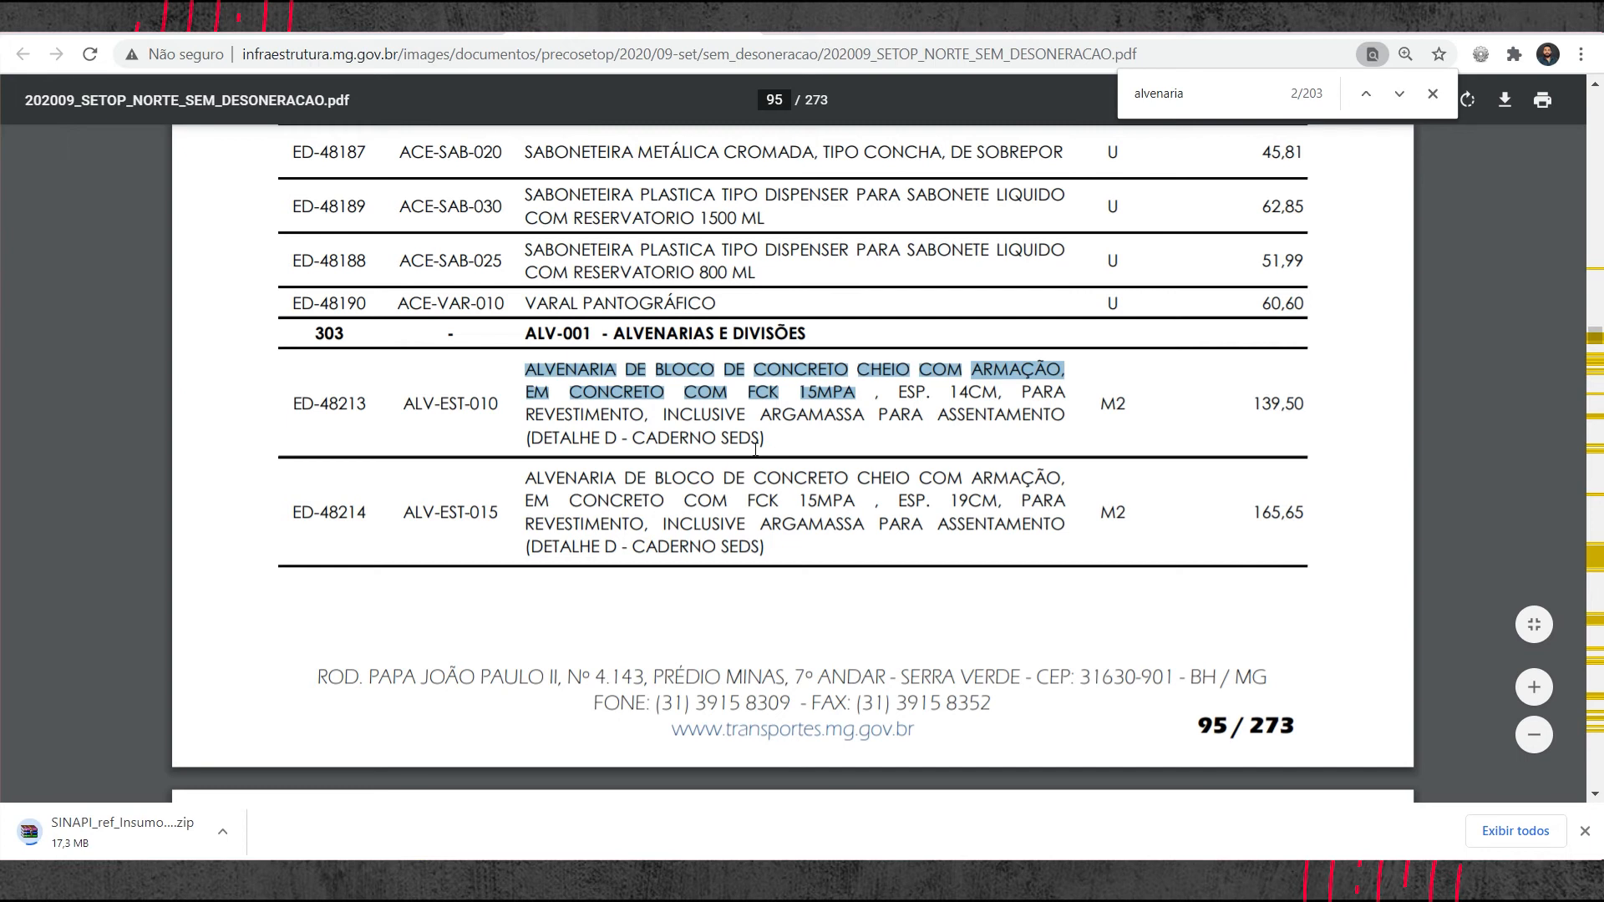
pyautogui.scroll(-15, 756, 449)
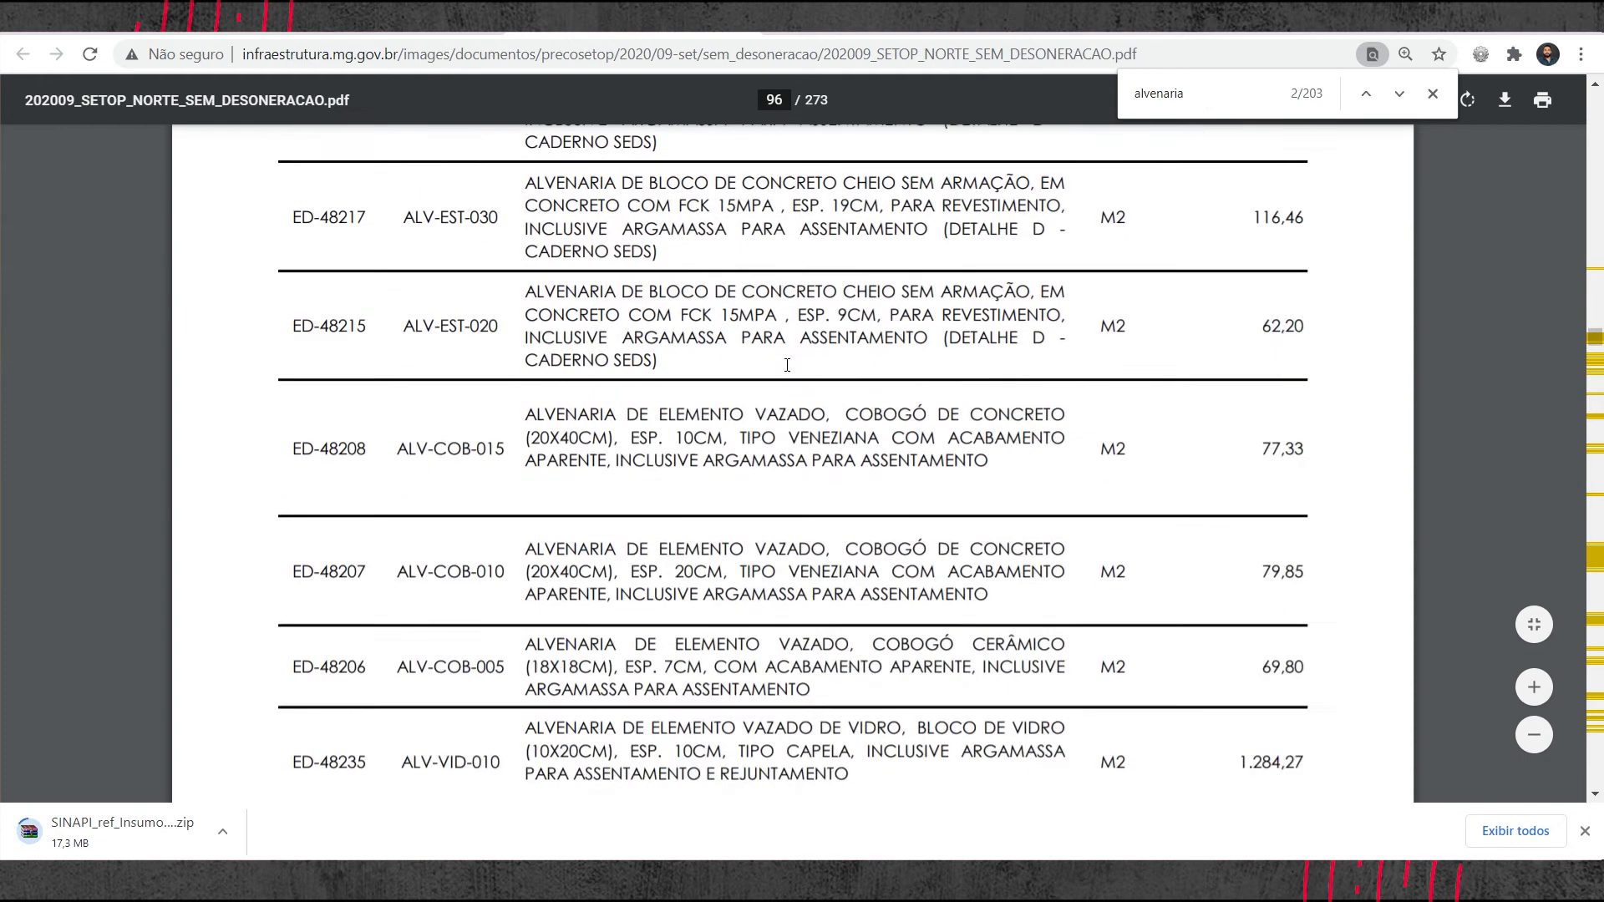
pyautogui.scroll(-1, 1006, 324)
pyautogui.scroll(1, 610, 309)
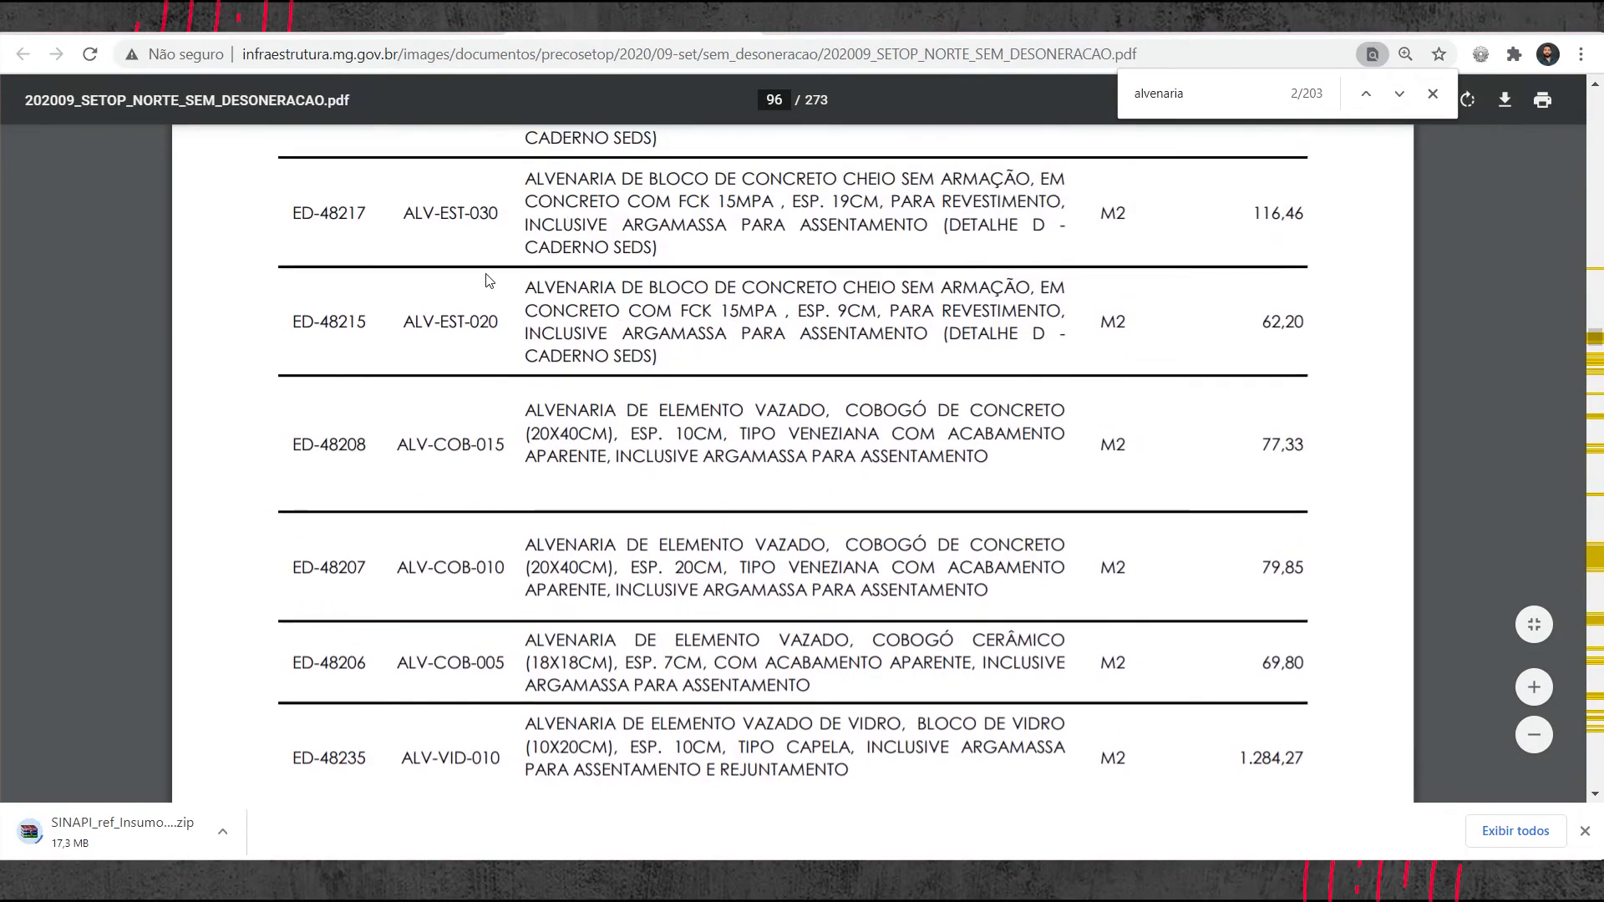
# - Check the description, unit and unit cost of concrete cobogó masonry item ED-48208, and return to the proposal in Excel
pyautogui.scroll(-2, 604, 396)
pyautogui.moveTo(850, 202); pyautogui.dragTo(1044, 201)
pyautogui.moveTo(618, 205); pyautogui.dragTo(1023, 216)
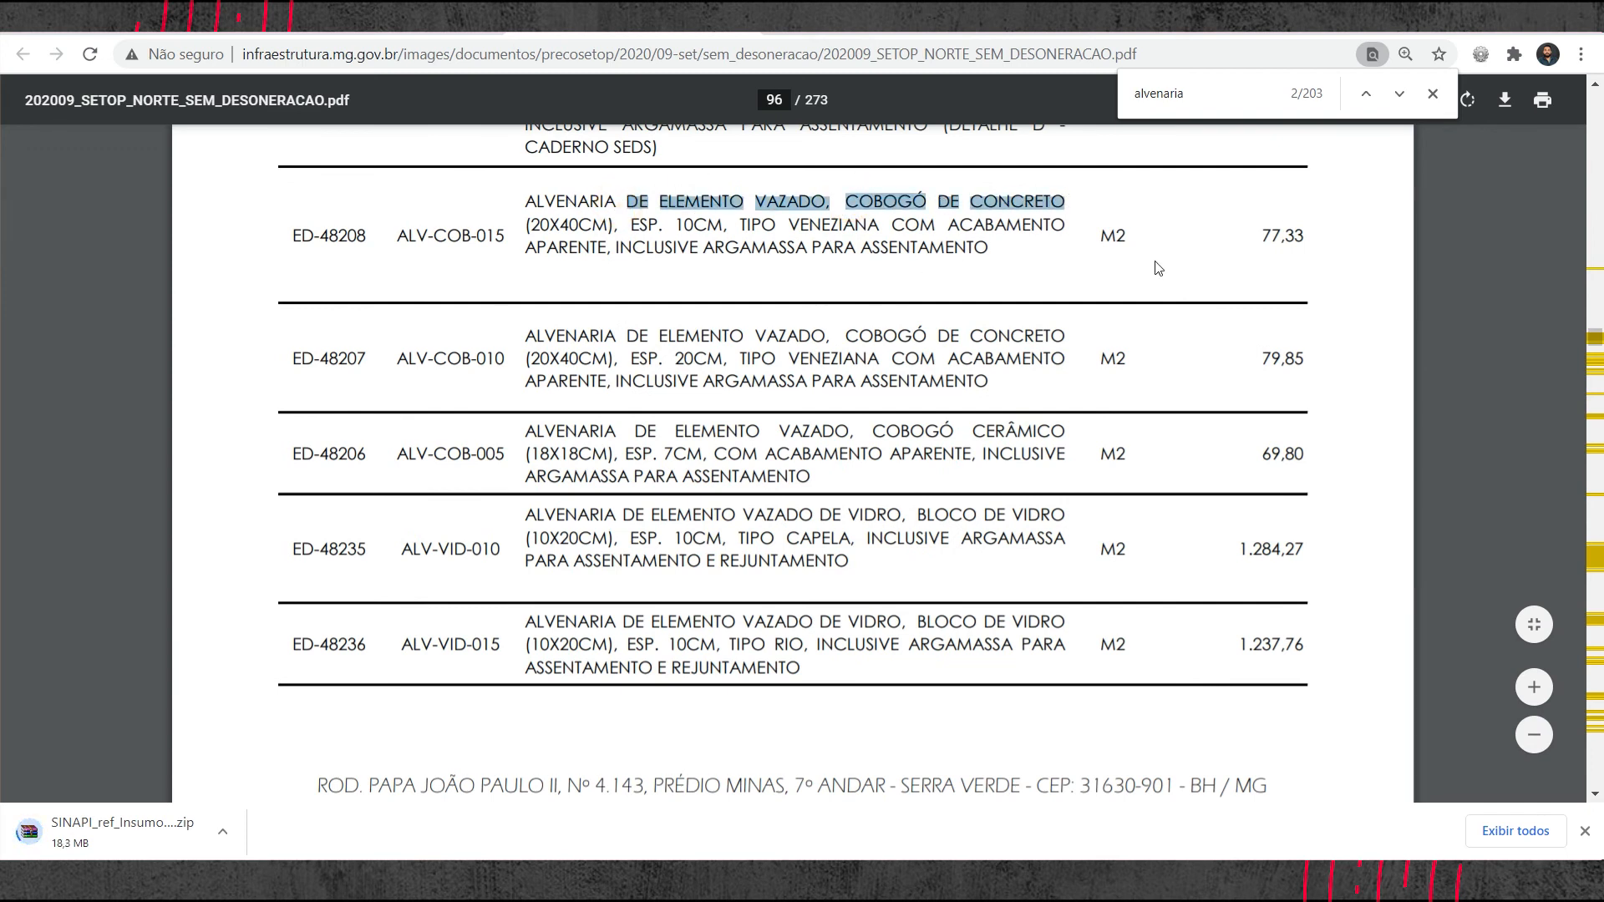
pyautogui.doubleClick(1113, 235)
pyautogui.doubleClick(1285, 235)
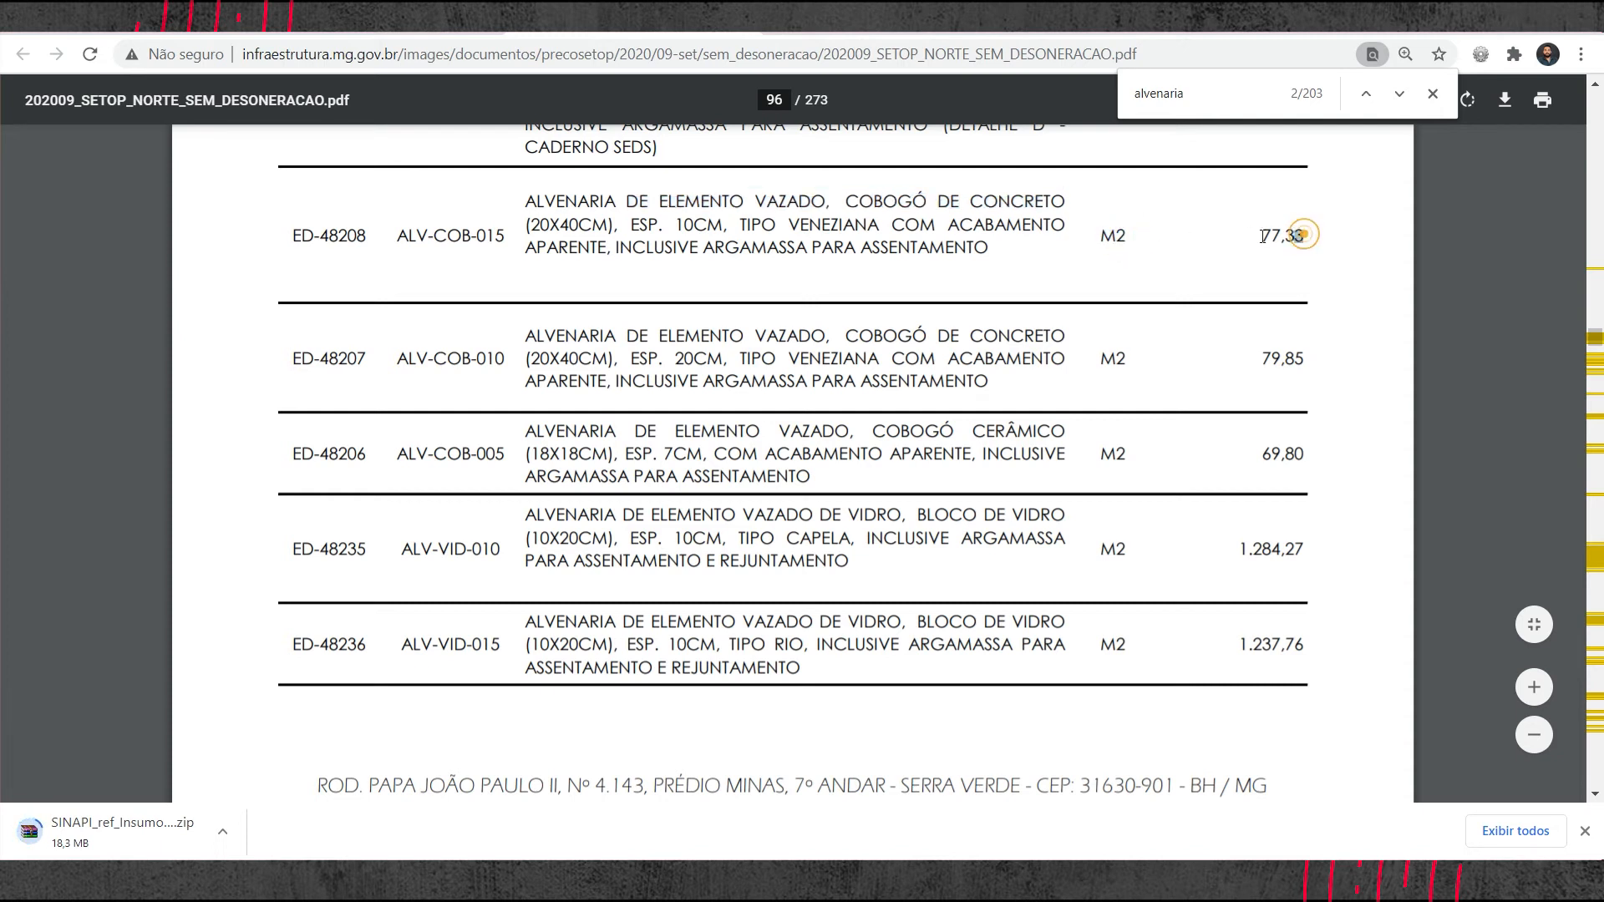
pyautogui.hotkey('alt', 'Tab')
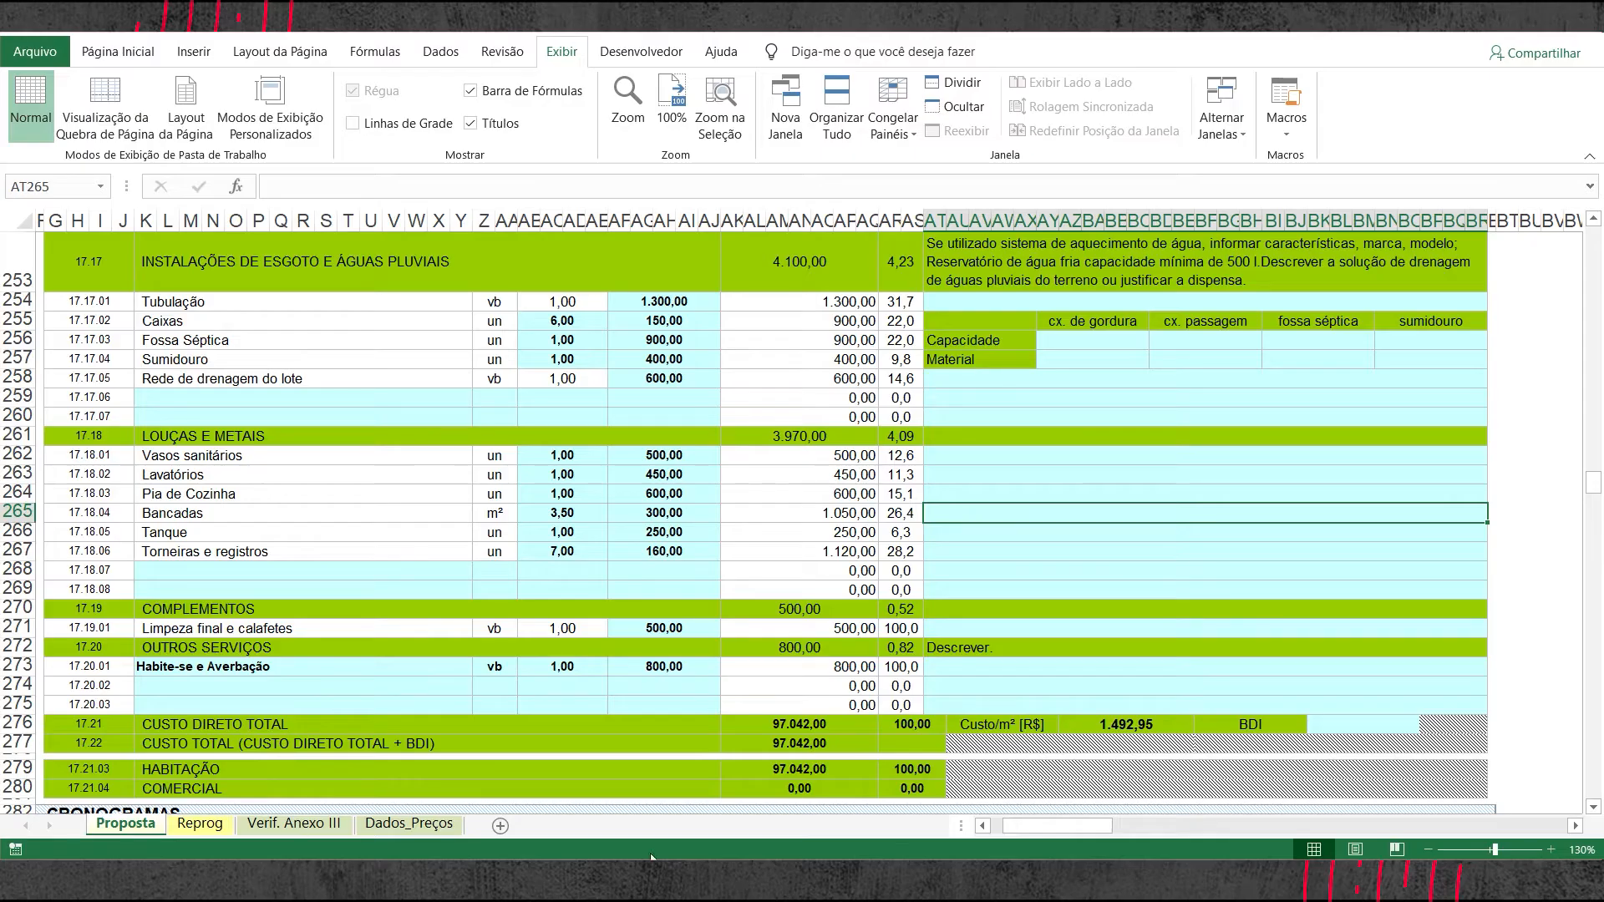
# - Revisit the SETOP price PDF, the SEINFRA Região Norte price list page and the SINAPI MG downloads, and return to the proposal in Excel
pyautogui.click(665, 533)
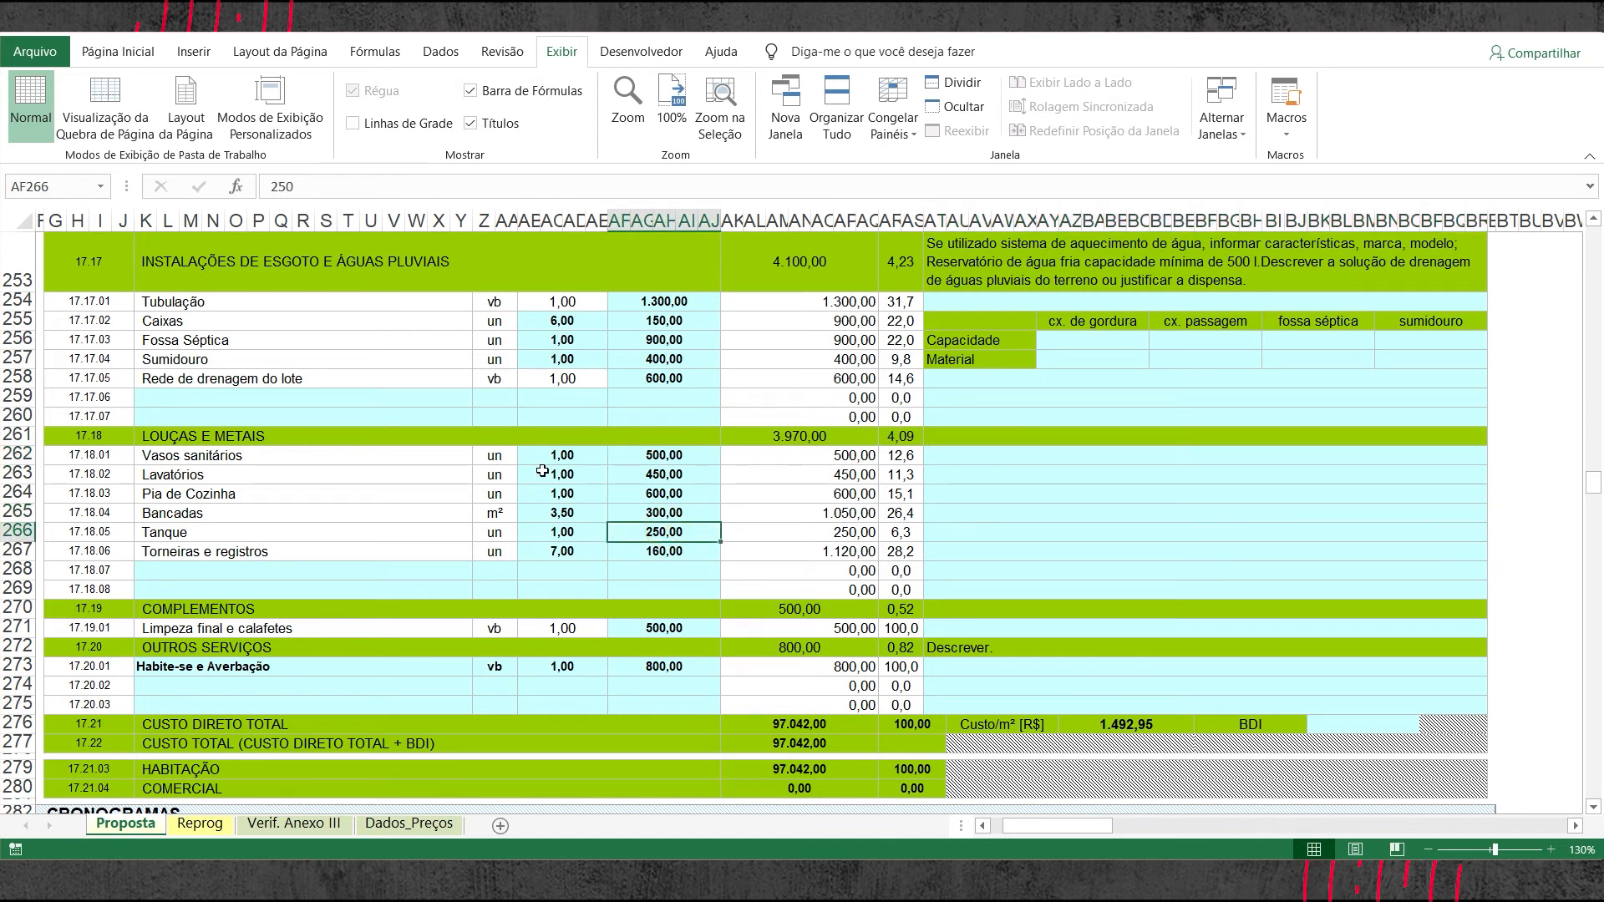
pyautogui.scroll(1, 568, 479)
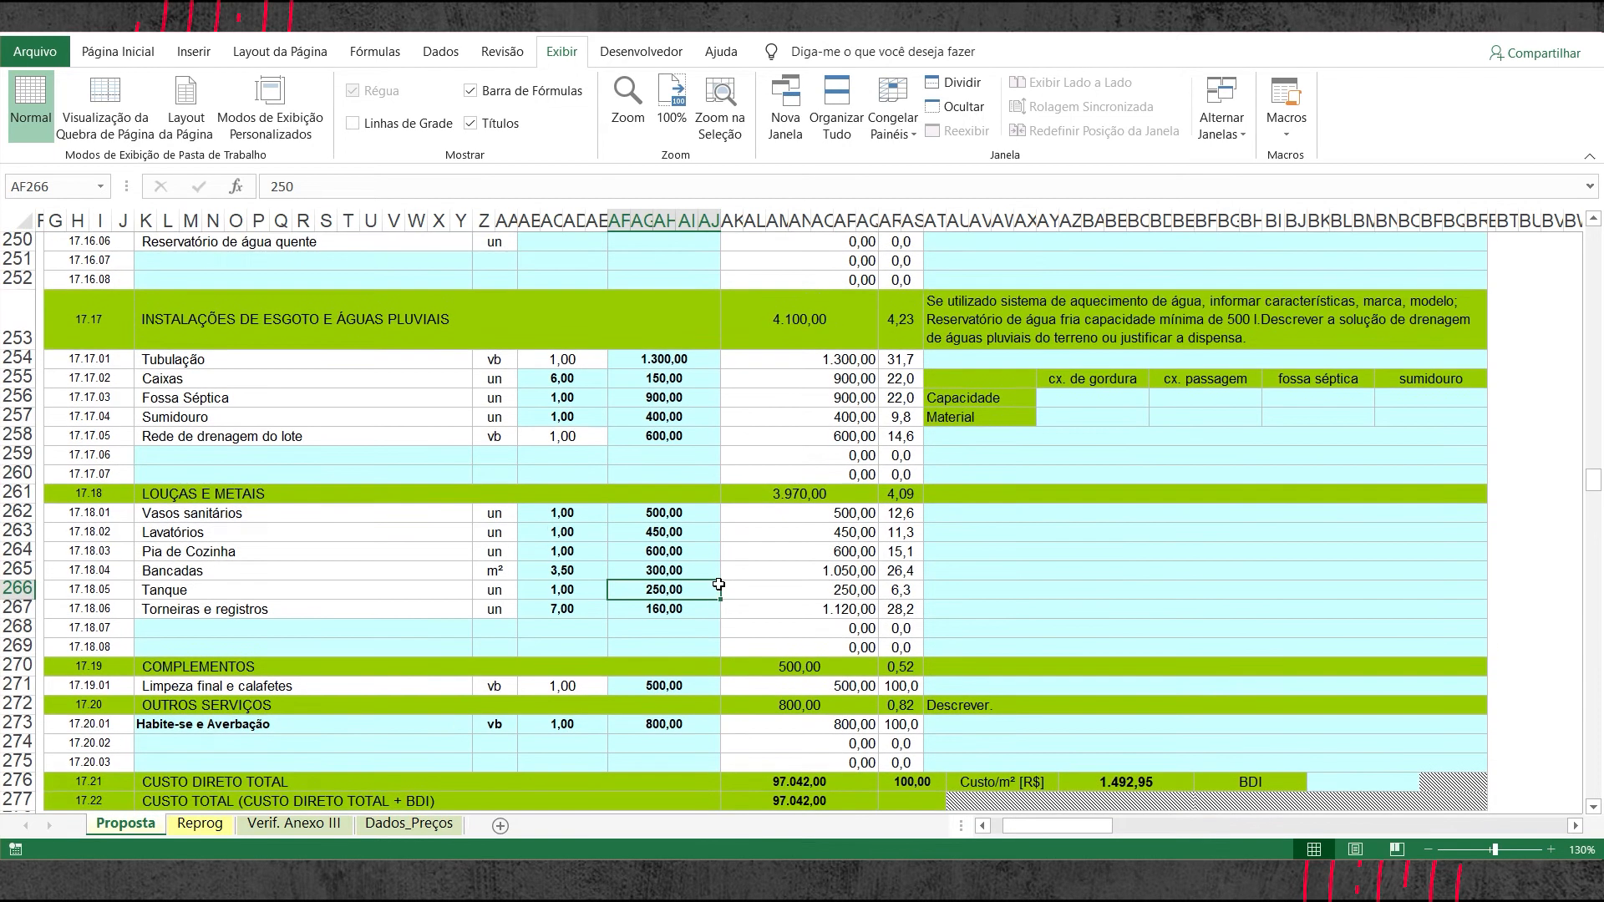
pyautogui.hotkey('alt', 'Tab')
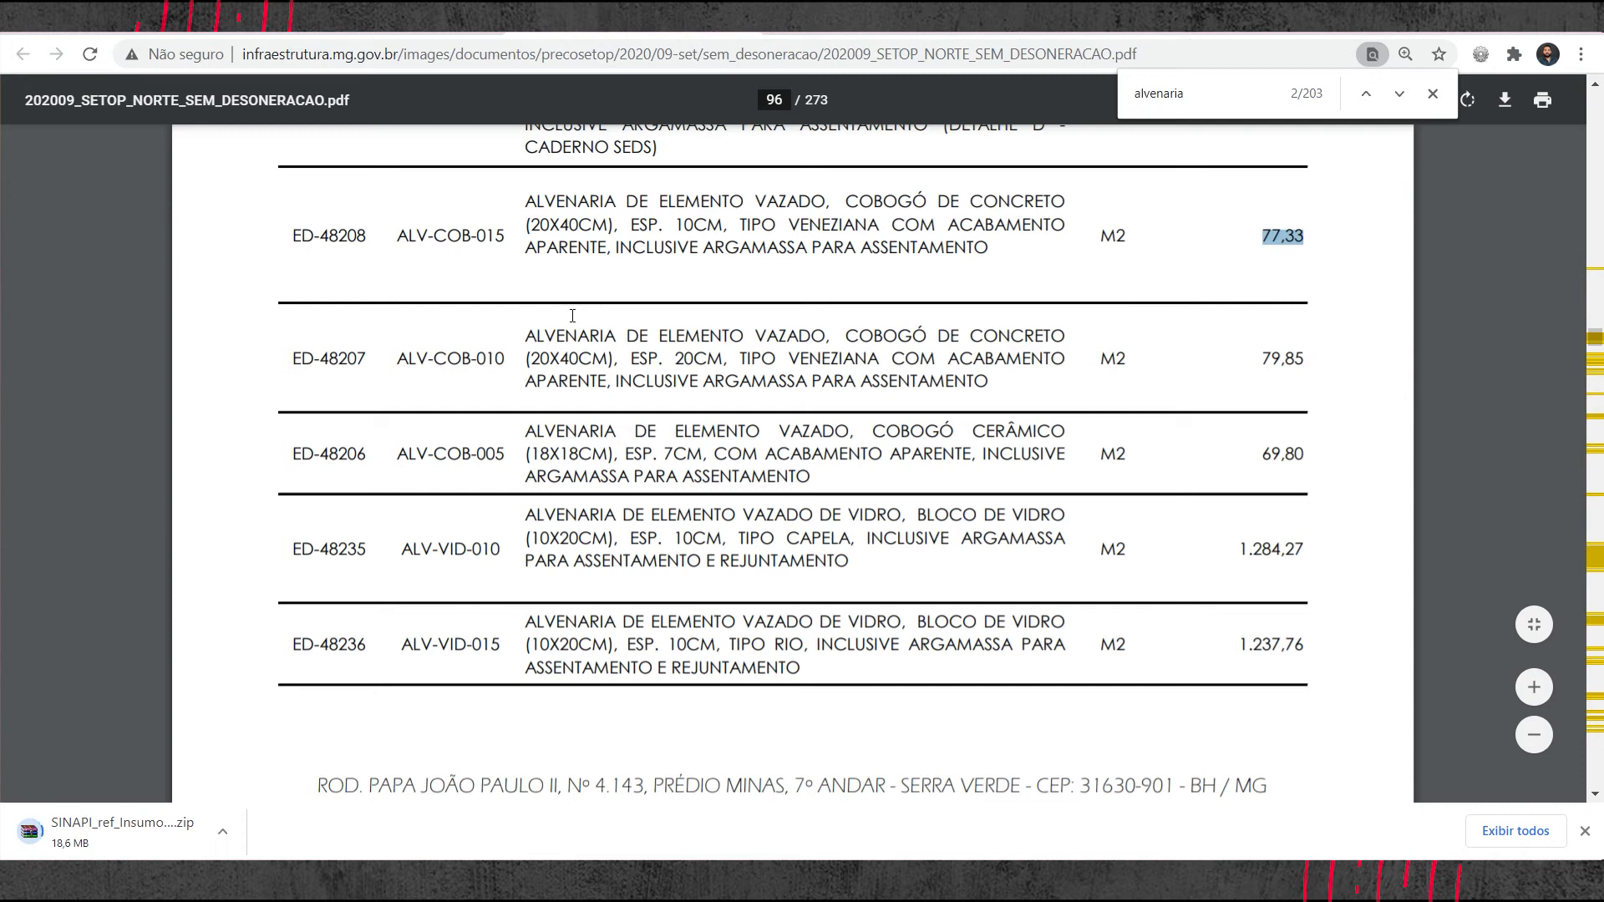
pyautogui.scroll(3, 887, 194)
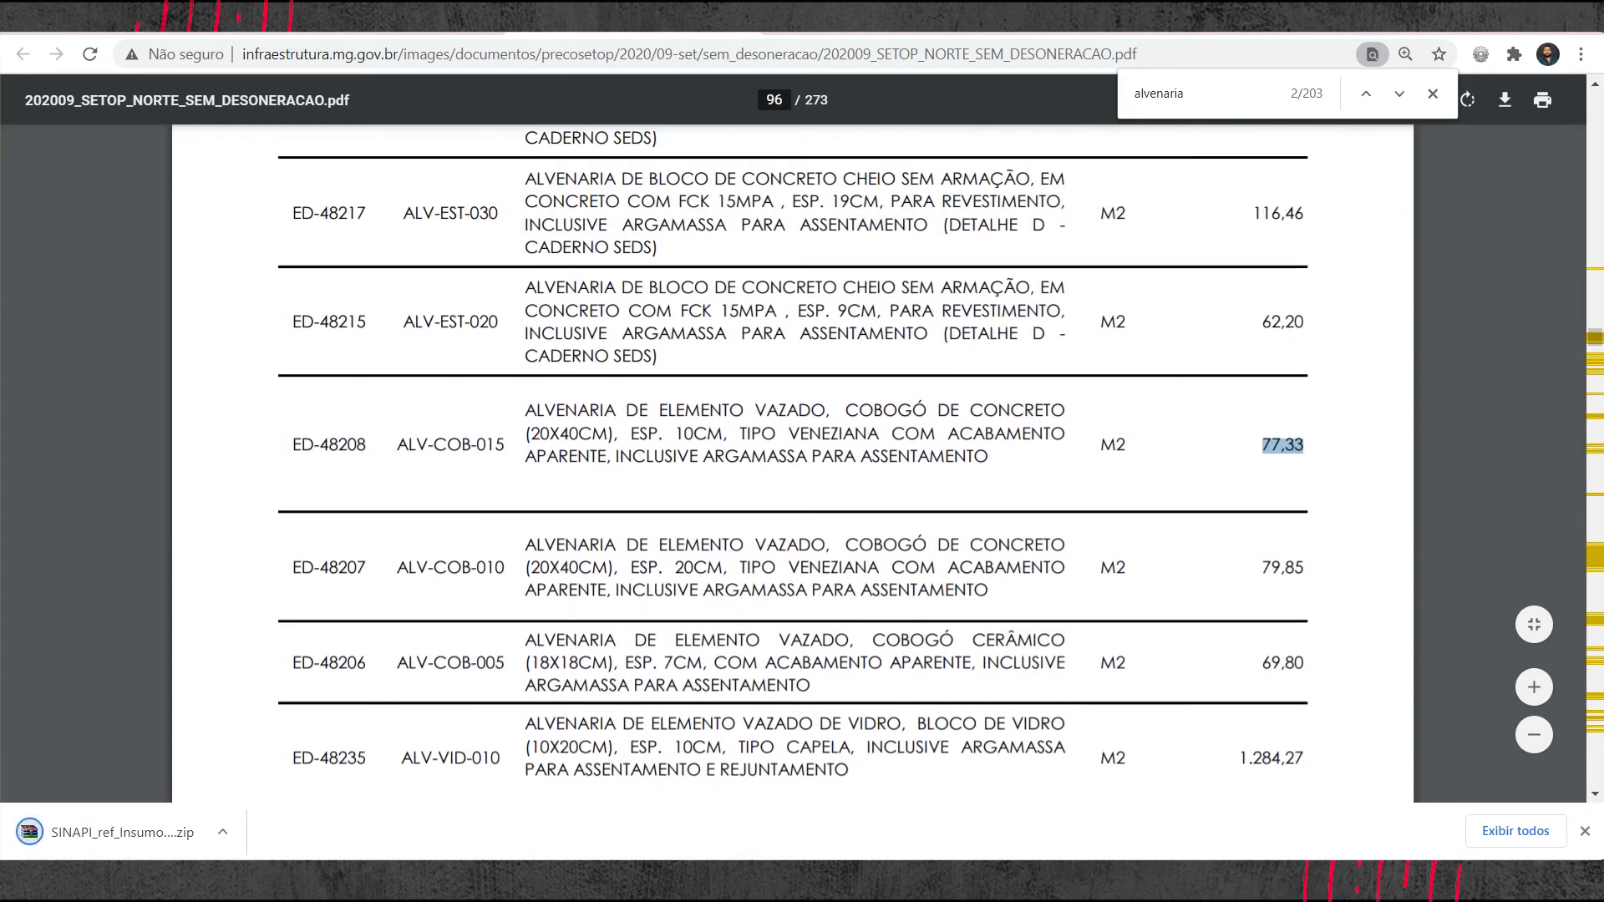
pyautogui.click(614, 31)
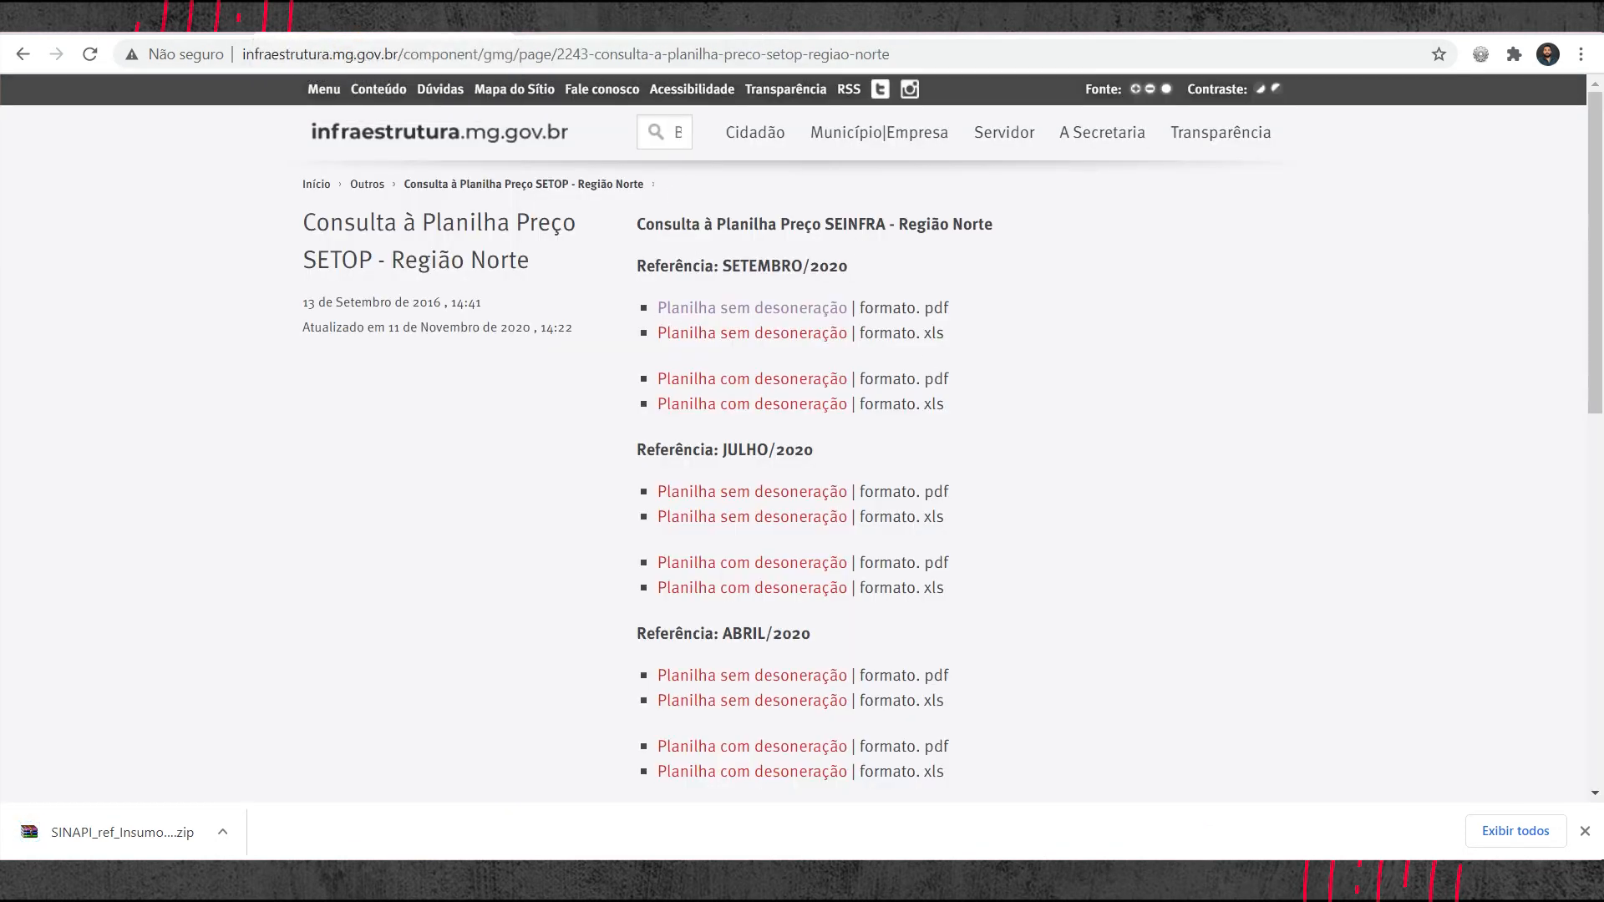
pyautogui.click(910, 29)
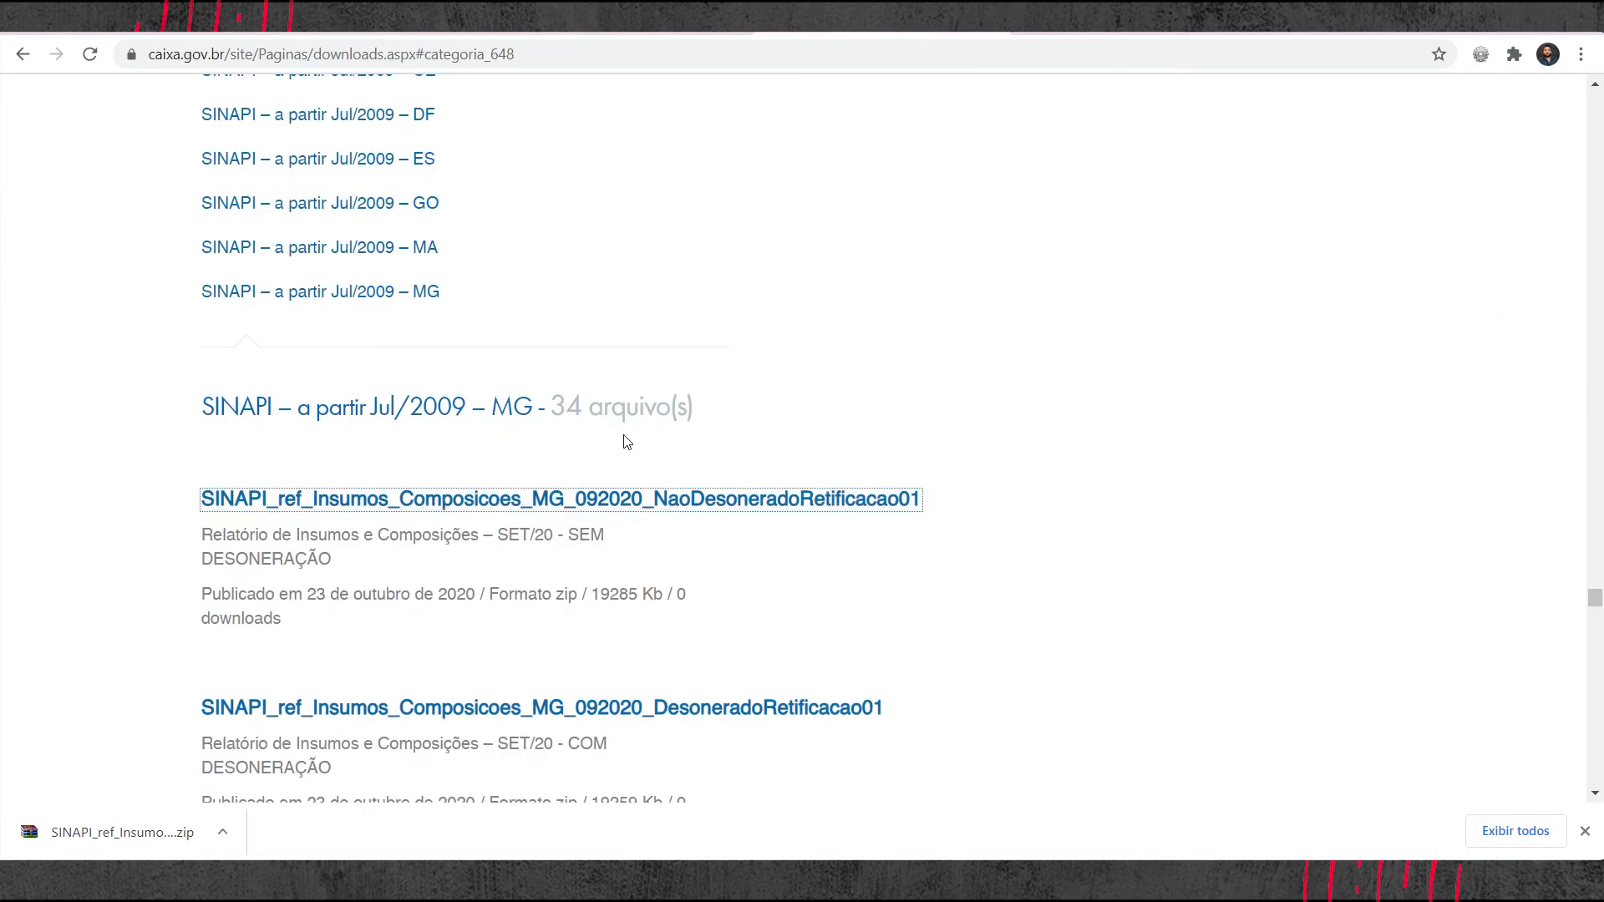
pyautogui.click(1457, 29)
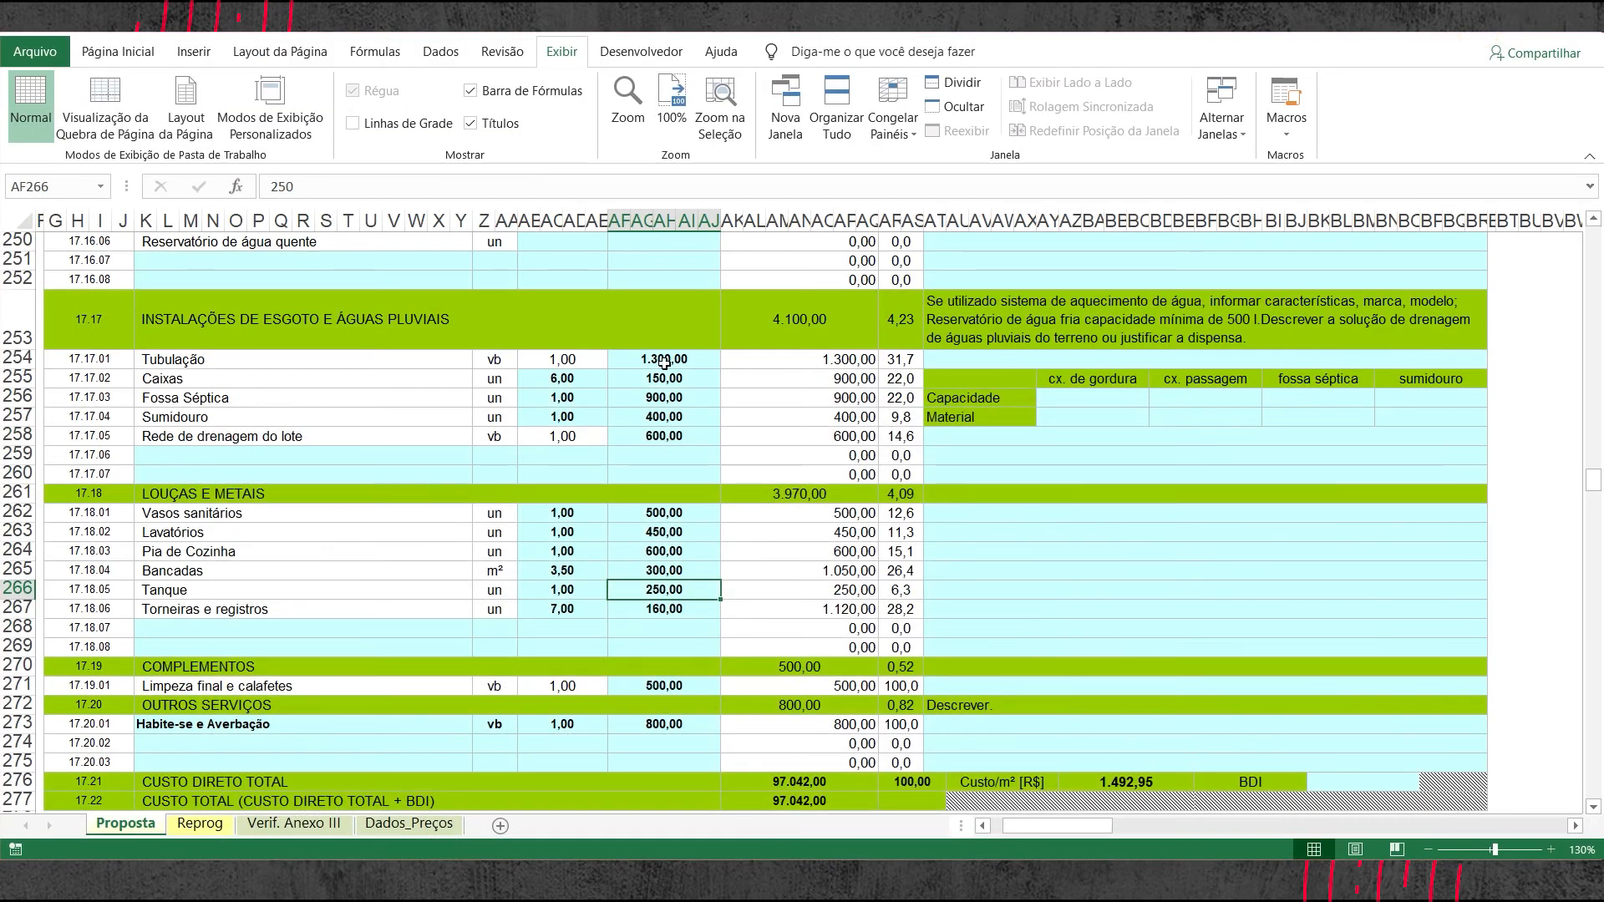
# - Check the unit cost of Torneiras e registros, switch to SIDRA Tabela 647 in the browser and examine its layout, variable and project type sections
pyautogui.scroll(-2, 624, 368)
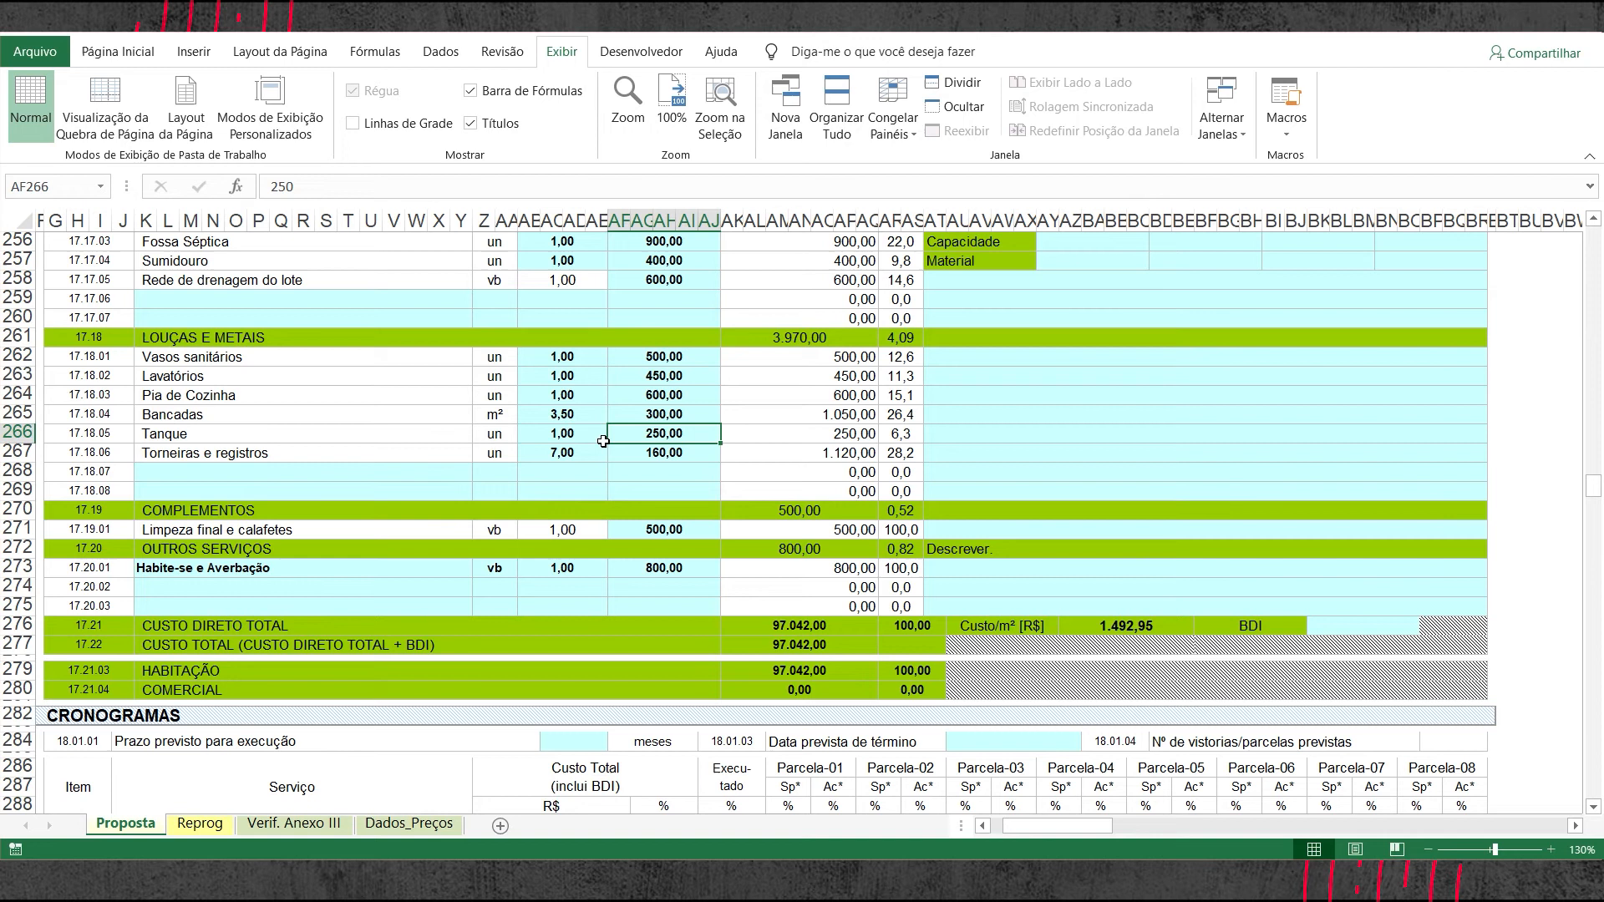
pyautogui.click(658, 456)
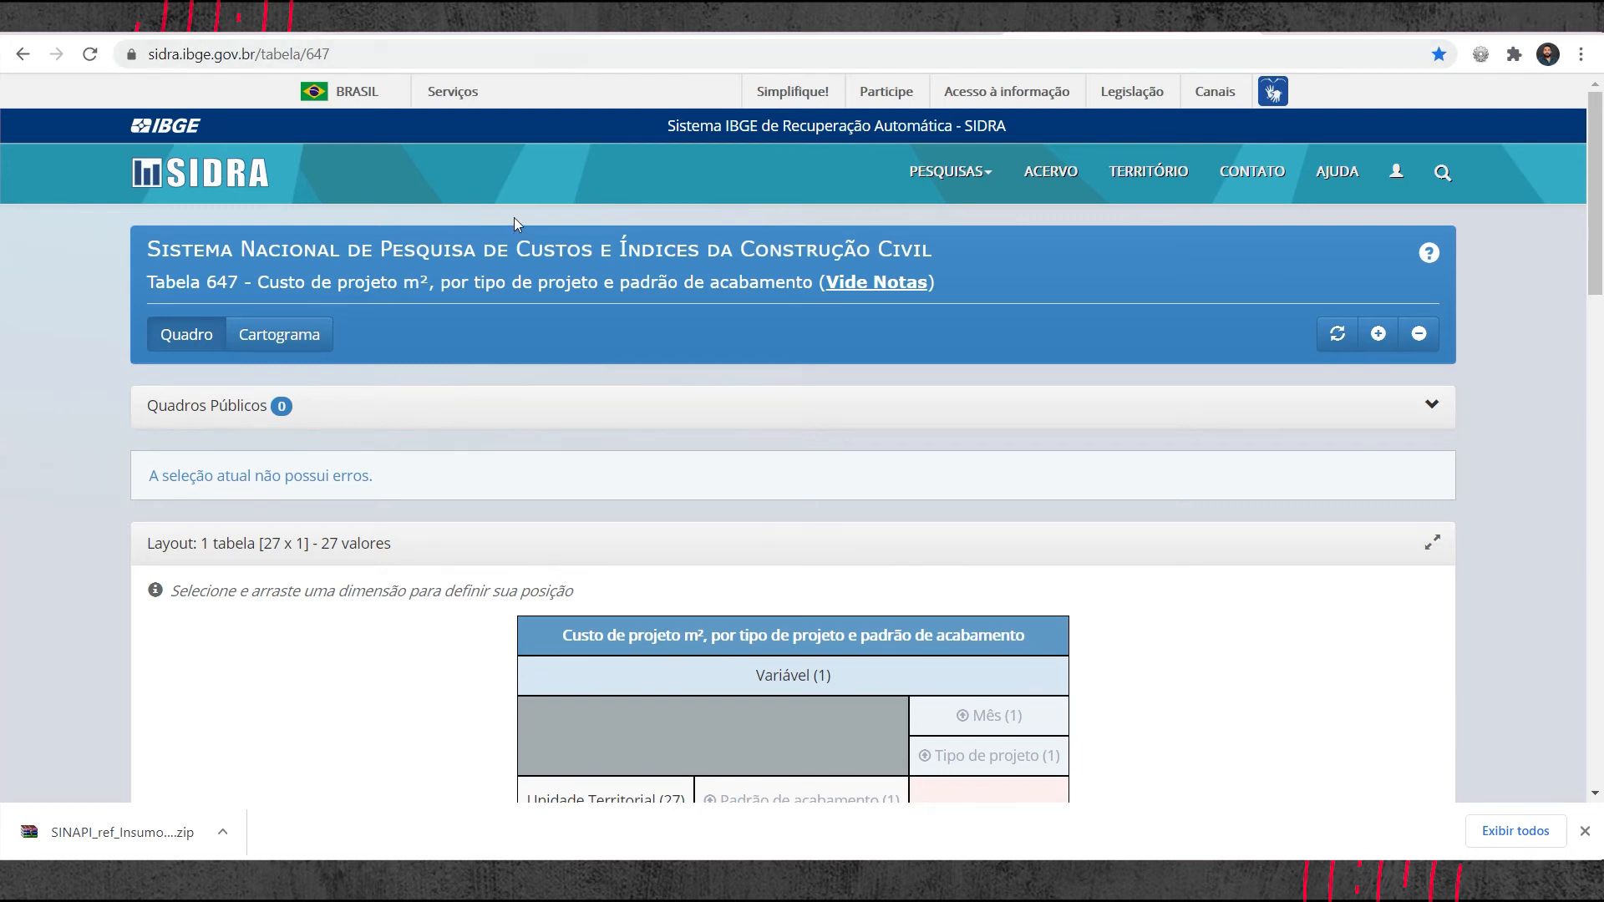
pyautogui.scroll(-3, 703, 326)
pyautogui.scroll(3, 785, 411)
pyautogui.scroll(-3, 746, 329)
pyautogui.scroll(1, 1106, 329)
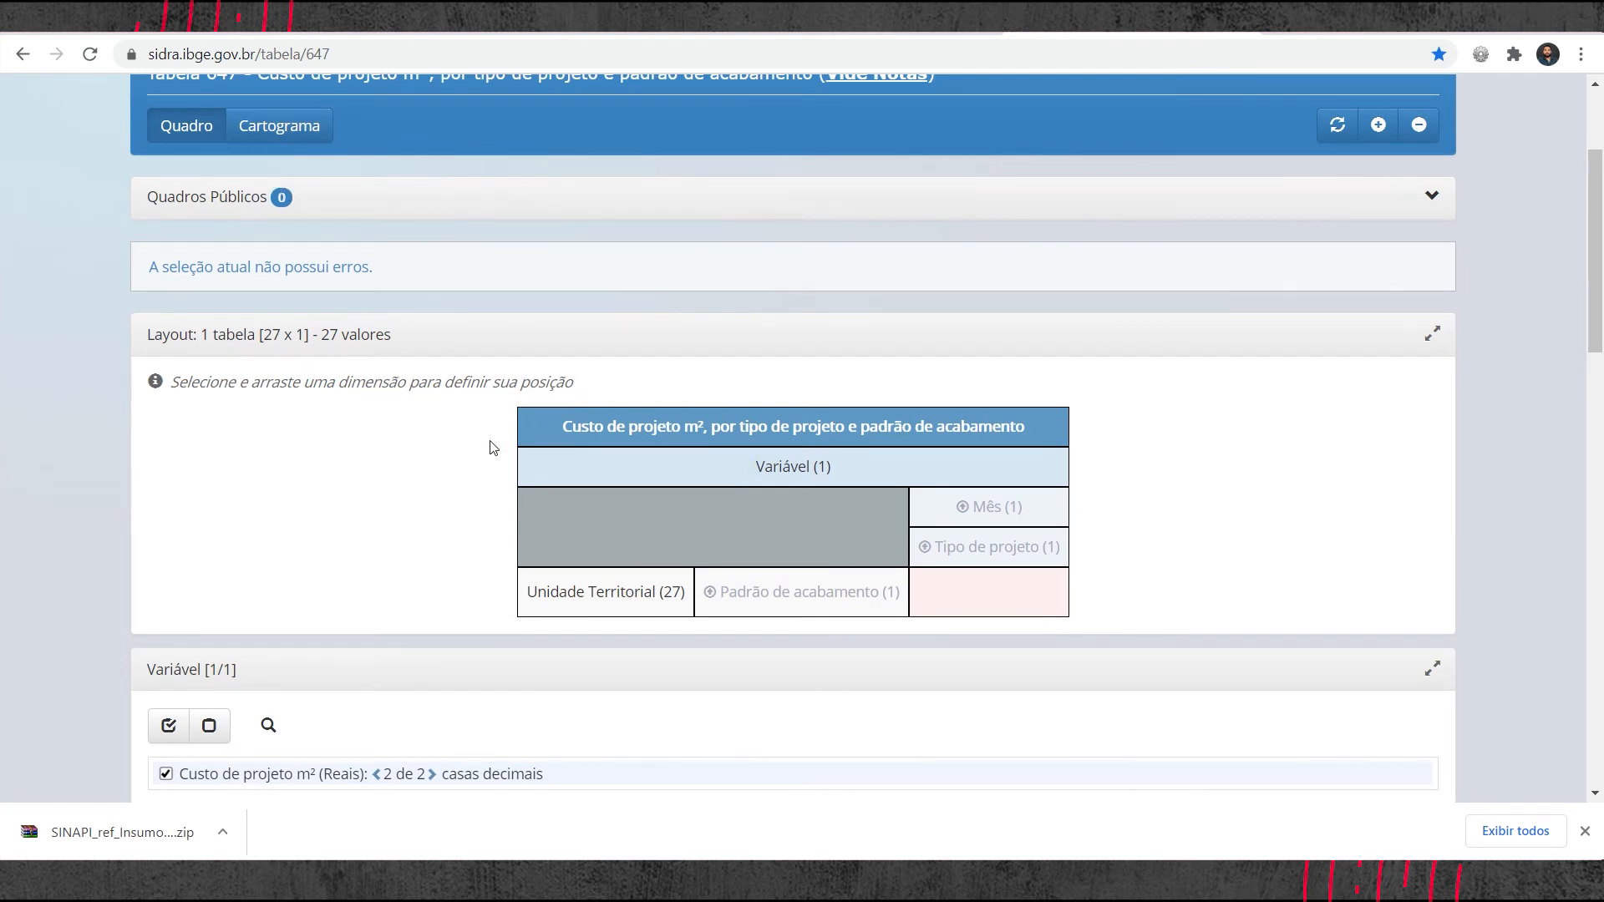
pyautogui.scroll(-2, 428, 447)
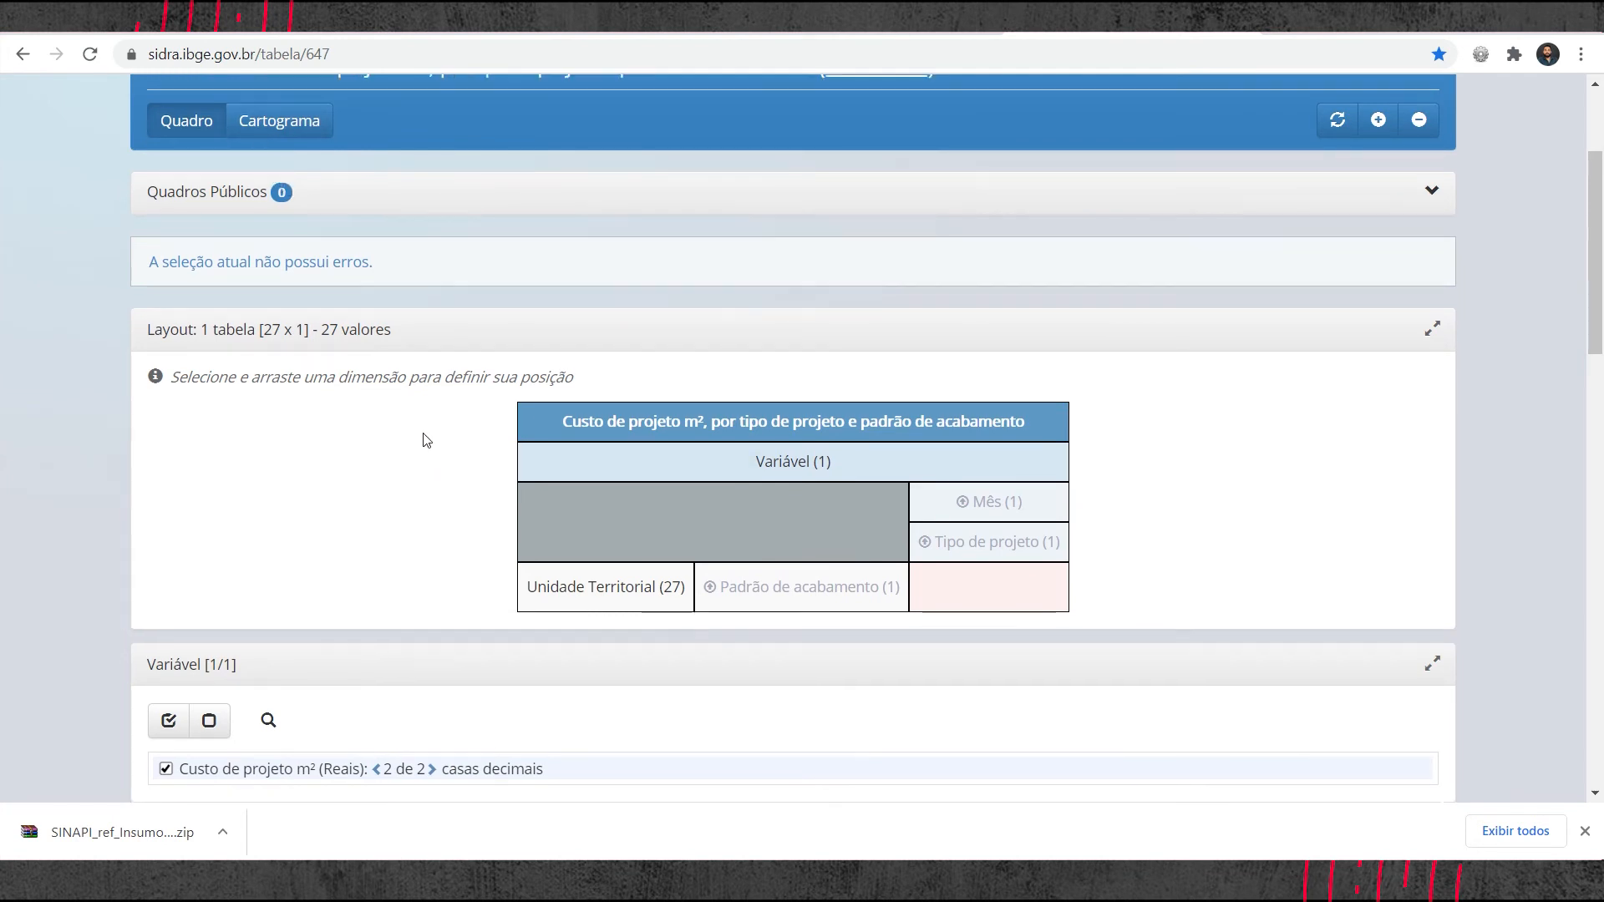
pyautogui.scroll(1, 461, 268)
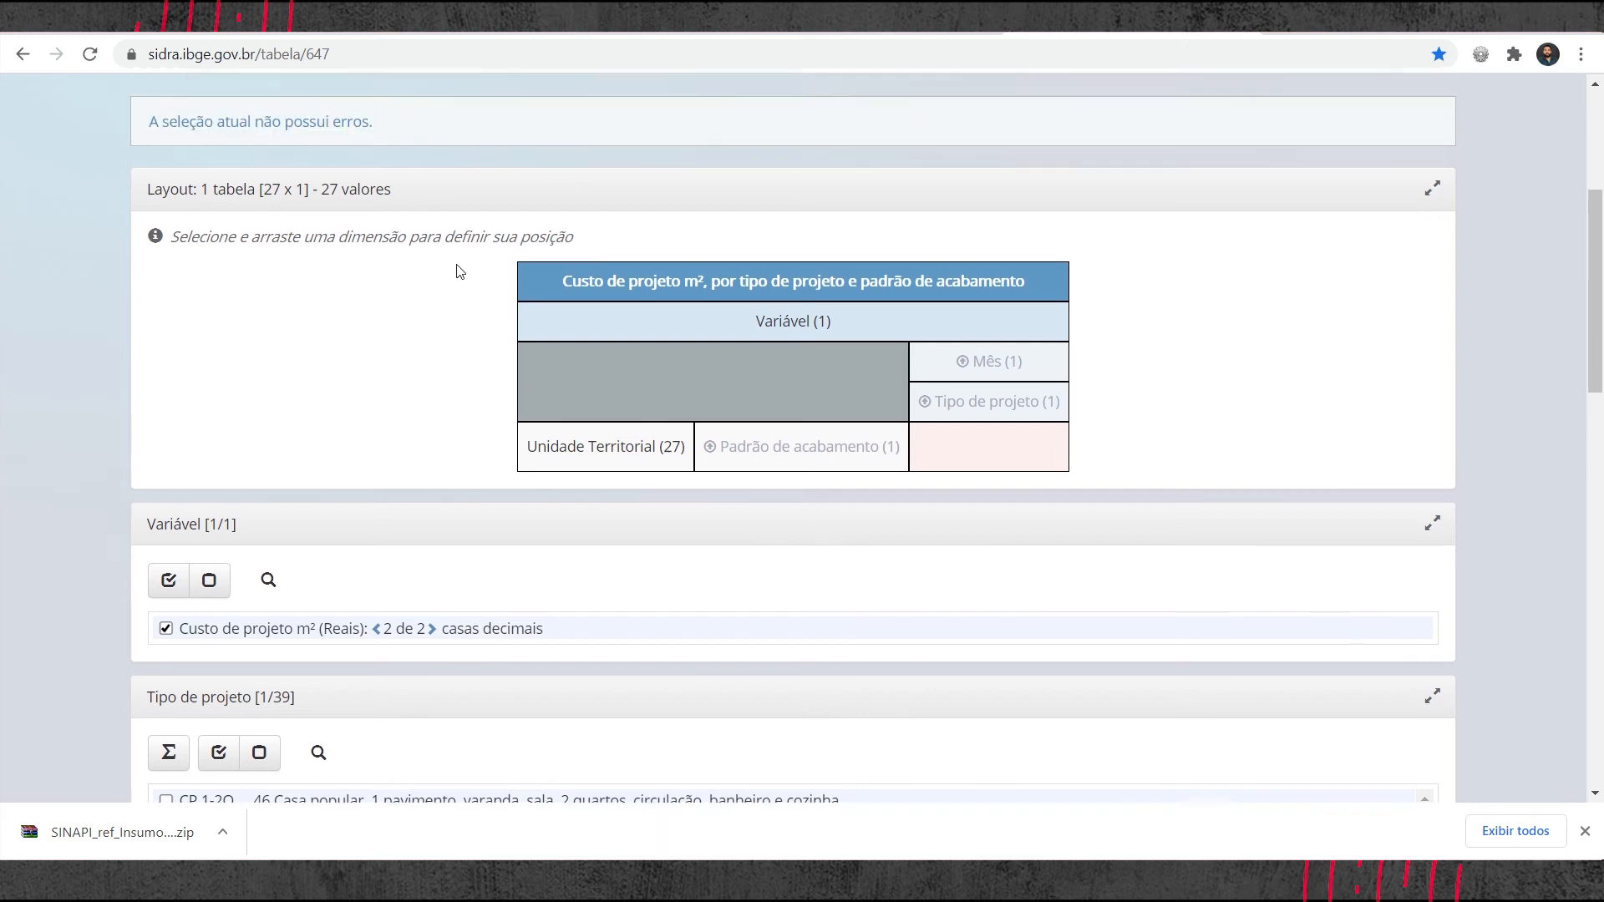
pyautogui.scroll(-2, 345, 385)
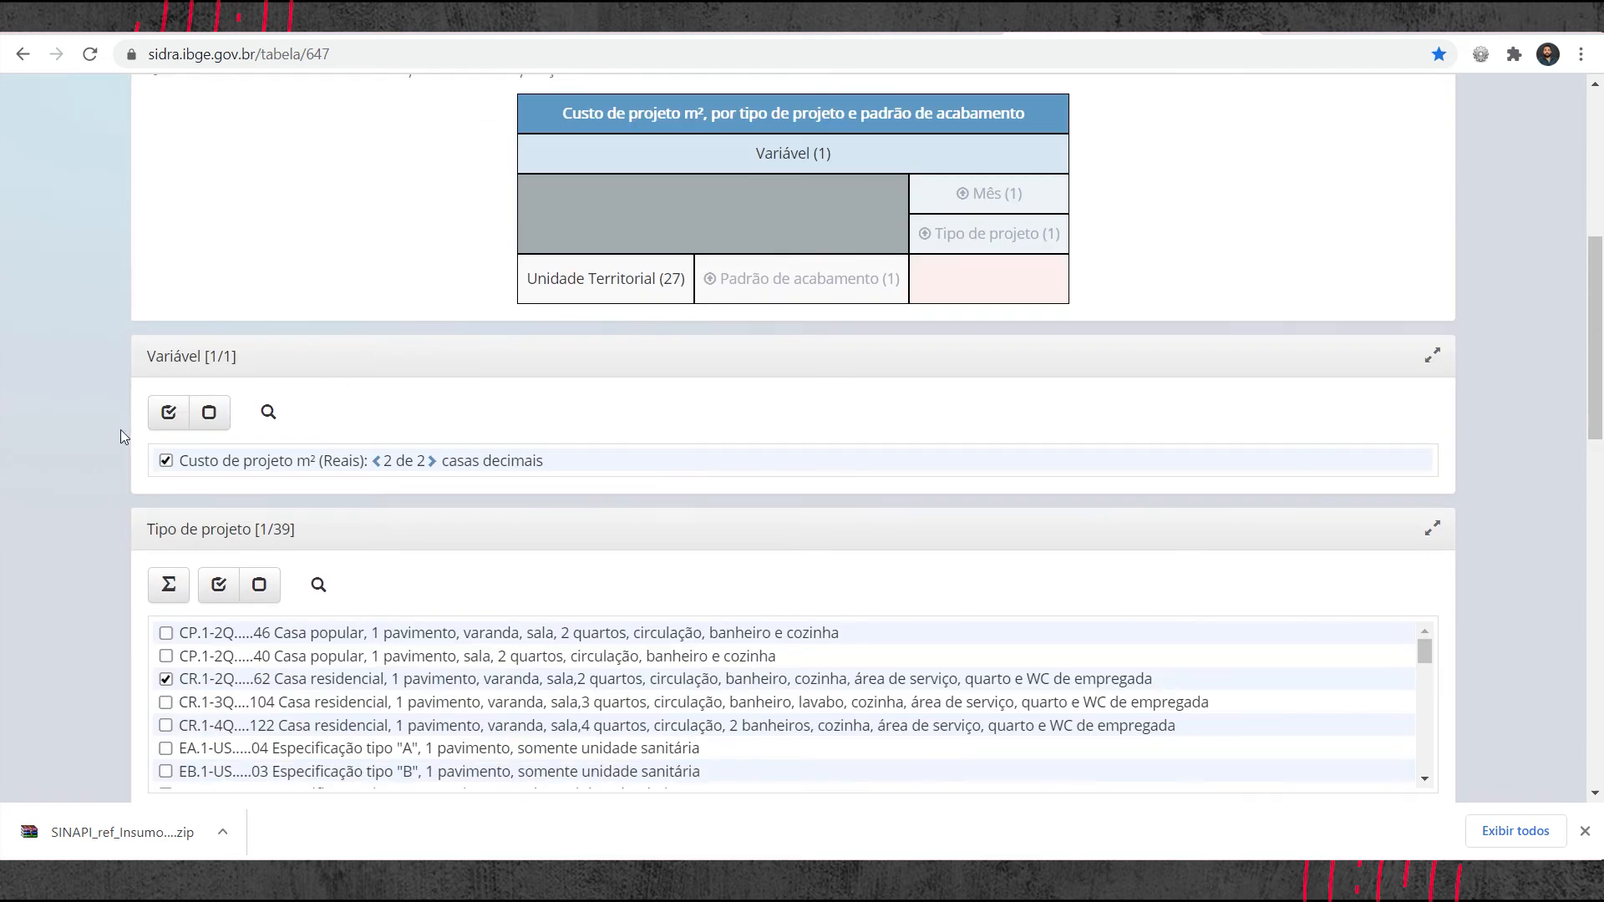
pyautogui.scroll(-3, 337, 473)
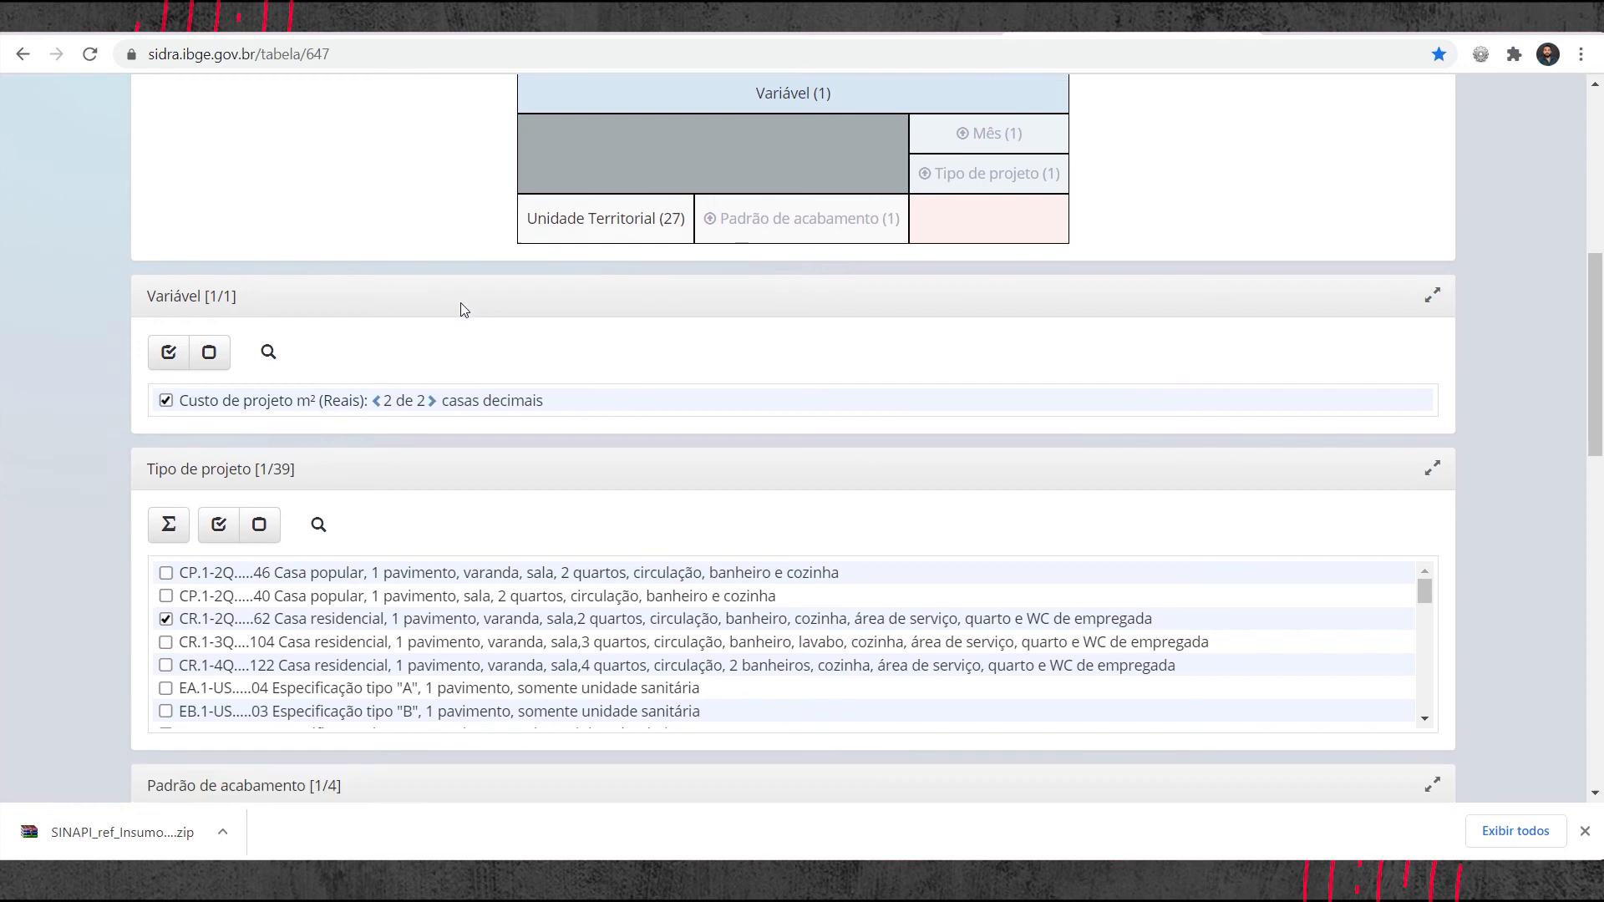
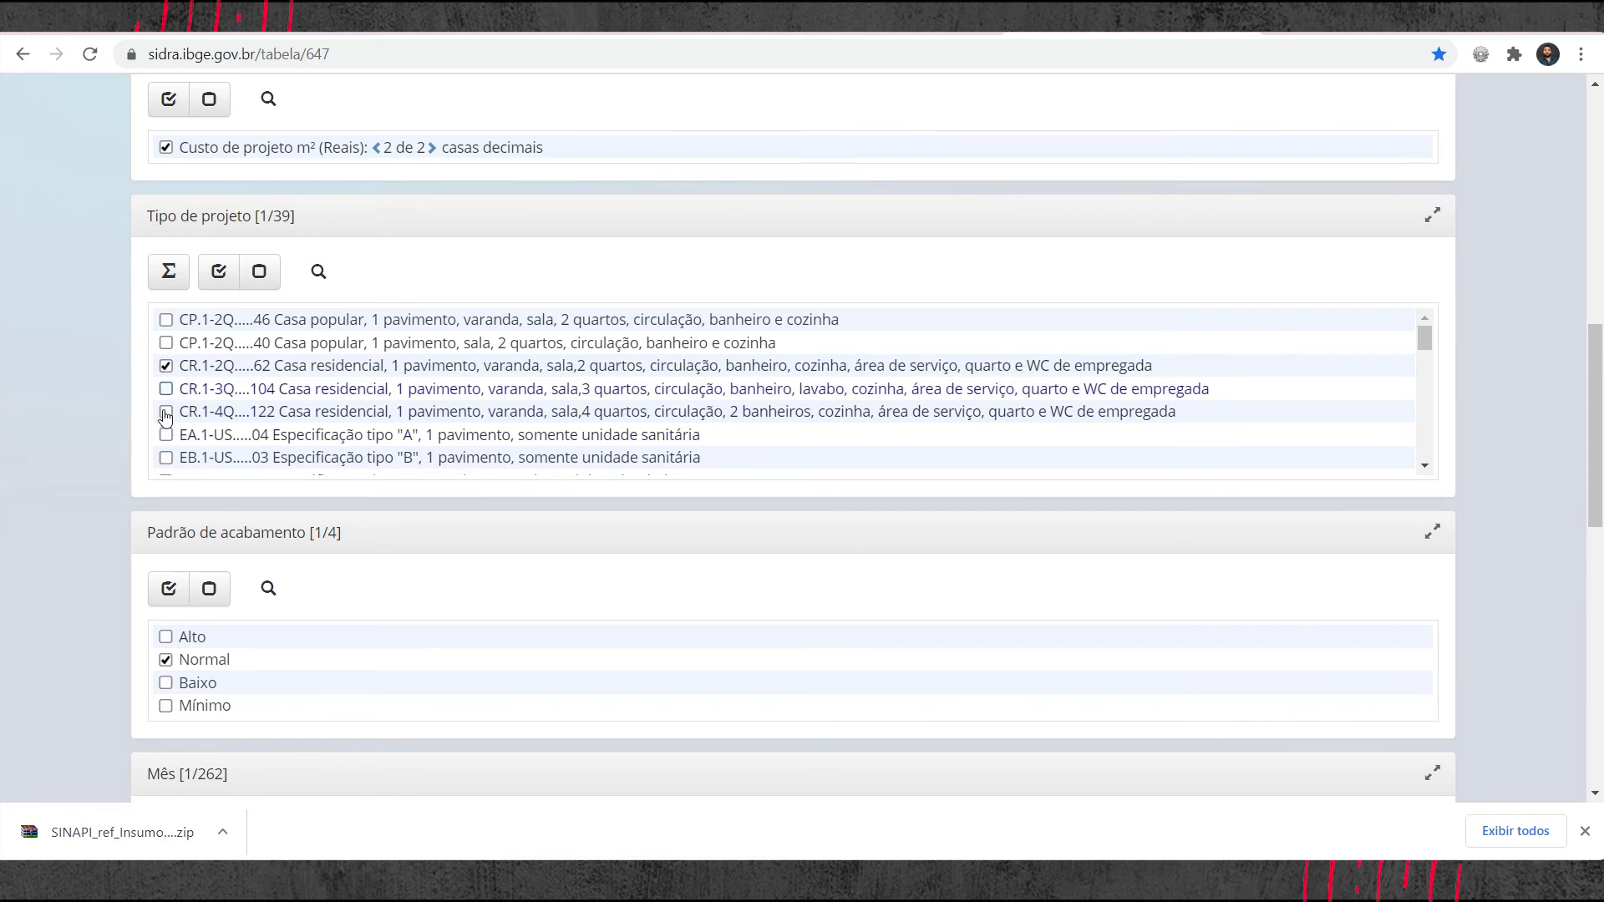
# - Try the CR.1-3Q 104 project type and the Alto finish standard, and restore the original CR.1-2Q 62 and Normal selection
pyautogui.scroll(-1, 287, 401)
pyautogui.scroll(1, 291, 388)
pyautogui.scroll(-3, 214, 462)
pyautogui.scroll(3, 212, 438)
pyautogui.click(166, 388)
pyautogui.click(165, 366)
pyautogui.click(165, 389)
pyautogui.click(166, 366)
pyautogui.scroll(-1, 2, 418)
pyautogui.scroll(-1, 2, 417)
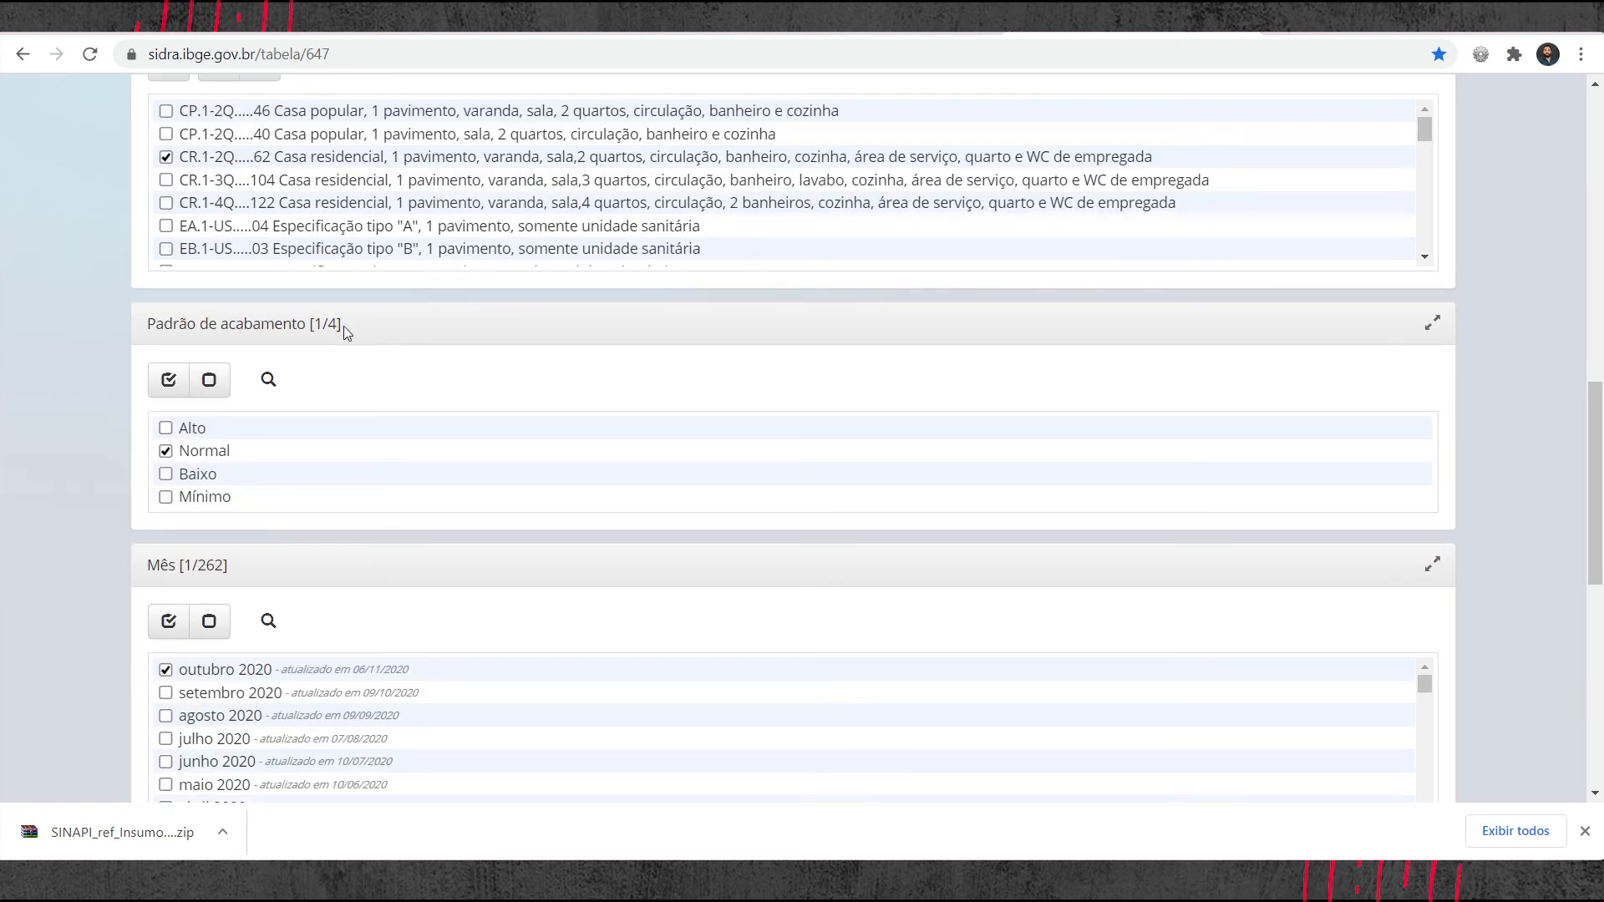
pyautogui.click(166, 428)
pyautogui.click(165, 428)
# - Review the month and territorial unit options and generate the cost per m² table for outubro 2020 in all Unidades da Federação
pyautogui.scroll(-2, 308, 434)
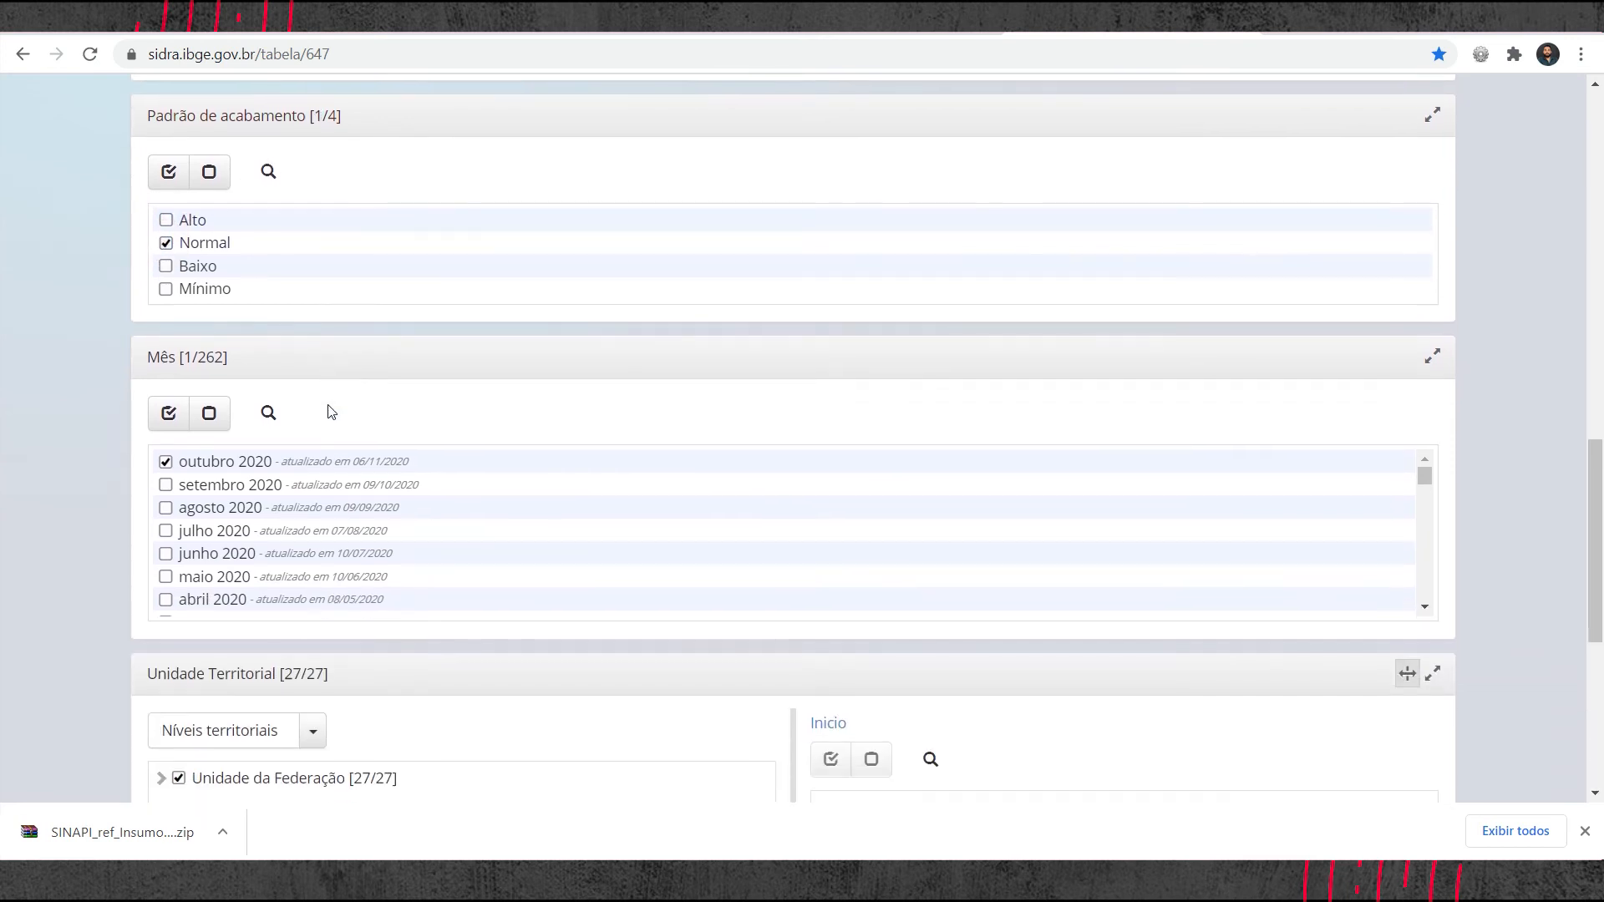
pyautogui.scroll(1, 159, 482)
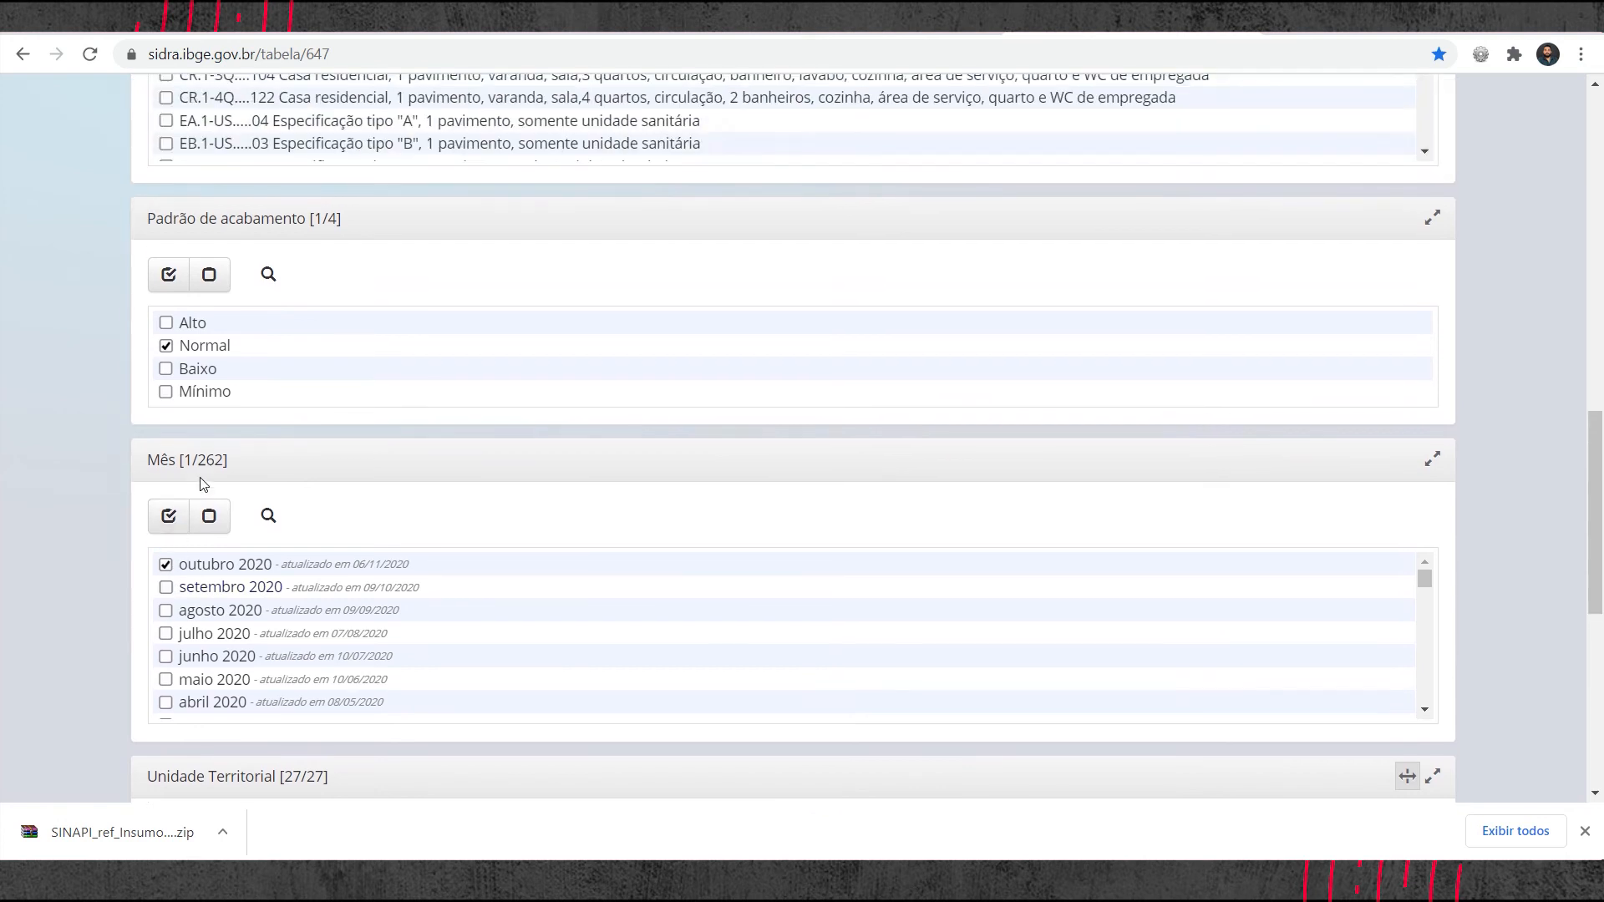
pyautogui.scroll(-2, 88, 445)
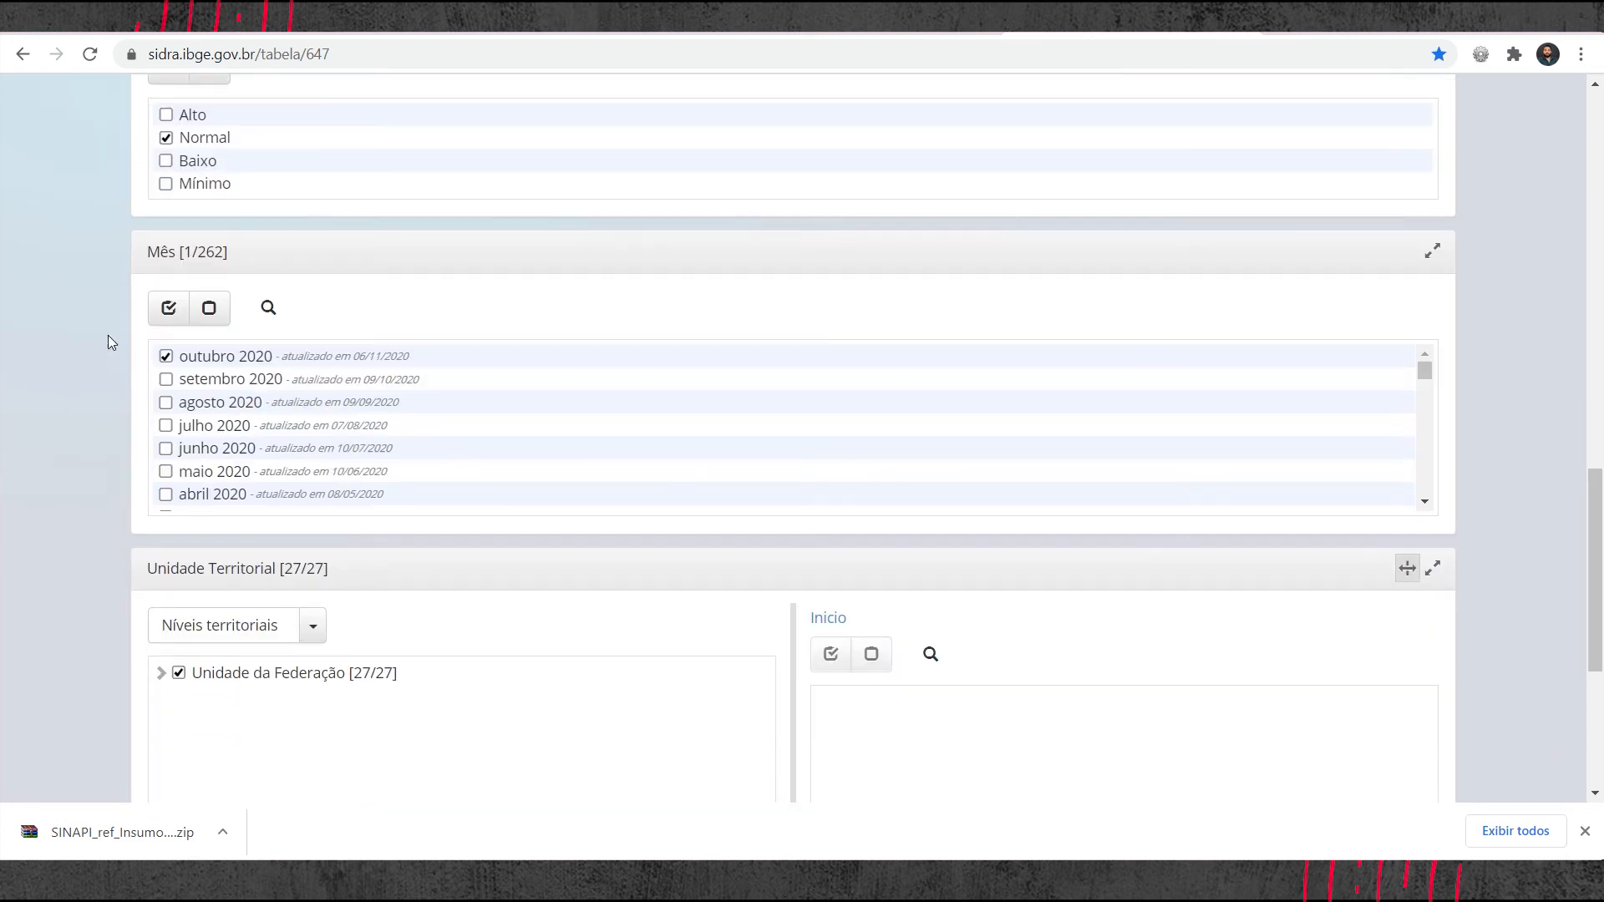
pyautogui.scroll(-2, 108, 334)
pyautogui.scroll(-1, 67, 368)
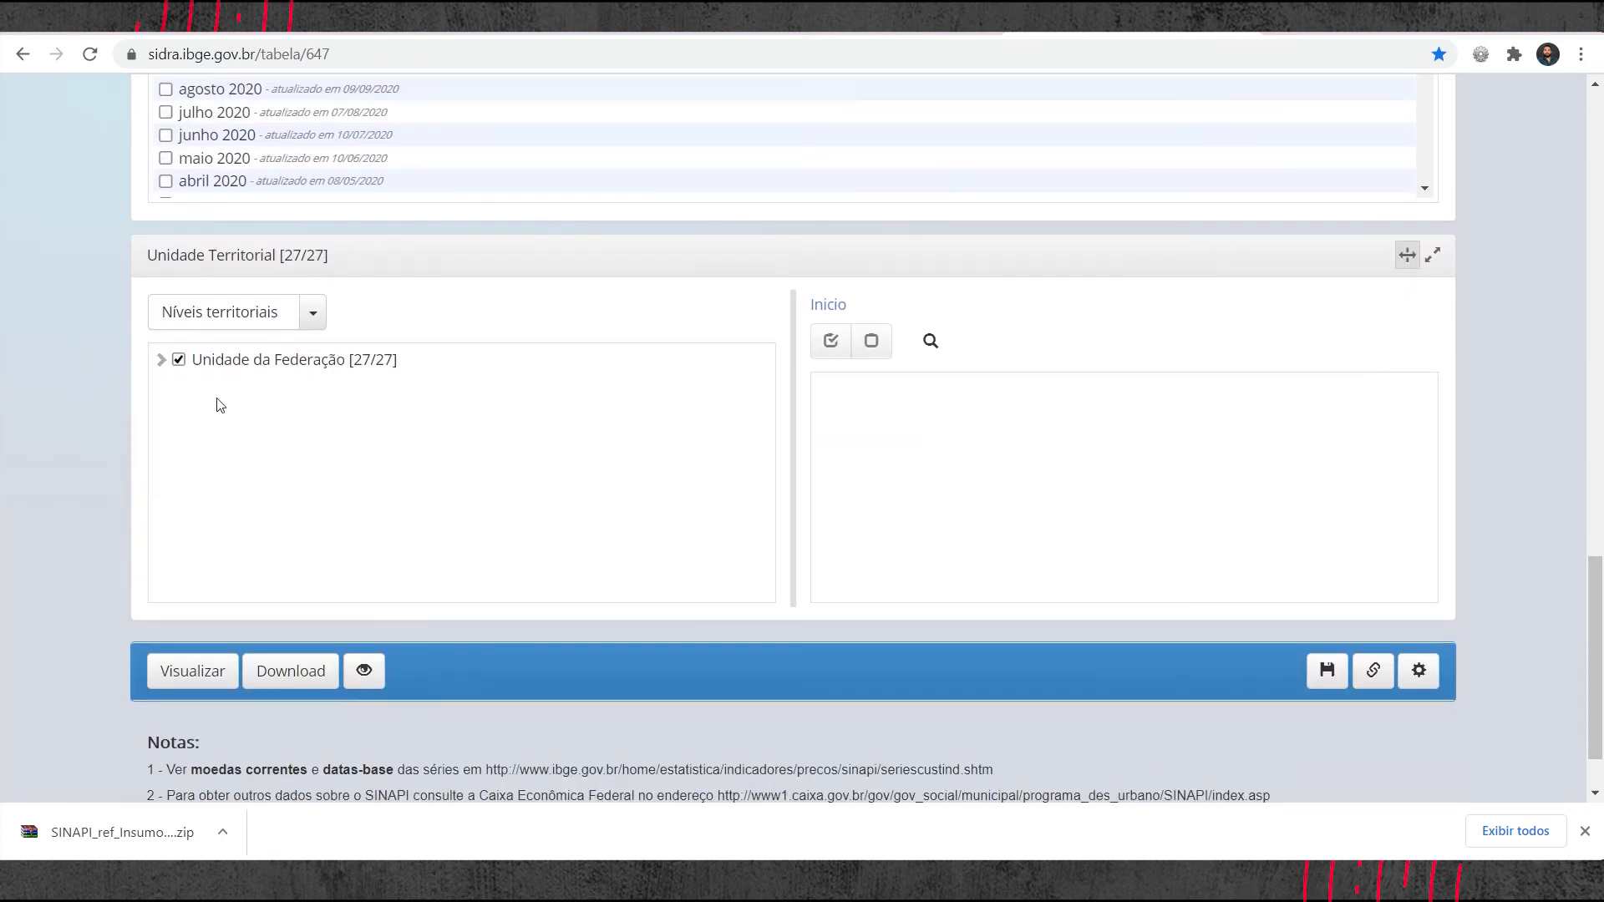
pyautogui.click(203, 673)
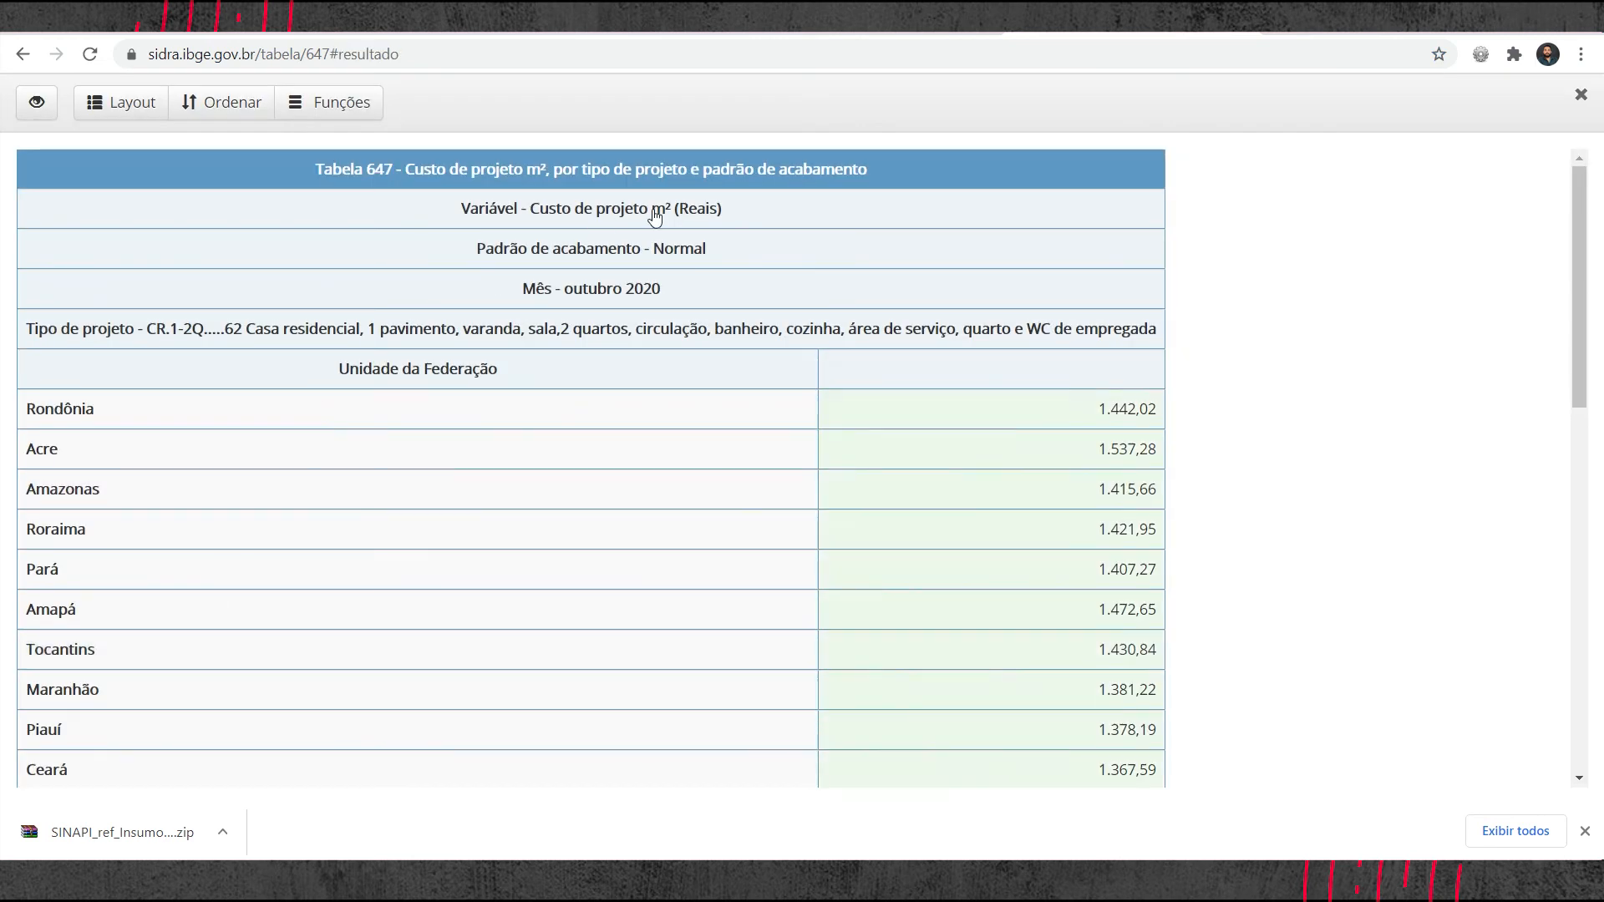
# - Read the table's header criteria and the Minas Gerais cost per m², and return to the proposal in Excel
pyautogui.scroll(-2, 451, 309)
pyautogui.scroll(-2, 333, 294)
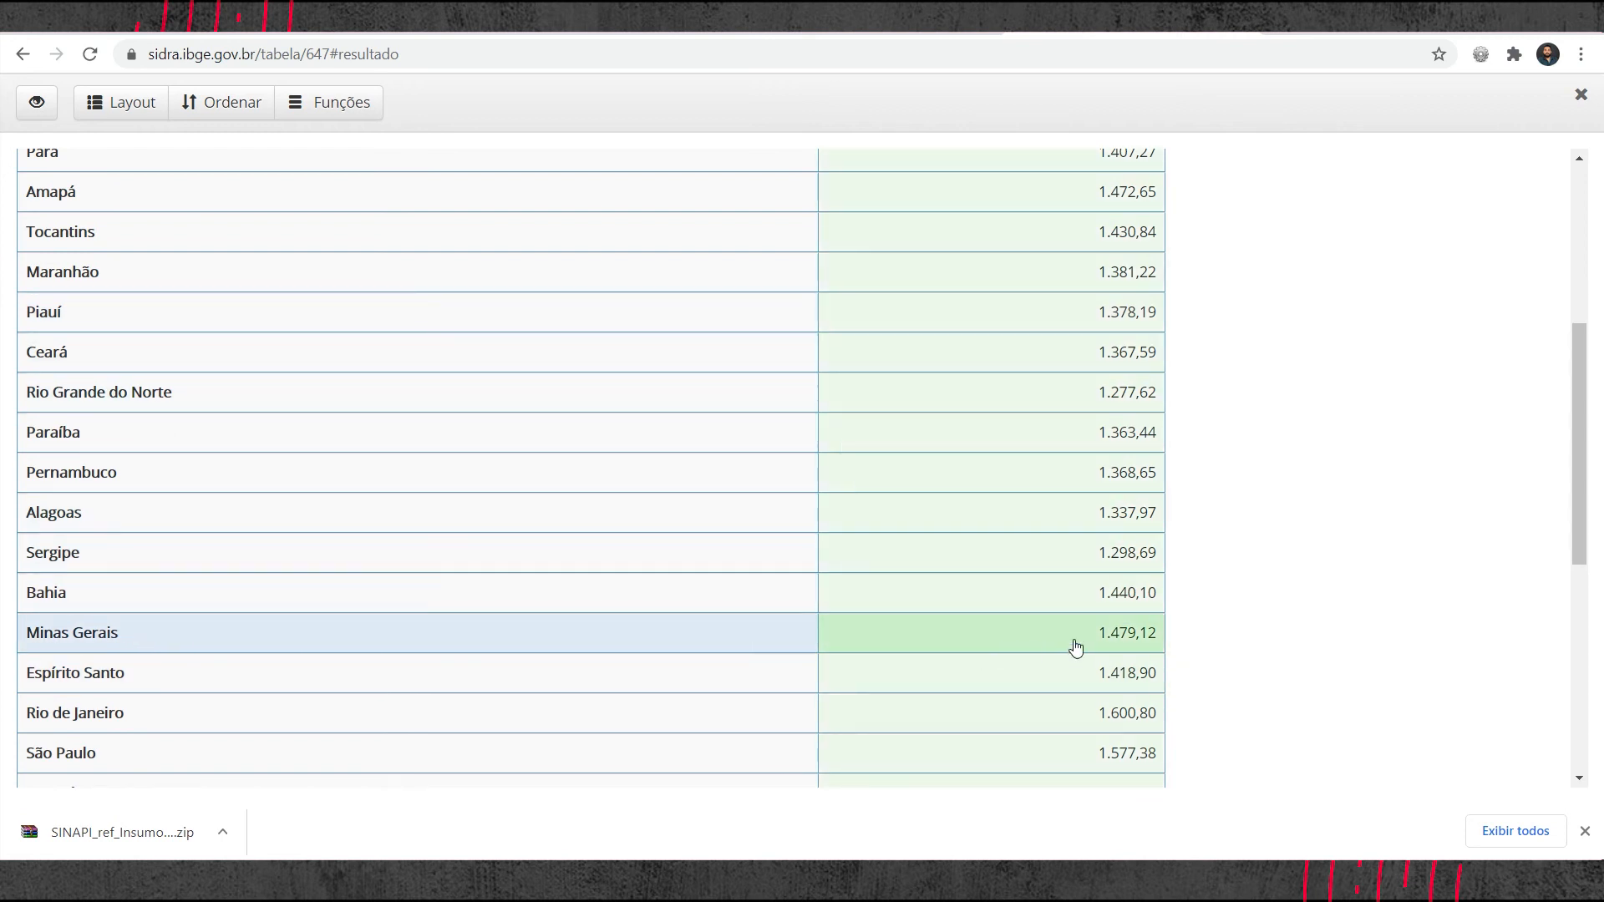
pyautogui.scroll(4, 1078, 640)
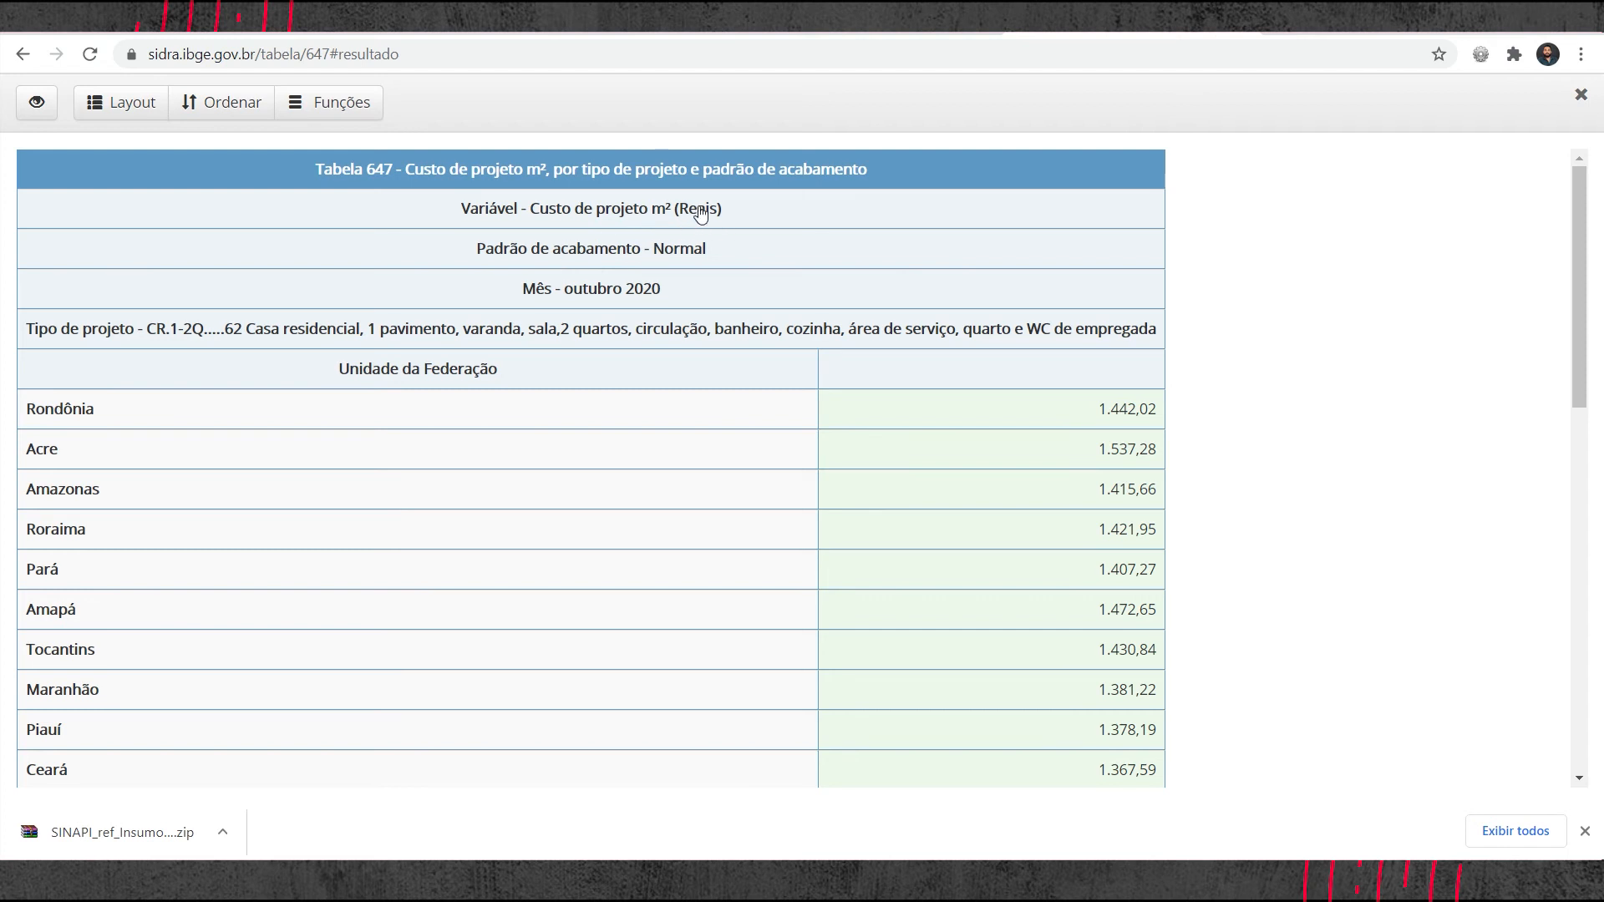
pyautogui.scroll(-5, 1078, 617)
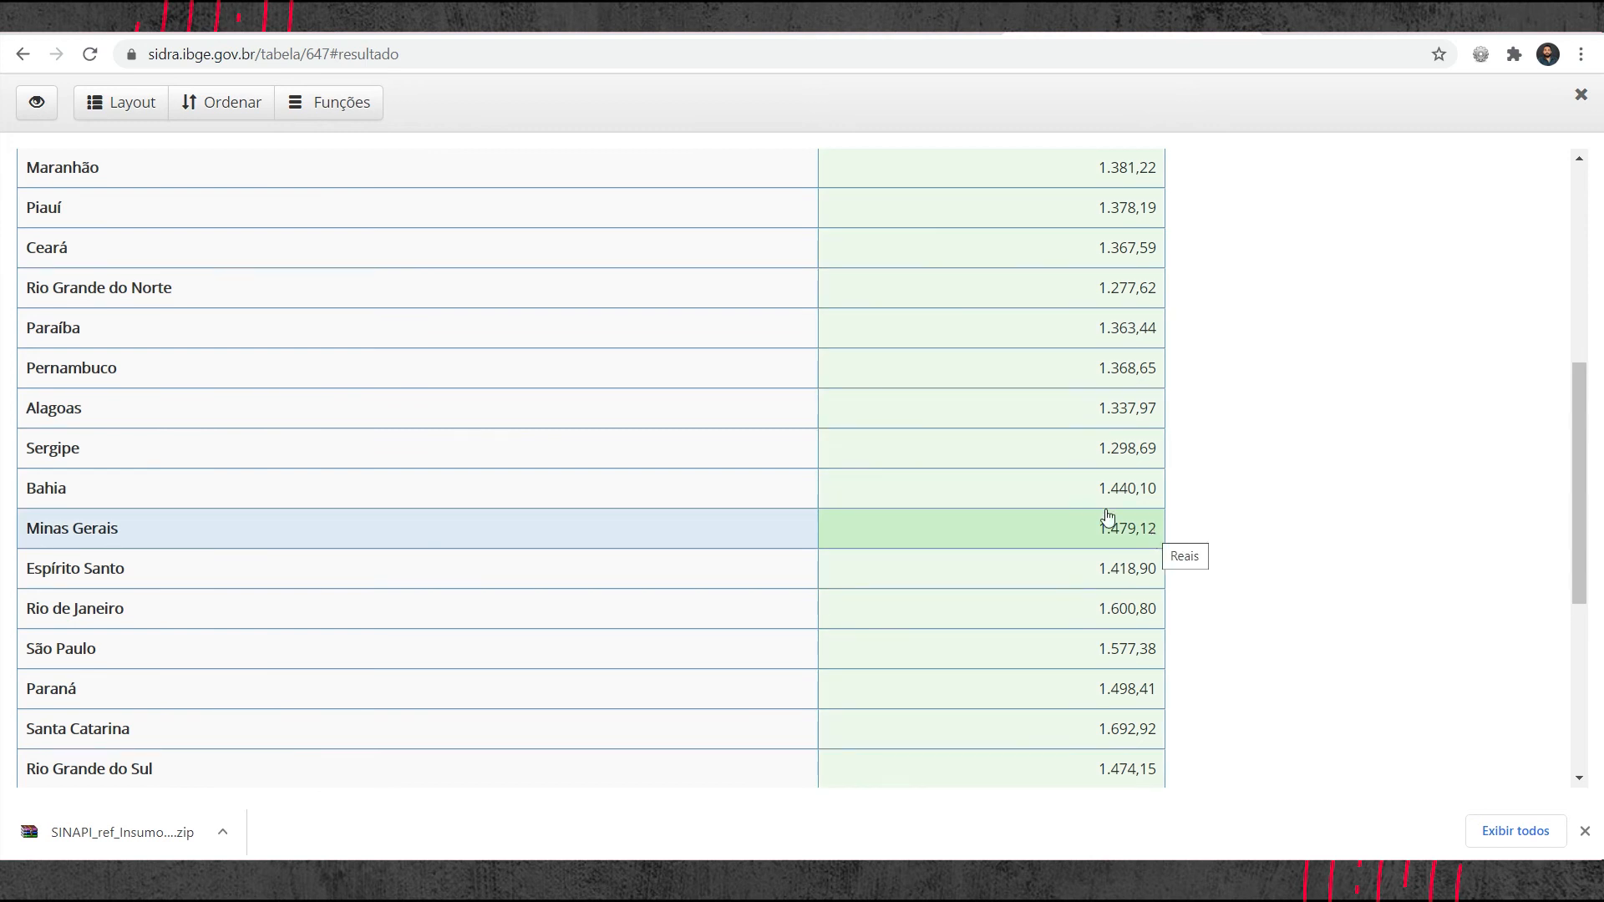
pyautogui.hotkey('alt', 'Tab')
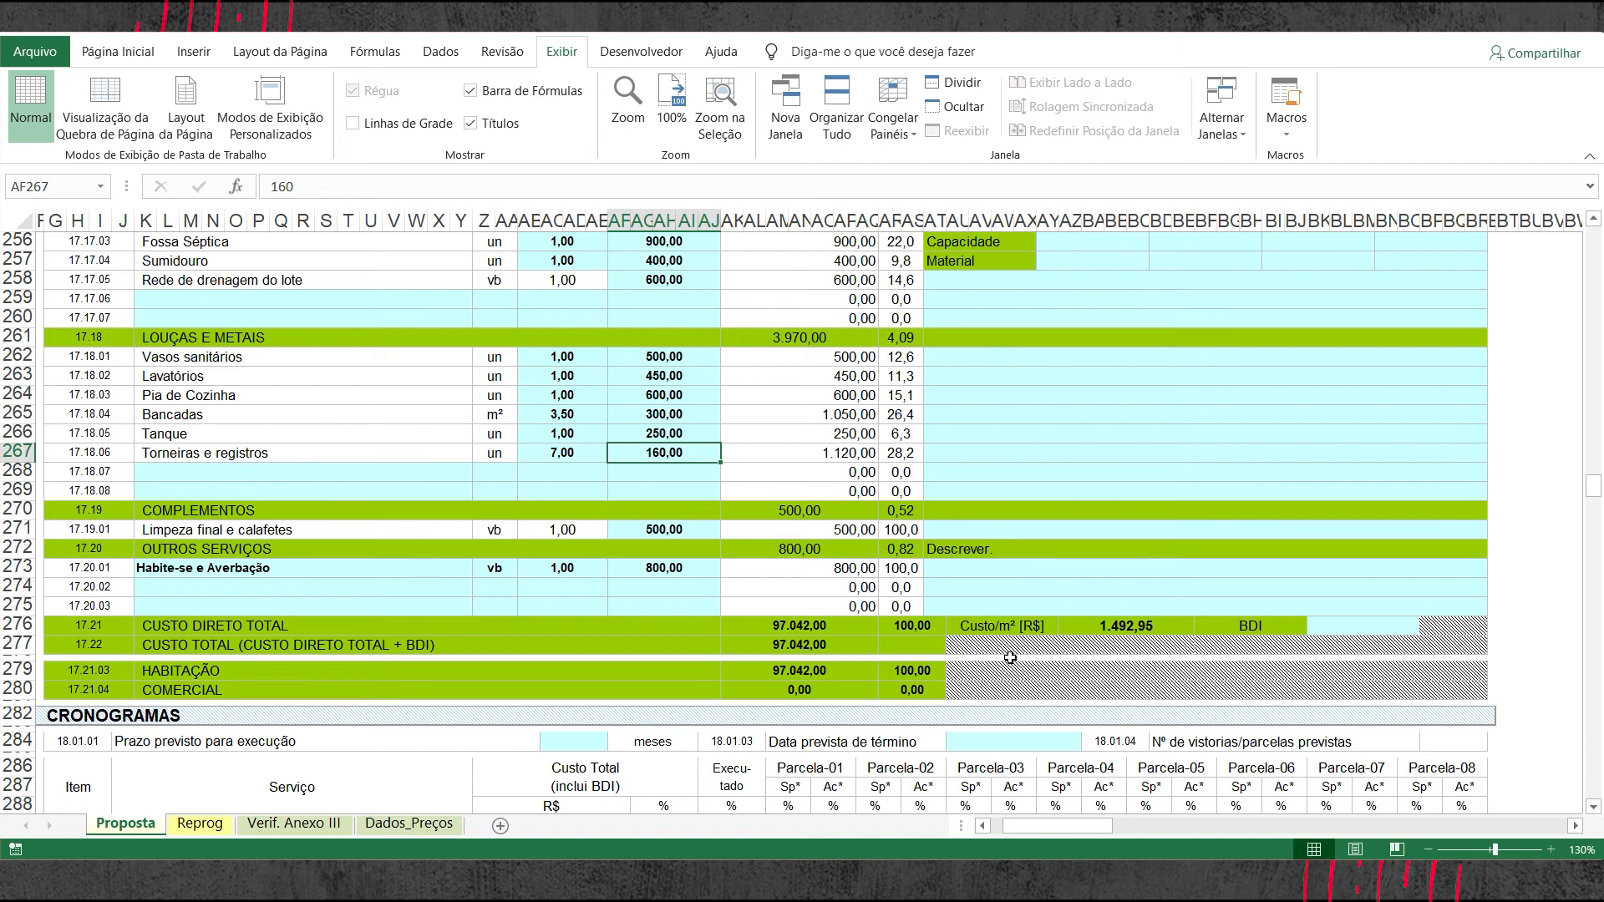
# - Check the LOUÇAS E METAIS unit costs and the Custo/m² cell in the CUSTO DIRETO TOTAL row
pyautogui.click(694, 360)
pyautogui.click(698, 378)
pyautogui.click(701, 399)
pyautogui.click(694, 435)
pyautogui.click(688, 454)
pyautogui.click(1133, 628)
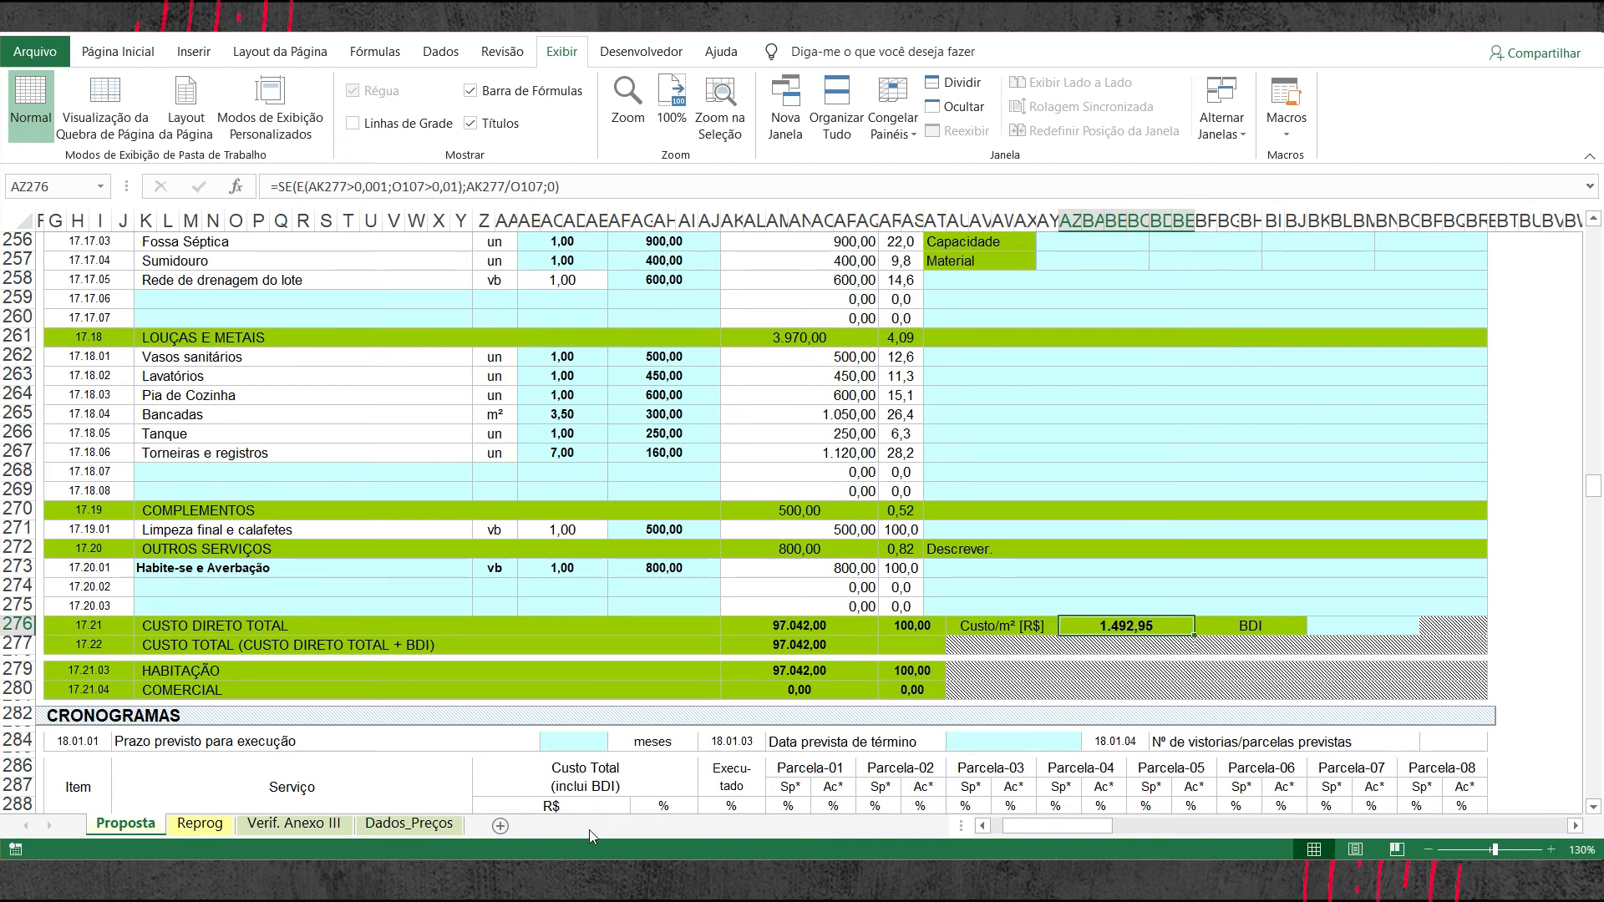
# - Compare the budget's Custo/m² with the Minas Gerais value in the SIDRA table, and return to the budget items in Excel
pyautogui.hotkey('alt', 'Tab')
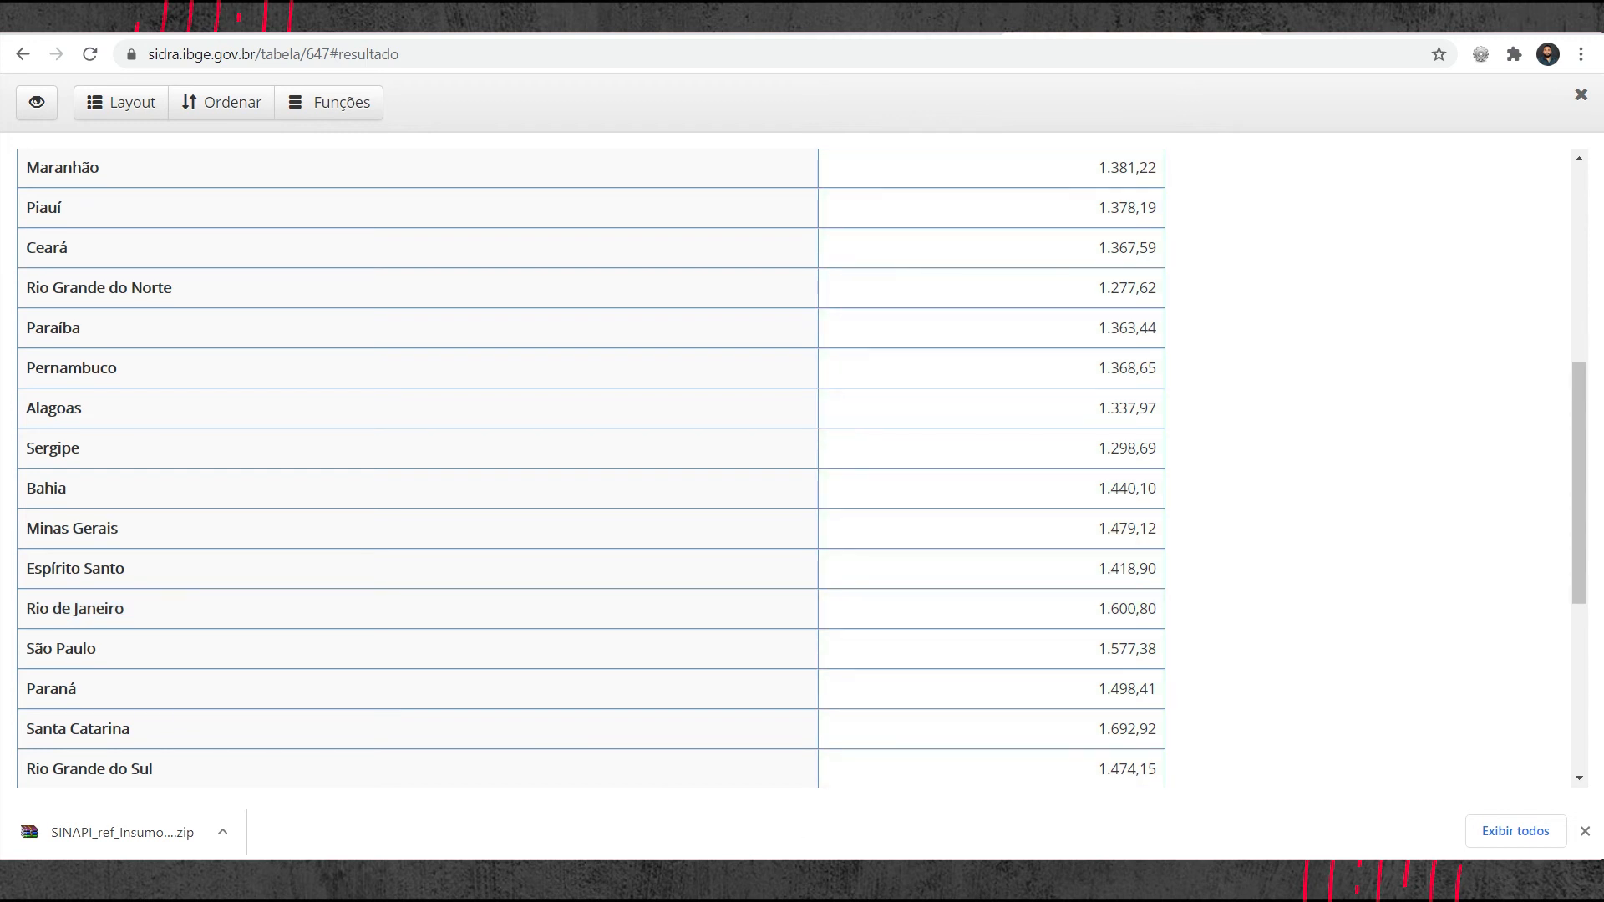
pyautogui.hotkey('alt', 'Tab')
pyautogui.scroll(-2, 737, 399)
pyautogui.scroll(2, 735, 394)
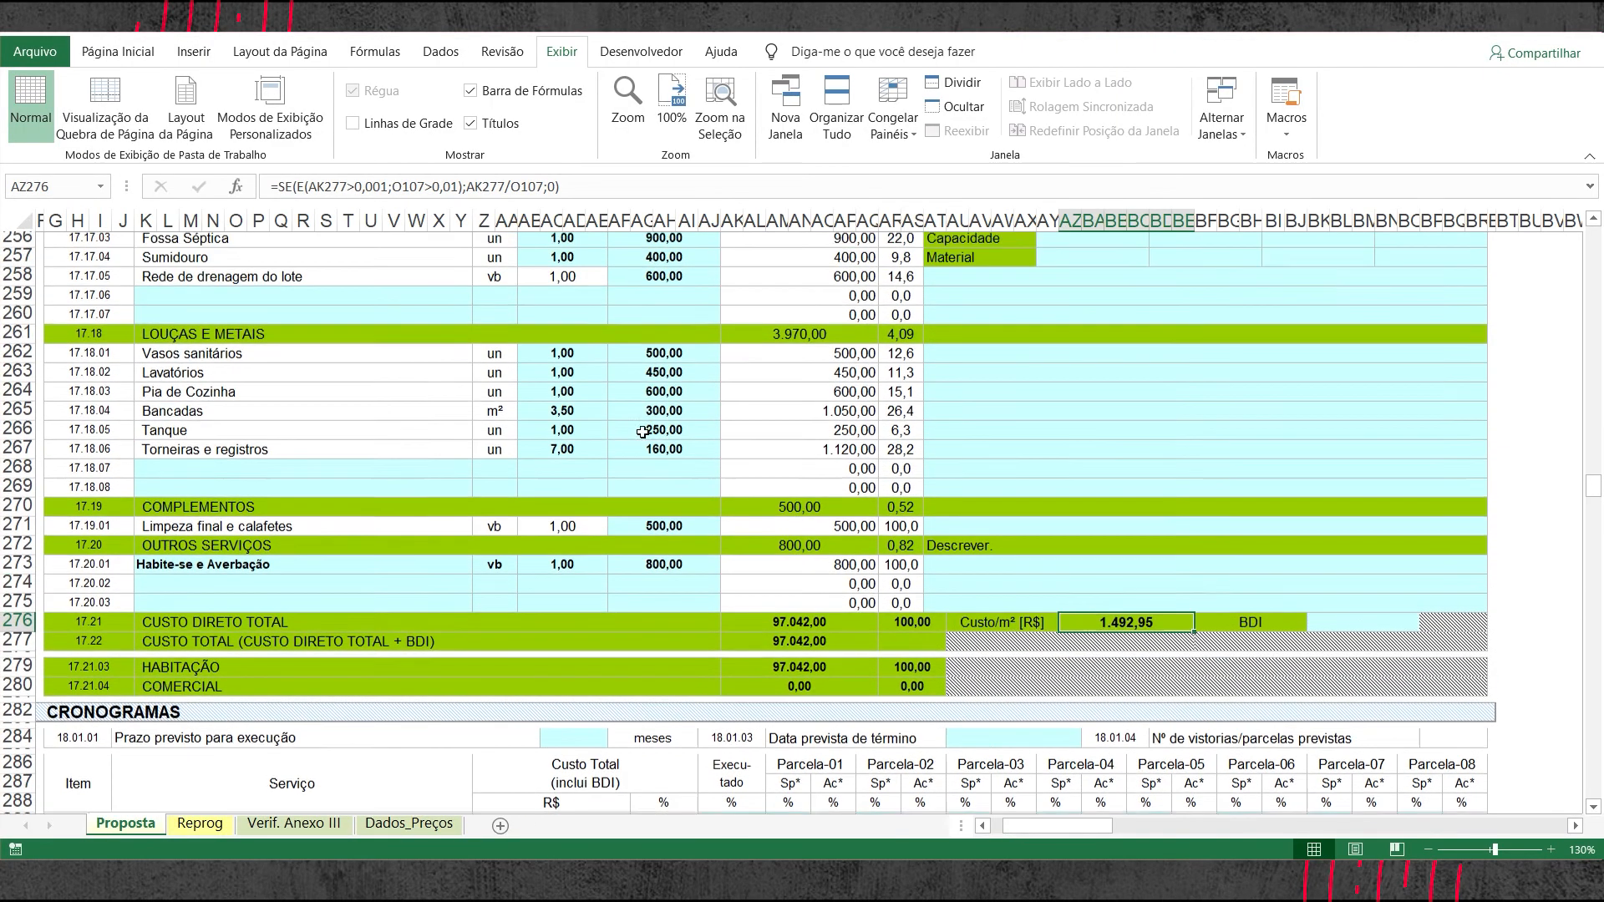
pyautogui.scroll(1, 624, 356)
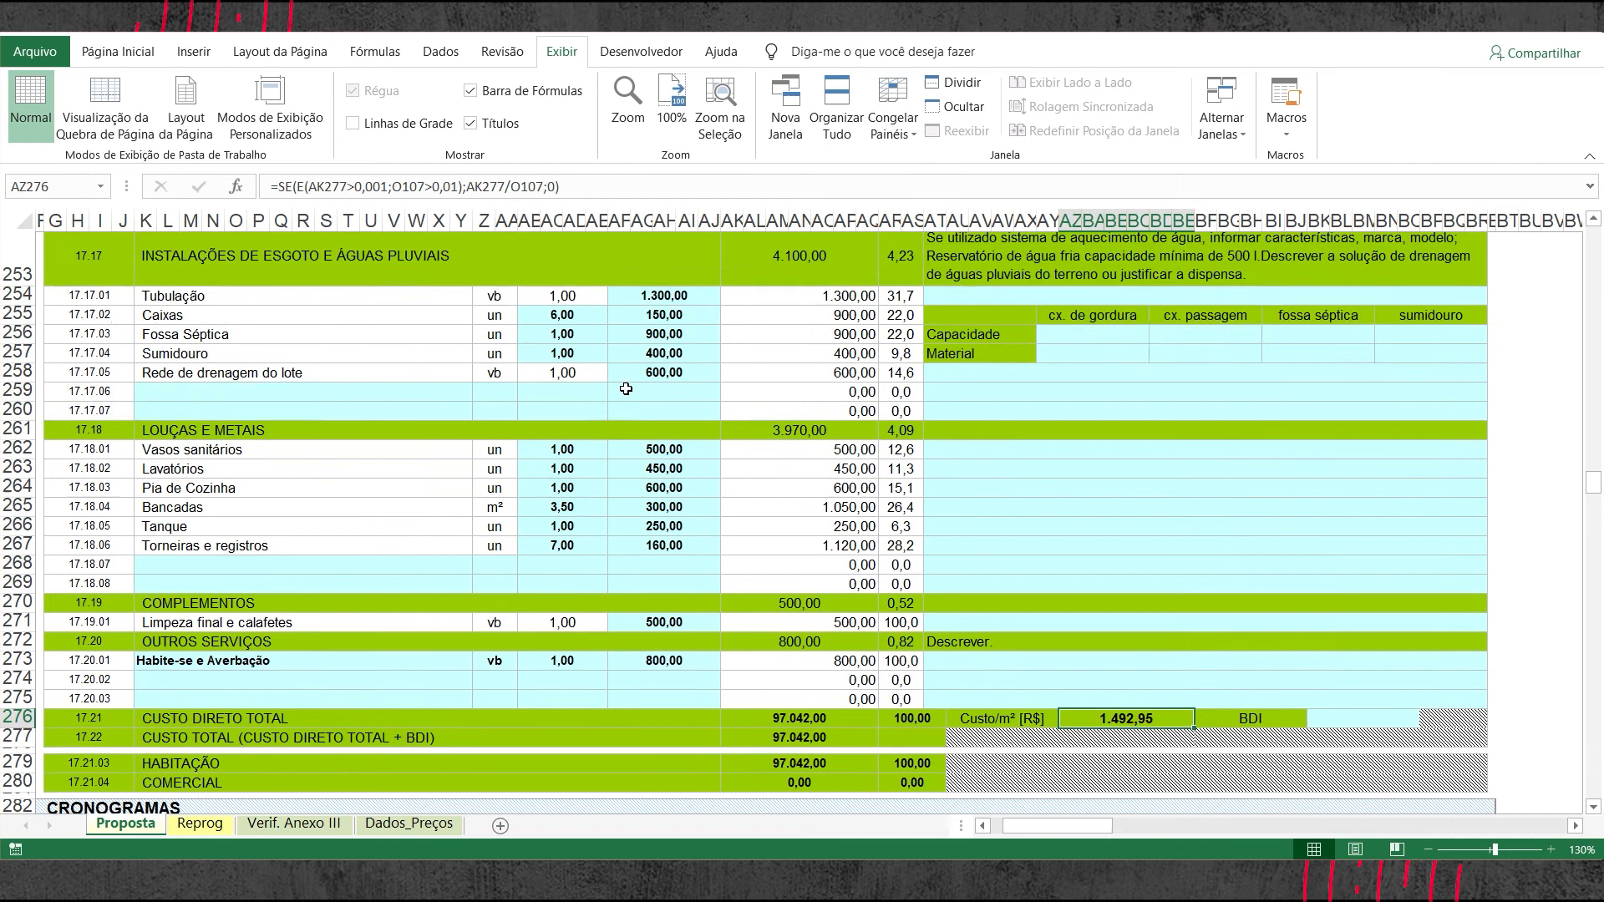
# - Open the Verif. Anexo III sheet and check the SERVIÇOS PRELIMINARES E GERAIS minimum and maximum and the REVESTIMENTOS INTERNOS value and percentage
pyautogui.click(303, 825)
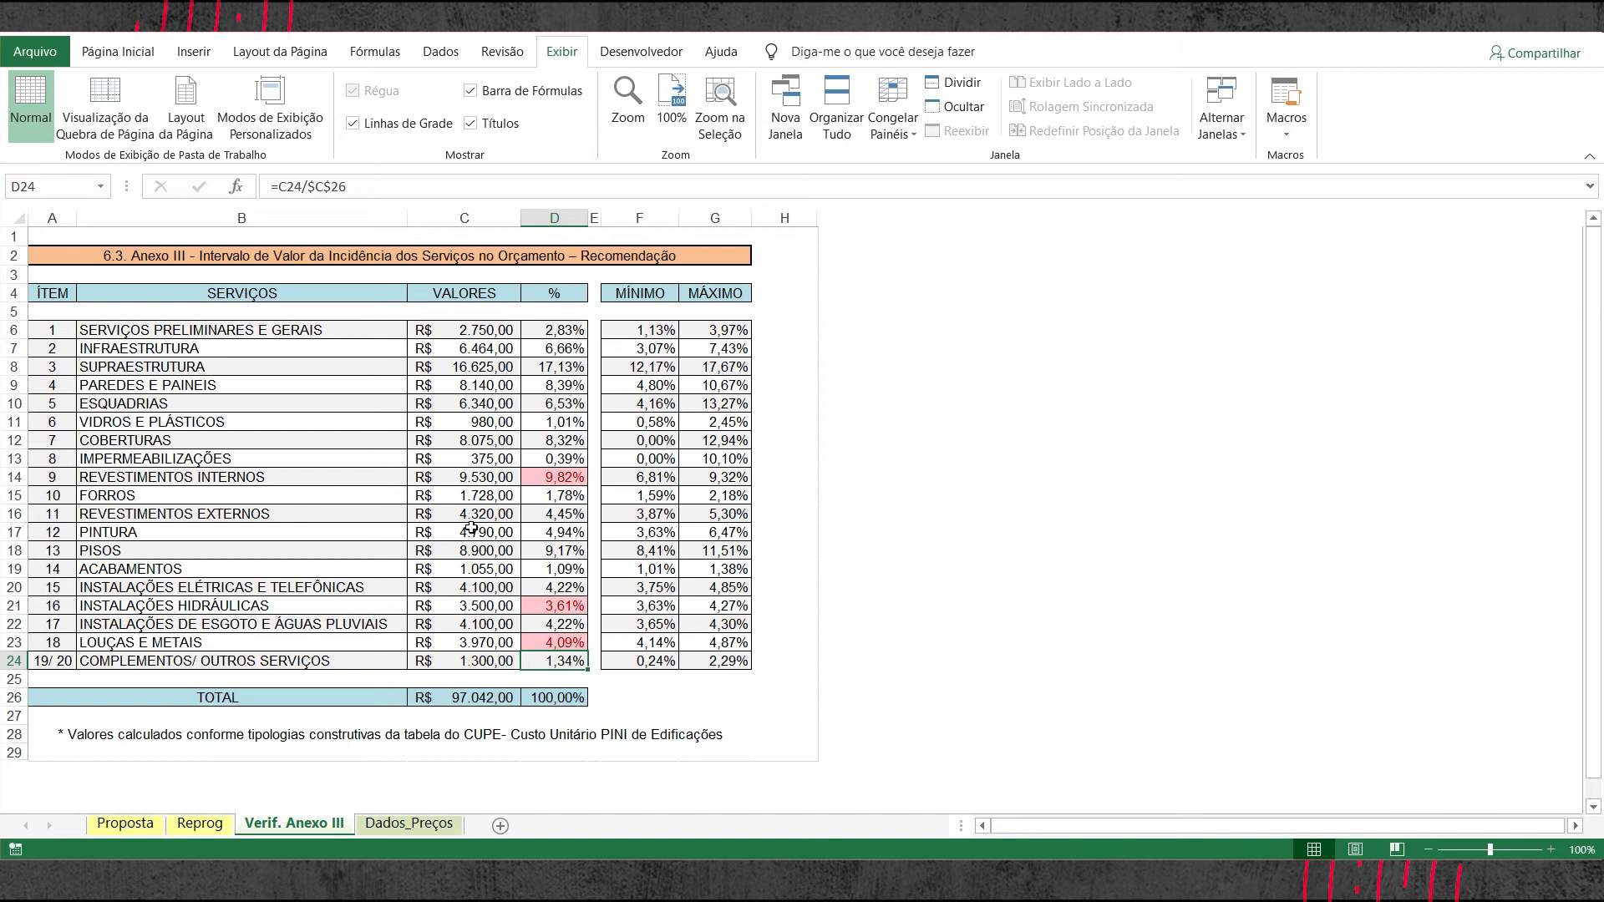
pyautogui.click(253, 257)
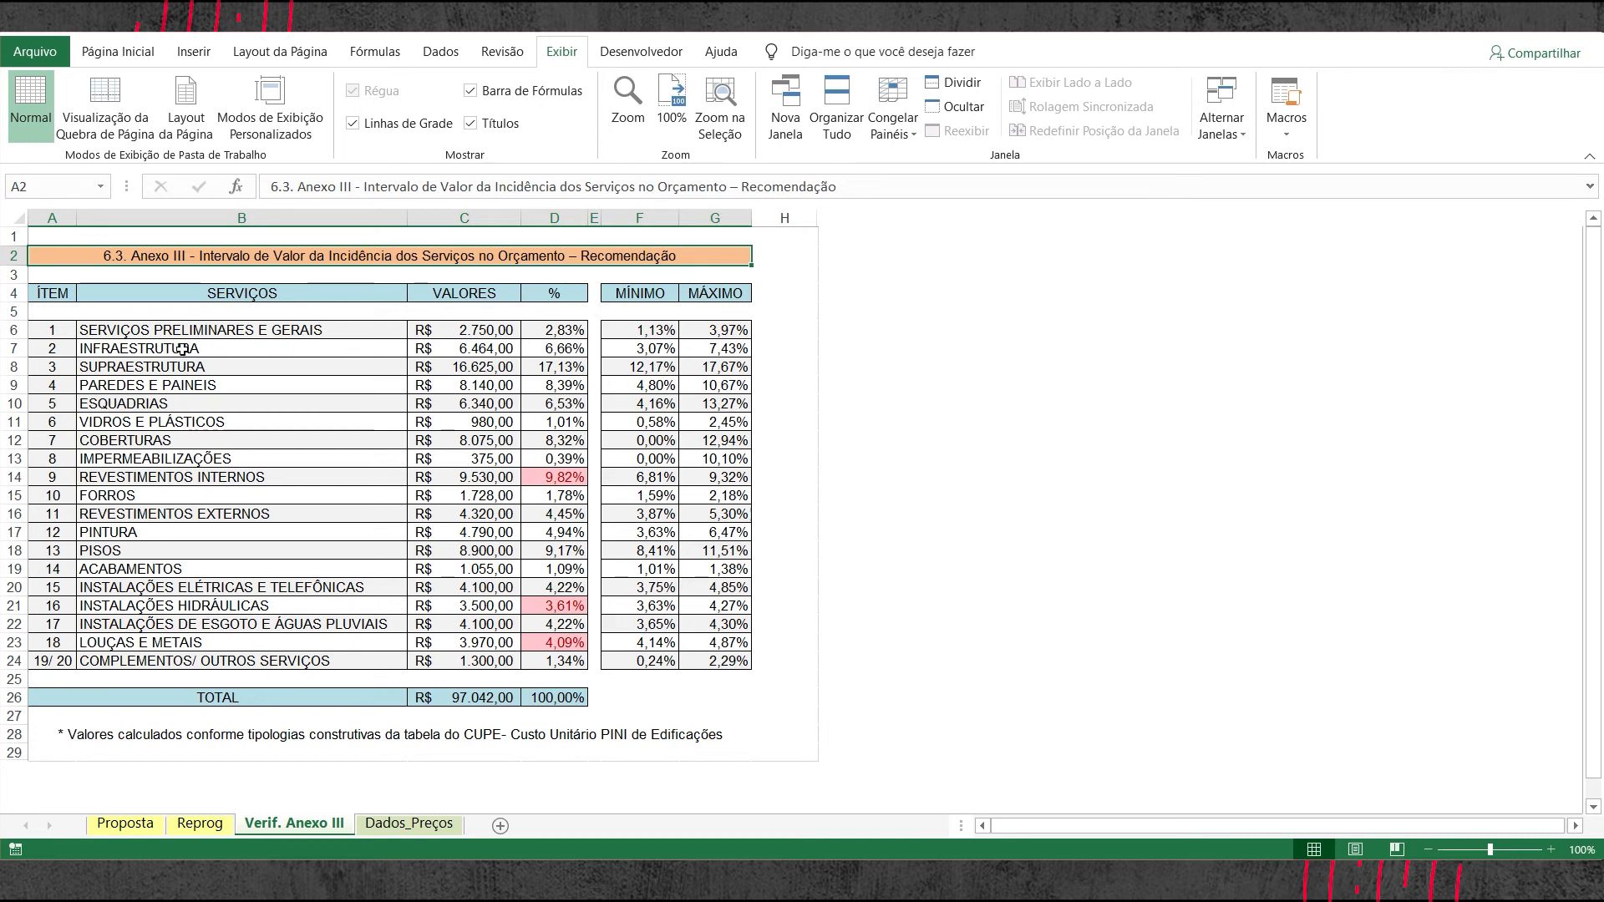
pyautogui.click(657, 330)
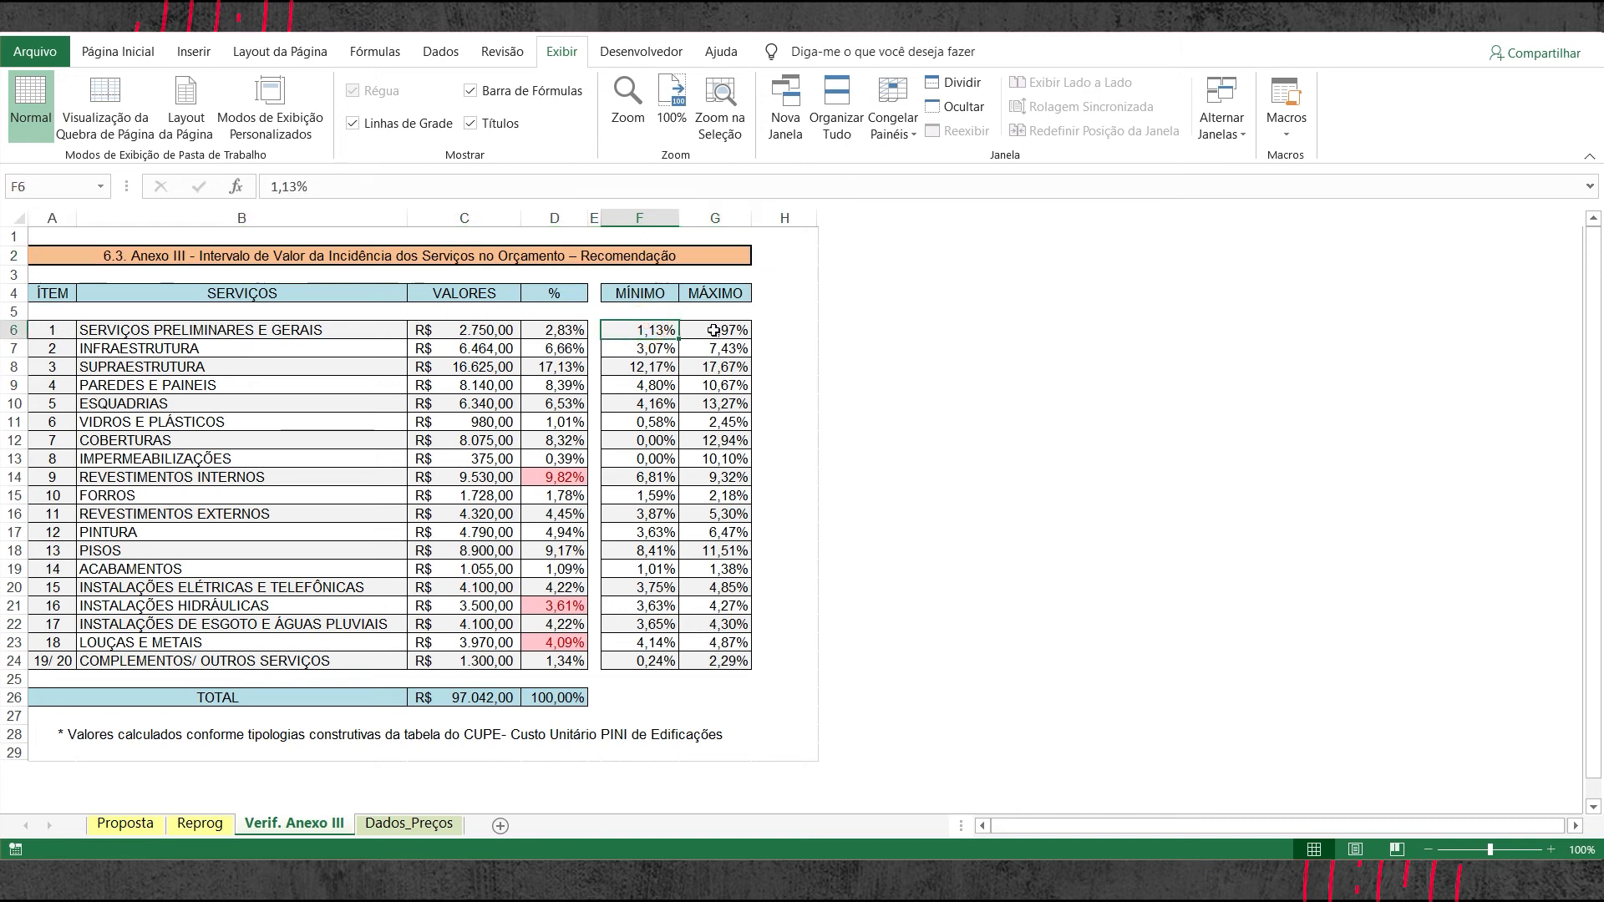
pyautogui.click(715, 331)
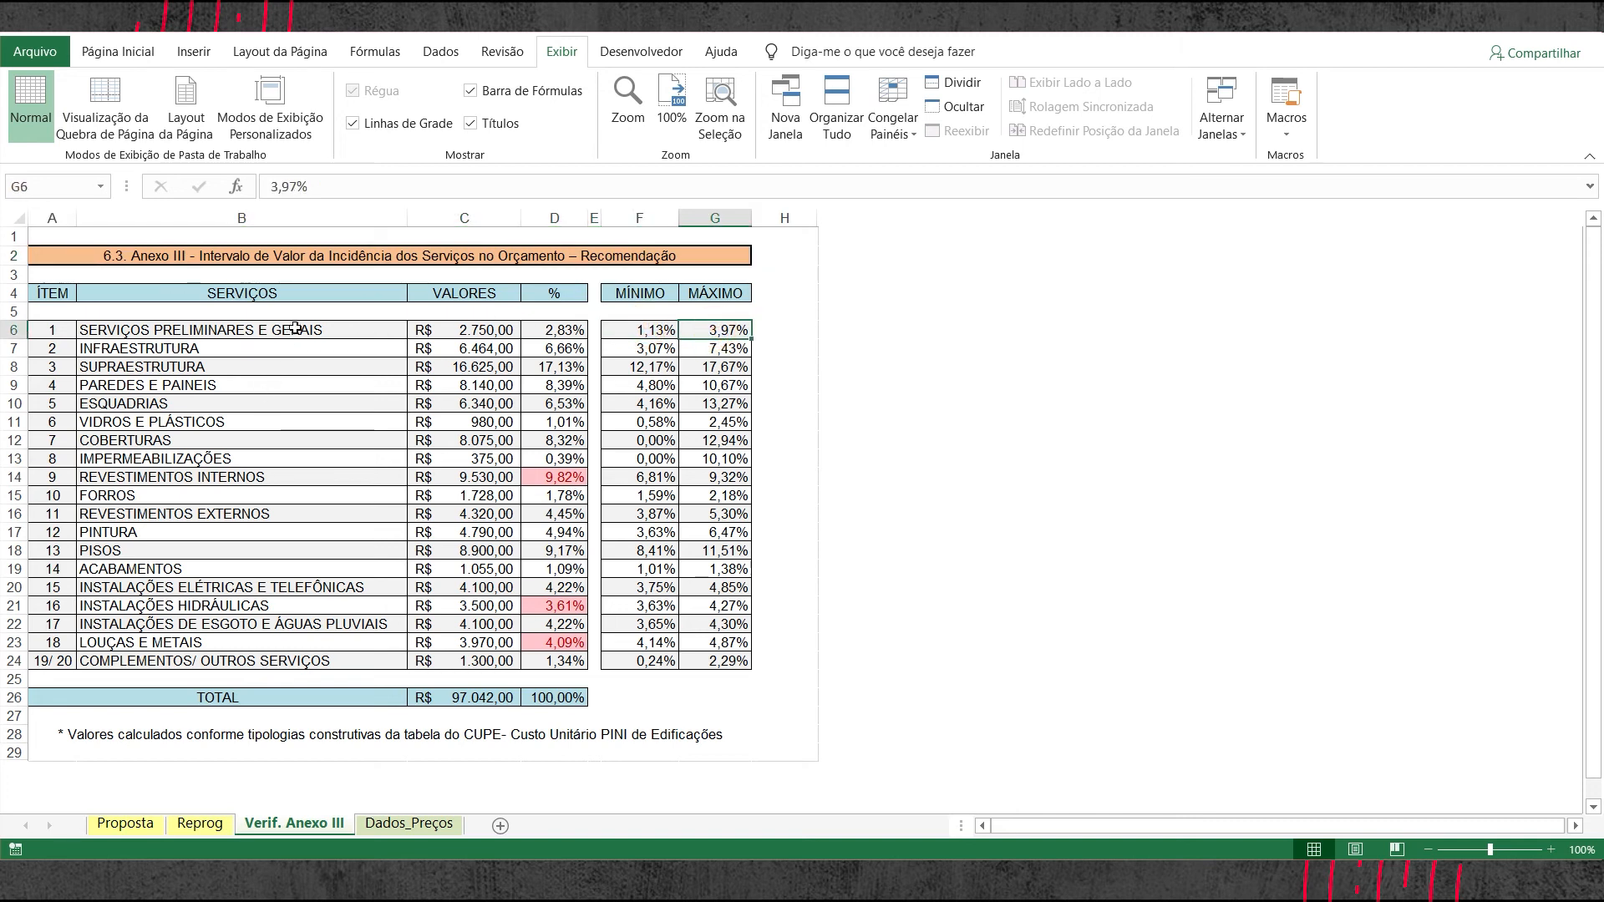
pyautogui.click(656, 330)
pyautogui.click(725, 330)
pyautogui.moveTo(167, 478); pyautogui.dragTo(468, 479)
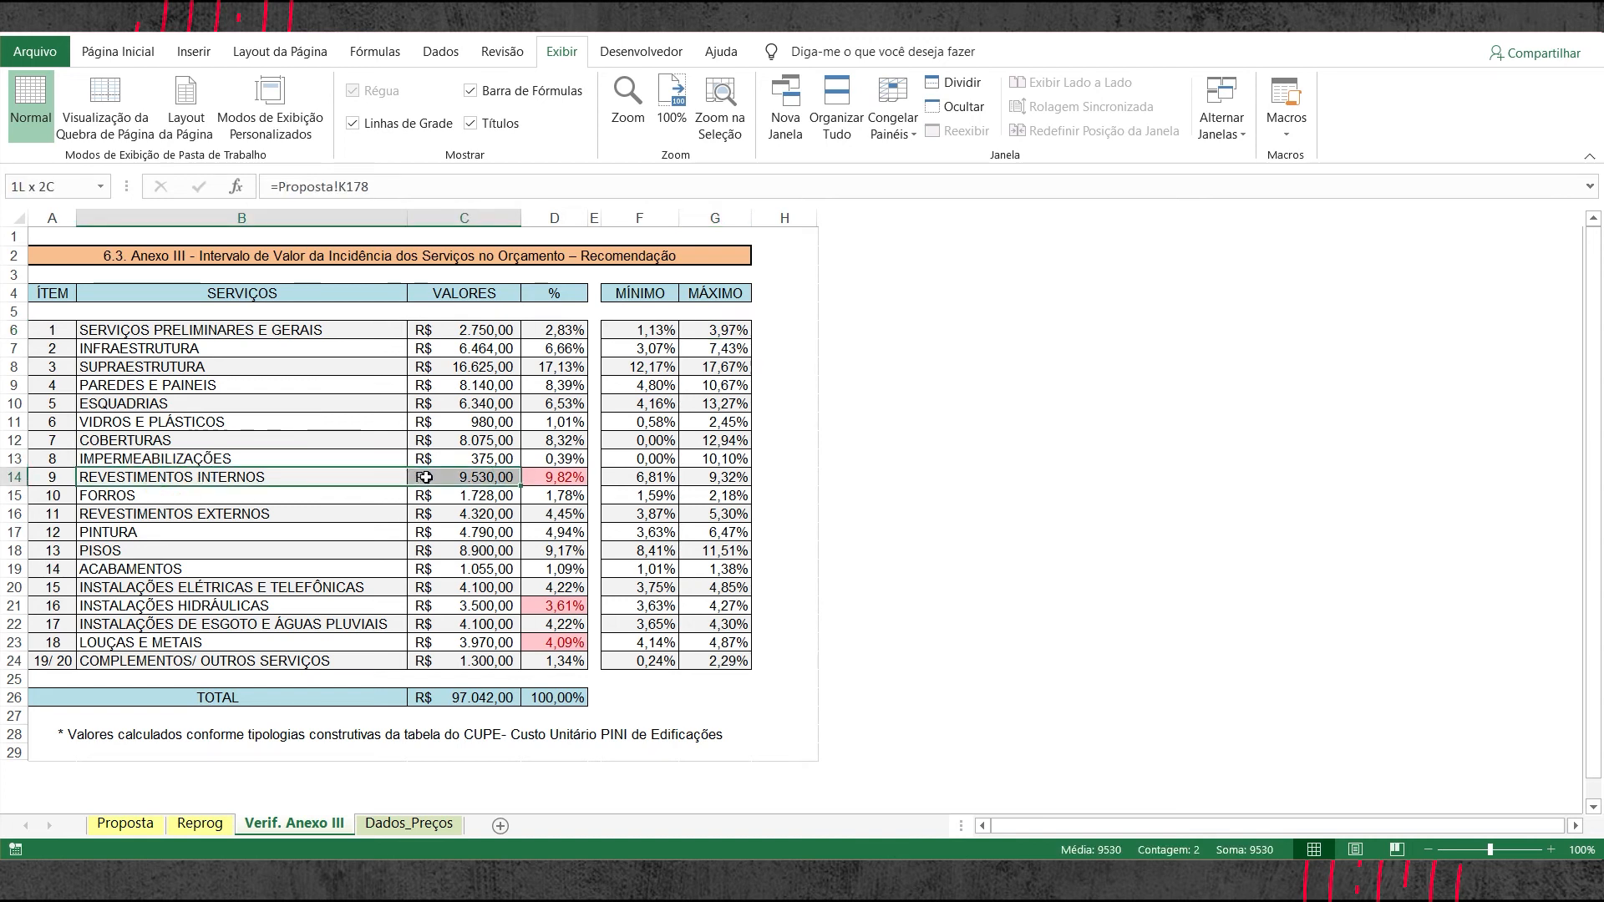
pyautogui.click(579, 477)
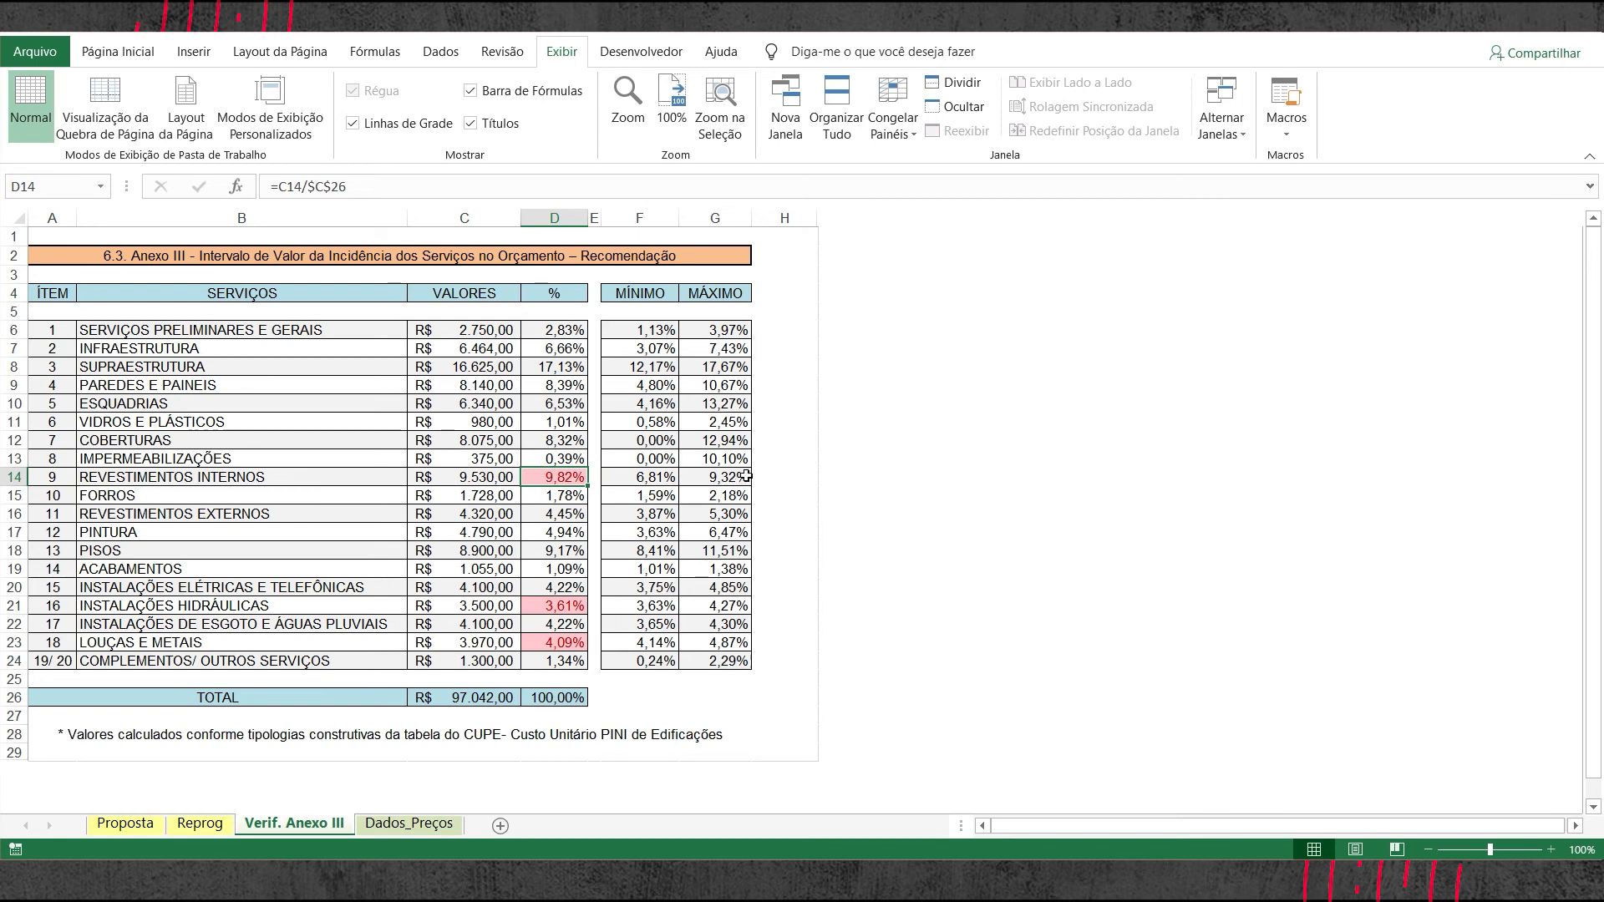
# - Compare the REVESTIMENTOS INTERNOS percentage with its MÍNIMO and MÁXIMO limits in the Anexo III table
pyautogui.click(652, 477)
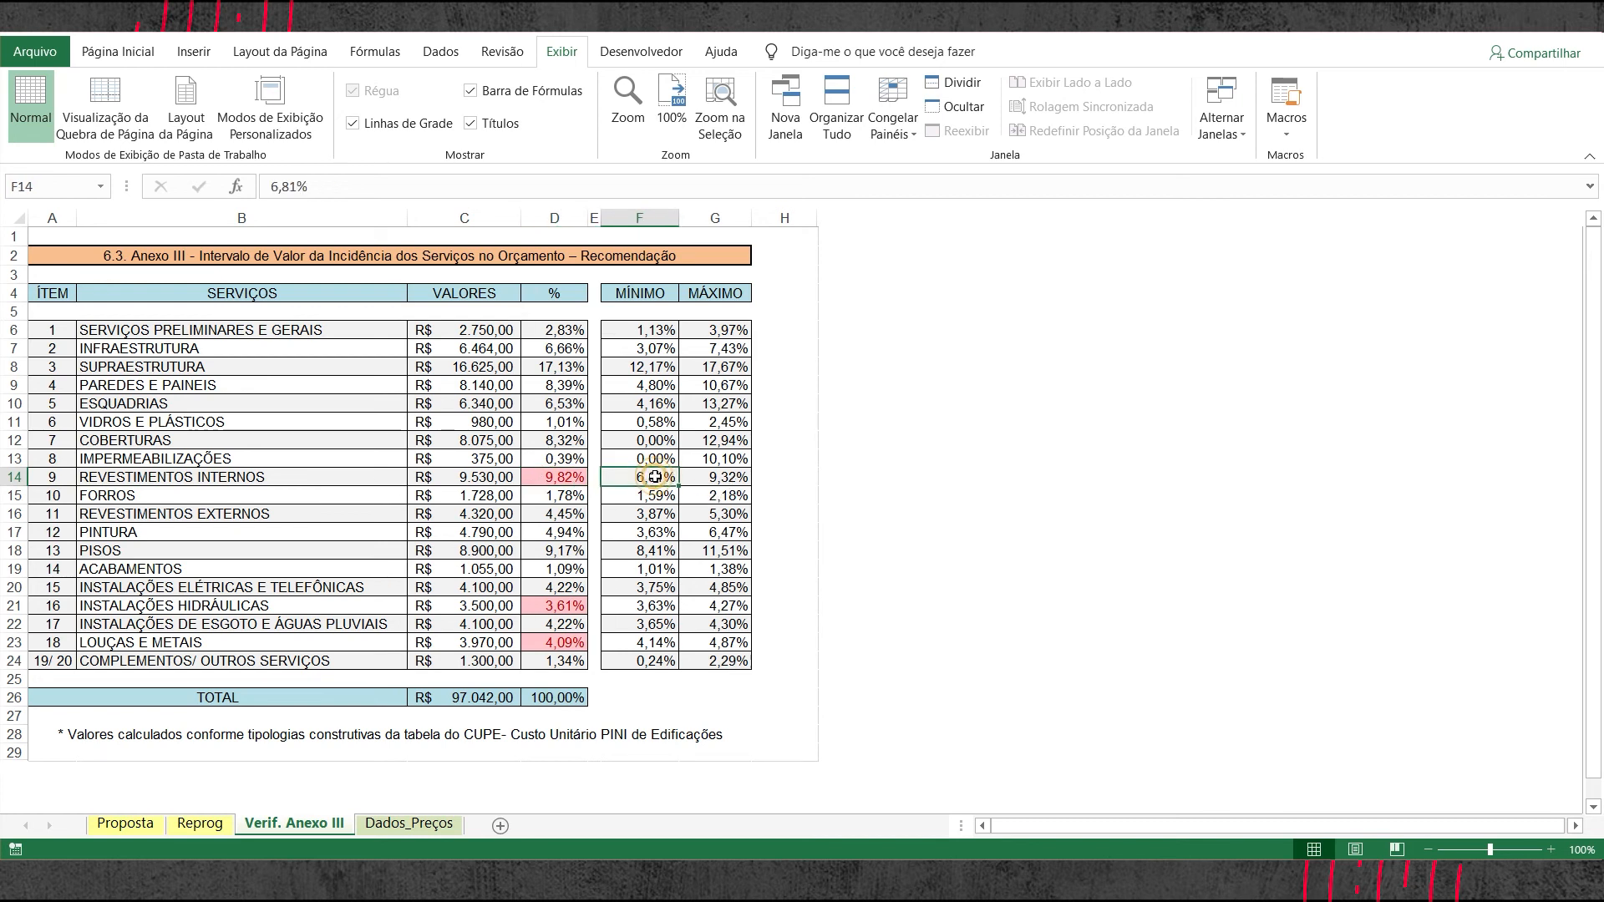
pyautogui.click(560, 478)
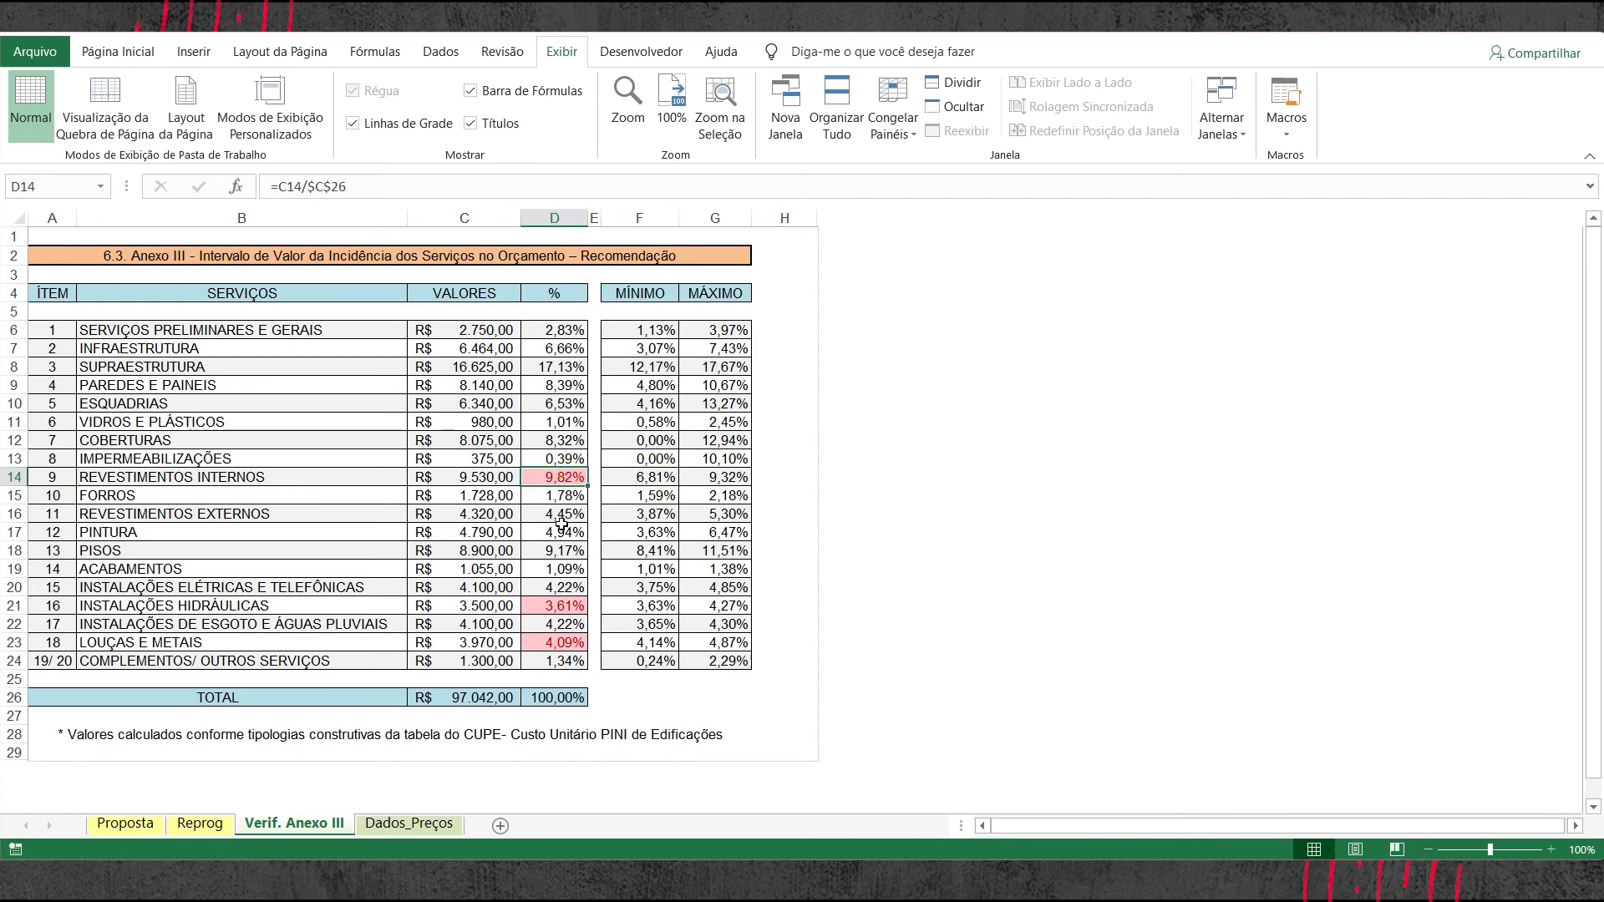
pyautogui.click(644, 477)
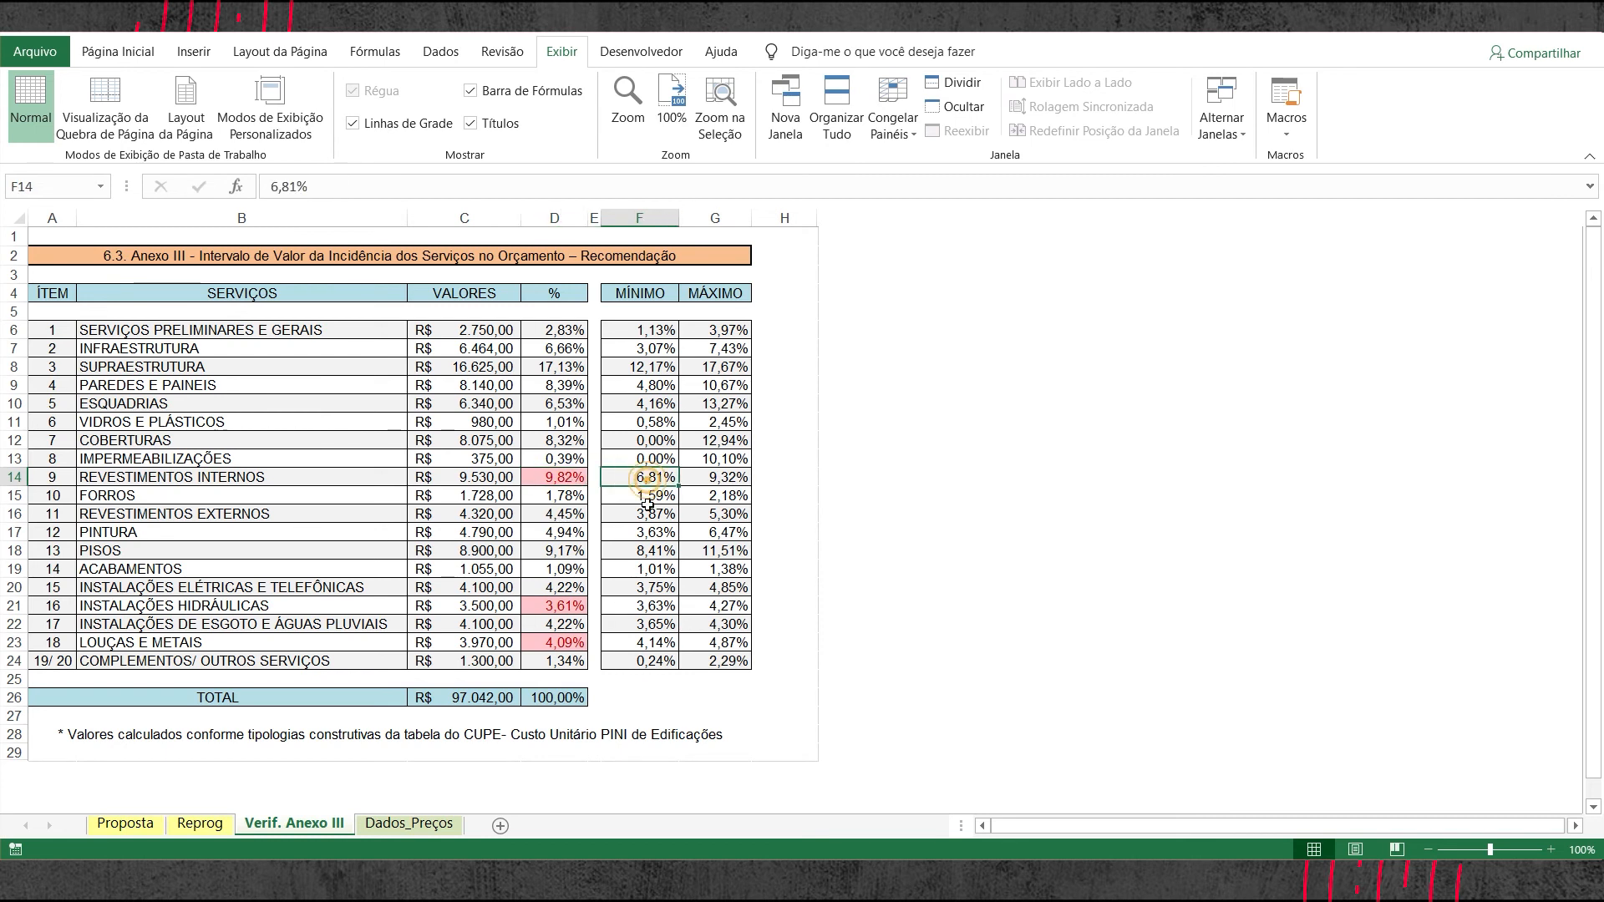
pyautogui.click(723, 483)
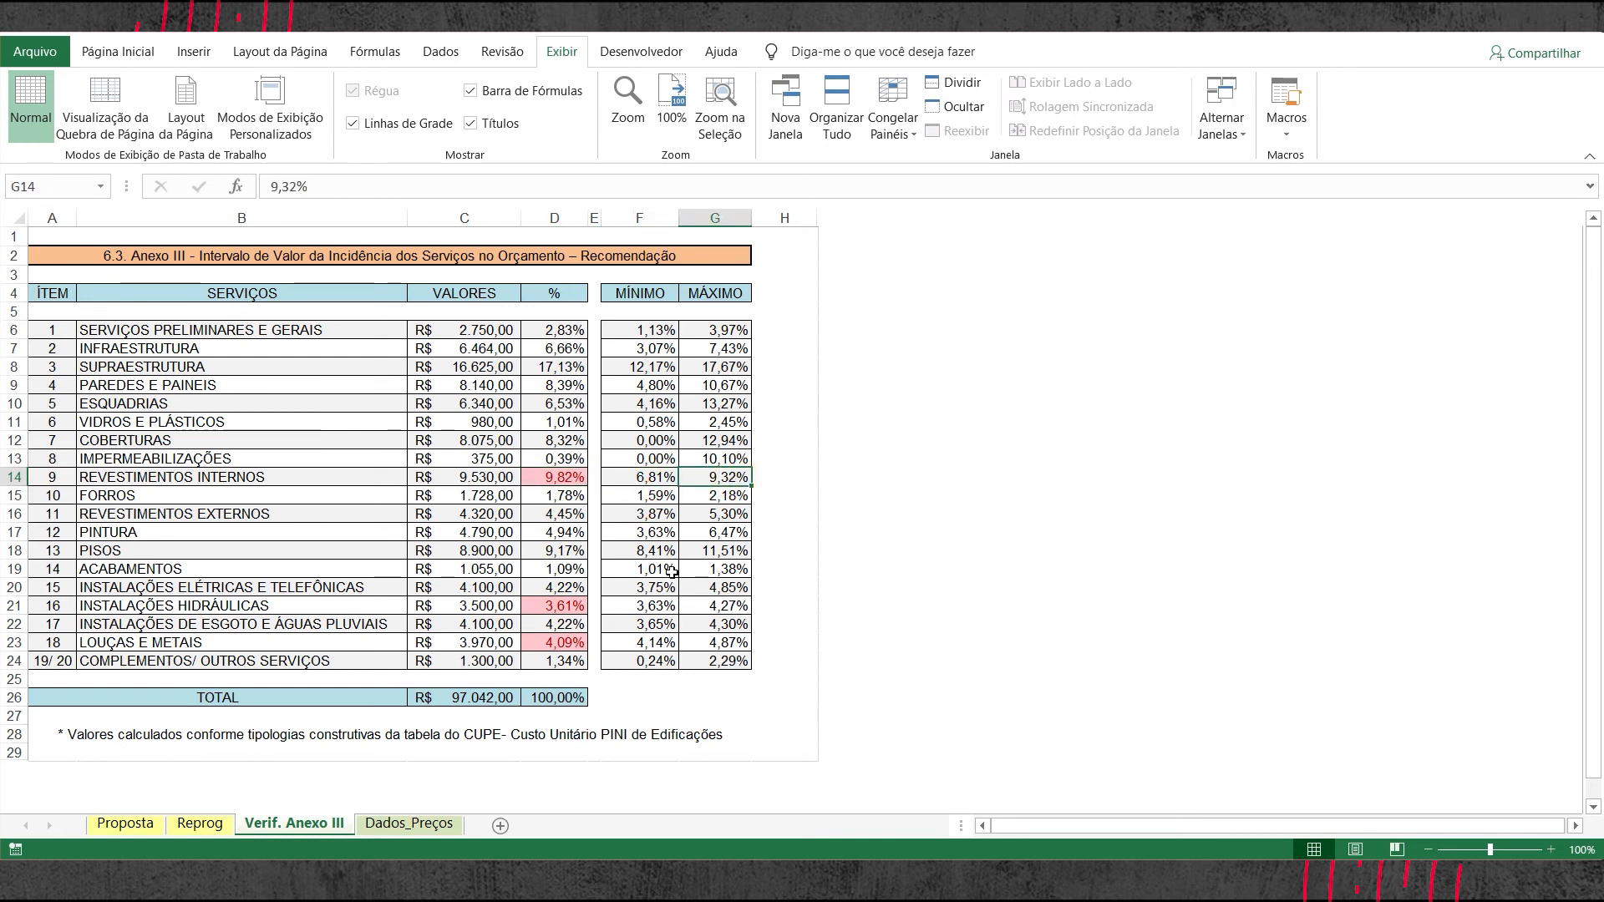
pyautogui.moveTo(326, 476); pyautogui.dragTo(573, 478)
pyautogui.click(573, 477)
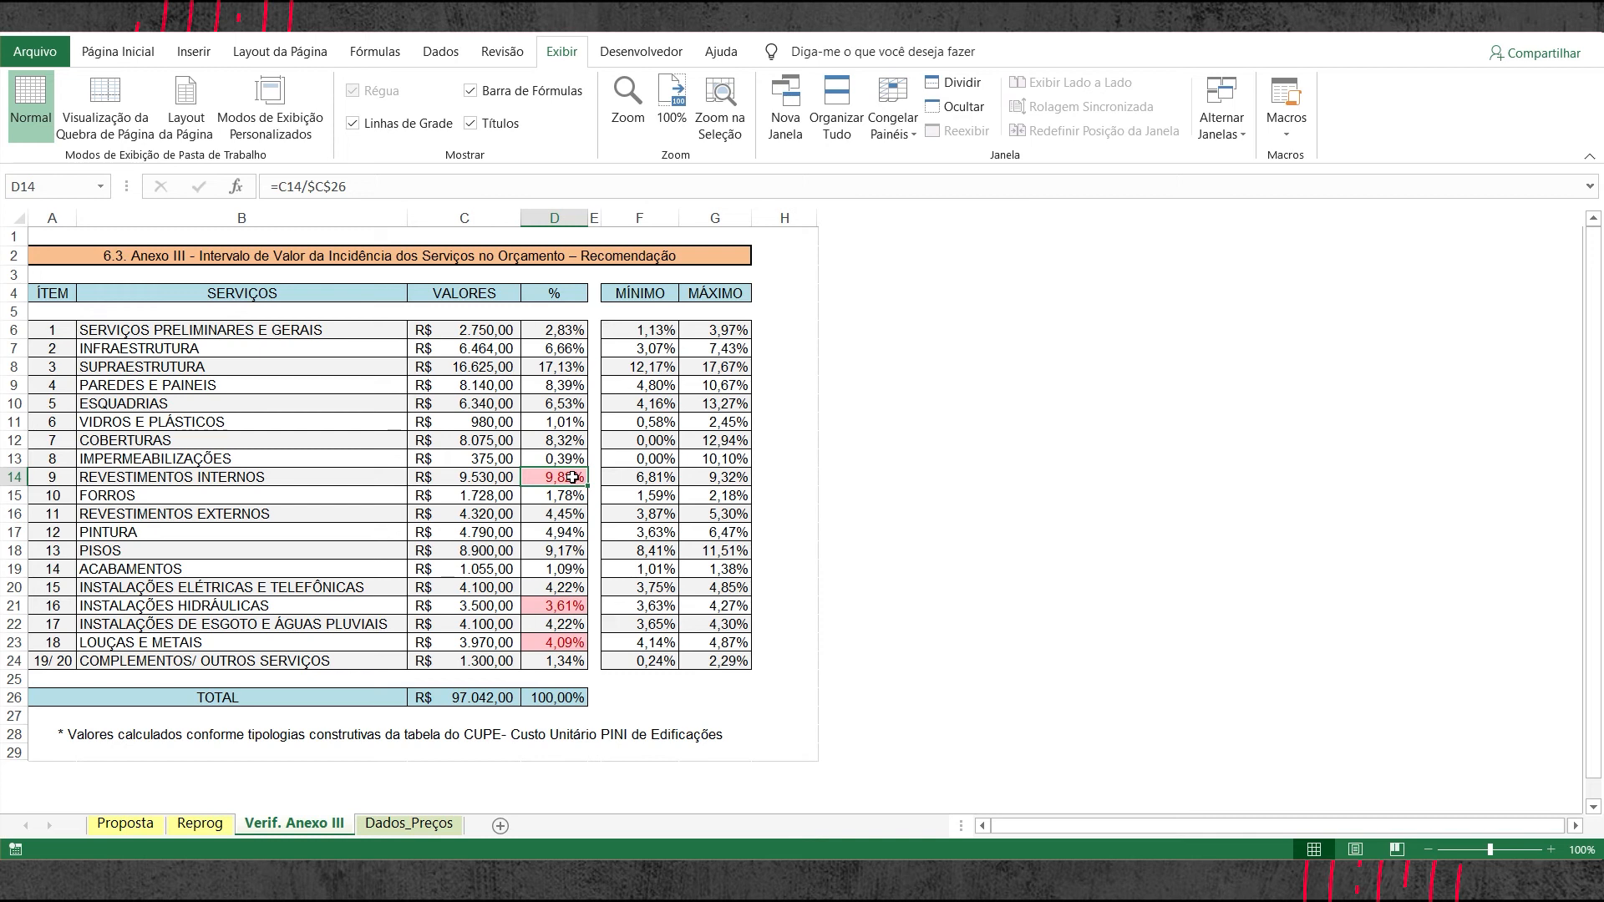
pyautogui.click(568, 498)
pyautogui.click(570, 477)
pyautogui.click(730, 482)
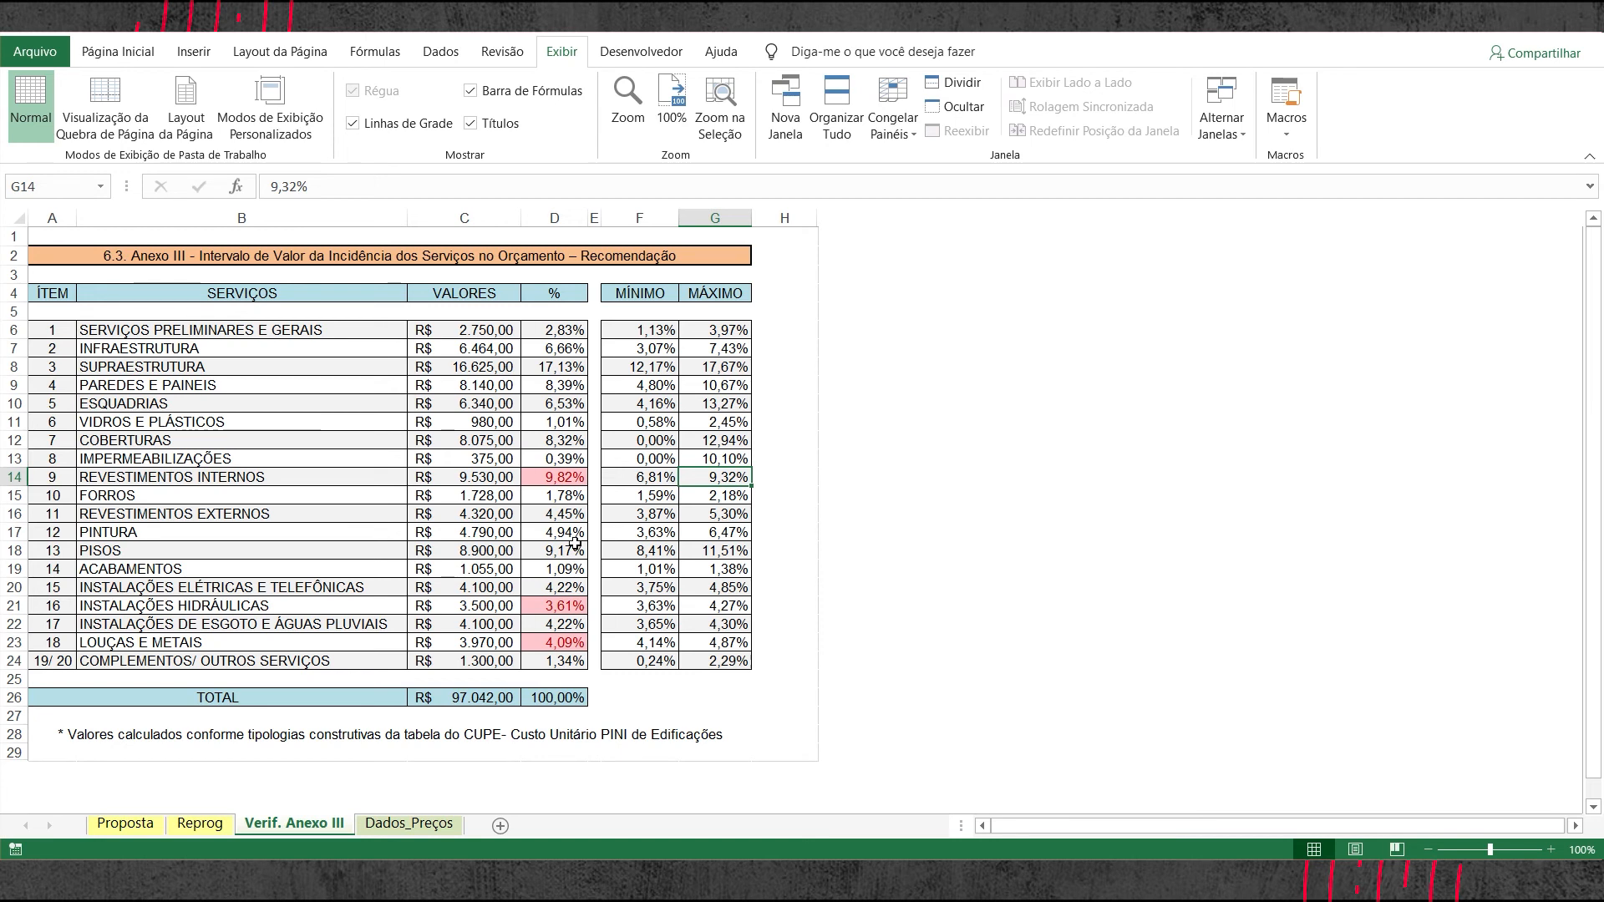
# - Review the service percentages from SERVIÇOS PRELIMINARES E GERAIS to REVESTIMENTOS EXTERNOS and the SUPRAESTRUTURA minimum
pyautogui.moveTo(547, 329); pyautogui.dragTo(555, 514)
pyautogui.click(570, 480)
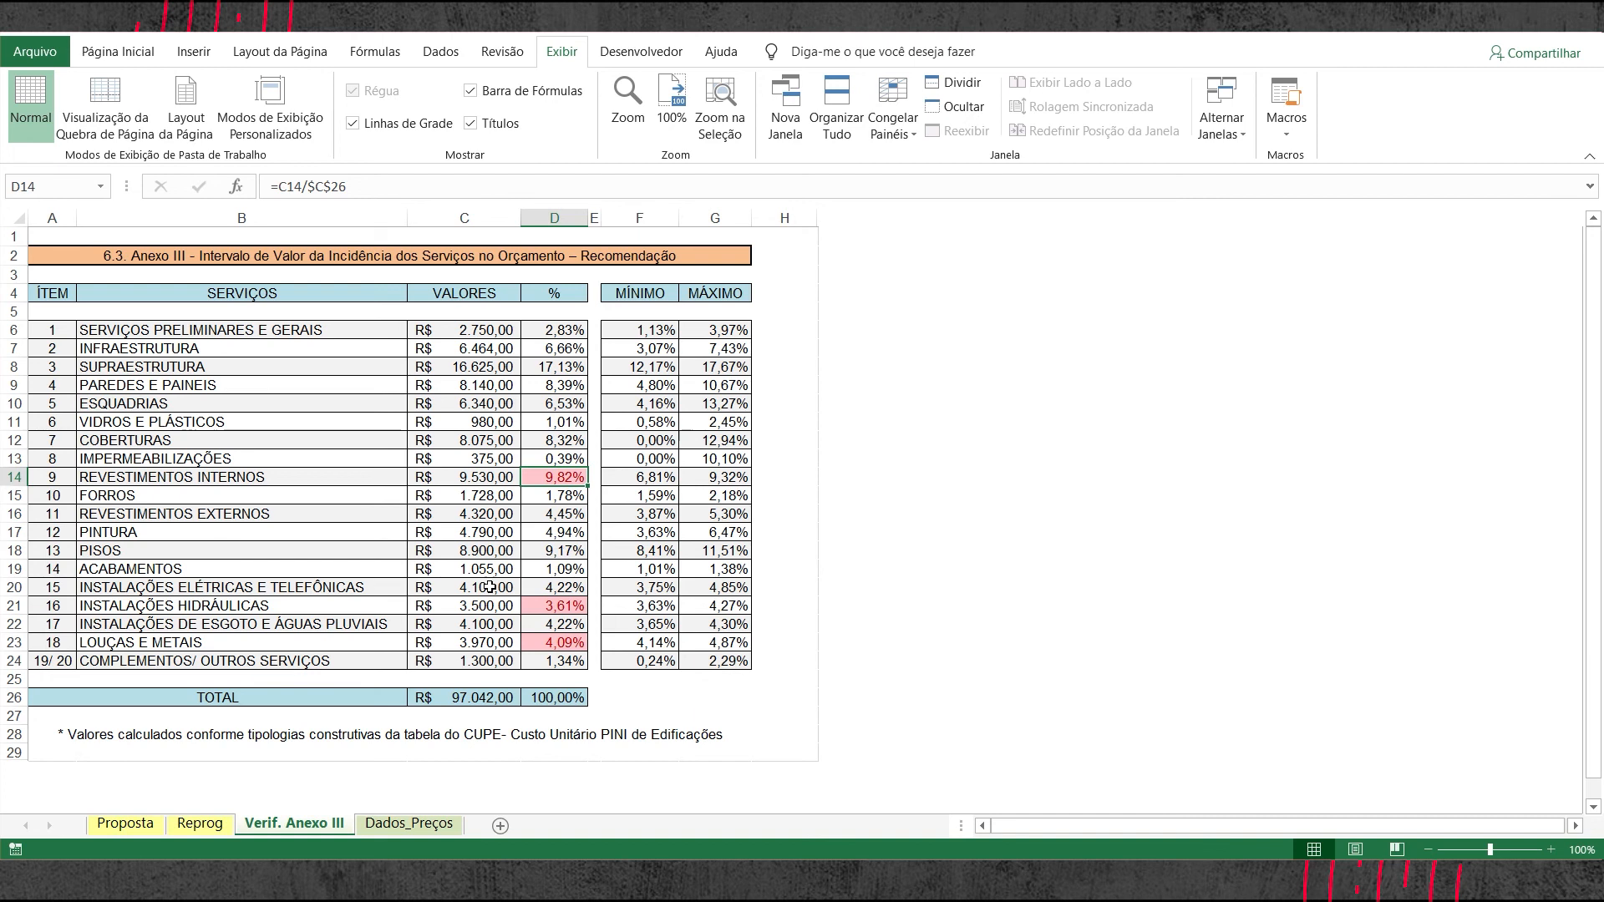
pyautogui.click(657, 367)
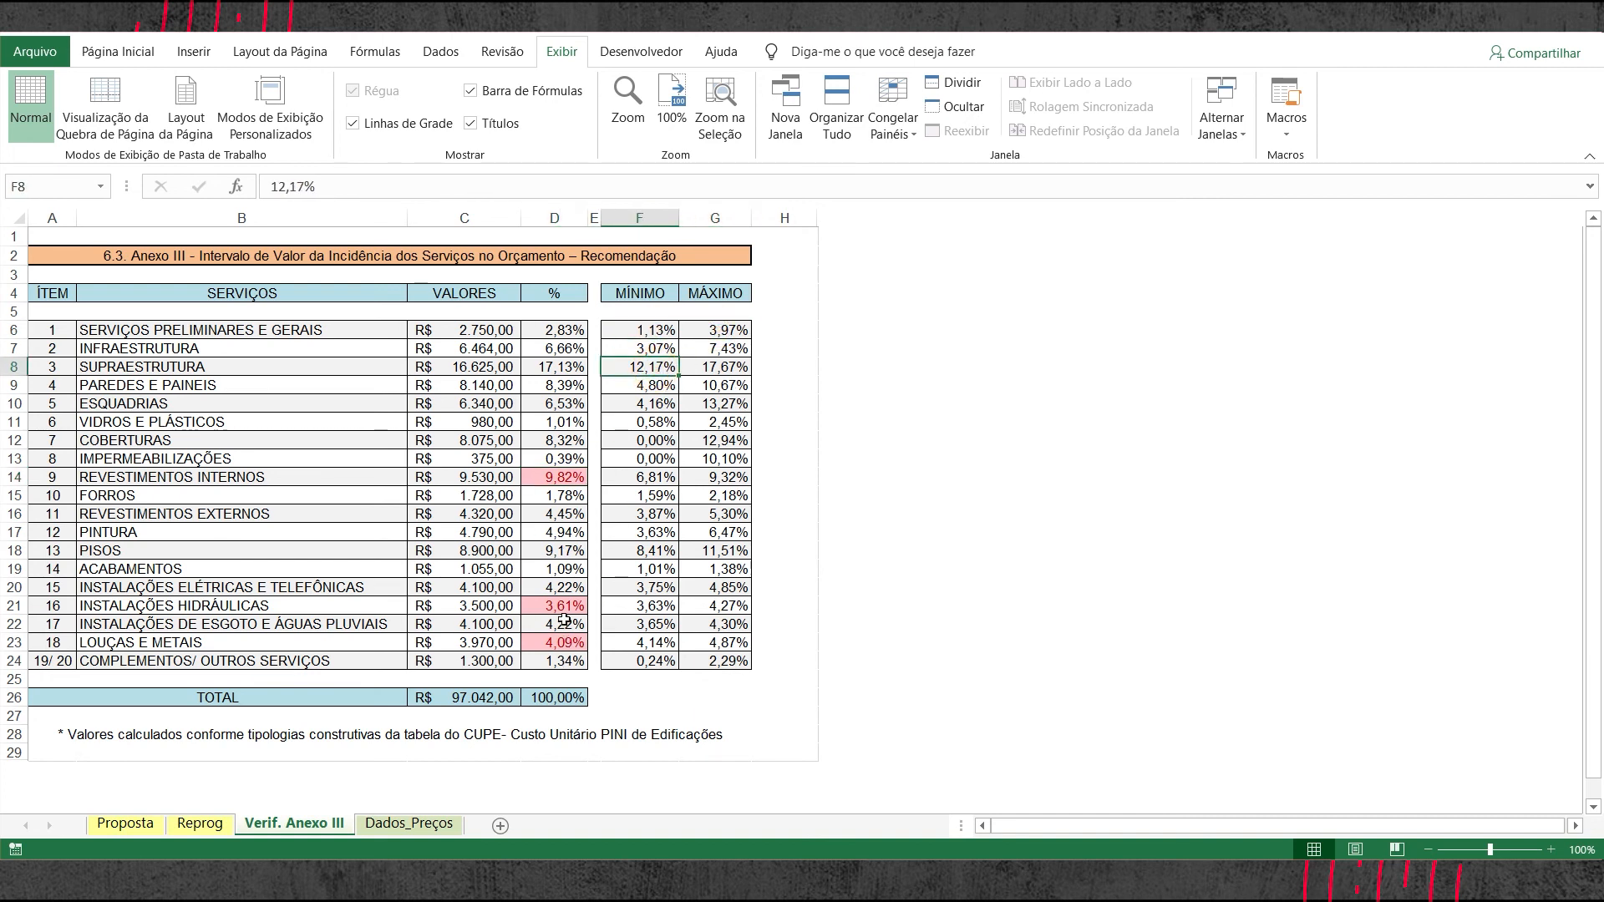
pyautogui.click(550, 480)
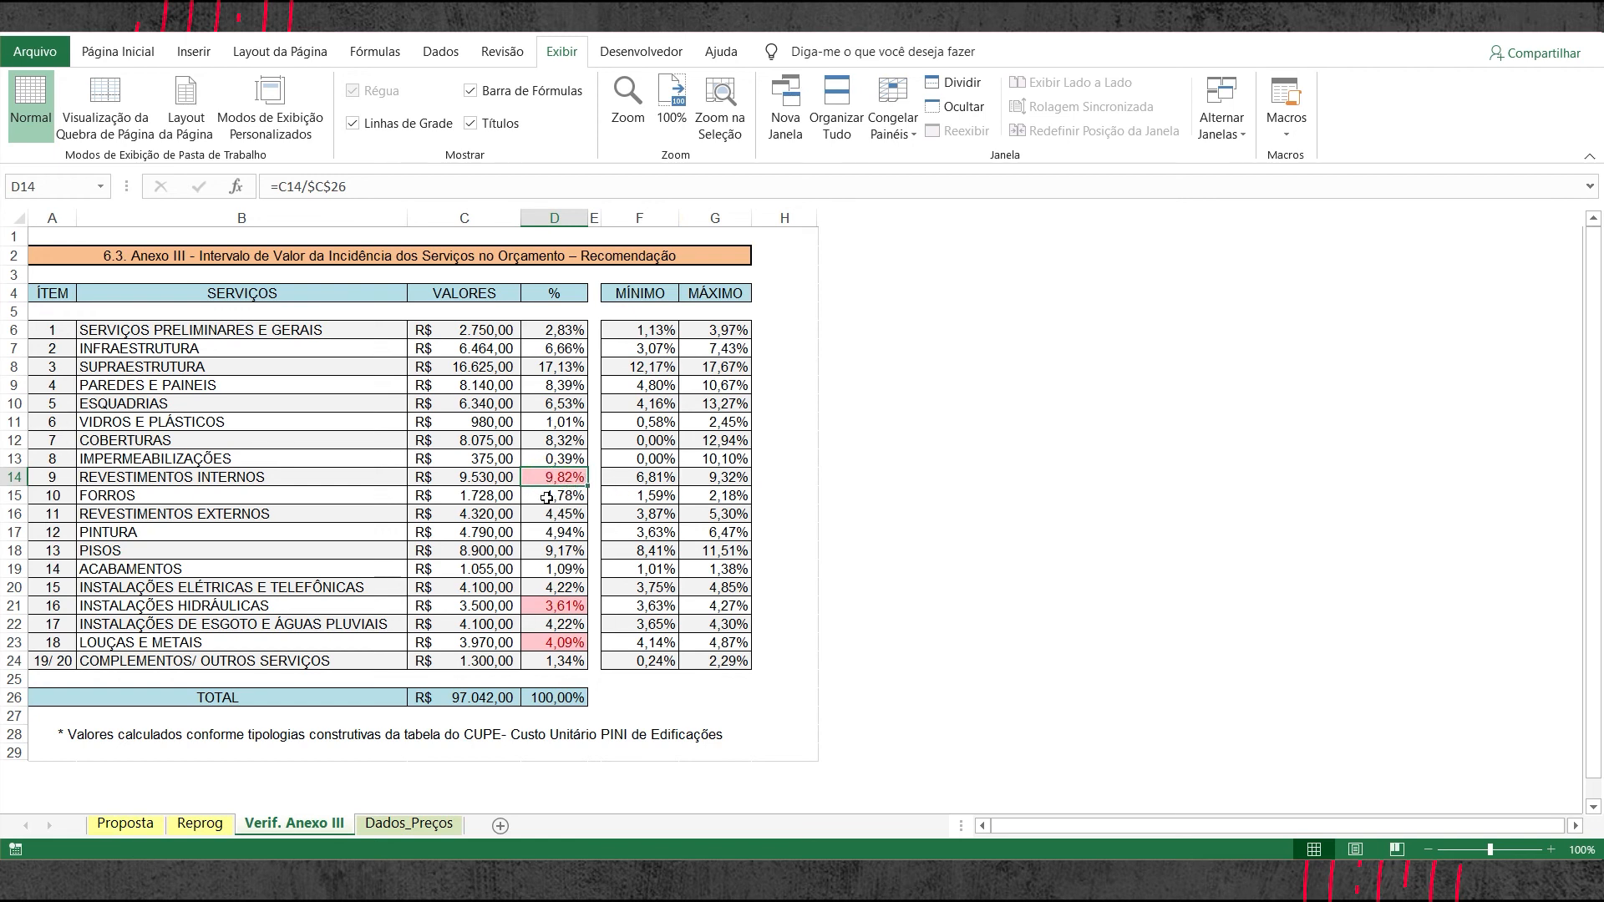
# - Check the INSTALAÇÕES HIDRÁULICAS and LOUÇAS E METAIS percentages, and review the percentage column against the minimum column
pyautogui.moveTo(554, 605)
pyautogui.mouseDown()
pyautogui.moveTo(554, 624)
pyautogui.moveTo(554, 588)
pyautogui.mouseUp()
pyautogui.click(554, 643)
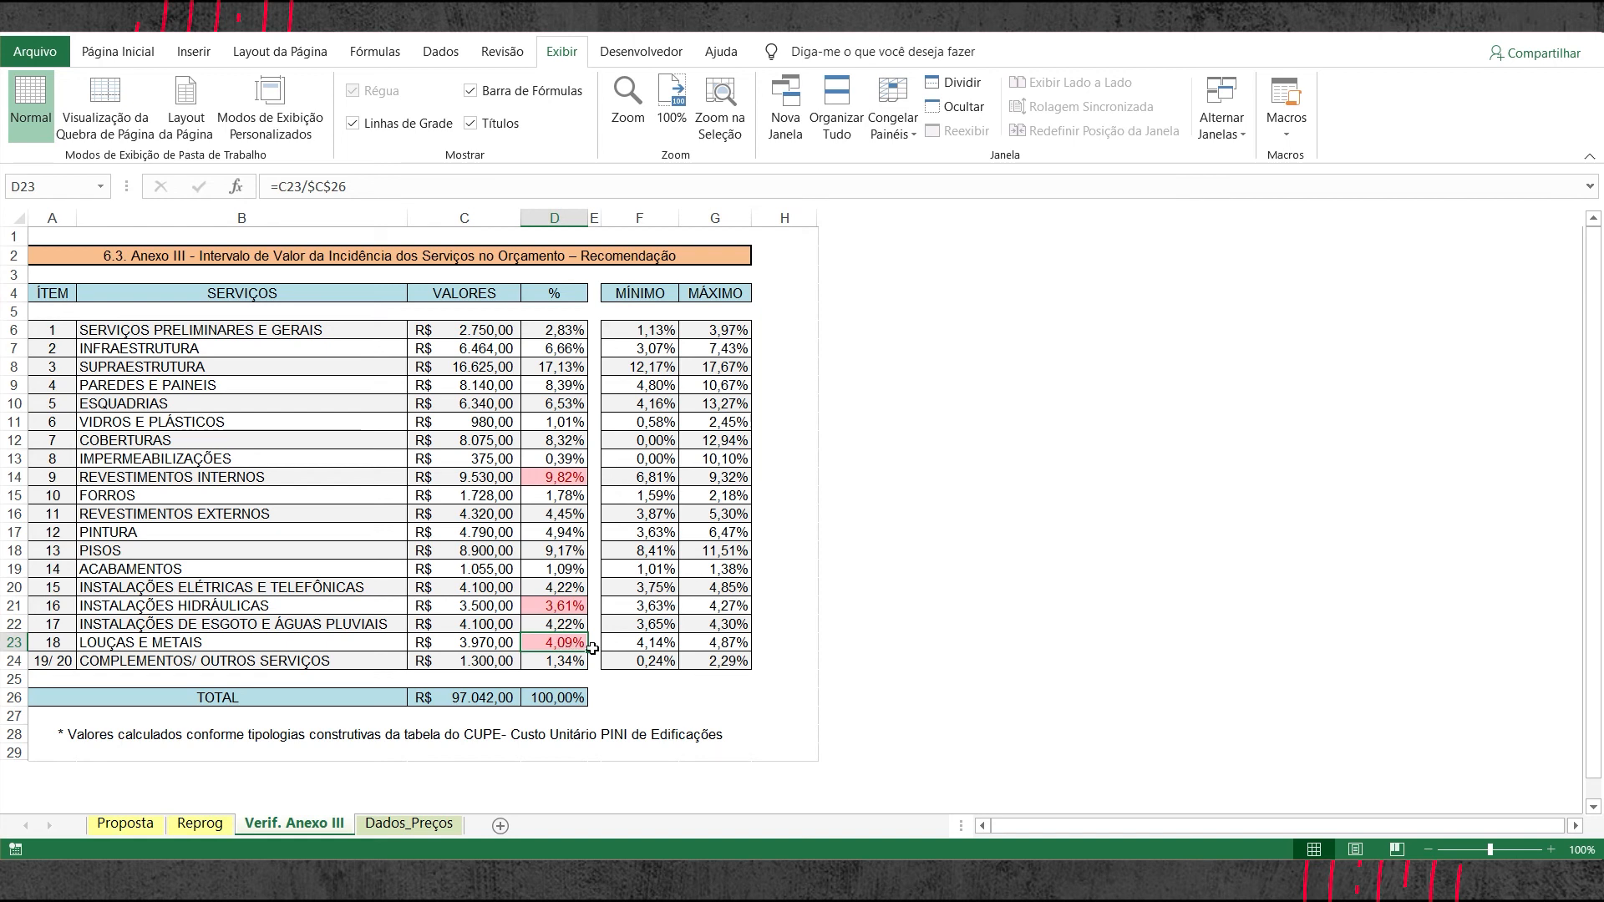
pyautogui.click(671, 648)
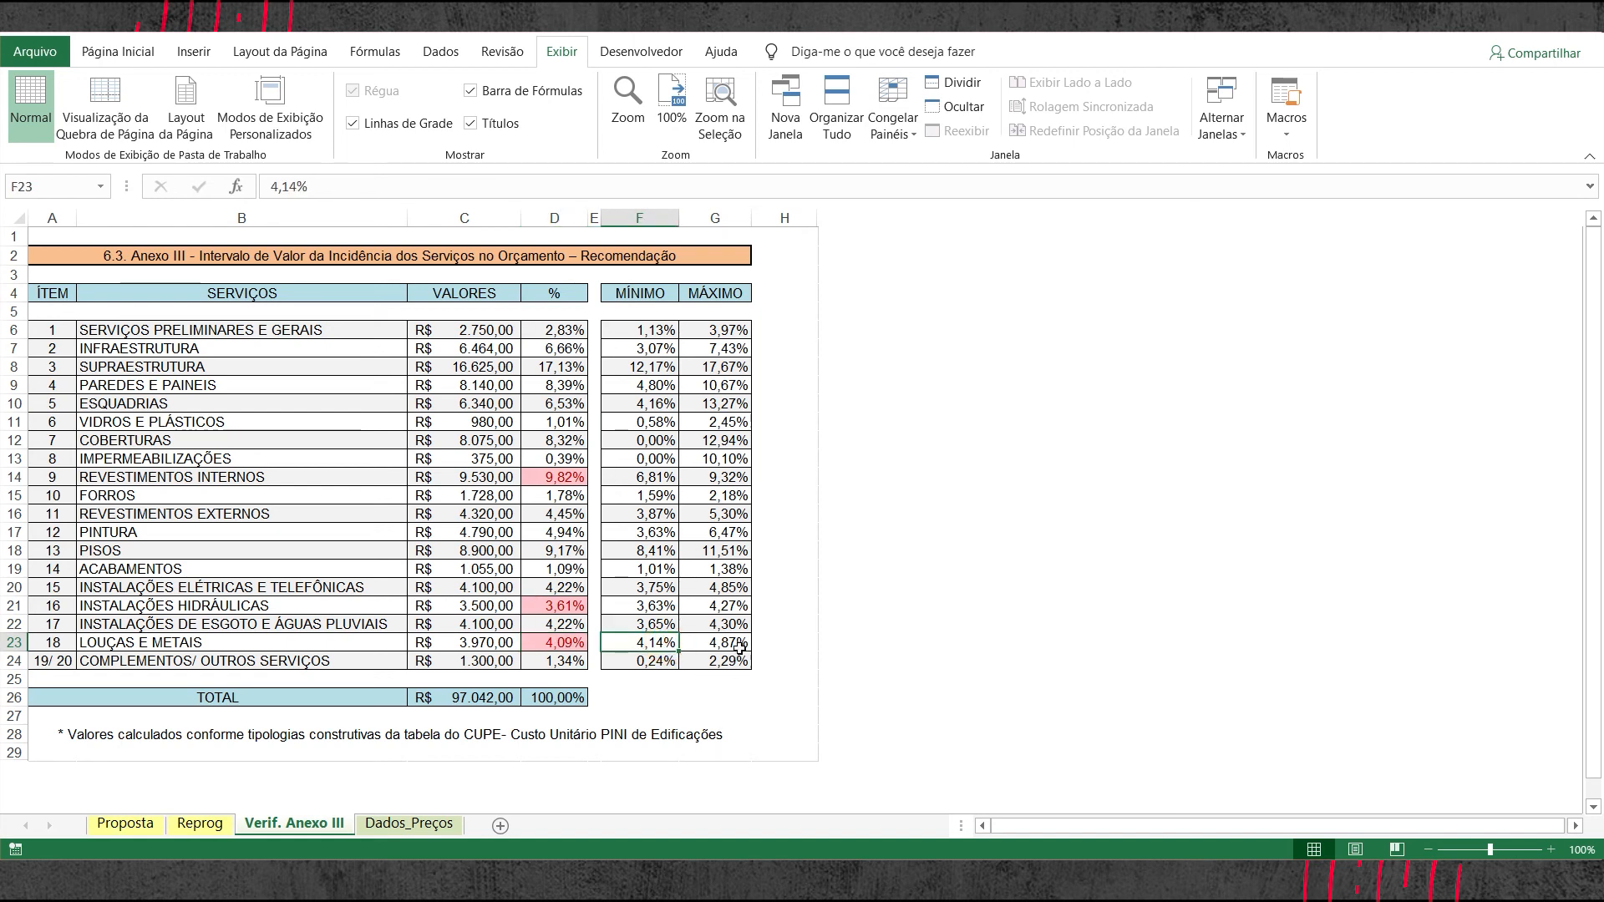
pyautogui.click(568, 474)
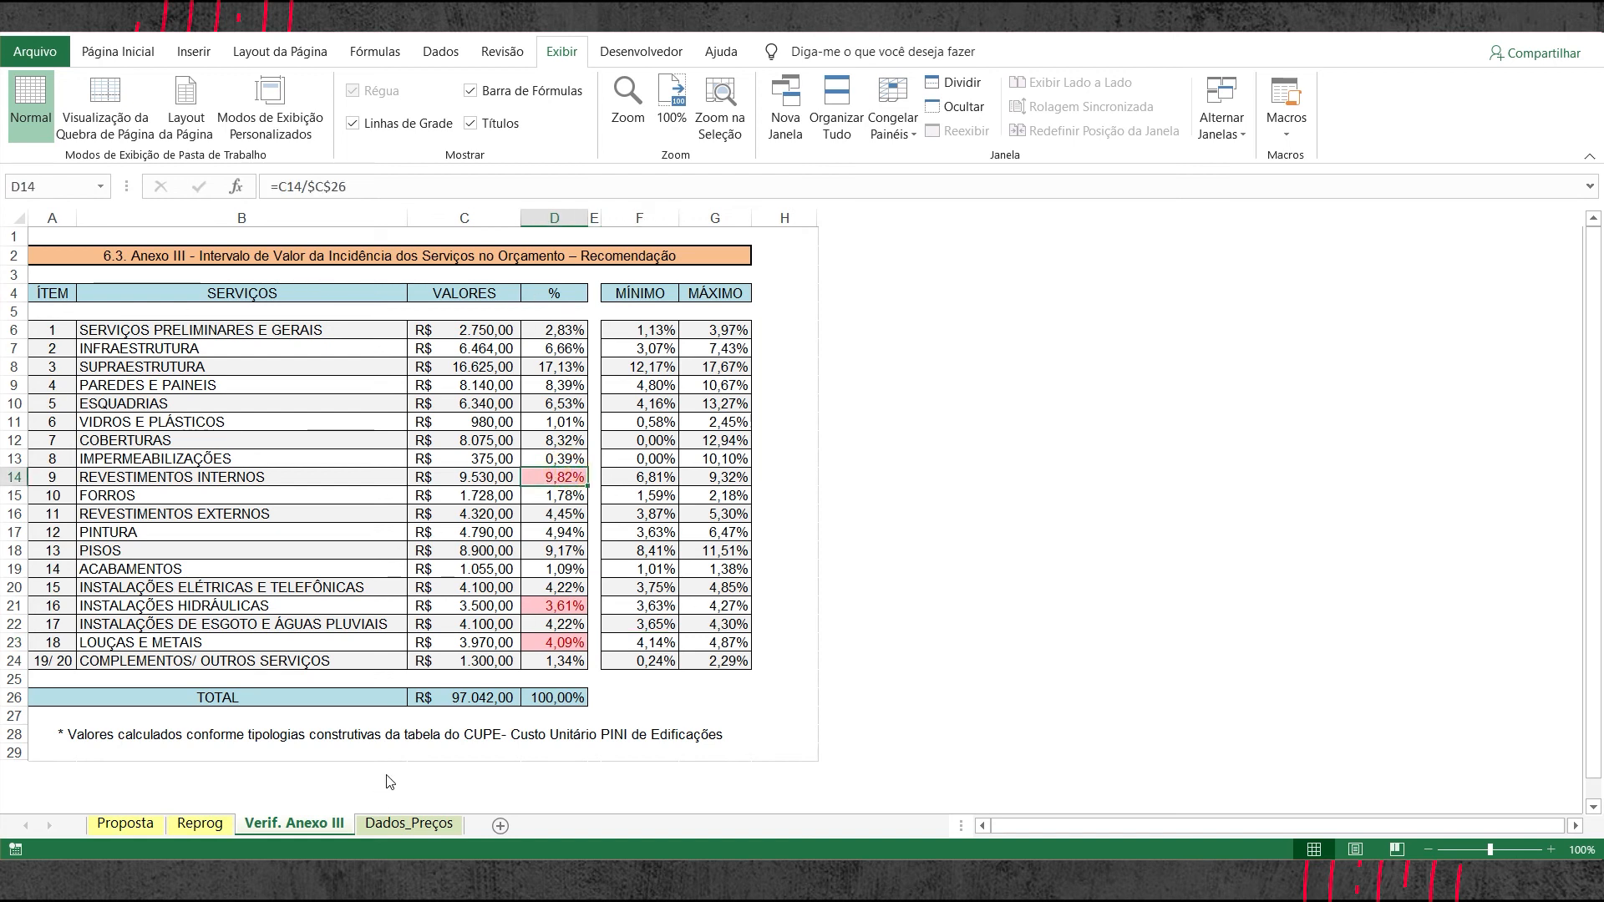
pyautogui.moveTo(564, 326); pyautogui.dragTo(565, 643)
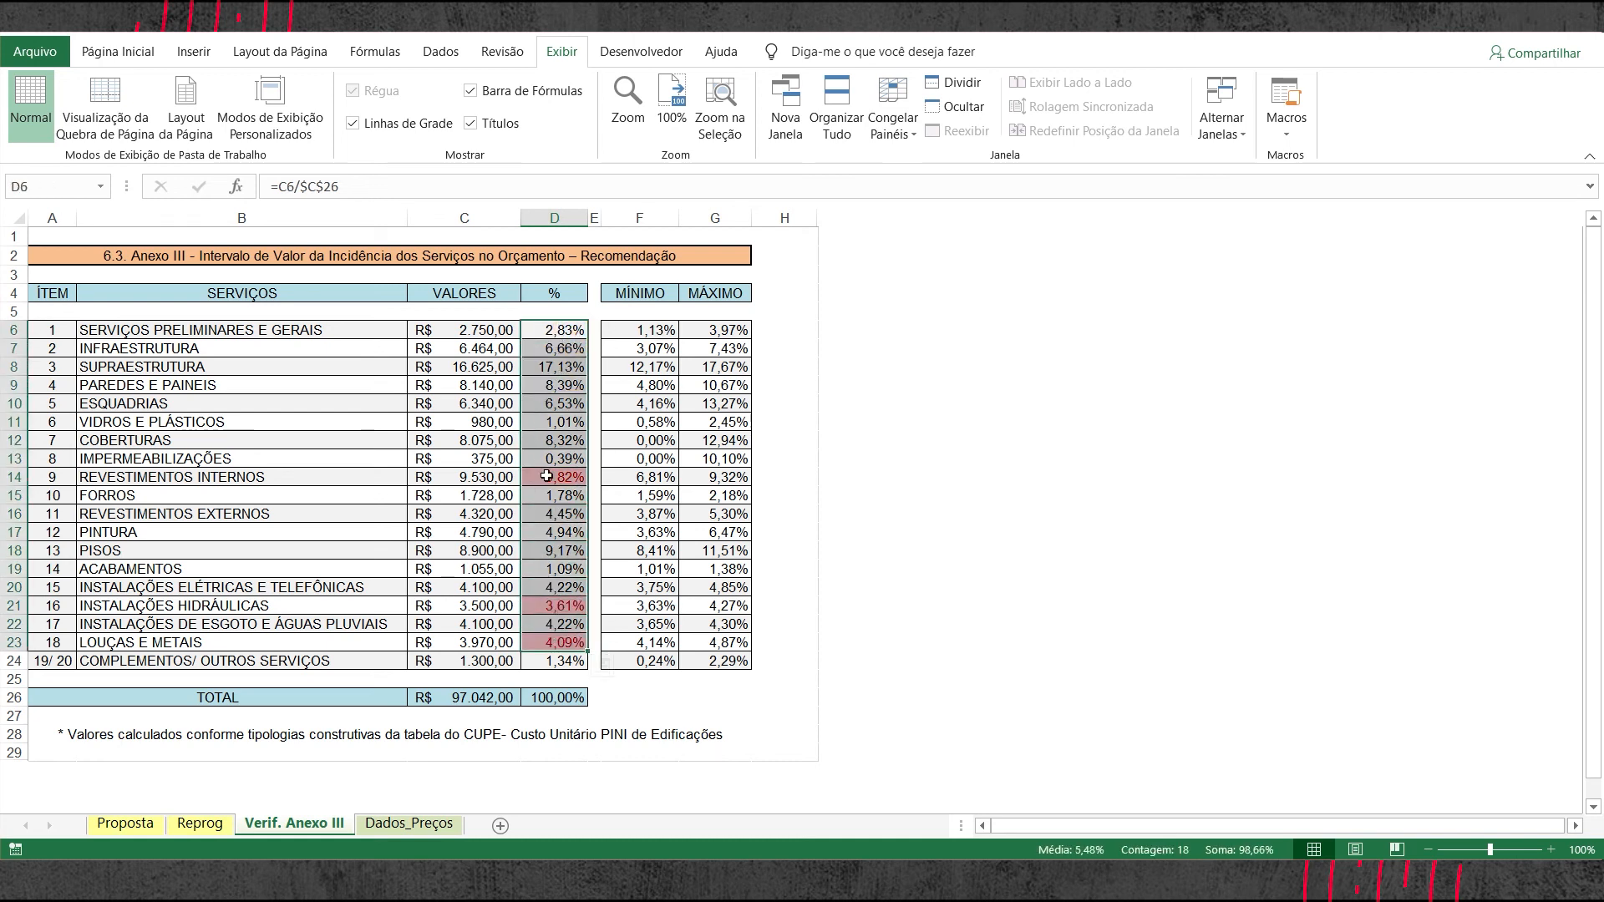
pyautogui.moveTo(660, 332); pyautogui.dragTo(629, 472)
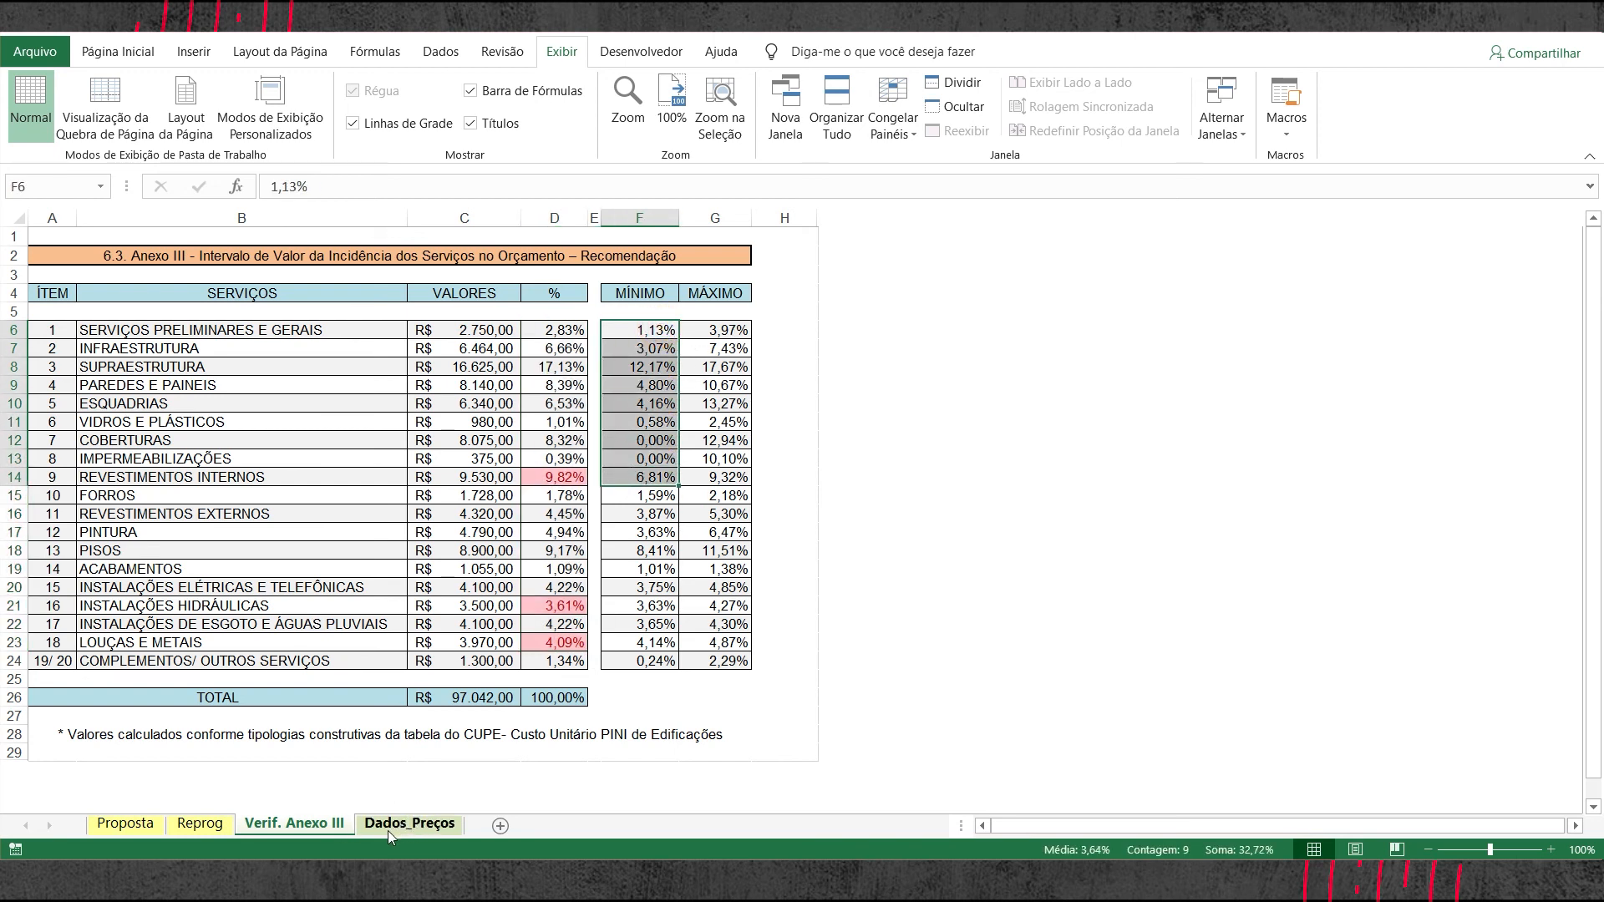
# - Look over the PROPOSTA header fields in the Proposta sheet and the header and CRONOGRAMAS table in the Reprog sheet
pyautogui.click(128, 830)
pyautogui.scroll(-2, 801, 522)
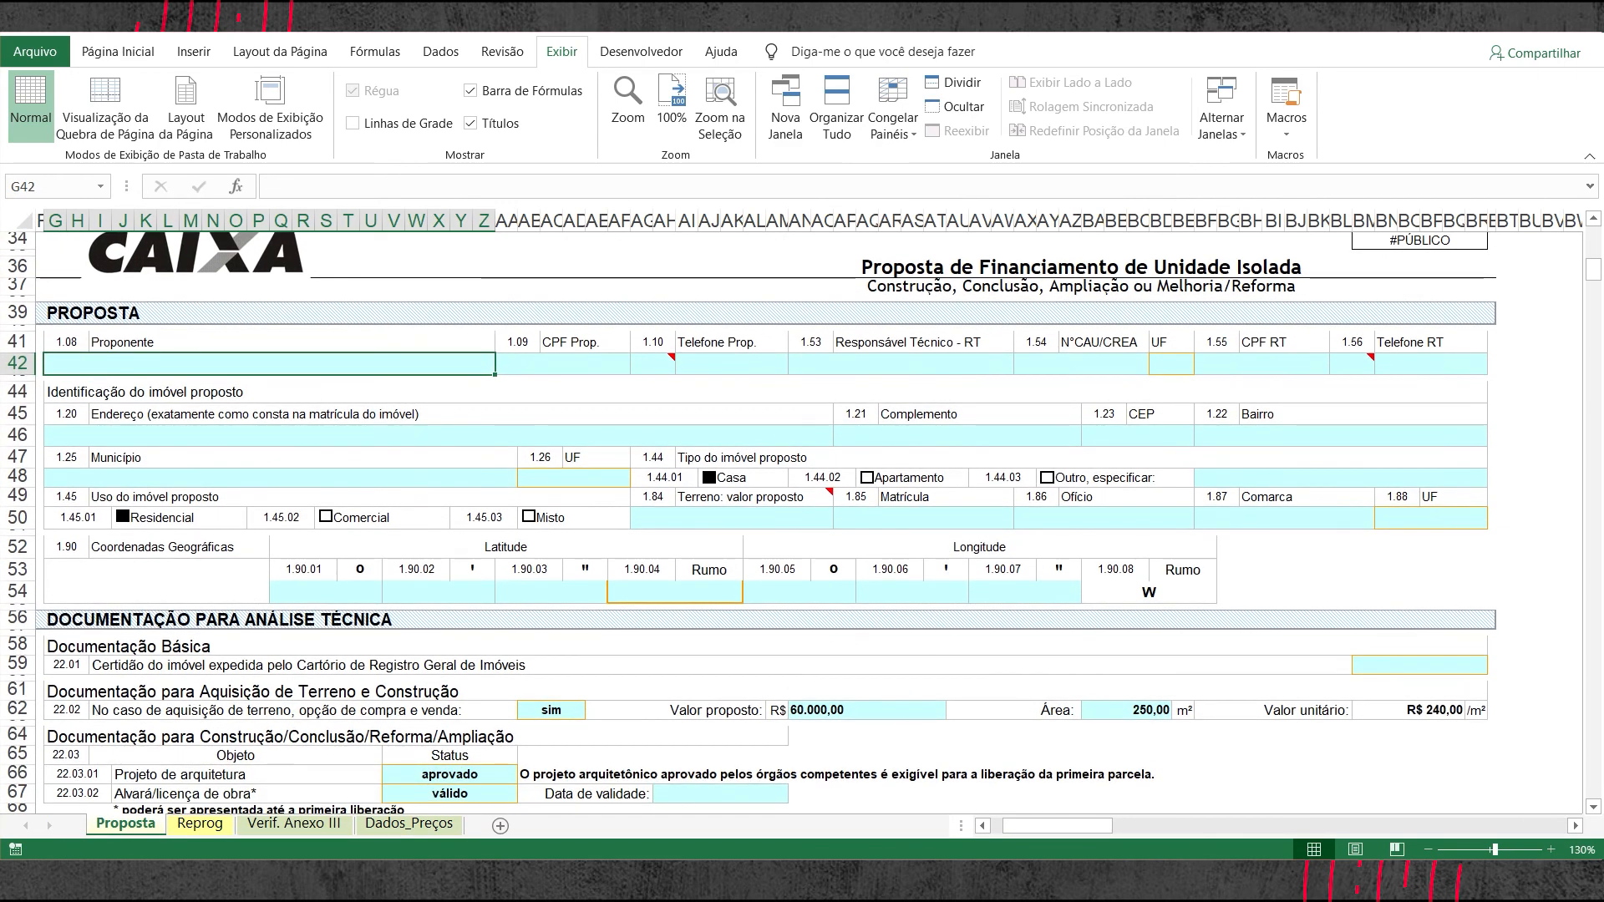
pyautogui.click(200, 824)
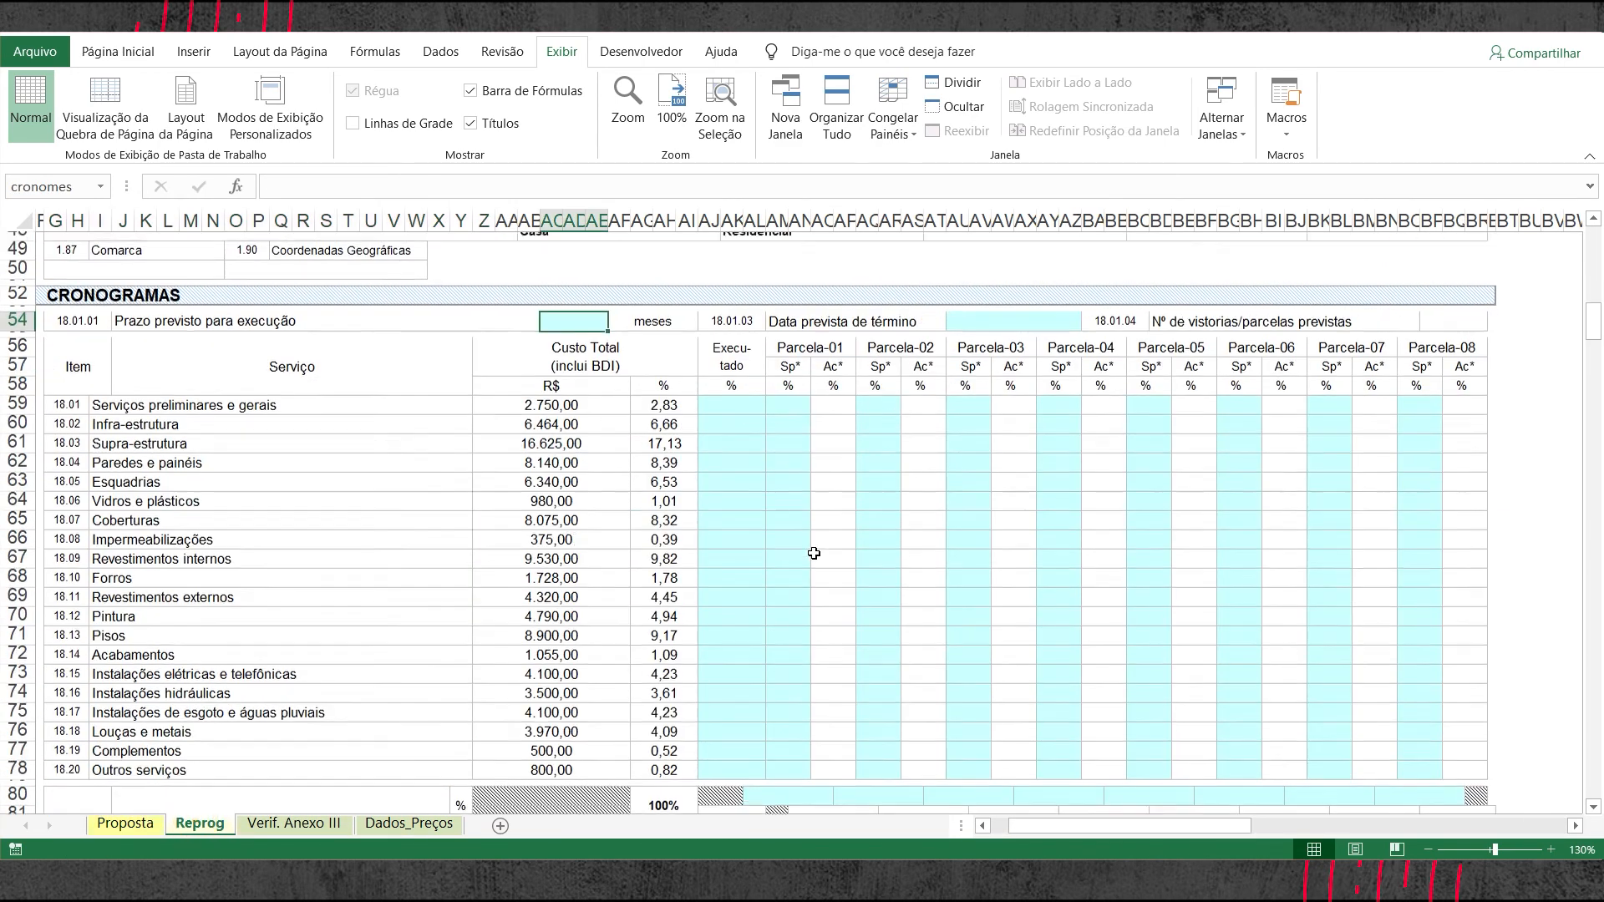
pyautogui.scroll(5, 814, 553)
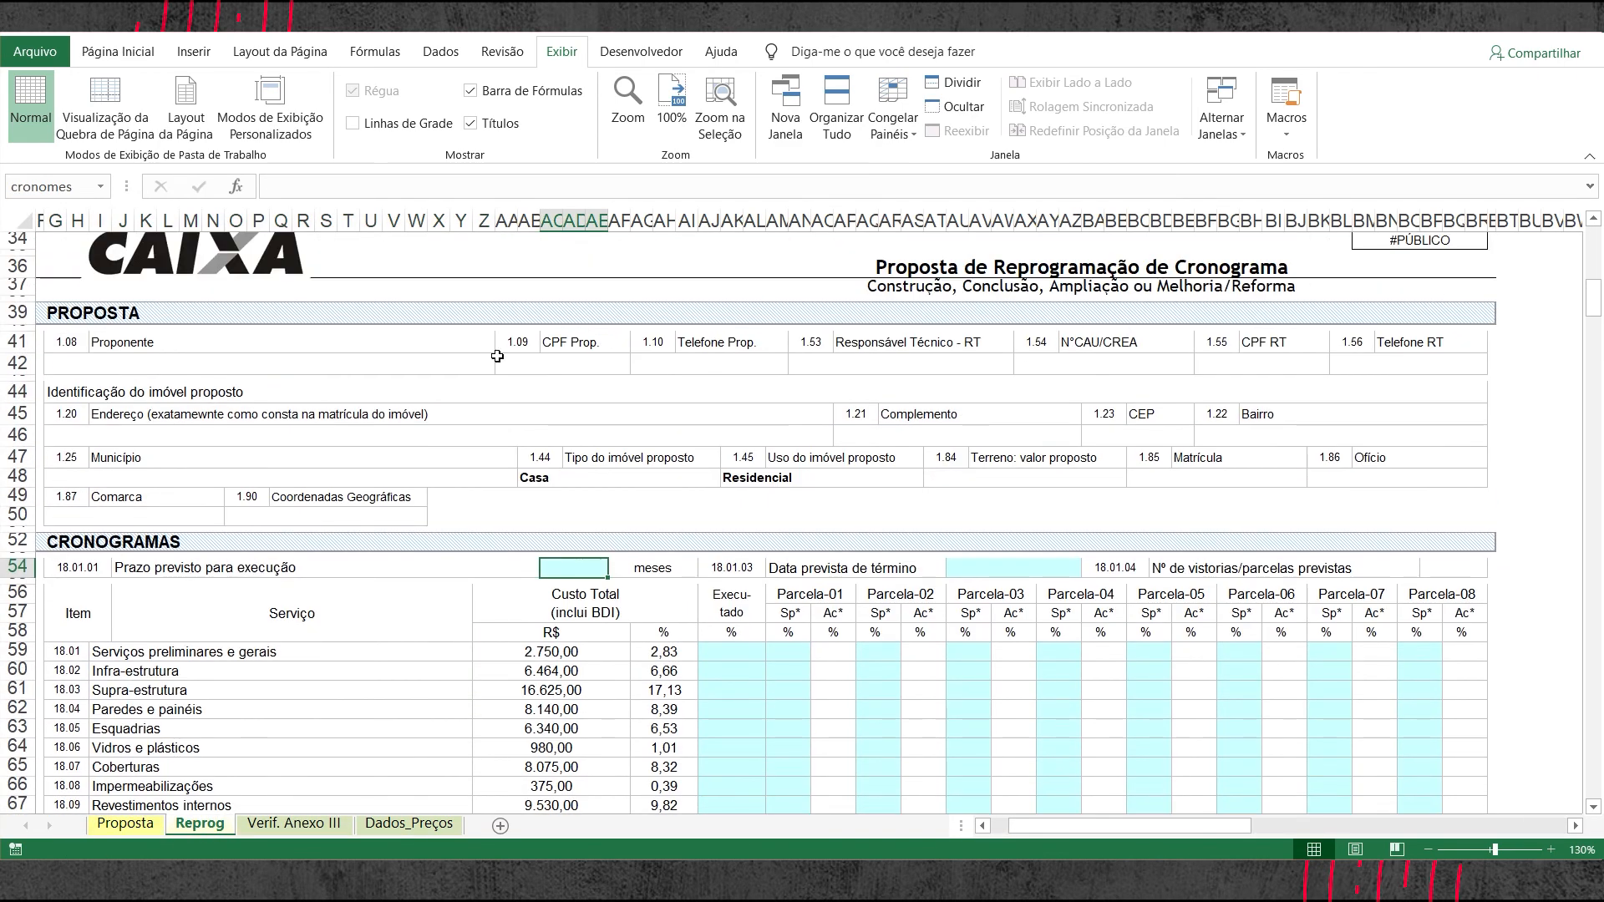
pyautogui.click(138, 832)
# - Return to the Verif. Anexo III sheet and check the PISOS percentage
pyautogui.click(313, 825)
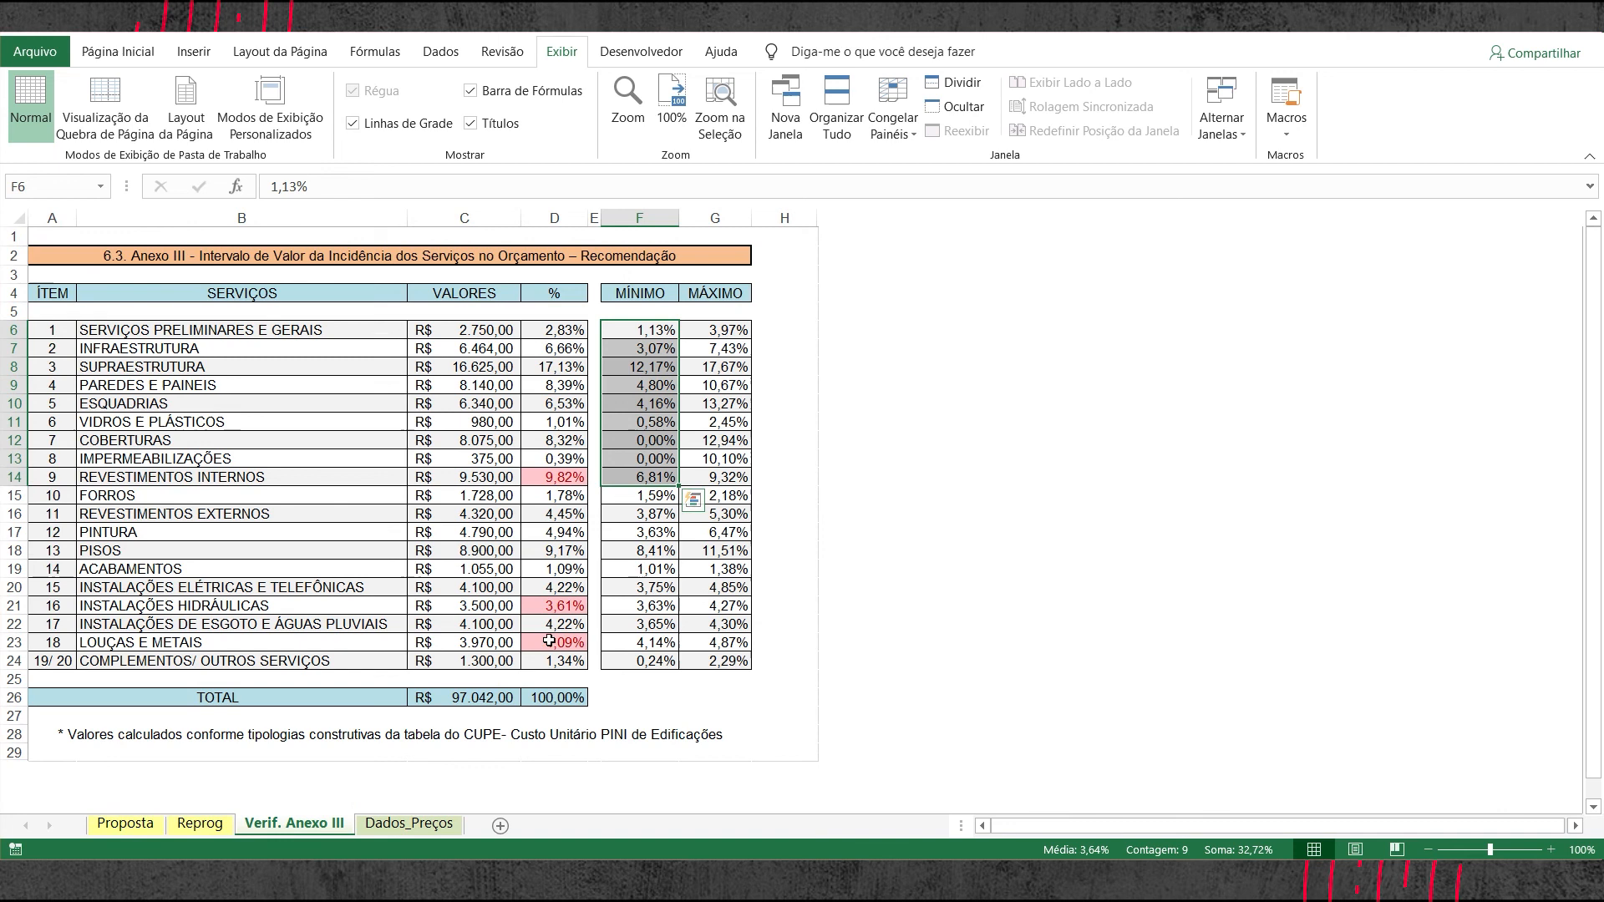
pyautogui.click(636, 513)
pyautogui.click(554, 513)
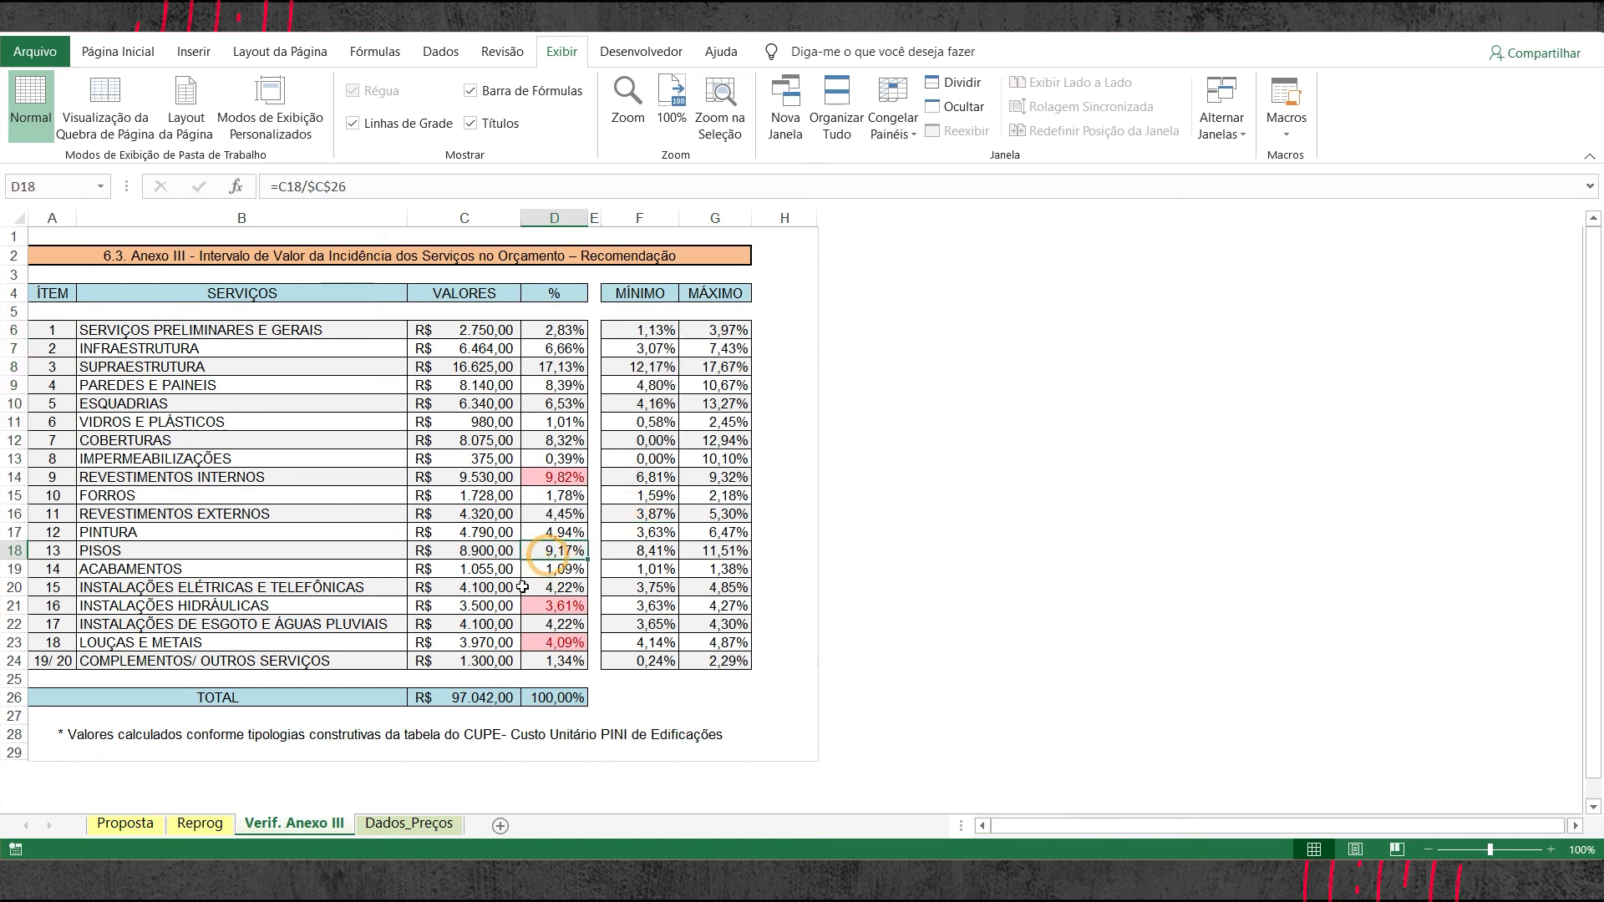
# - Open the Dados_Preços sheet and examine the reference, code and description of the items from Demolições to Locação da obra
pyautogui.click(410, 825)
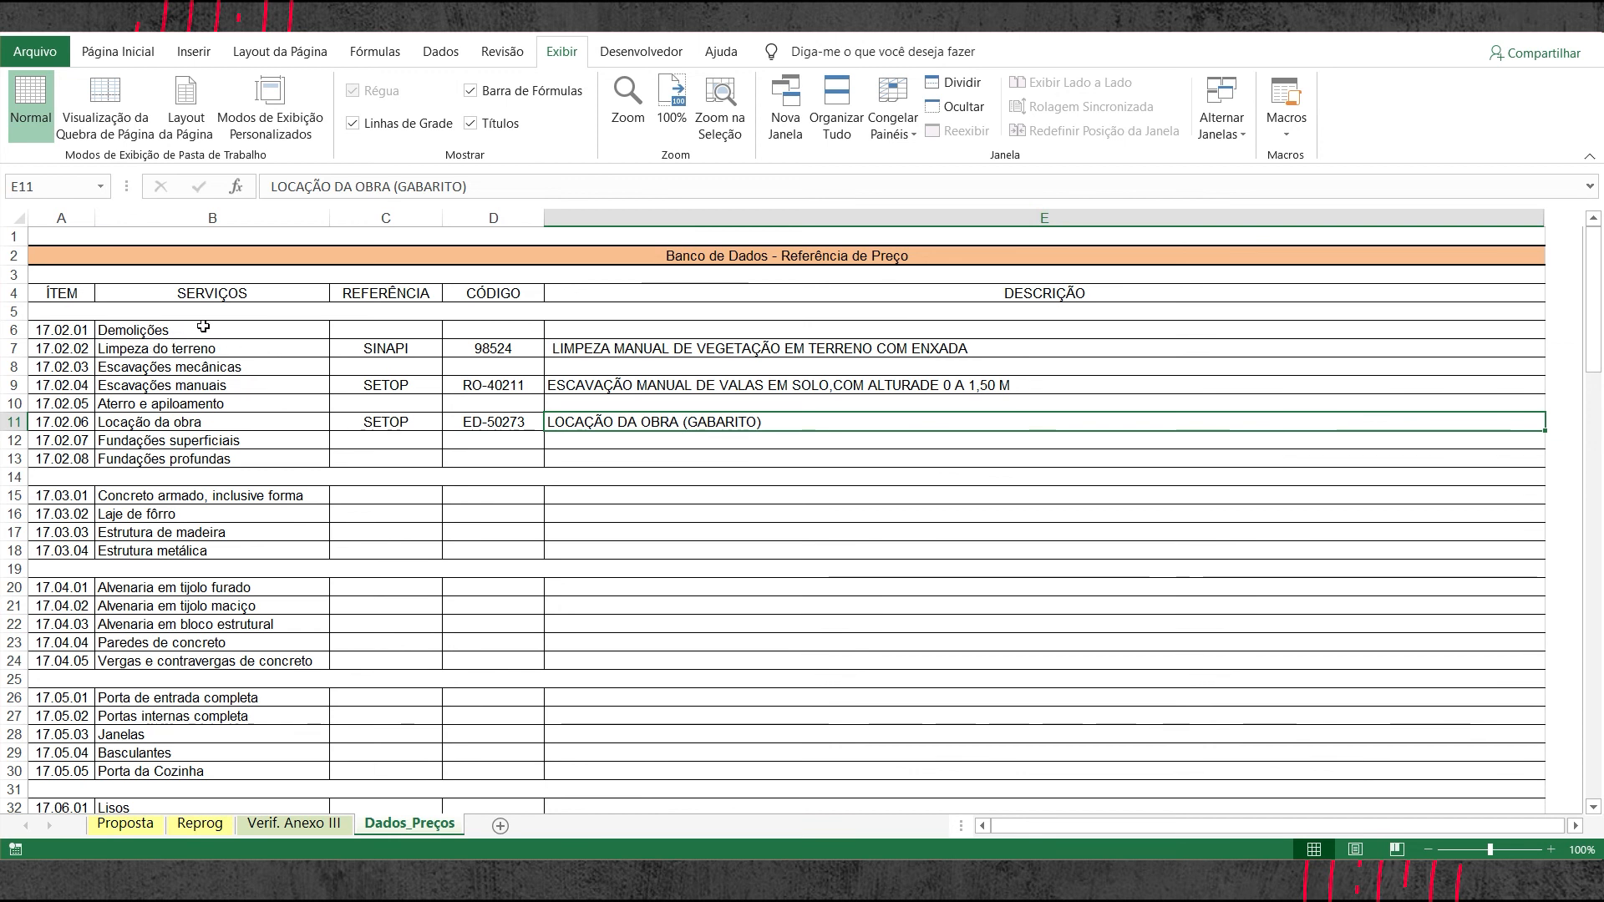
pyautogui.moveTo(414, 295); pyautogui.dragTo(403, 420)
pyautogui.moveTo(501, 294); pyautogui.dragTo(502, 422)
pyautogui.click(715, 334)
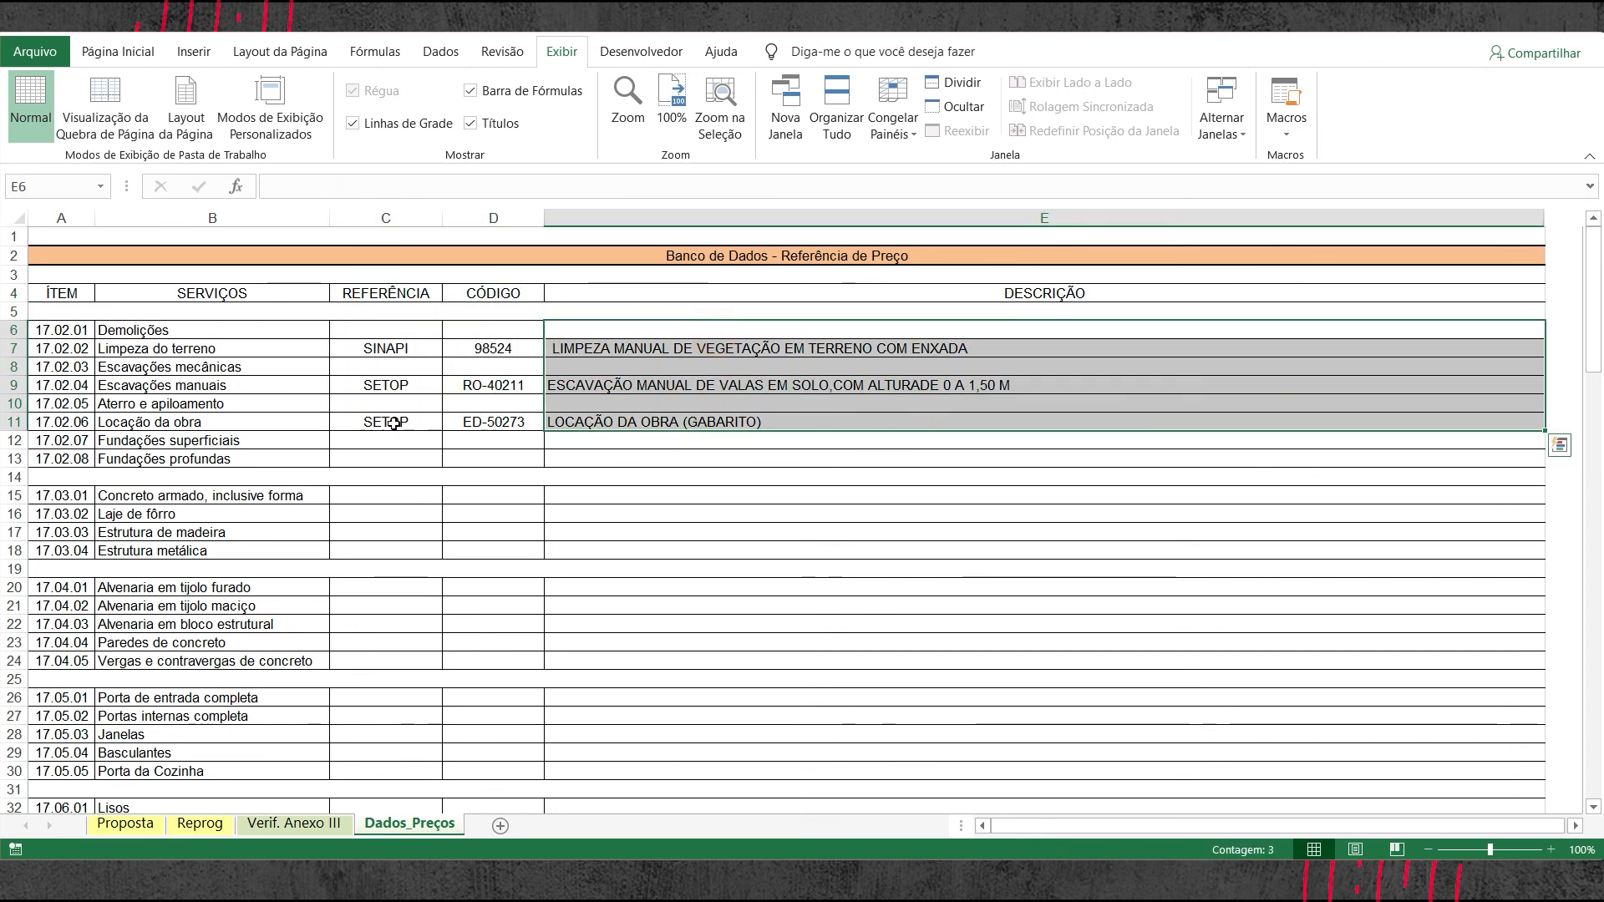
pyautogui.click(391, 422)
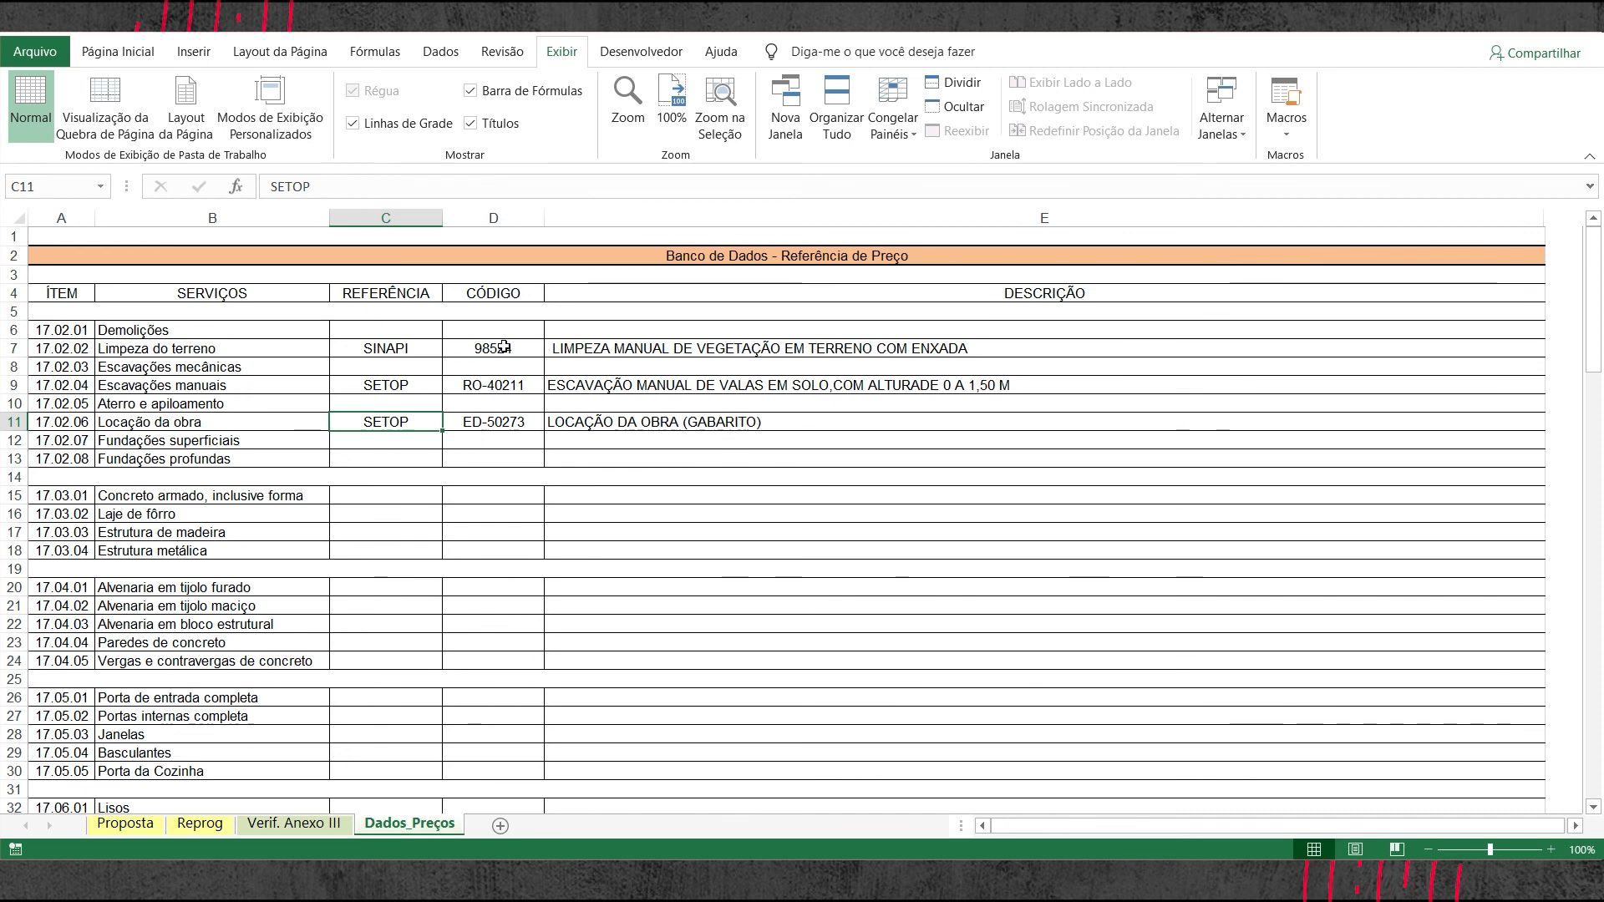
pyautogui.press('Right')
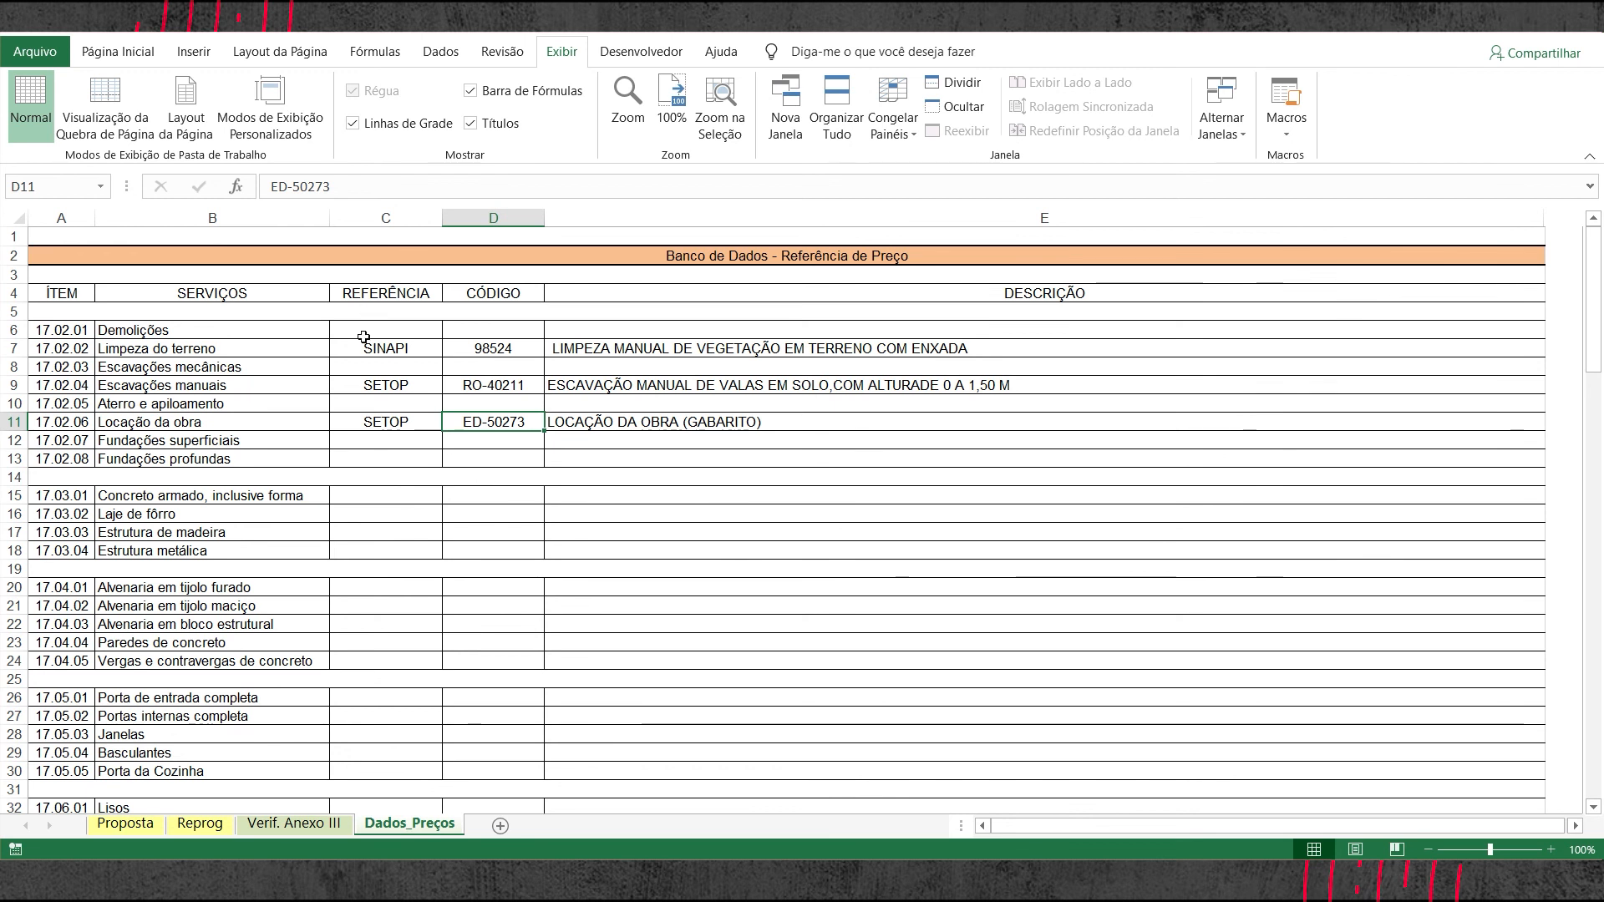
# - Look through the services listed in the Banco de Dados - Referência de Preço table
pyautogui.scroll(-2, 362, 333)
pyautogui.scroll(2, 379, 335)
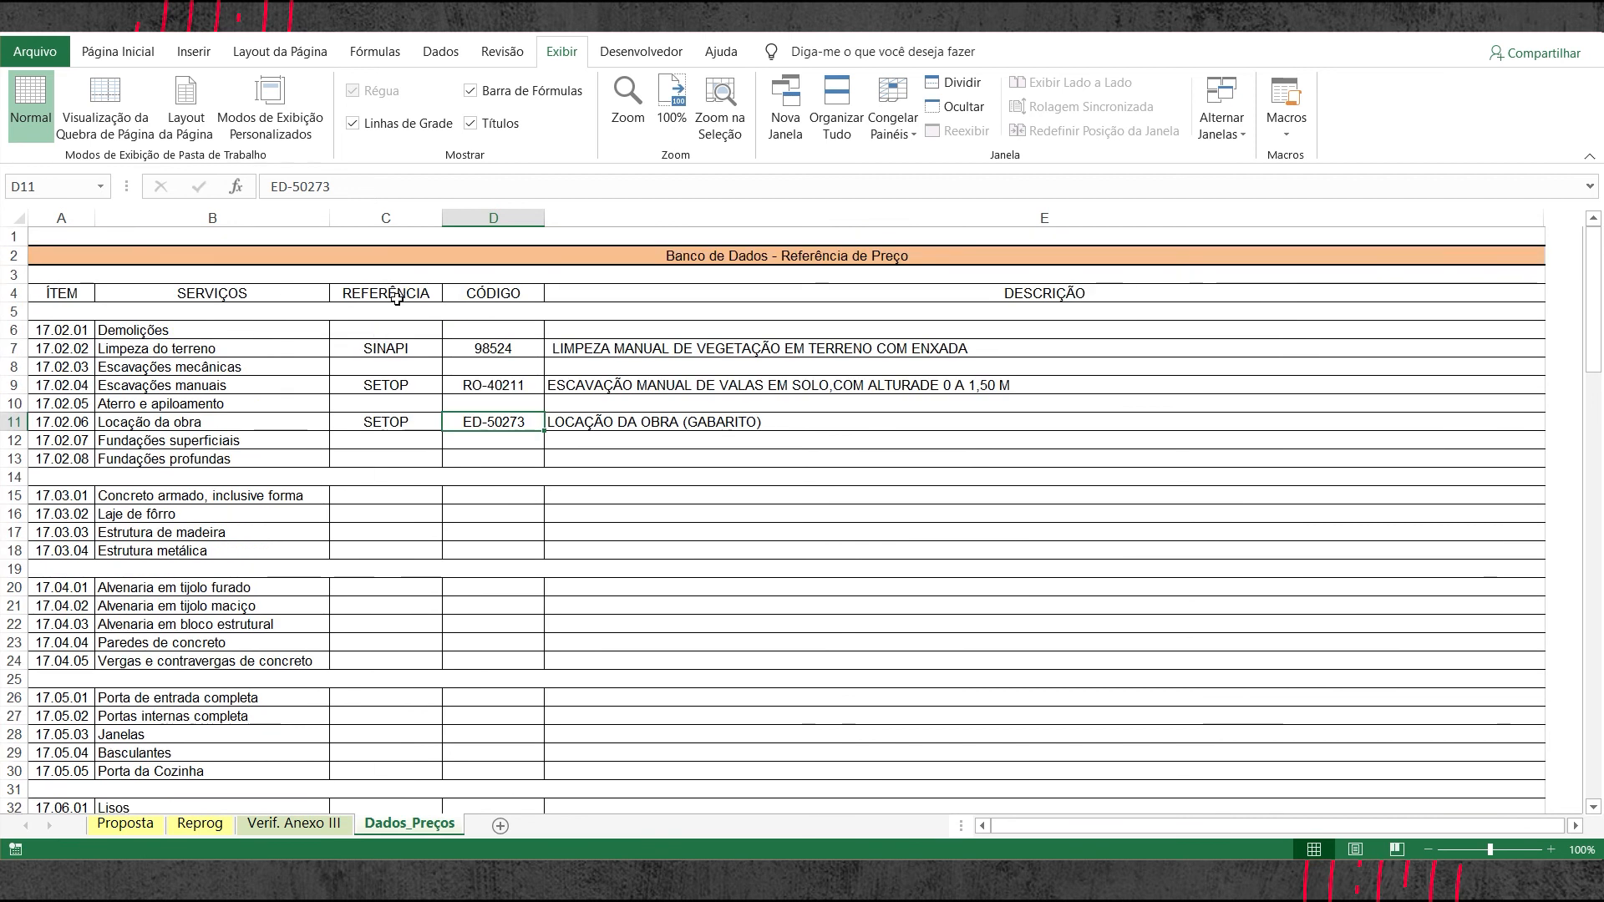
pyautogui.scroll(-1, 389, 372)
pyautogui.scroll(-1, 389, 391)
pyautogui.scroll(1, 409, 347)
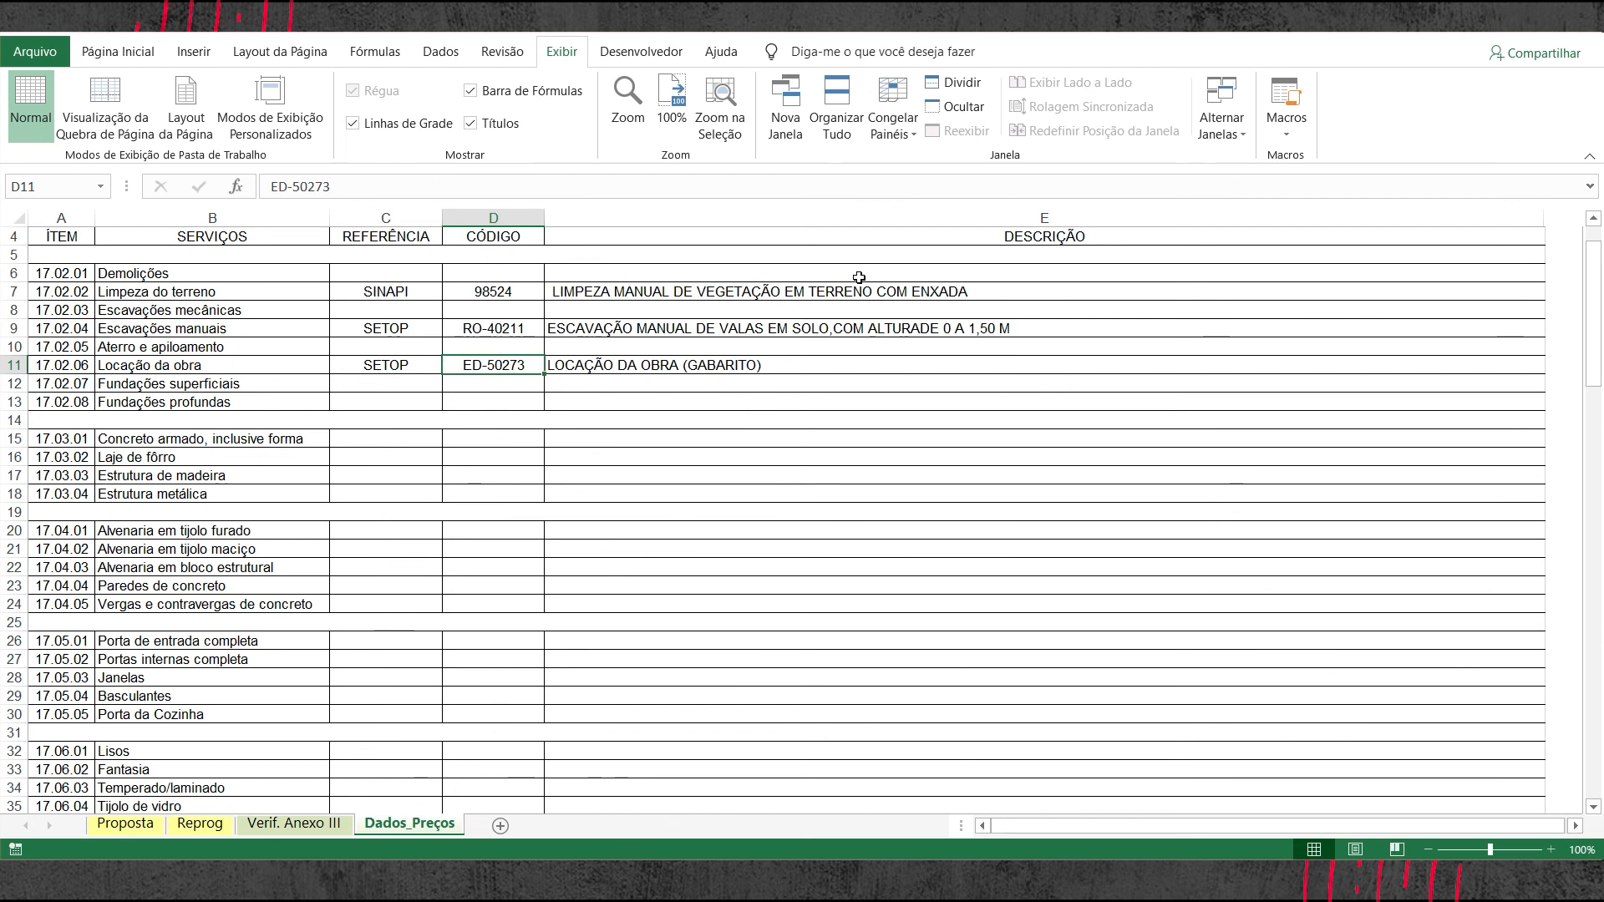
pyautogui.scroll(-4, 735, 535)
pyautogui.scroll(5, 661, 550)
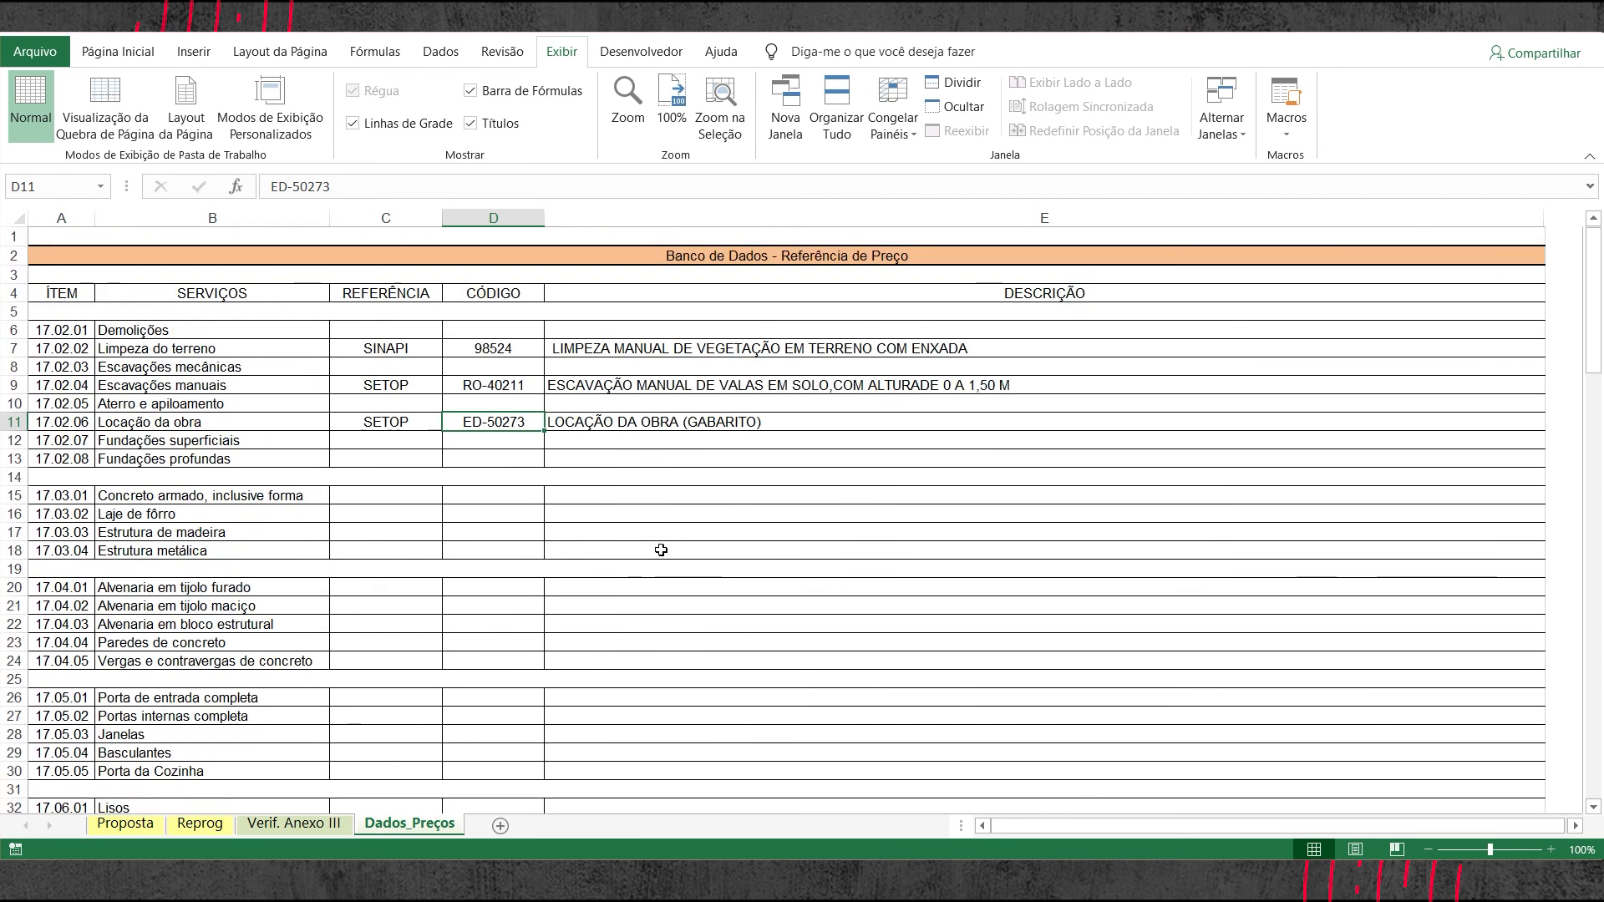
# - Review the Proposta sheet's budget from SERVIÇOS PRELIMINARES E GERAIS through CUSTO DIRETO TOTAL to the start of CRONOGRAMAS
pyautogui.click(148, 830)
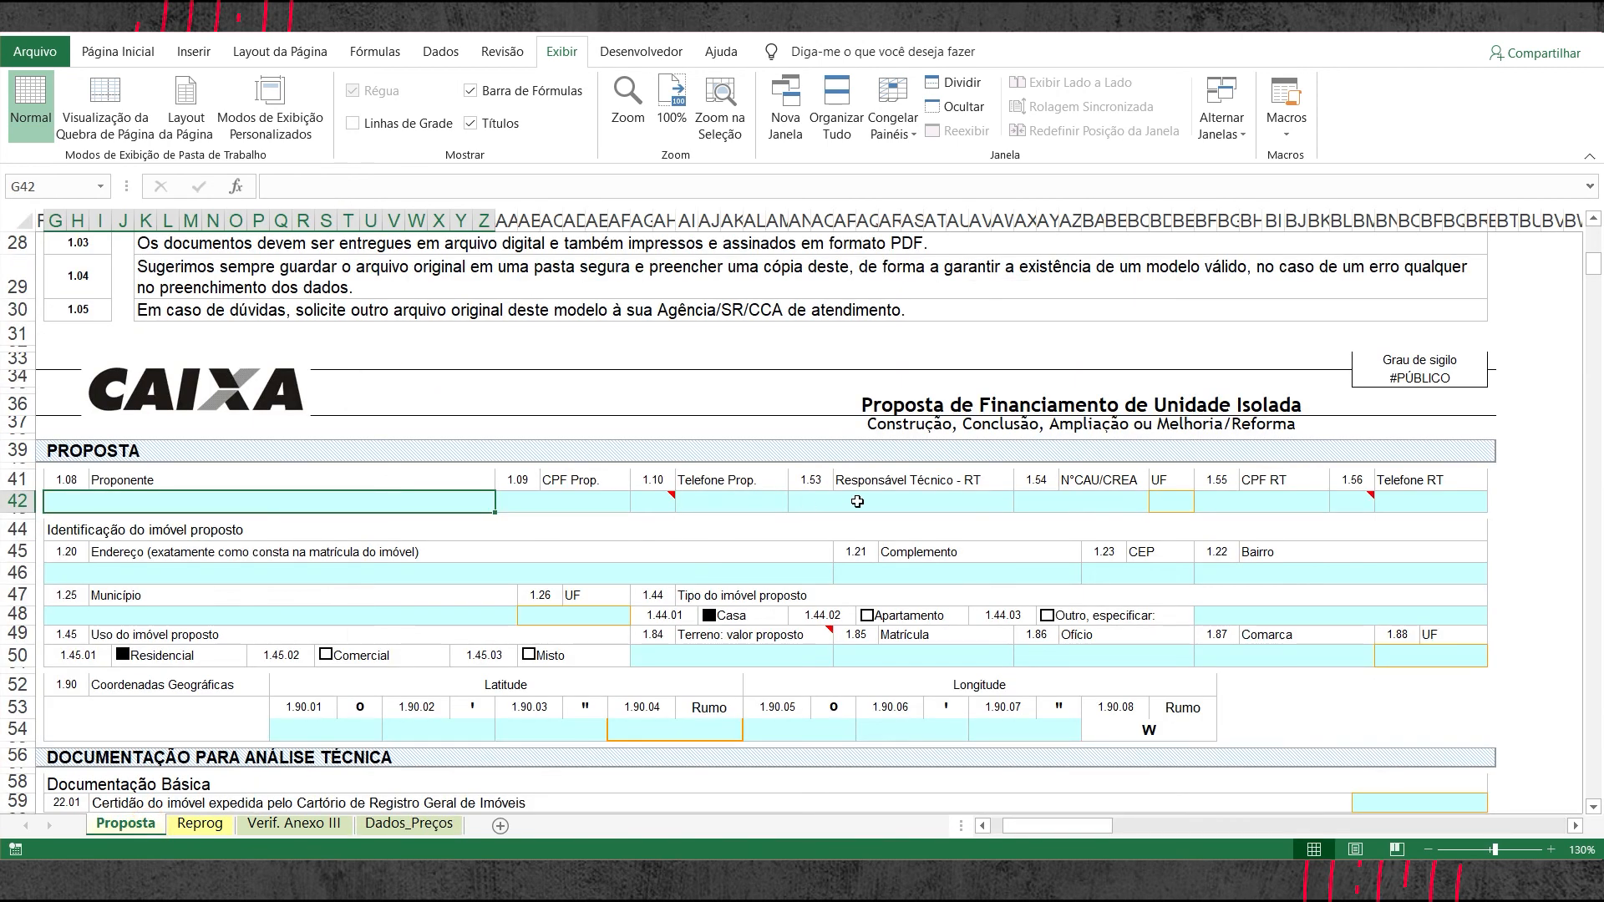
pyautogui.scroll(-20, 857, 501)
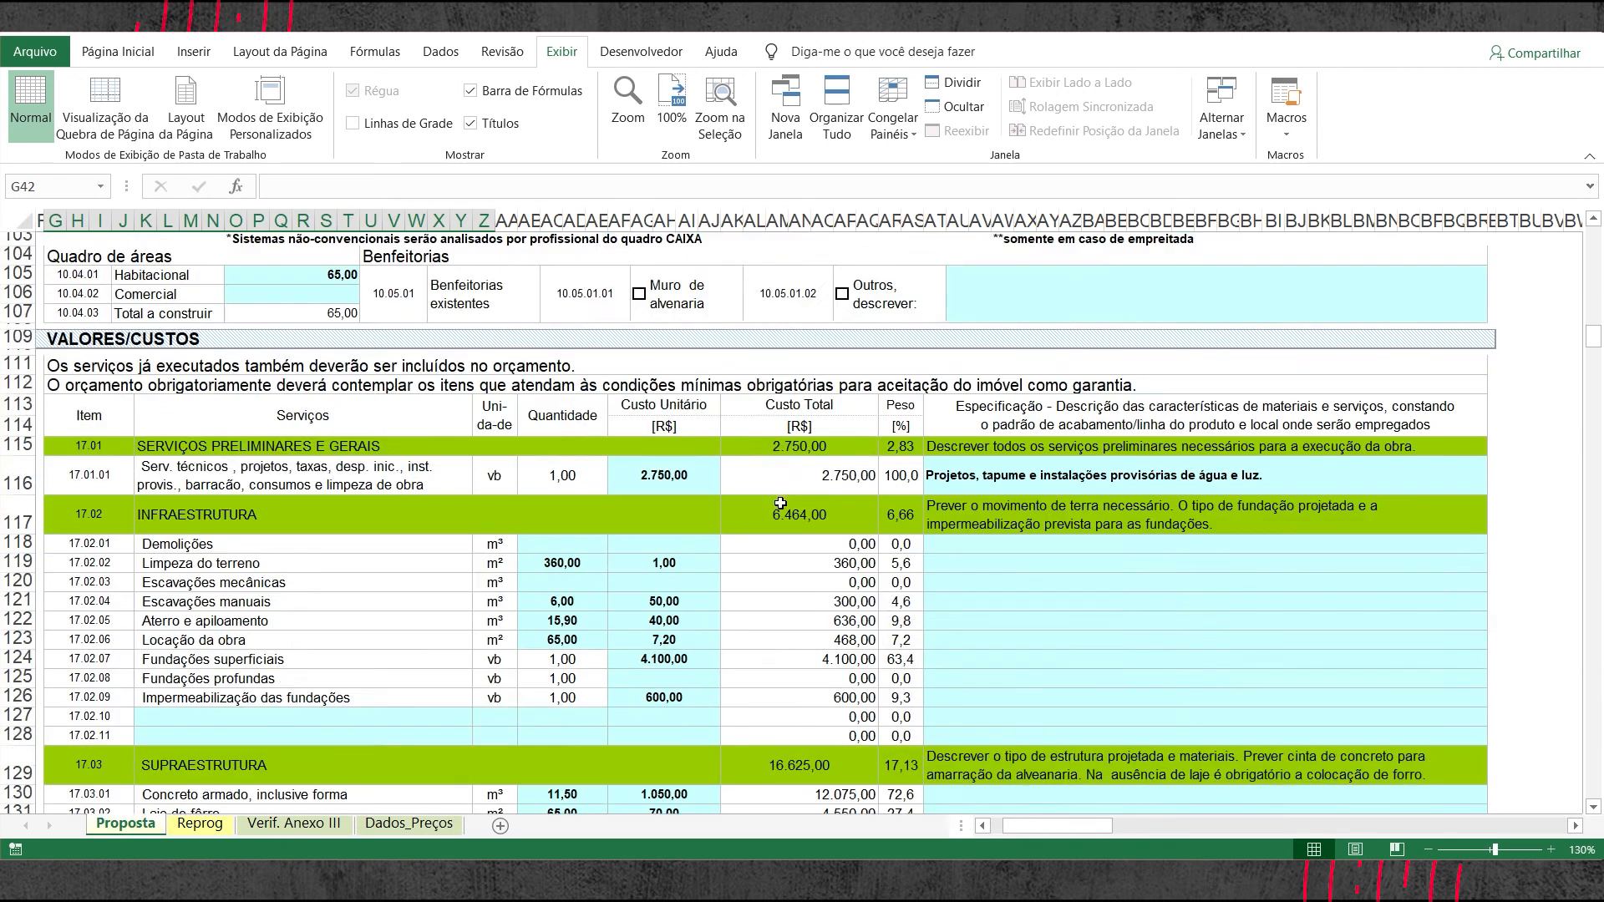
pyautogui.scroll(-20, 781, 503)
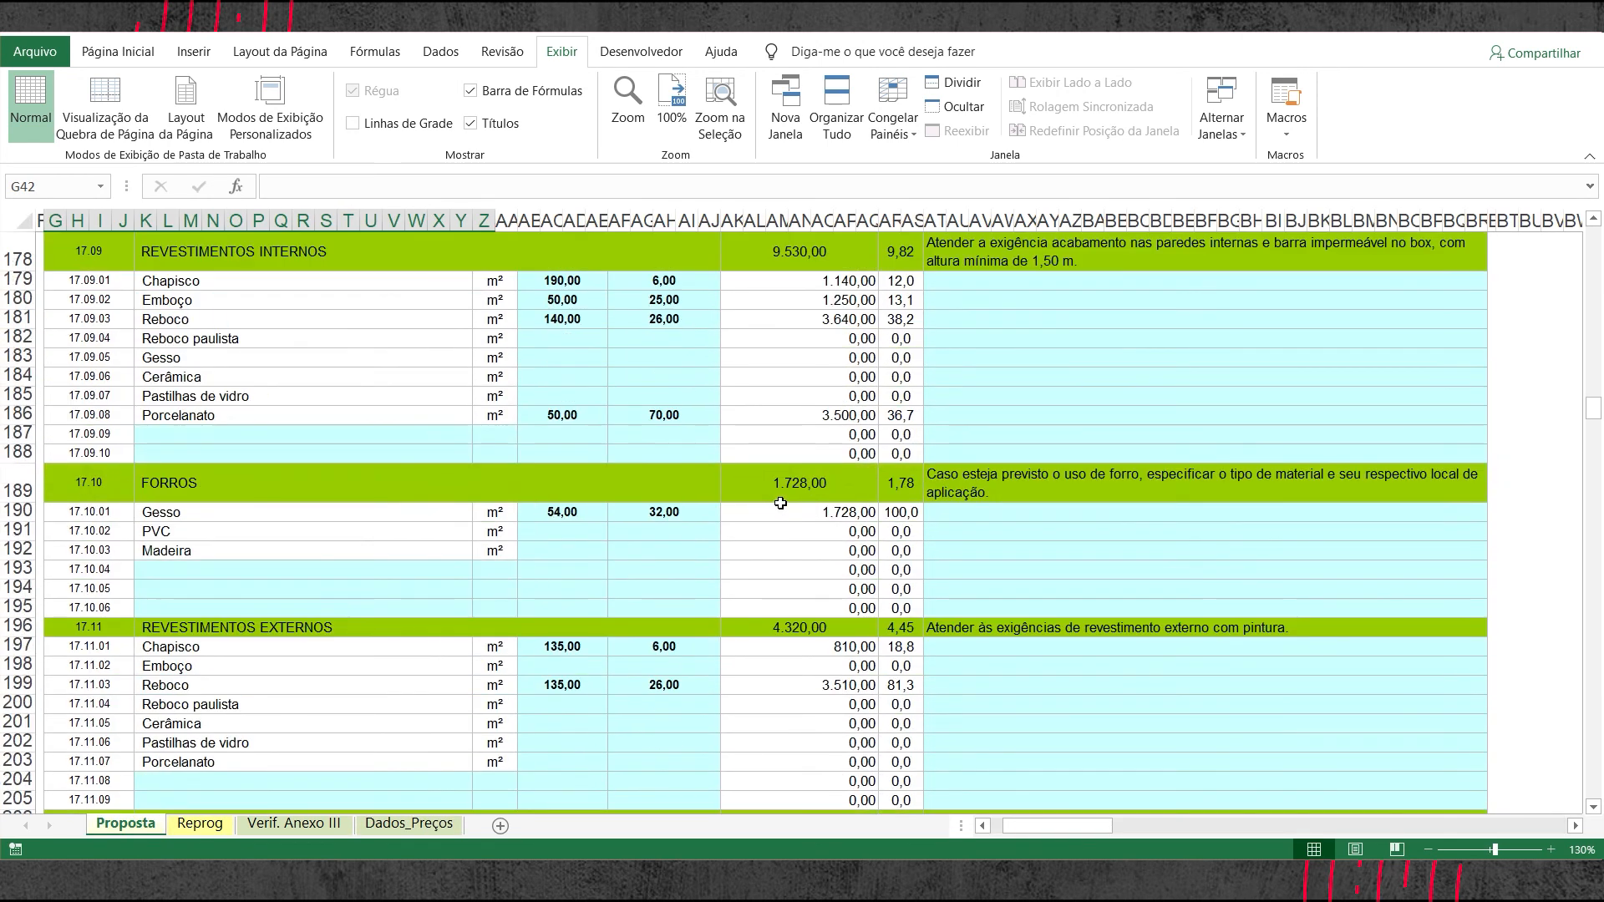
pyautogui.scroll(-20, 780, 503)
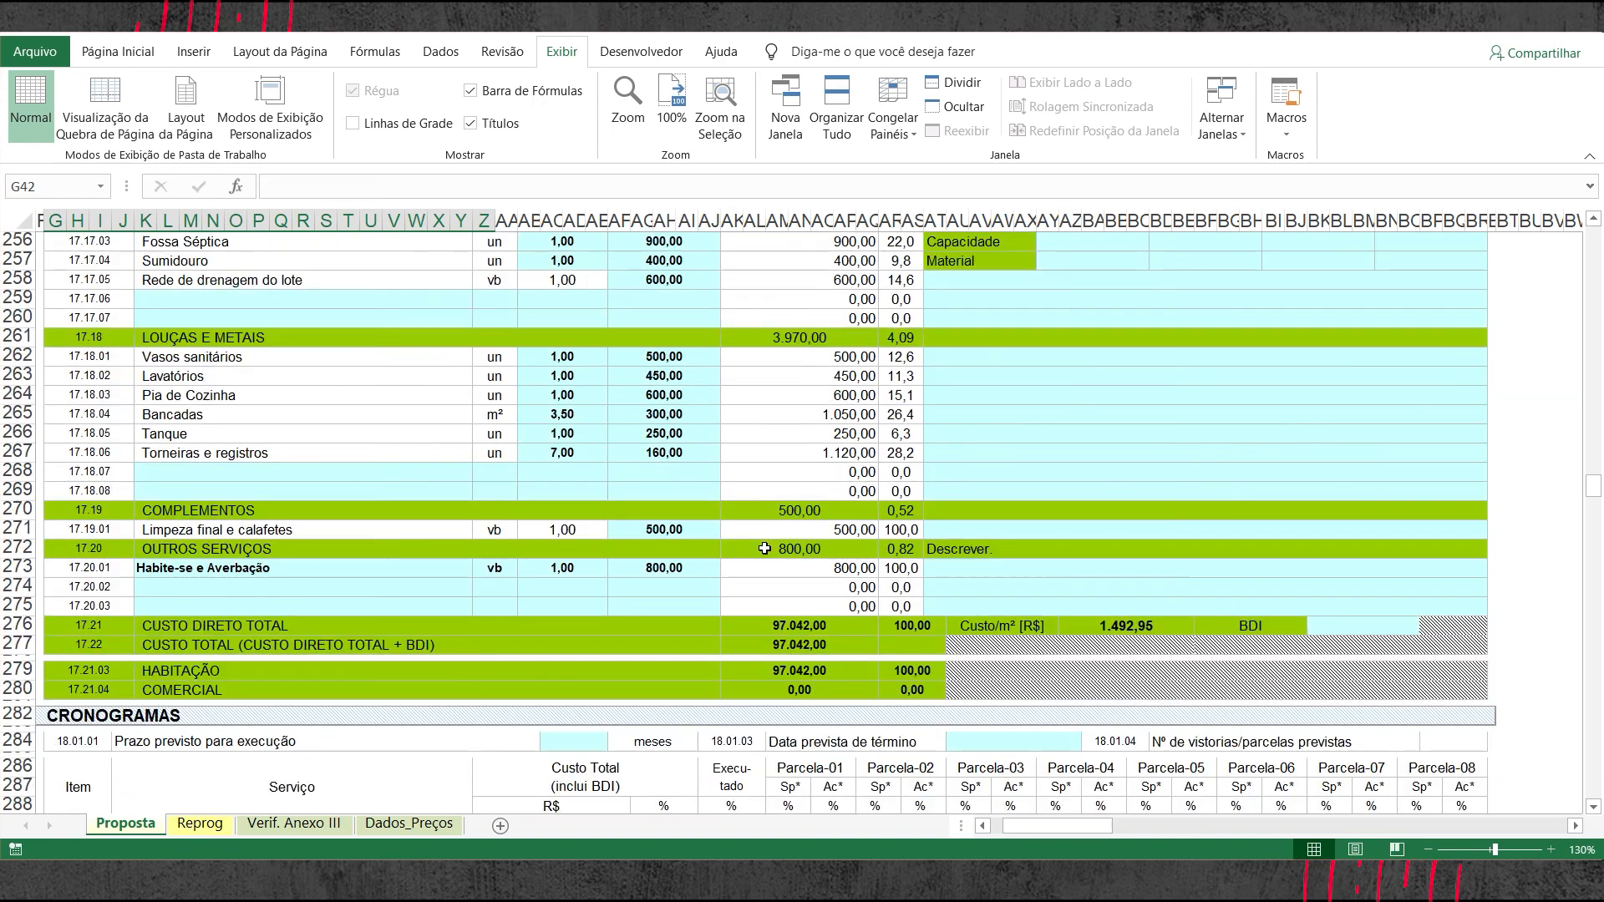
pyautogui.scroll(-8, 765, 549)
pyautogui.scroll(6, 764, 549)
pyautogui.scroll(4, 328, 530)
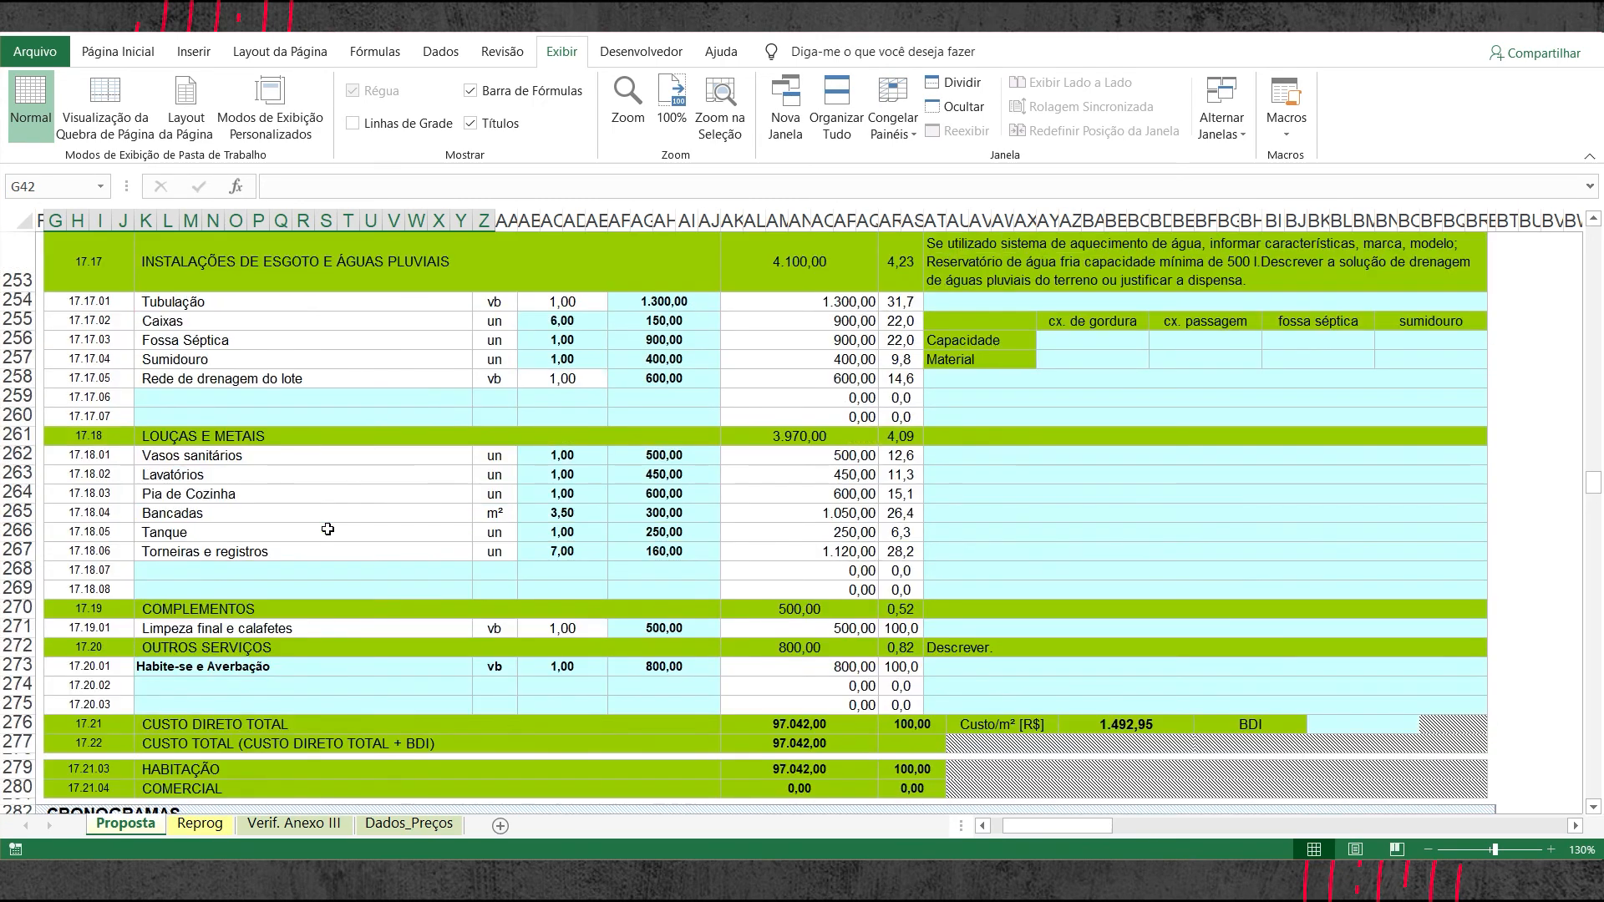
pyautogui.scroll(-4, 316, 614)
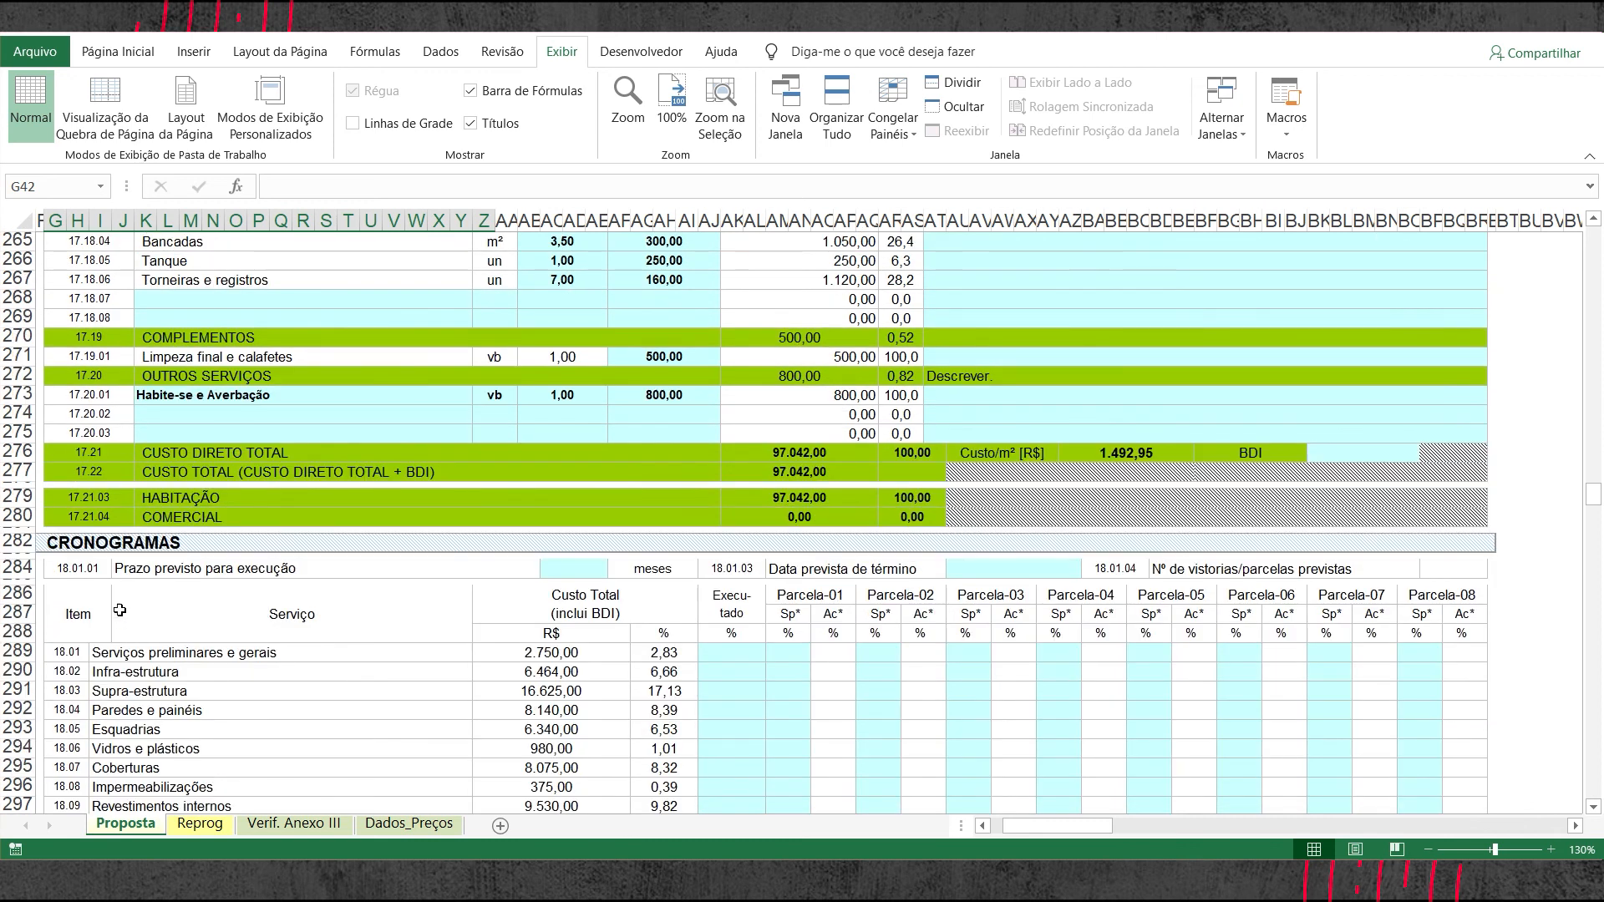
# - Examine the CRONOGRAMAS section in Proposta and the Reprog sheet, and return to the Observações at the start of Proposta
pyautogui.click(143, 543)
pyautogui.scroll(-3, 113, 635)
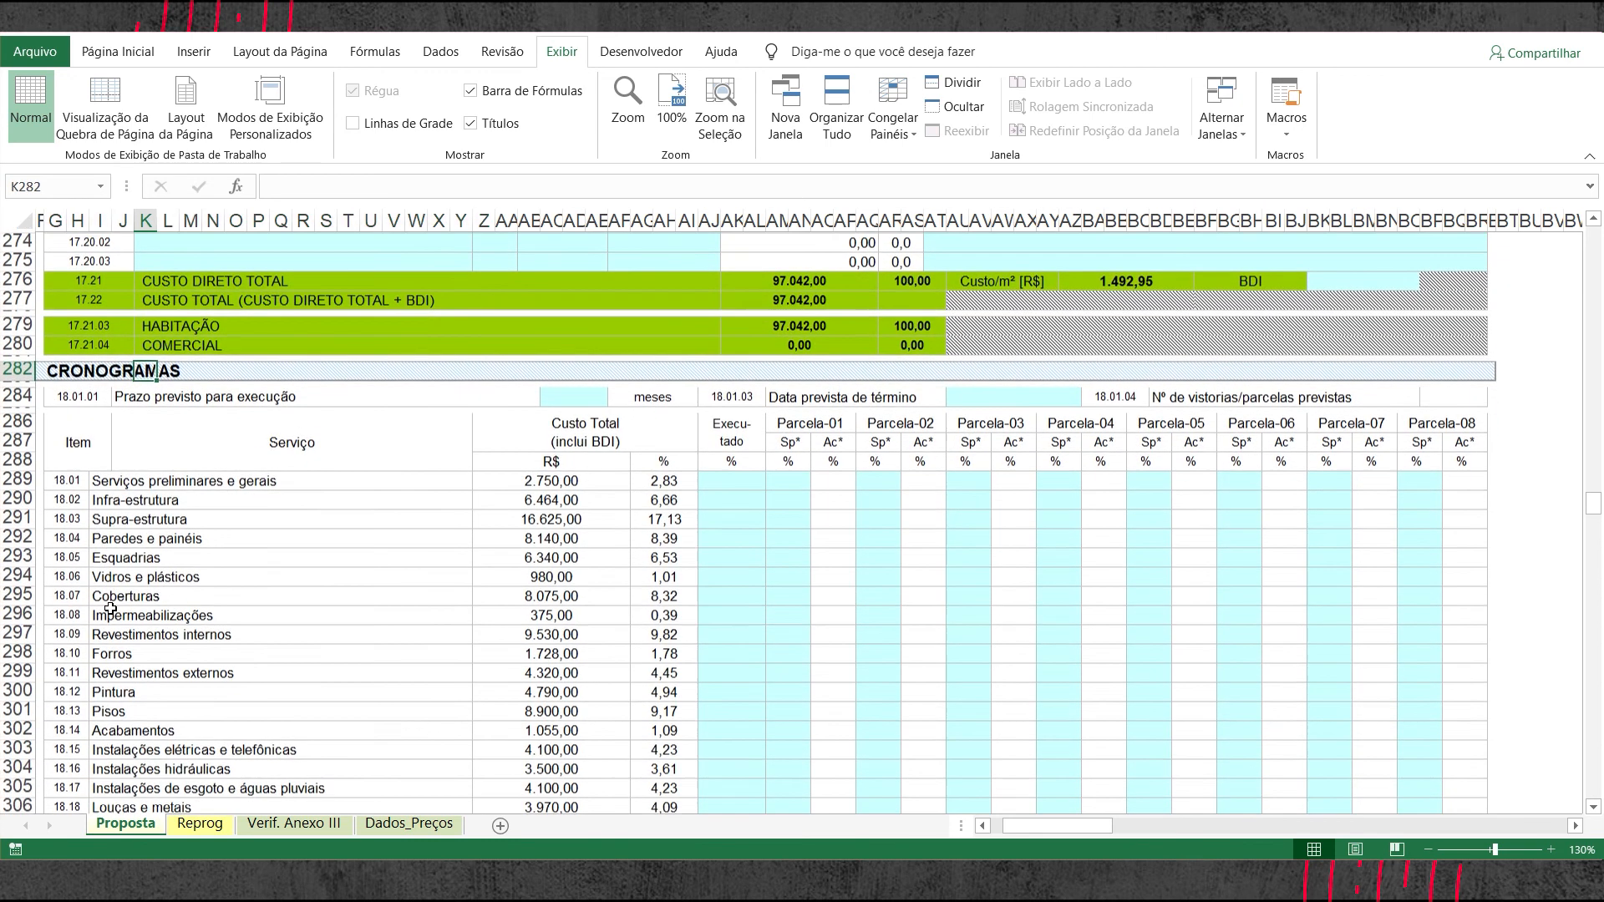
pyautogui.click(198, 825)
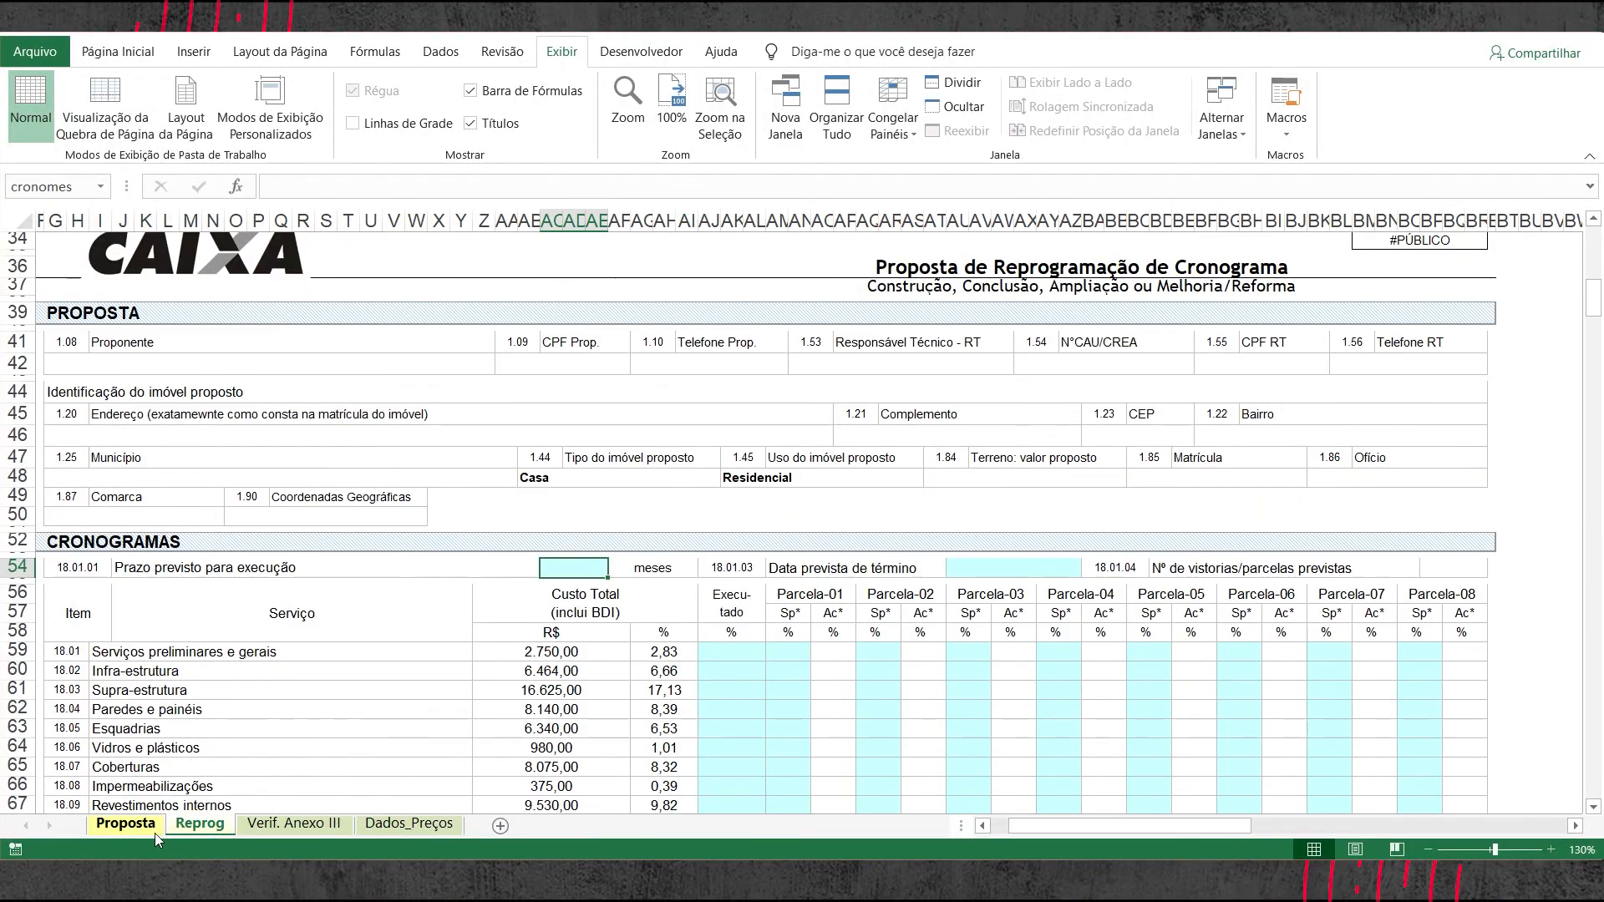
pyautogui.click(134, 825)
pyautogui.scroll(5, 610, 606)
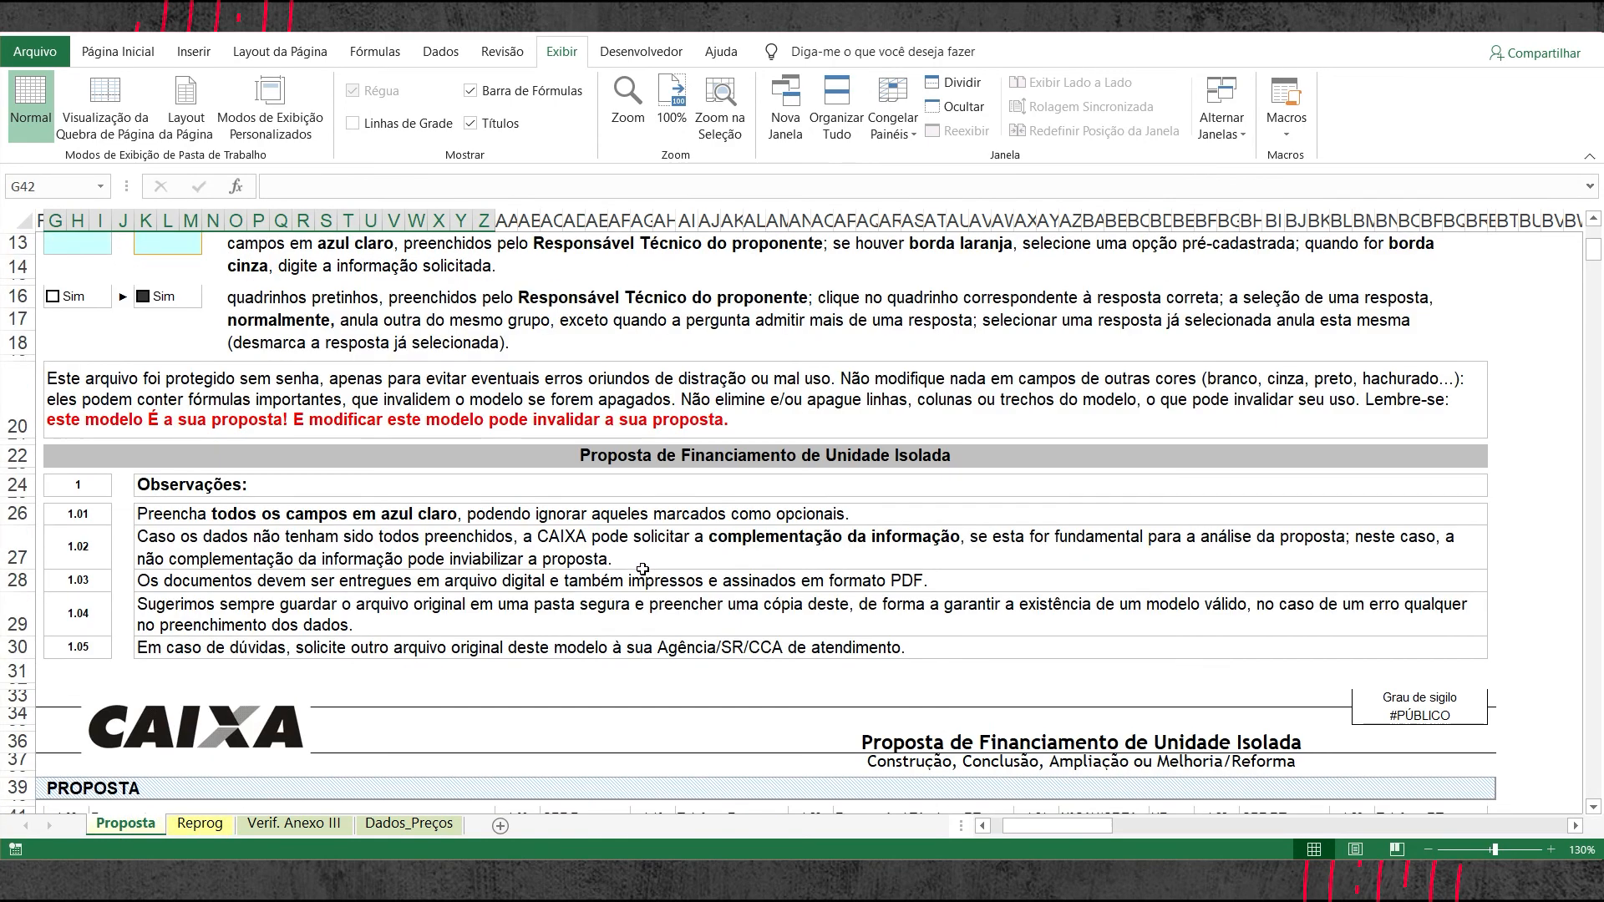
# - Review the Proposta sheet from the PROPOSTA identification fields through the technical documentation, ART/RRT and OBRA sections to the start of VALORES/CUSTOS
pyautogui.scroll(-5, 629, 579)
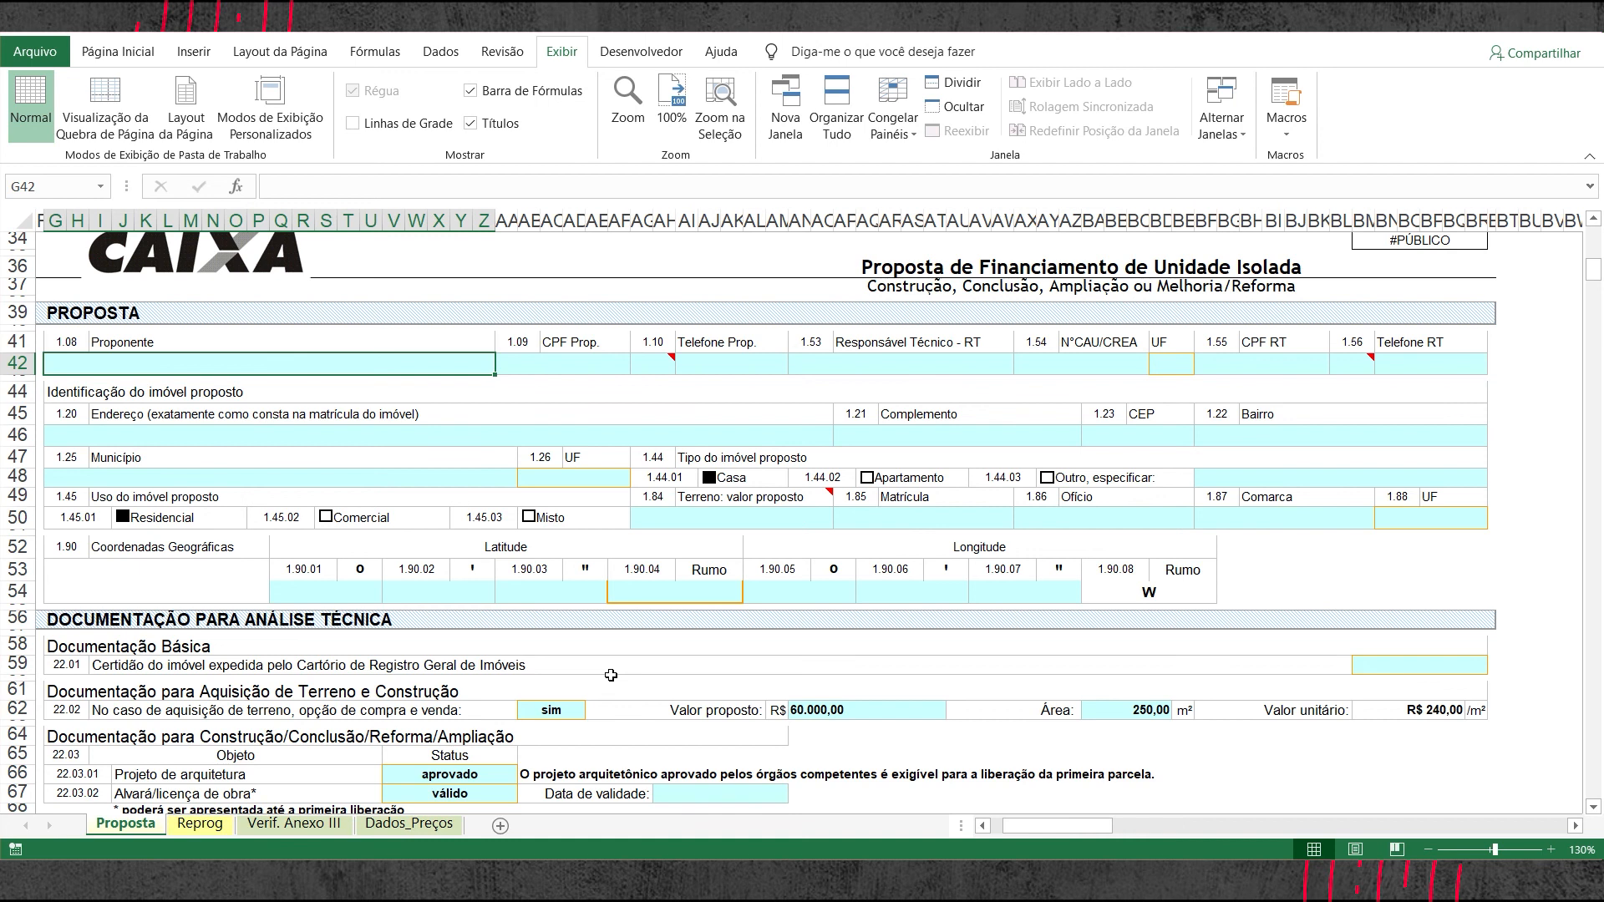
pyautogui.scroll(-3, 609, 675)
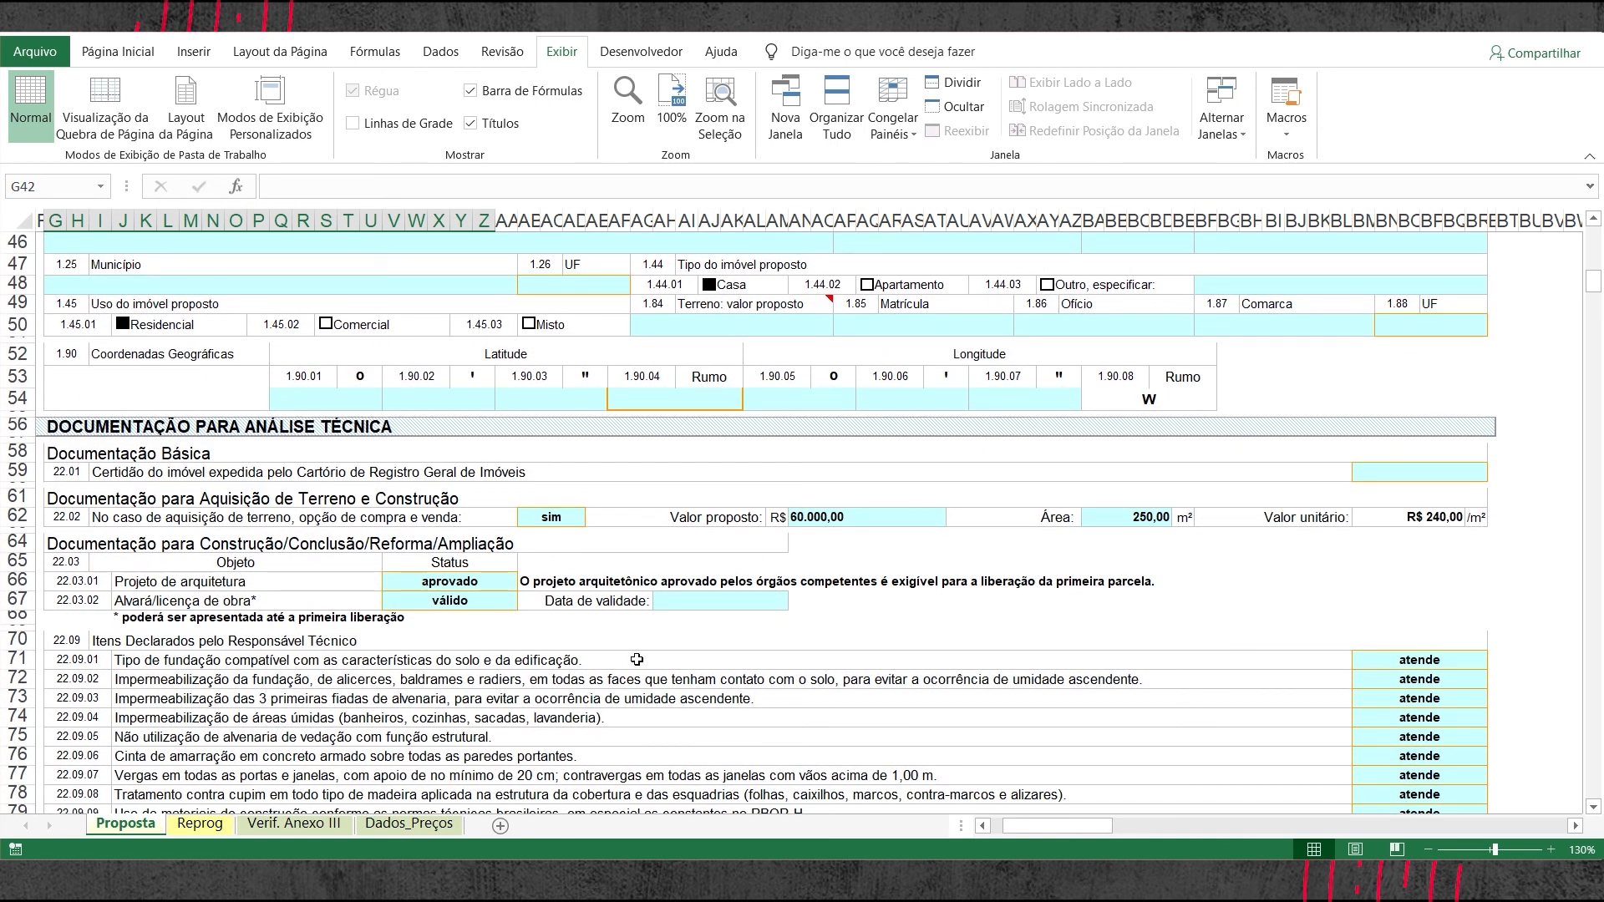
pyautogui.scroll(-6, 637, 660)
pyautogui.scroll(-4, 635, 660)
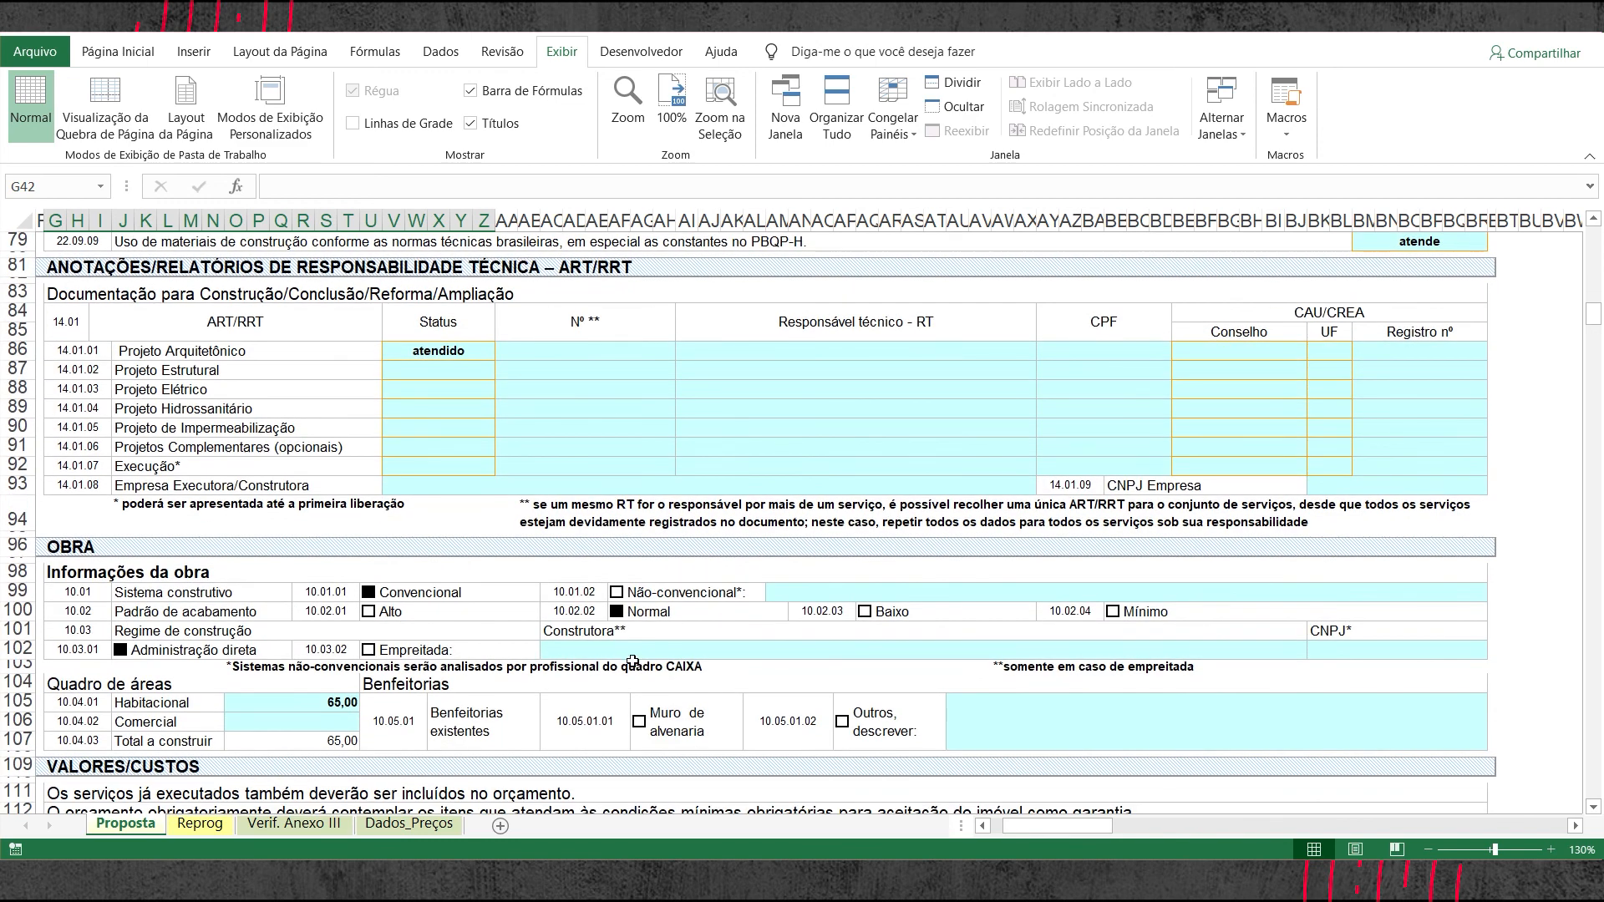
pyautogui.scroll(-3, 634, 668)
pyautogui.scroll(-2, 633, 672)
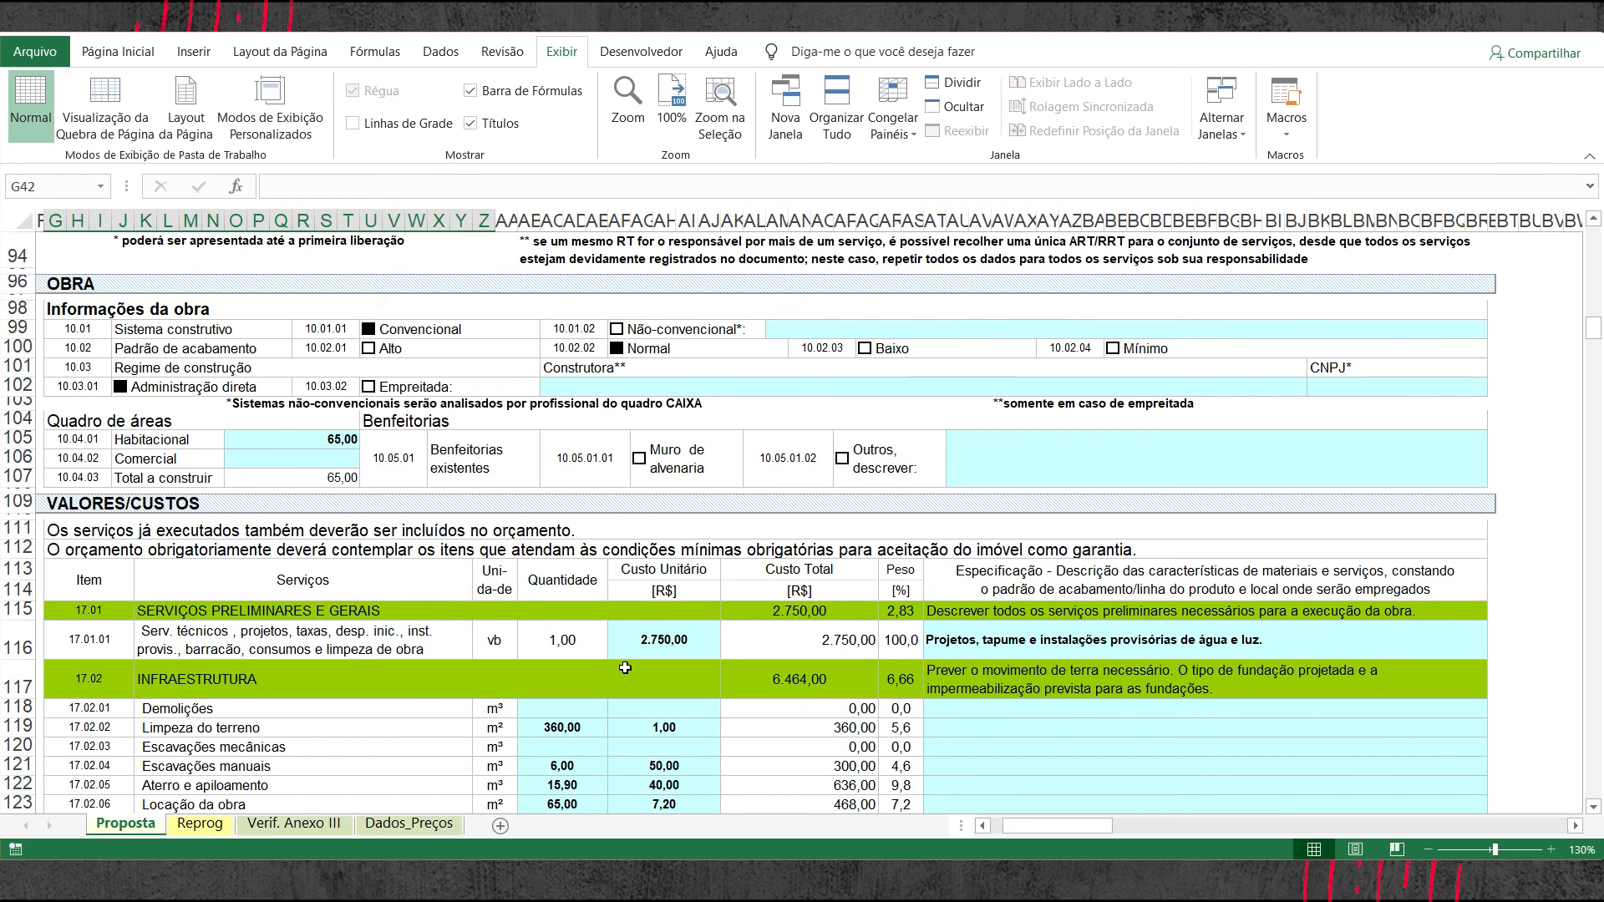
# - View the service incidence ranges in Verif. Anexo III and the Dados_Preços sheet, and return to the PROPOSTA section of the Proposta sheet
pyautogui.click(298, 826)
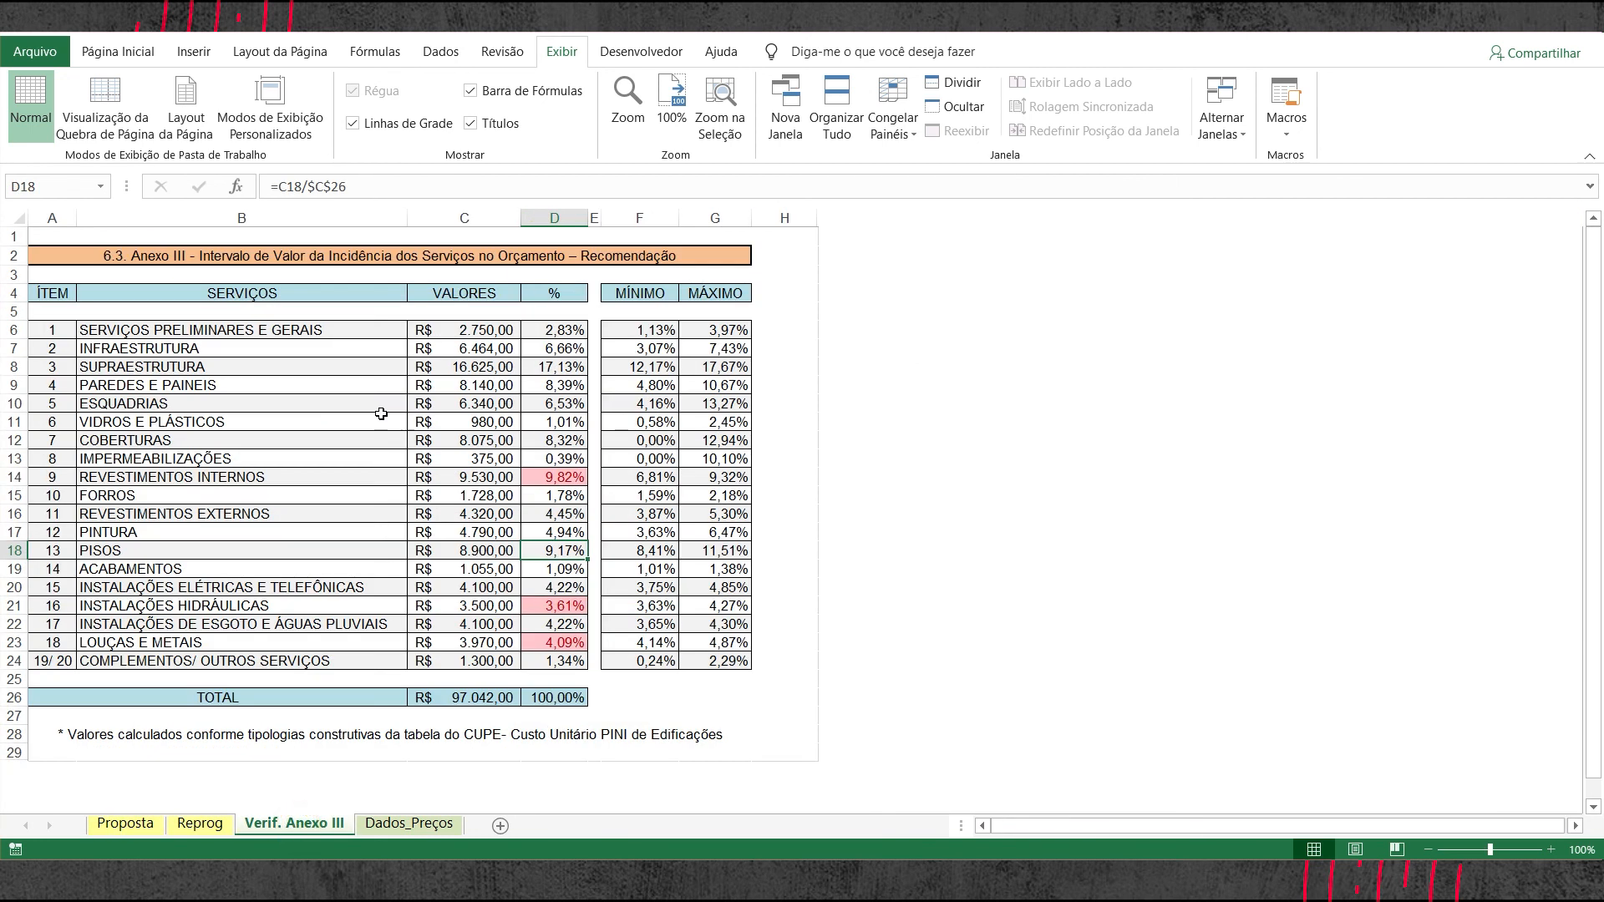
pyautogui.click(381, 826)
pyautogui.click(294, 824)
pyautogui.click(125, 824)
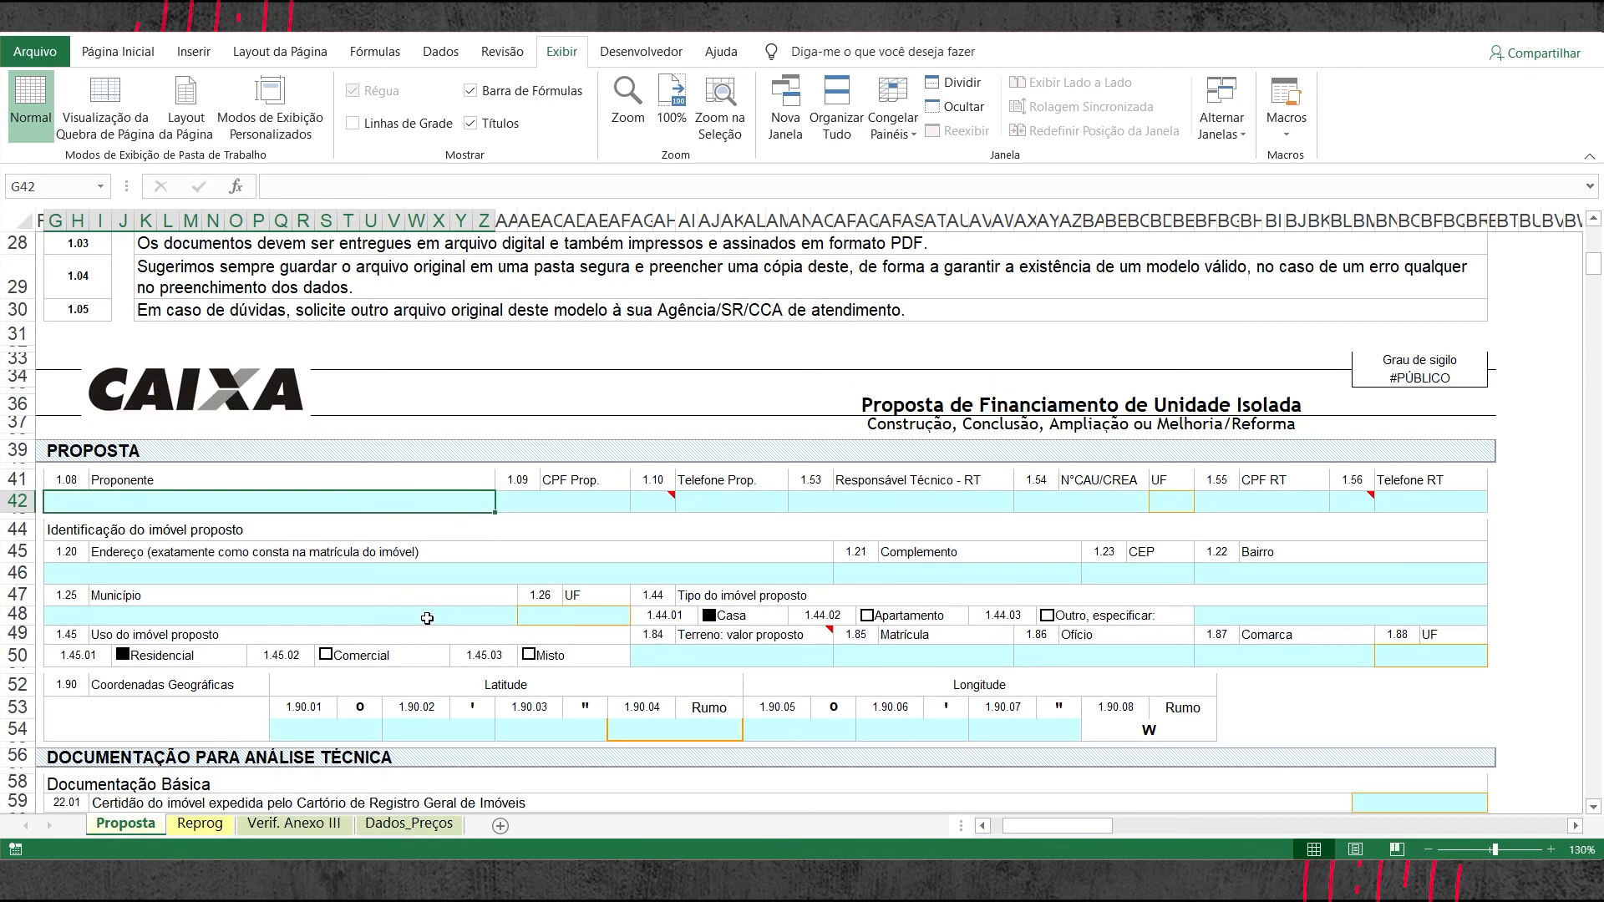